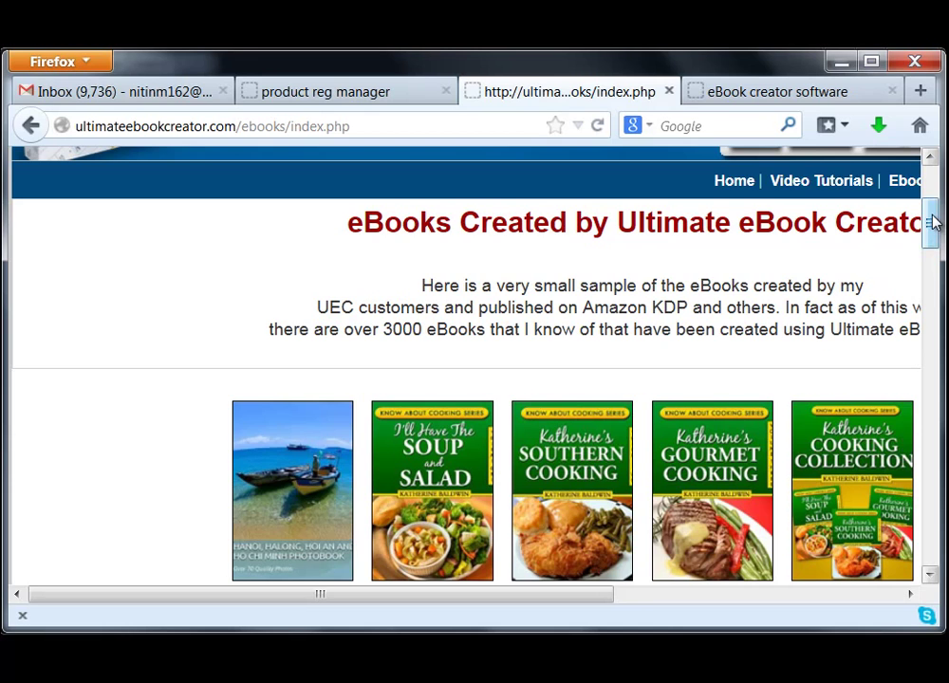
- Scroll down through the ebook cover gallery in Firefox
{"action": "left_click_drag", "start_coordinate": [932, 221], "coordinate": [933, 246]}
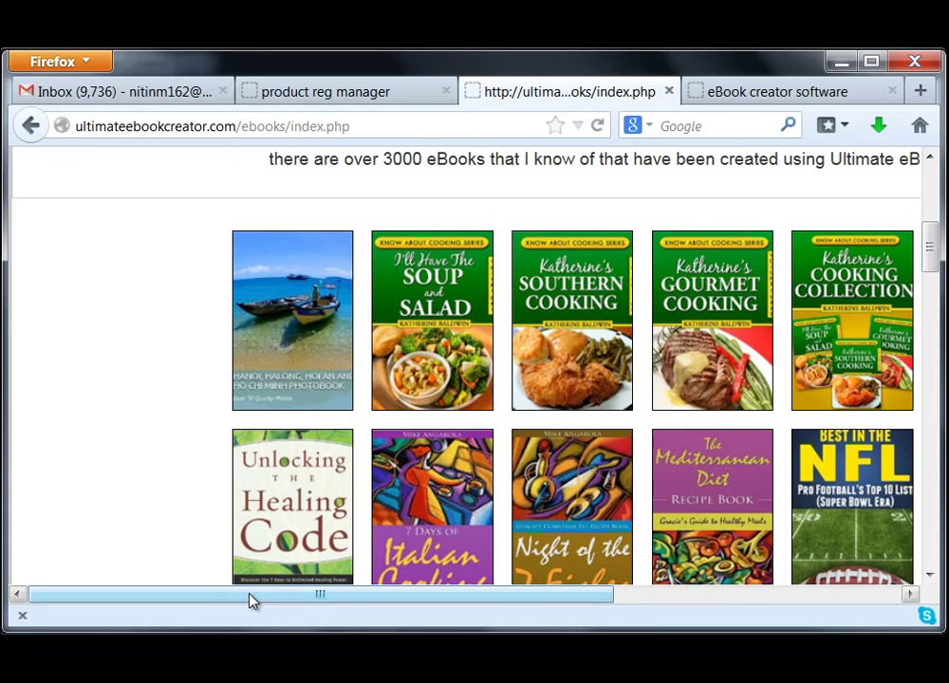
{"action": "left_click_drag", "start_coordinate": [248, 596], "coordinate": [389, 603]}
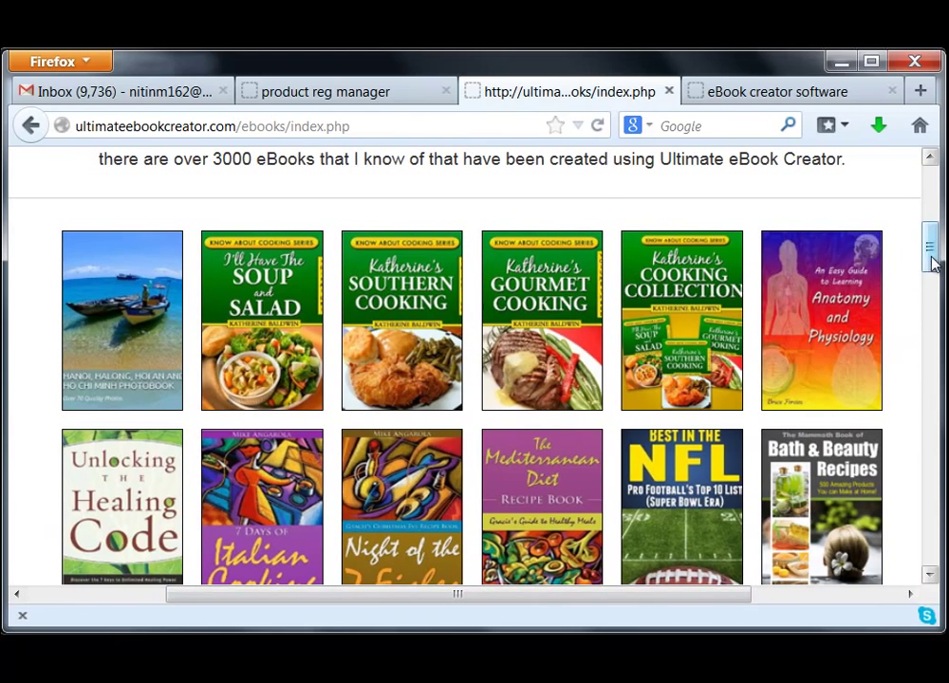
{"action": "mouse_move", "coordinate": [931, 254]}
{"action": "left_mouse_down"}
{"action": "mouse_move", "coordinate": [932, 213]}
{"action": "mouse_move", "coordinate": [937, 277]}
{"action": "mouse_move", "coordinate": [932, 254]}
{"action": "left_mouse_up"}
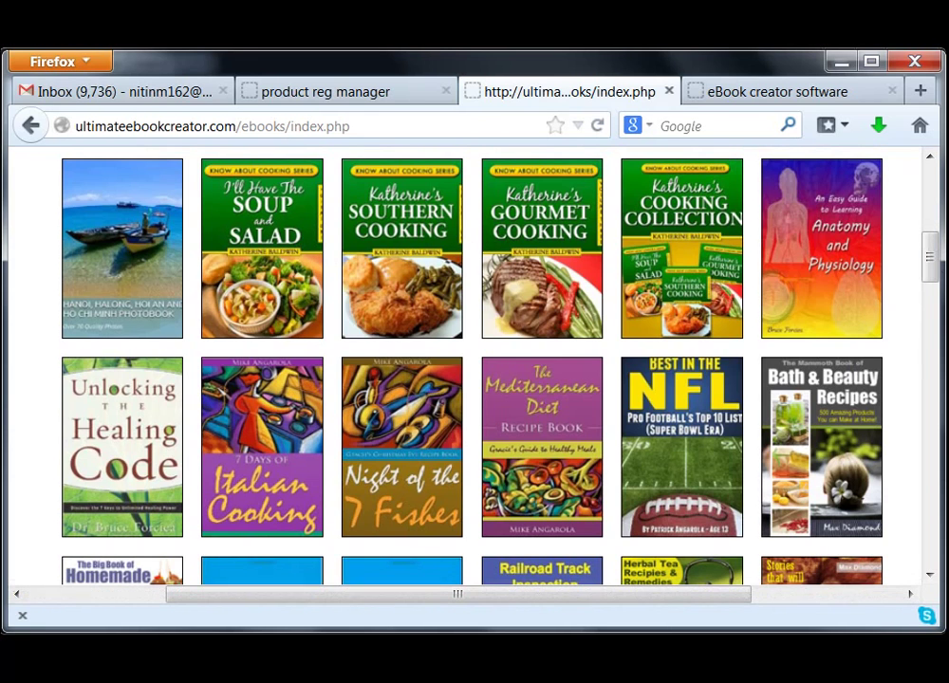
{"action": "left_click_drag", "start_coordinate": [932, 253], "coordinate": [932, 385]}
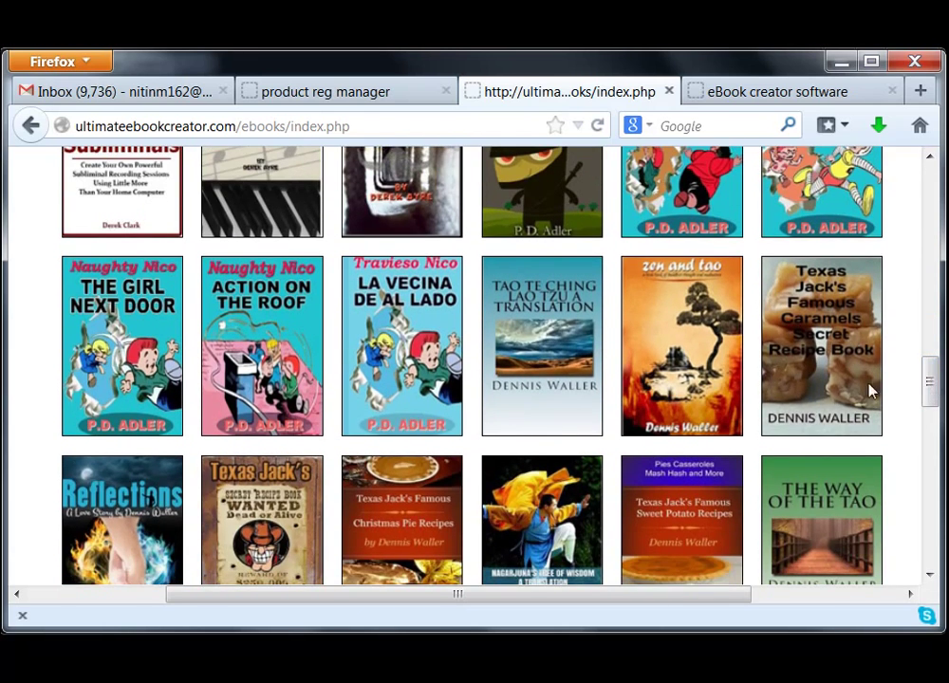
{"action": "mouse_move", "coordinate": [932, 383]}
{"action": "left_mouse_down"}
{"action": "mouse_move", "coordinate": [935, 545]}
{"action": "mouse_move", "coordinate": [936, 176]}
{"action": "mouse_move", "coordinate": [931, 380]}
{"action": "left_mouse_up"}
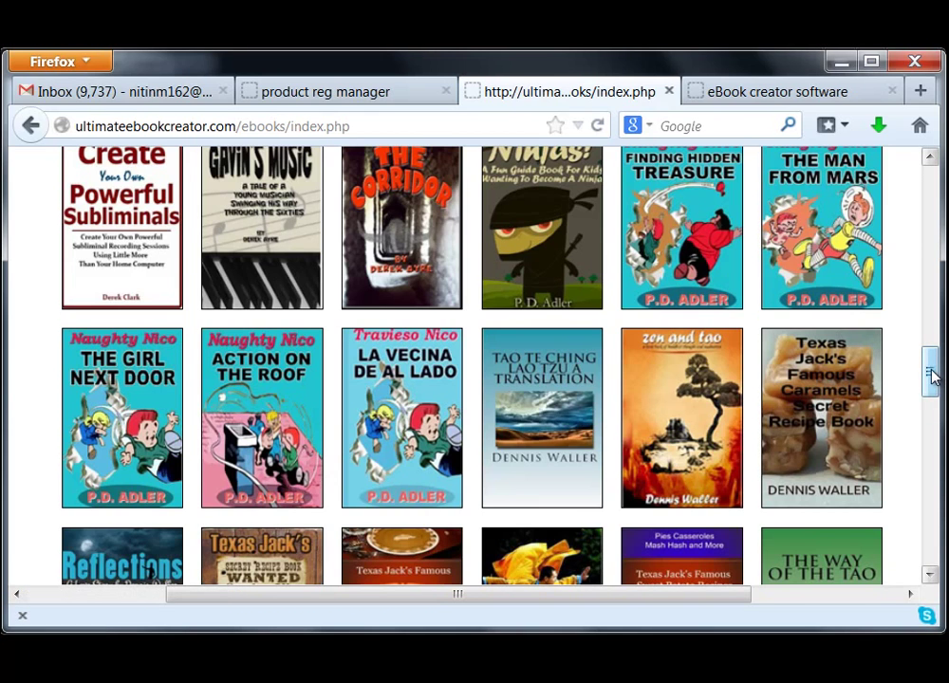
{"action": "left_click_drag", "start_coordinate": [931, 376], "coordinate": [920, 439]}
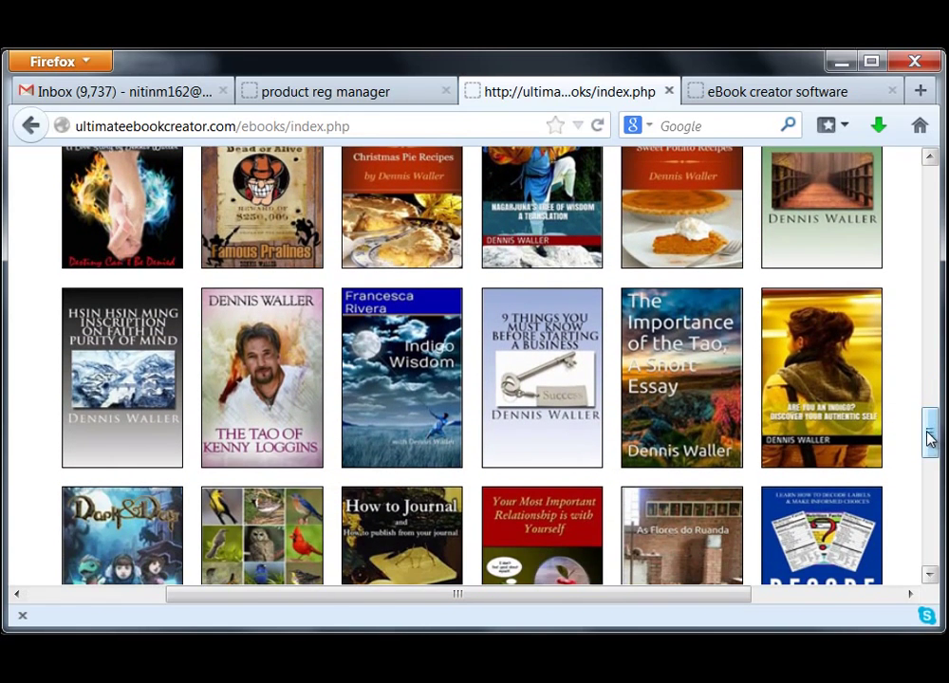
{"action": "left_click_drag", "start_coordinate": [932, 439], "coordinate": [930, 367]}
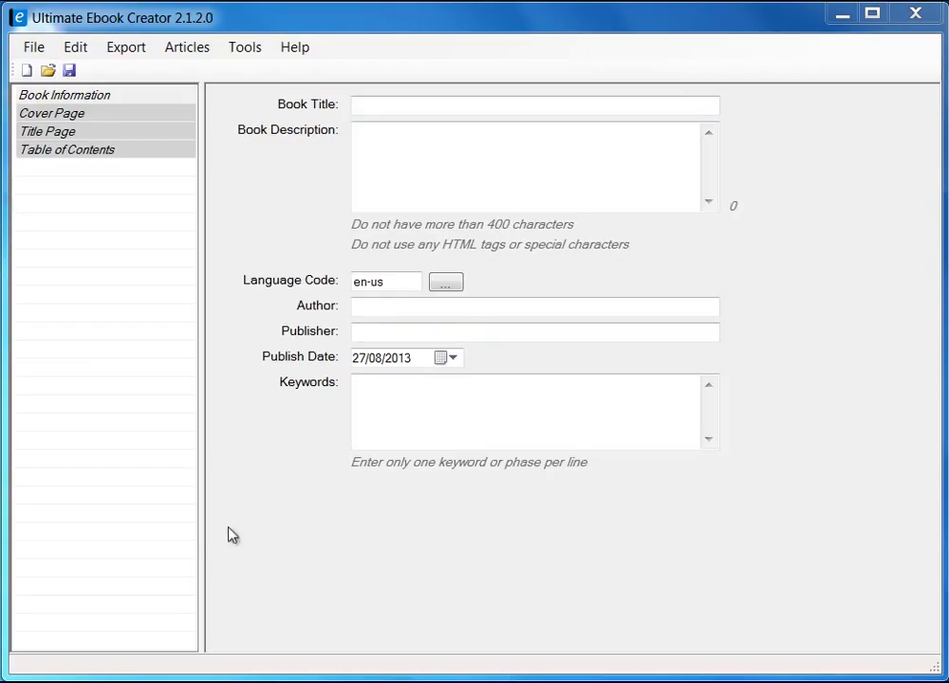
{"action": "left_click_drag", "start_coordinate": [202, 539], "coordinate": [280, 533]}
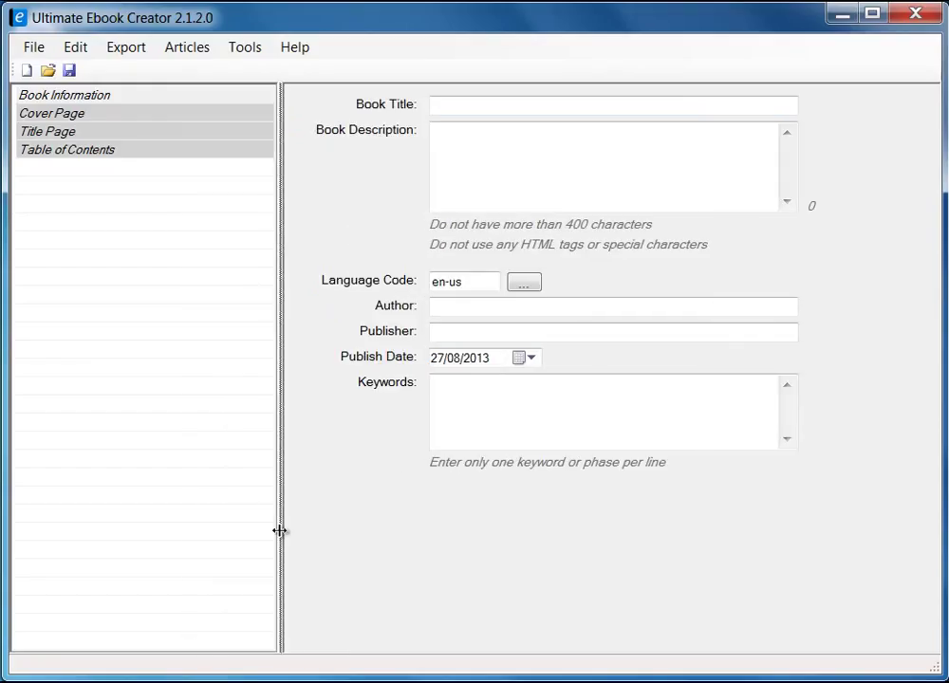
{"action": "left_click_drag", "start_coordinate": [217, 539], "coordinate": [216, 480]}
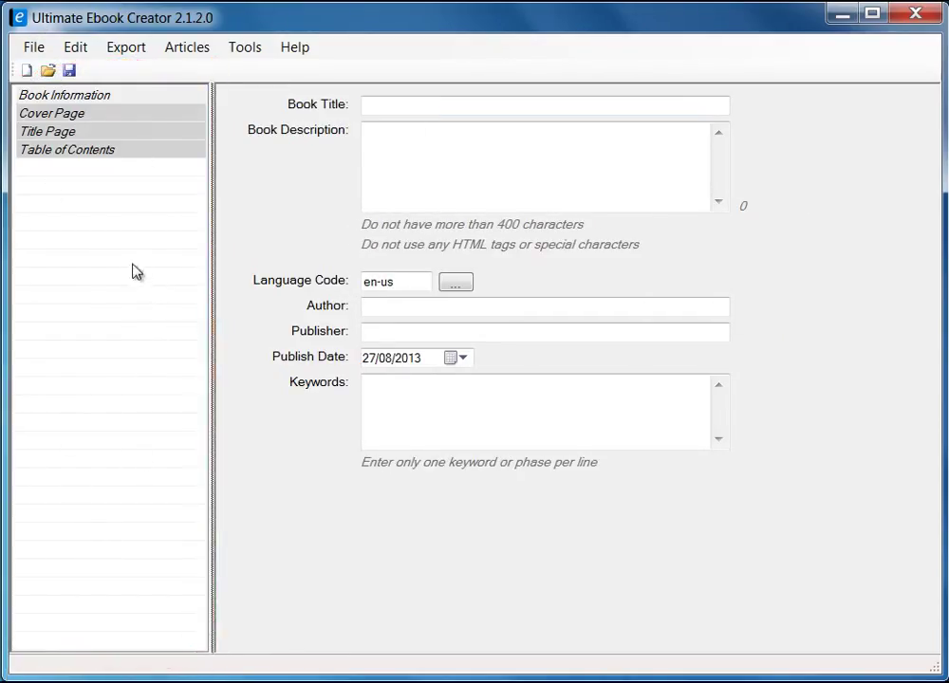
{"action": "left_click", "coordinate": [72, 97]}
{"action": "left_click", "coordinate": [69, 116]}
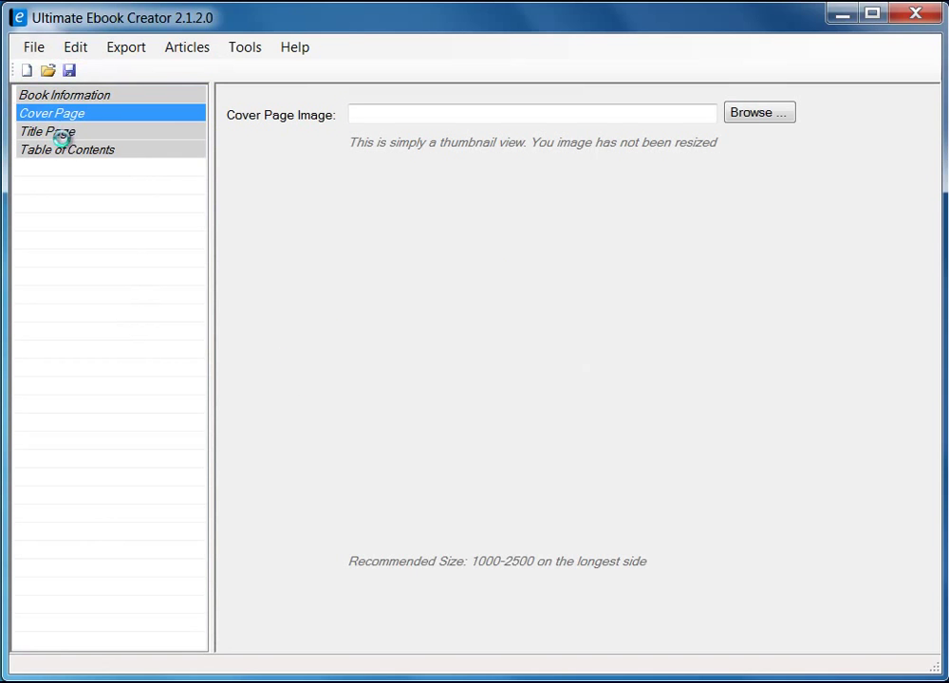
{"action": "left_click", "coordinate": [60, 132]}
{"action": "left_click", "coordinate": [67, 155]}
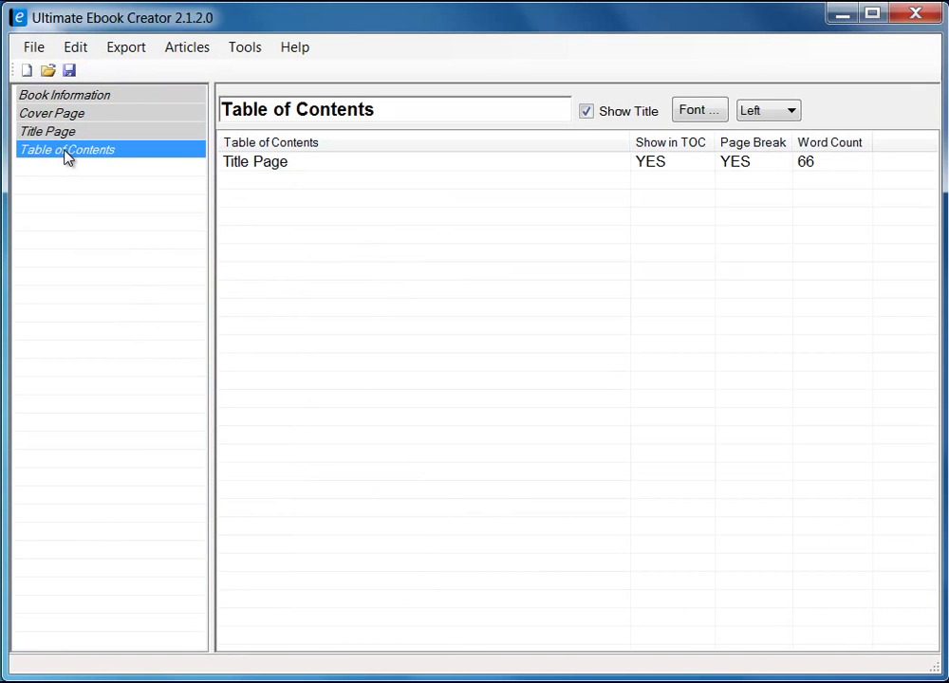
{"action": "left_click", "coordinate": [58, 134]}
{"action": "left_click", "coordinate": [65, 114]}
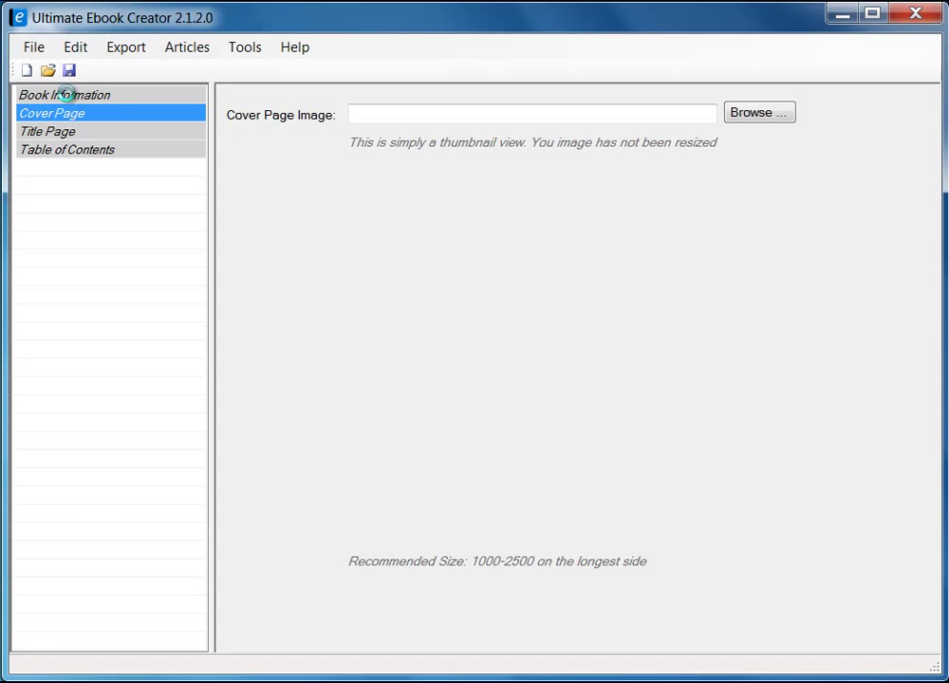
{"action": "left_click", "coordinate": [65, 95]}
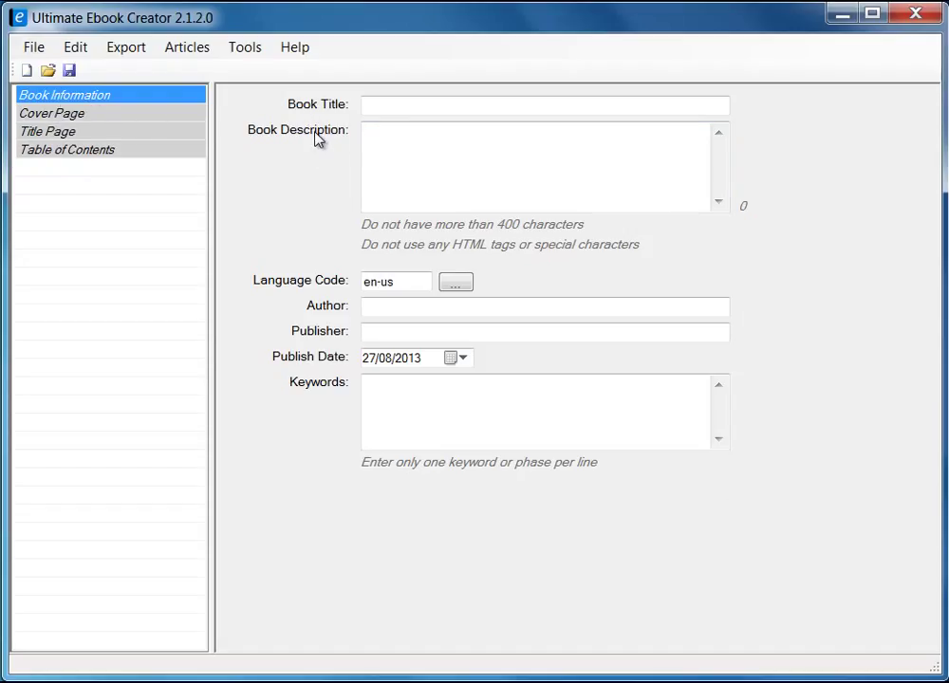
- Step through Cover Page and Title Page to the Table of Contents, which lists only Title Page
{"action": "left_click", "coordinate": [65, 116]}
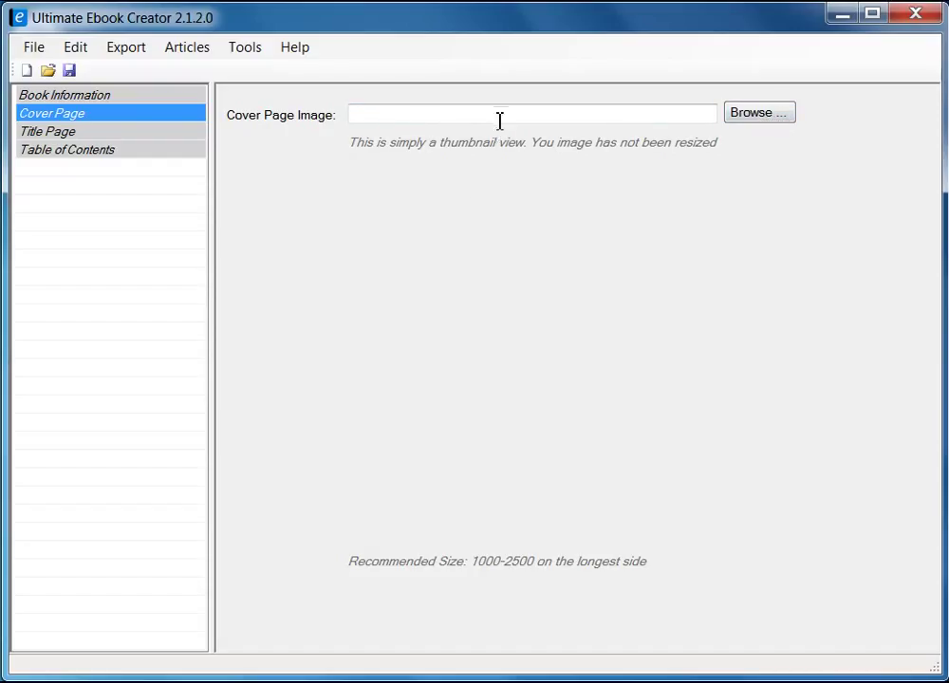
{"action": "left_click", "coordinate": [52, 133]}
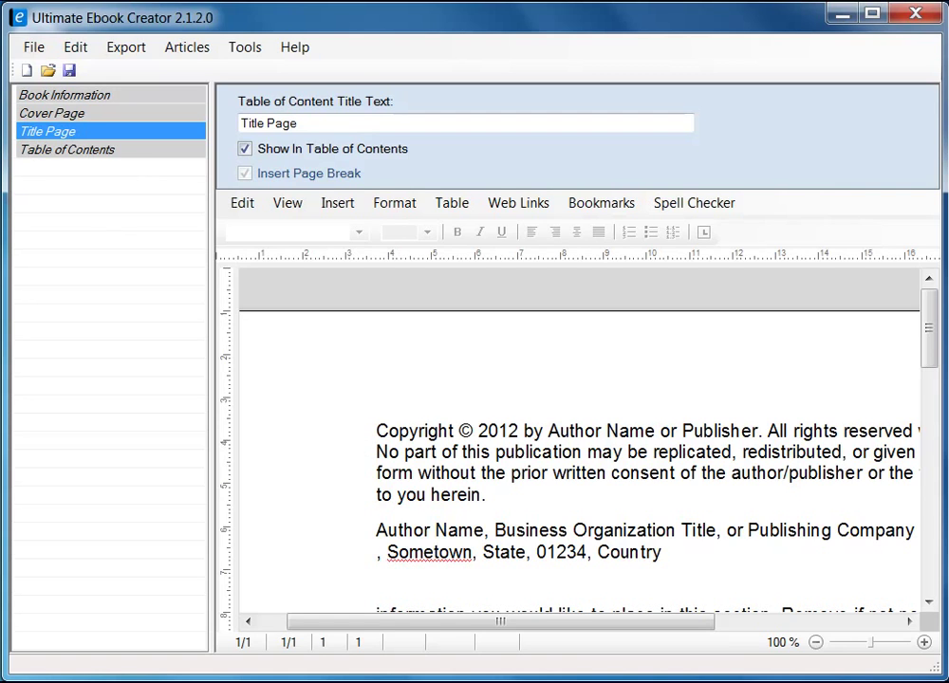
{"action": "left_click", "coordinate": [105, 157]}
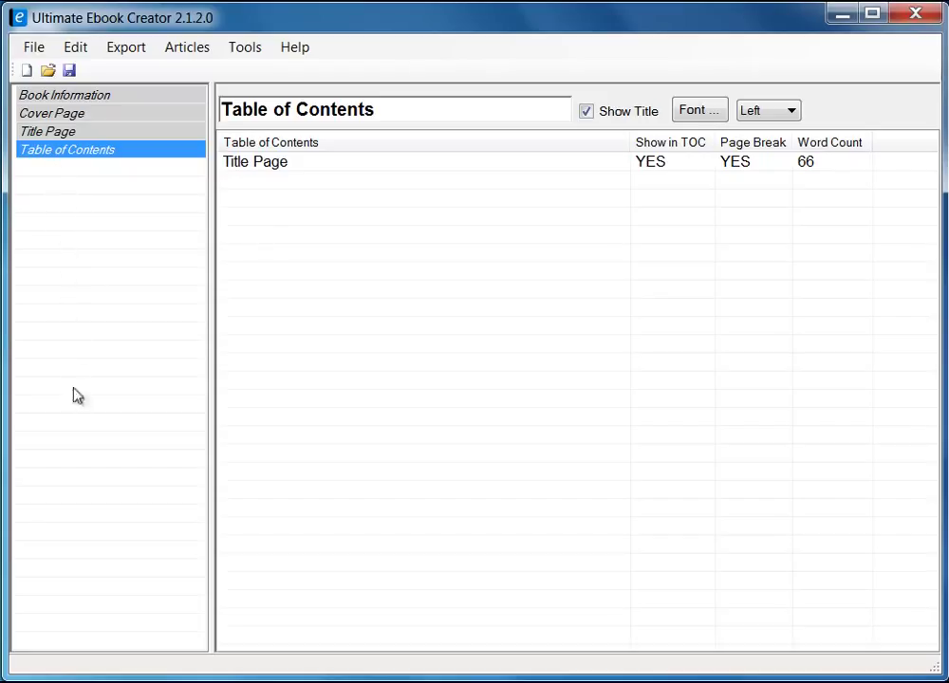
- View the chapter context menu, dismiss it without adding a chapter, and return to Book Information
{"action": "right_click", "coordinate": [64, 193]}
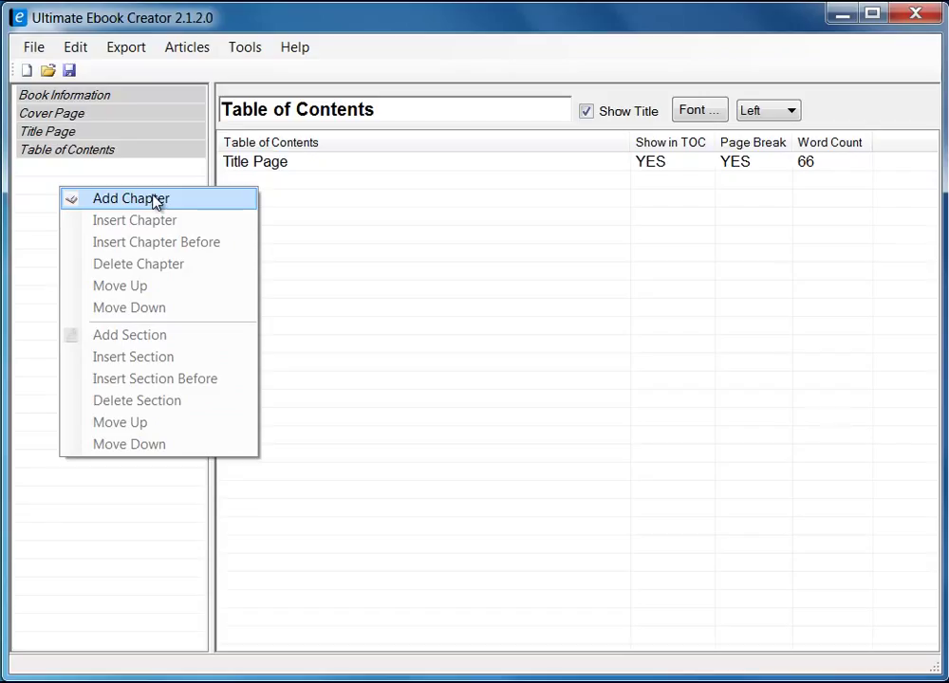
{"action": "left_click", "coordinate": [47, 175]}
{"action": "left_click", "coordinate": [96, 99]}
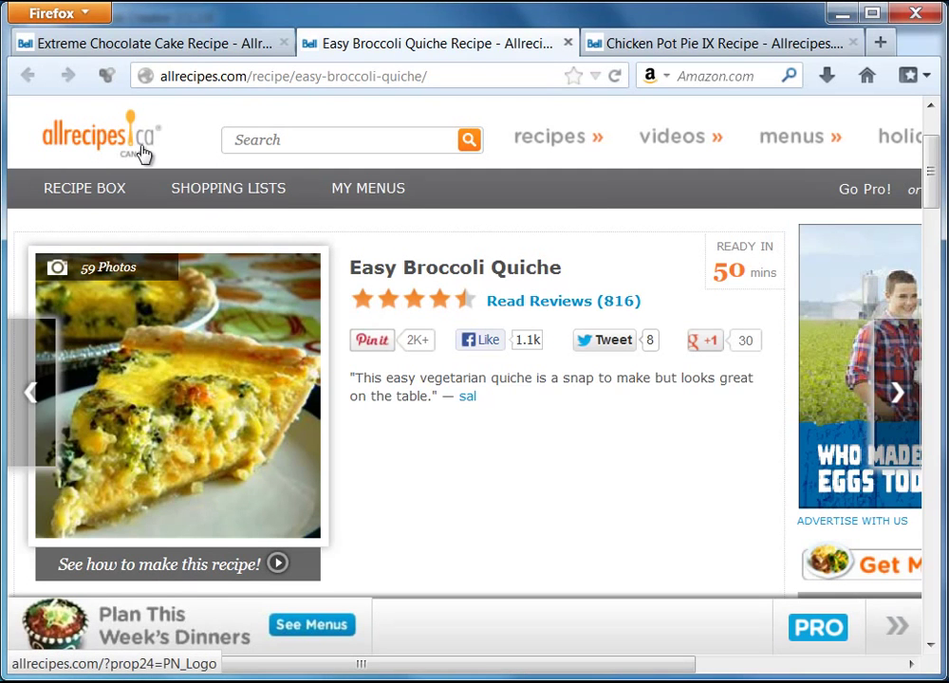
- Scroll the Easy Broccoli Quiche recipe, then bring up the Chicken Pot Pie IX recipe tab
{"action": "mouse_move", "coordinate": [936, 180]}
{"action": "left_mouse_down"}
{"action": "mouse_move", "coordinate": [937, 161]}
{"action": "mouse_move", "coordinate": [938, 204]}
{"action": "left_mouse_up"}
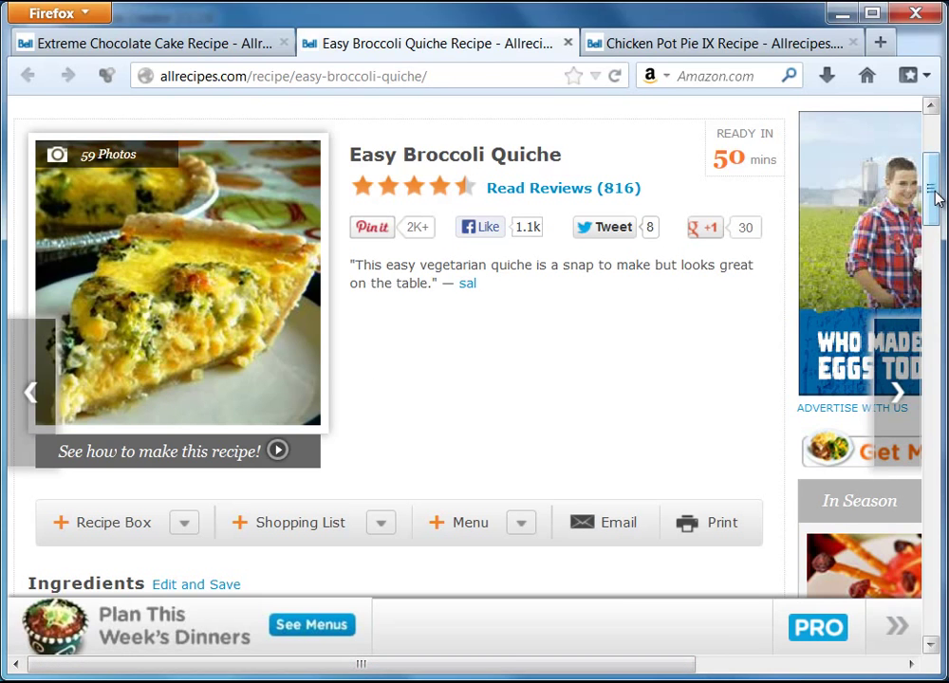
{"action": "scroll", "coordinate": [936, 204], "scroll_direction": "down", "scroll_amount": 2}
{"action": "scroll", "coordinate": [936, 204], "scroll_direction": "up", "scroll_amount": 3}
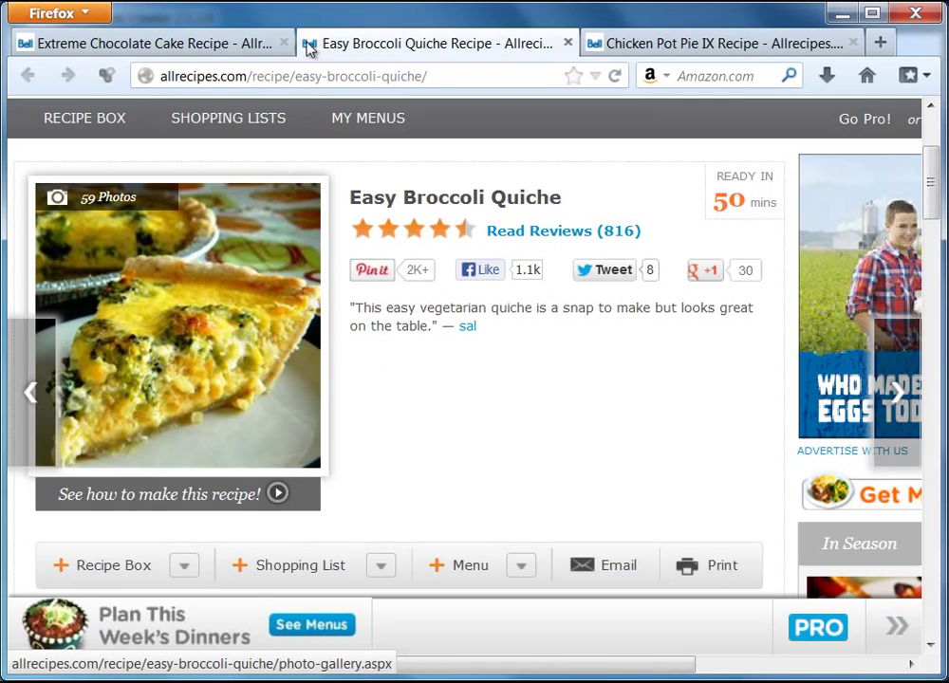
{"action": "left_click", "coordinate": [655, 44]}
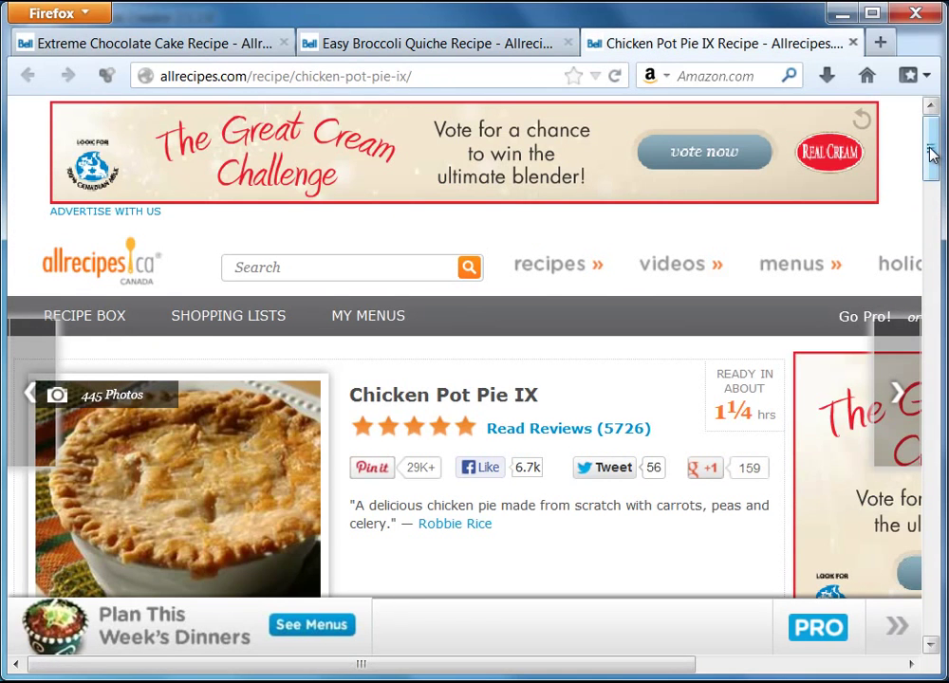
{"action": "scroll", "coordinate": [935, 185], "scroll_direction": "down", "scroll_amount": 4}
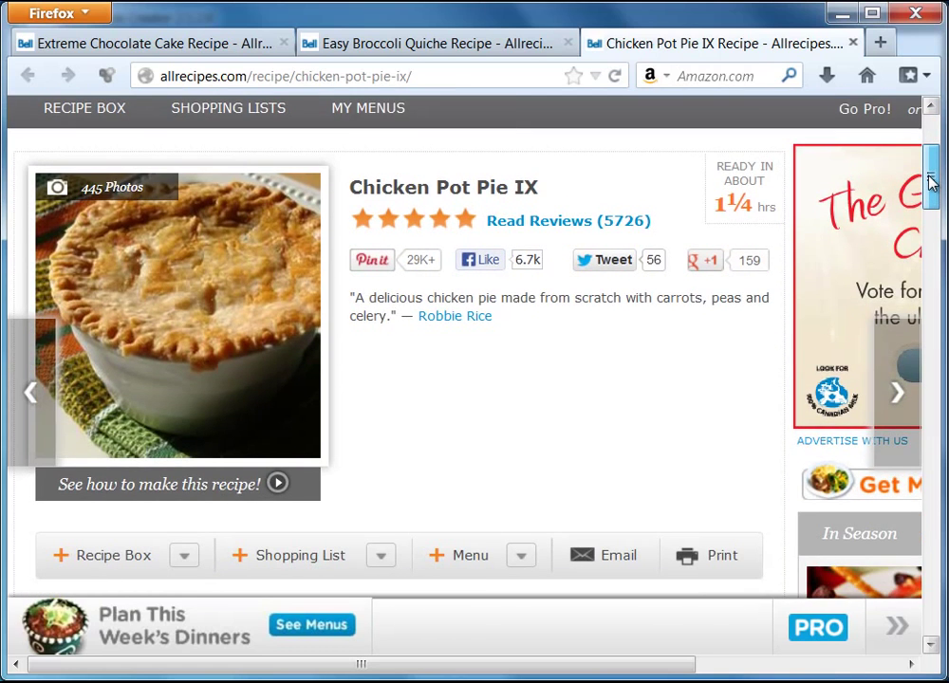
{"action": "scroll", "coordinate": [932, 175], "scroll_direction": "up", "scroll_amount": 1}
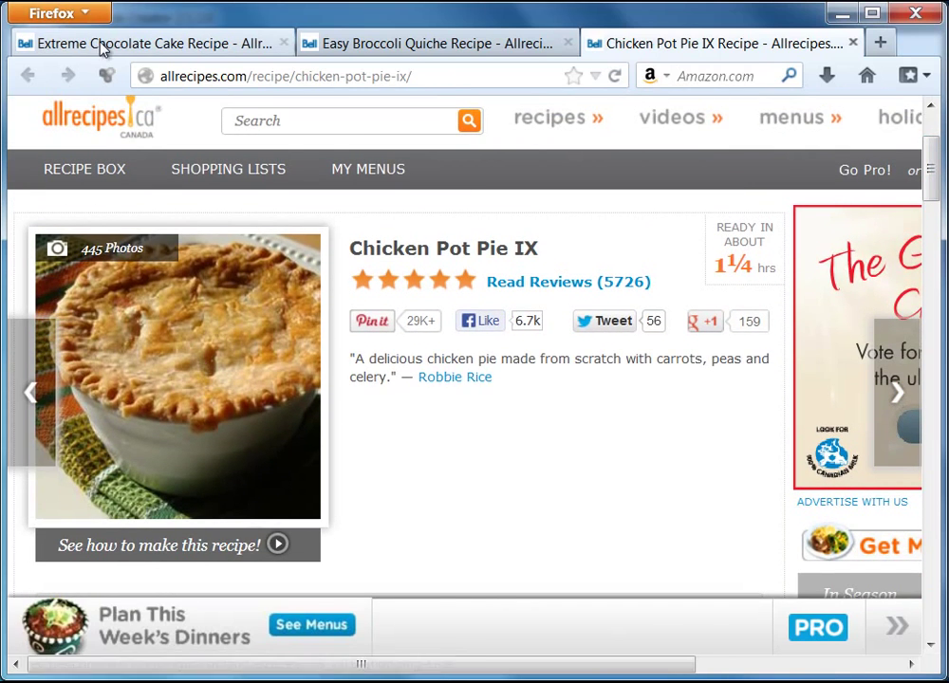
- Look over the Extreme Chocolate Cake and Easy Broccoli Quiche recipe tabs
{"action": "left_click", "coordinate": [105, 45]}
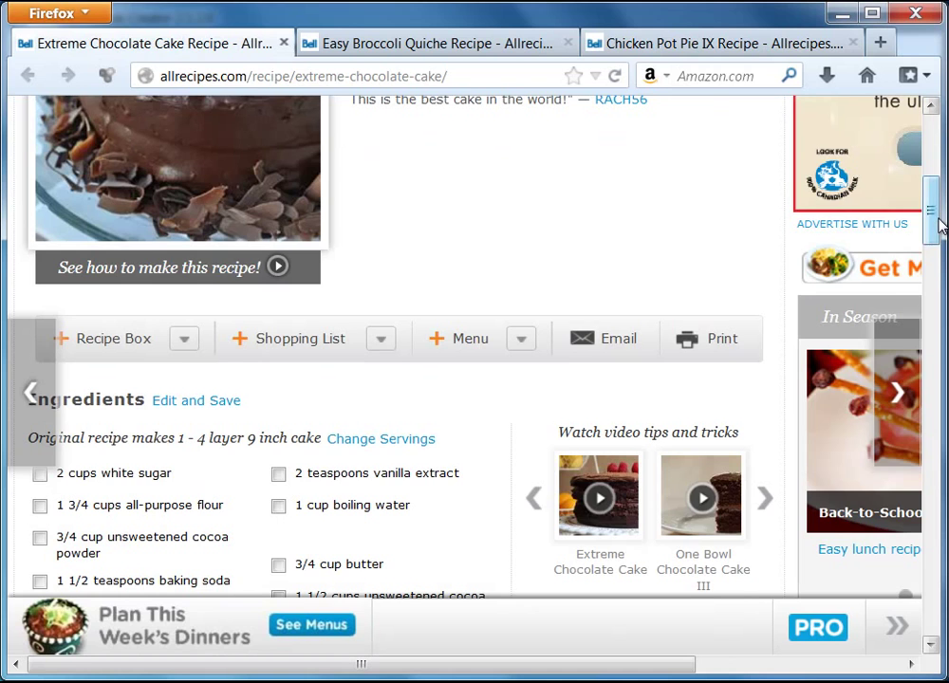
{"action": "left_click_drag", "start_coordinate": [939, 225], "coordinate": [935, 189]}
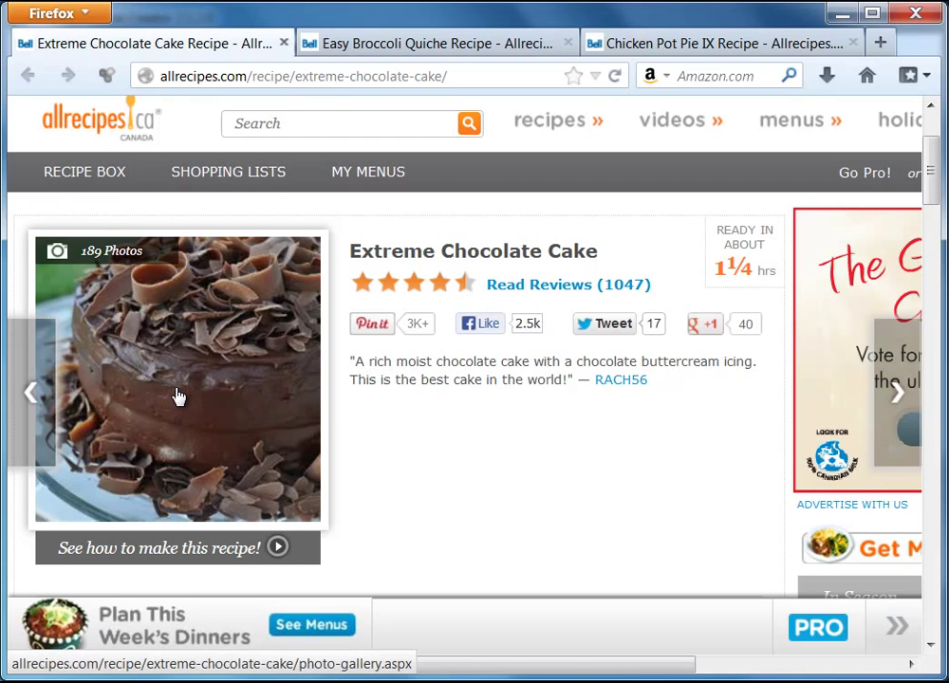
{"action": "left_click", "coordinate": [449, 45]}
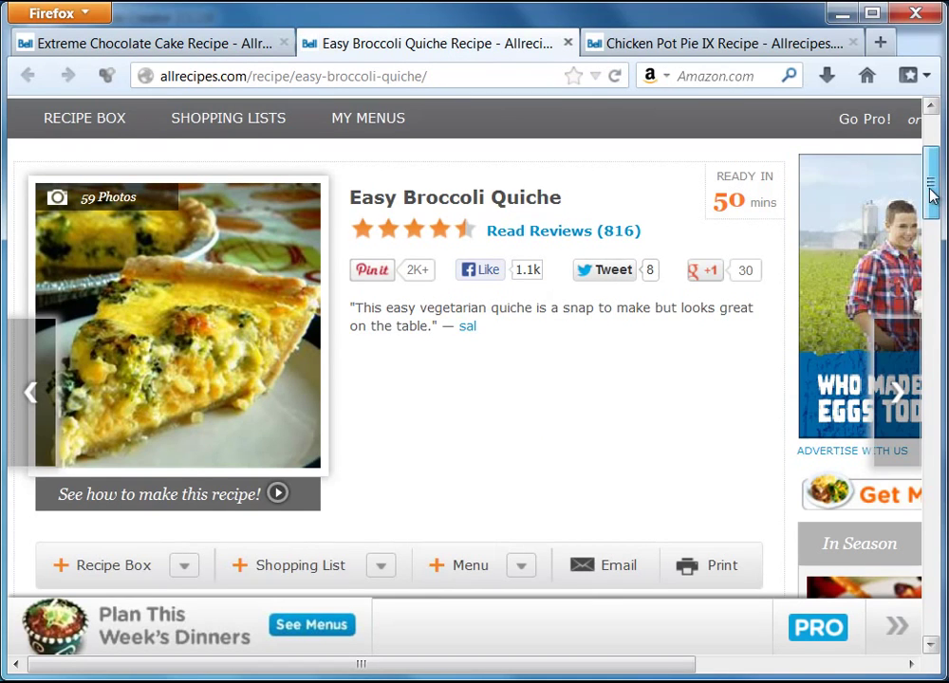
{"action": "left_click_drag", "start_coordinate": [932, 197], "coordinate": [936, 284]}
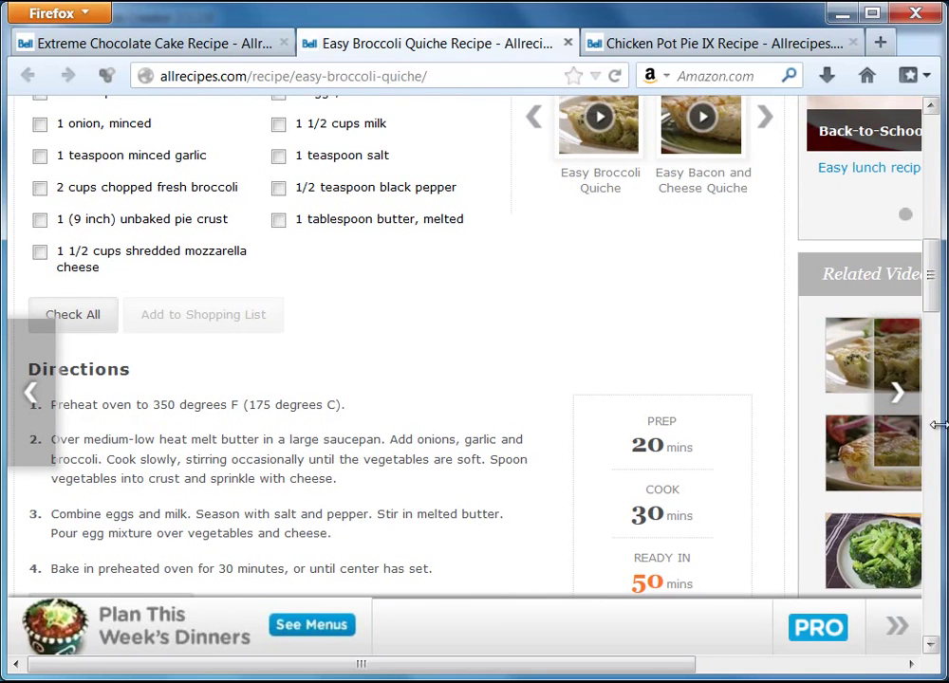
{"action": "left_click_drag", "start_coordinate": [934, 296], "coordinate": [928, 210]}
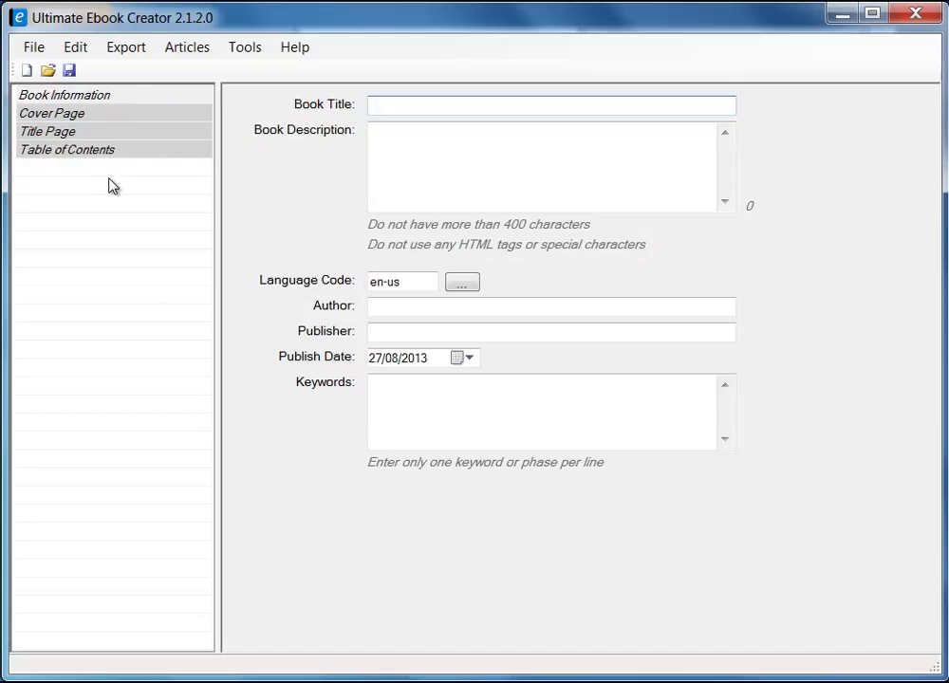
{"action": "left_click", "coordinate": [136, 45]}
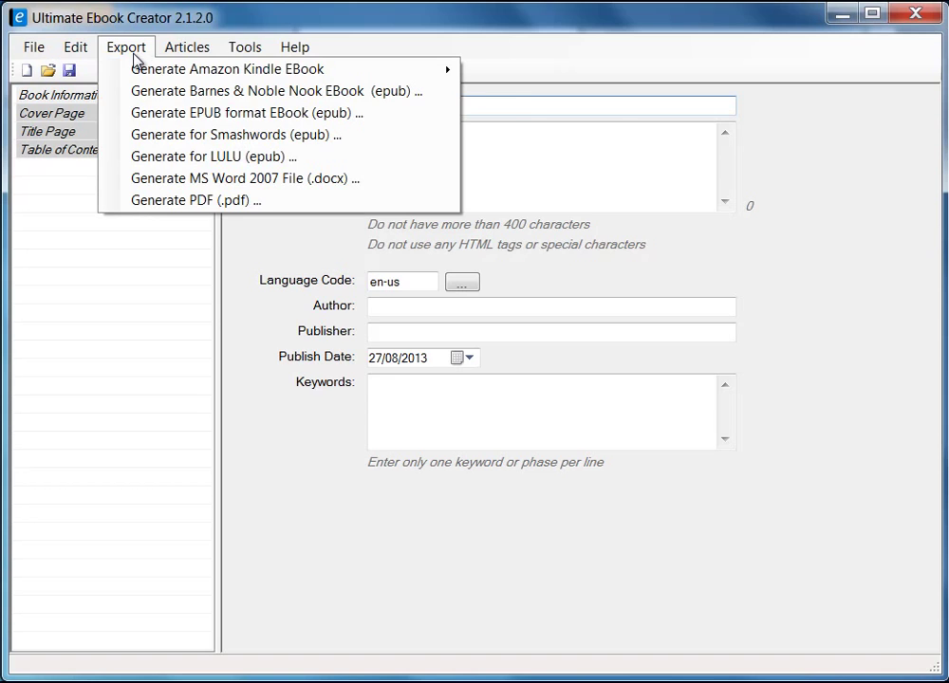
{"action": "mouse_move", "coordinate": [191, 70]}
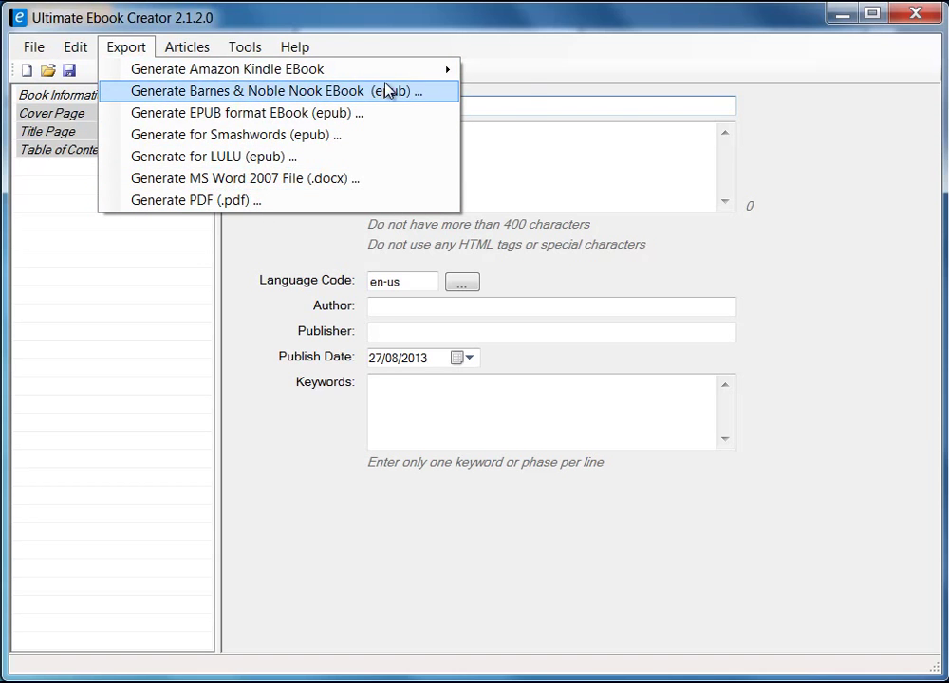
{"action": "mouse_move", "coordinate": [280, 81]}
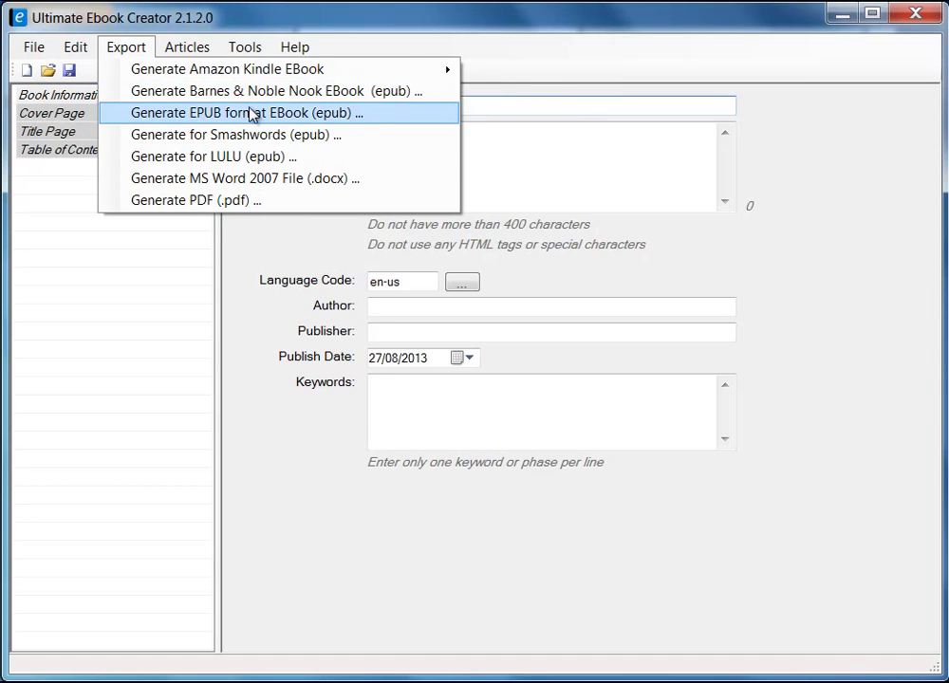
{"action": "left_click", "coordinate": [34, 46]}
{"action": "left_click", "coordinate": [34, 47]}
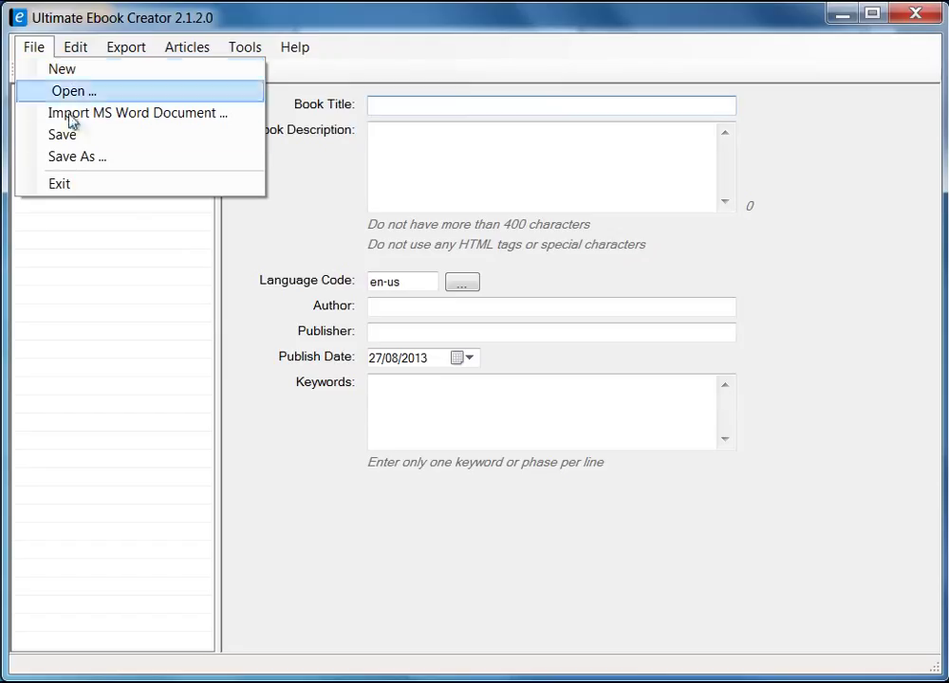
{"action": "left_click", "coordinate": [64, 71]}
{"action": "left_click", "coordinate": [75, 47]}
{"action": "mouse_move", "coordinate": [32, 47]}
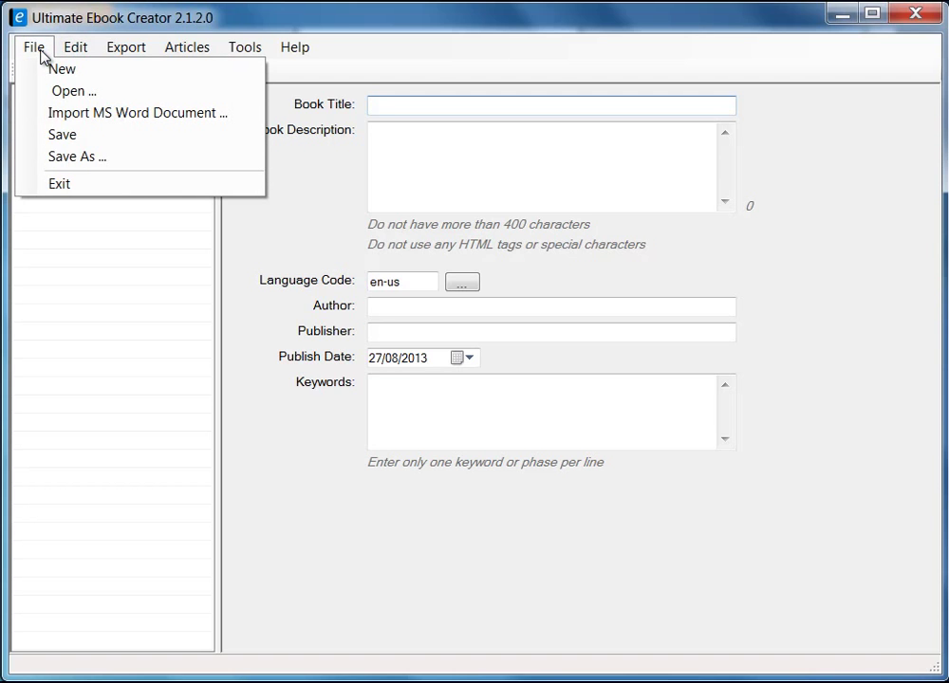
{"action": "left_click", "coordinate": [41, 53]}
{"action": "left_click", "coordinate": [126, 52]}
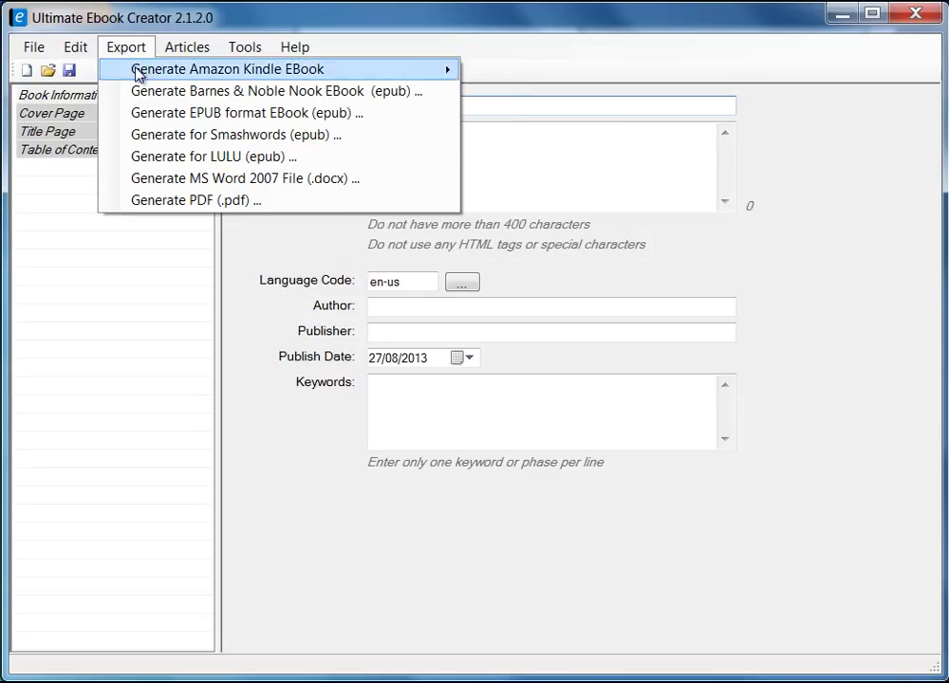
{"action": "mouse_move", "coordinate": [135, 72]}
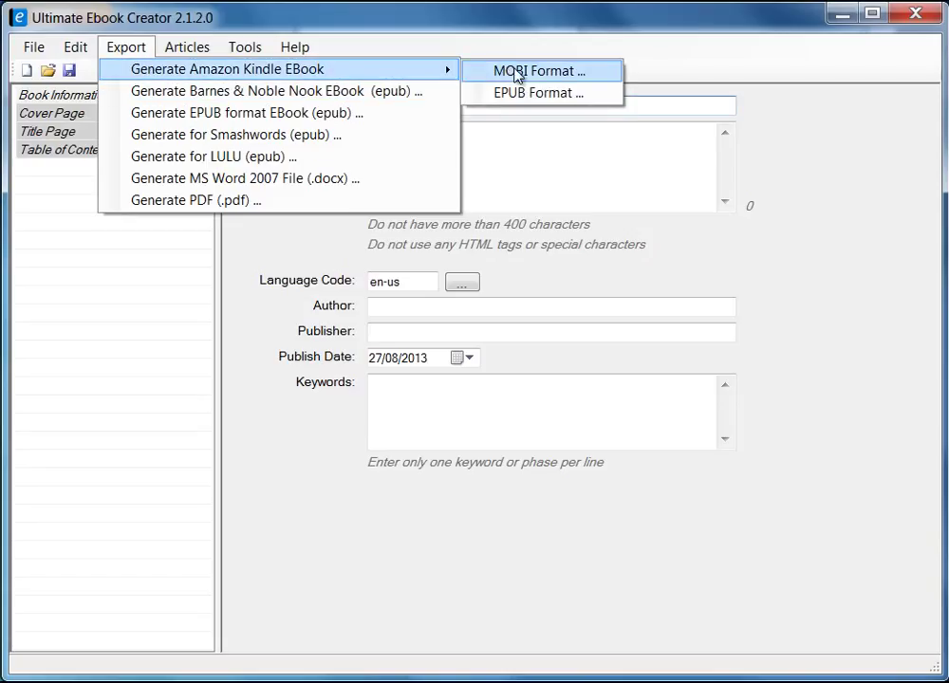
{"action": "left_click", "coordinate": [159, 299]}
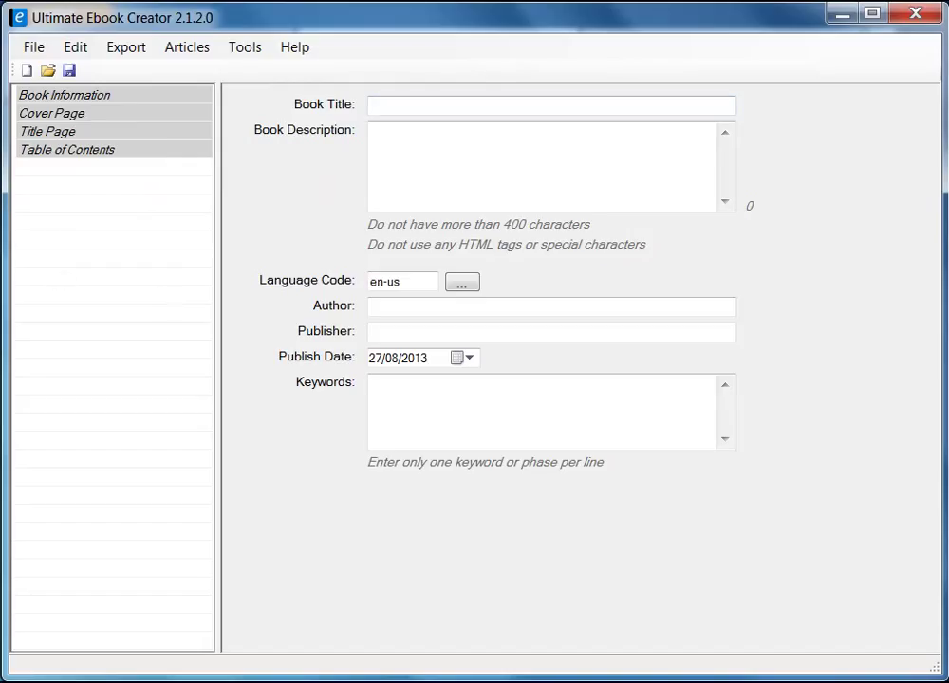
- Start a new book without saving the old one and type the recipe-book title
{"action": "left_click", "coordinate": [34, 48]}
{"action": "left_click", "coordinate": [44, 69]}
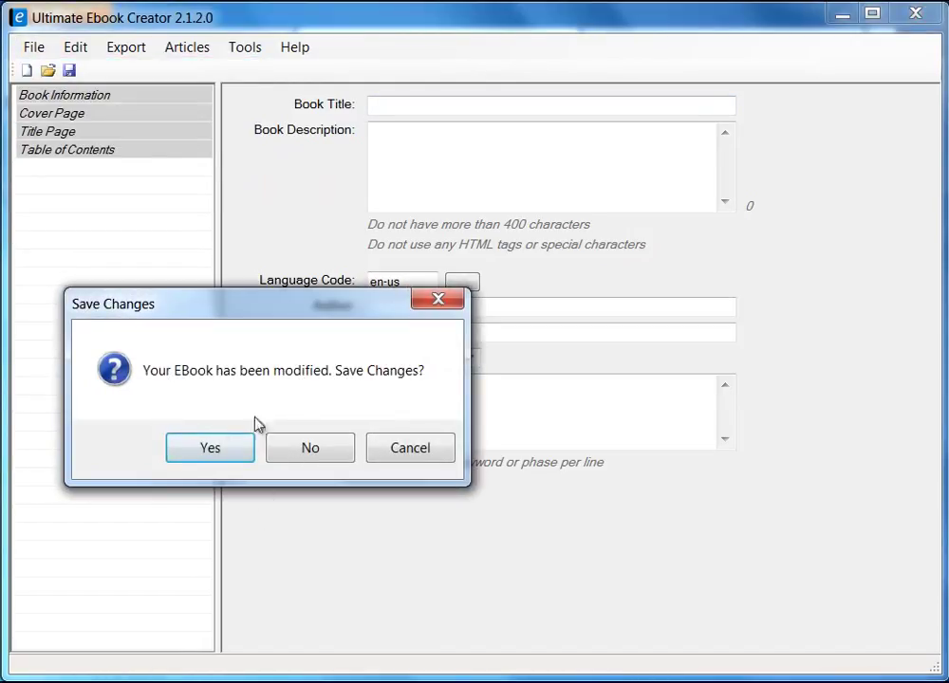
{"action": "left_click", "coordinate": [325, 446]}
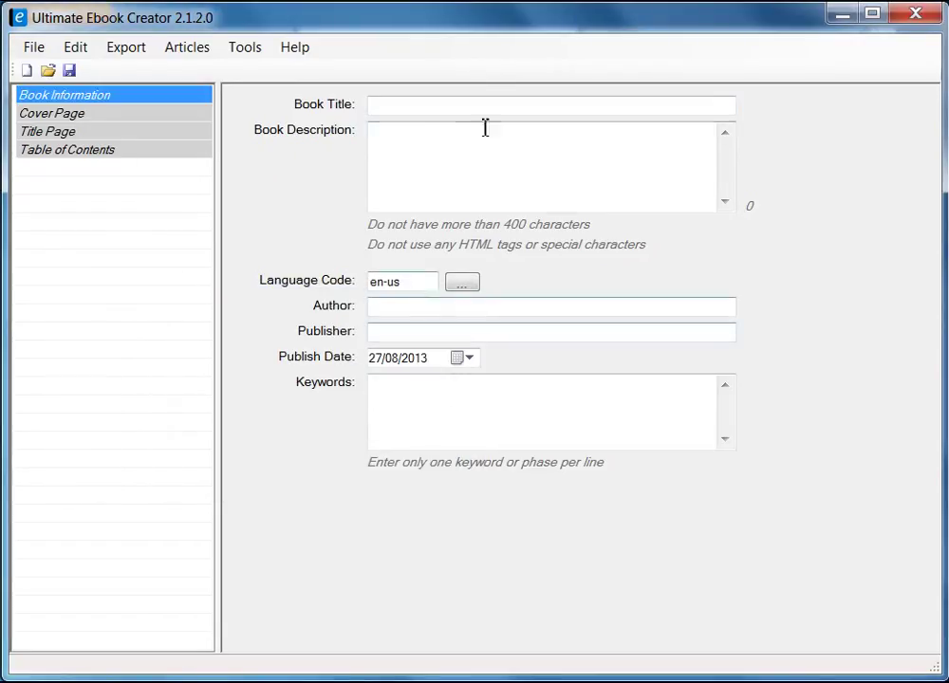
{"action": "left_click", "coordinate": [406, 107]}
{"action": "type", "text": "Prabha"}
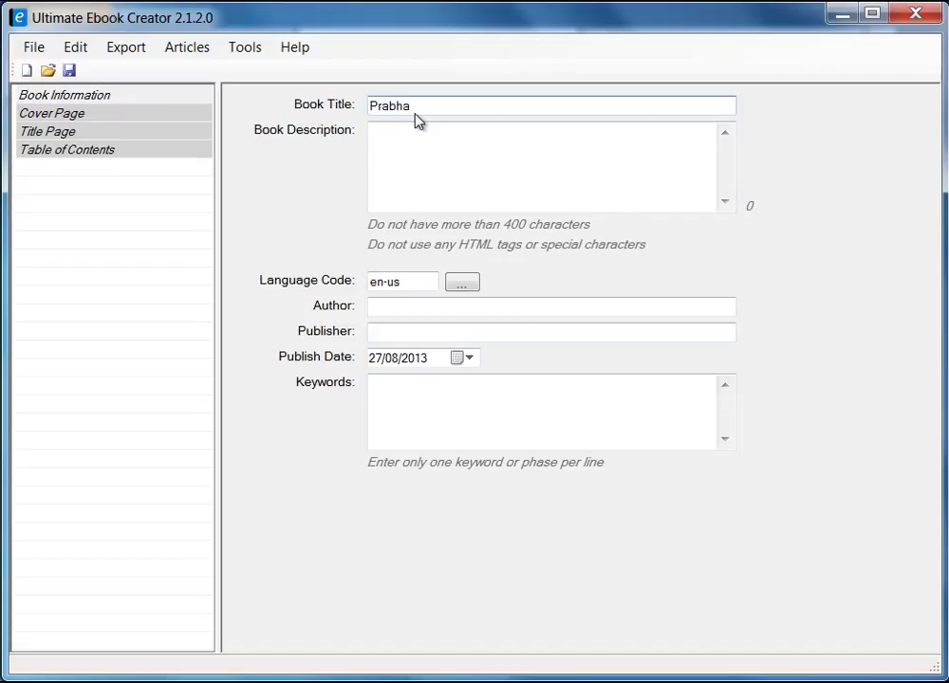
{"action": "type", "text": "'s Recipe Book"}
- Copy the book title into the Book Description, ending it with a period
{"action": "left_click_drag", "start_coordinate": [564, 108], "coordinate": [288, 94]}
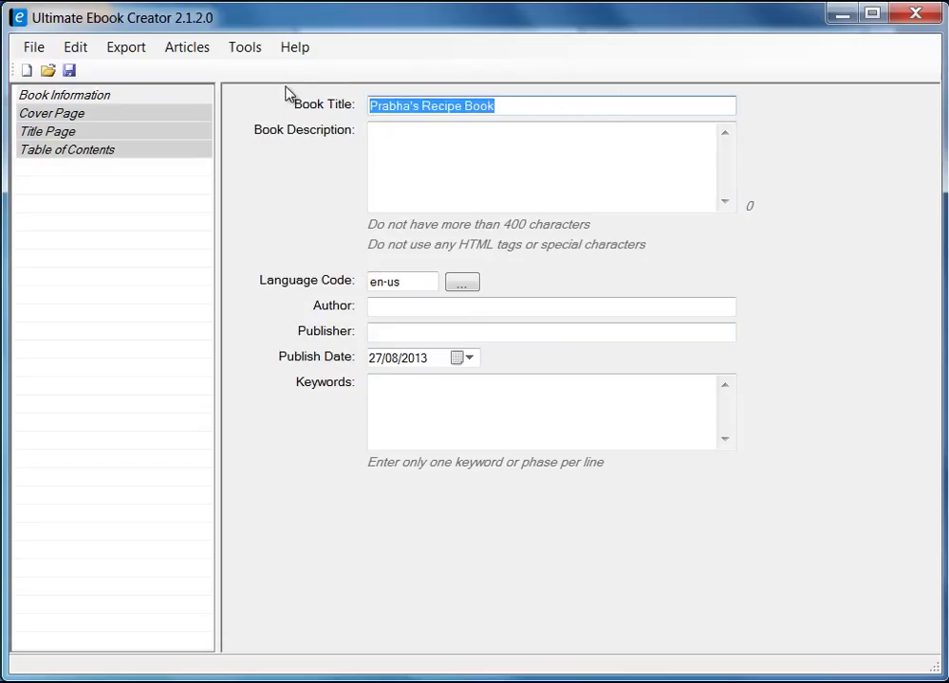
{"action": "left_click", "coordinate": [457, 143]}
{"action": "left_click_drag", "start_coordinate": [502, 101], "coordinate": [411, 105]}
{"action": "right_click", "coordinate": [409, 111]}
{"action": "left_click", "coordinate": [471, 167]}
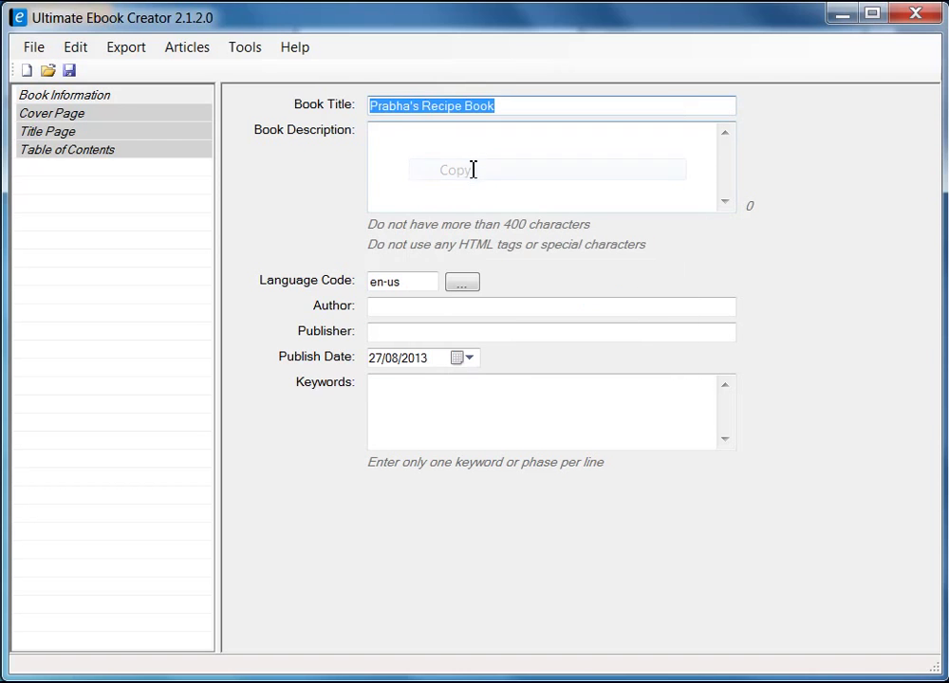
{"action": "left_click", "coordinate": [450, 170]}
{"action": "right_click", "coordinate": [450, 170]}
{"action": "left_click", "coordinate": [525, 255]}
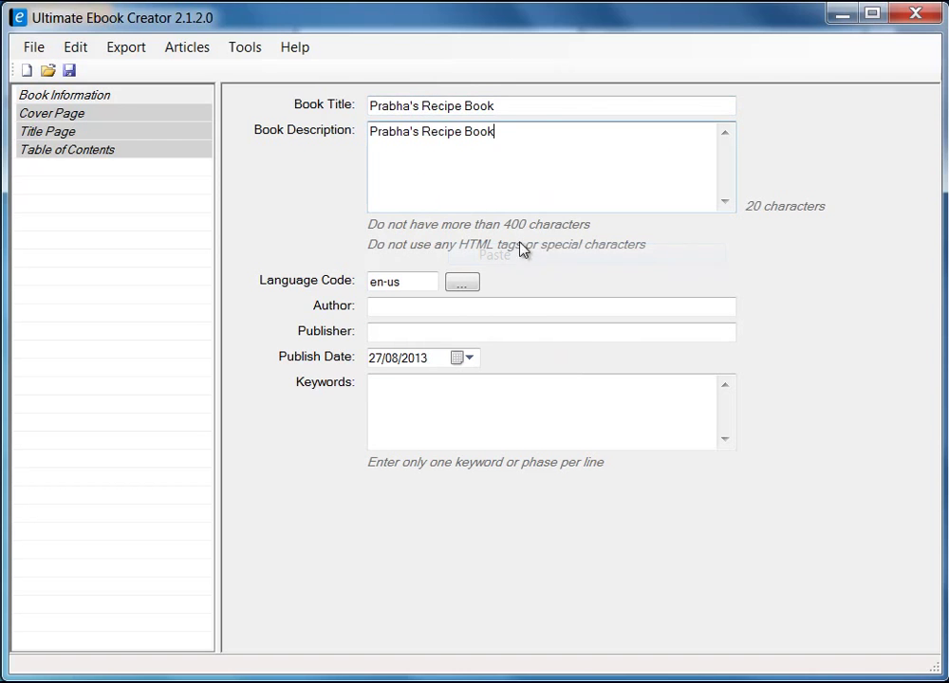
{"action": "type", "text": "."}
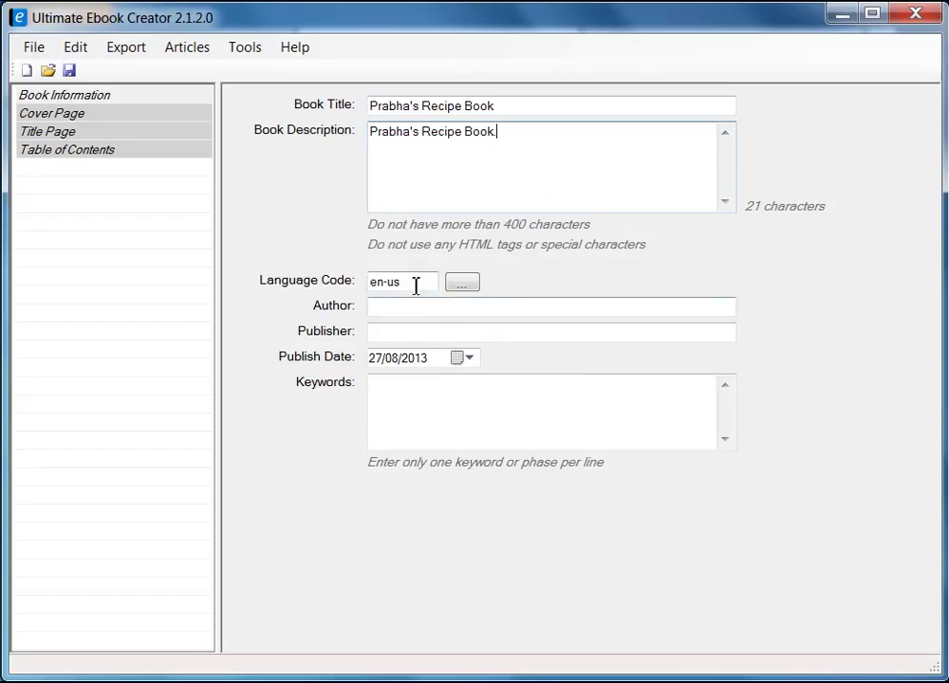
- Keep language en-us and enter the author's and publisher's names
{"action": "left_click", "coordinate": [465, 288]}
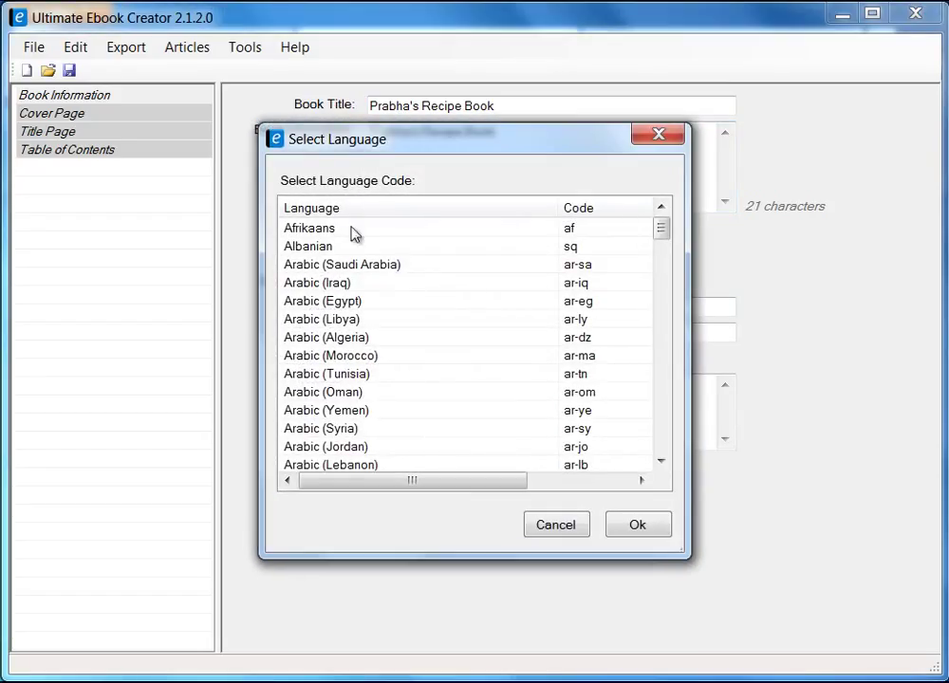
{"action": "left_click_drag", "start_coordinate": [661, 230], "coordinate": [669, 449]}
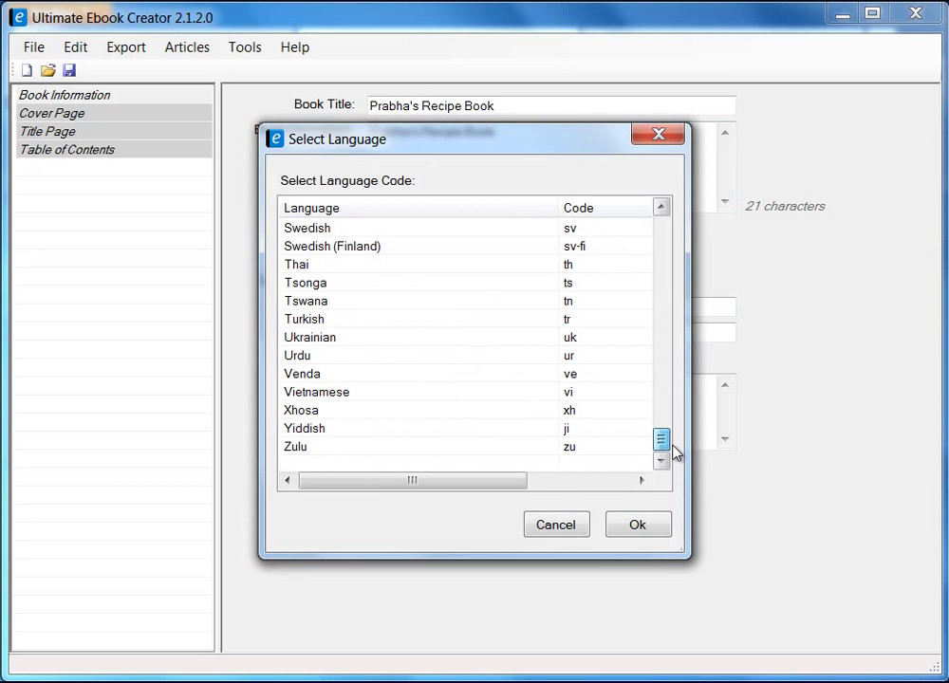
{"action": "left_click", "coordinate": [567, 527]}
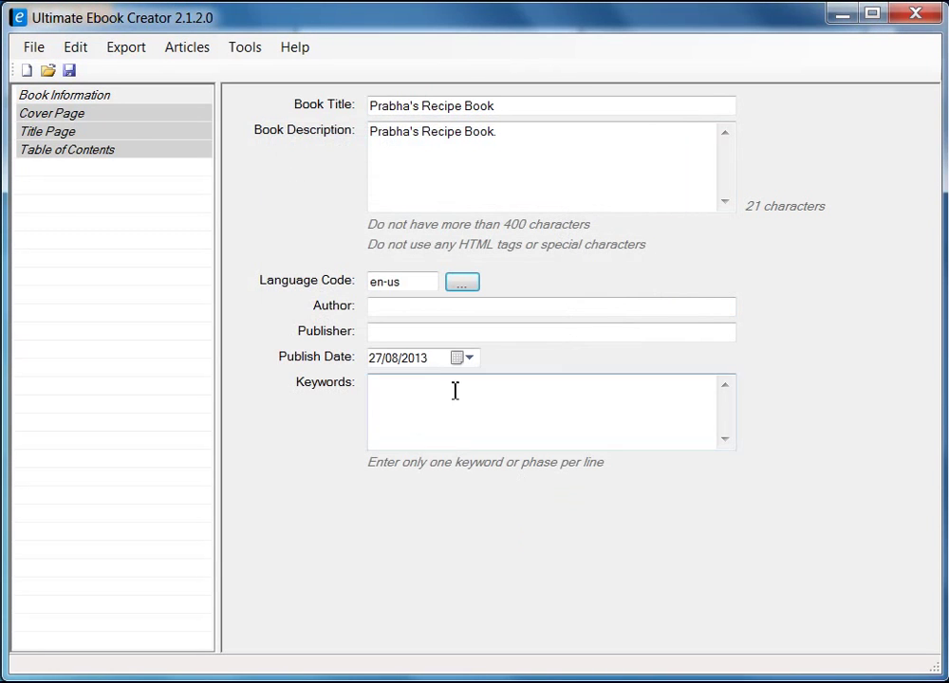
{"action": "left_click", "coordinate": [409, 314]}
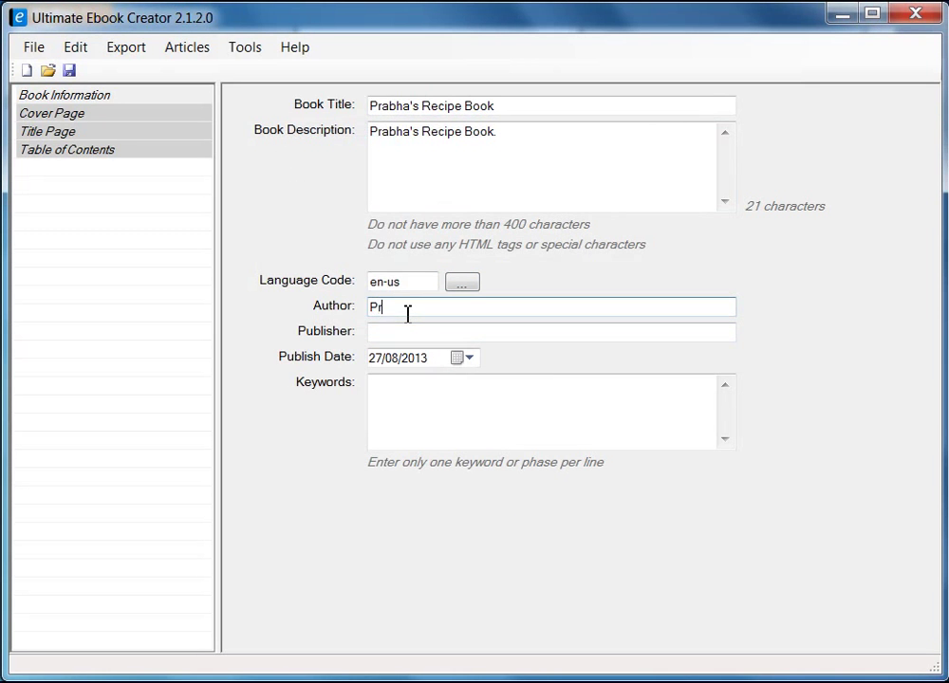
{"action": "left_click", "coordinate": [411, 332]}
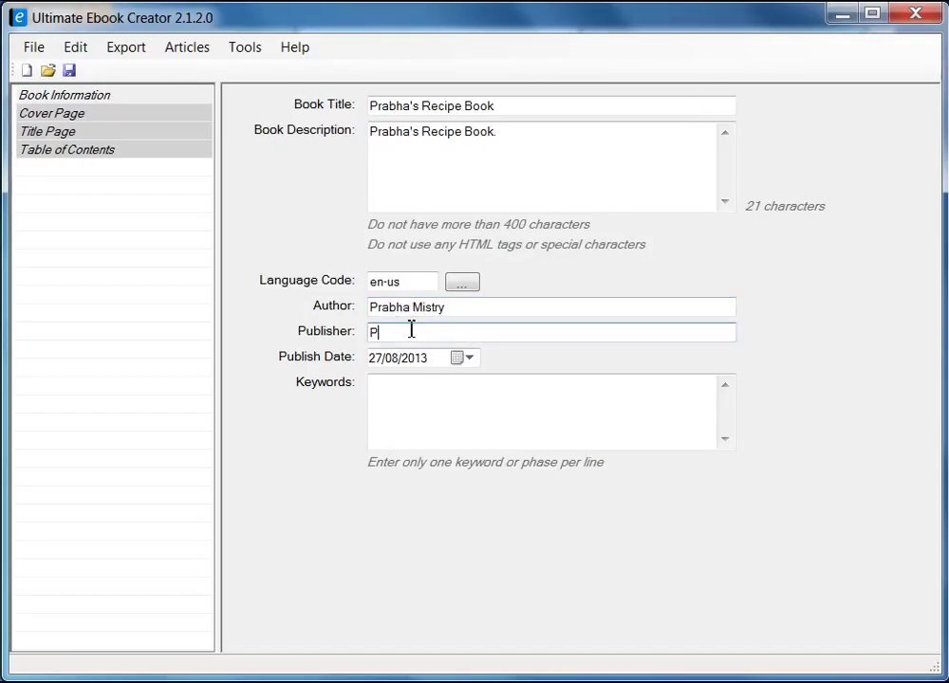
- Enter the keywords recipe, food and recipe ebook
{"action": "left_click", "coordinate": [466, 385]}
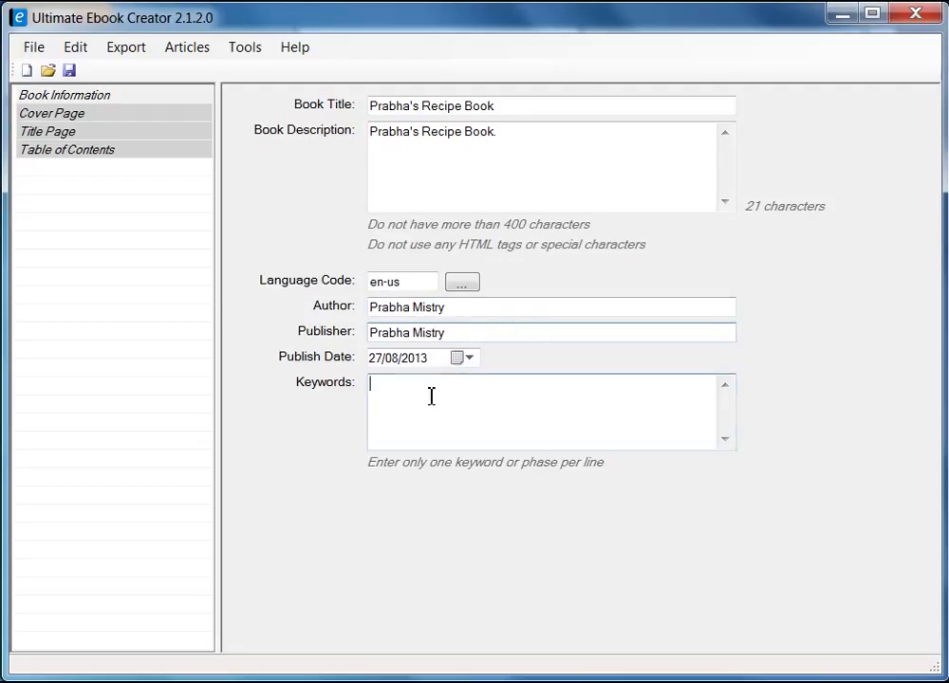
{"action": "type", "text": "recipe"}
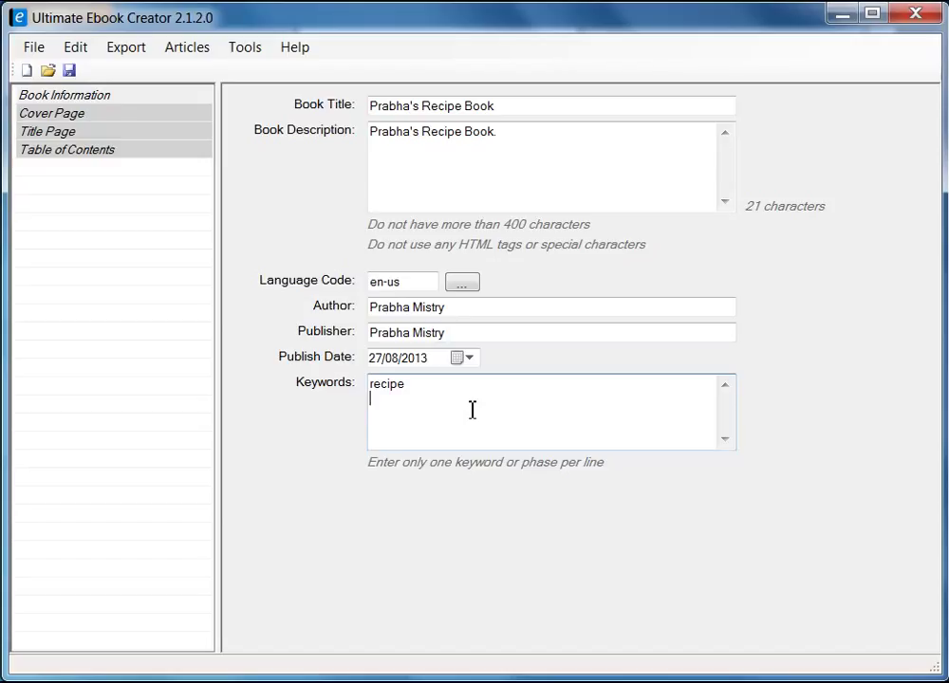
{"action": "type", "text": "food"}
{"action": "type", "text": " recipe ebook"}
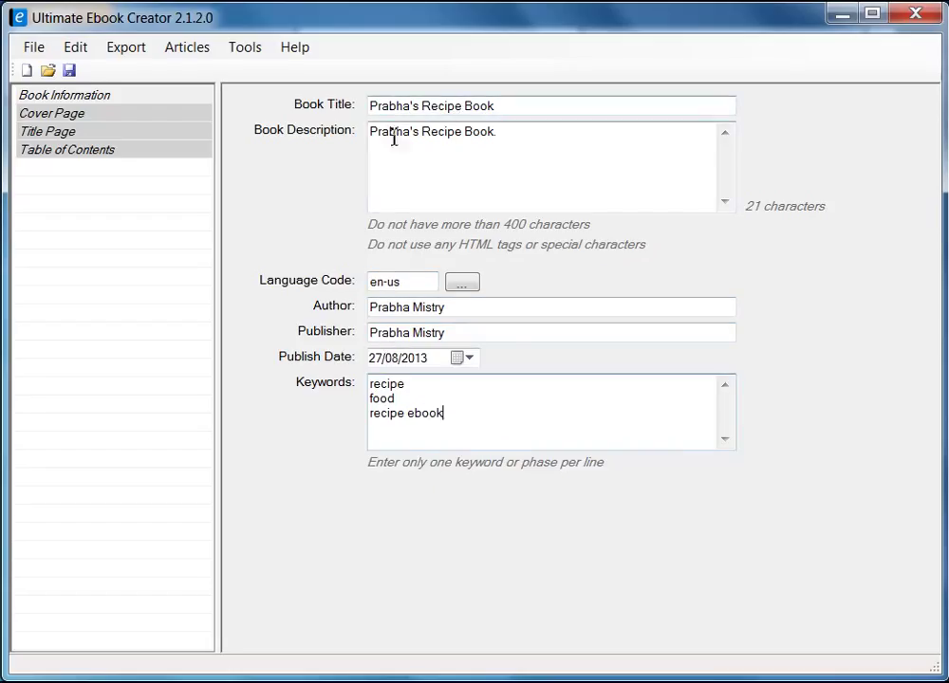
- Save the project as prabha_recipe_book.uec and dismiss the confirmation
{"action": "left_click", "coordinate": [70, 72]}
{"action": "type", "text": "pra"}
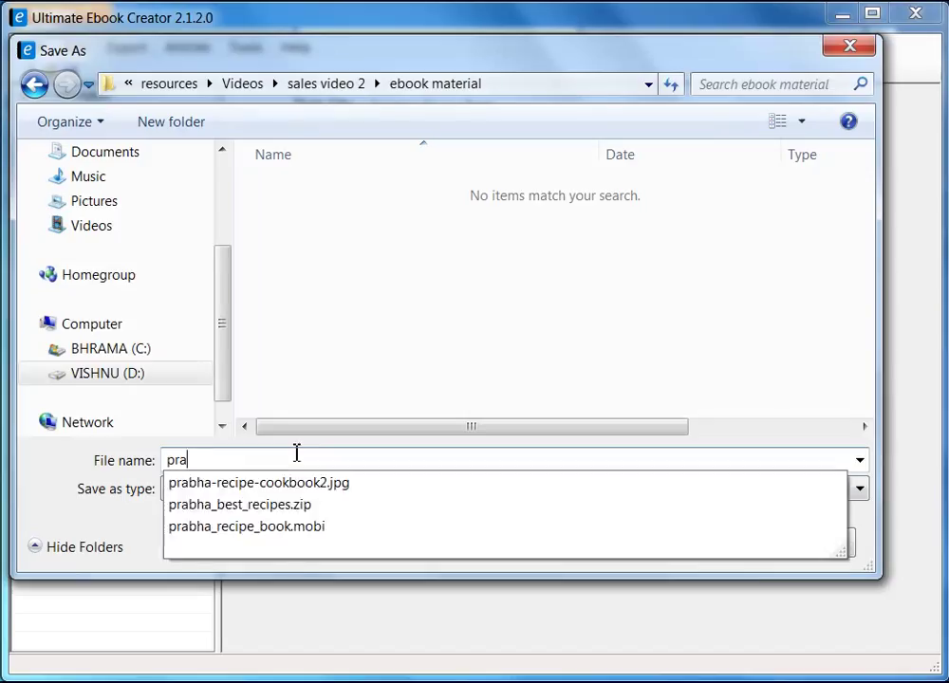
{"action": "type", "text": "bha_"}
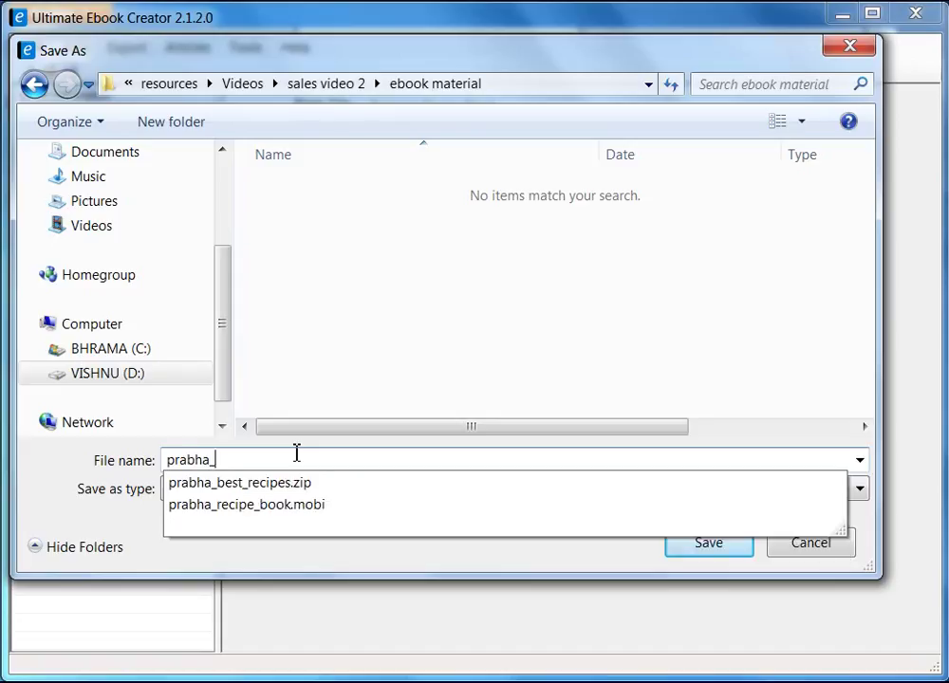
{"action": "type", "text": "recipe_book"}
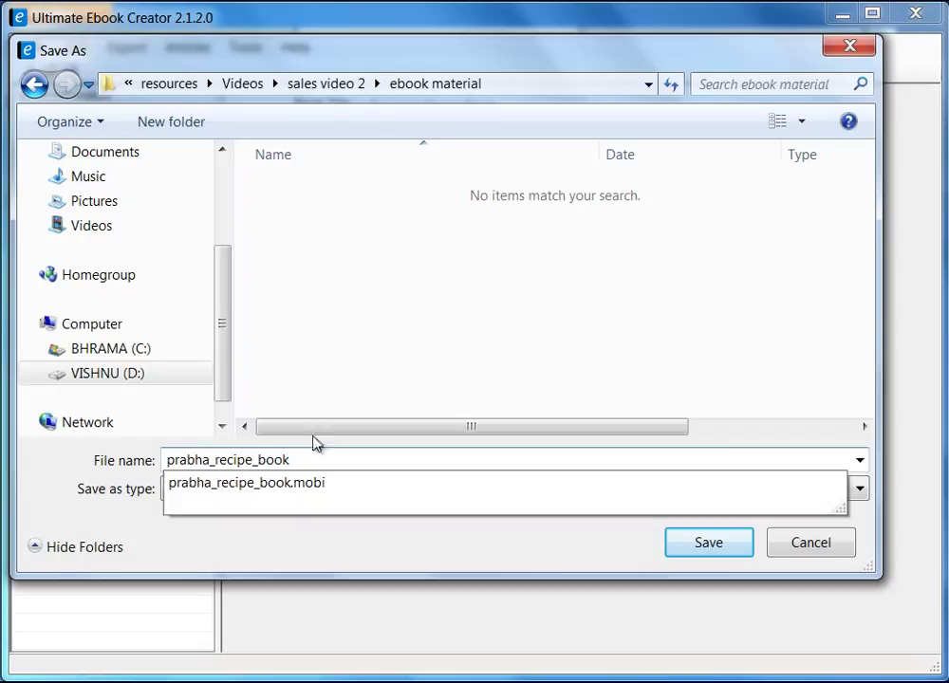
{"action": "left_click", "coordinate": [378, 355]}
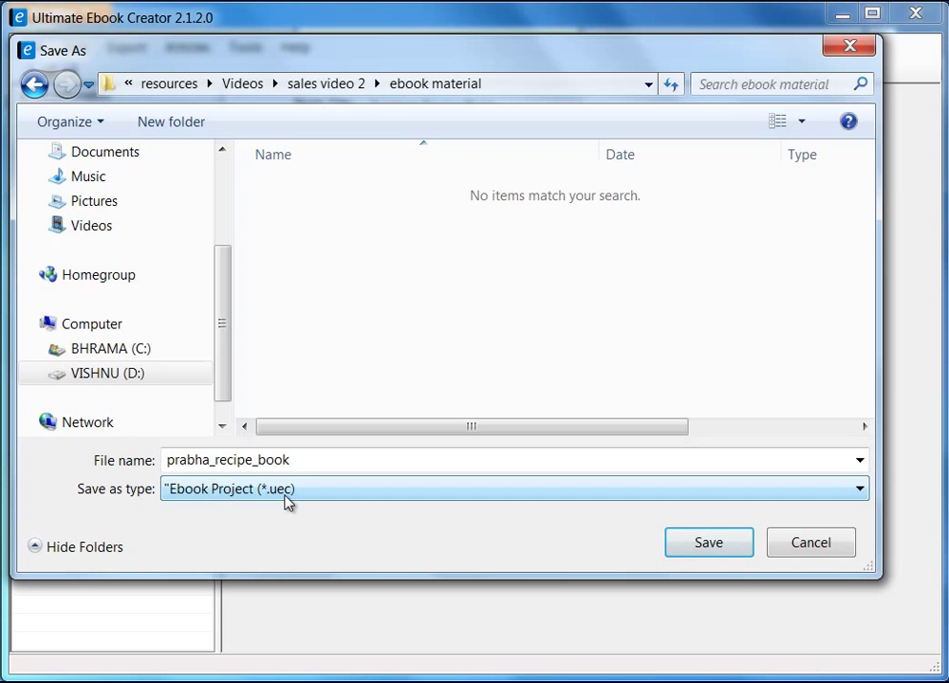
{"action": "left_click", "coordinate": [710, 543]}
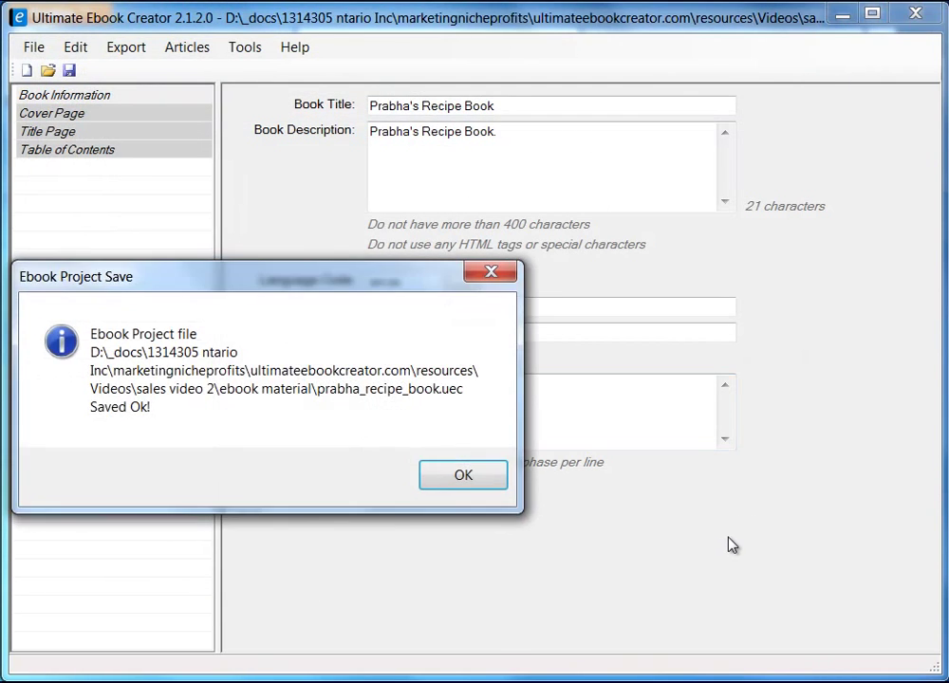
{"action": "left_click_drag", "start_coordinate": [246, 281], "coordinate": [410, 283]}
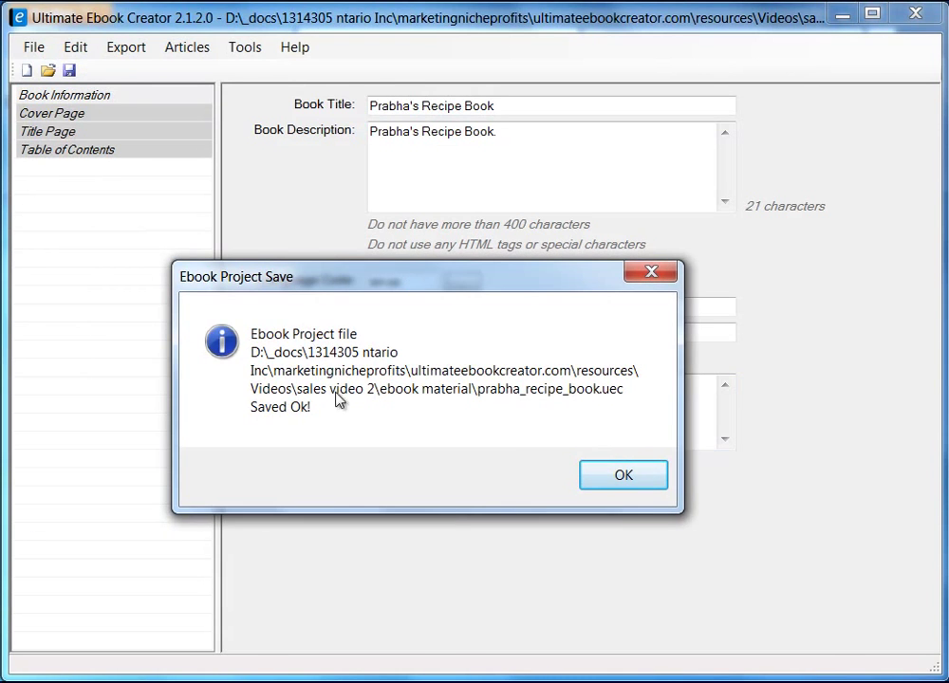
{"action": "left_click", "coordinate": [621, 478]}
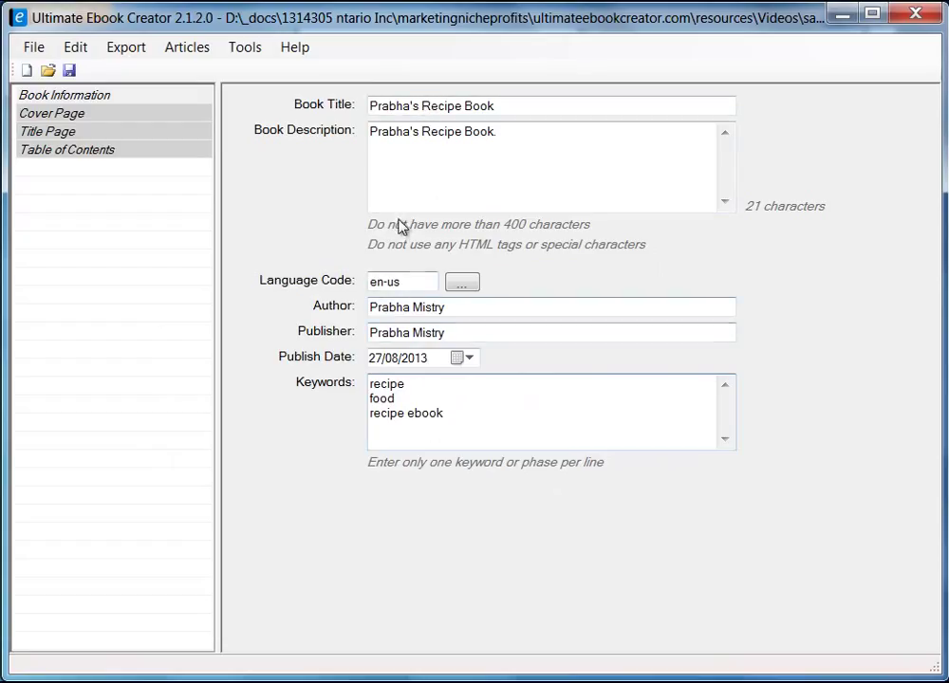
- Set the Cover Page image to prabha-recipe-cookbook2.jpg from the ebook material folder
{"action": "left_click", "coordinate": [69, 119]}
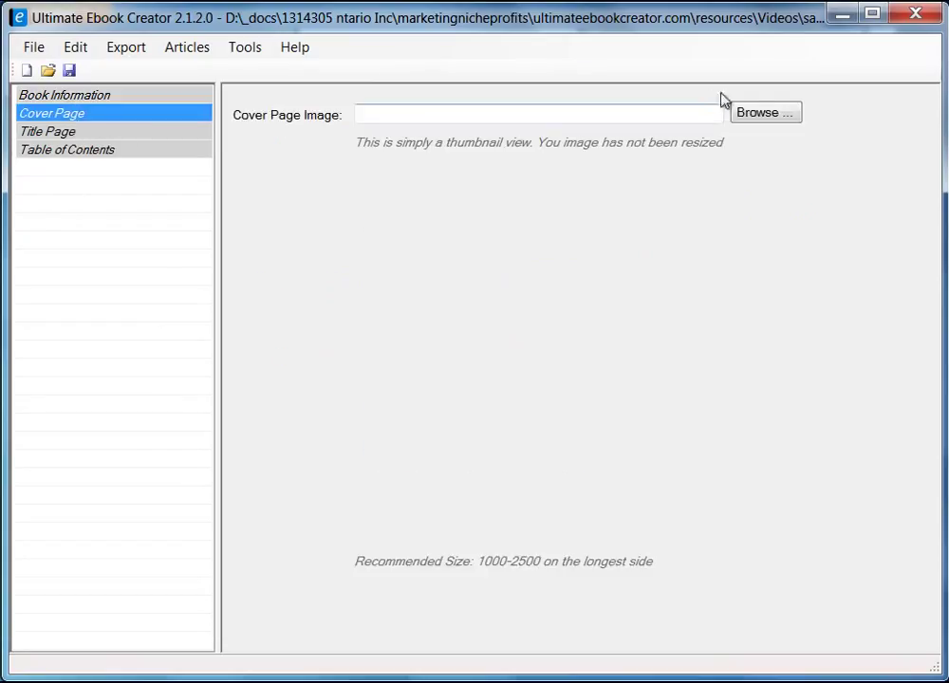
{"action": "left_click", "coordinate": [767, 116]}
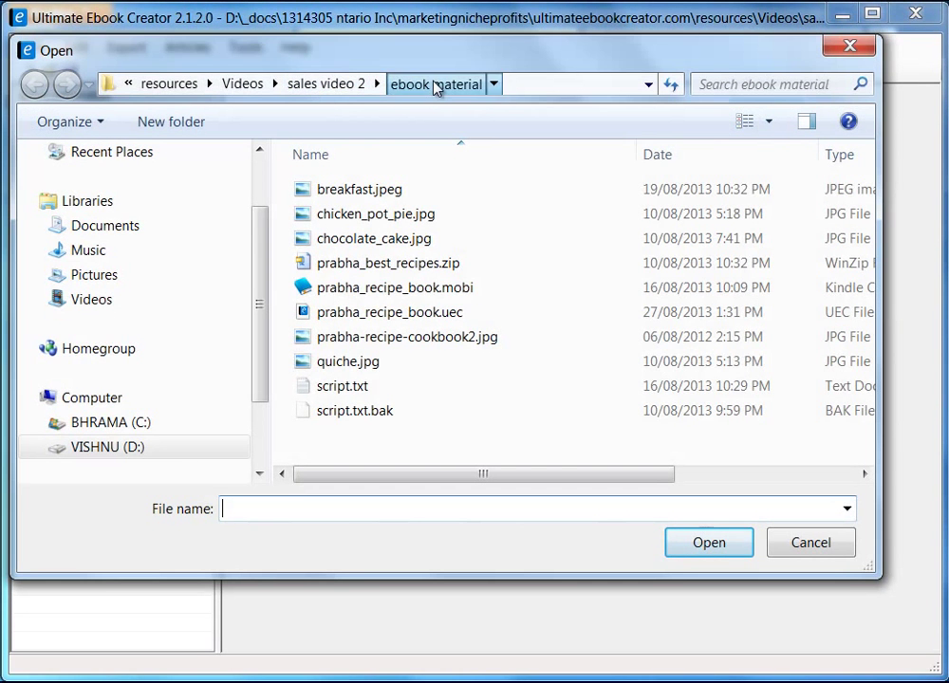
{"action": "left_click", "coordinate": [434, 87]}
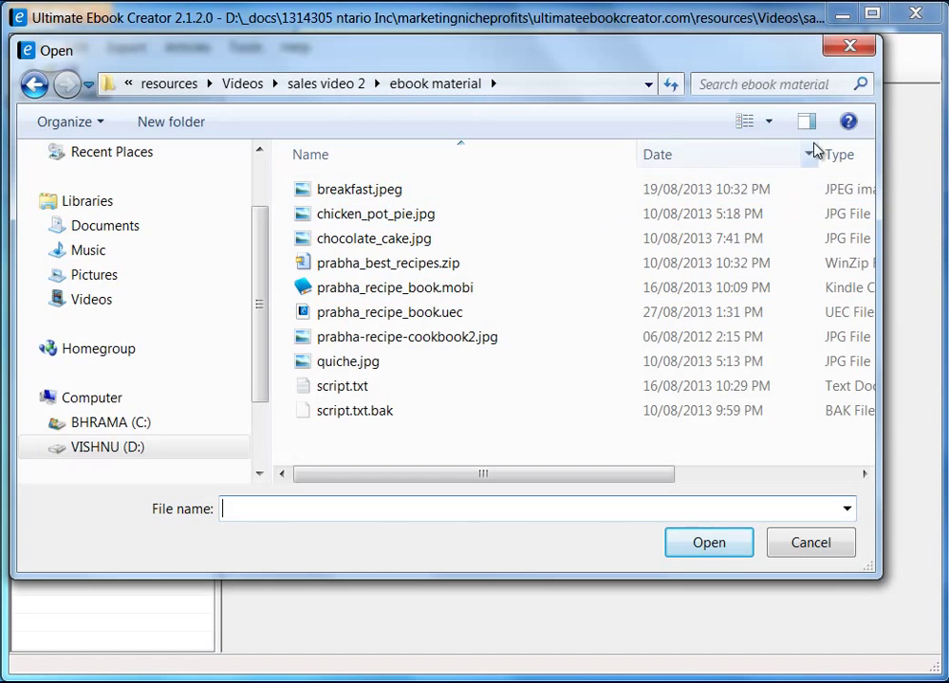
{"action": "left_click", "coordinate": [771, 123]}
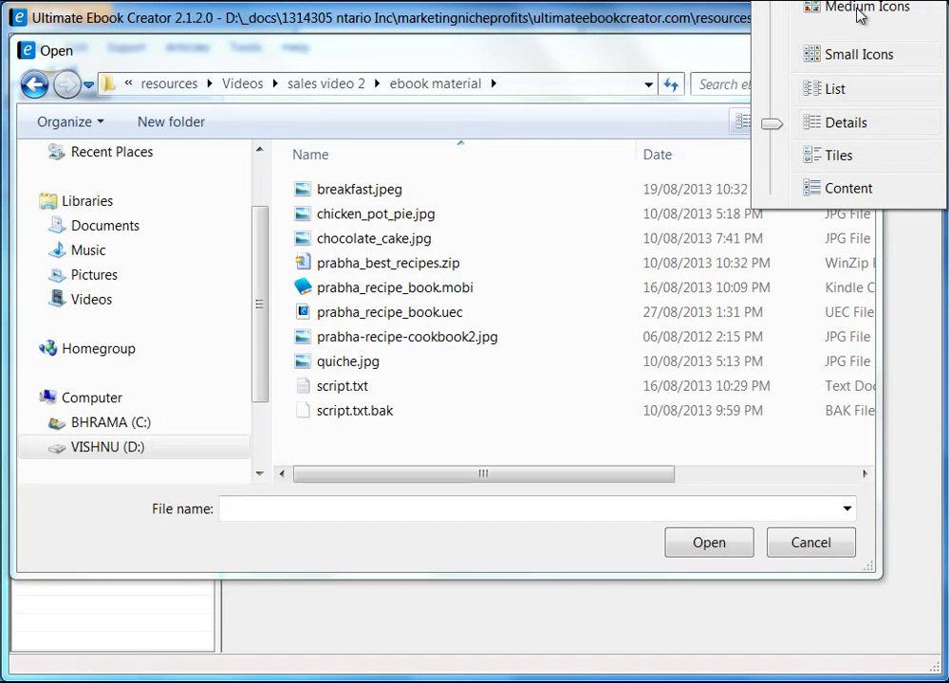
{"action": "left_click", "coordinate": [805, 8]}
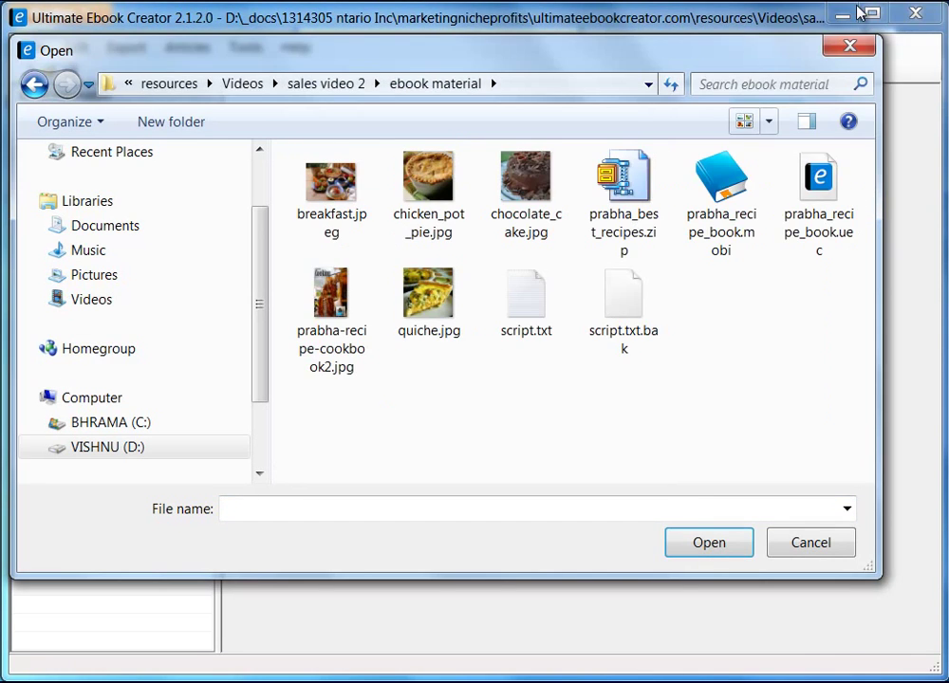
{"action": "left_click", "coordinate": [360, 311]}
{"action": "left_click", "coordinate": [719, 547]}
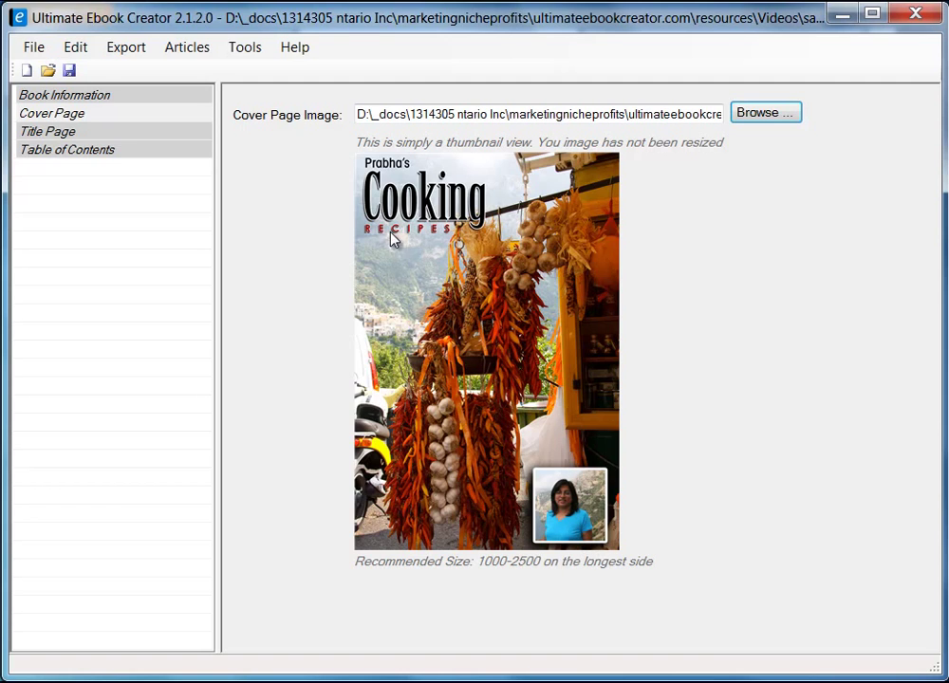
- Open the Title Page and bring up the Sample Copyright Text templates
{"action": "left_click", "coordinate": [63, 135]}
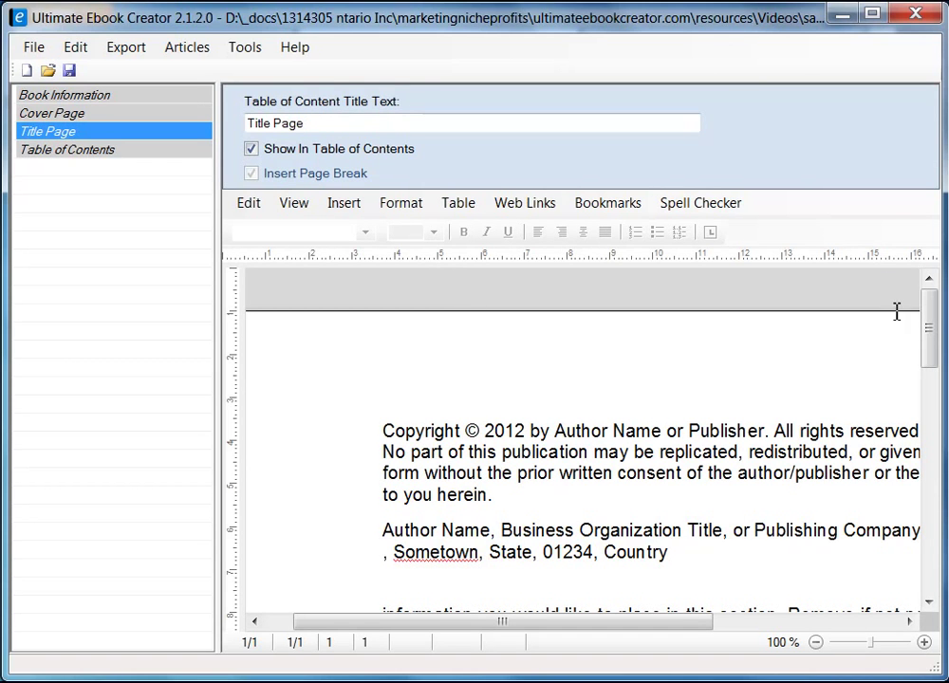
{"action": "mouse_move", "coordinate": [926, 339]}
{"action": "left_mouse_down"}
{"action": "mouse_move", "coordinate": [926, 370]}
{"action": "mouse_move", "coordinate": [926, 328]}
{"action": "mouse_move", "coordinate": [927, 344]}
{"action": "left_mouse_up"}
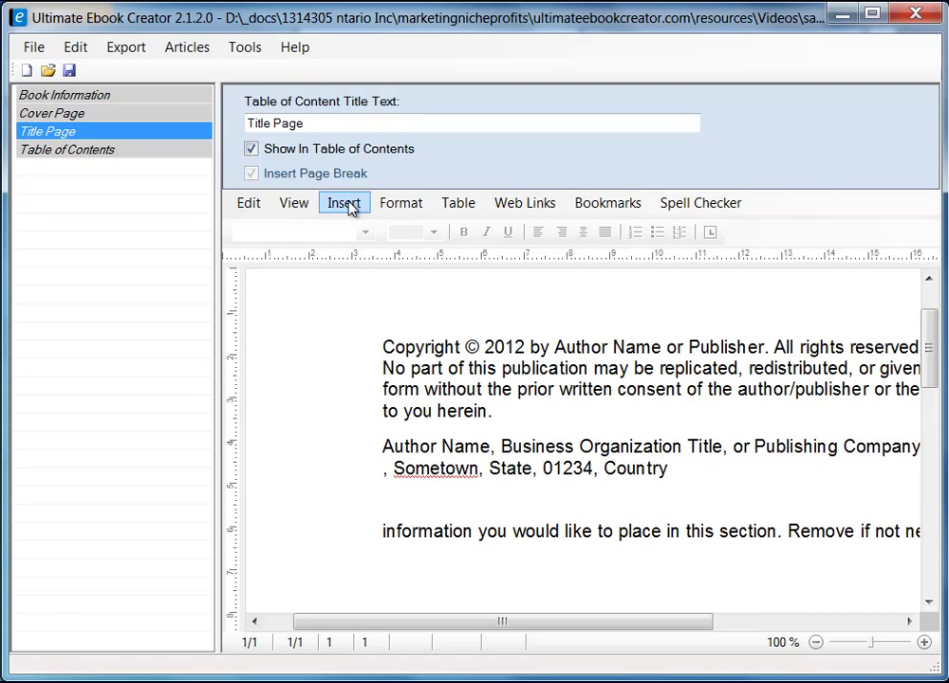
{"action": "left_click", "coordinate": [346, 207]}
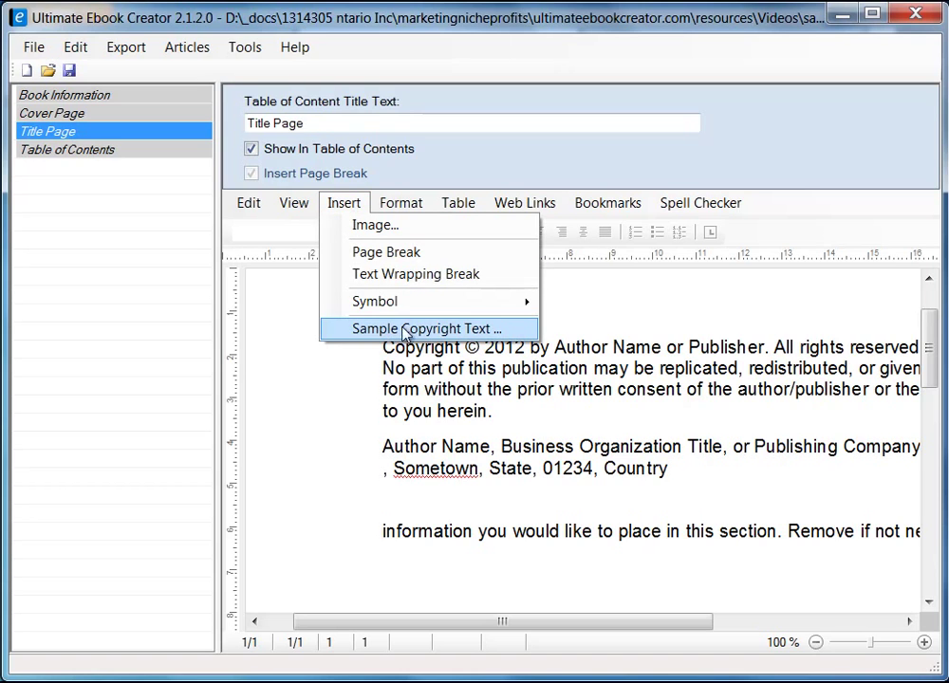
{"action": "left_click", "coordinate": [442, 329]}
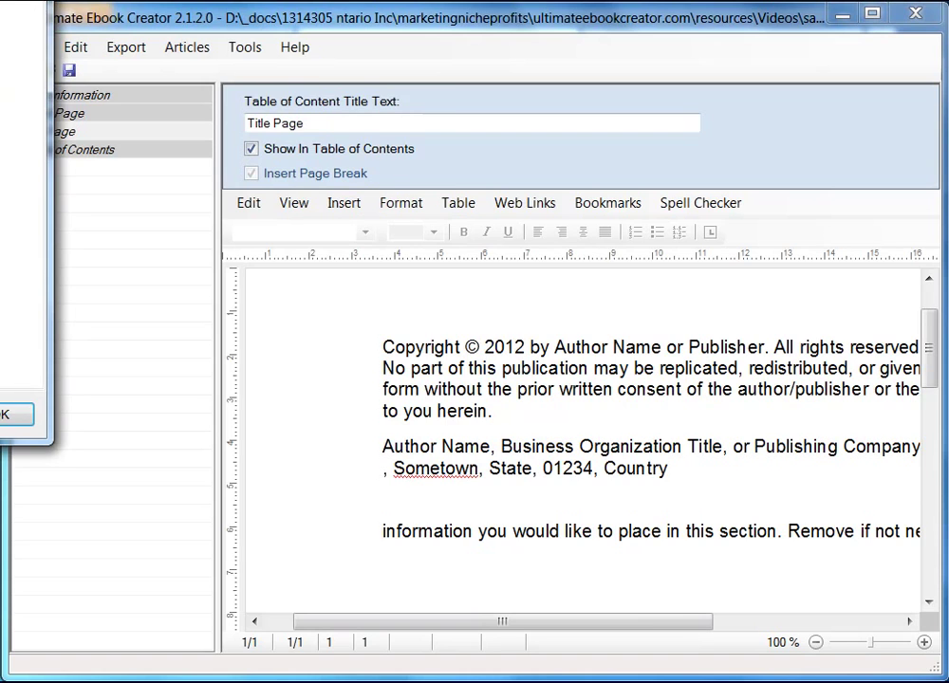
{"action": "left_click_drag", "start_coordinate": [465, 150], "coordinate": [571, 126]}
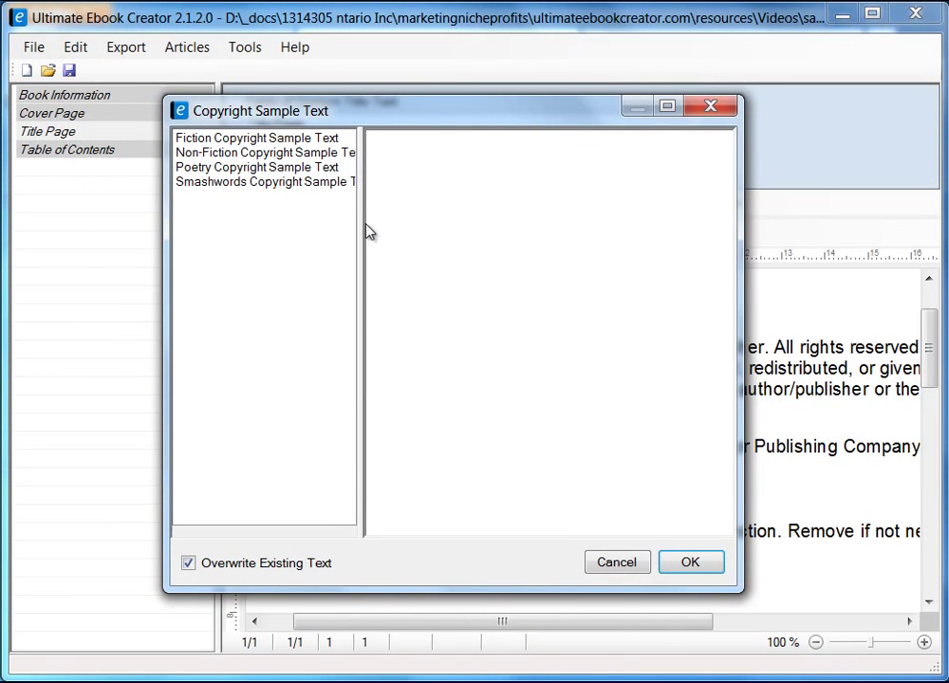
{"action": "left_click_drag", "start_coordinate": [361, 228], "coordinate": [438, 228]}
- Preview the Fiction, Non-Fiction, Poetry and Smashwords copyright samples, then cancel without inserting
{"action": "left_click", "coordinate": [255, 139]}
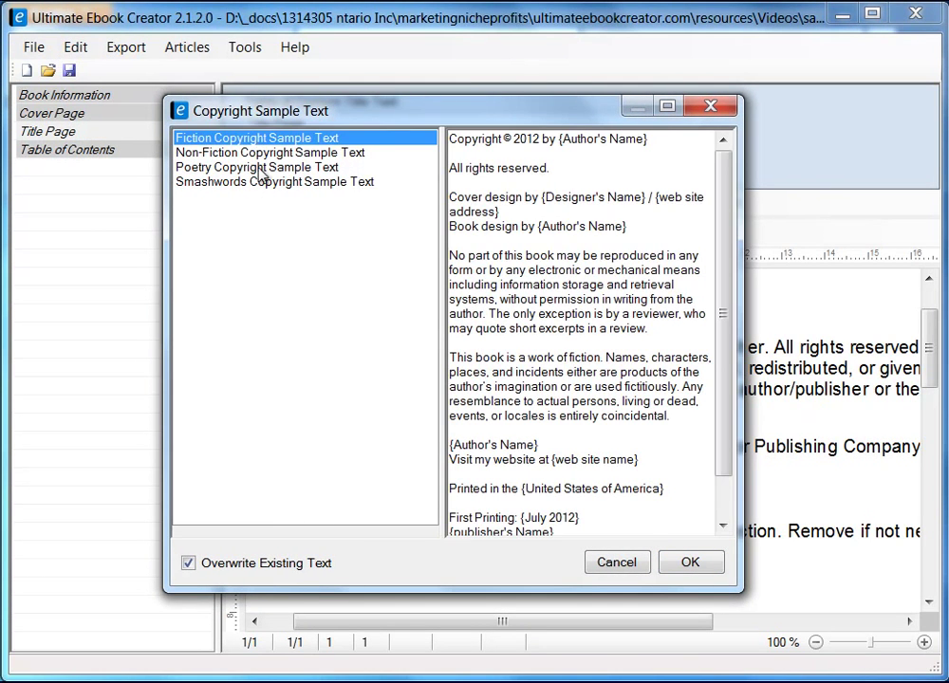
{"action": "left_click", "coordinate": [300, 154]}
{"action": "left_click", "coordinate": [296, 169]}
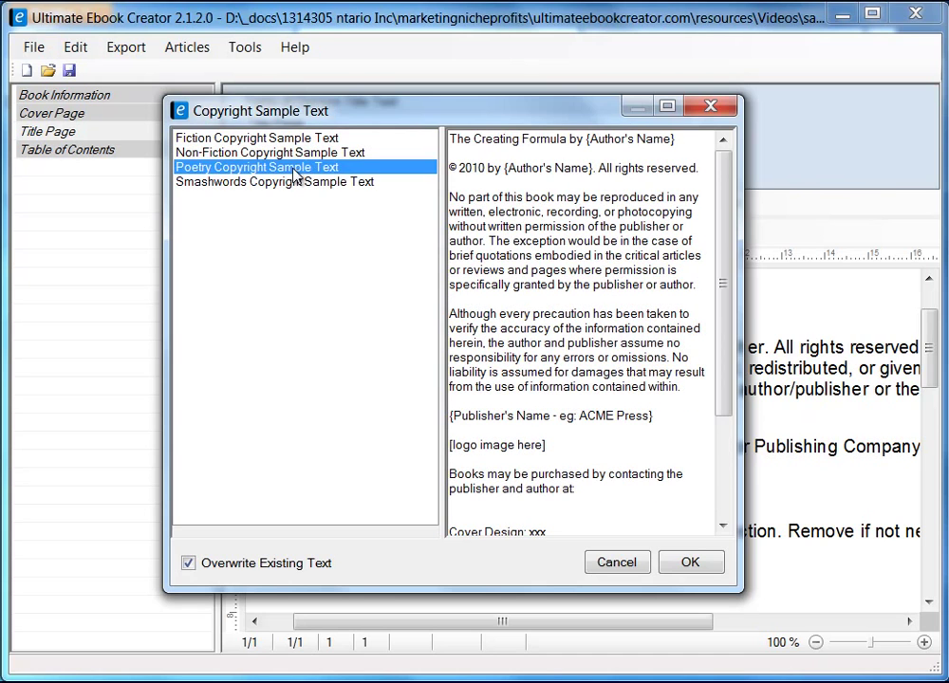
{"action": "left_click", "coordinate": [296, 186]}
{"action": "left_click", "coordinate": [277, 168]}
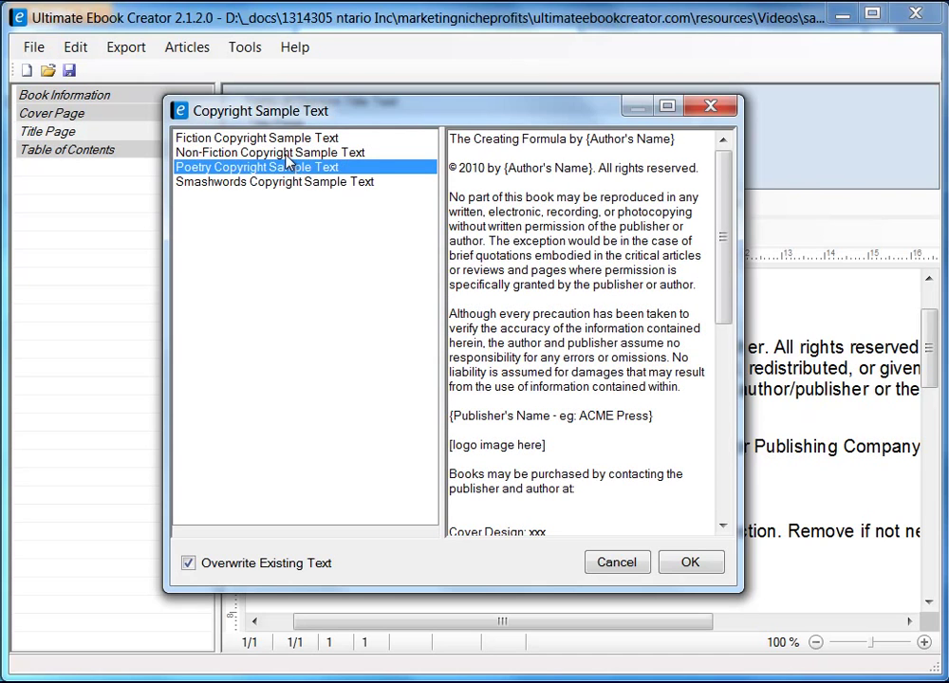
{"action": "left_click", "coordinate": [282, 153]}
{"action": "left_click", "coordinate": [347, 138]}
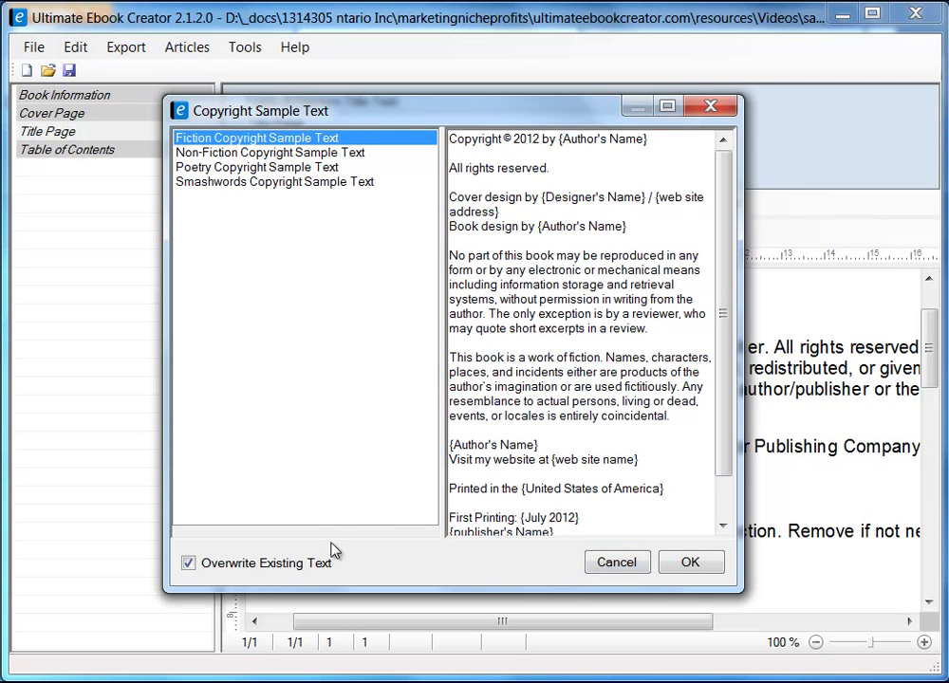
{"action": "left_click_drag", "start_coordinate": [528, 115], "coordinate": [314, 95]}
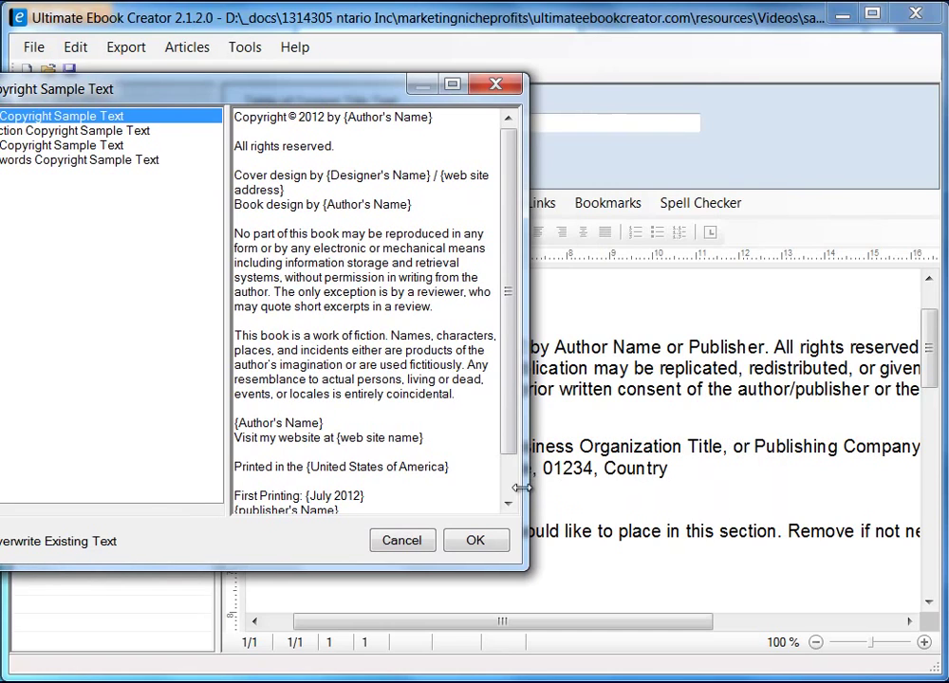
{"action": "left_click_drag", "start_coordinate": [340, 95], "coordinate": [537, 95]}
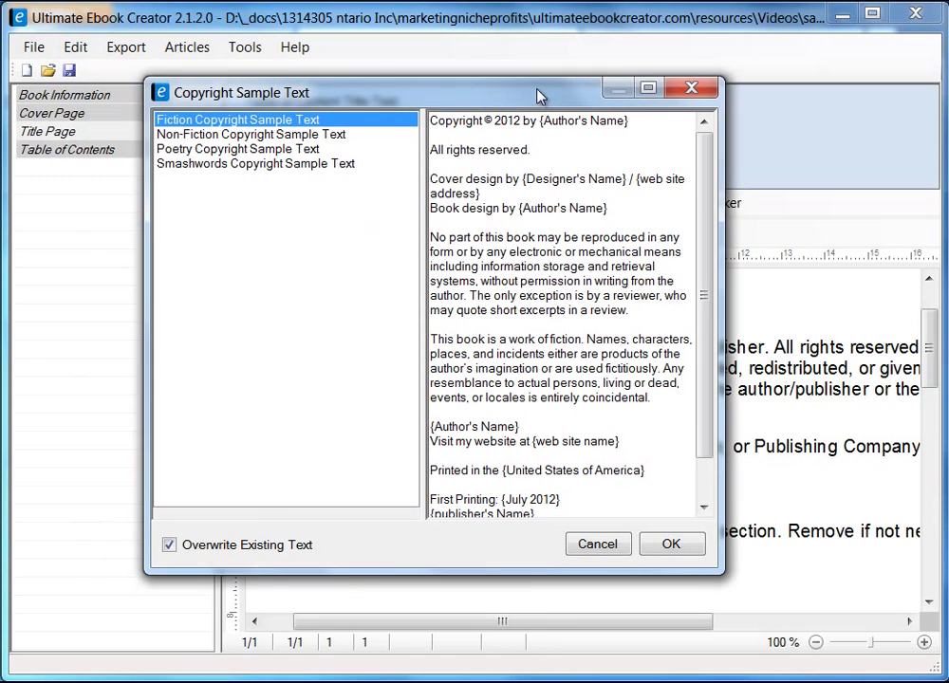
{"action": "left_click", "coordinate": [600, 542]}
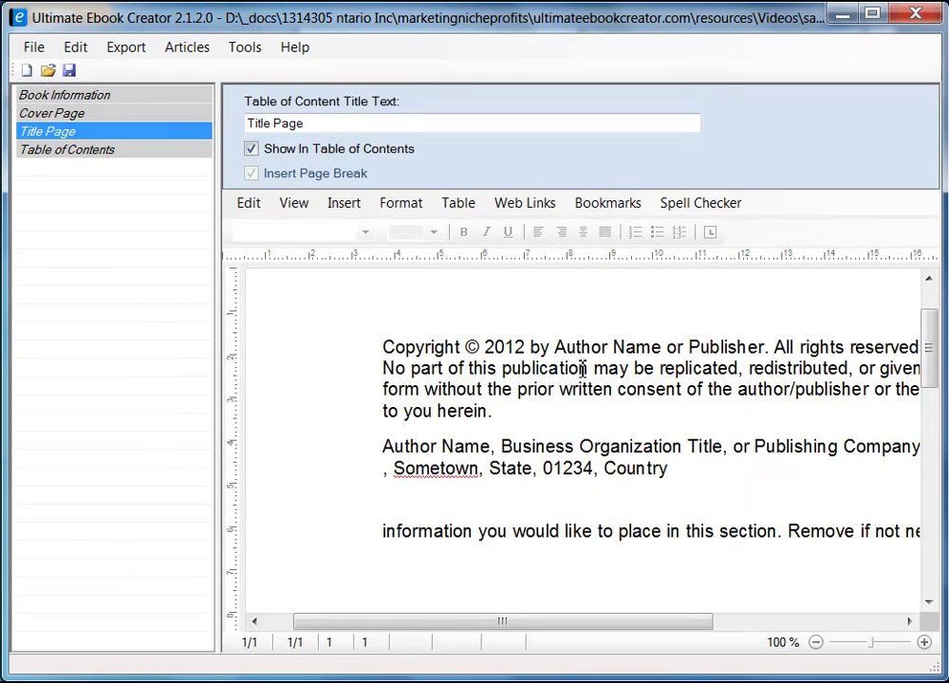
- Replace 'Author Name or Publisher' in the copyright line with the author's name, then save
{"action": "left_click_drag", "start_coordinate": [556, 346], "coordinate": [663, 347]}
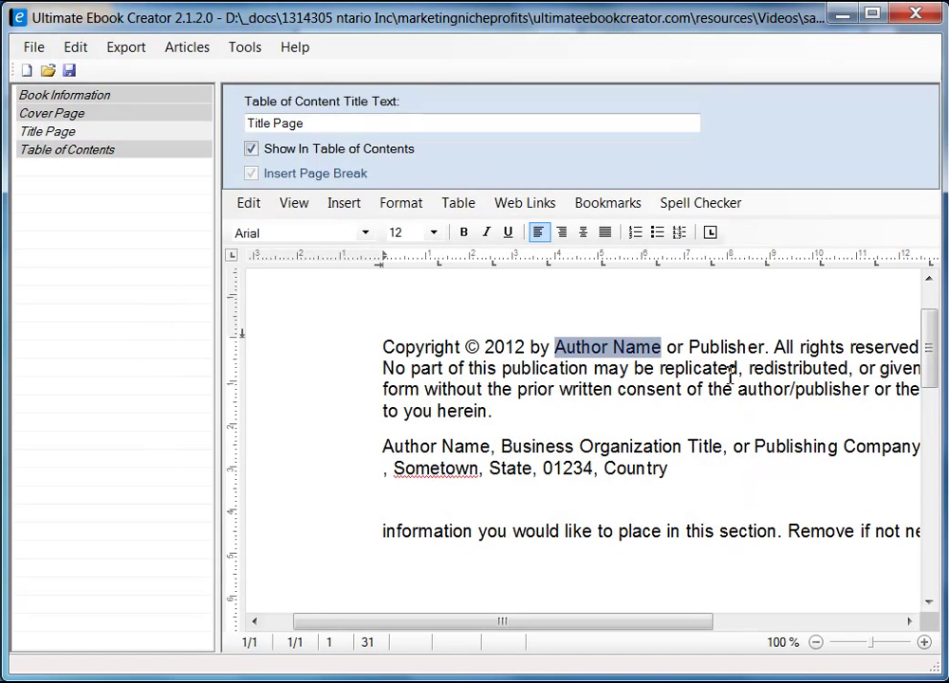
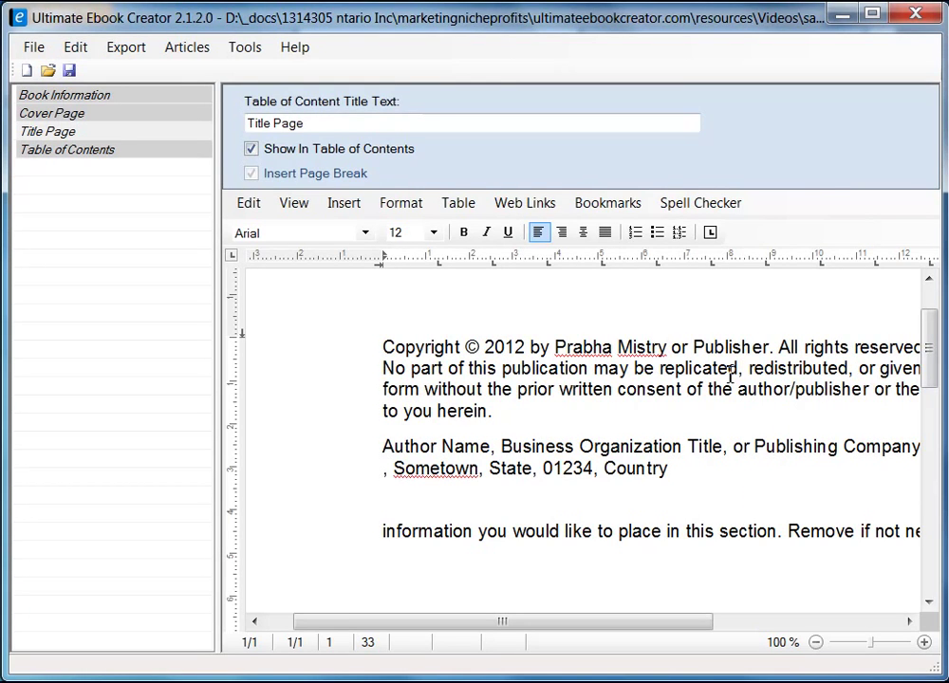
{"action": "key", "text": "Delete"}
{"action": "key", "text": "Delete"}
{"action": "key", "text": "Delete"}
{"action": "key", "text": "Delete"}
{"action": "key", "text": "Delete"}
{"action": "key", "text": "Delete"}
{"action": "key", "text": "Delete"}
{"action": "key", "text": "Delete"}
{"action": "key", "text": "Delete"}
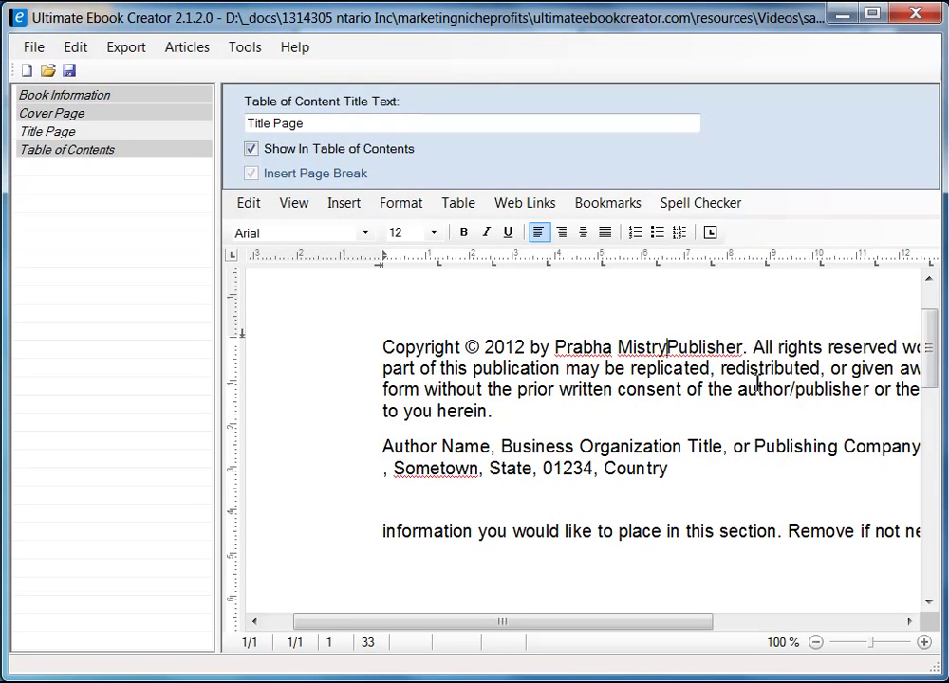
{"action": "key", "text": "Delete"}
{"action": "key", "text": "Delete"}
{"action": "key", "text": "Delete"}
{"action": "key", "text": "Delete"}
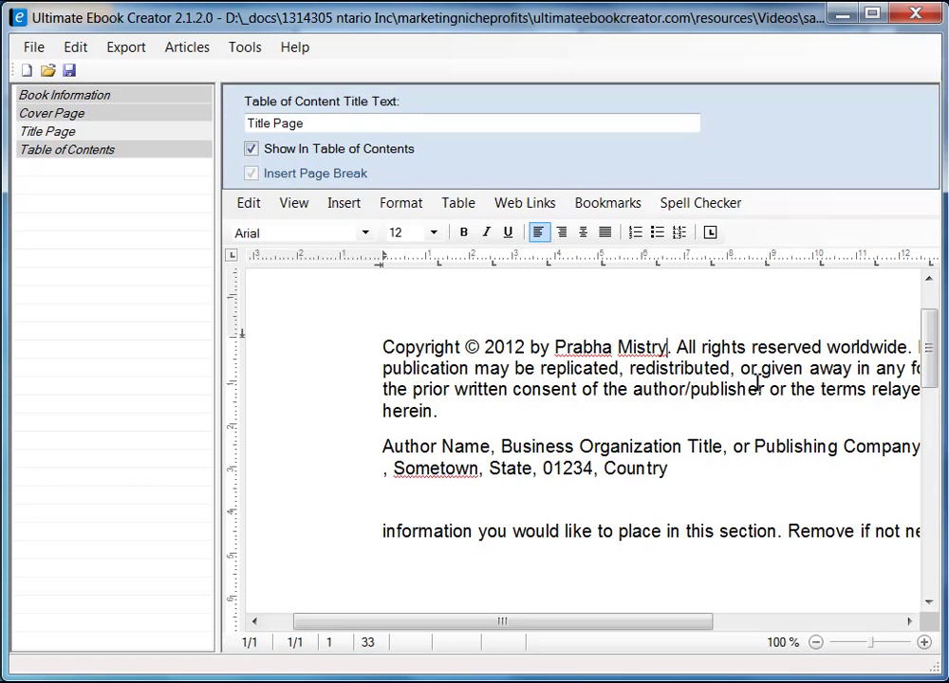
{"action": "left_click", "coordinate": [68, 70]}
{"action": "left_click", "coordinate": [467, 476]}
- Rename the 'Title Page' contents title to 'Copyright', then change it back to 'Title Page'
{"action": "left_click_drag", "start_coordinate": [313, 122], "coordinate": [167, 129]}
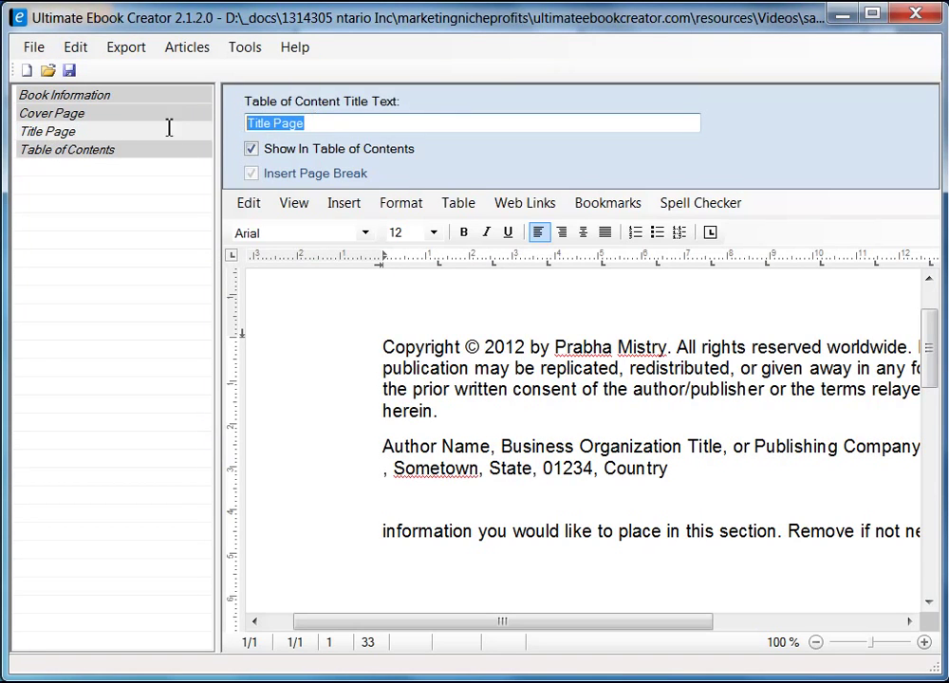
{"action": "type", "text": "Cop"}
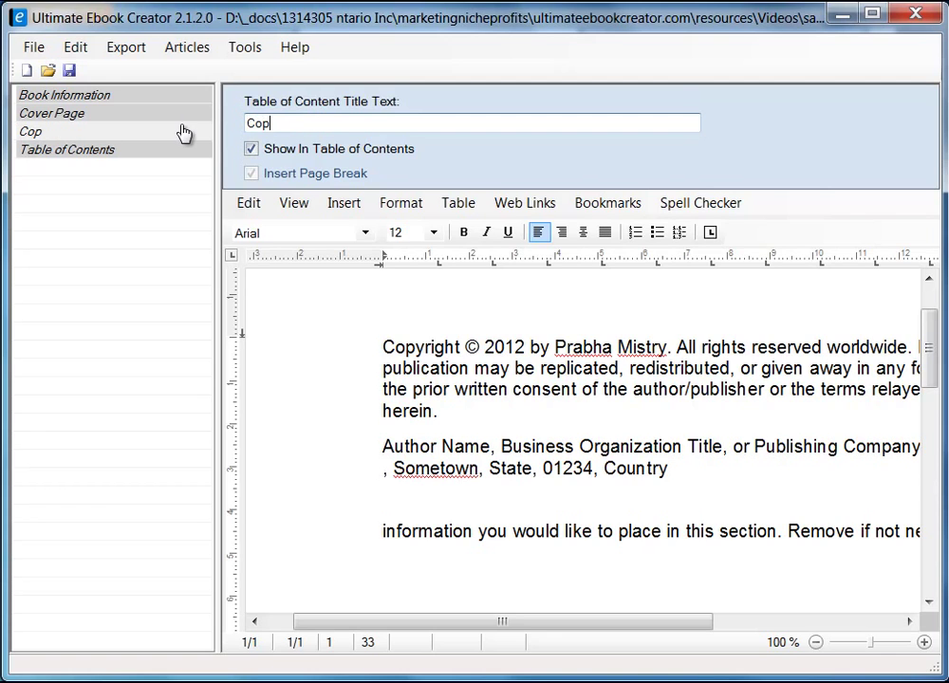
{"action": "type", "text": "yright"}
{"action": "left_click_drag", "start_coordinate": [313, 128], "coordinate": [204, 133]}
{"action": "type", "text": "Title Page"}
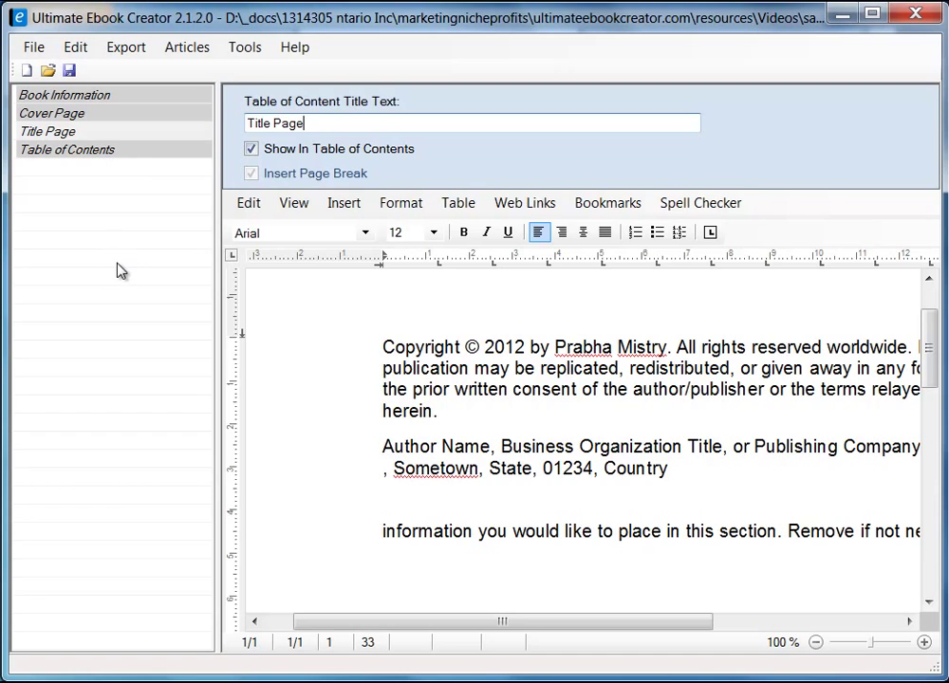
{"action": "right_click", "coordinate": [95, 237]}
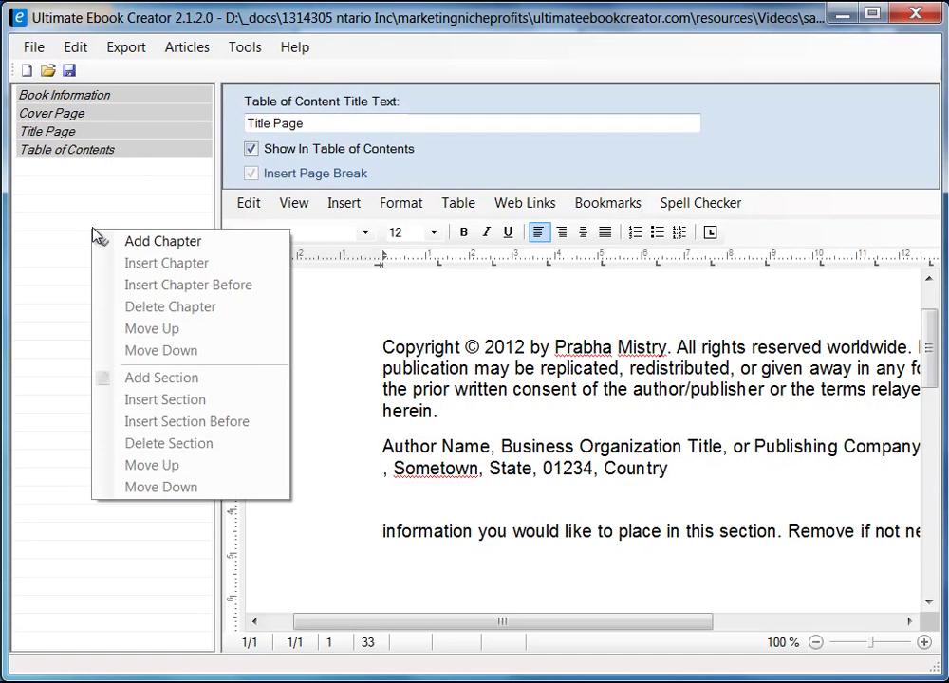
- Add a chapter named 'Breakfast' after the Table of Contents and open its empty page
{"action": "left_click", "coordinate": [61, 196]}
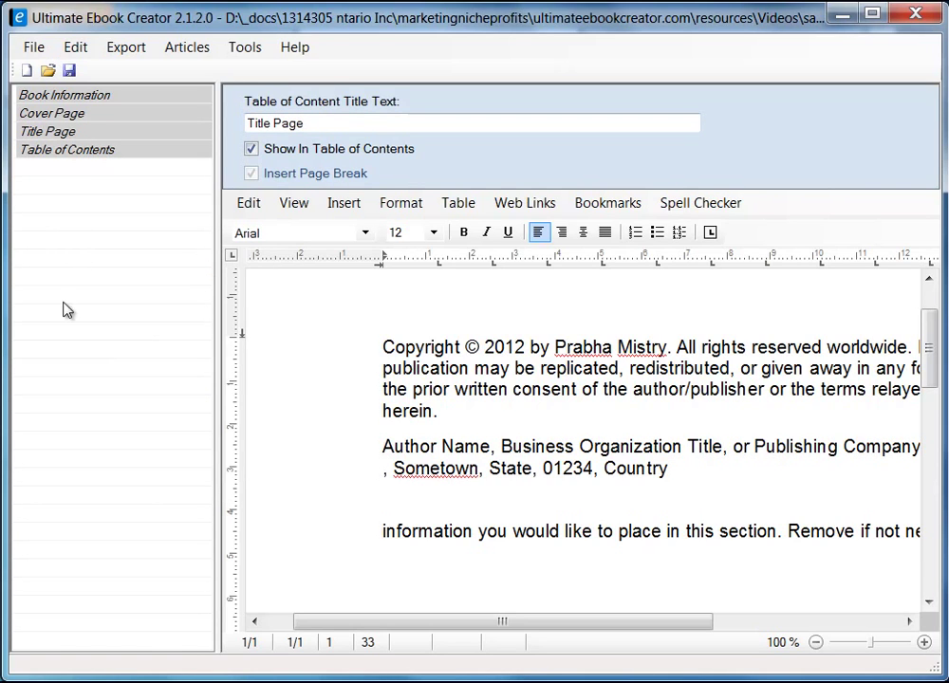
{"action": "right_click", "coordinate": [84, 231]}
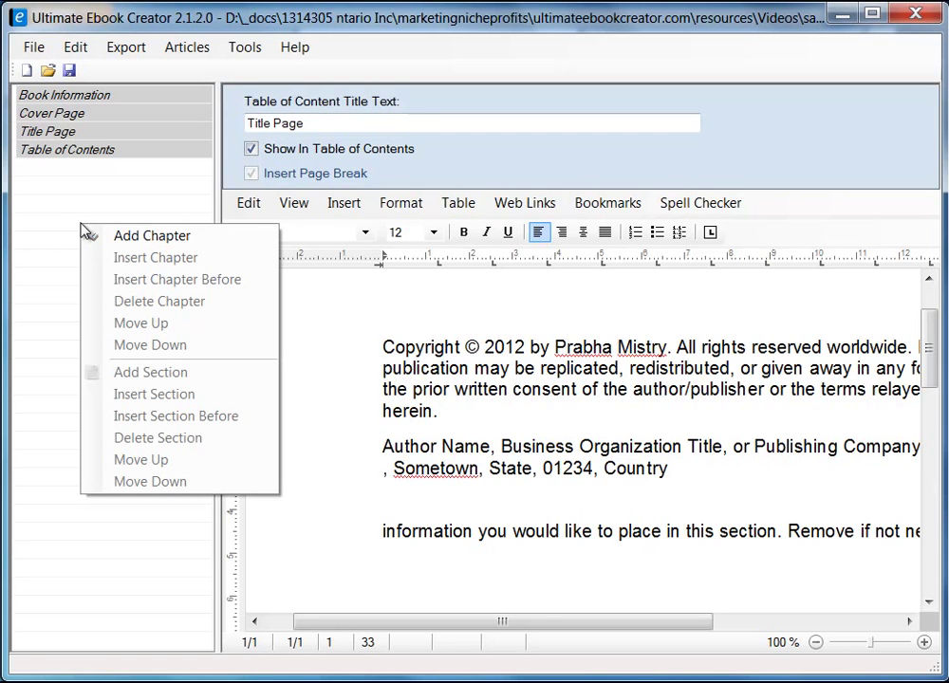
{"action": "left_click", "coordinate": [176, 239]}
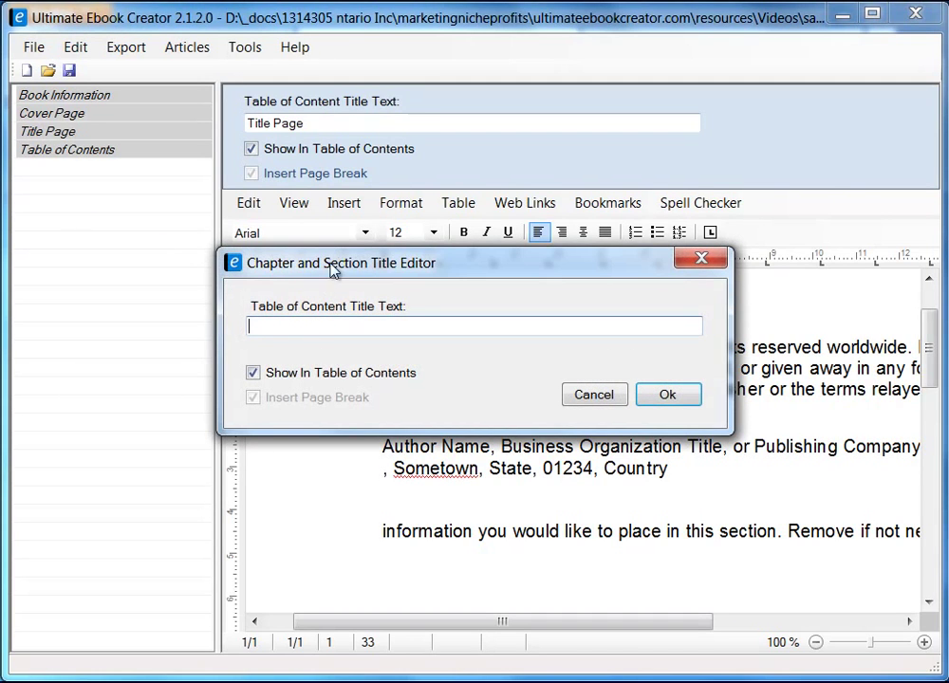
{"action": "left_click_drag", "start_coordinate": [367, 261], "coordinate": [254, 274]}
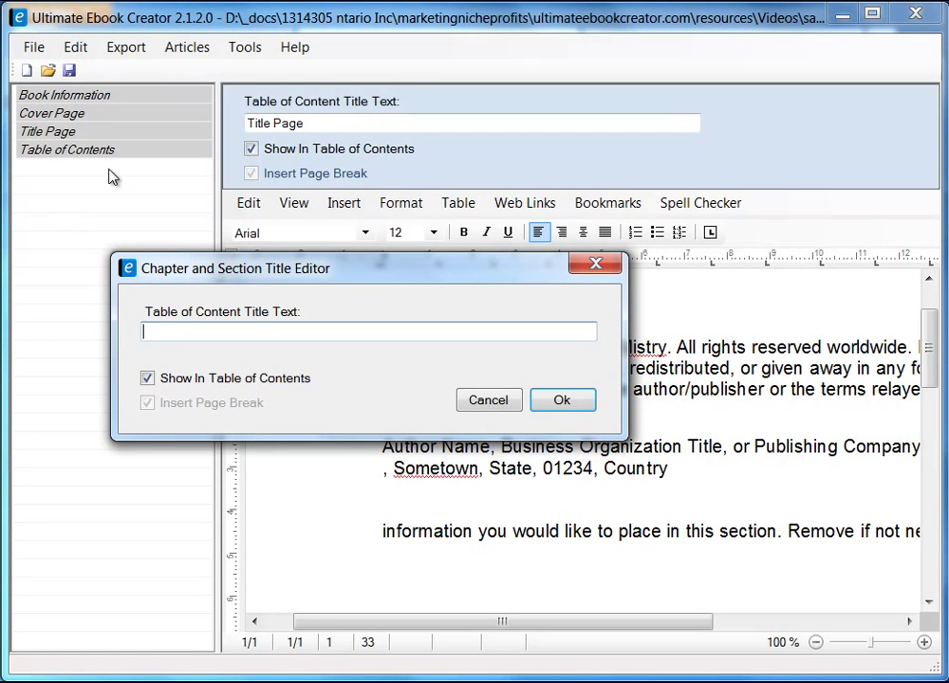
{"action": "left_click", "coordinate": [243, 339]}
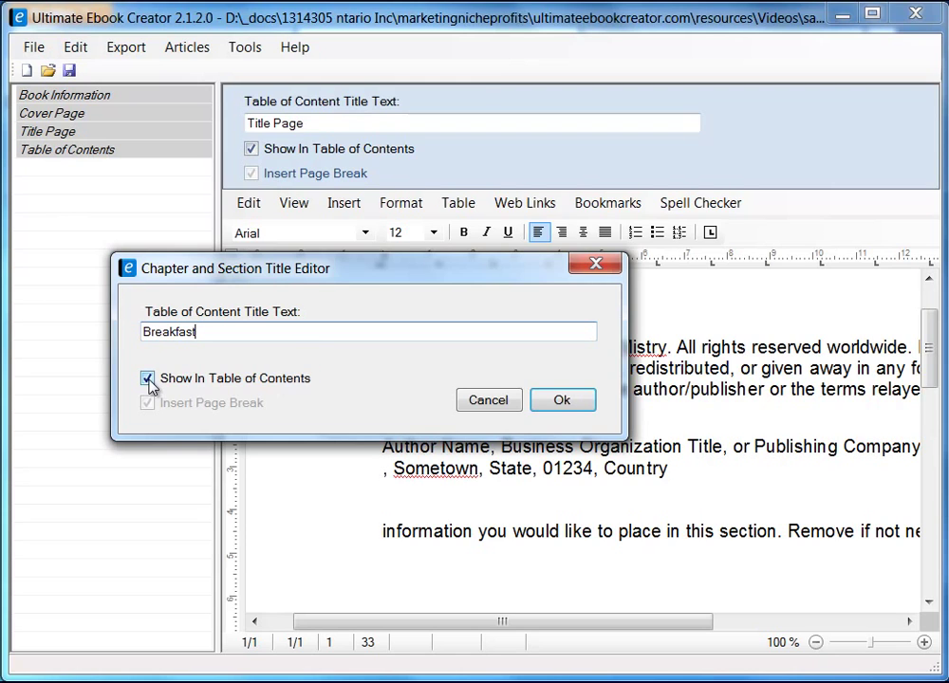
{"action": "left_click", "coordinate": [566, 403]}
{"action": "left_click", "coordinate": [493, 408]}
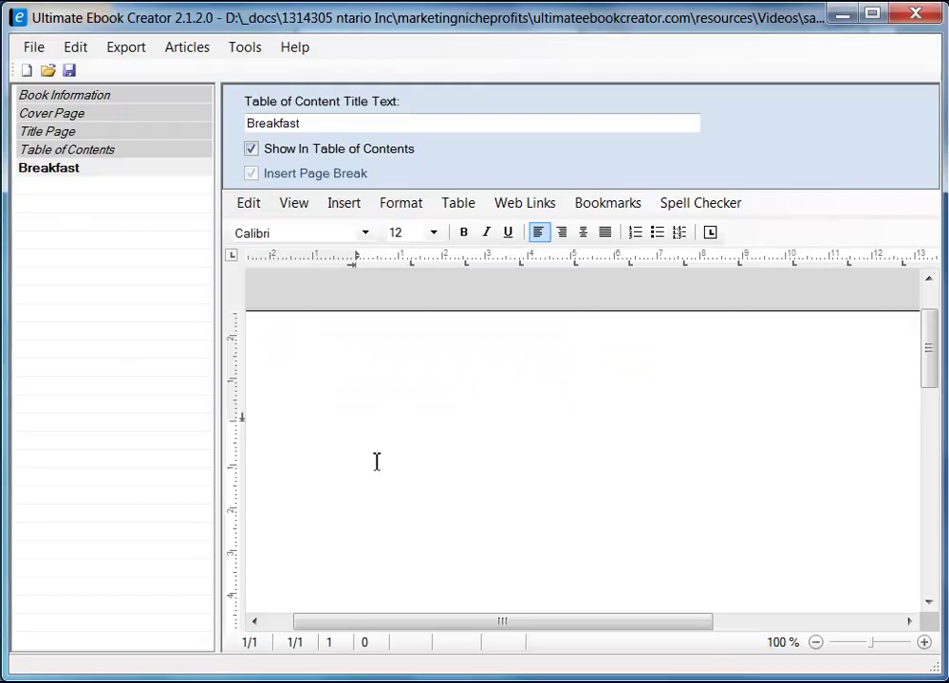
- Type 'Breakfast' at the top of the chapter page and give it the heading 1 style
{"action": "left_click_drag", "start_coordinate": [216, 239], "coordinate": [191, 259]}
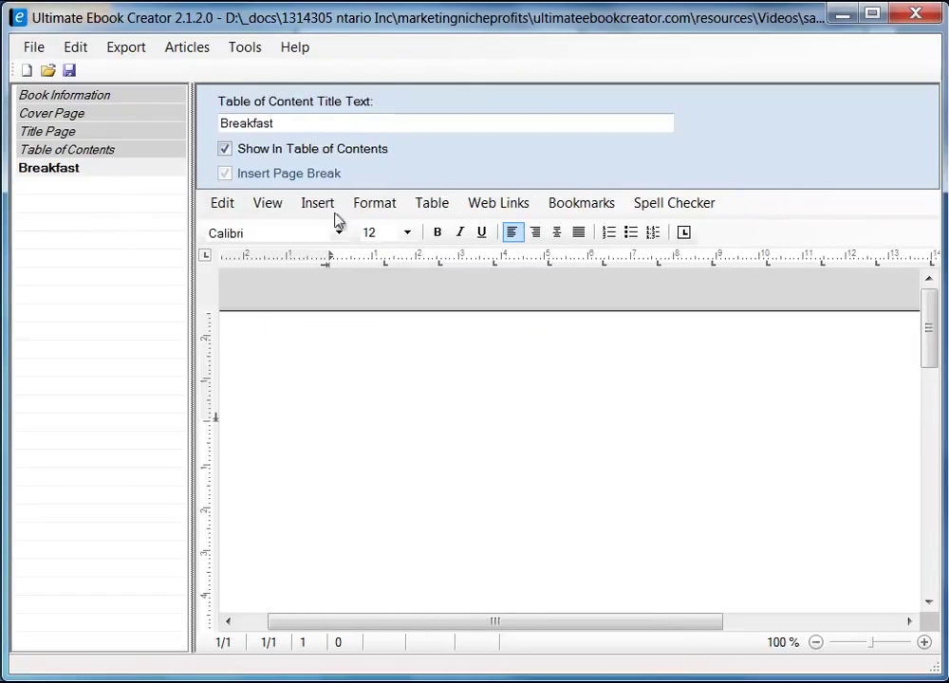
{"action": "left_click_drag", "start_coordinate": [191, 356], "coordinate": [209, 363]}
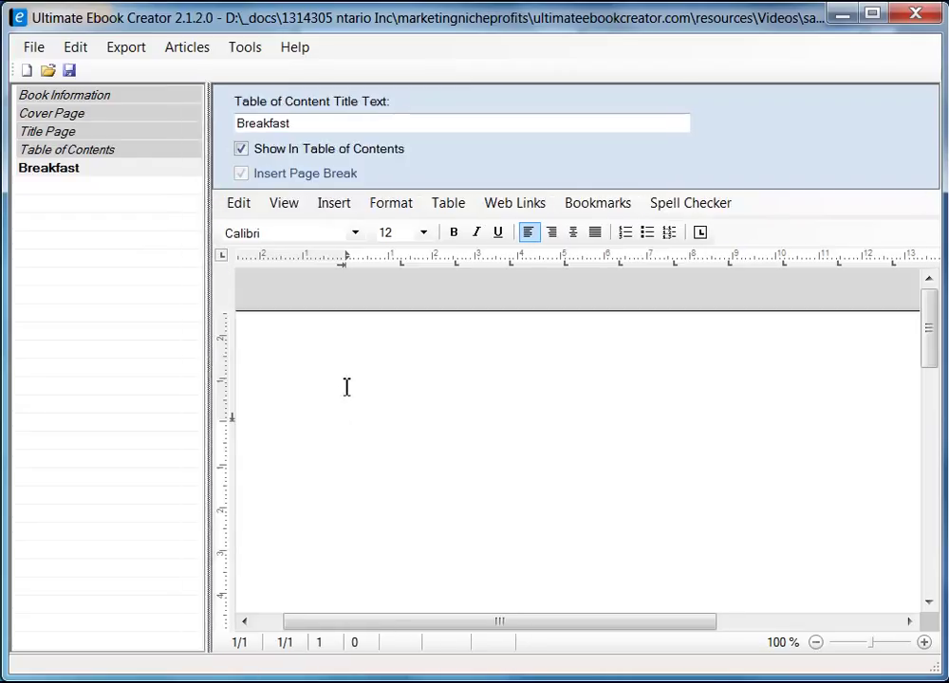
{"action": "type", "text": "Brea"}
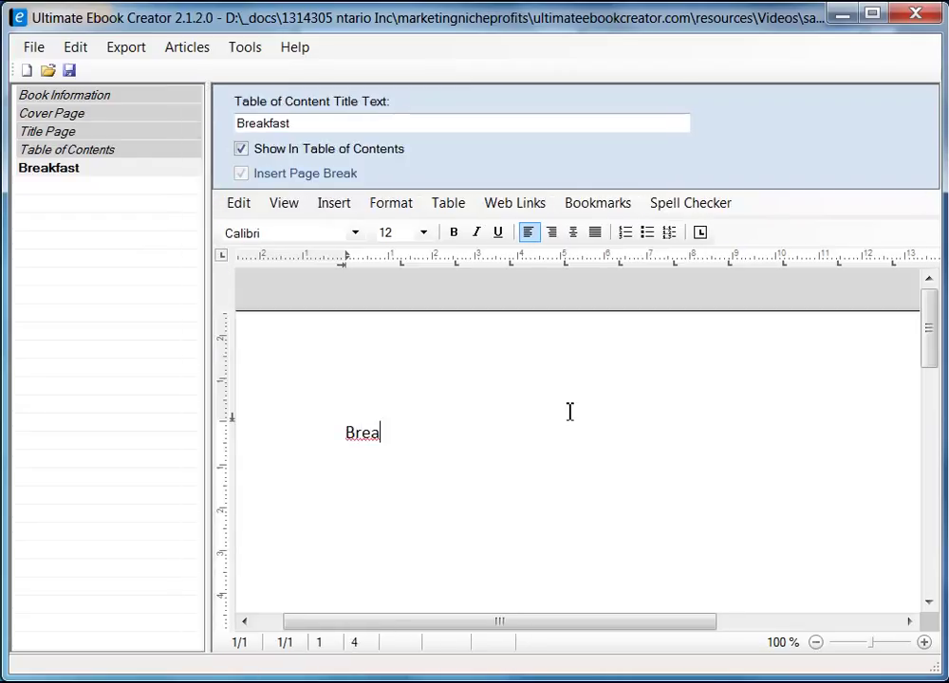
{"action": "type", "text": "kfast"}
{"action": "key", "text": "Return"}
{"action": "key", "text": "Return"}
{"action": "key", "text": "Return"}
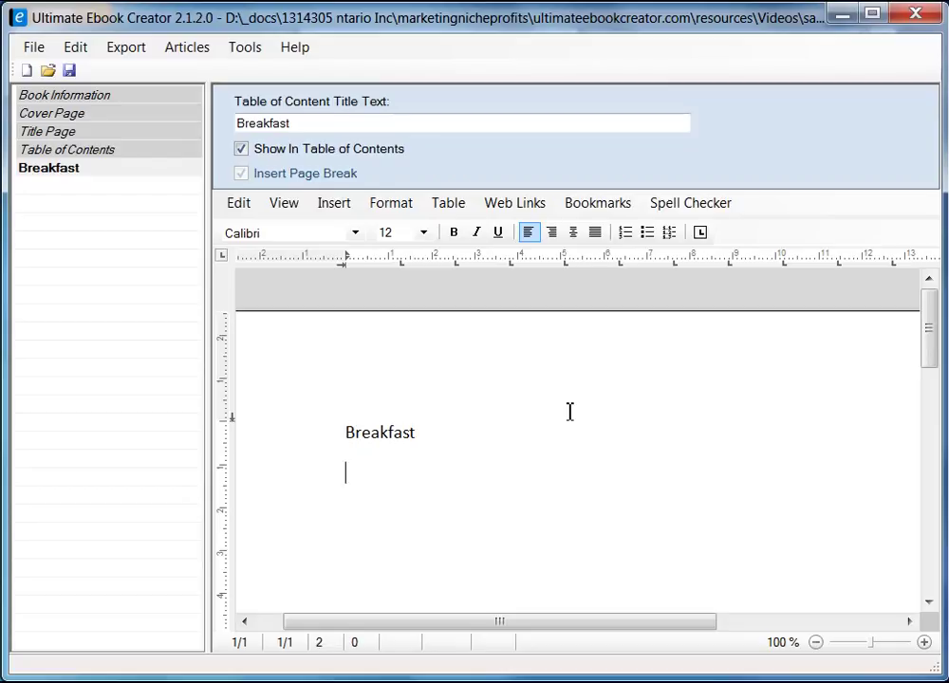
{"action": "key", "text": "Up"}
{"action": "key", "text": "shift+End"}
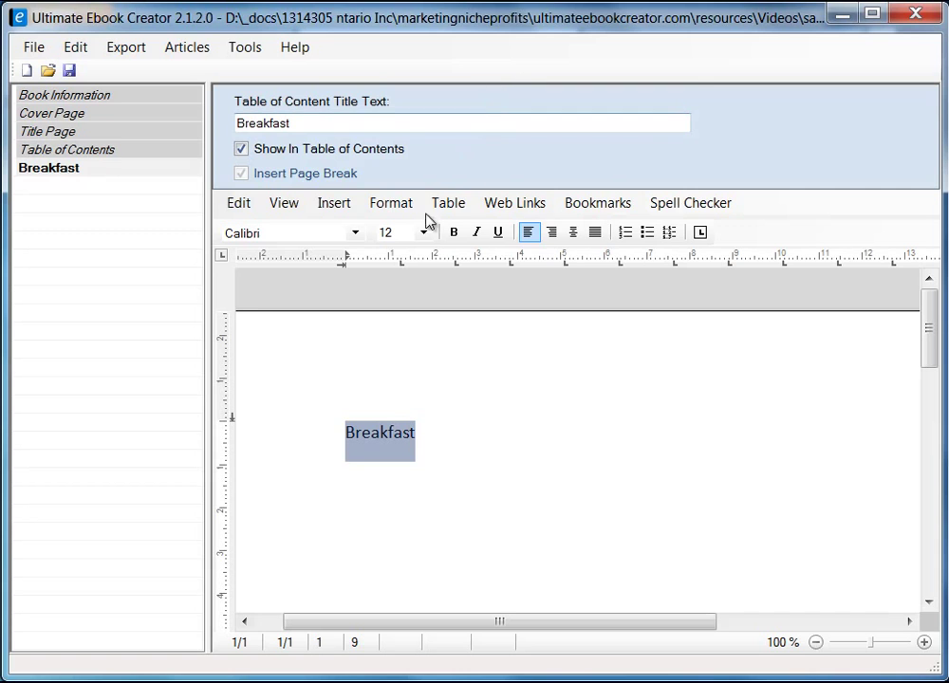
{"action": "left_click", "coordinate": [411, 210]}
{"action": "left_click", "coordinate": [471, 298]}
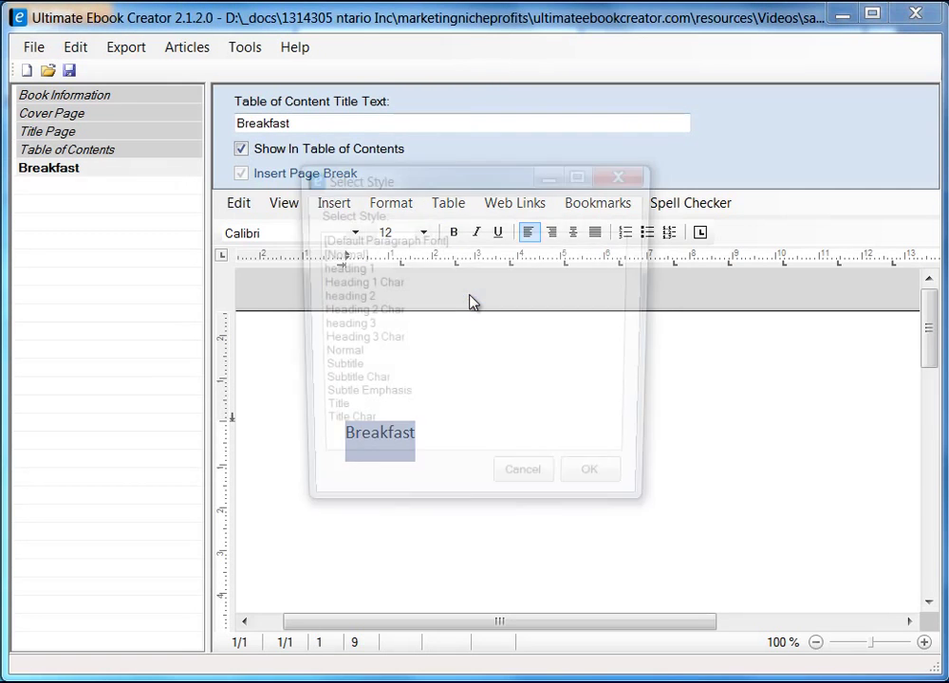
{"action": "left_click", "coordinate": [349, 269]}
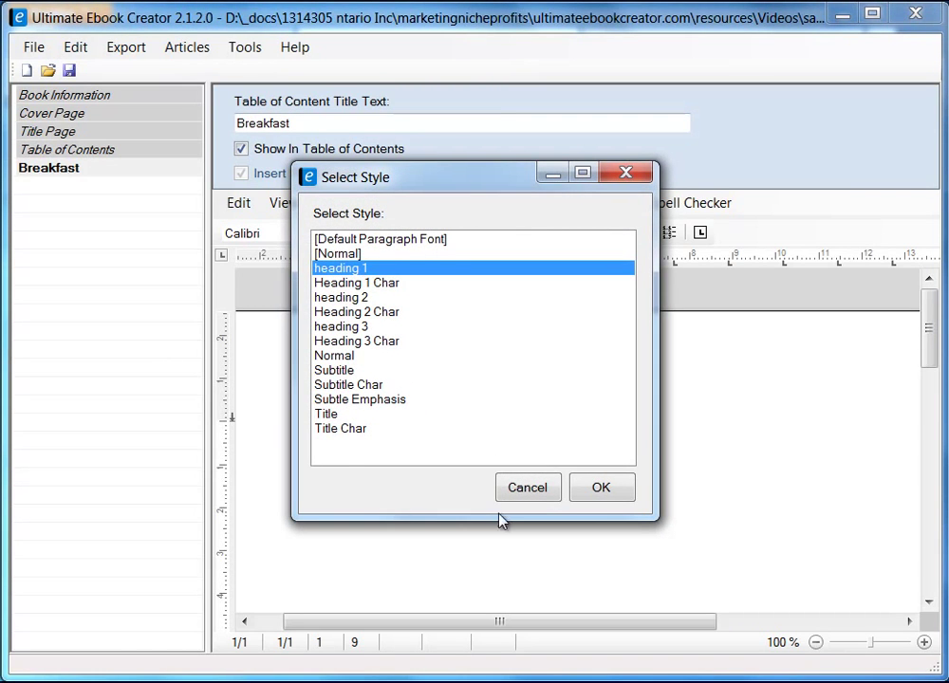
{"action": "left_click", "coordinate": [617, 491]}
{"action": "left_click", "coordinate": [381, 503]}
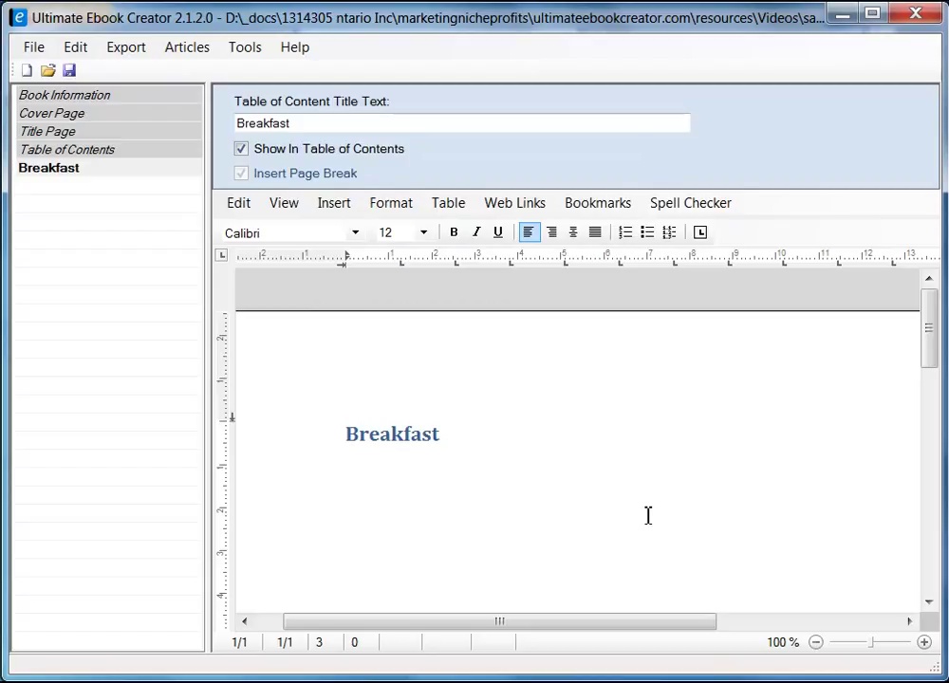
- Begin the intro line 'Here are all my favorite recipes', fixing 'favoraite' with spell-check
{"action": "type", "text": "this is t"}
{"action": "key", "text": "shift+Home"}
{"action": "type", "text": "Here are all my fav"}
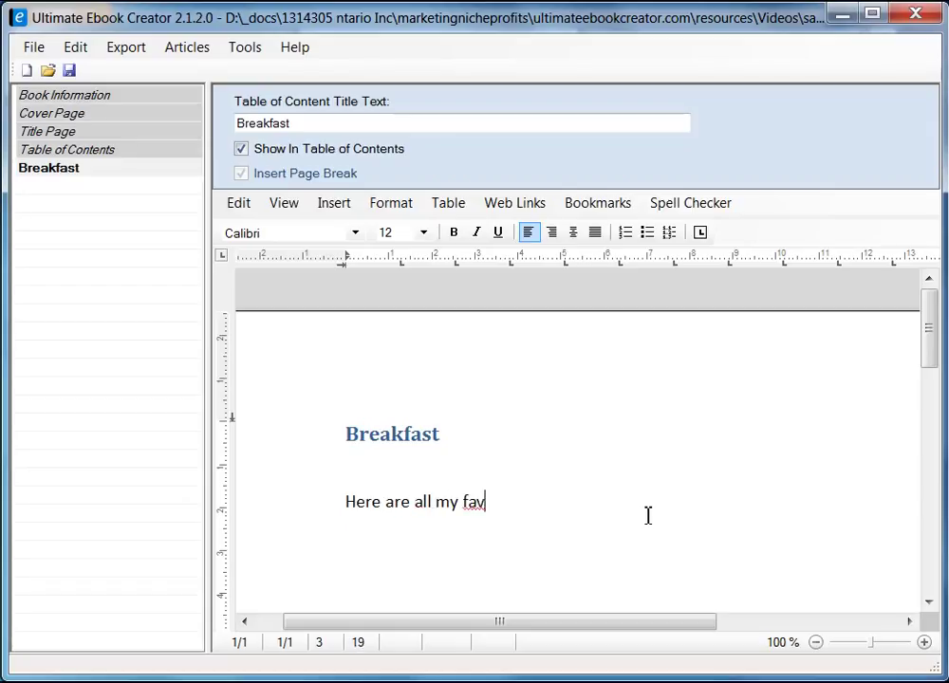
{"action": "type", "text": "a"}
{"action": "key", "text": "BackSpace"}
{"action": "type", "text": "oraite re"}
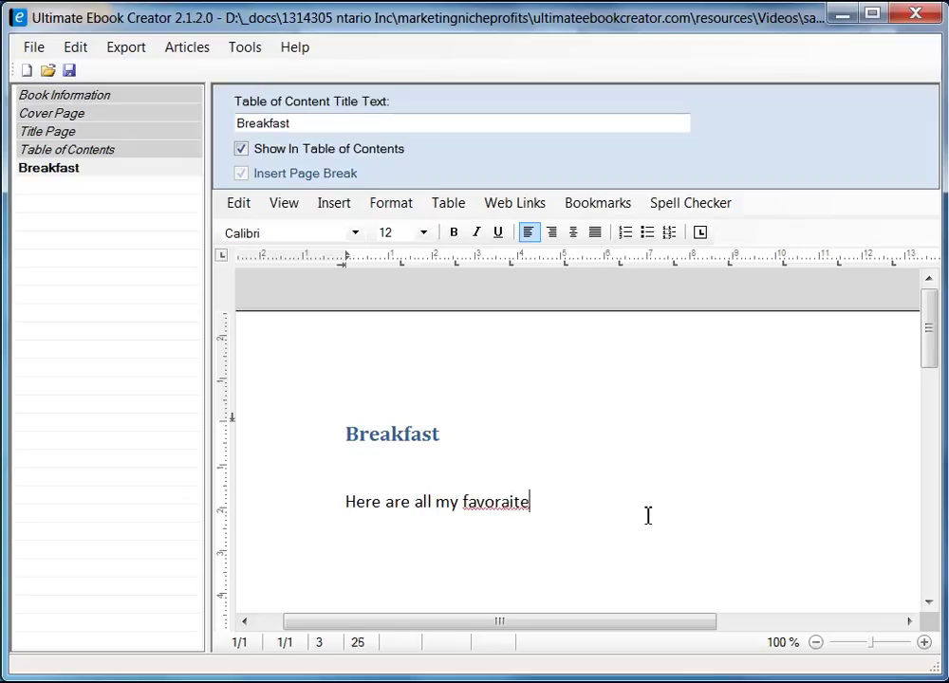
{"action": "key", "text": "Left"}
{"action": "key", "text": "Left"}
{"action": "key", "text": "Left"}
{"action": "key", "text": "Left"}
{"action": "right_click", "coordinate": [499, 504]}
{"action": "left_click", "coordinate": [556, 516]}
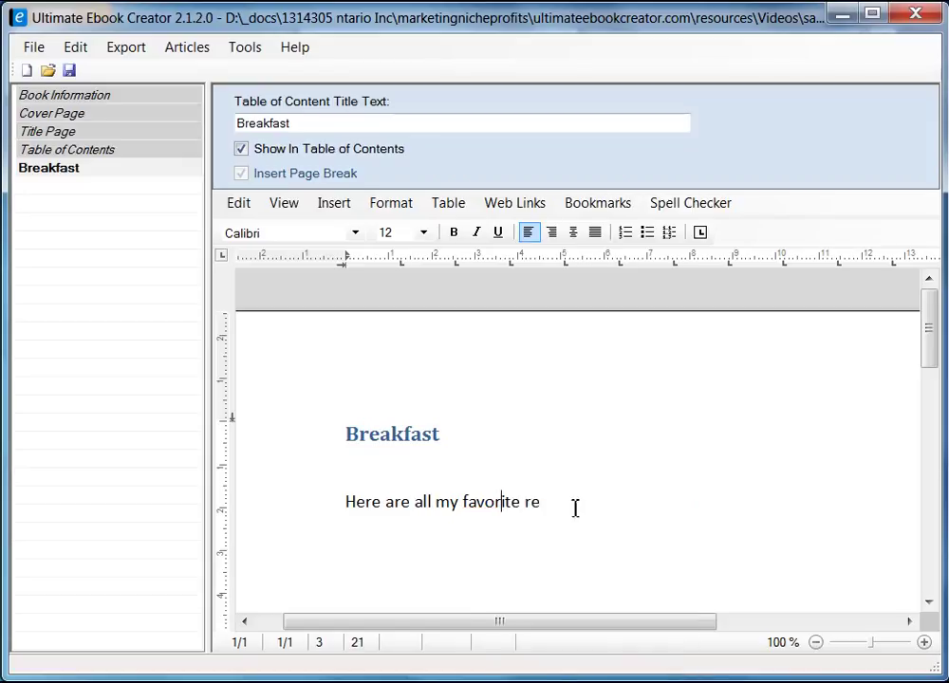
{"action": "left_click", "coordinate": [575, 504]}
{"action": "type", "text": "cipes"}
- Finish the sentence with 'that i enjoy for breakfast.', correcting the misspellings of breakfast
{"action": "type", "text": "that i e"}
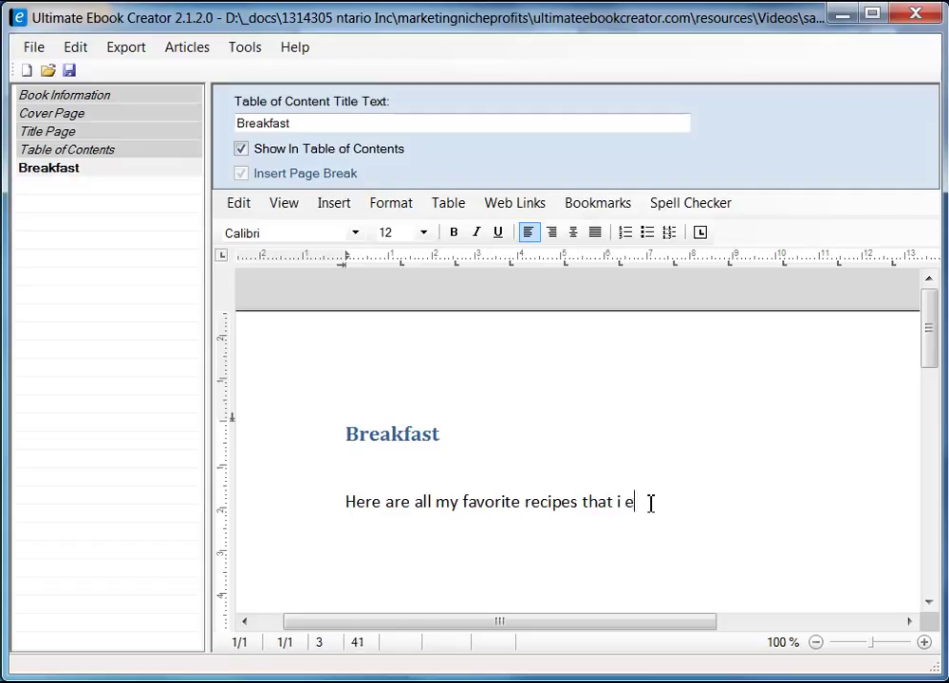
{"action": "type", "text": "njoy for beak"}
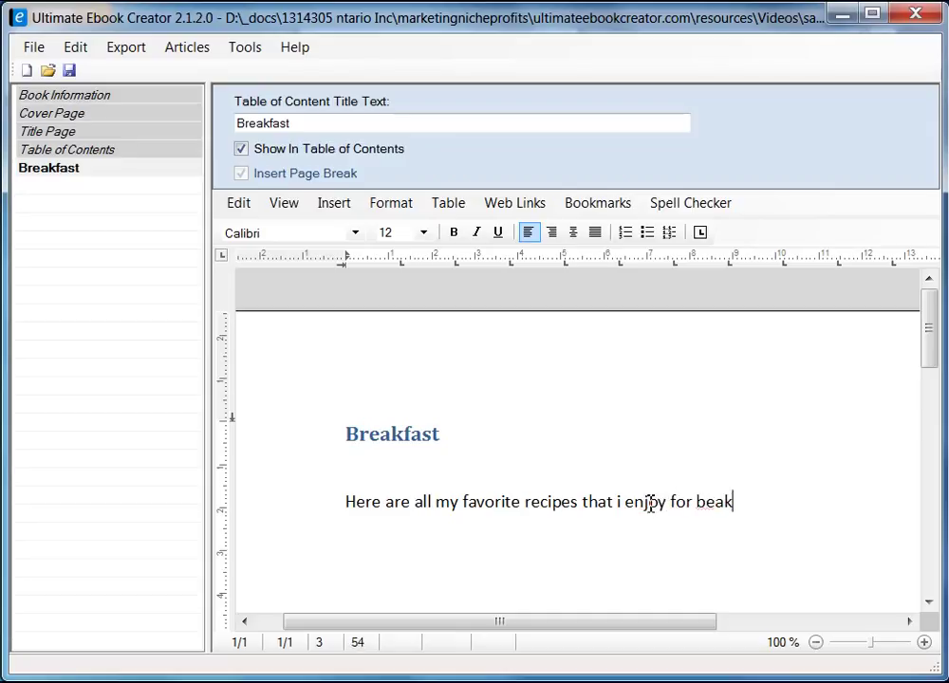
{"action": "type", "text": "fast"}
{"action": "key", "text": "Left"}
{"action": "key", "text": "Left"}
{"action": "key", "text": "Left"}
{"action": "key", "text": "Left"}
{"action": "key", "text": "Left"}
{"action": "key", "text": "Left"}
{"action": "key", "text": "Left"}
{"action": "type", "text": "r"}
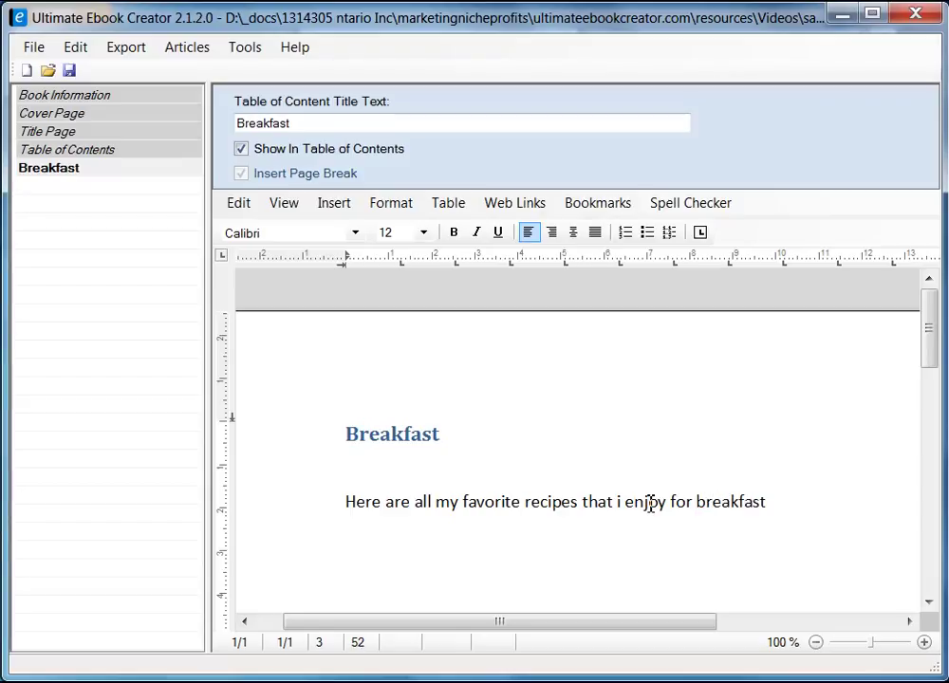
{"action": "key", "text": "End"}
- Start adding a new section under the Breakfast chapter from the outline's context menu
{"action": "left_click", "coordinate": [63, 171]}
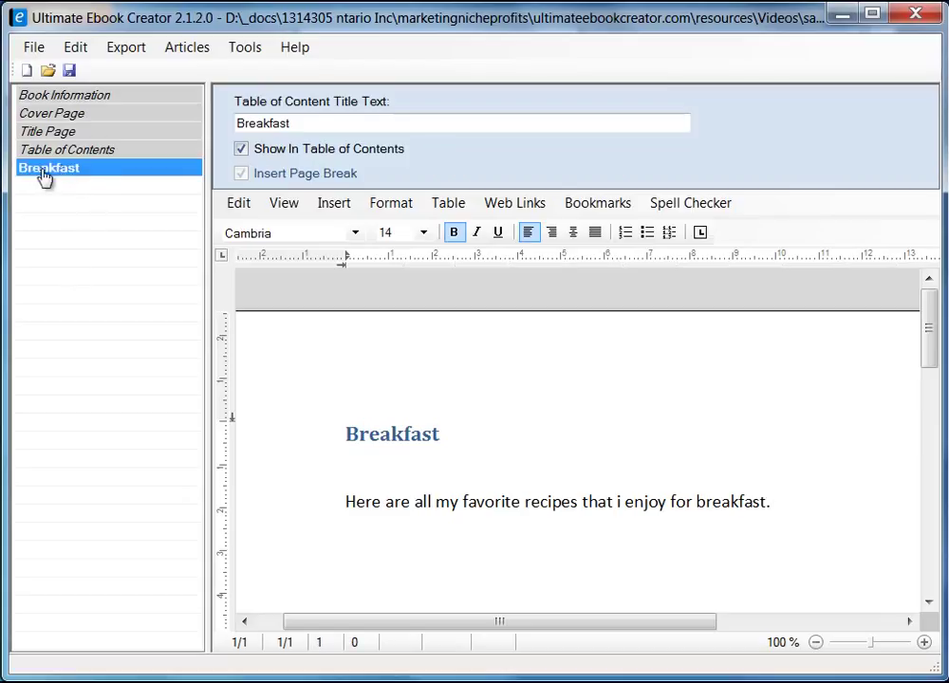
{"action": "right_click", "coordinate": [94, 170]}
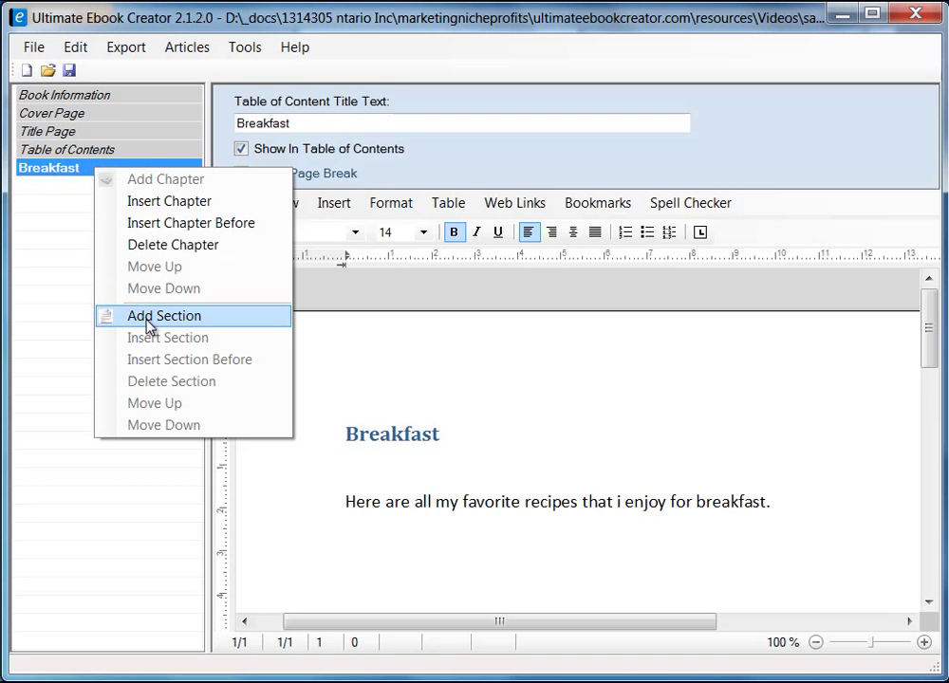
{"action": "left_click", "coordinate": [185, 324]}
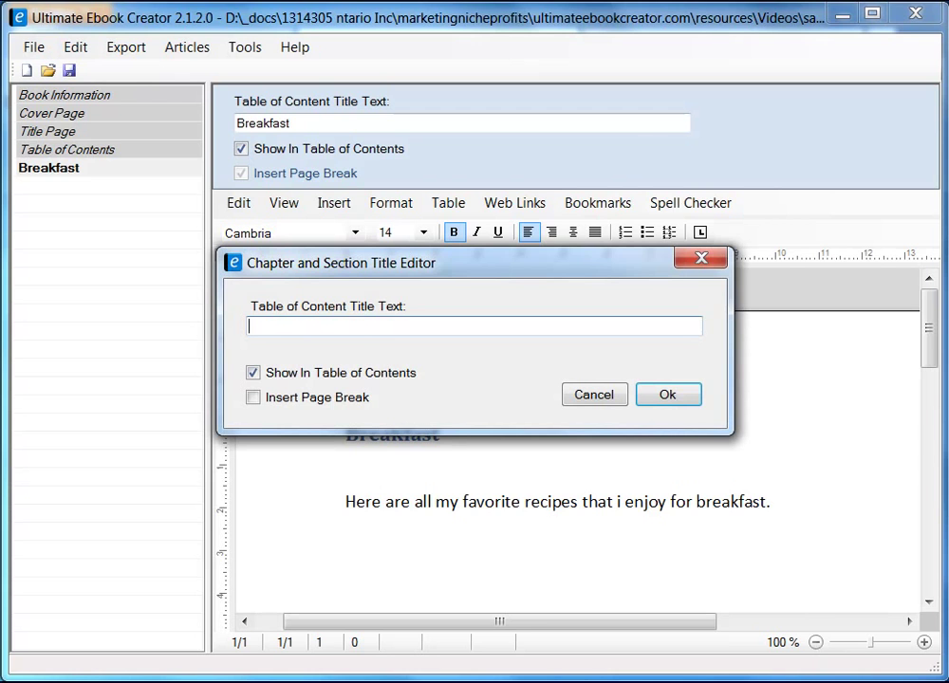
- Copy the 'Easy Broccoli Quiche' recipe title from the Allrecipes page in Firefox
{"action": "key", "text": "alt+Tab"}
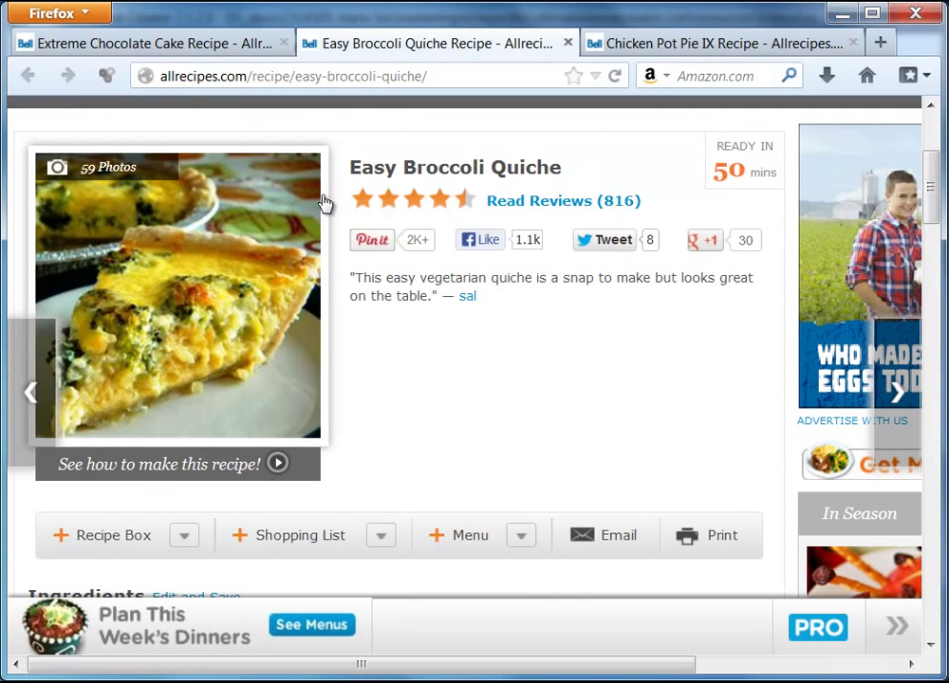
{"action": "left_click_drag", "start_coordinate": [351, 171], "coordinate": [460, 168]}
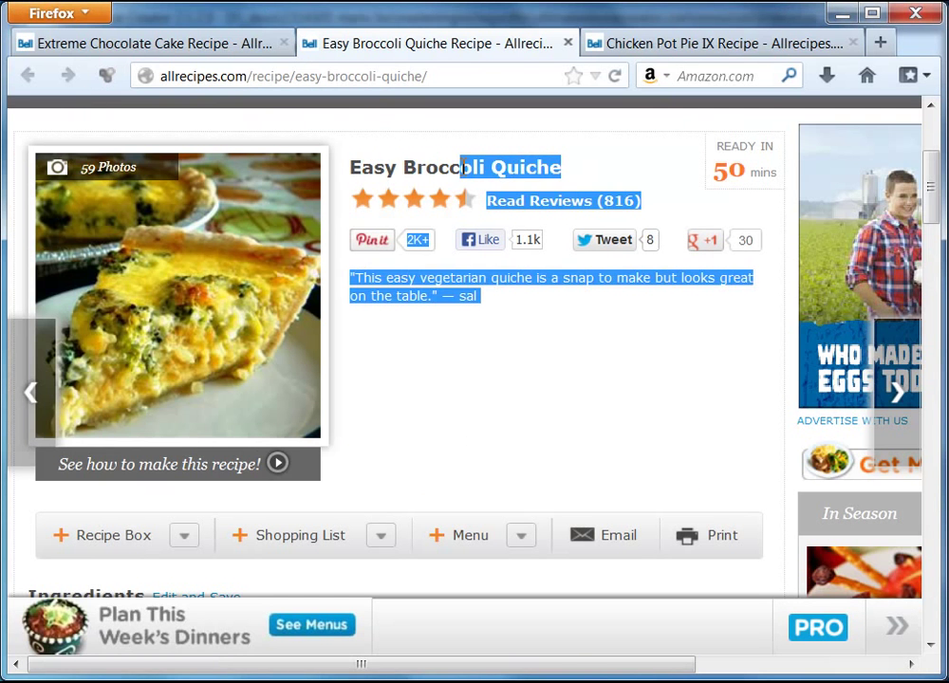
{"action": "left_click", "coordinate": [368, 162]}
{"action": "left_click_drag", "start_coordinate": [353, 168], "coordinate": [565, 173]}
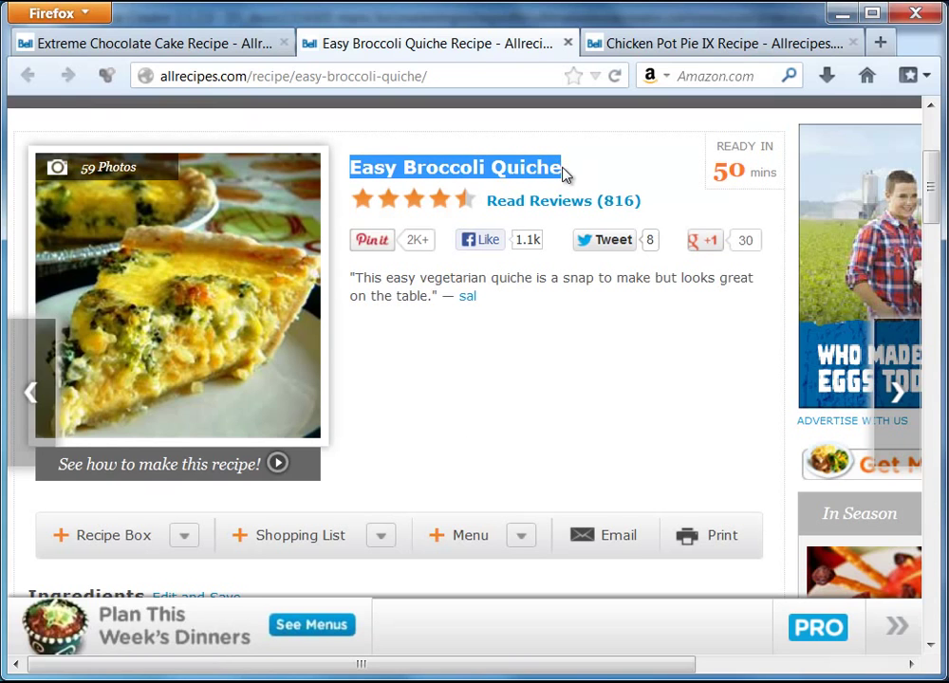
{"action": "right_click", "coordinate": [549, 168]}
{"action": "left_click", "coordinate": [596, 187]}
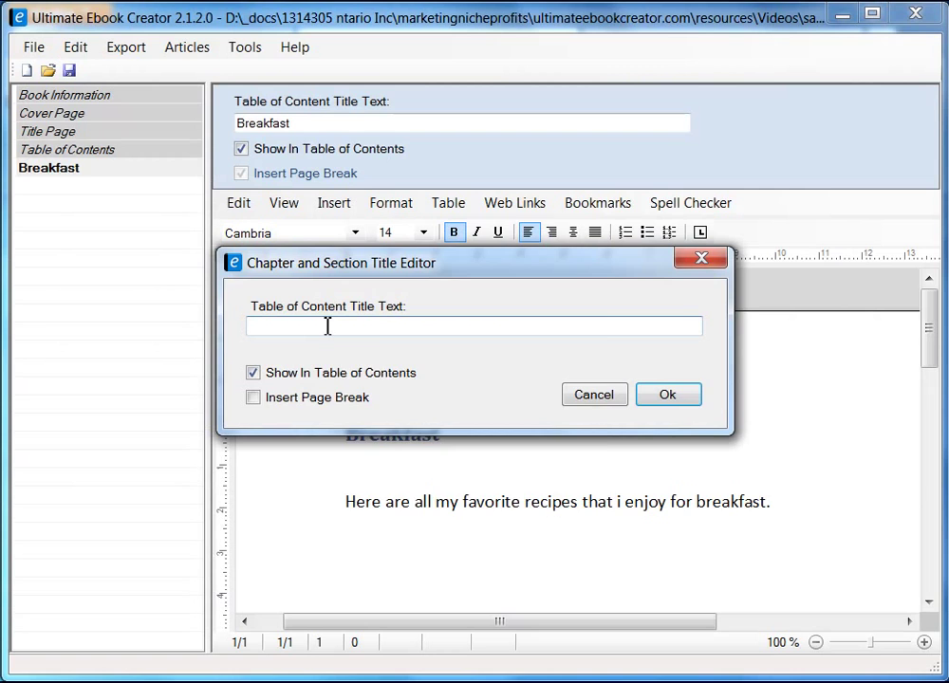
{"action": "right_click", "coordinate": [325, 327]}
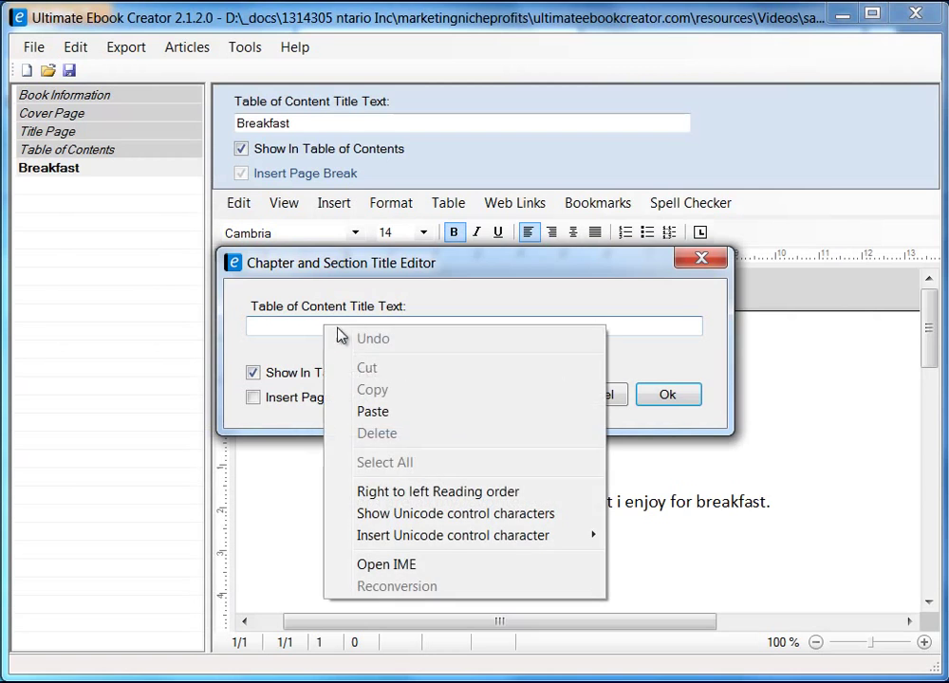
- Paste 'Easy Broccoli Quiche' as the section title, with a page break, and confirm
{"action": "left_click", "coordinate": [379, 414]}
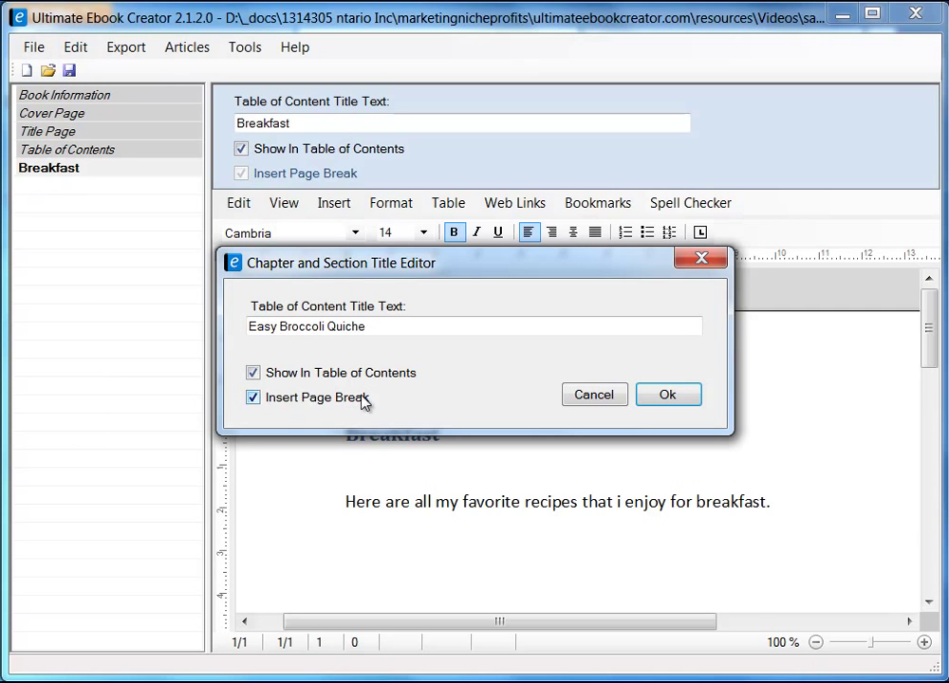
{"action": "left_click_drag", "start_coordinate": [418, 266], "coordinate": [455, 255]}
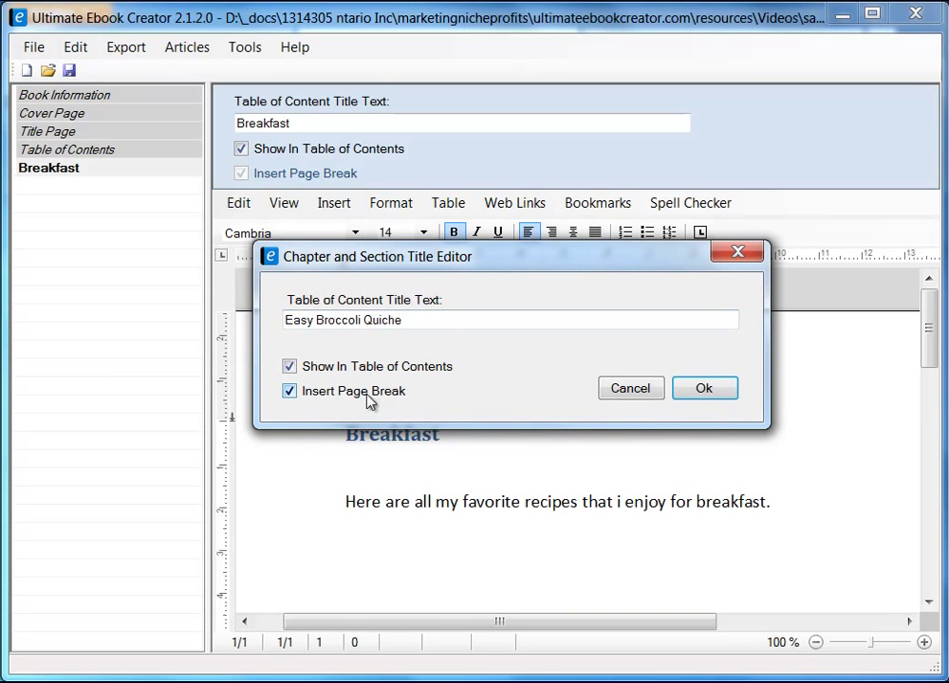
{"action": "left_click", "coordinate": [704, 390]}
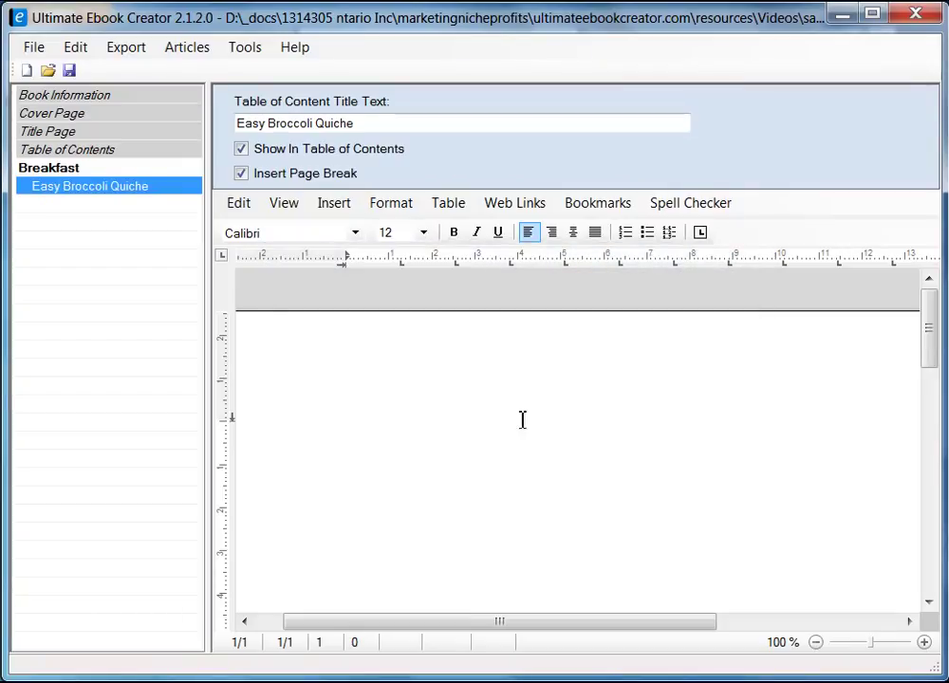
- Type 'Easy Broccoli Quiche' as the first line of the quiche section page, then minimize Firefox
{"action": "left_click", "coordinate": [71, 170]}
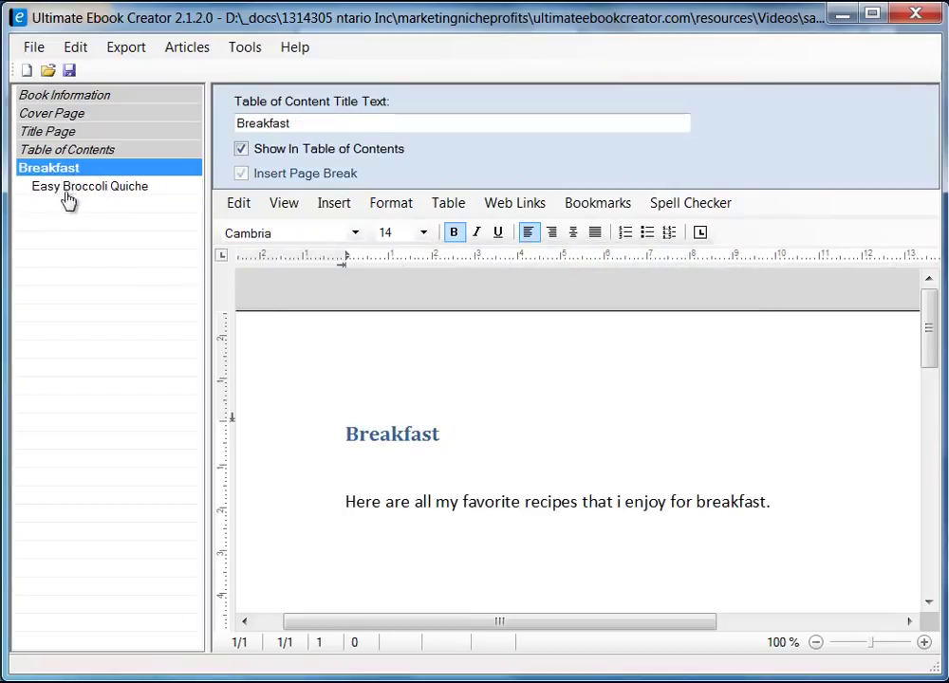
{"action": "left_click", "coordinate": [70, 188]}
{"action": "left_click", "coordinate": [464, 423]}
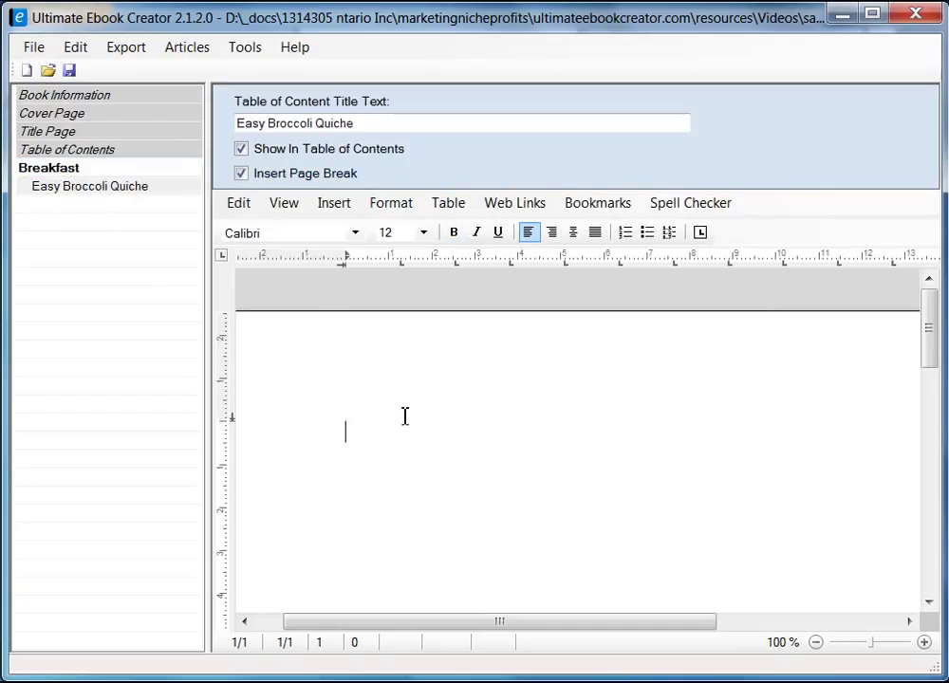
{"action": "type", "text": "Easy Br"}
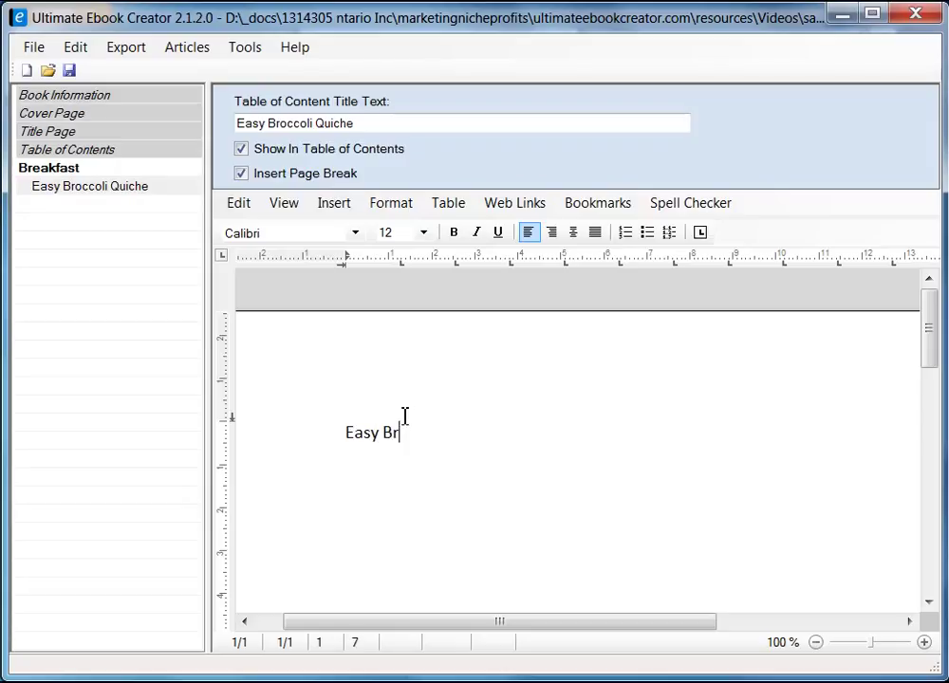
{"action": "type", "text": "occolie"}
{"action": "key", "text": "BackSpace"}
{"action": "type", "text": "Quiche"}
{"action": "key", "text": "Return"}
{"action": "key", "text": "alt+Tab"}
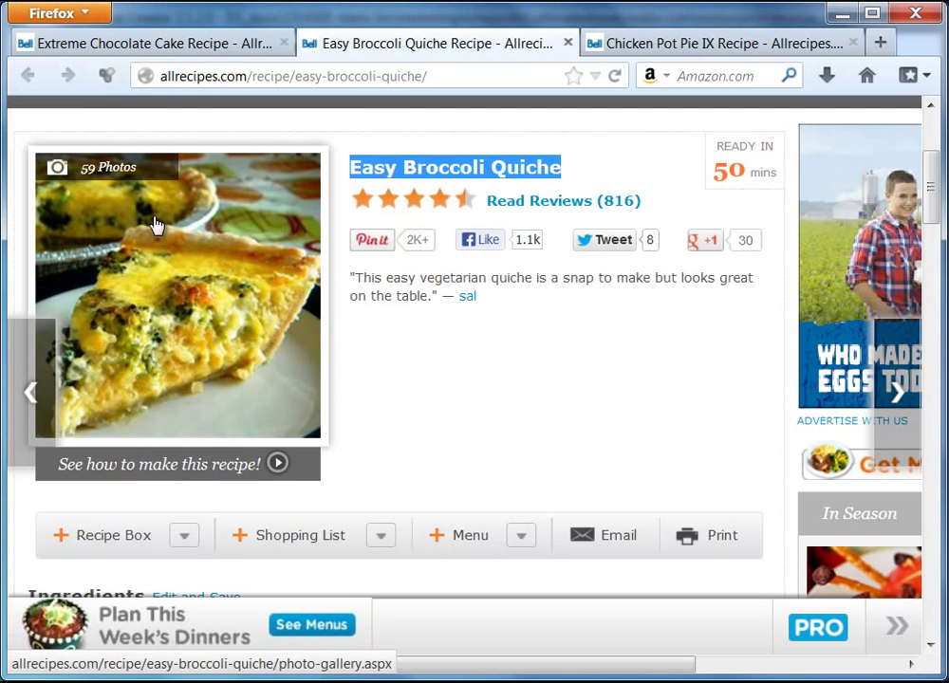
{"action": "left_click", "coordinate": [842, 14]}
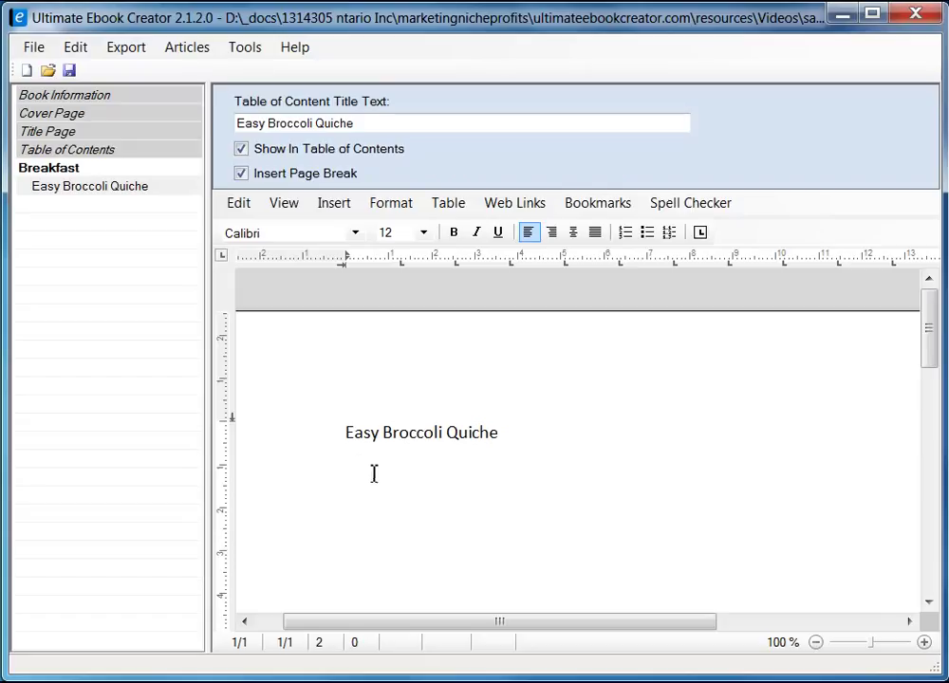
- Place the cursor on the empty line below the quiche title
{"action": "left_click", "coordinate": [332, 202]}
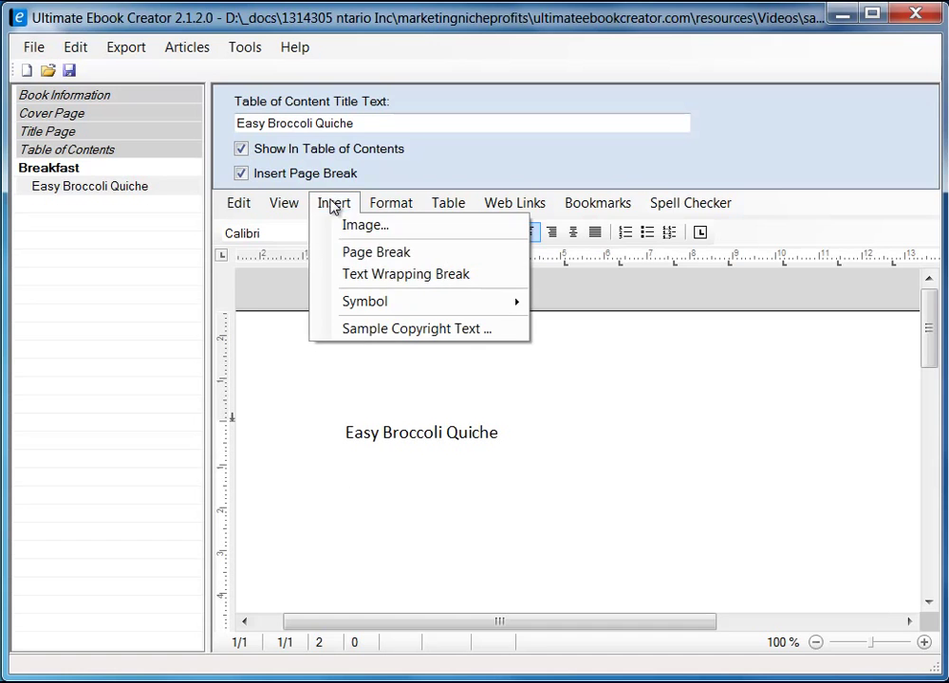
{"action": "left_click", "coordinate": [356, 483]}
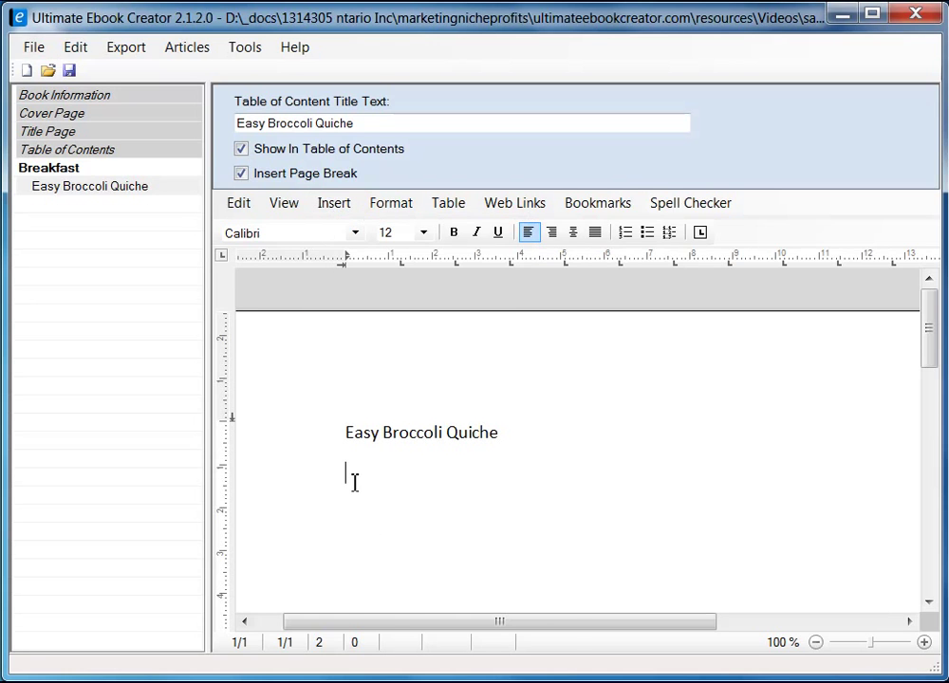
{"action": "right_click", "coordinate": [353, 488]}
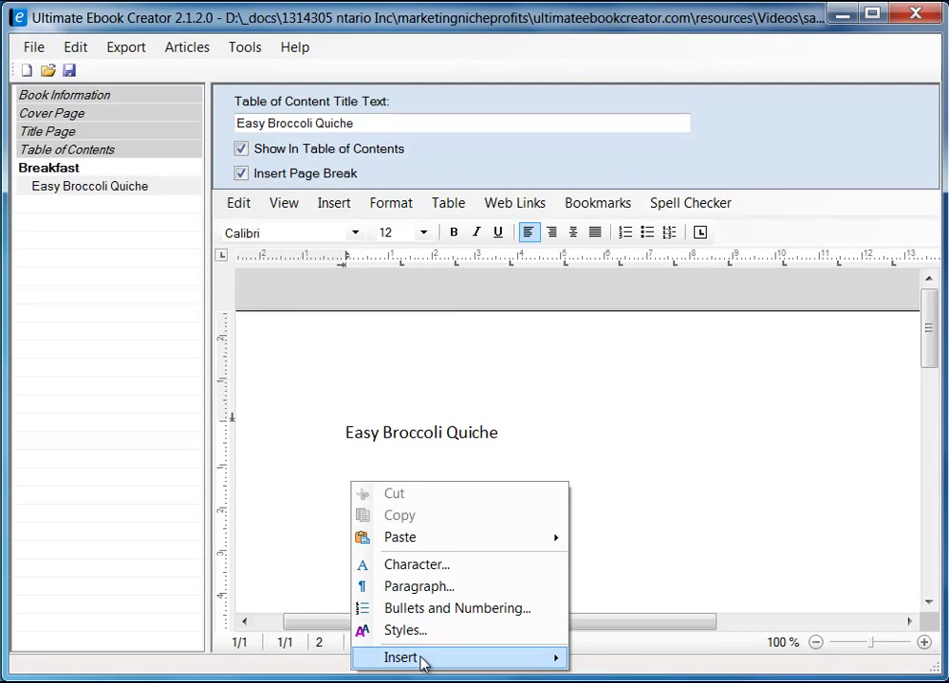
{"action": "mouse_move", "coordinate": [420, 658]}
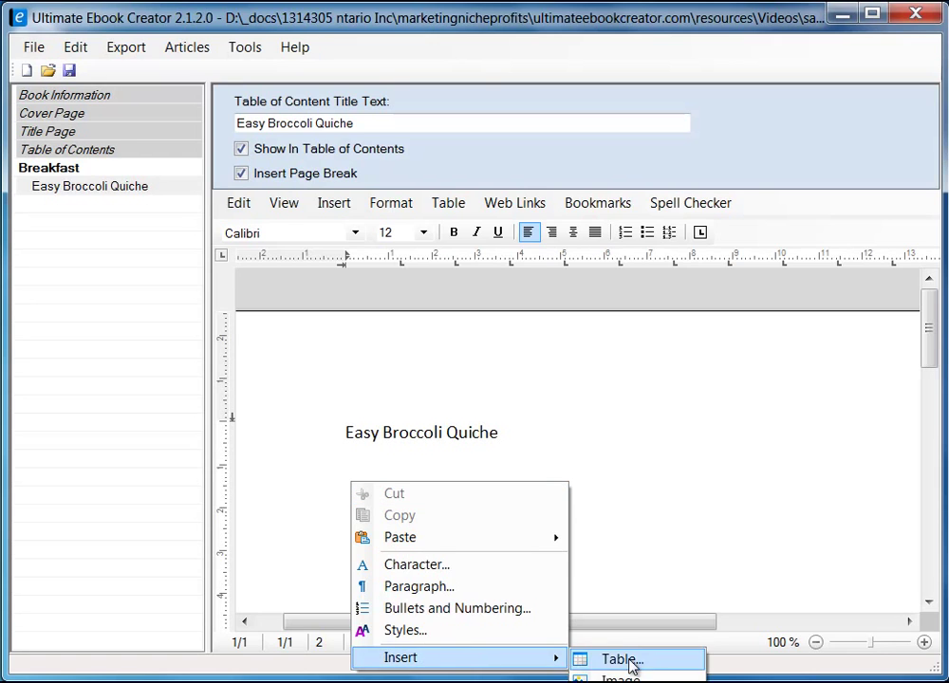
{"action": "left_click", "coordinate": [343, 450]}
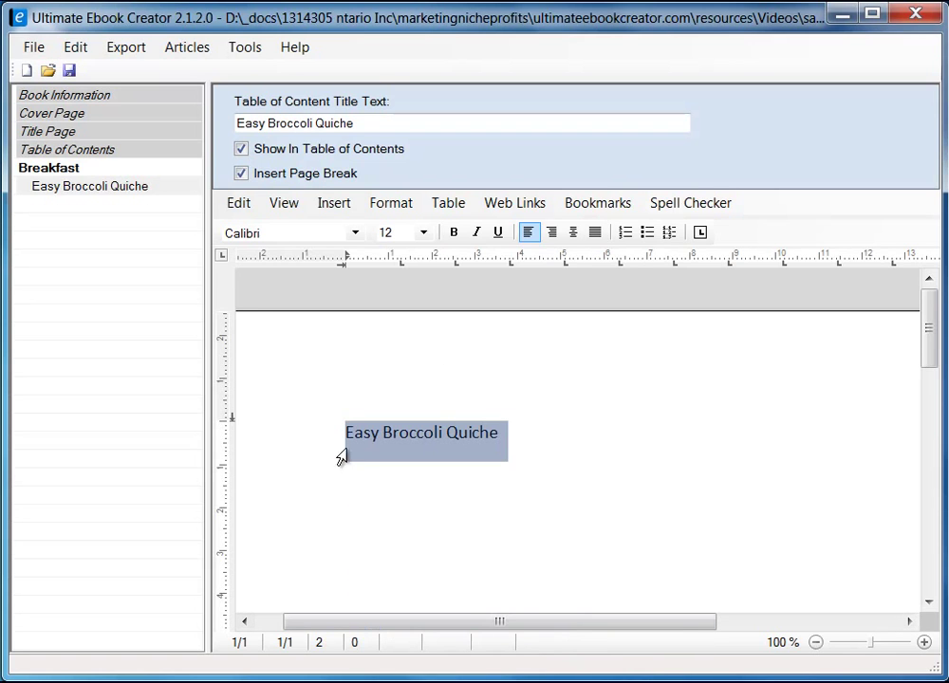
{"action": "left_click", "coordinate": [362, 481]}
- Insert the JPEG image quiche.jpg below the title
{"action": "left_click", "coordinate": [321, 206]}
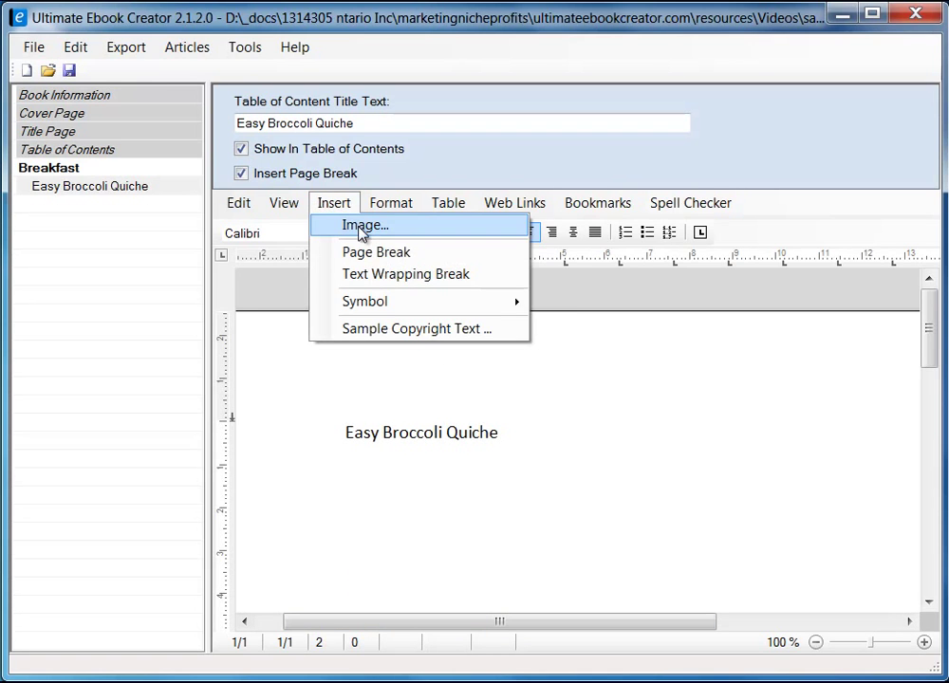
{"action": "left_click", "coordinate": [359, 230]}
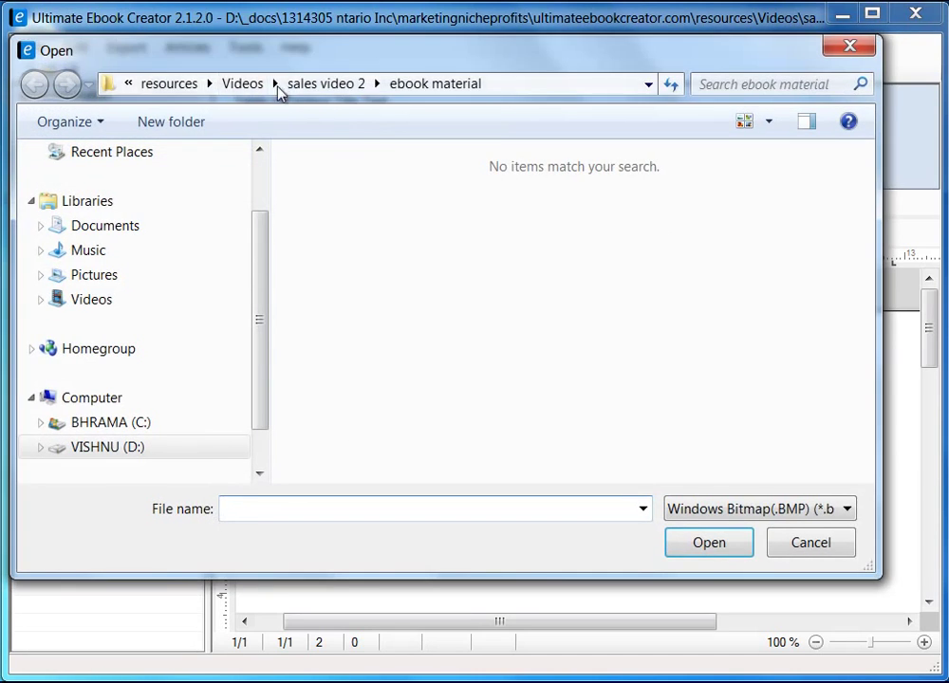
{"action": "left_click_drag", "start_coordinate": [349, 46], "coordinate": [382, 69]}
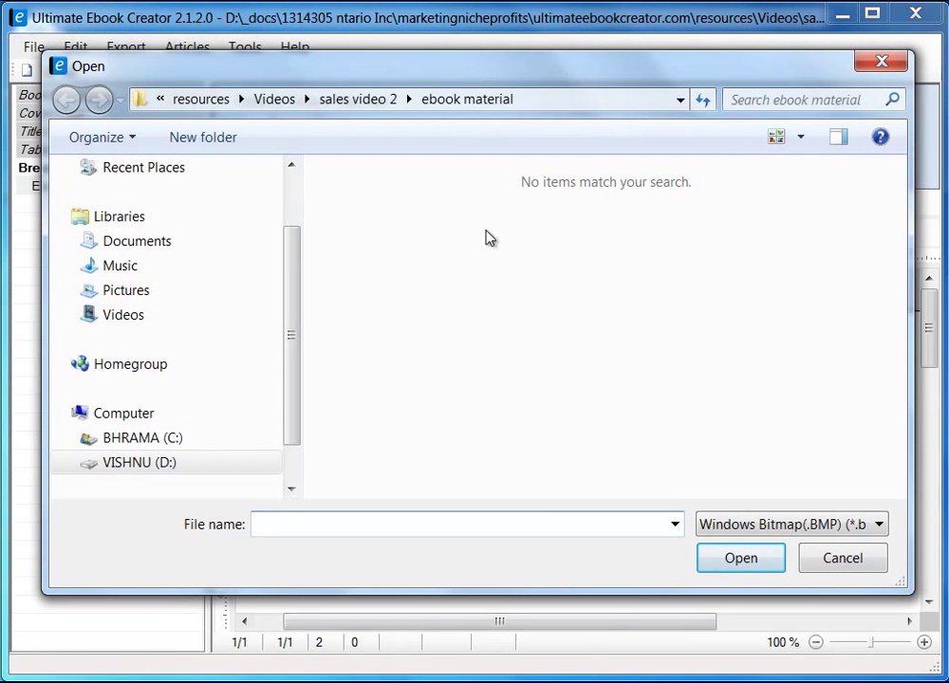
{"action": "left_click", "coordinate": [880, 529]}
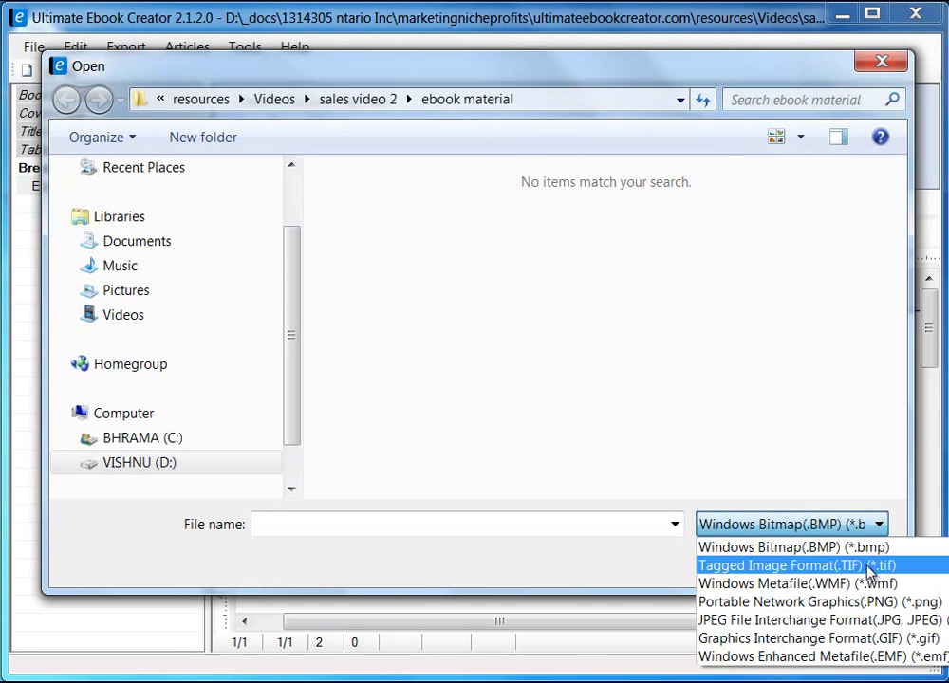
{"action": "left_click", "coordinate": [835, 620]}
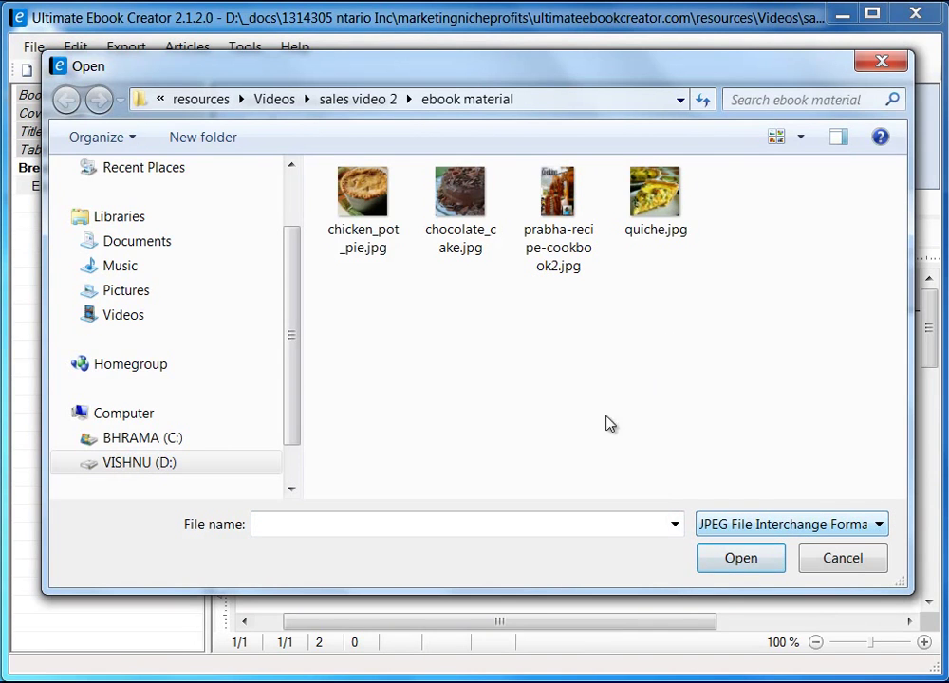
{"action": "left_click", "coordinate": [651, 204]}
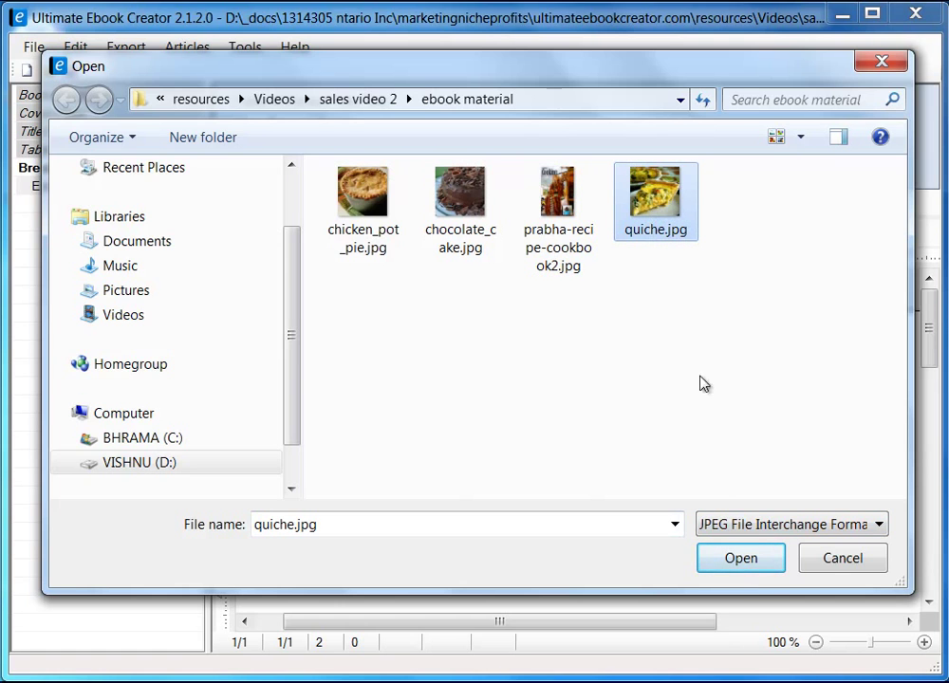
{"action": "left_click", "coordinate": [754, 560]}
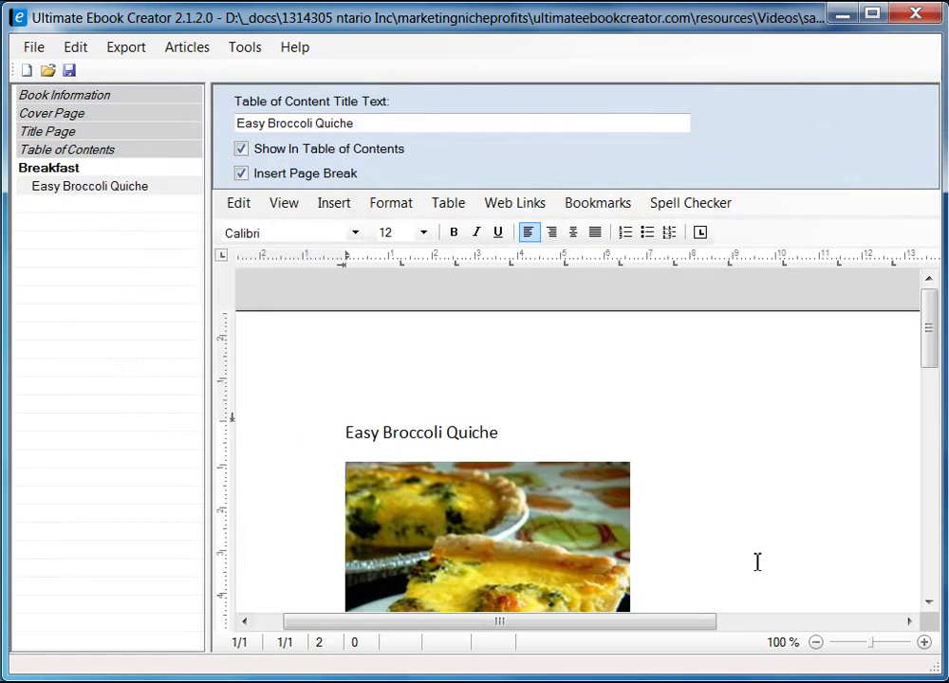
- Style the 'Easy Broccoli Quiche' title as heading 2 and add a blank line before the photo
{"action": "left_click_drag", "start_coordinate": [932, 328], "coordinate": [932, 369]}
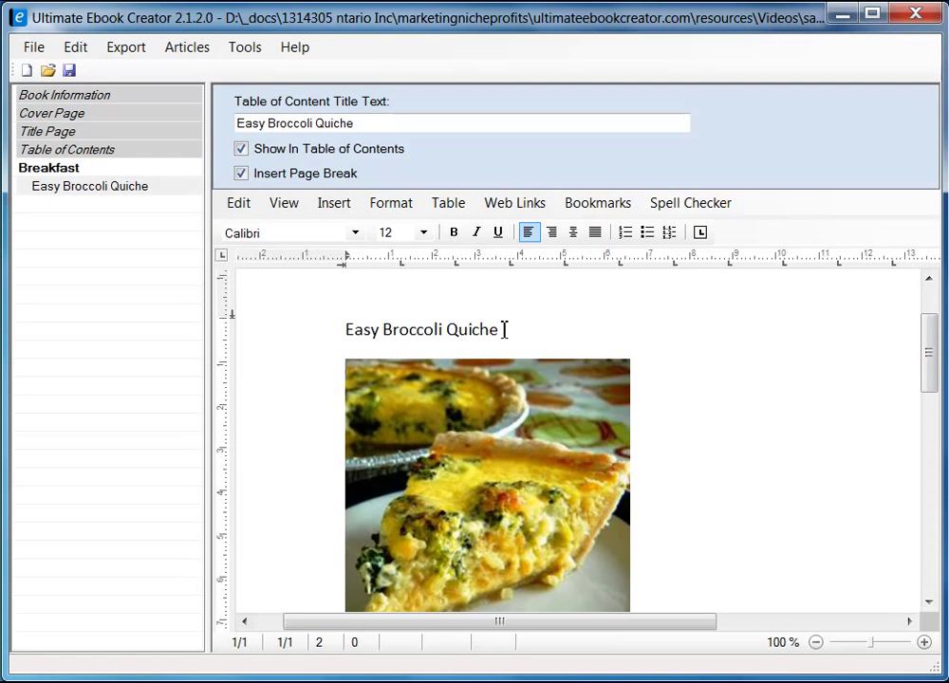
{"action": "left_click", "coordinate": [291, 333]}
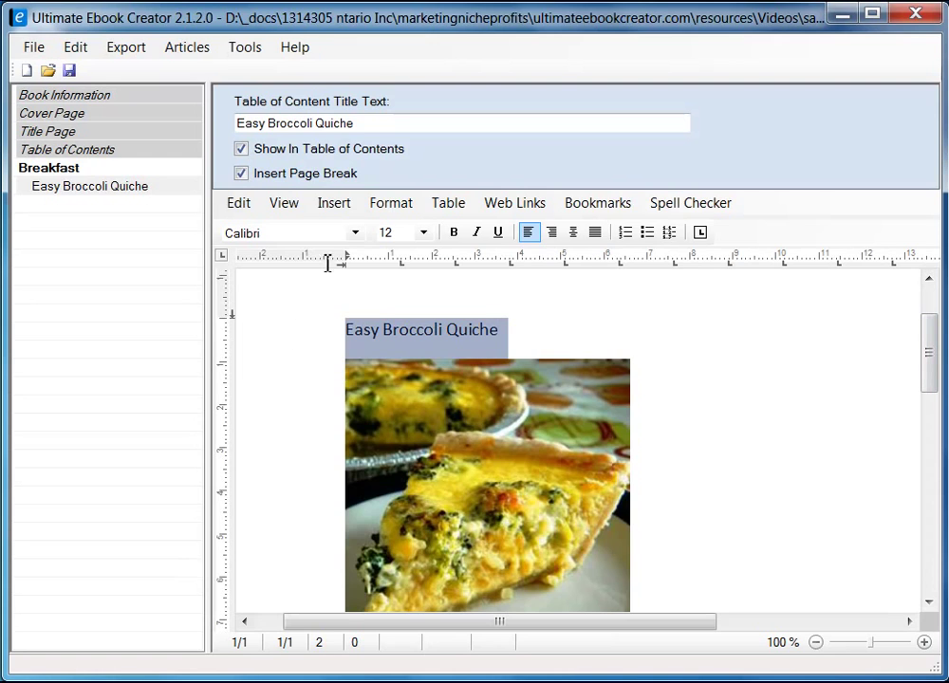
{"action": "left_click", "coordinate": [391, 204]}
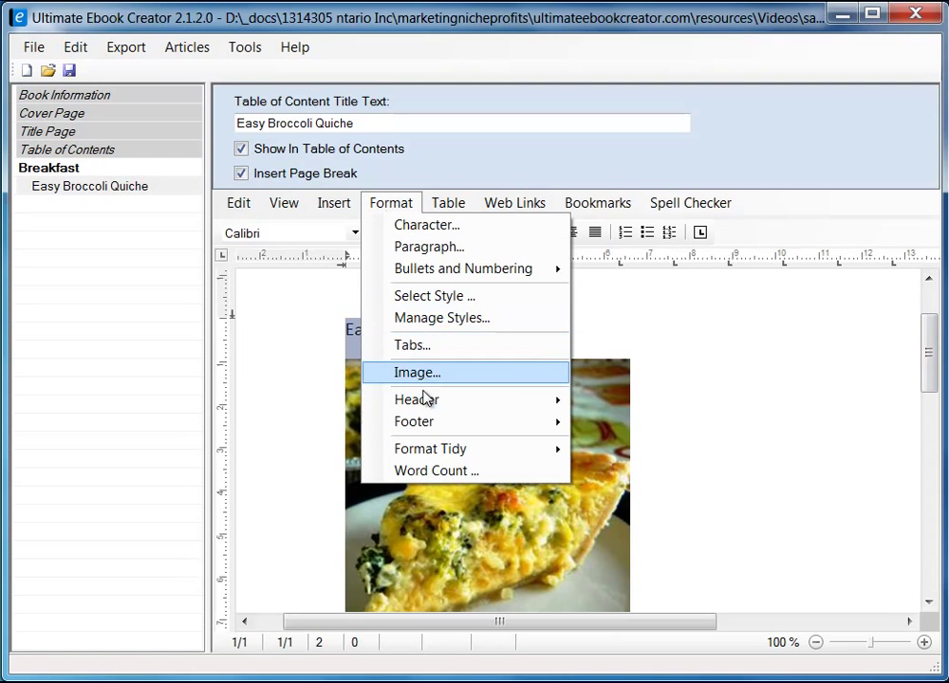
{"action": "mouse_move", "coordinate": [428, 402]}
{"action": "left_click", "coordinate": [435, 297]}
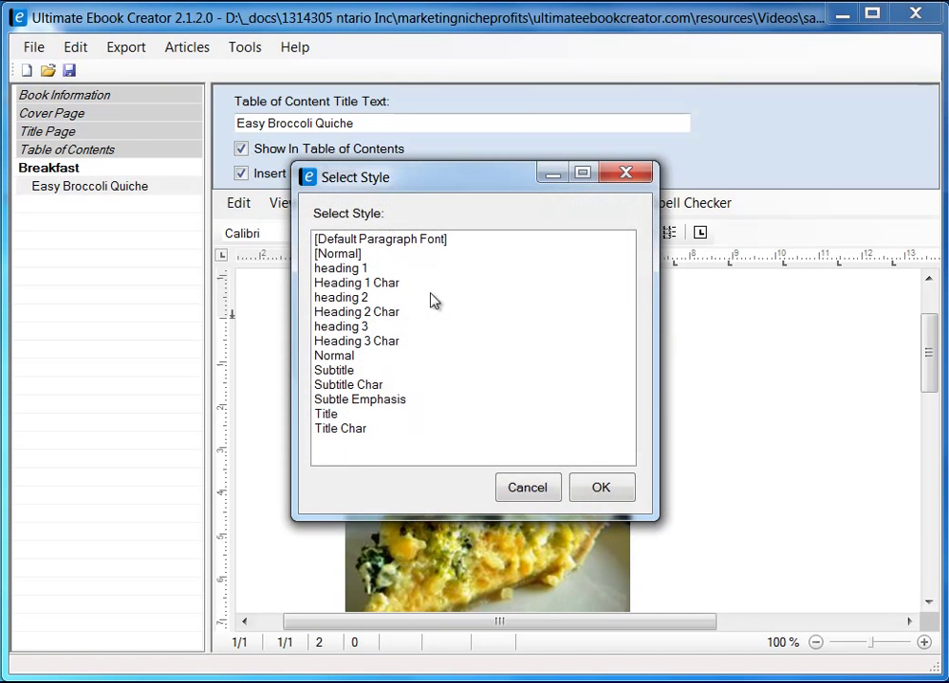
{"action": "left_click", "coordinate": [361, 300]}
{"action": "left_click", "coordinate": [608, 487]}
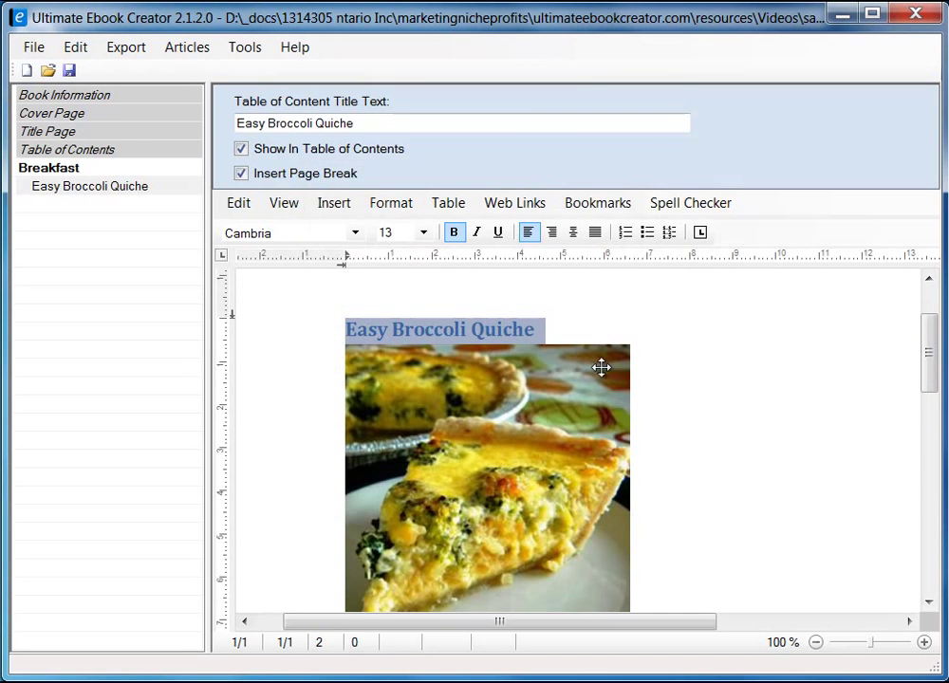
{"action": "left_click", "coordinate": [638, 323]}
{"action": "key", "text": "Return"}
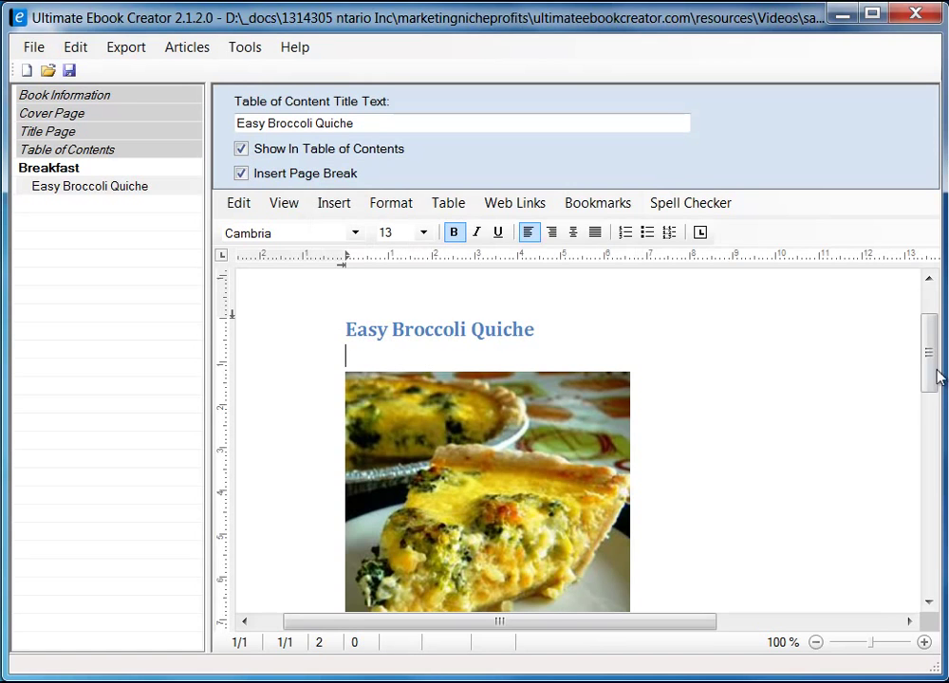
{"action": "mouse_move", "coordinate": [934, 375]}
{"action": "left_mouse_down"}
{"action": "mouse_move", "coordinate": [934, 399]}
{"action": "mouse_move", "coordinate": [932, 381]}
{"action": "left_mouse_up"}
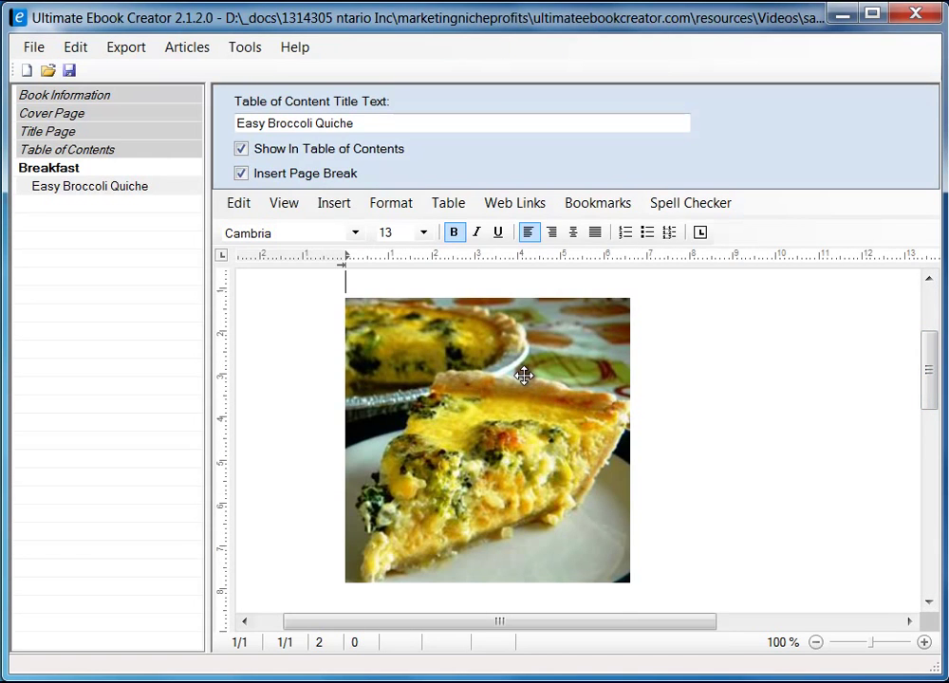
- In the quiche photo's Image Attributes, turn on 'Embed data in document' under Saving Options and confirm
{"action": "left_click", "coordinate": [472, 386]}
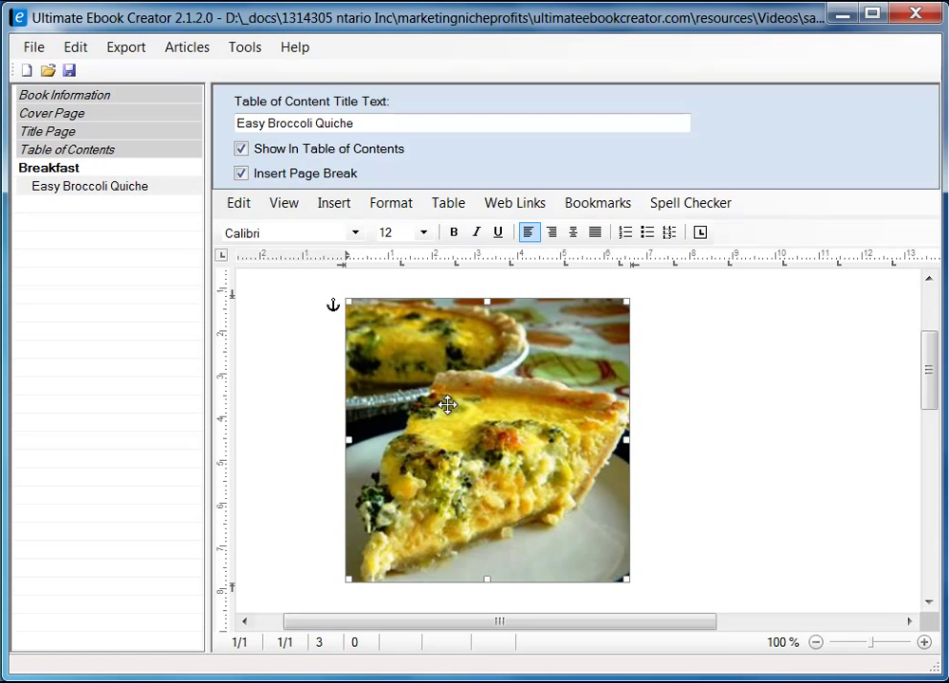
{"action": "right_click", "coordinate": [428, 355]}
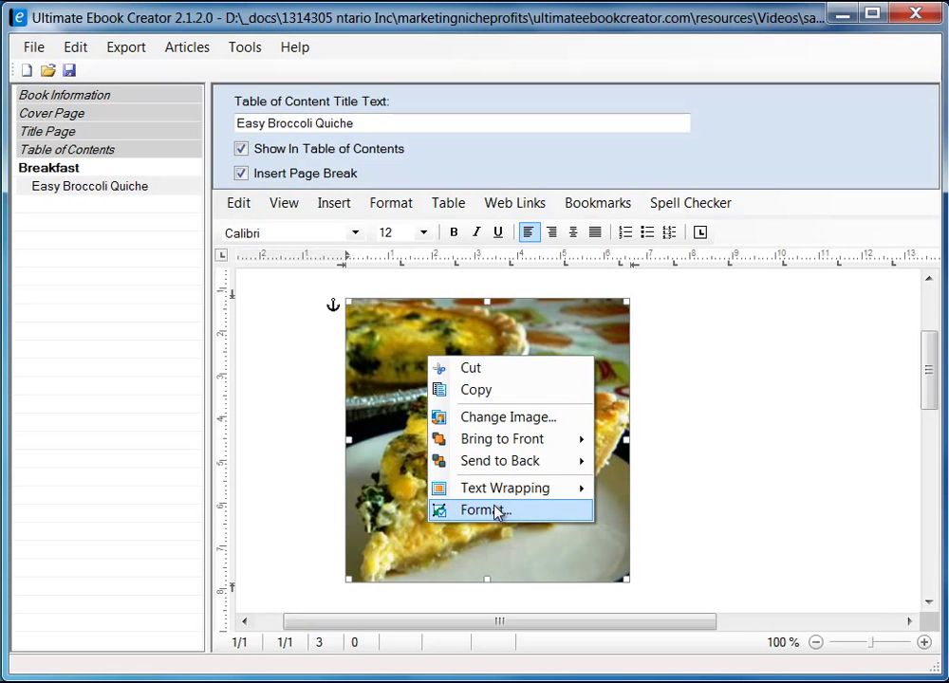
{"action": "left_click", "coordinate": [486, 510]}
{"action": "left_click_drag", "start_coordinate": [328, 176], "coordinate": [581, 166]}
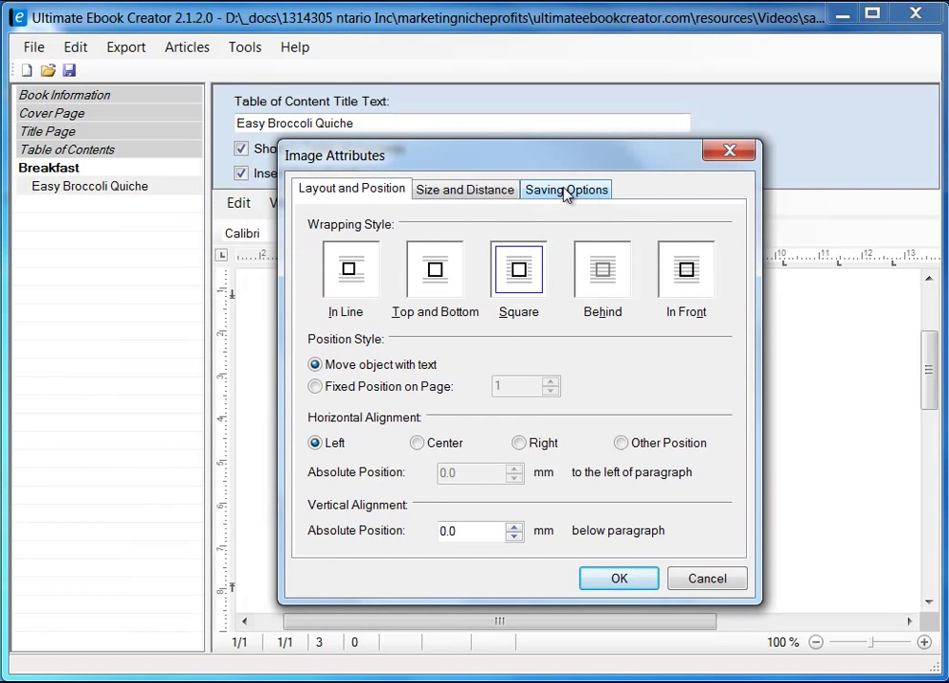
{"action": "left_click", "coordinate": [572, 193]}
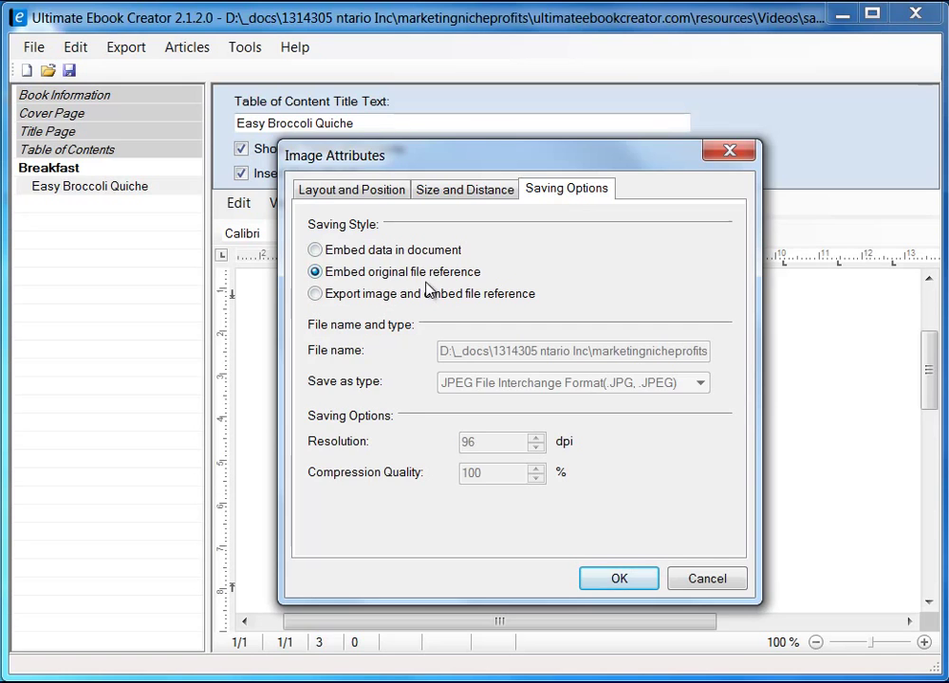
{"action": "left_click", "coordinate": [339, 253]}
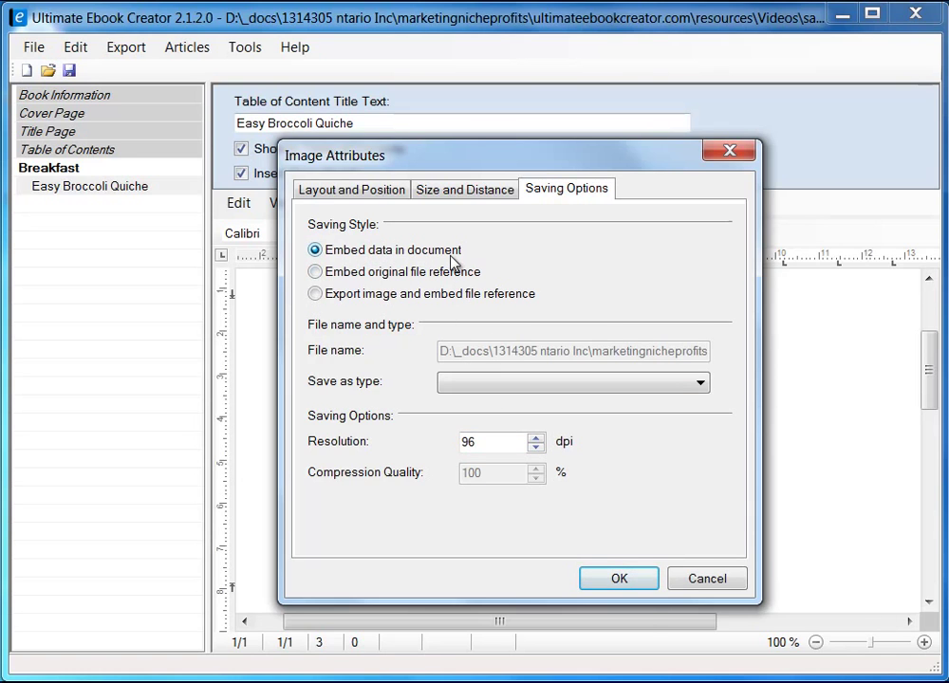
{"action": "left_click", "coordinate": [619, 580]}
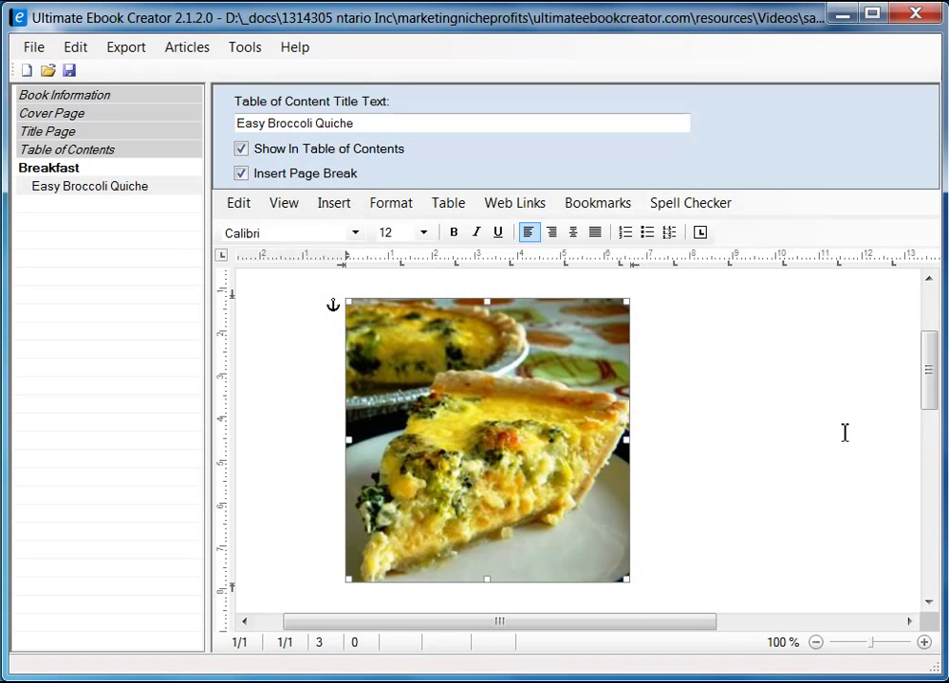
- Leave one empty line below the quiche photo and bring the Firefox recipe page forward
{"action": "left_click_drag", "start_coordinate": [930, 394], "coordinate": [932, 355]}
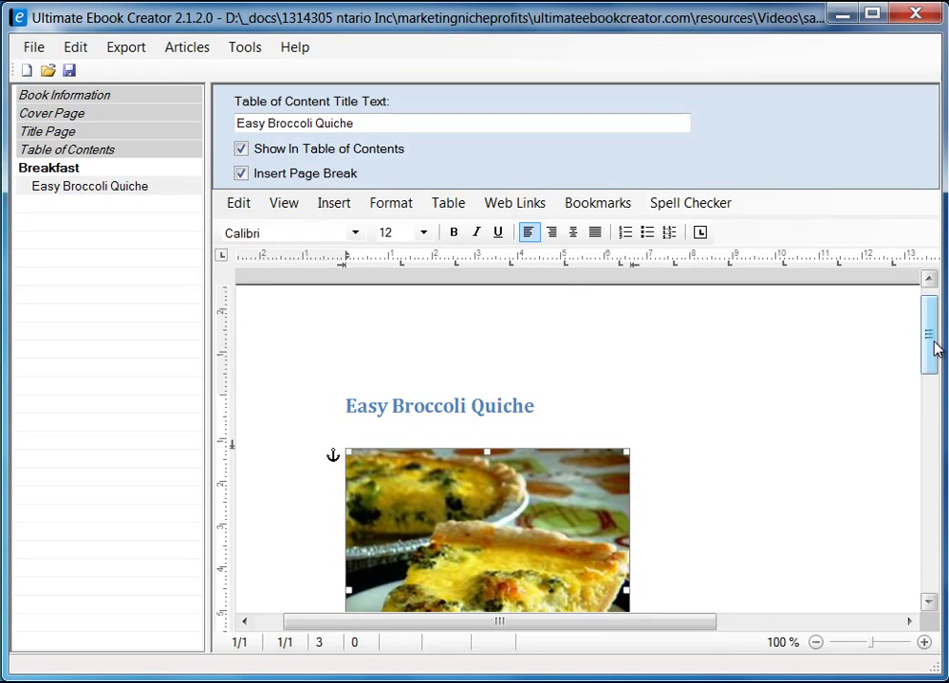
{"action": "left_click_drag", "start_coordinate": [935, 349], "coordinate": [928, 394]}
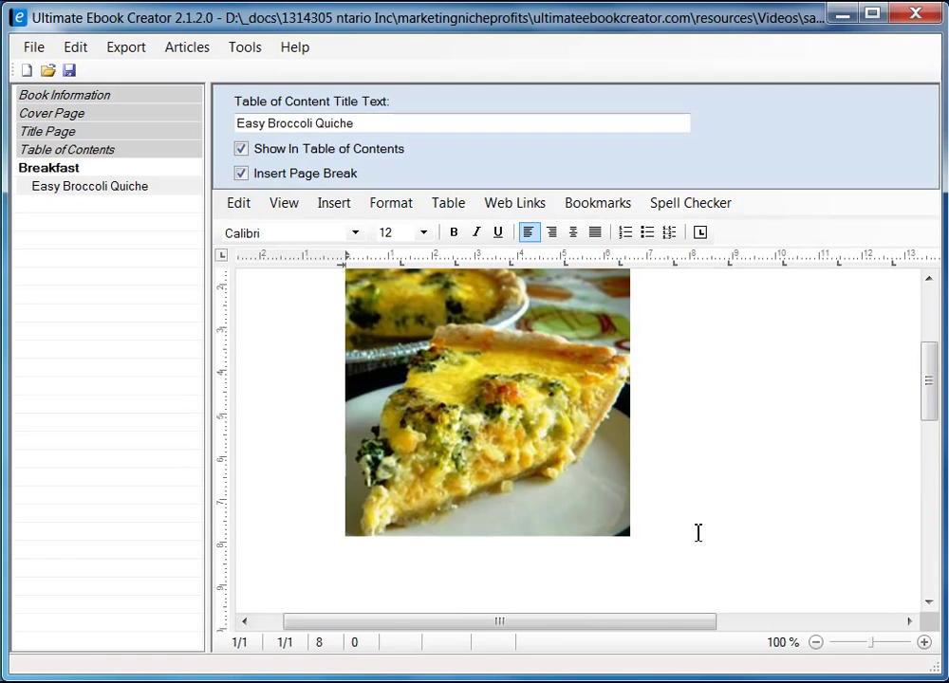
{"action": "key", "text": "Return"}
{"action": "key", "text": "Return"}
{"action": "key", "text": "Return"}
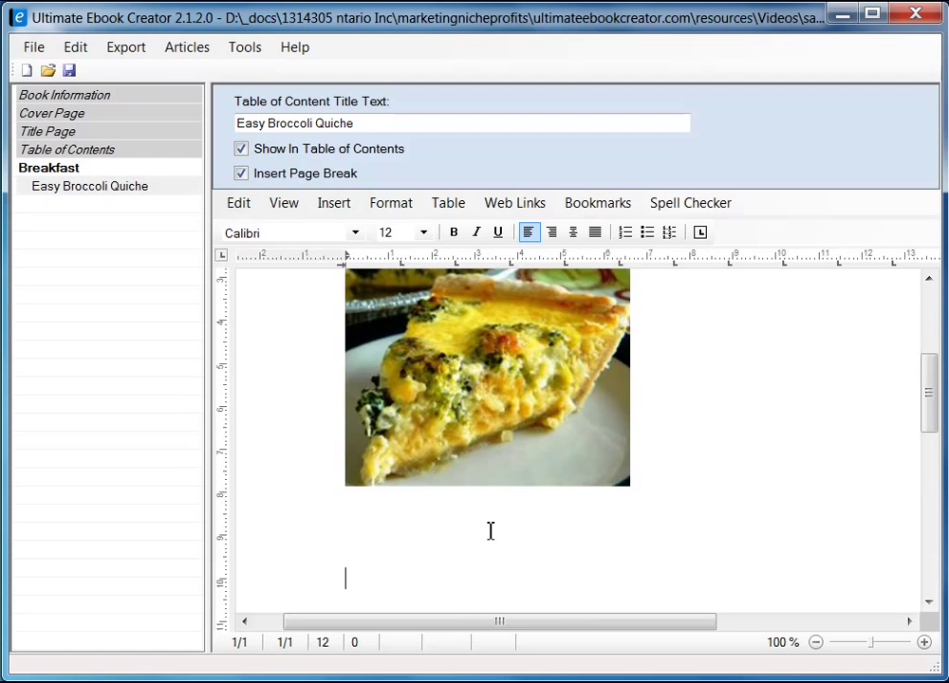
{"action": "key", "text": "BackSpace"}
{"action": "key", "text": "BackSpace"}
{"action": "scroll", "coordinate": [932, 424], "scroll_direction": "down", "scroll_amount": 2}
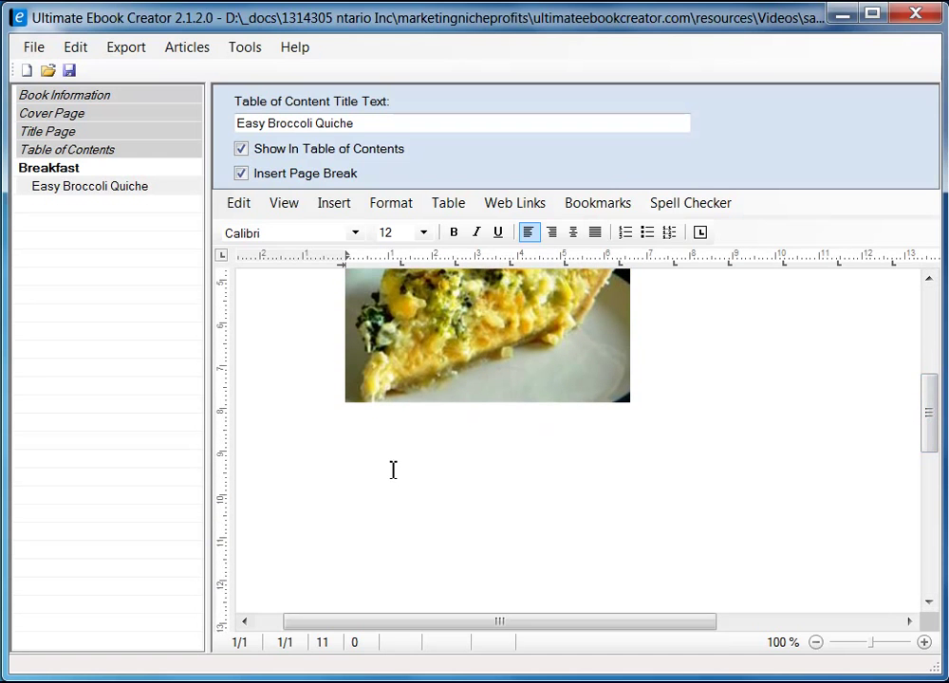
{"action": "key", "text": "alt+Tab"}
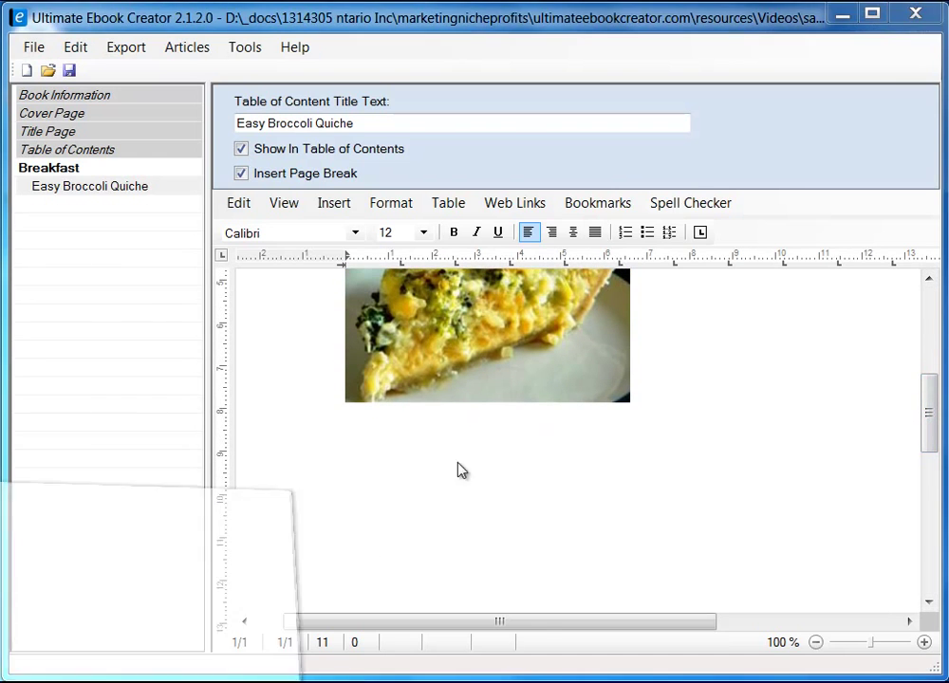
- Copy the 'Ingredients' heading from the Allrecipes quiche page and select its formatted paste in the editor
{"action": "left_click_drag", "start_coordinate": [938, 200], "coordinate": [935, 257]}
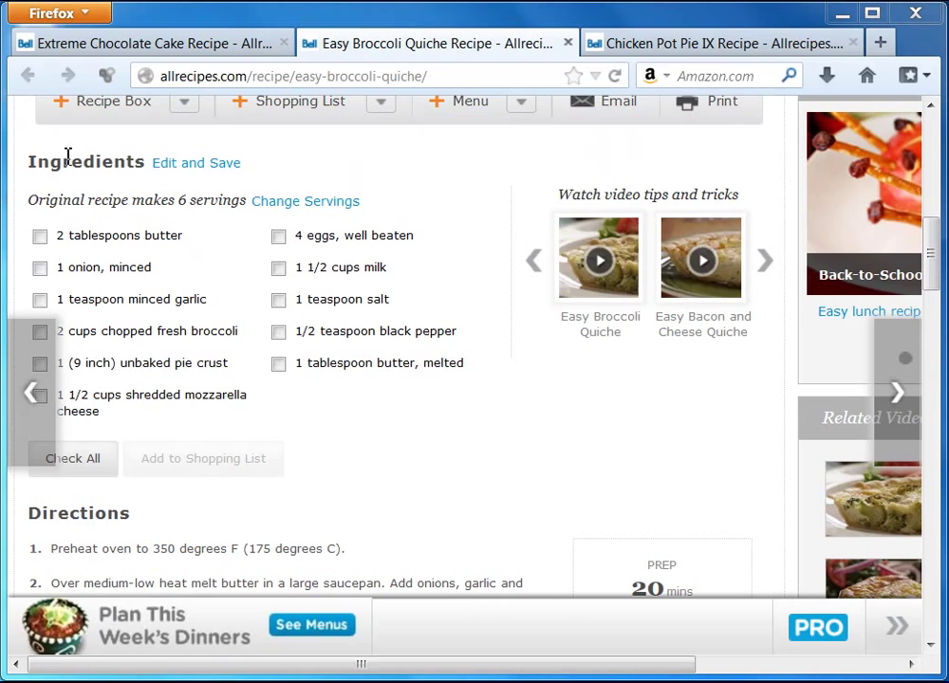
{"action": "left_click_drag", "start_coordinate": [26, 162], "coordinate": [142, 163]}
{"action": "right_click", "coordinate": [131, 163]}
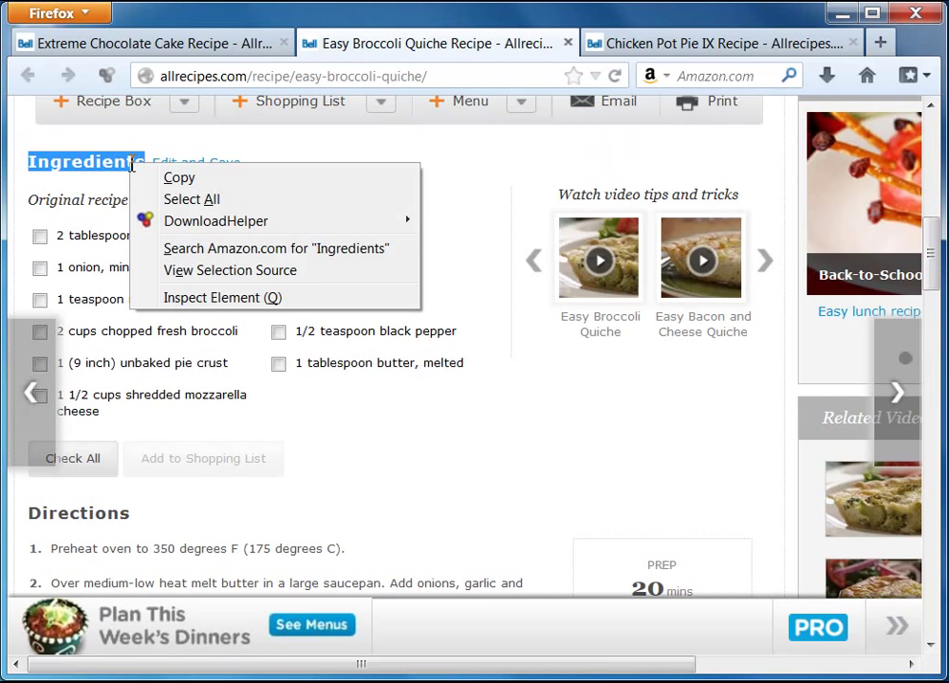
{"action": "left_click", "coordinate": [178, 178]}
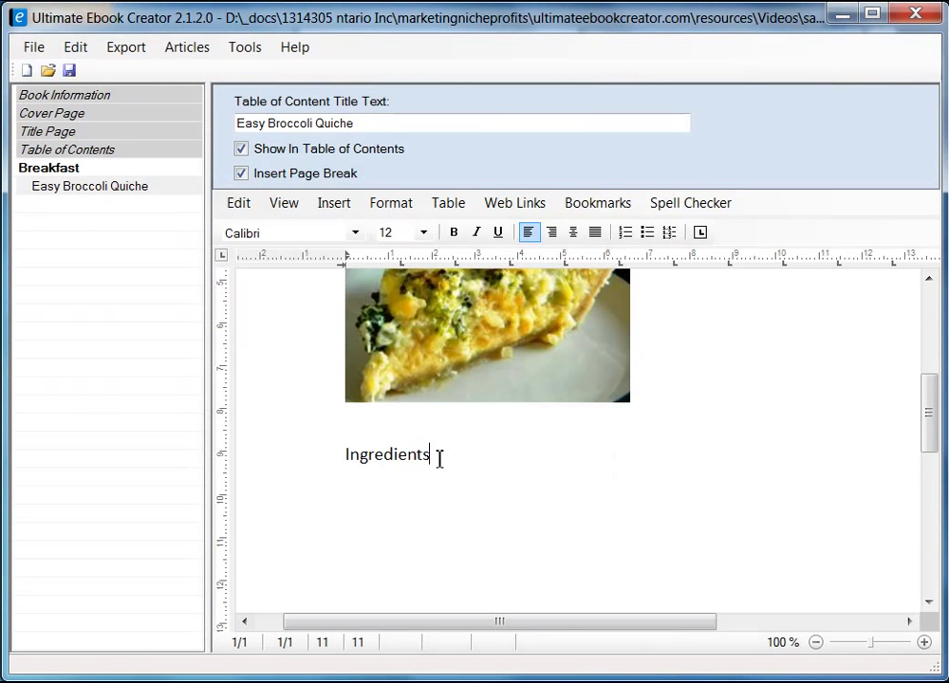
{"action": "left_click_drag", "start_coordinate": [440, 459], "coordinate": [310, 451]}
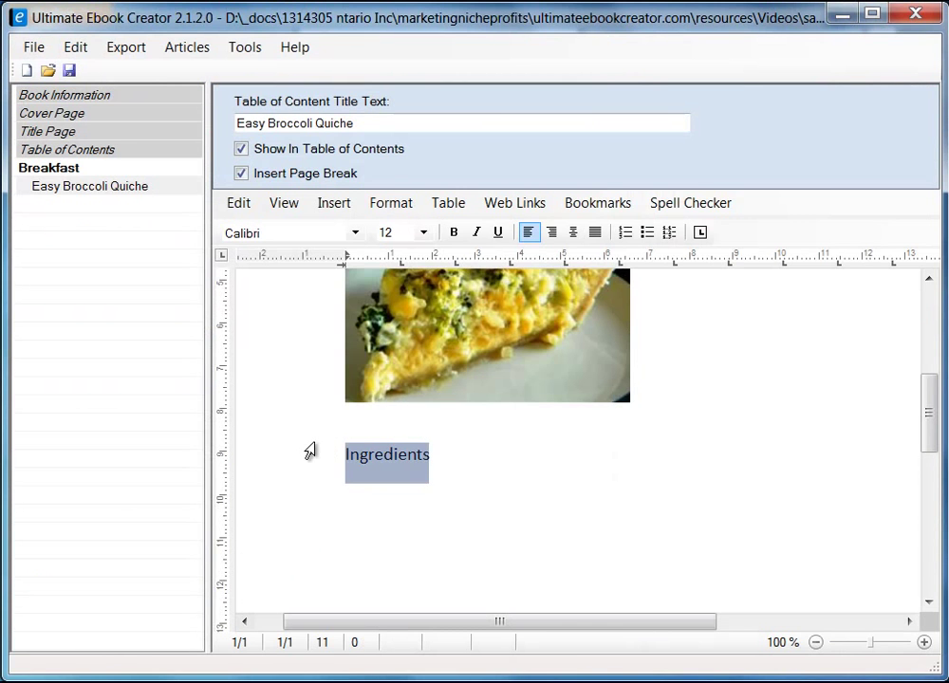
- Replace the formatted paste with plain unformatted 'Ingredients' text followed by a new line
{"action": "key", "text": "BackSpace"}
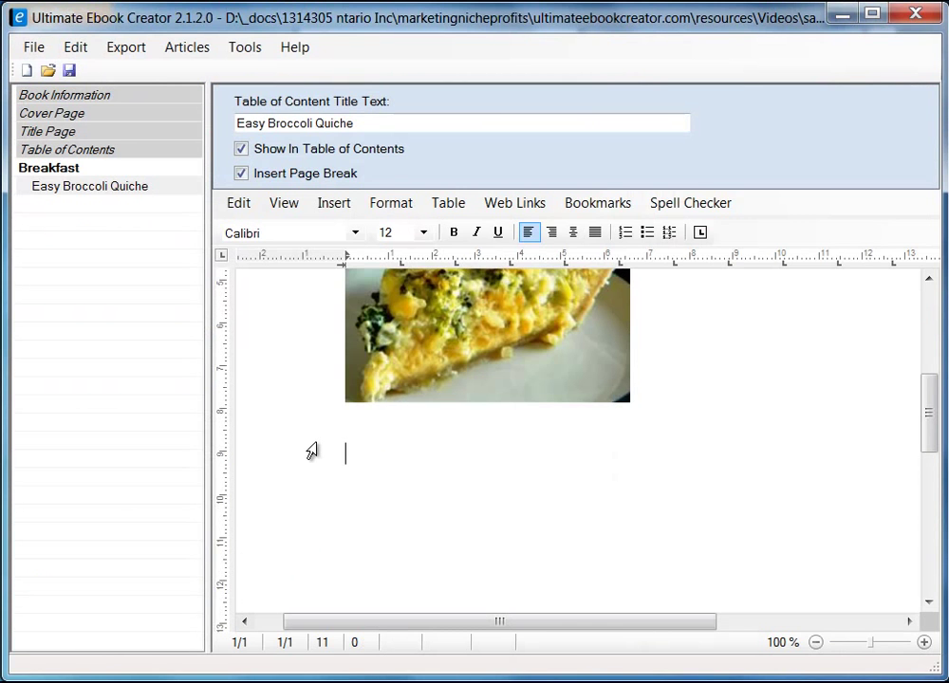
{"action": "right_click", "coordinate": [363, 459]}
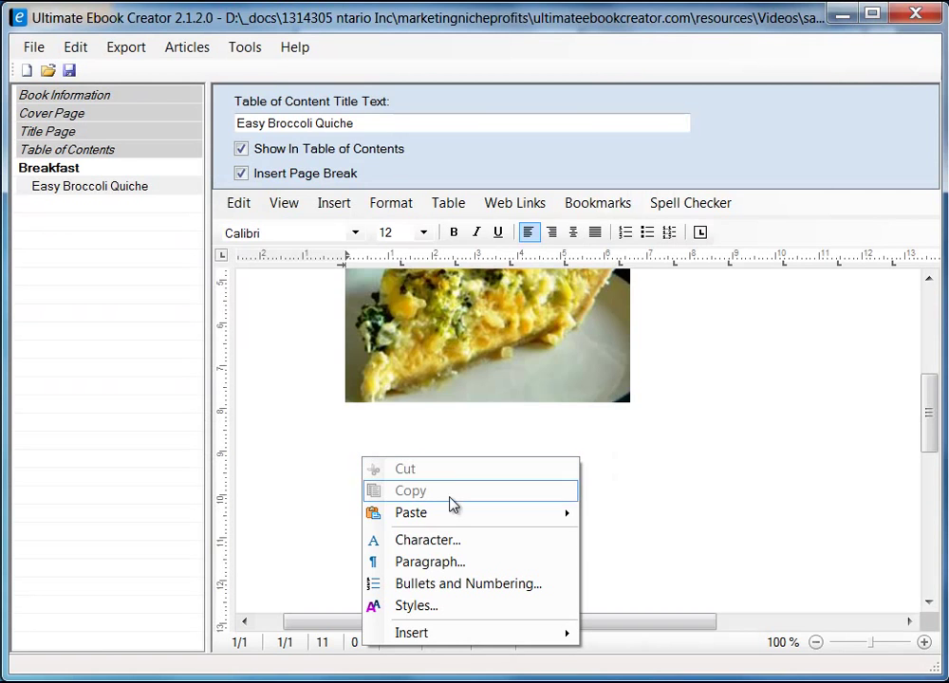
{"action": "mouse_move", "coordinate": [453, 513]}
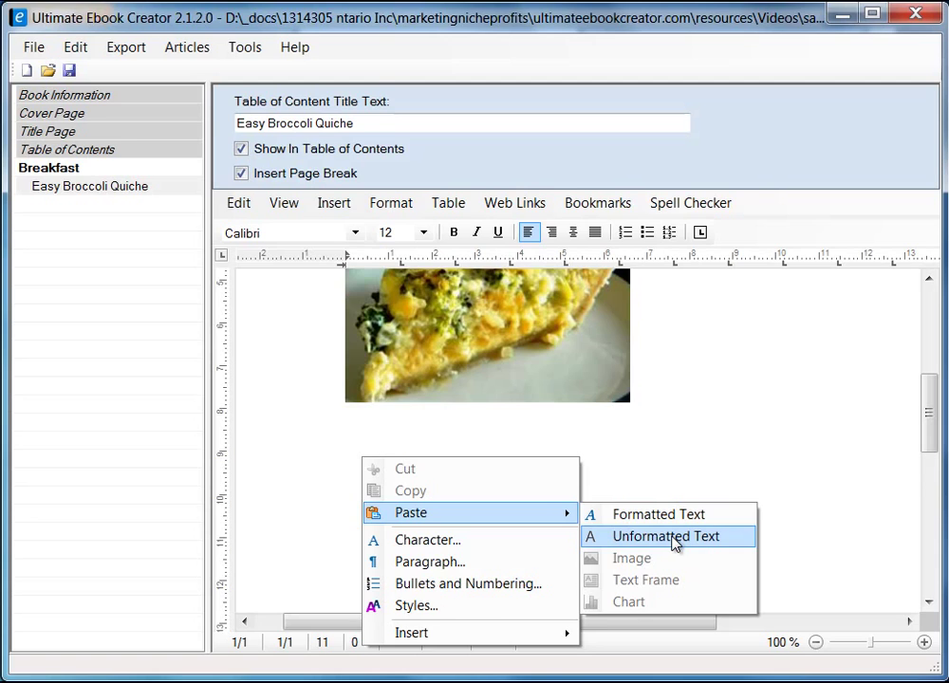
{"action": "left_click", "coordinate": [669, 537]}
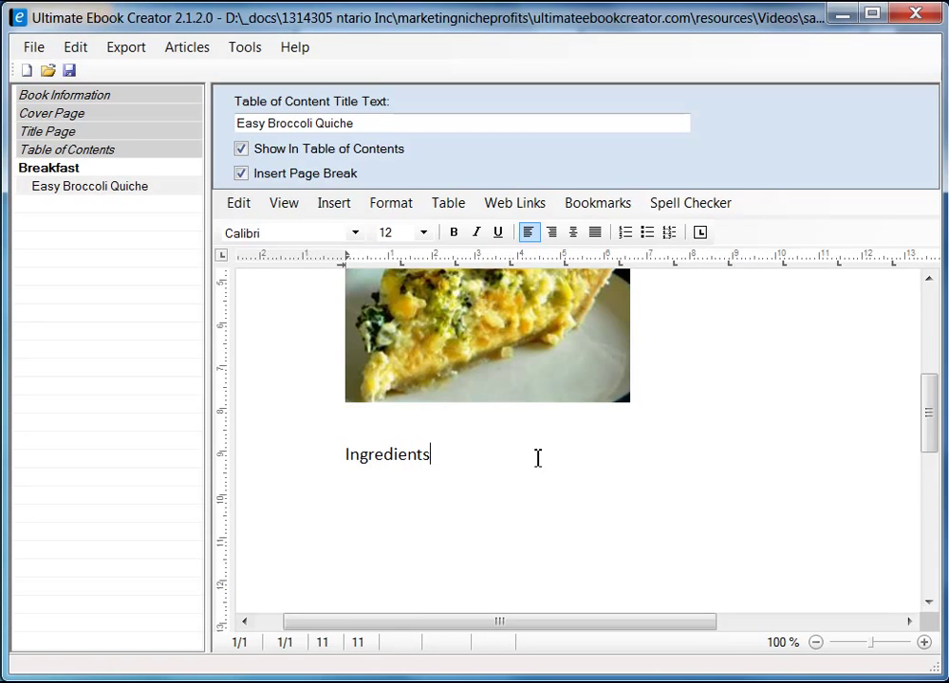
{"action": "key", "text": "Return"}
{"action": "key", "text": "Return"}
{"action": "left_click_drag", "start_coordinate": [933, 425], "coordinate": [932, 460]}
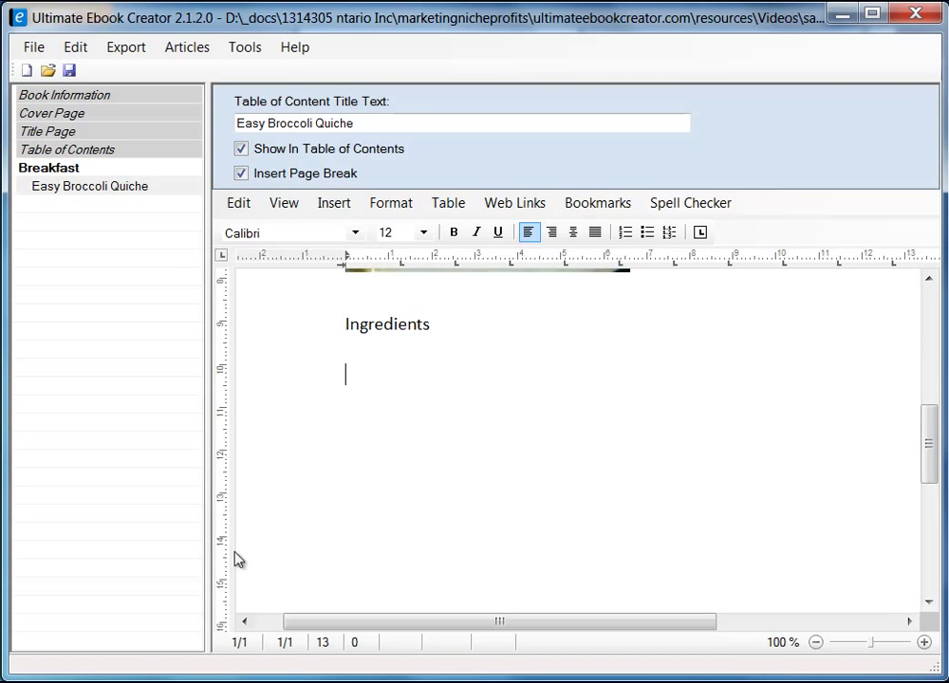
- Copy the 'Original recipe makes 6 servings' line from the Firefox recipe and return to the editor
{"action": "key", "text": "alt+Tab"}
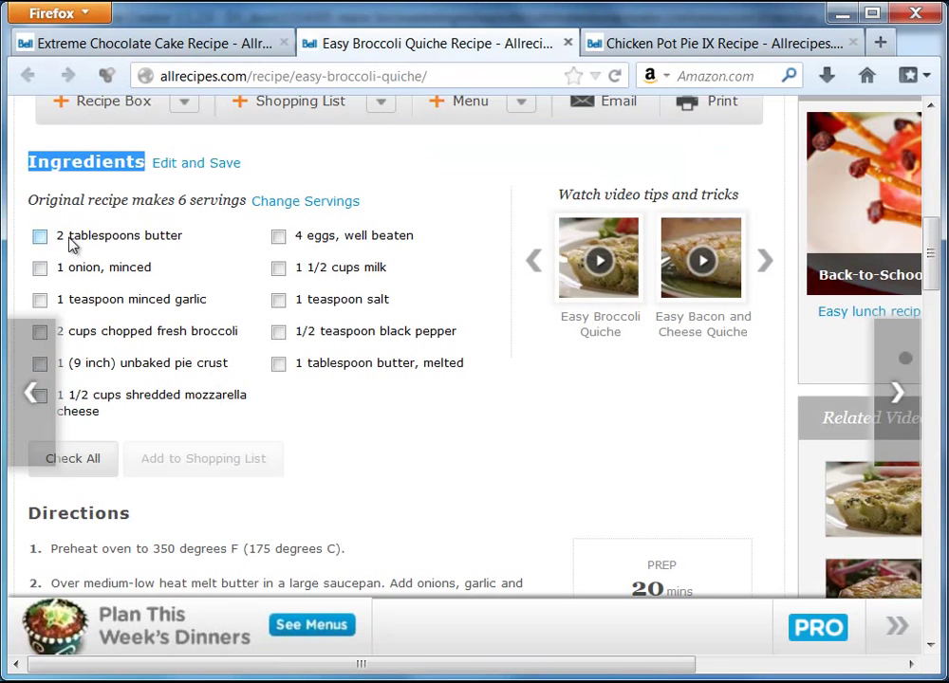
{"action": "left_click", "coordinate": [59, 238]}
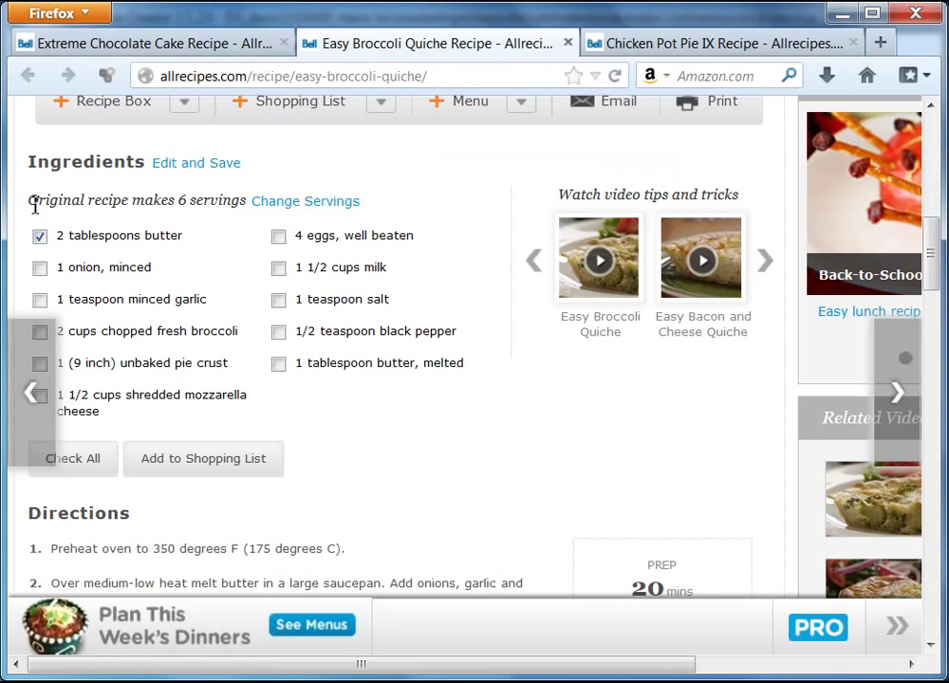
{"action": "left_click_drag", "start_coordinate": [29, 196], "coordinate": [230, 197]}
{"action": "left_click", "coordinate": [176, 235]}
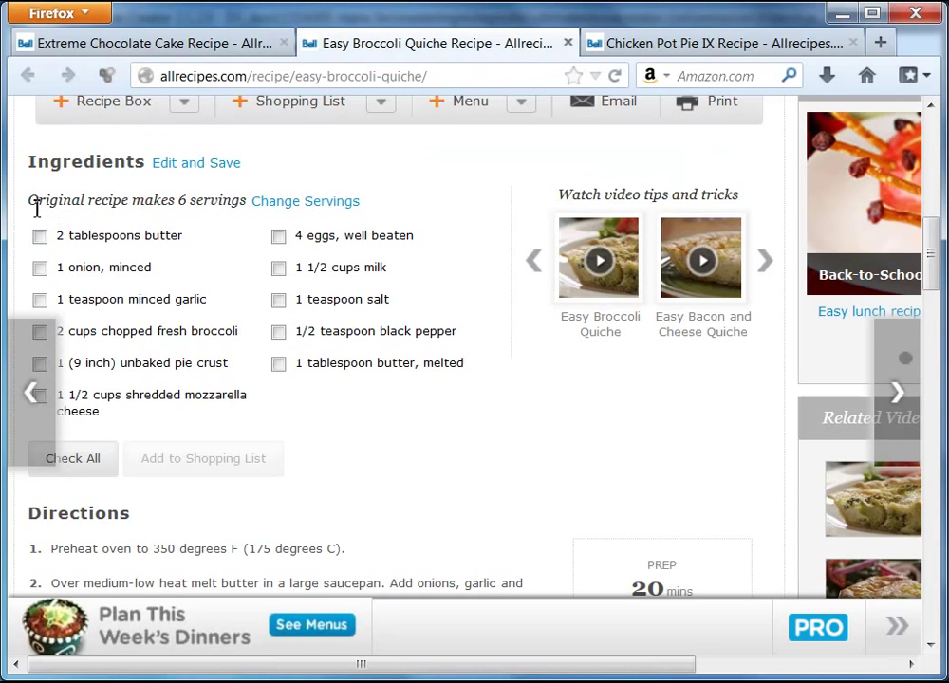
{"action": "left_click_drag", "start_coordinate": [30, 199], "coordinate": [248, 198]}
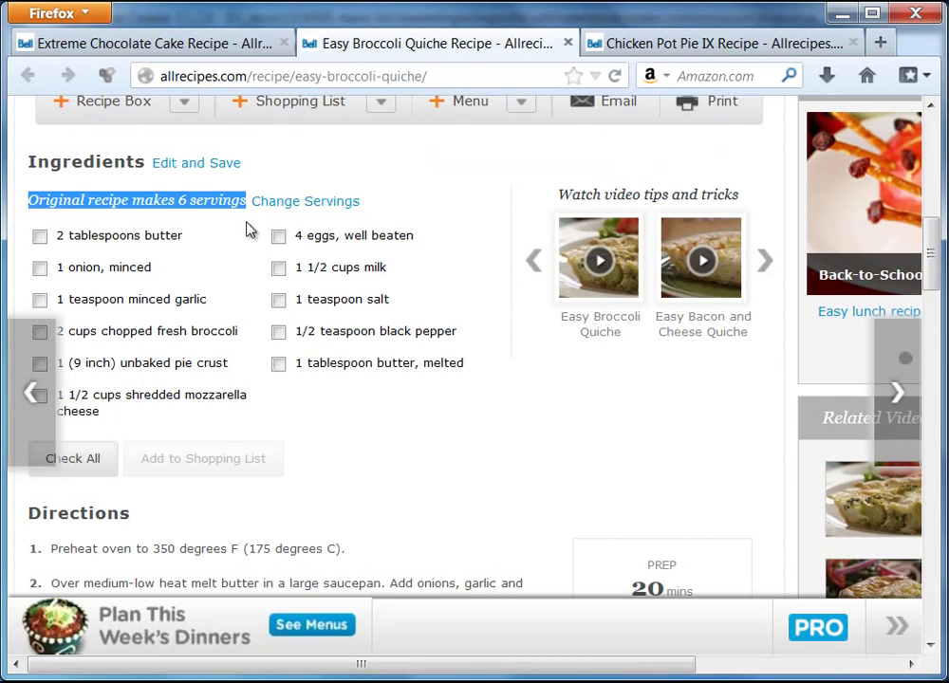
{"action": "key", "text": "alt+Tab"}
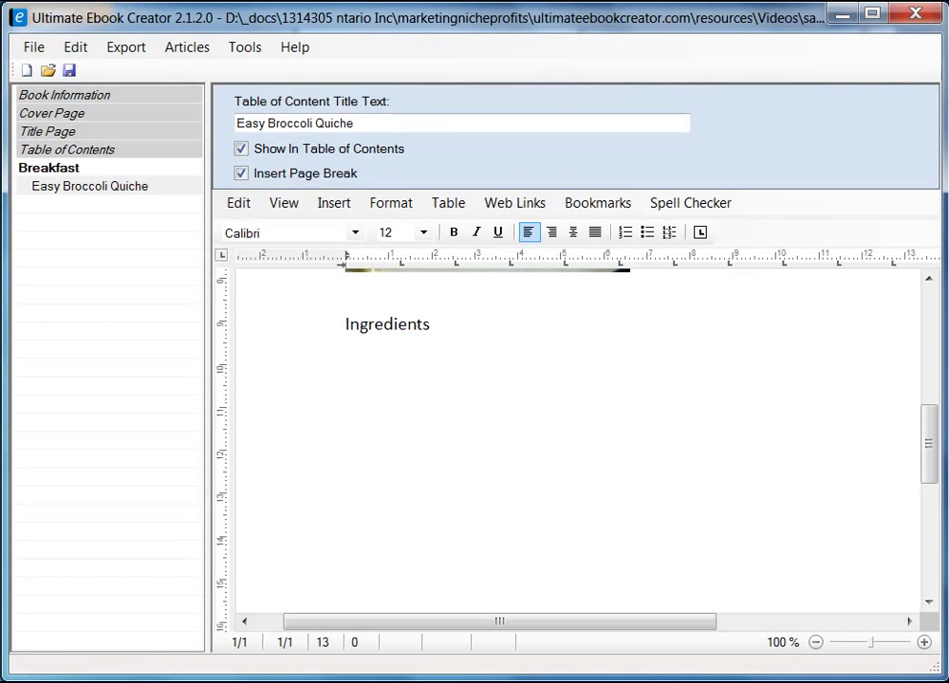
- Paste the servings line under Ingredients, then remove the formatted version and stray blank line
{"action": "key", "text": "ctrl+v"}
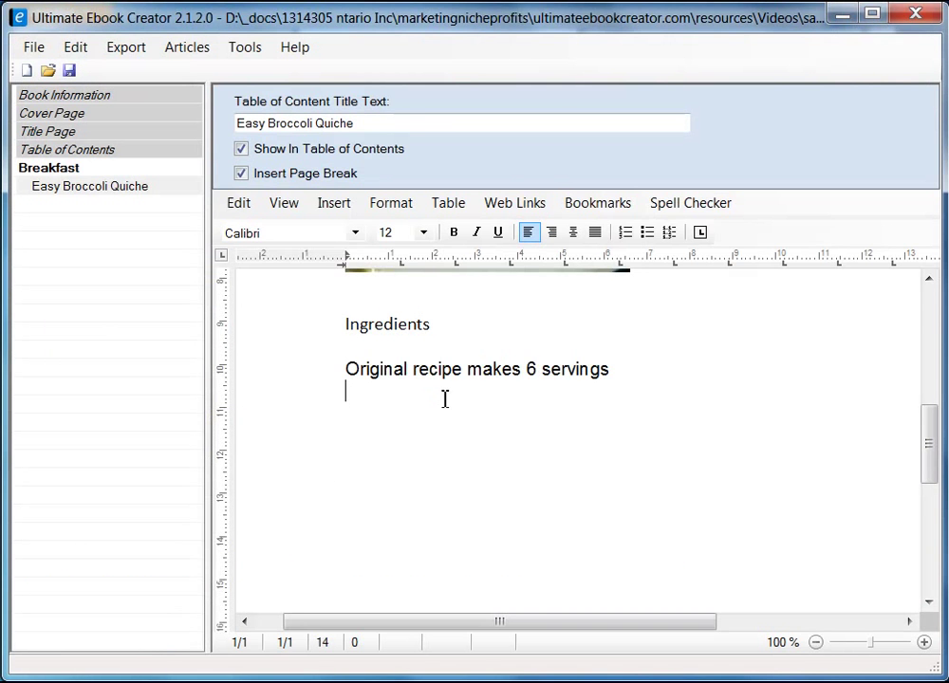
{"action": "key", "text": "Up"}
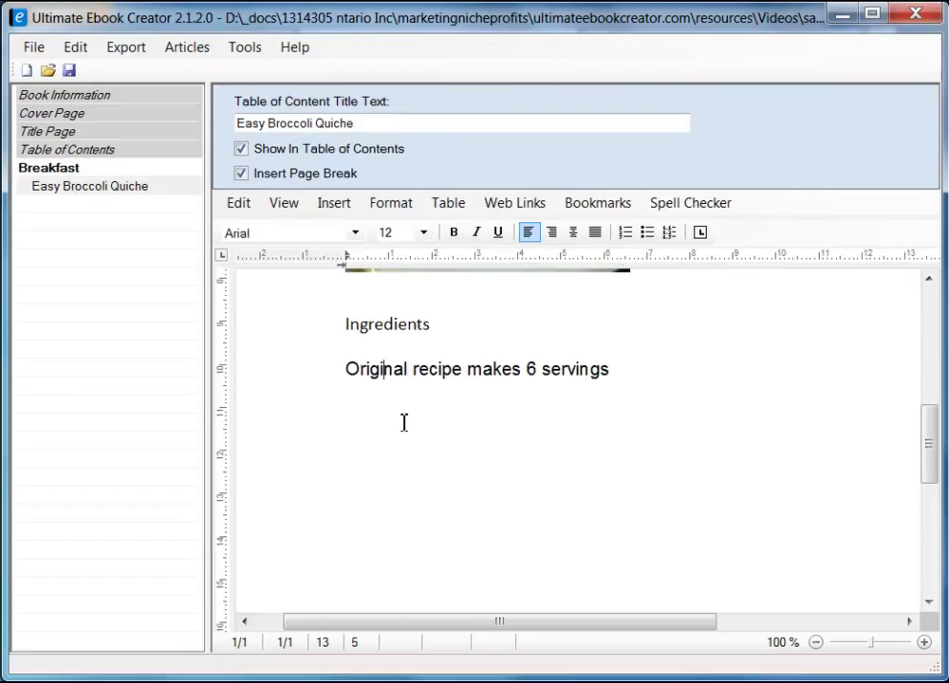
{"action": "key", "text": "BackSpace"}
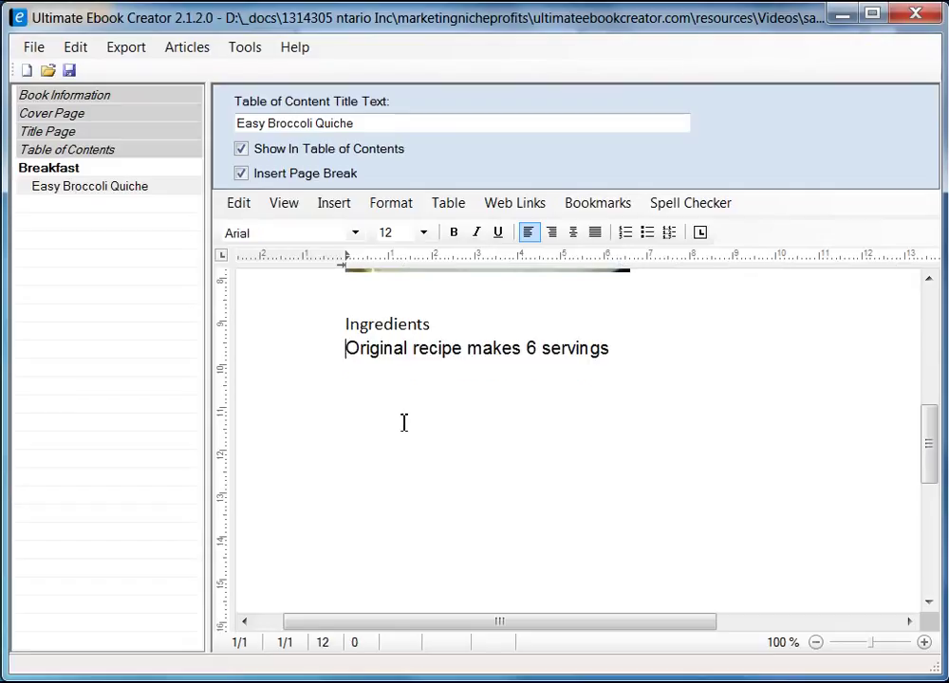
{"action": "triple_click", "coordinate": [624, 352]}
{"action": "key", "text": "ctrl+c"}
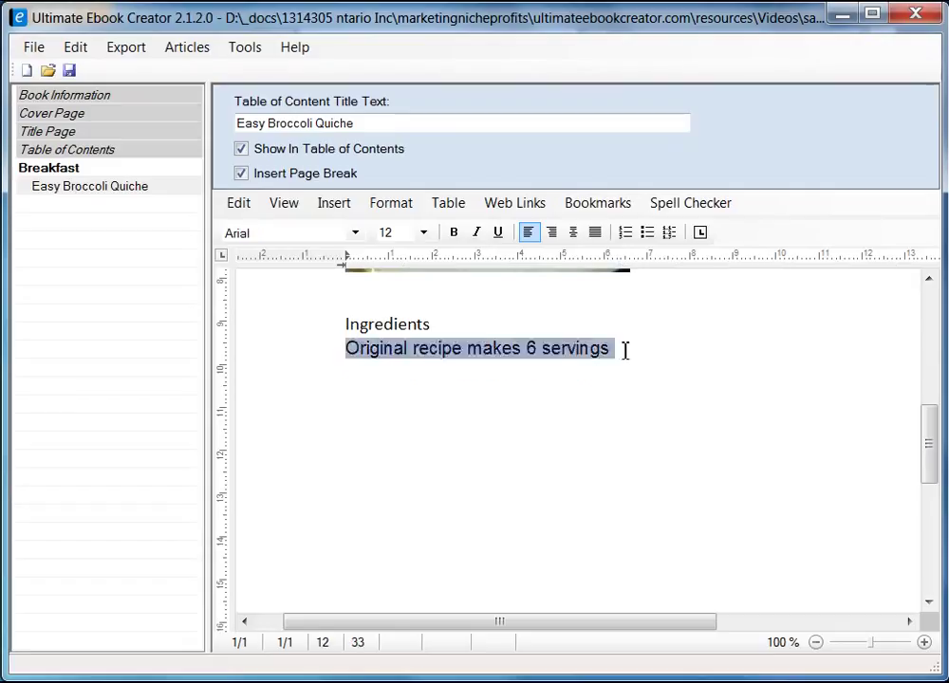
{"action": "key", "text": "Return"}
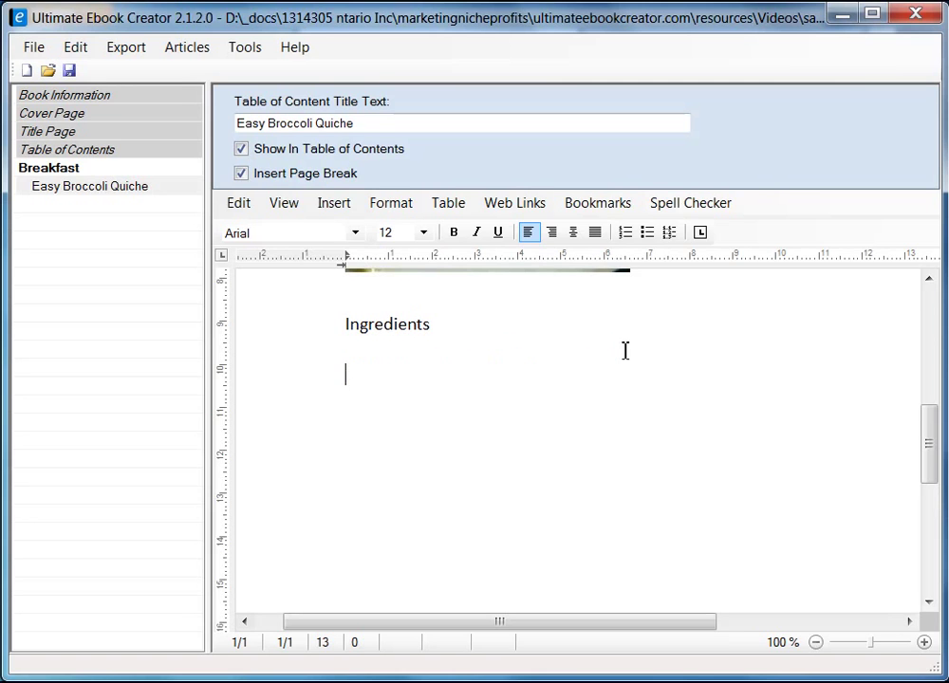
- Paste 'Original recipe makes 6 servings' as unformatted text under Ingredients, with a new line after it
{"action": "left_click", "coordinate": [356, 350]}
{"action": "right_click", "coordinate": [353, 350]}
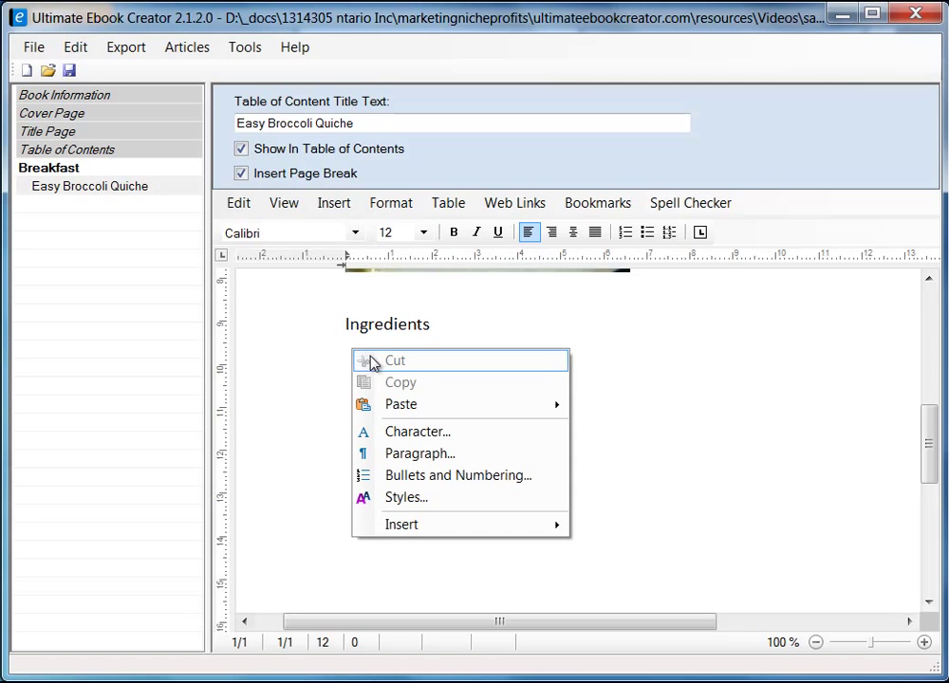
{"action": "mouse_move", "coordinate": [506, 409]}
{"action": "left_click", "coordinate": [634, 429]}
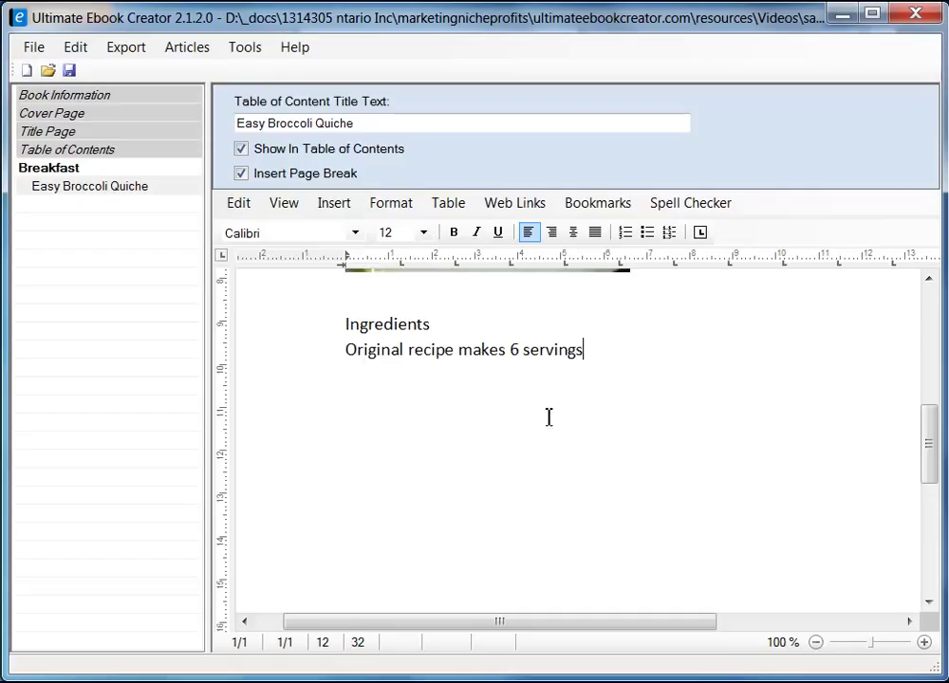
{"action": "key", "text": "Return"}
{"action": "key", "text": "Return"}
- Copy the left column of quiche ingredients from Firefox and paste it as plain text below the servings line
{"action": "key", "text": "alt+Tab"}
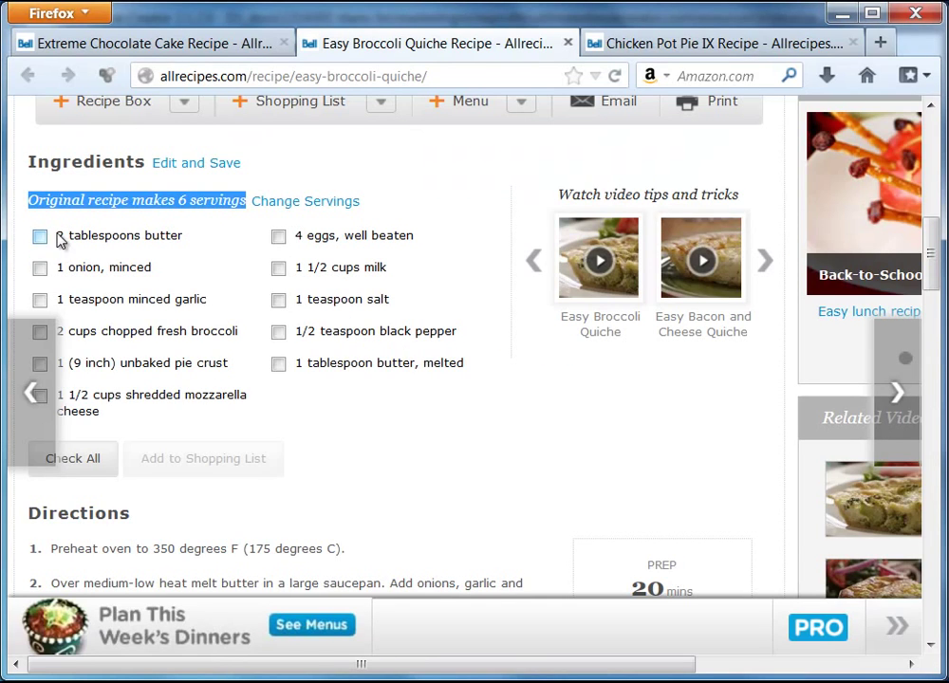
{"action": "left_click_drag", "start_coordinate": [58, 239], "coordinate": [149, 414]}
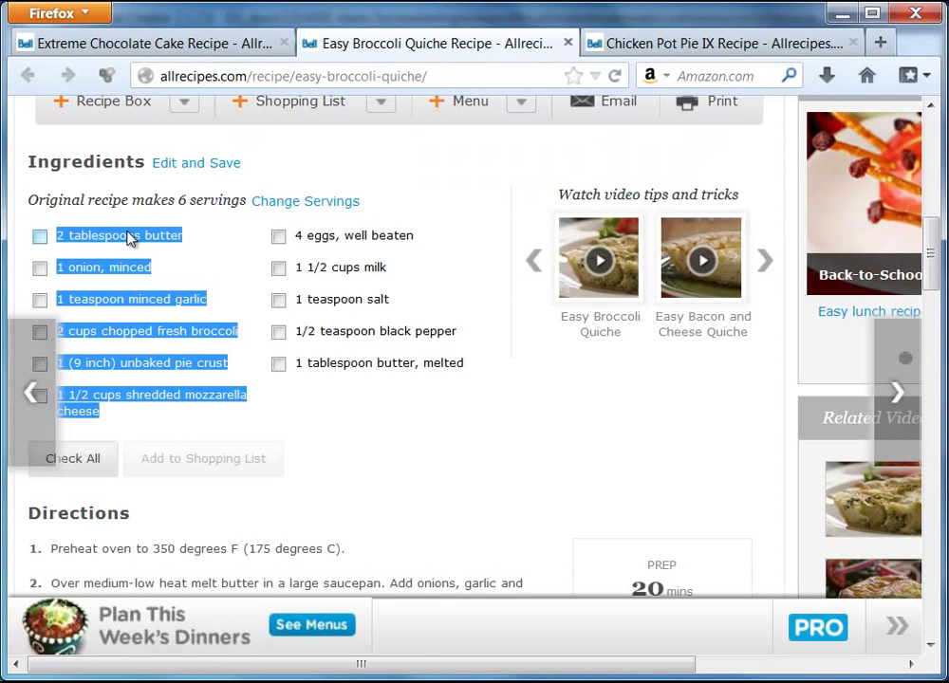
{"action": "right_click", "coordinate": [130, 237]}
{"action": "left_click", "coordinate": [176, 248]}
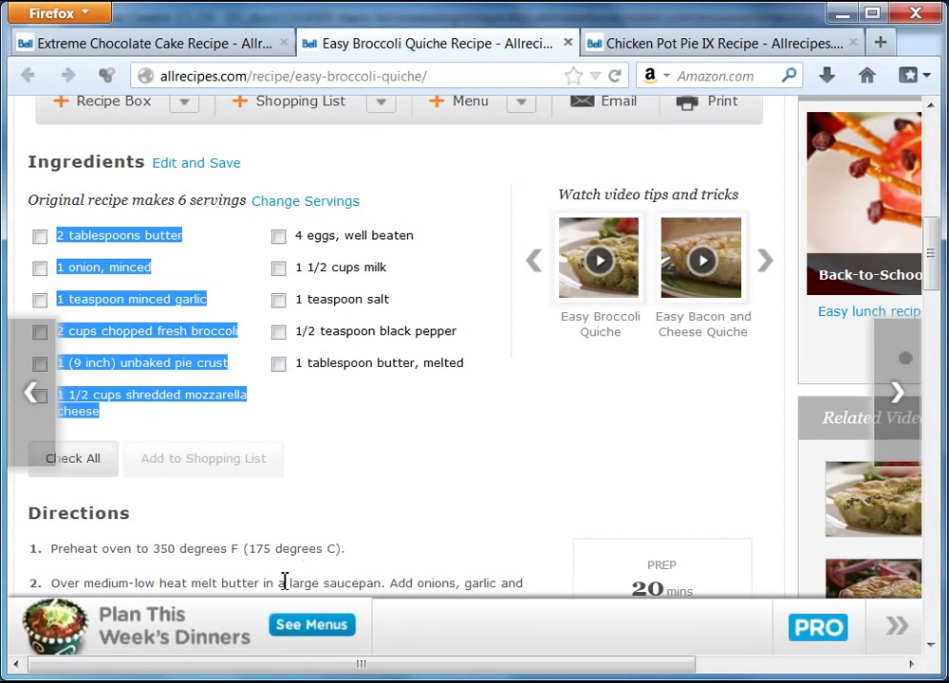
{"action": "key", "text": "alt+Tab"}
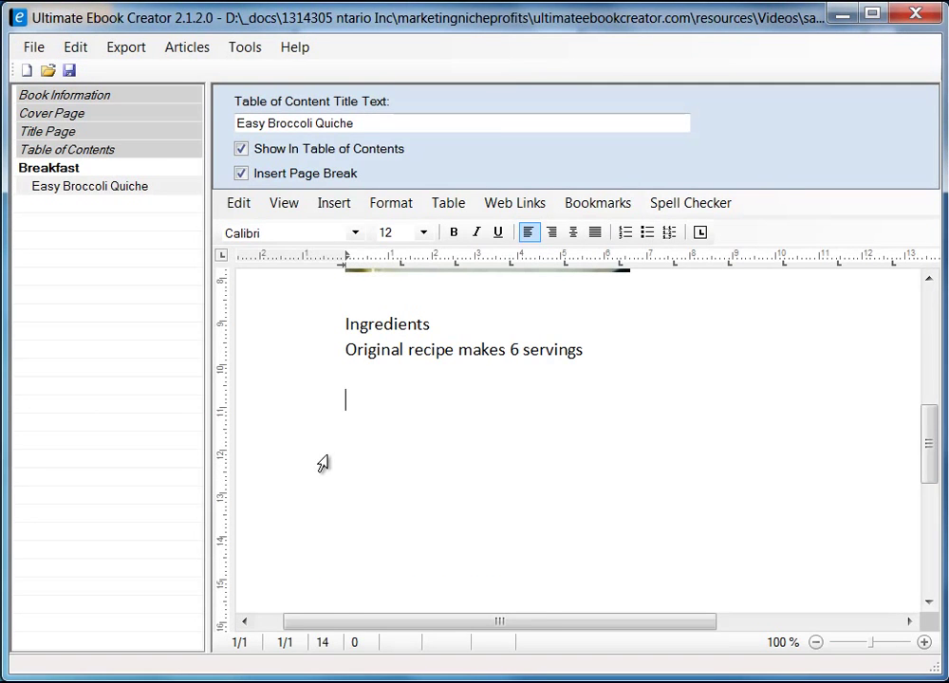
{"action": "right_click", "coordinate": [328, 436]}
{"action": "left_click", "coordinate": [385, 400]}
{"action": "right_click", "coordinate": [385, 400]}
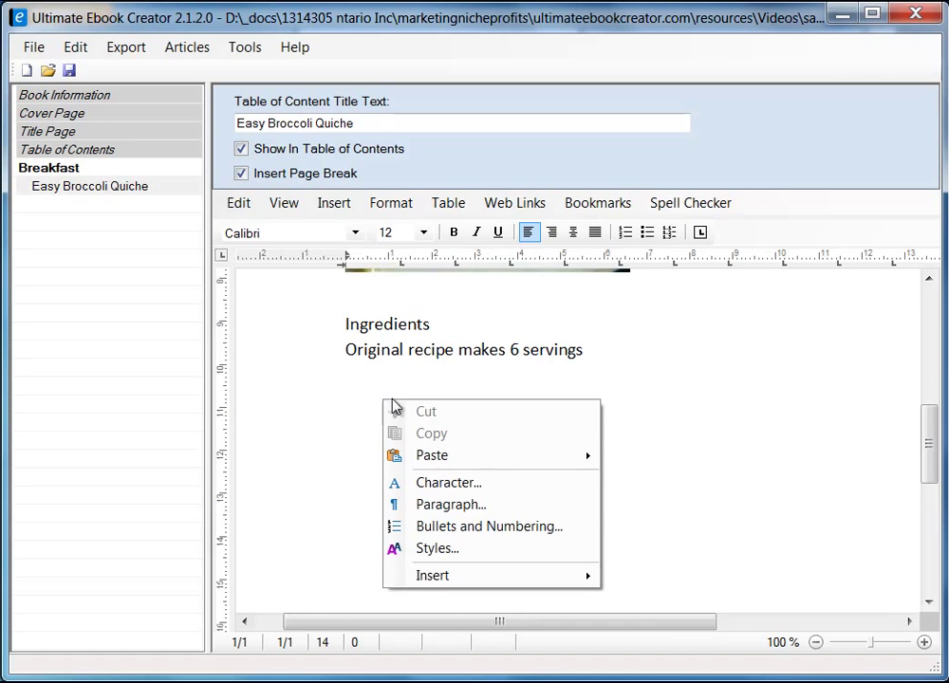
{"action": "mouse_move", "coordinate": [518, 456]}
{"action": "left_click", "coordinate": [744, 481]}
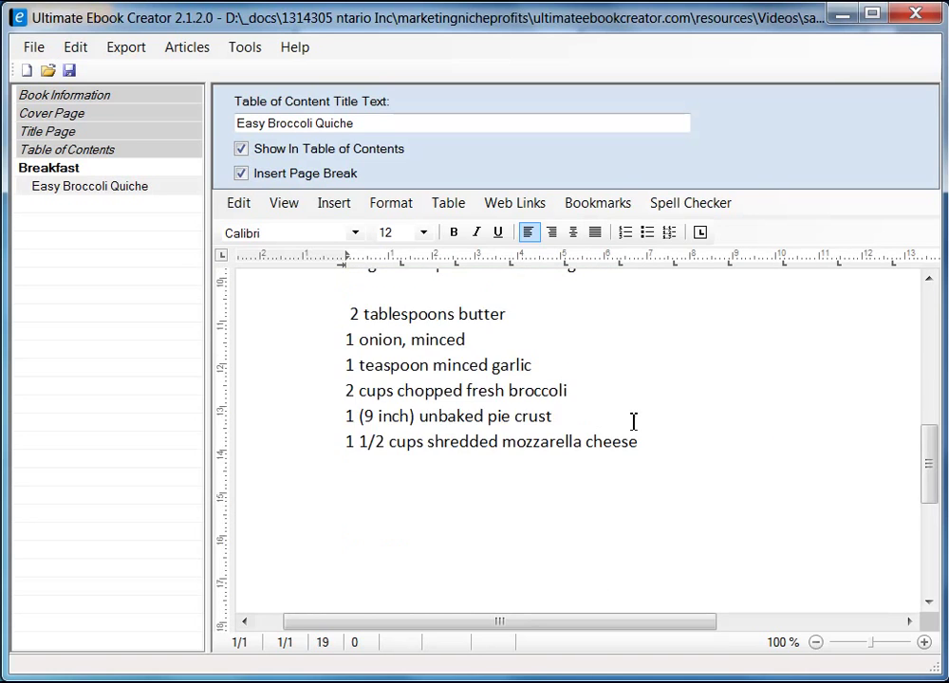
{"action": "scroll", "coordinate": [664, 436], "scroll_direction": "up", "scroll_amount": 2}
{"action": "scroll", "coordinate": [695, 454], "scroll_direction": "down", "scroll_amount": 1}
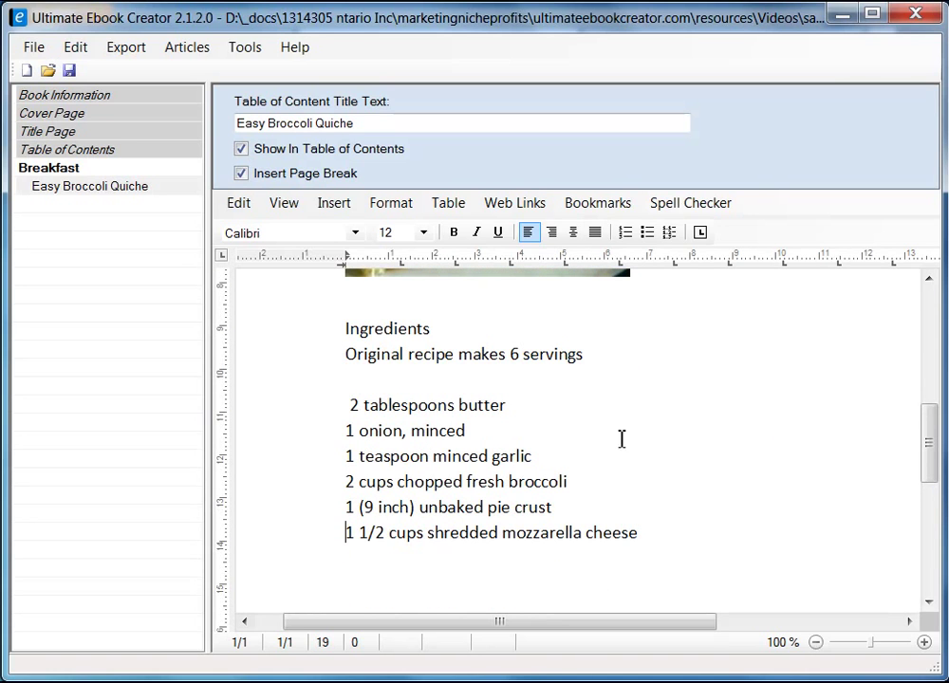
{"action": "left_click", "coordinate": [350, 405]}
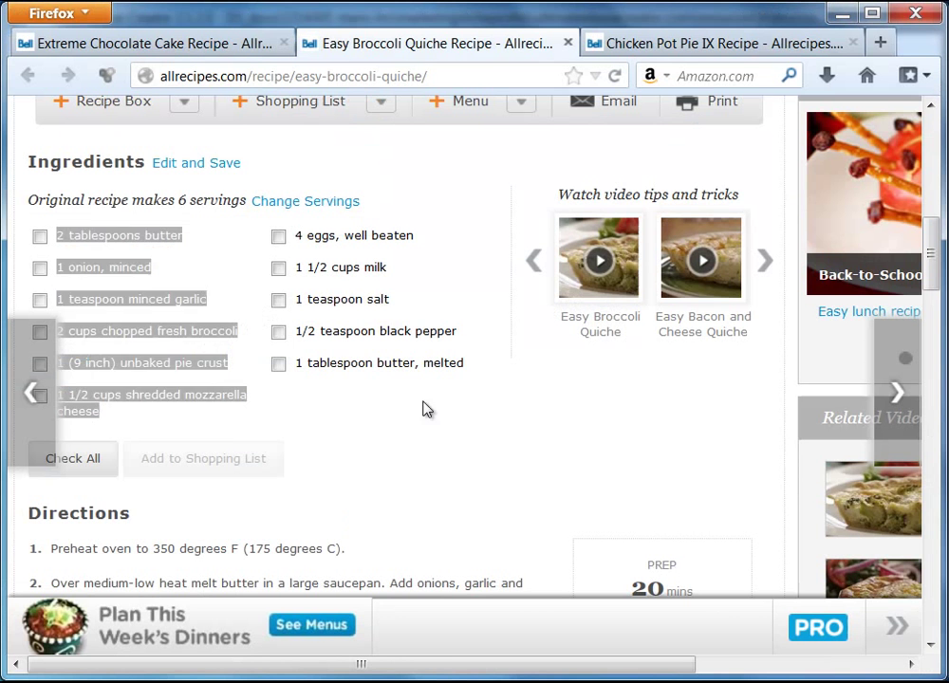
- Paste the right-column ingredients as plain text after the mozzarella line, ending with '1 tablespoon butter, melted'
{"action": "key", "text": "alt+Tab"}
{"action": "left_click_drag", "start_coordinate": [298, 236], "coordinate": [449, 364]}
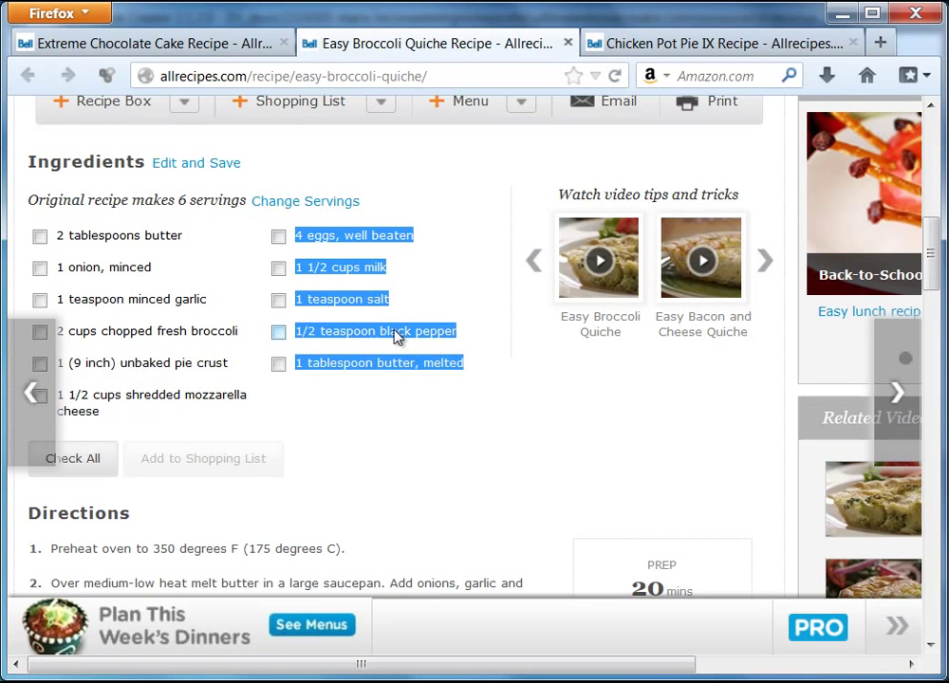
{"action": "right_click", "coordinate": [437, 338]}
{"action": "left_click", "coordinate": [444, 345]}
{"action": "key", "text": "alt+Tab"}
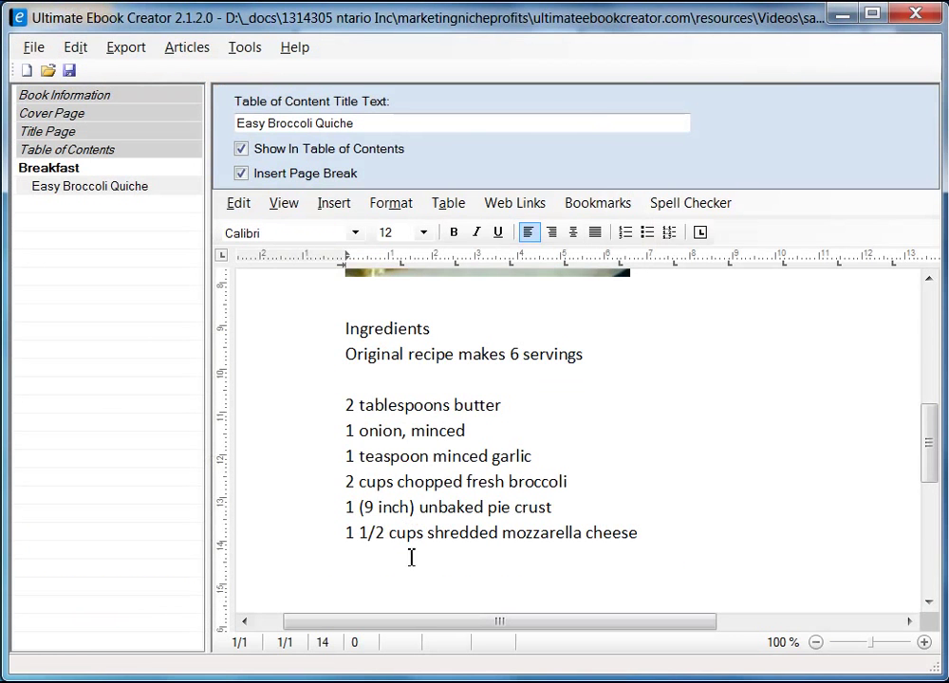
{"action": "left_click", "coordinate": [684, 528]}
{"action": "scroll", "coordinate": [695, 528], "scroll_direction": "down", "scroll_amount": 3}
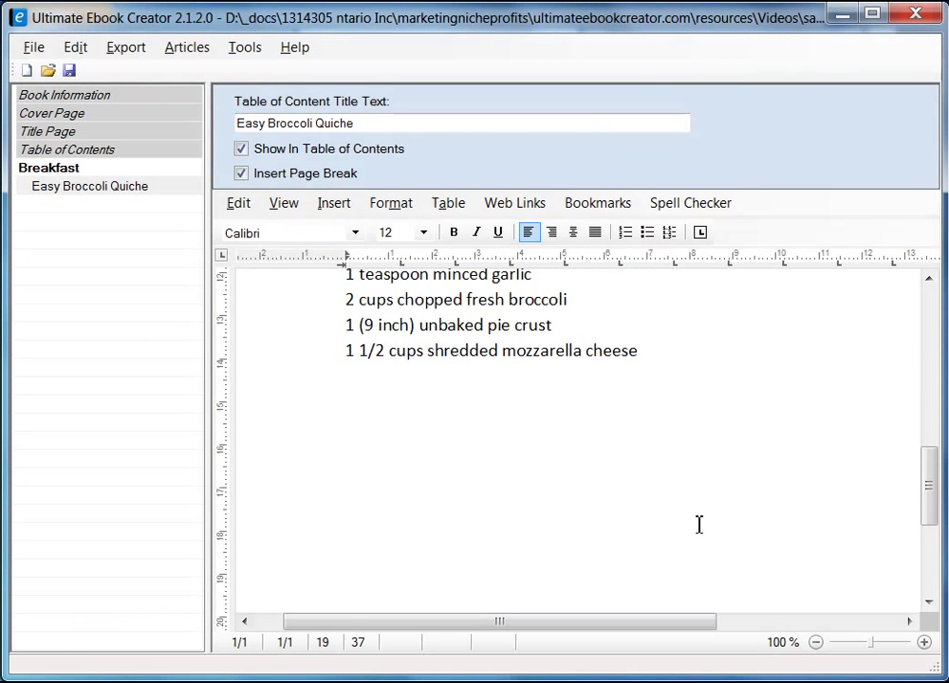
{"action": "key", "text": "Return"}
{"action": "right_click", "coordinate": [363, 380]}
{"action": "mouse_move", "coordinate": [500, 438]}
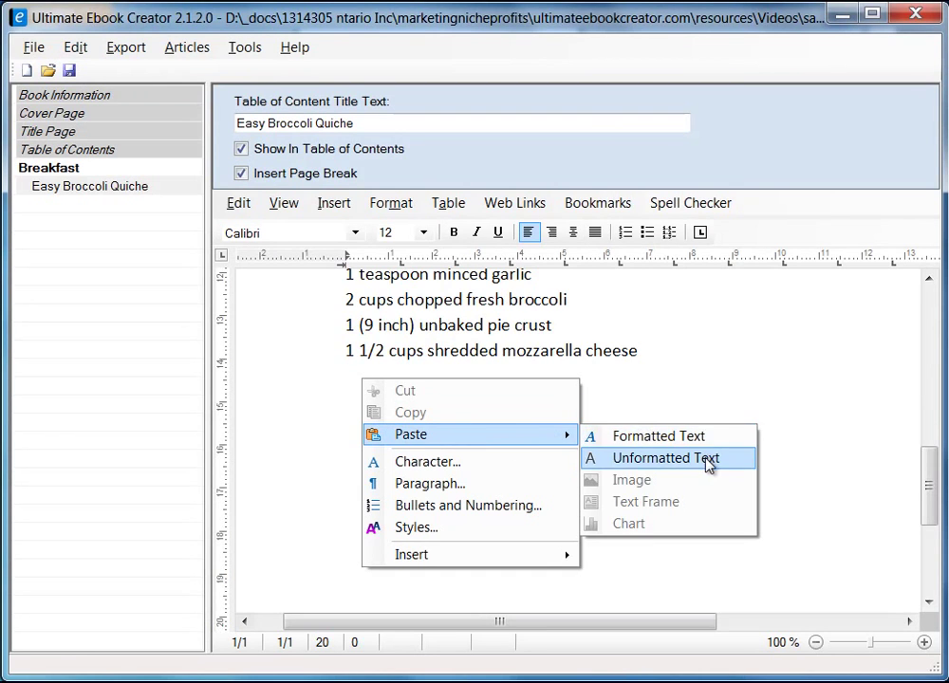
{"action": "left_click", "coordinate": [707, 459]}
{"action": "scroll", "coordinate": [525, 447], "scroll_direction": "up", "scroll_amount": 10}
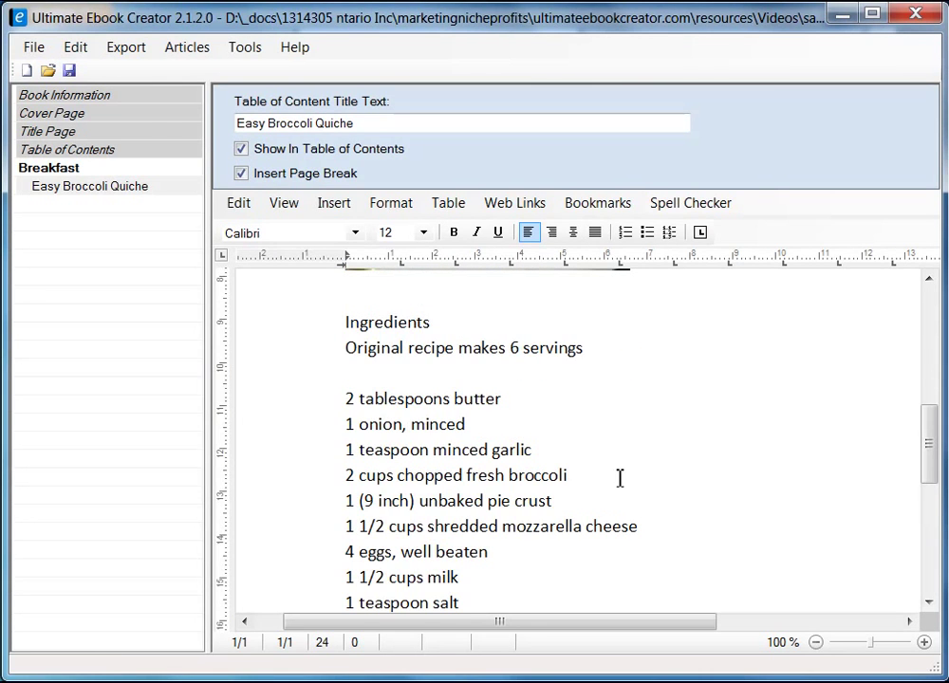
{"action": "scroll", "coordinate": [620, 478], "scroll_direction": "down", "scroll_amount": 1}
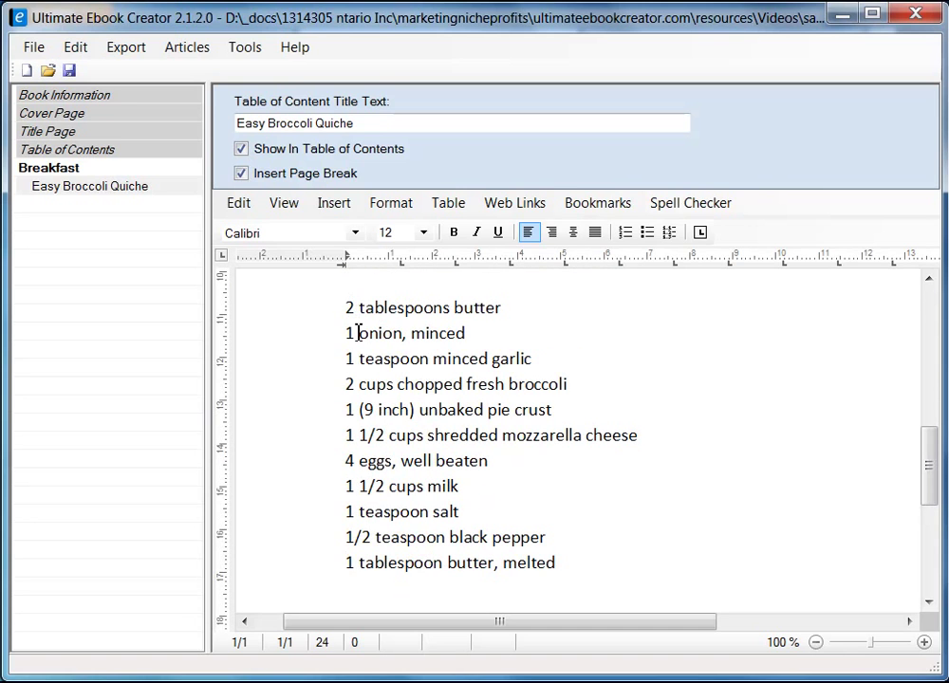
- Toggle the quiche page to Draft view and back to Page Layout, placing the cursor below the last ingredient
{"action": "mouse_move", "coordinate": [934, 458]}
{"action": "left_mouse_down"}
{"action": "mouse_move", "coordinate": [933, 555]}
{"action": "mouse_move", "coordinate": [932, 303]}
{"action": "mouse_move", "coordinate": [942, 548]}
{"action": "mouse_move", "coordinate": [934, 322]}
{"action": "mouse_move", "coordinate": [937, 445]}
{"action": "left_mouse_up"}
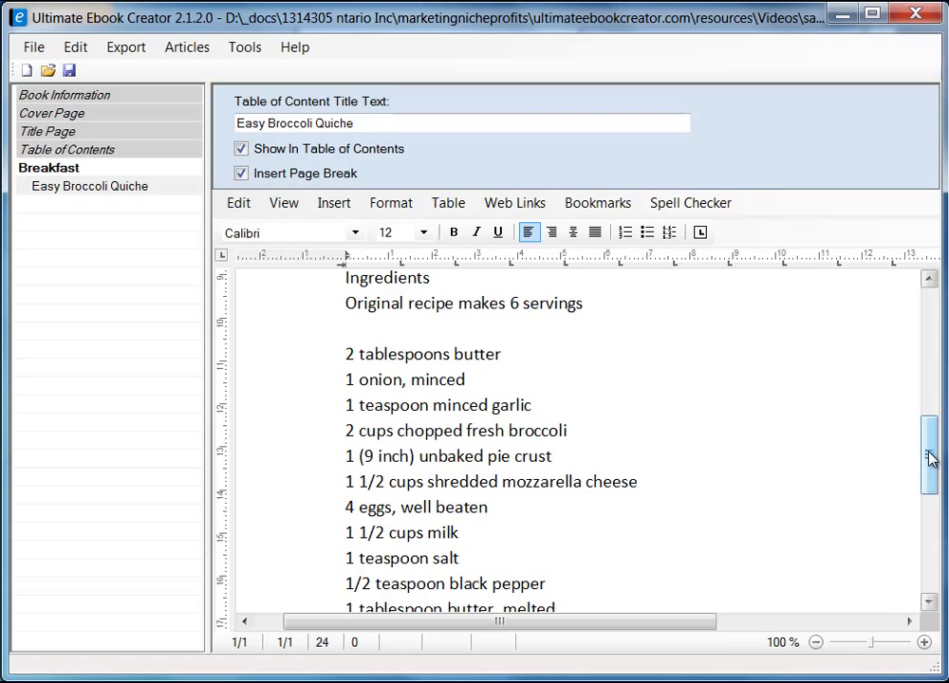
{"action": "left_click_drag", "start_coordinate": [931, 453], "coordinate": [928, 339]}
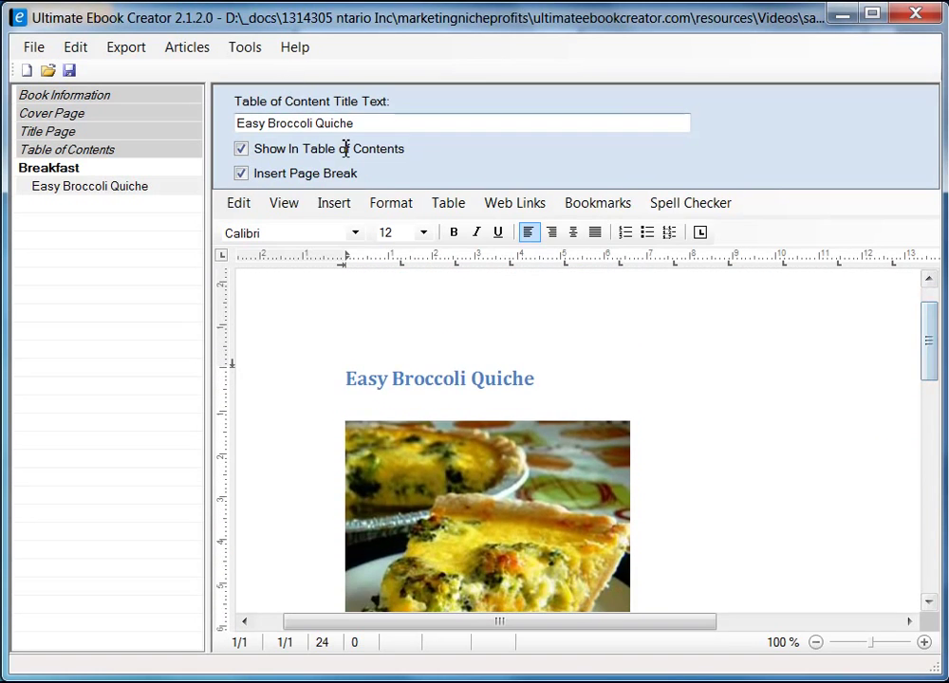
{"action": "left_click", "coordinate": [289, 206]}
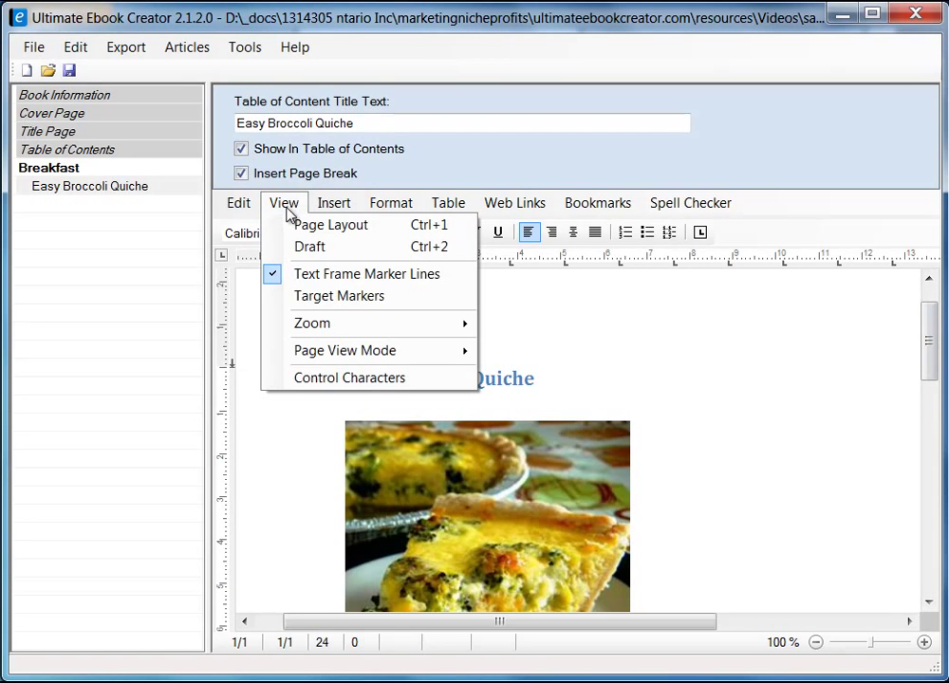
{"action": "left_click", "coordinate": [328, 249]}
{"action": "left_click_drag", "start_coordinate": [929, 474], "coordinate": [917, 356]}
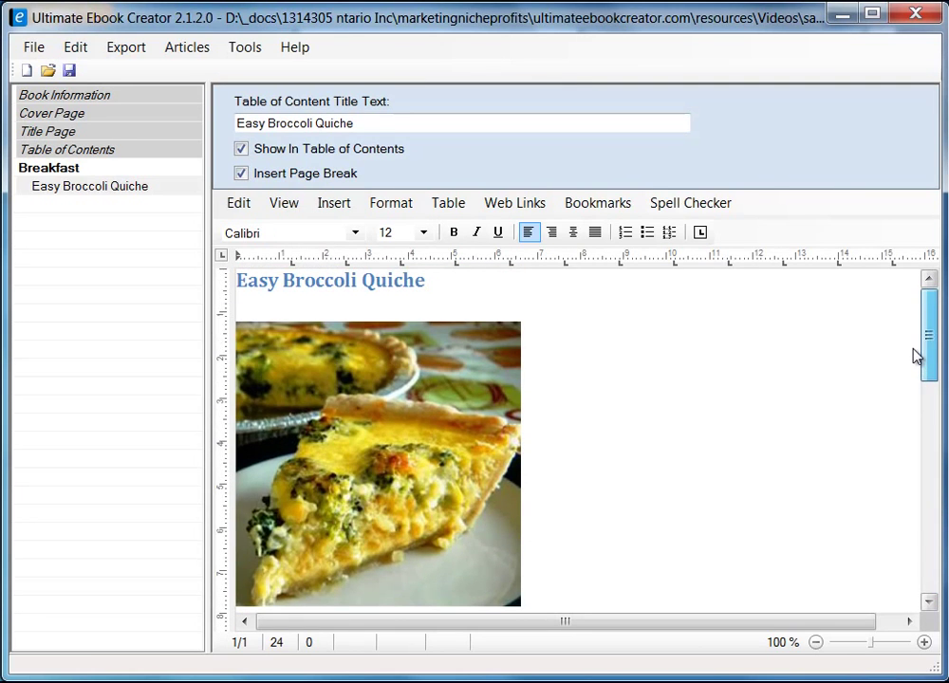
{"action": "left_click", "coordinate": [292, 206]}
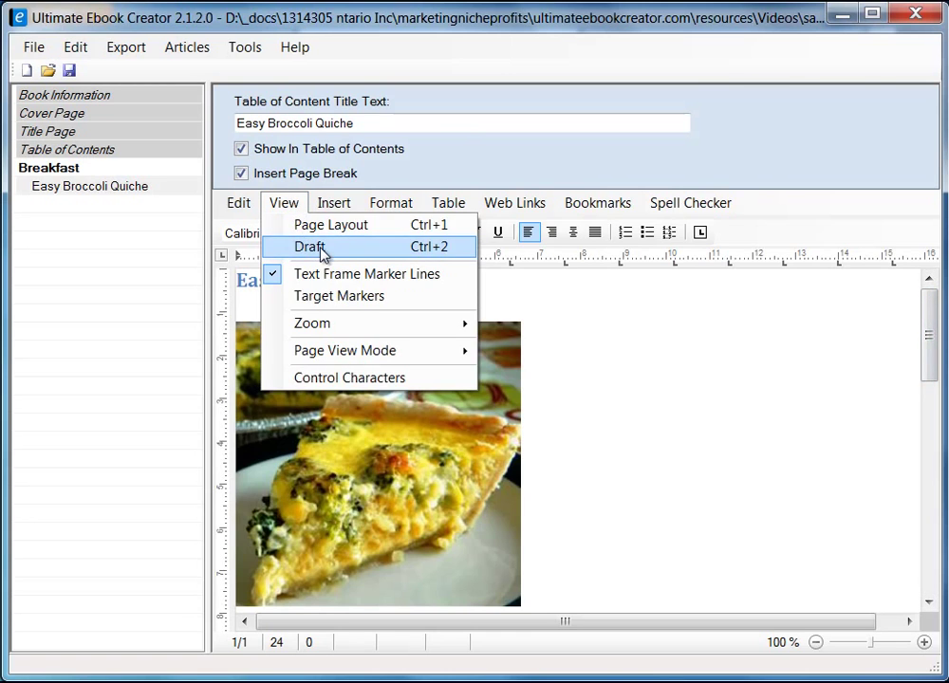
{"action": "left_click", "coordinate": [325, 226]}
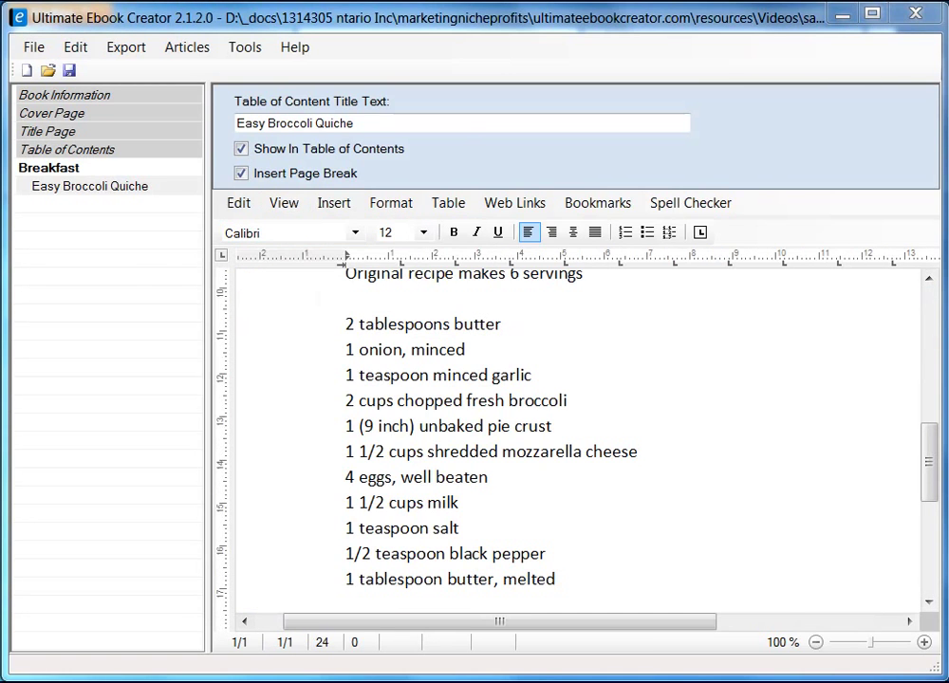
{"action": "left_click_drag", "start_coordinate": [929, 447], "coordinate": [927, 491]}
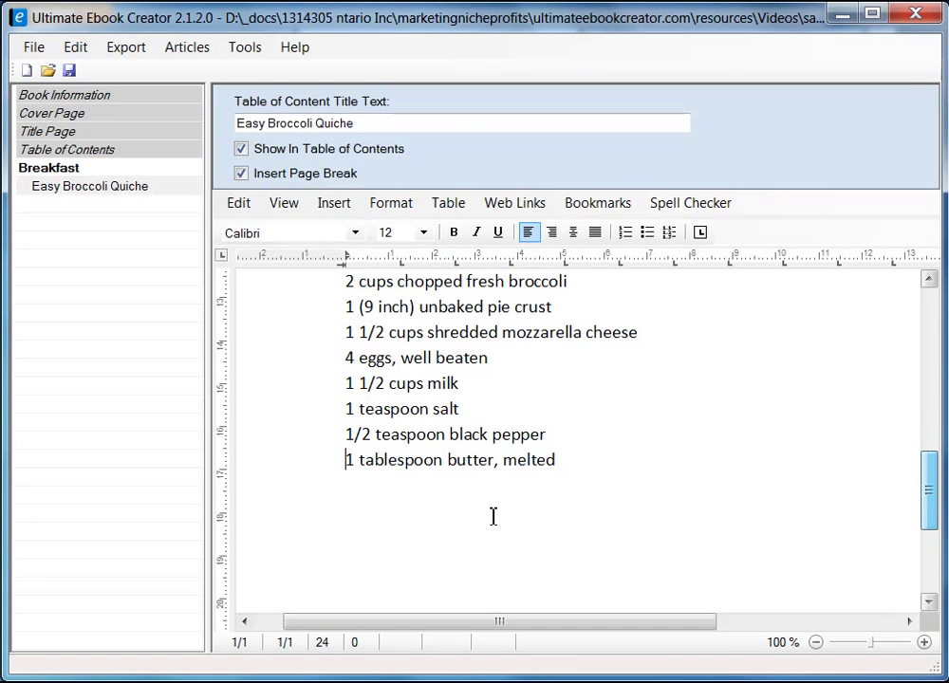
{"action": "left_click", "coordinate": [382, 519]}
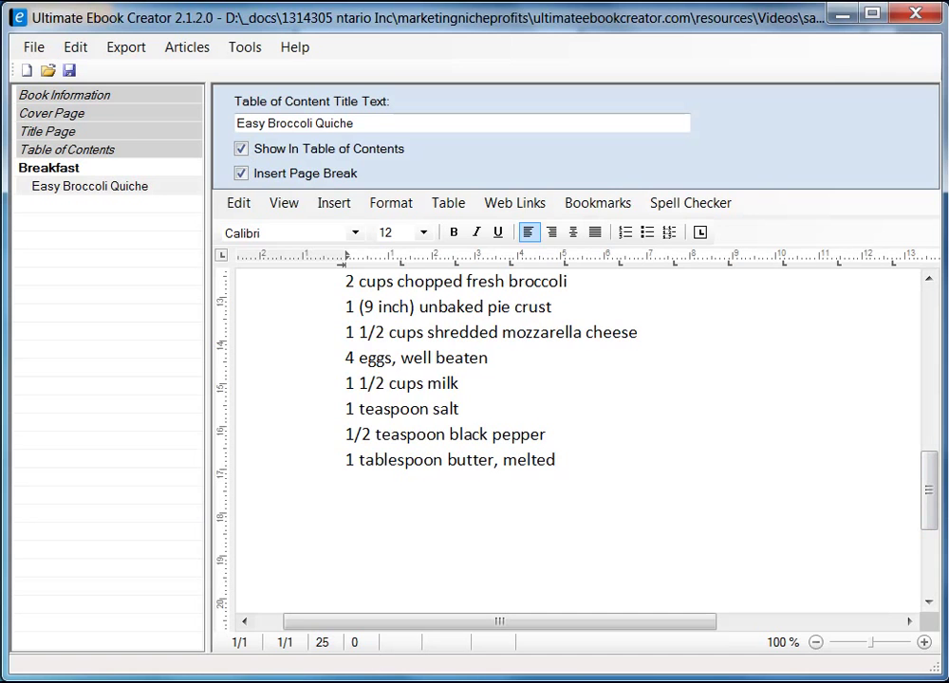
{"action": "key", "text": "alt+Tab"}
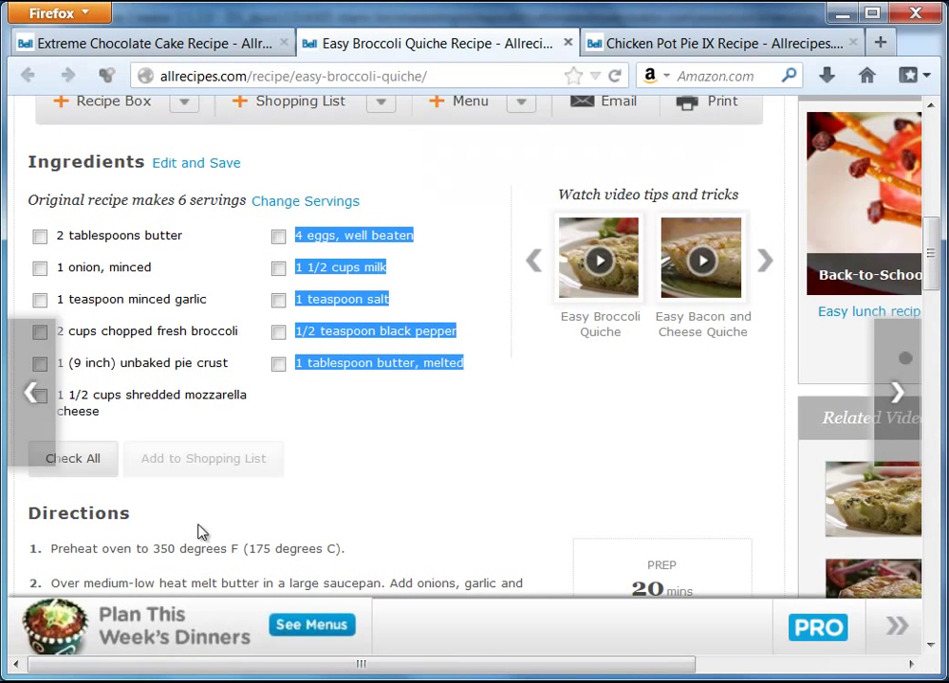
- Copy the Directions heading and its four steps from Firefox and paste them as plain text below the ingredients
{"action": "left_click_drag", "start_coordinate": [934, 276], "coordinate": [935, 326]}
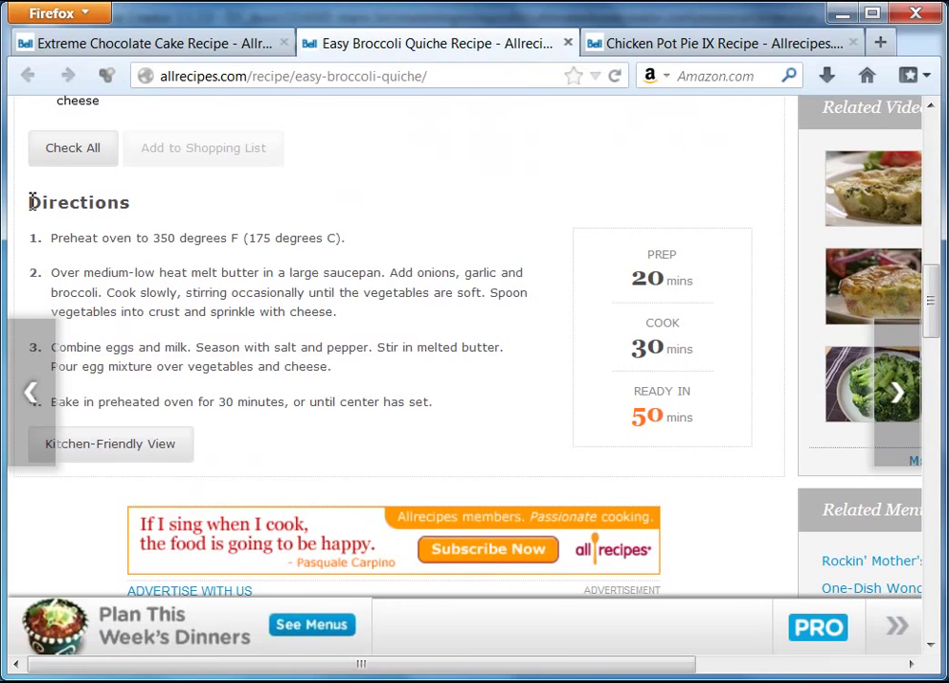
{"action": "left_click_drag", "start_coordinate": [29, 202], "coordinate": [435, 415]}
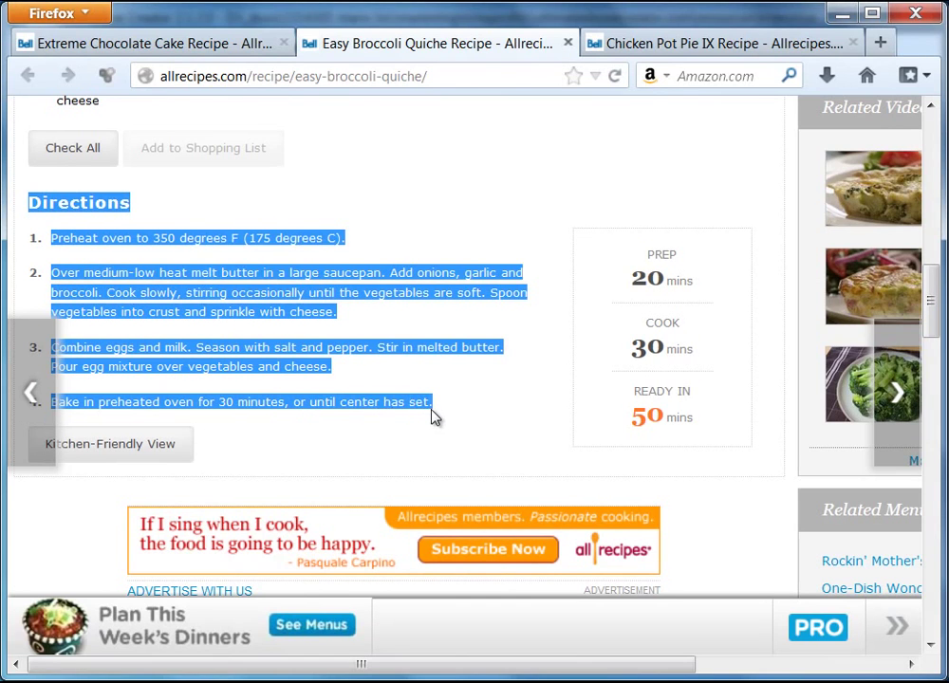
{"action": "right_click", "coordinate": [302, 245]}
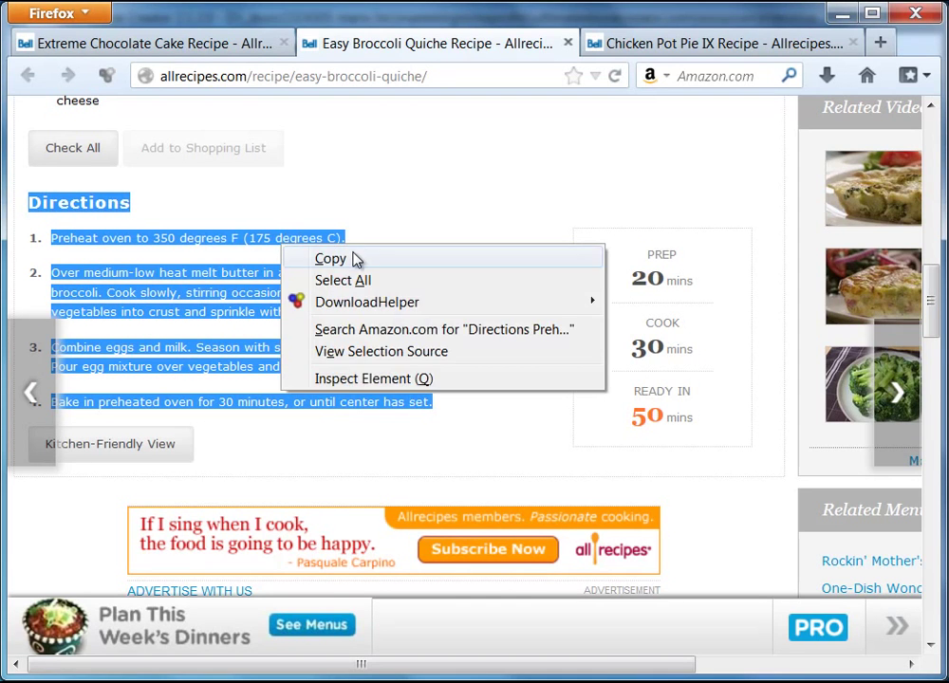
{"action": "left_click", "coordinate": [353, 259]}
{"action": "key", "text": "alt+Tab"}
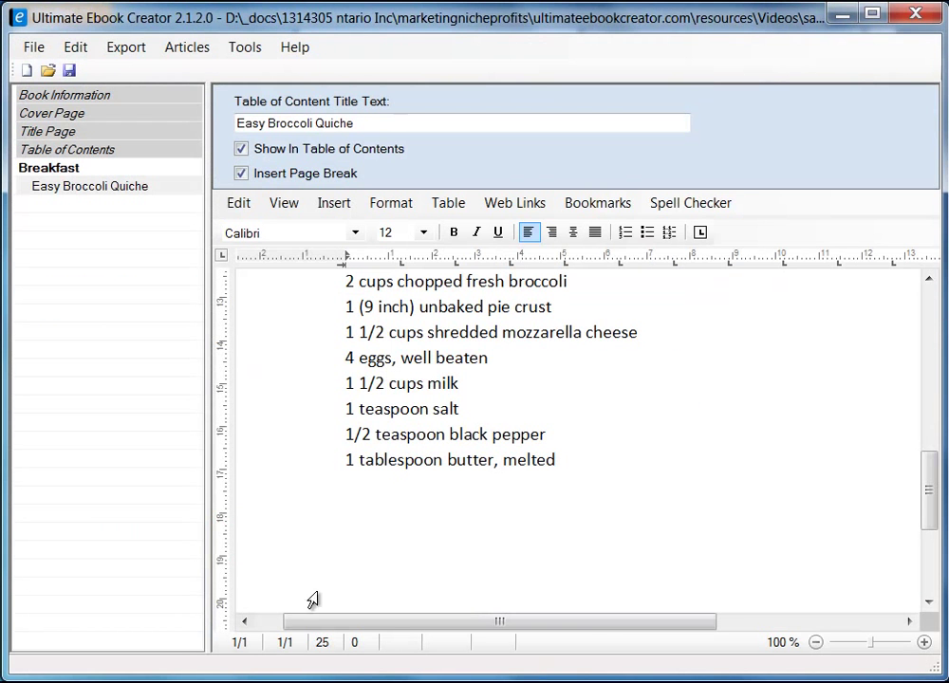
{"action": "right_click", "coordinate": [368, 520]}
{"action": "mouse_move", "coordinate": [509, 576]}
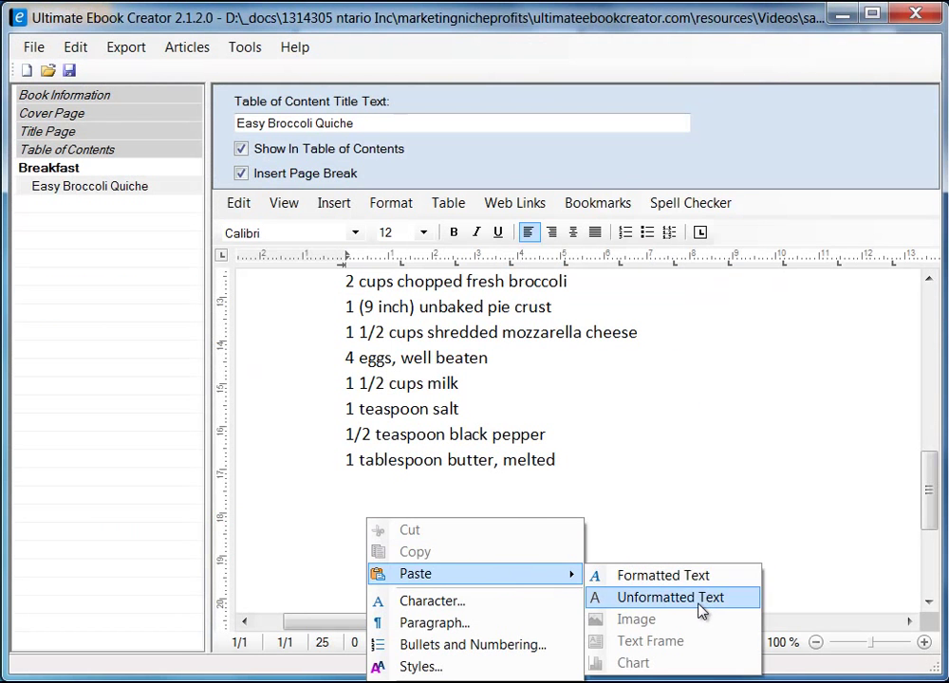
{"action": "left_click", "coordinate": [702, 610]}
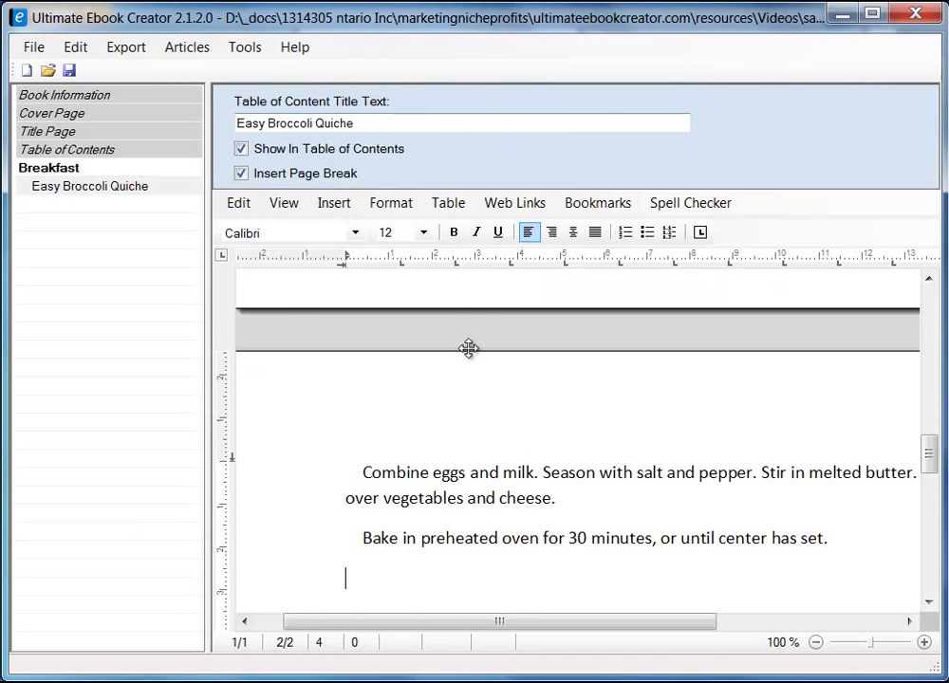
- Narrow the chapter list panel to widen the editor and switch the page to Draft view
{"action": "left_click_drag", "start_coordinate": [208, 395], "coordinate": [45, 416]}
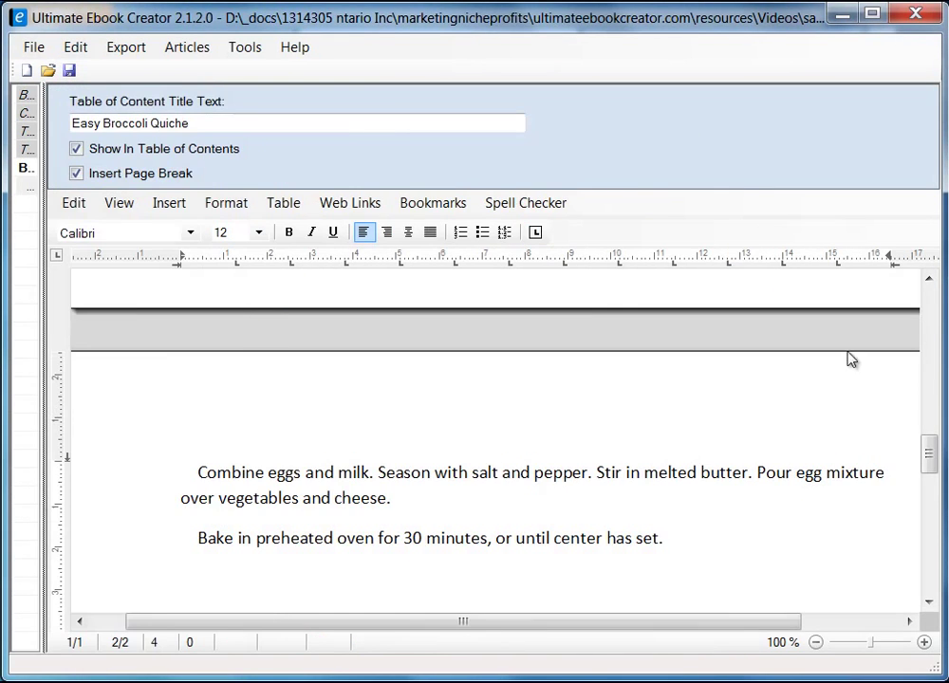
{"action": "mouse_move", "coordinate": [932, 451]}
{"action": "left_mouse_down"}
{"action": "mouse_move", "coordinate": [933, 419]}
{"action": "mouse_move", "coordinate": [931, 428]}
{"action": "left_mouse_up"}
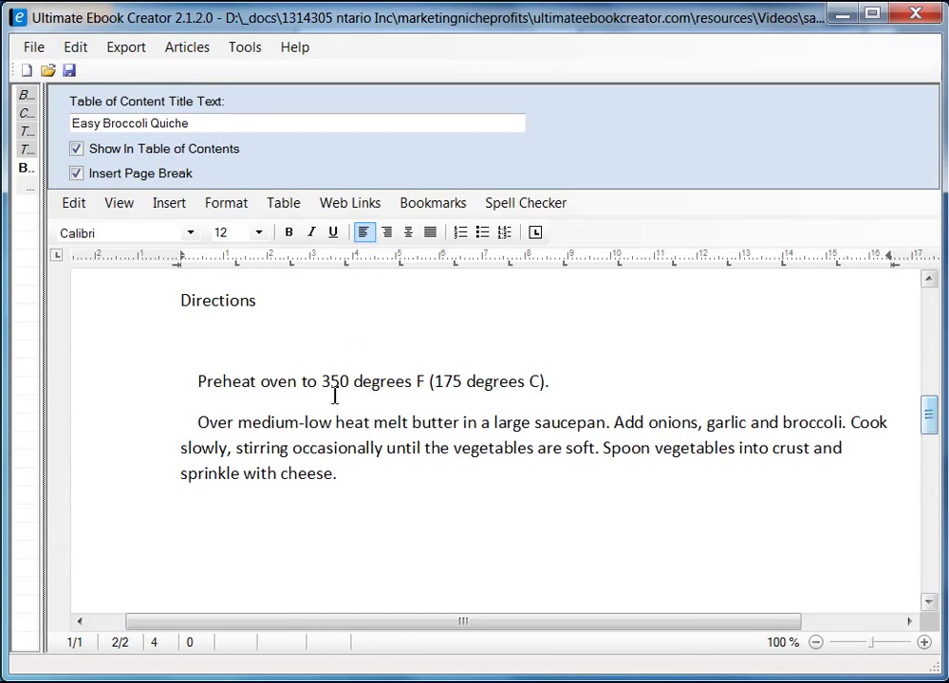
{"action": "left_click", "coordinate": [119, 204]}
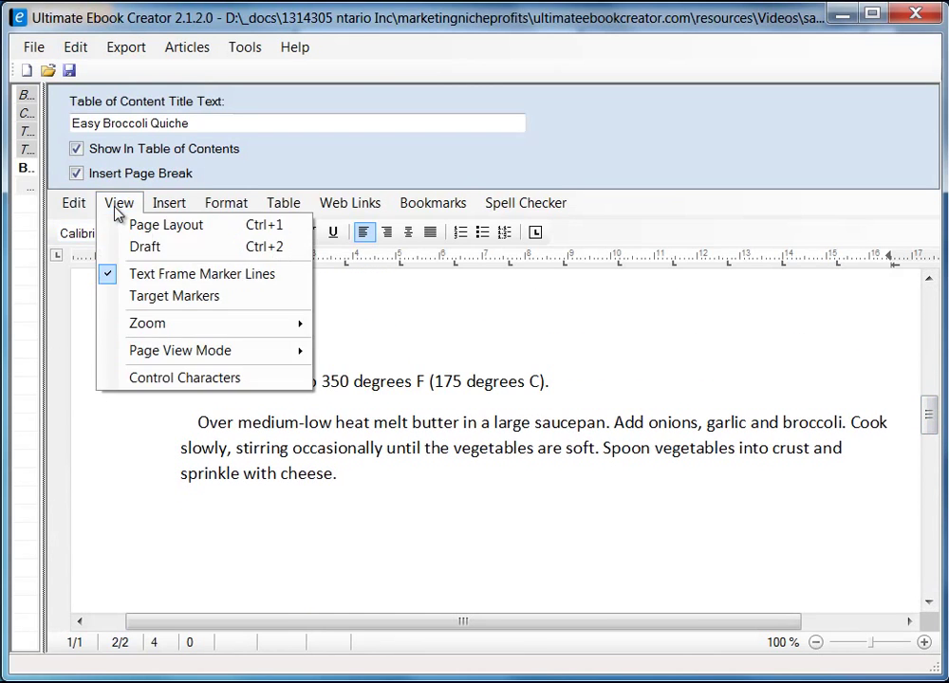
{"action": "left_click", "coordinate": [157, 247]}
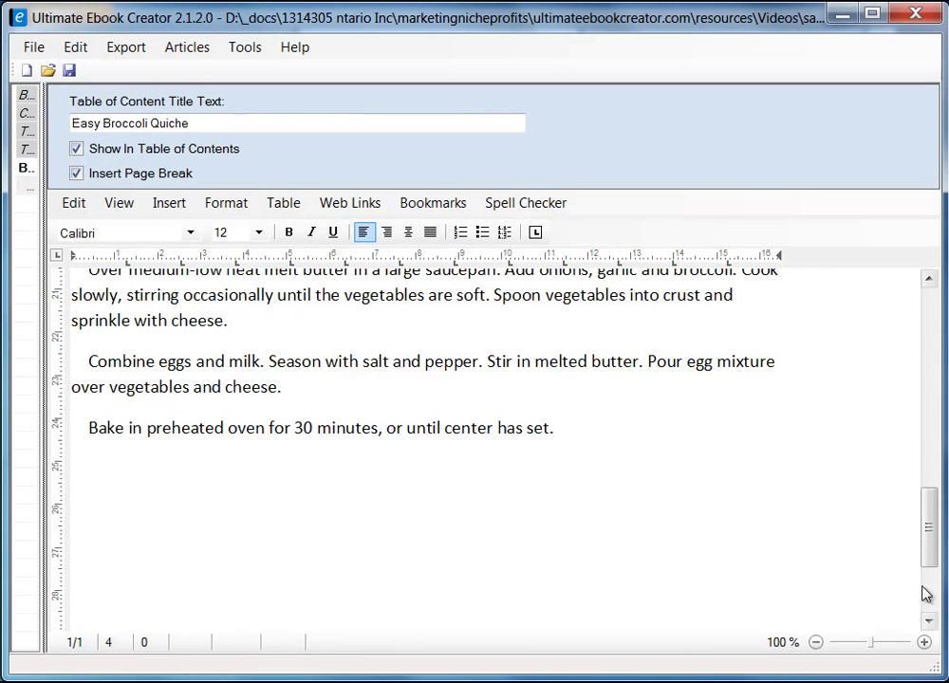
{"action": "left_click_drag", "start_coordinate": [925, 545], "coordinate": [928, 500]}
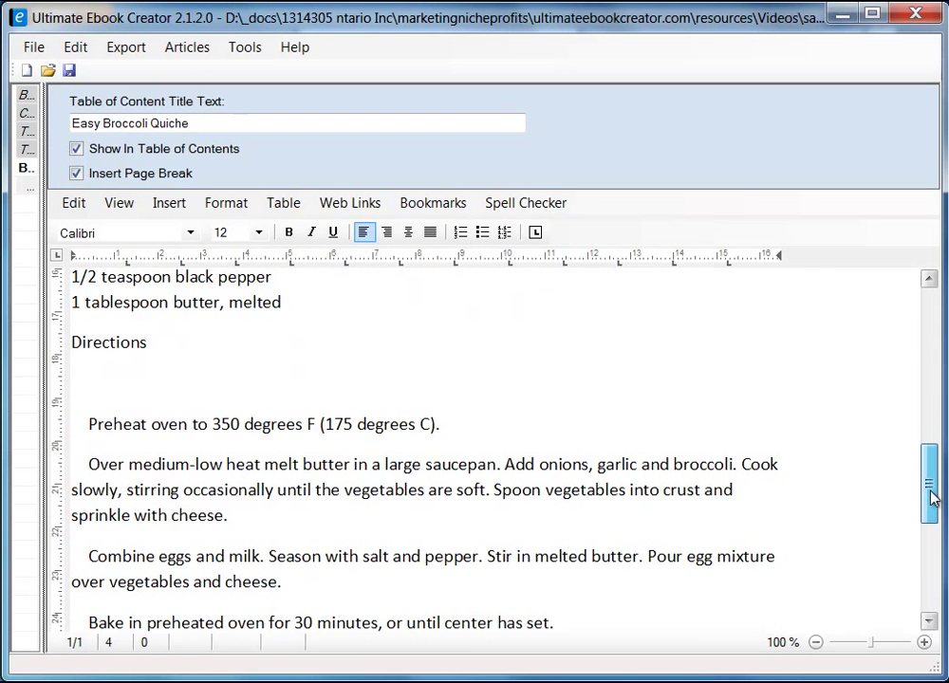
- Remove the blank line and leading indents so each Directions paragraph starts flush left
{"action": "left_click", "coordinate": [86, 353]}
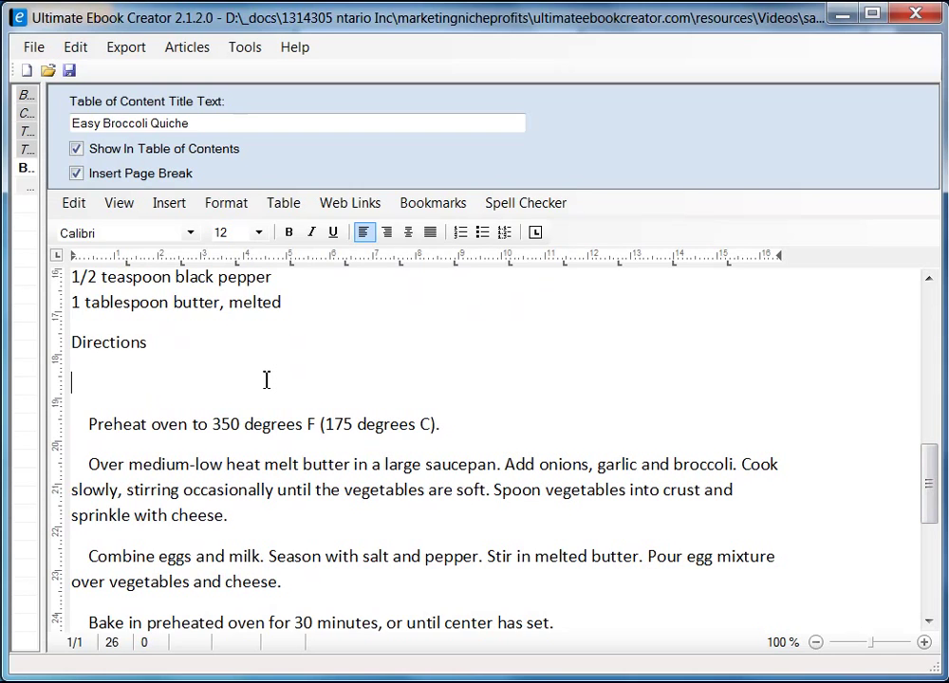
{"action": "key", "text": "Delete"}
{"action": "key", "text": "Delete"}
{"action": "key", "text": "Delete"}
{"action": "key", "text": "Delete"}
{"action": "key", "text": "Delete"}
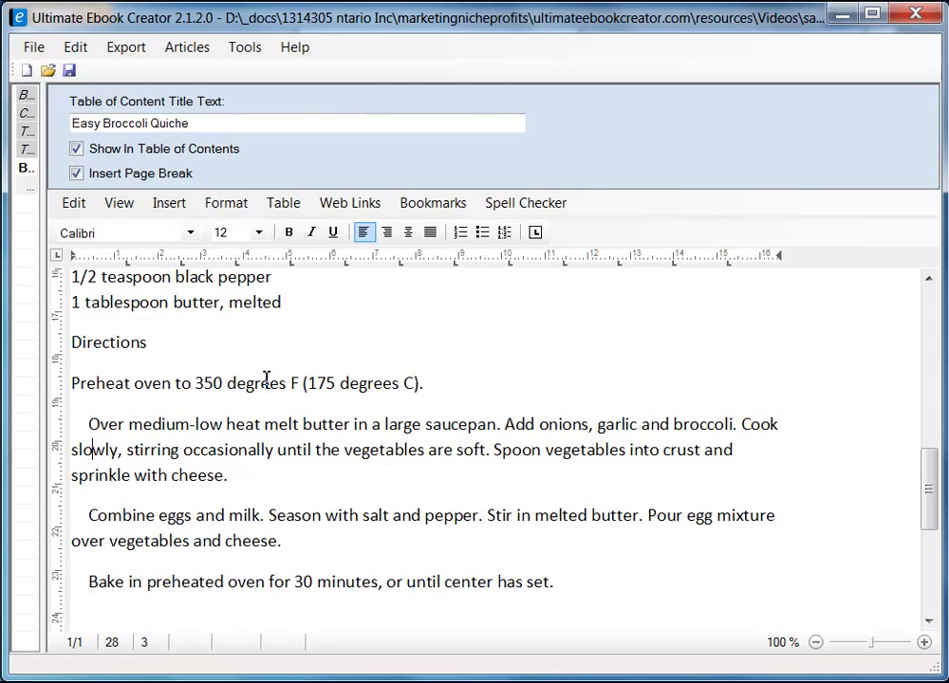
{"action": "key", "text": "Up"}
{"action": "key", "text": "BackSpace"}
{"action": "key", "text": "BackSpace"}
{"action": "key", "text": "BackSpace"}
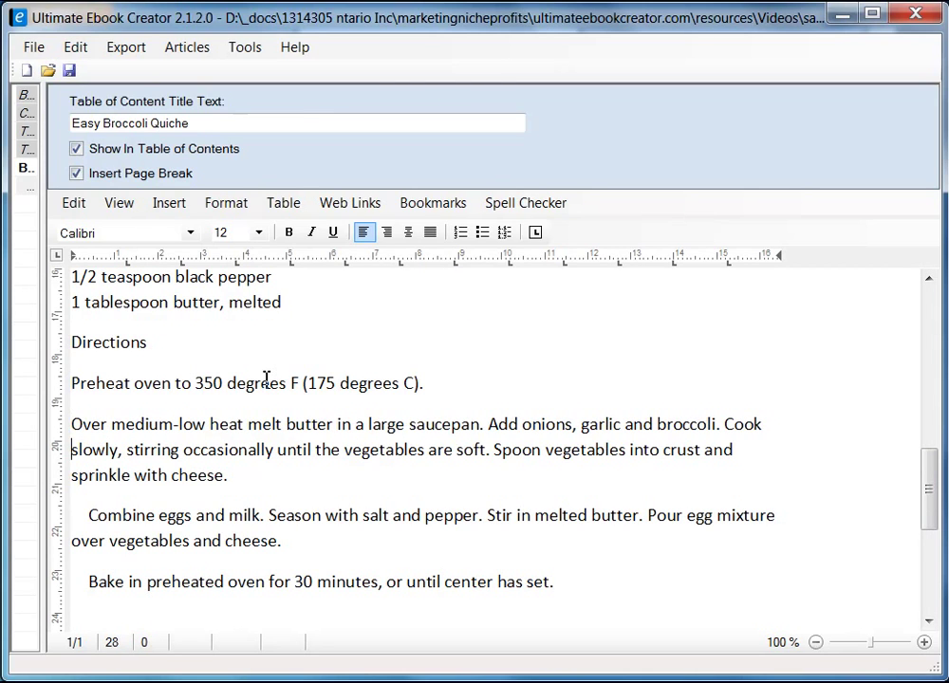
{"action": "key", "text": "BackSpace"}
{"action": "key", "text": "BackSpace"}
{"action": "key", "text": "BackSpace"}
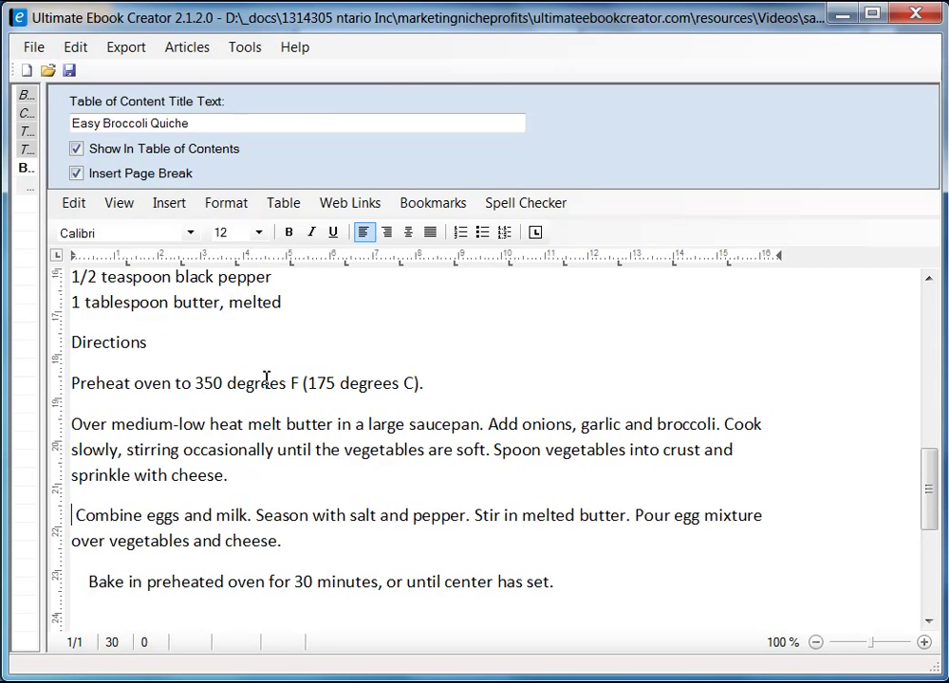
{"action": "key", "text": "Down"}
{"action": "key", "text": "Down"}
{"action": "key", "text": "Down"}
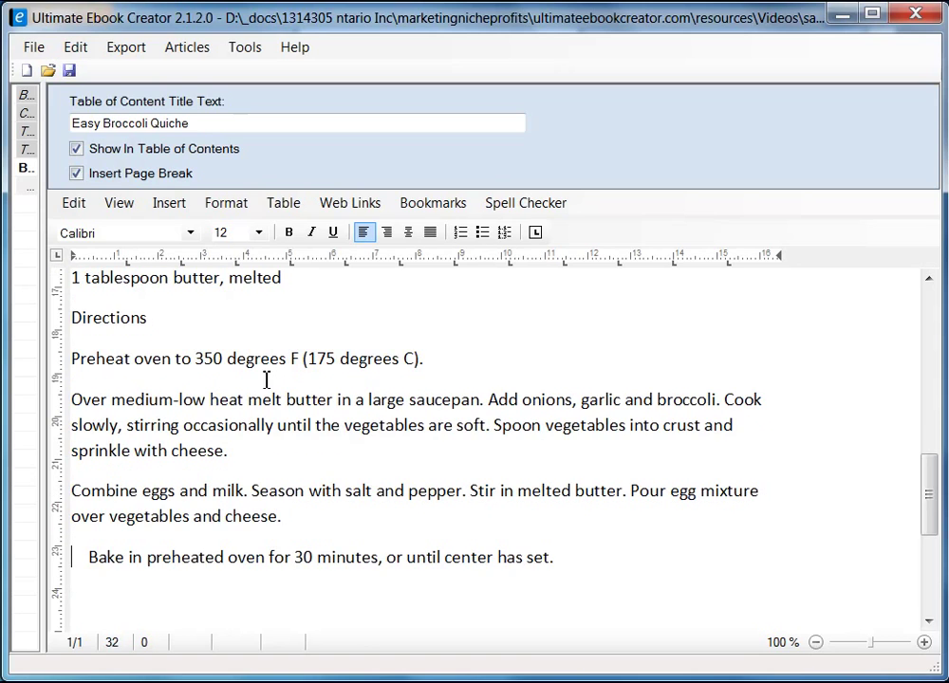
{"action": "key", "text": "Delete"}
{"action": "key", "text": "Delete"}
{"action": "key", "text": "Delete"}
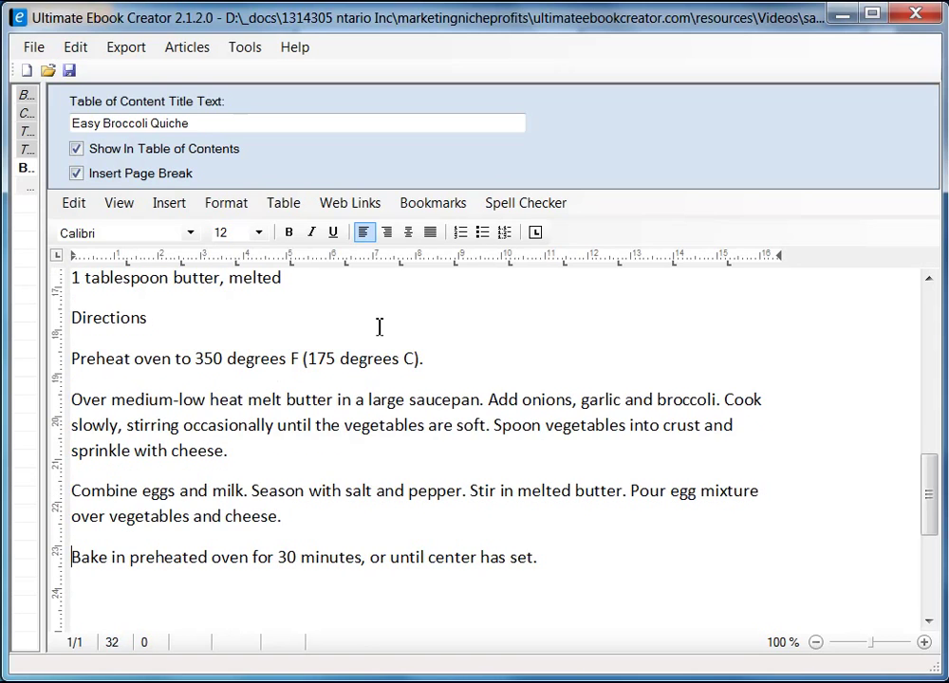
{"action": "left_click_drag", "start_coordinate": [926, 504], "coordinate": [928, 398]}
- Make the 'Ingredients' heading on the quiche page bold
{"action": "left_click", "coordinate": [176, 437]}
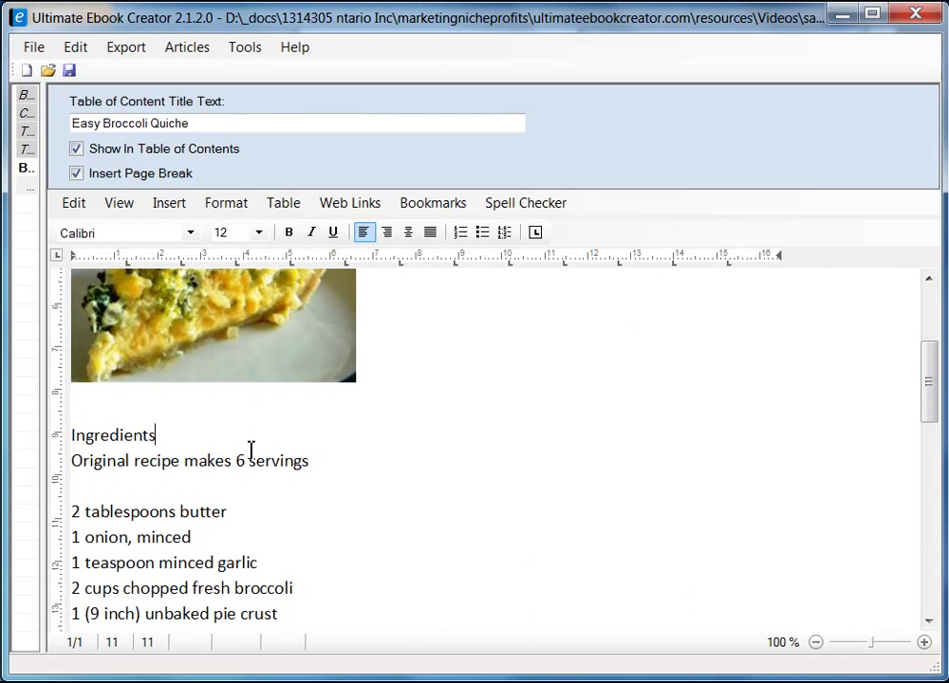
{"action": "key", "text": "shift+Home"}
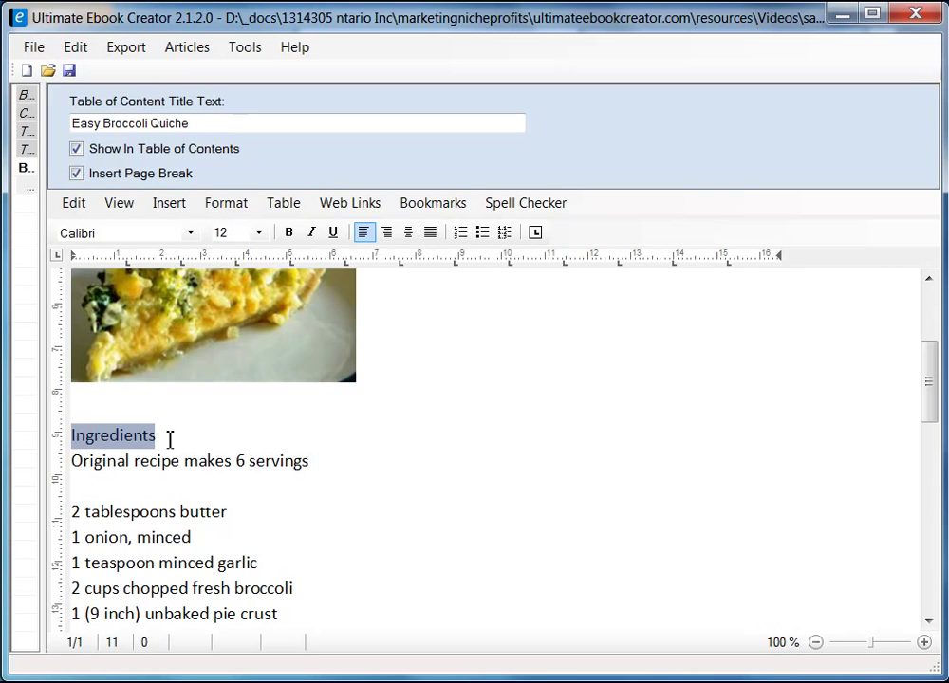
{"action": "left_click", "coordinate": [290, 233]}
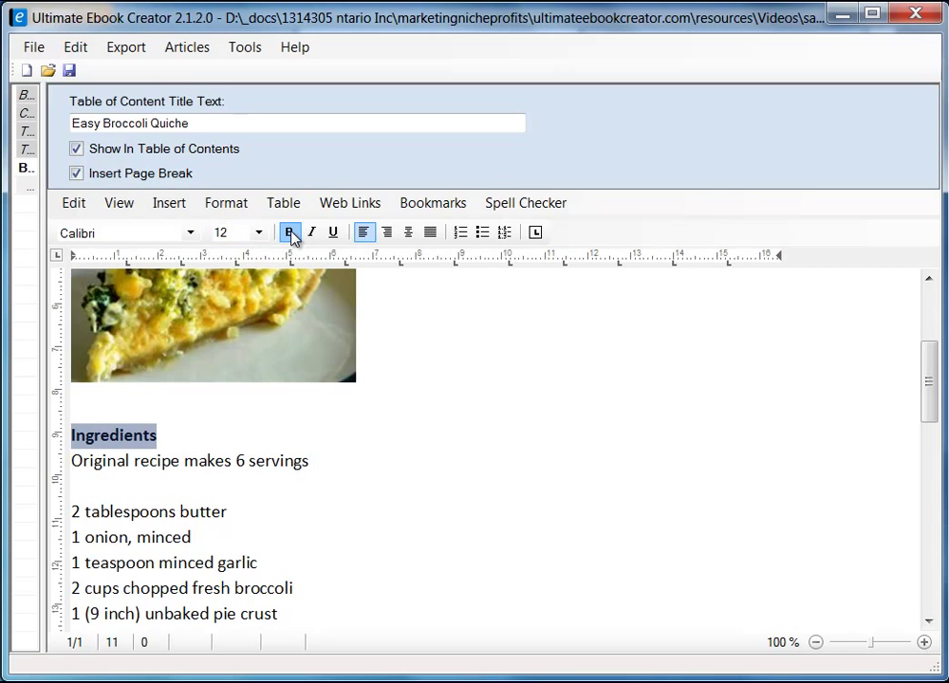
{"action": "left_click", "coordinate": [191, 237]}
{"action": "left_click_drag", "start_coordinate": [194, 351], "coordinate": [195, 289]}
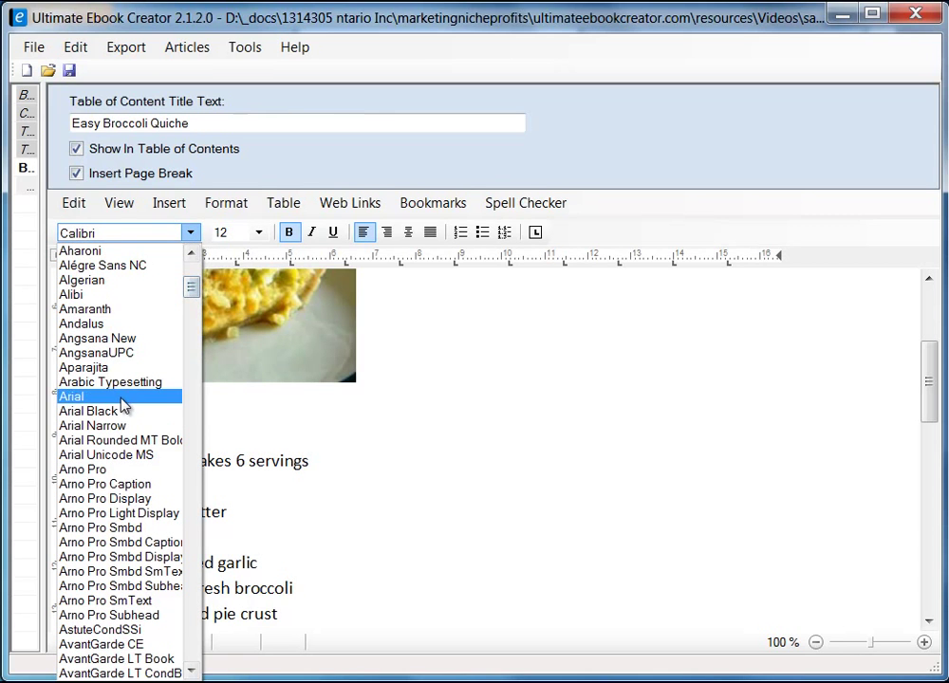
- Set the Ingredients heading and the recipe text through the last Directions step in Arial
{"action": "left_click", "coordinate": [121, 397]}
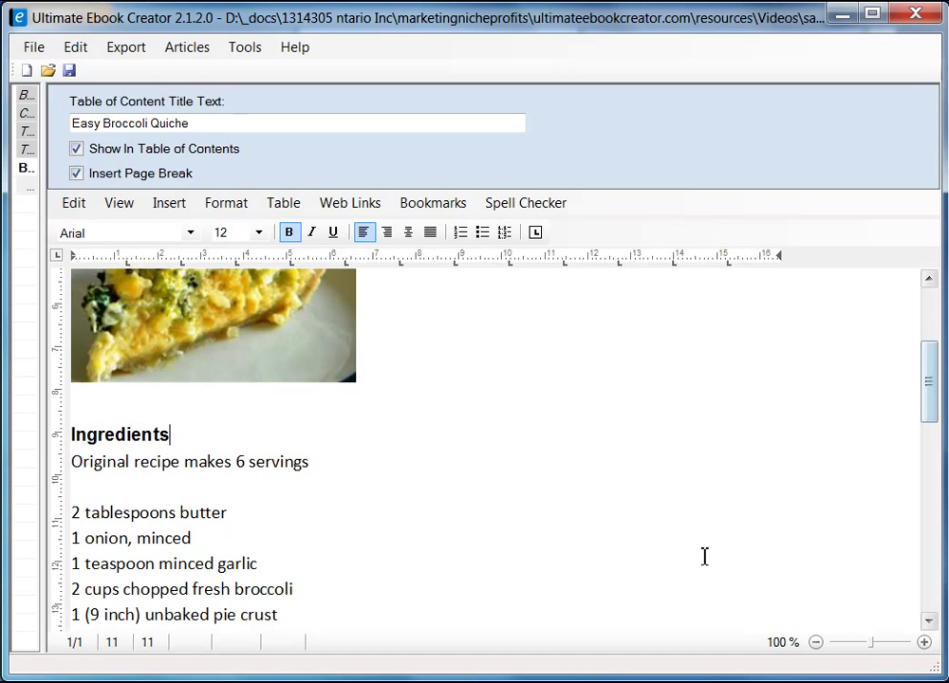
{"action": "left_click", "coordinate": [76, 462]}
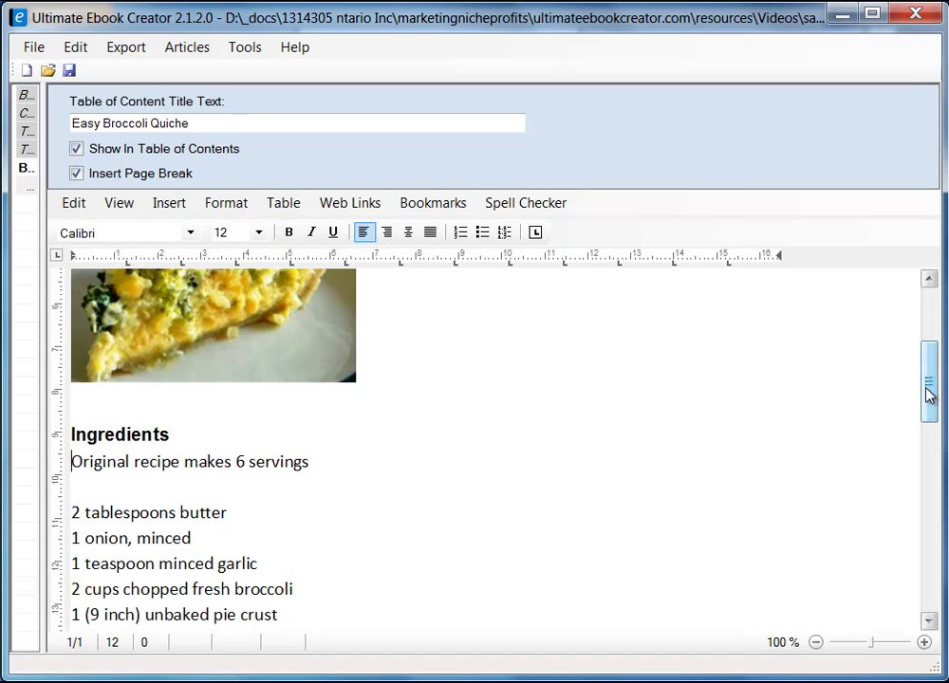
{"action": "left_click_drag", "start_coordinate": [933, 392], "coordinate": [931, 522]}
{"action": "left_click", "coordinate": [581, 490], "text": "shift"}
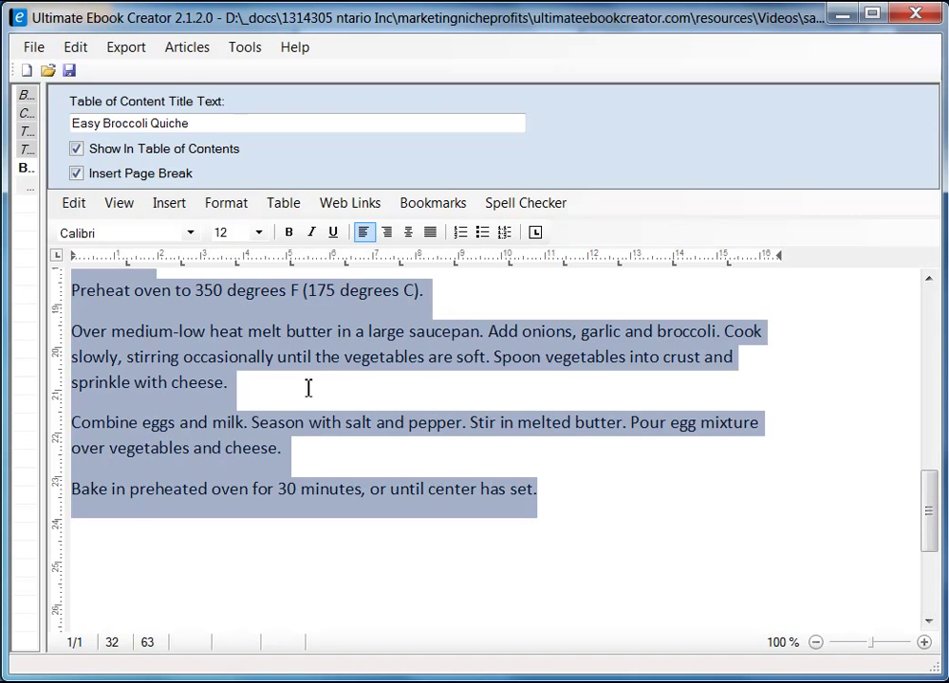
{"action": "left_click", "coordinate": [191, 232]}
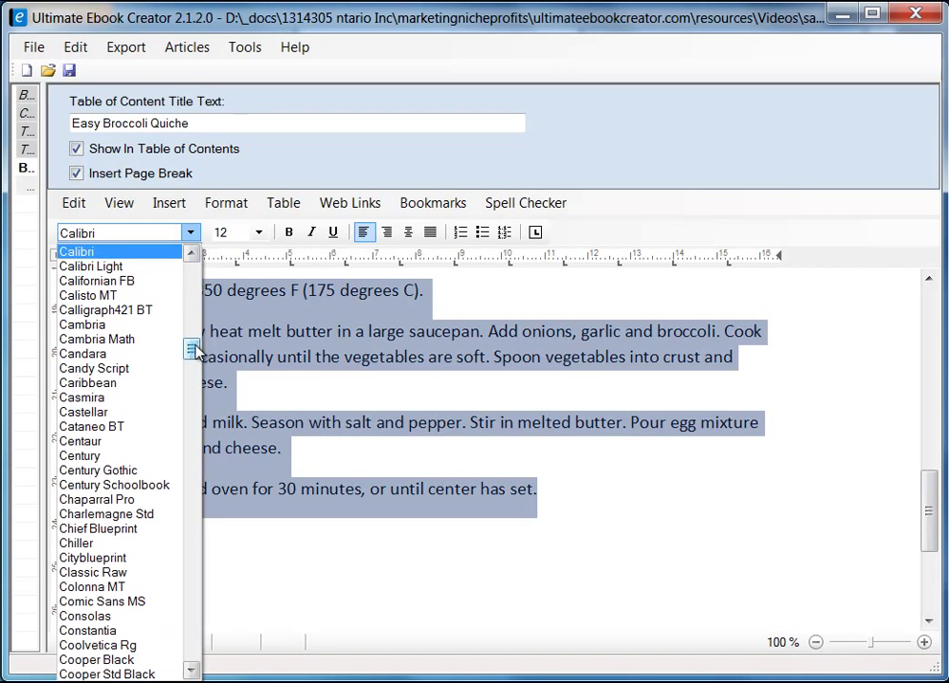
{"action": "left_click_drag", "start_coordinate": [194, 352], "coordinate": [195, 291]}
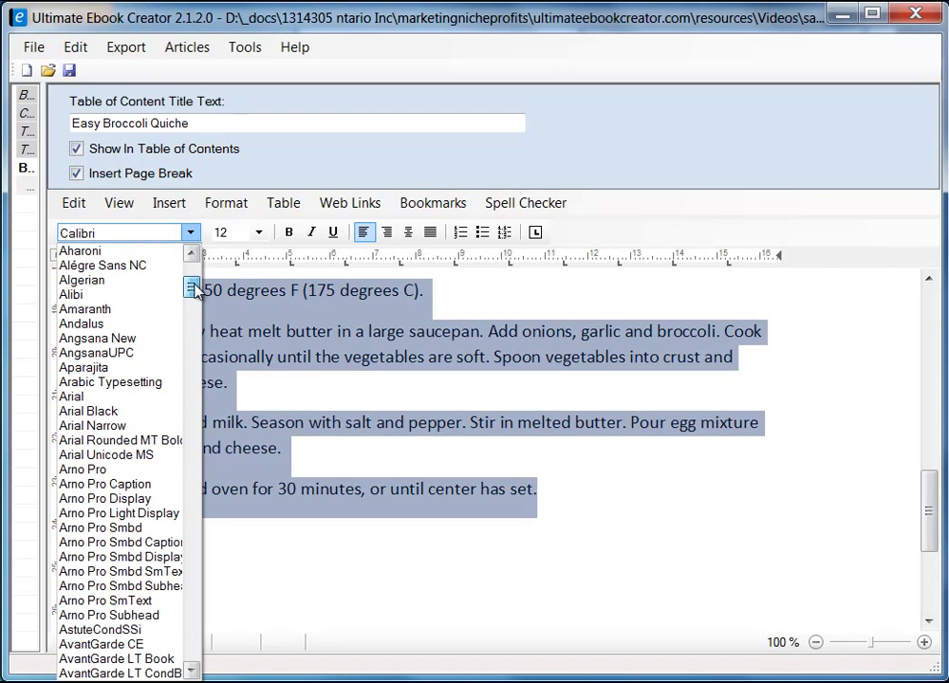
{"action": "left_click", "coordinate": [125, 398]}
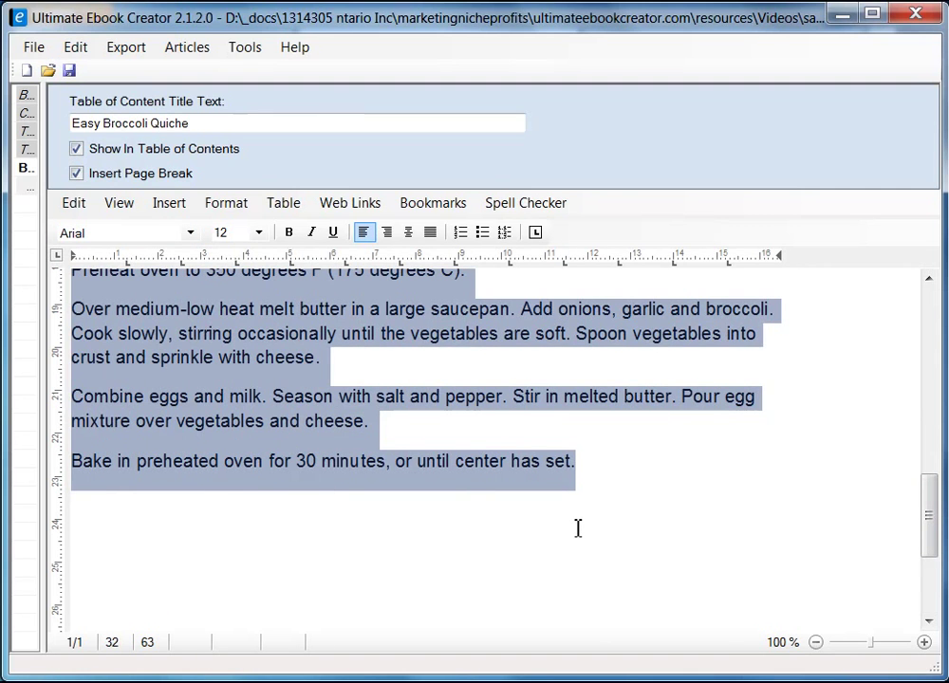
{"action": "left_click", "coordinate": [578, 528]}
{"action": "left_click_drag", "start_coordinate": [932, 534], "coordinate": [935, 429]}
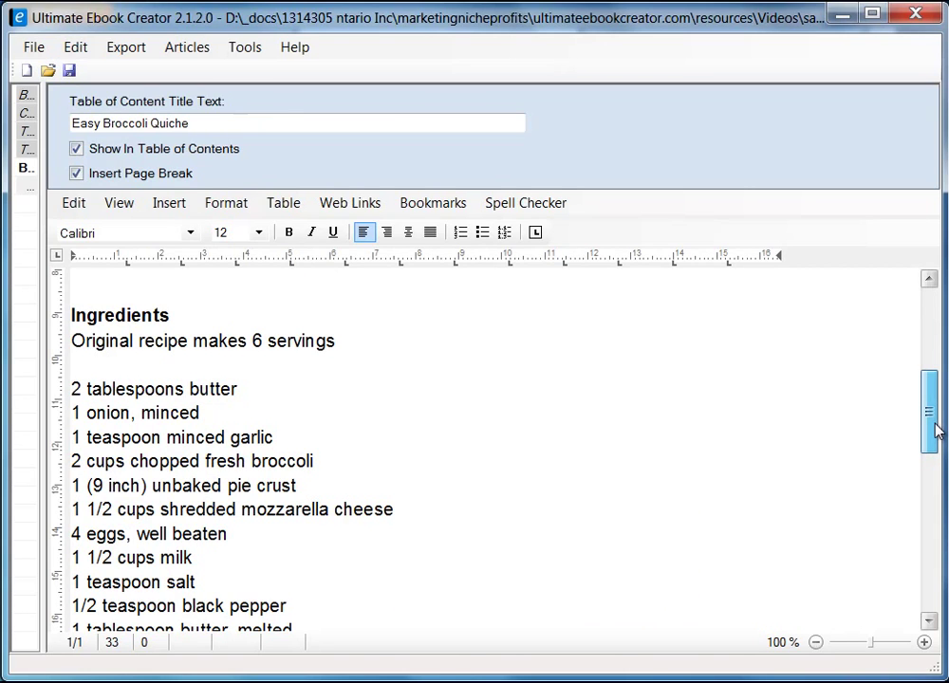
- Italicize the line 'Original recipe makes 6 servings'
{"action": "left_click_drag", "start_coordinate": [935, 430], "coordinate": [928, 406]}
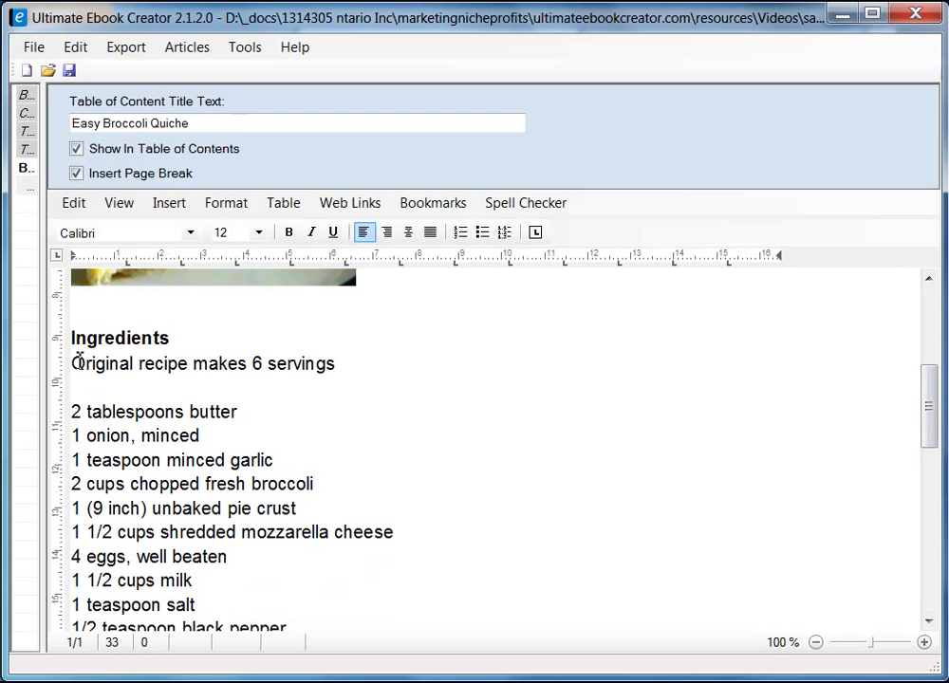
{"action": "left_click_drag", "start_coordinate": [74, 363], "coordinate": [346, 361]}
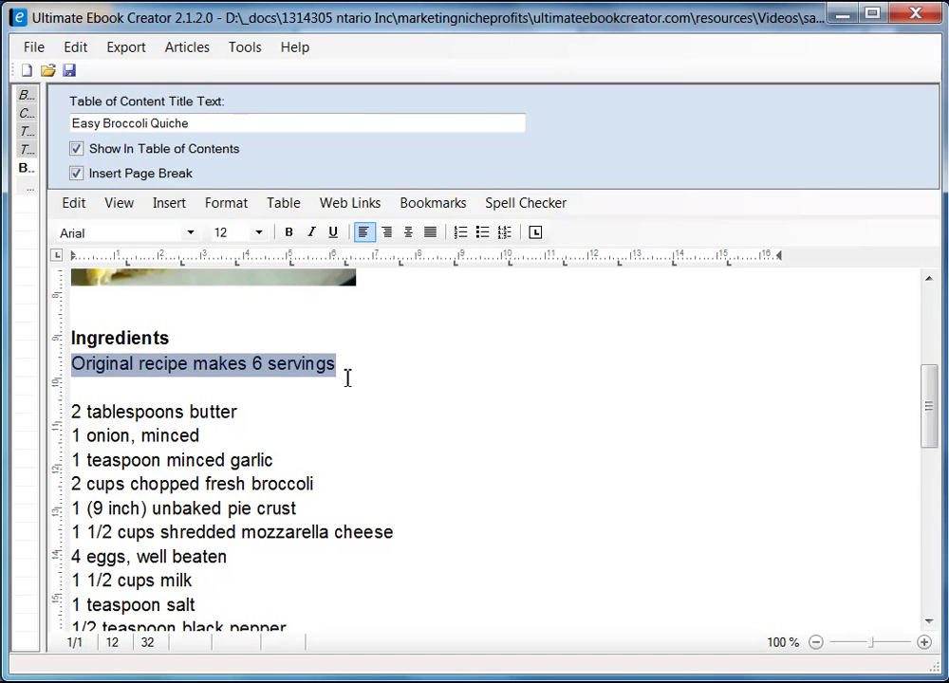
{"action": "left_click", "coordinate": [311, 233]}
{"action": "left_click", "coordinate": [368, 402]}
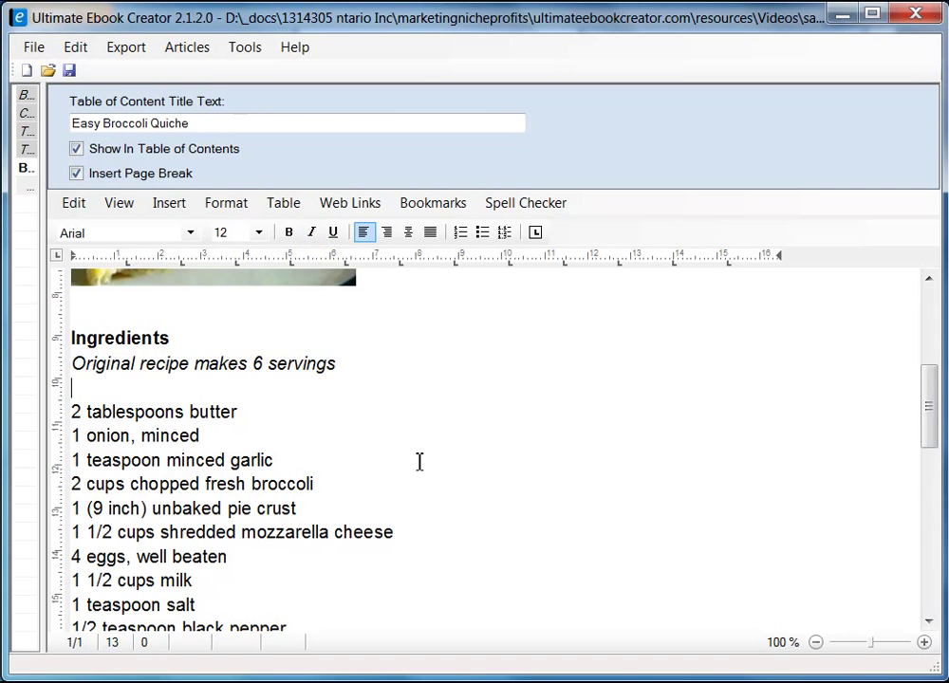
- Turn the eleven ingredient lines into a bulleted list
{"action": "scroll", "coordinate": [178, 429], "scroll_direction": "down", "scroll_amount": 2}
{"action": "scroll", "coordinate": [180, 426], "scroll_direction": "down", "scroll_amount": 2}
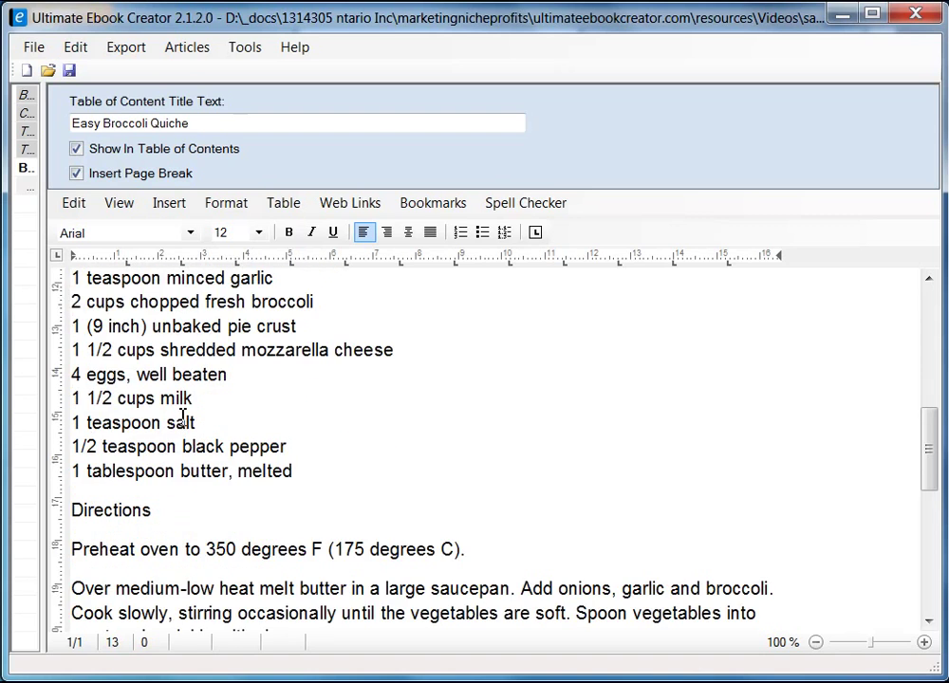
{"action": "scroll", "coordinate": [184, 421], "scroll_direction": "up", "scroll_amount": 2}
{"action": "left_click_drag", "start_coordinate": [73, 318], "coordinate": [349, 559]}
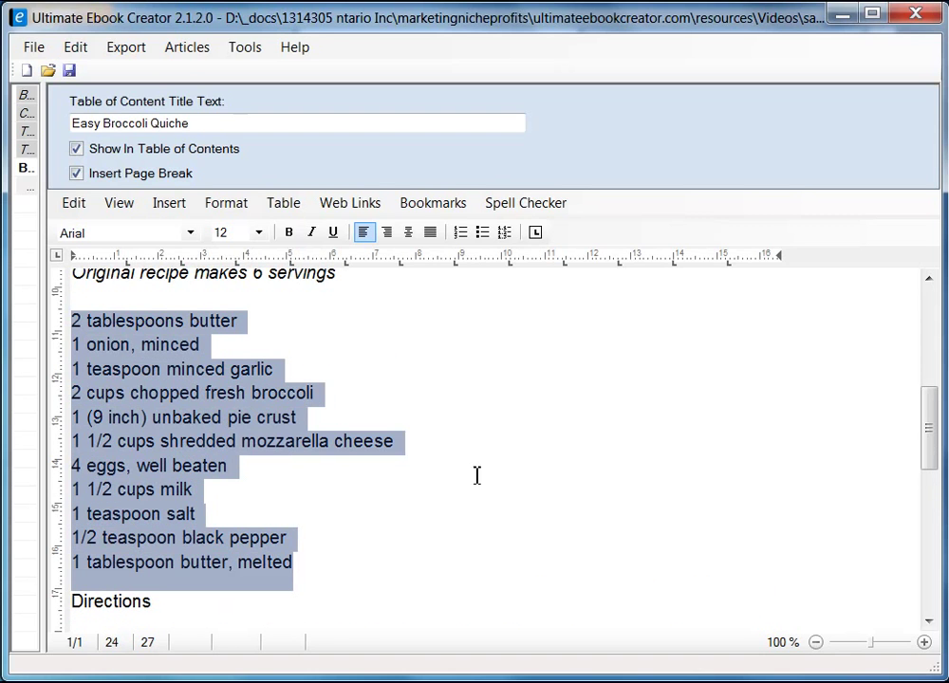
{"action": "left_click", "coordinate": [483, 233]}
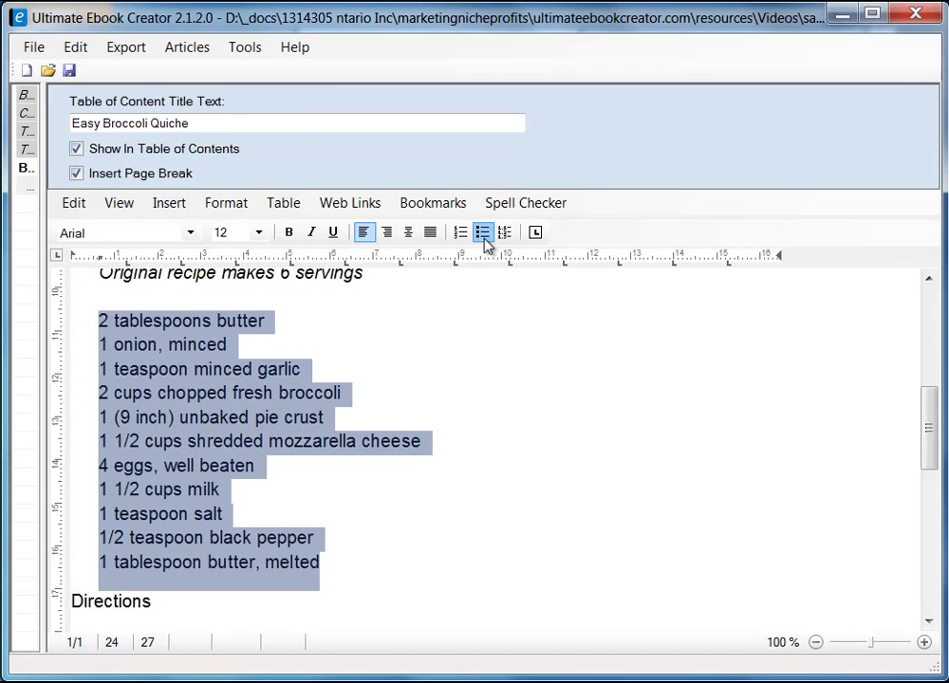
{"action": "left_click", "coordinate": [612, 526]}
{"action": "scroll", "coordinate": [644, 441], "scroll_direction": "up", "scroll_amount": 2}
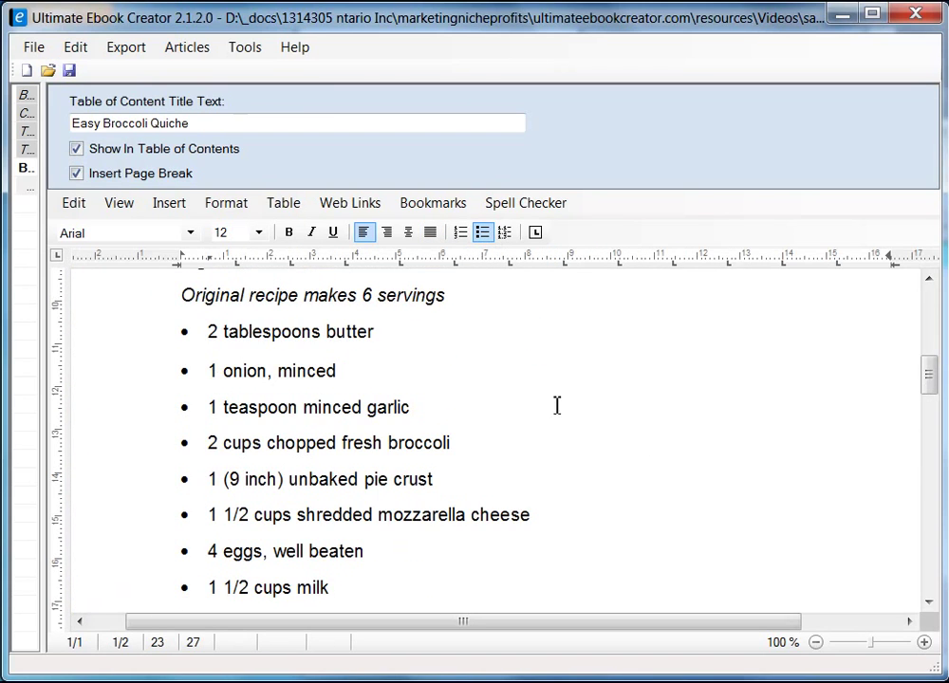
{"action": "scroll", "coordinate": [272, 370], "scroll_direction": "up", "scroll_amount": 4}
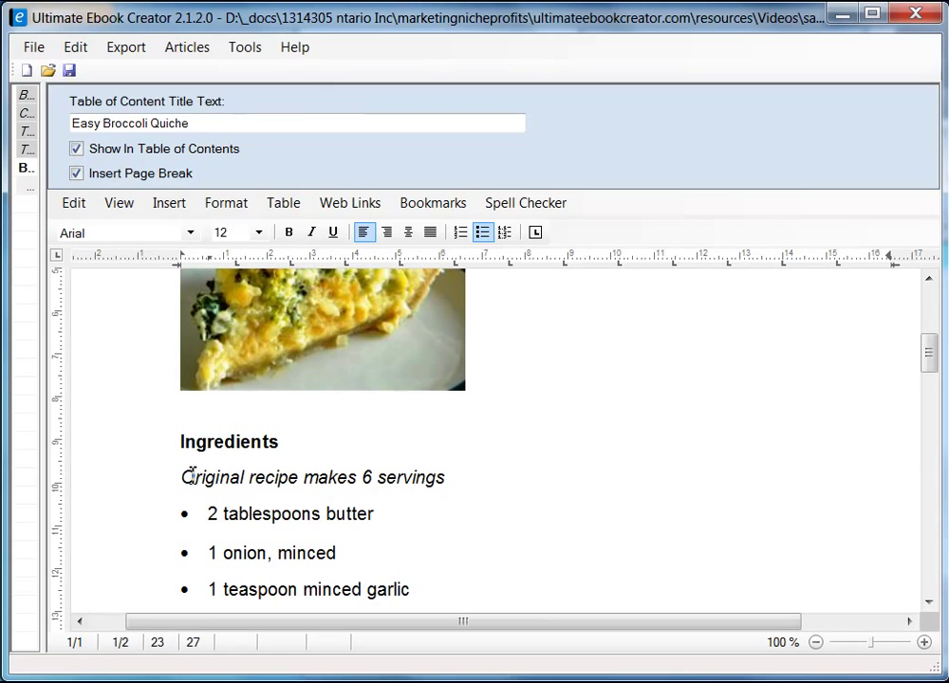
- Set the 'Original recipe makes 6 servings' line to font size 10
{"action": "left_click", "coordinate": [186, 477]}
{"action": "left_click", "coordinate": [448, 477], "text": "shift"}
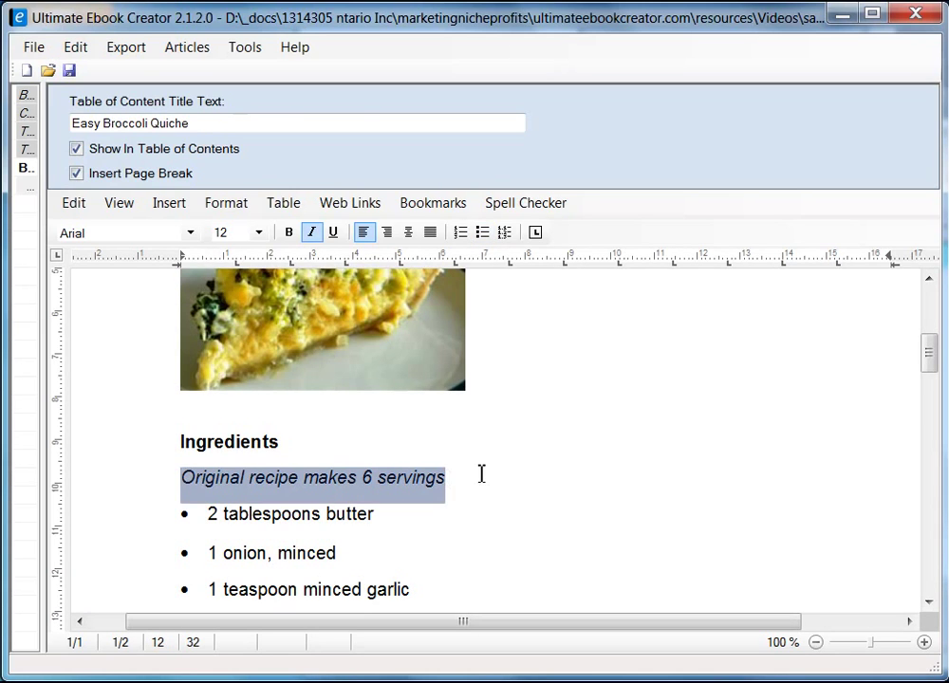
{"action": "left_click", "coordinate": [258, 233]}
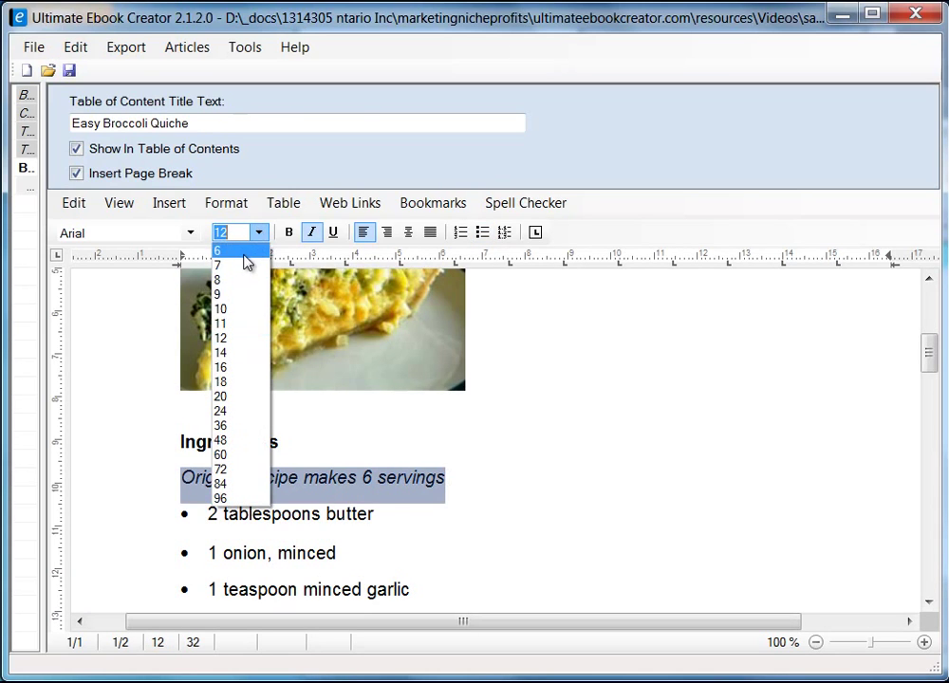
{"action": "left_click", "coordinate": [235, 310]}
{"action": "left_click", "coordinate": [445, 484]}
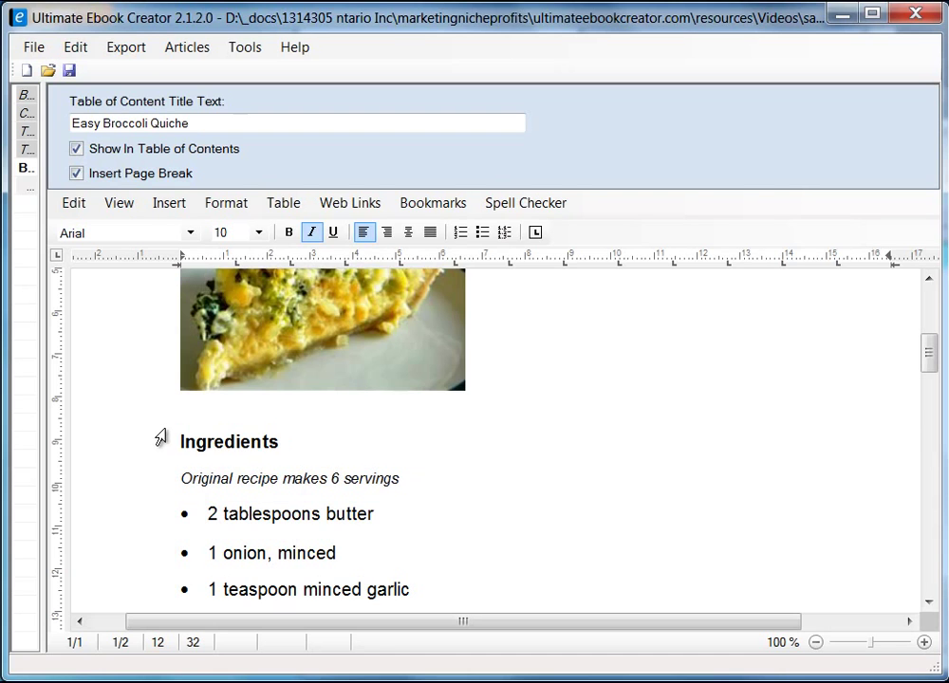
{"action": "scroll", "coordinate": [484, 465], "scroll_direction": "down", "scroll_amount": 6}
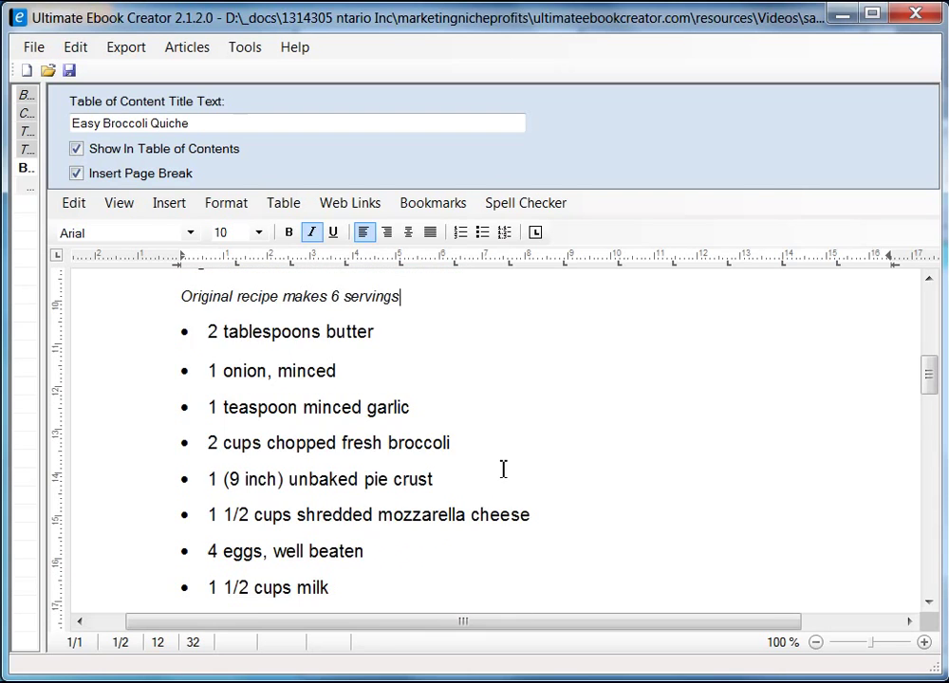
{"action": "scroll", "coordinate": [232, 361], "scroll_direction": "up", "scroll_amount": 2}
{"action": "scroll", "coordinate": [231, 360], "scroll_direction": "down", "scroll_amount": 10}
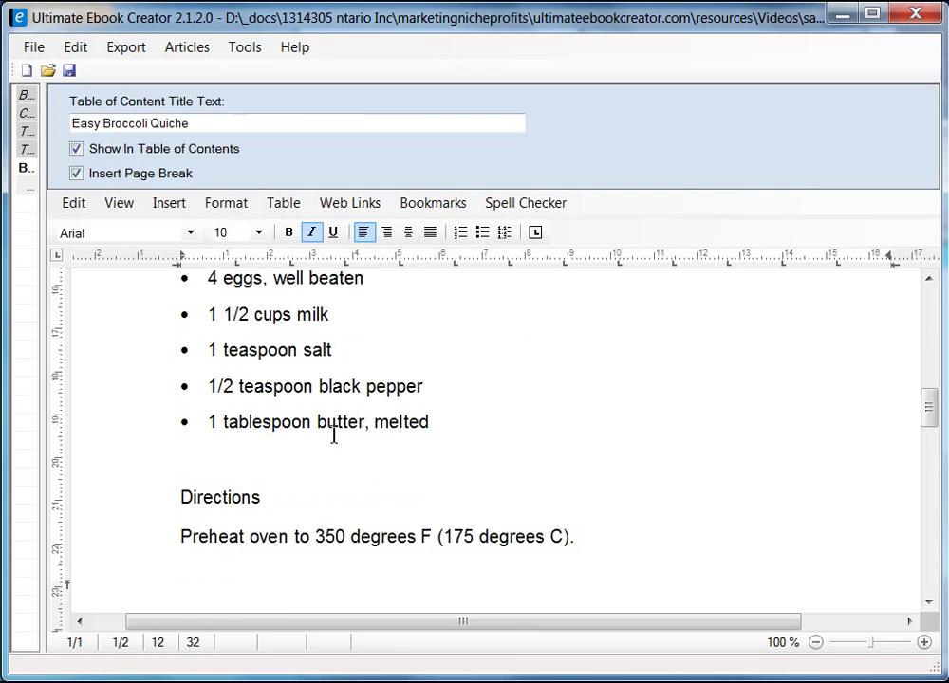
{"action": "scroll", "coordinate": [346, 444], "scroll_direction": "up", "scroll_amount": 3}
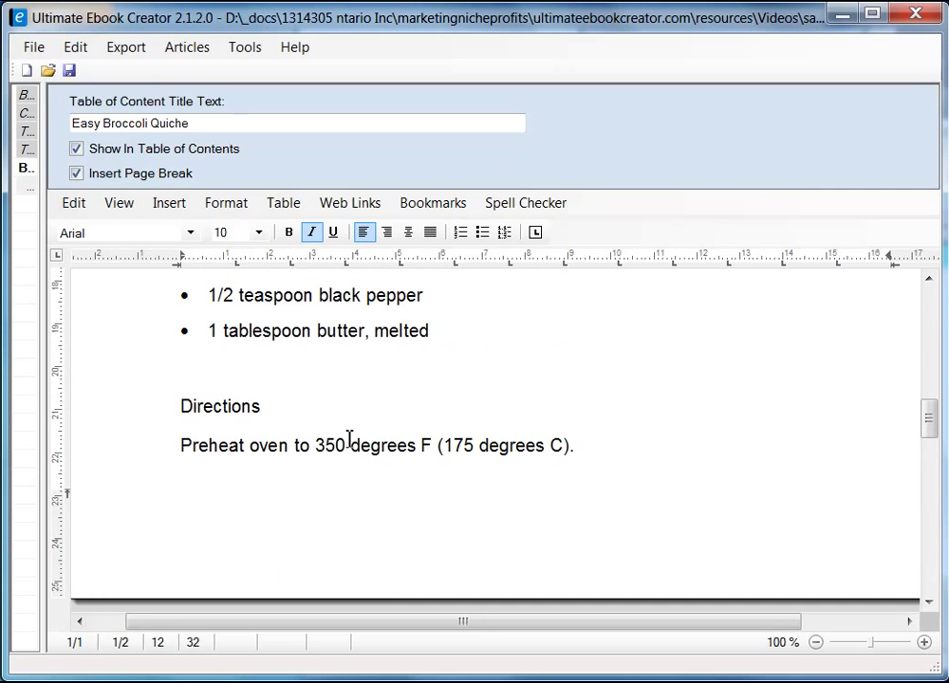
- Make the Directions heading bold
{"action": "left_click", "coordinate": [174, 411]}
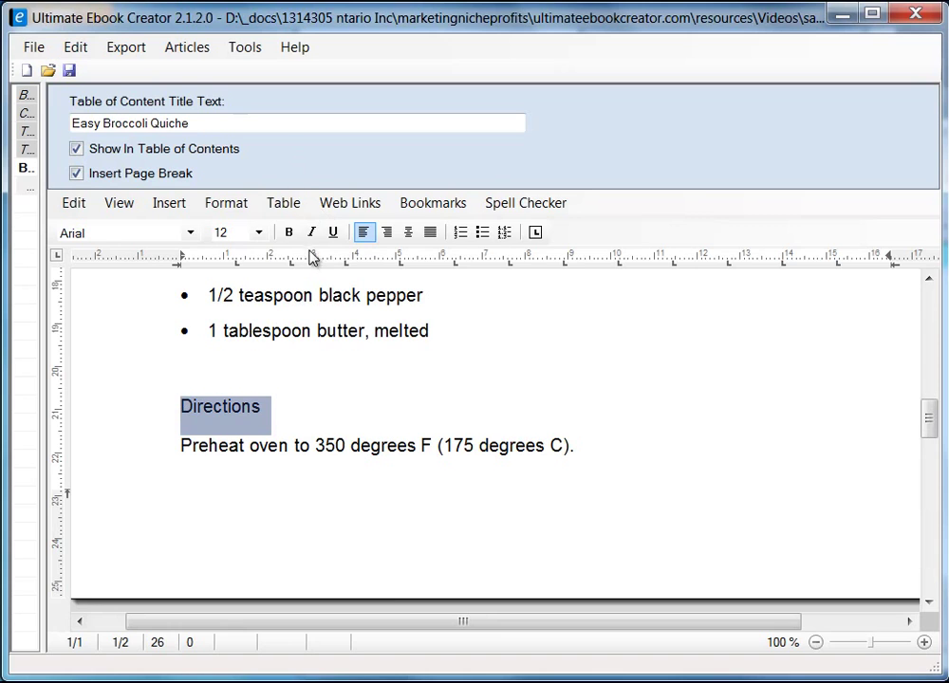
{"action": "left_click", "coordinate": [289, 232]}
{"action": "left_click", "coordinate": [309, 400]}
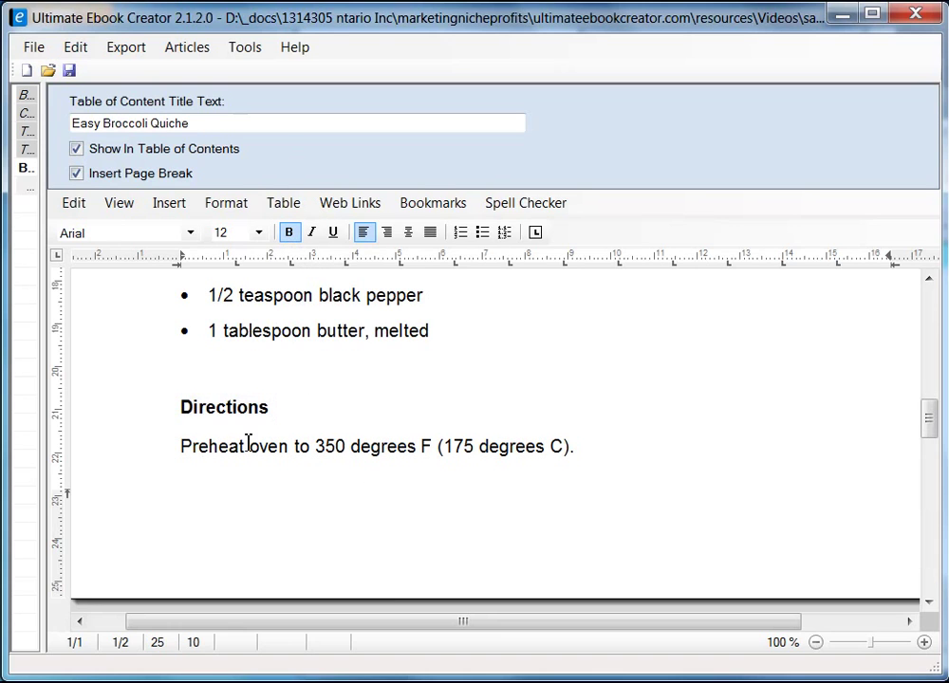
{"action": "scroll", "coordinate": [309, 457], "scroll_direction": "down", "scroll_amount": 2}
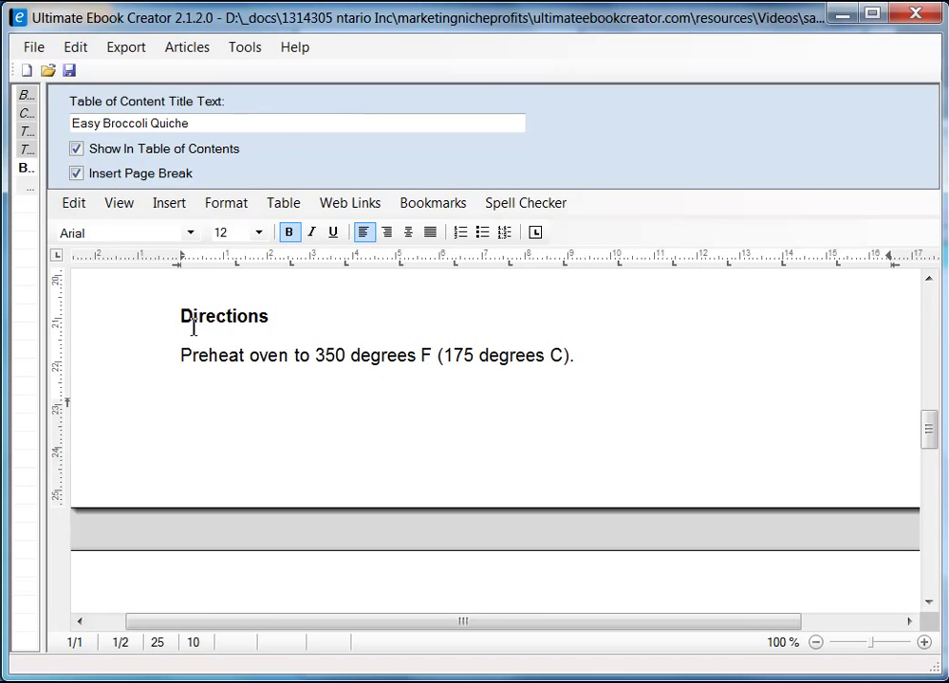
{"action": "scroll", "coordinate": [412, 431], "scroll_direction": "down", "scroll_amount": 8}
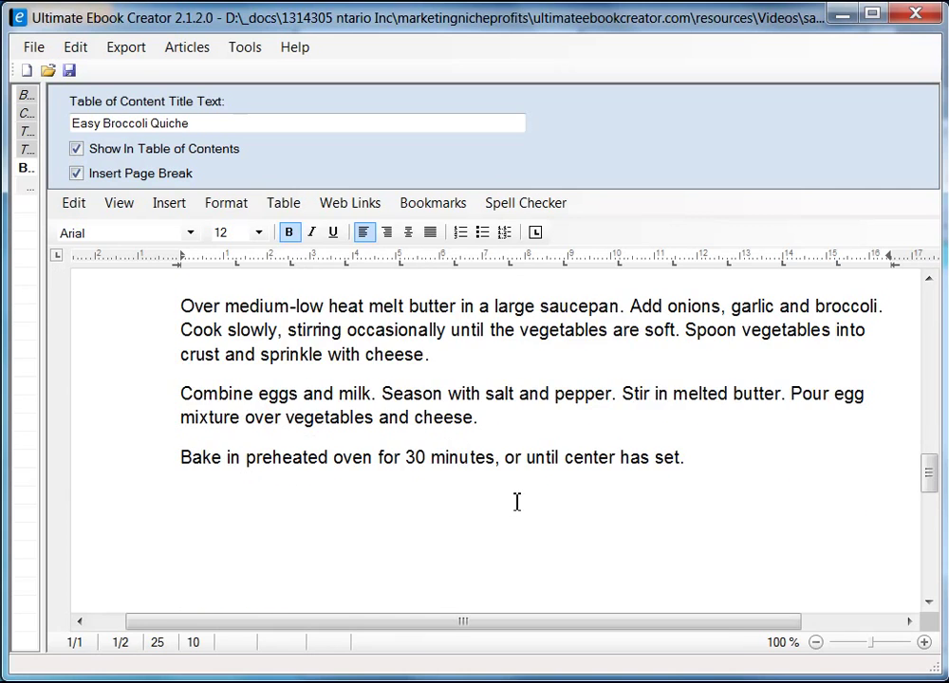
{"action": "scroll", "coordinate": [517, 502], "scroll_direction": "down", "scroll_amount": 4}
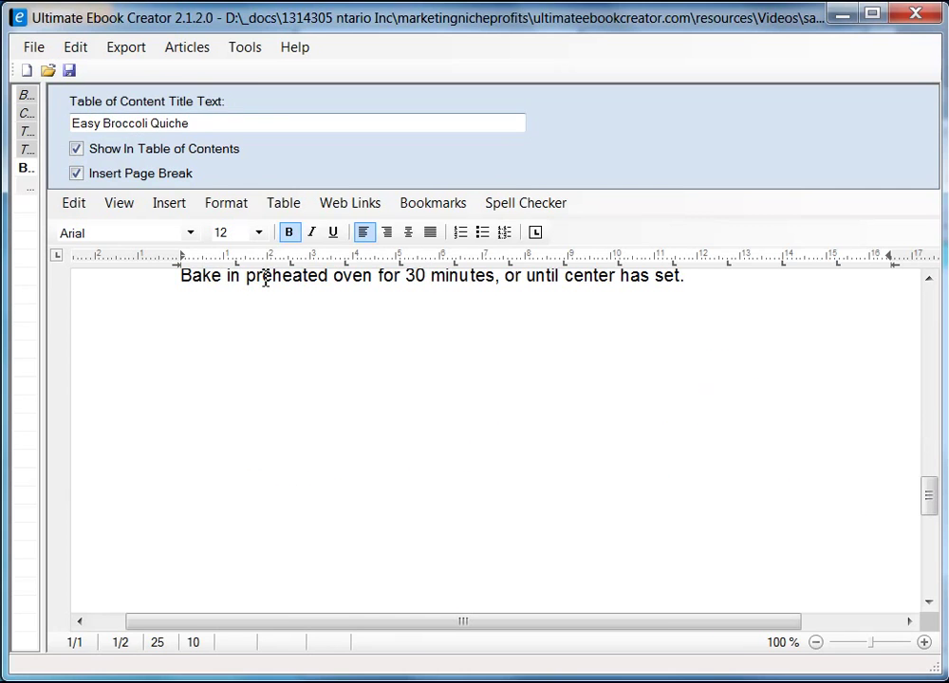
{"action": "left_click_drag", "start_coordinate": [45, 228], "coordinate": [323, 270]}
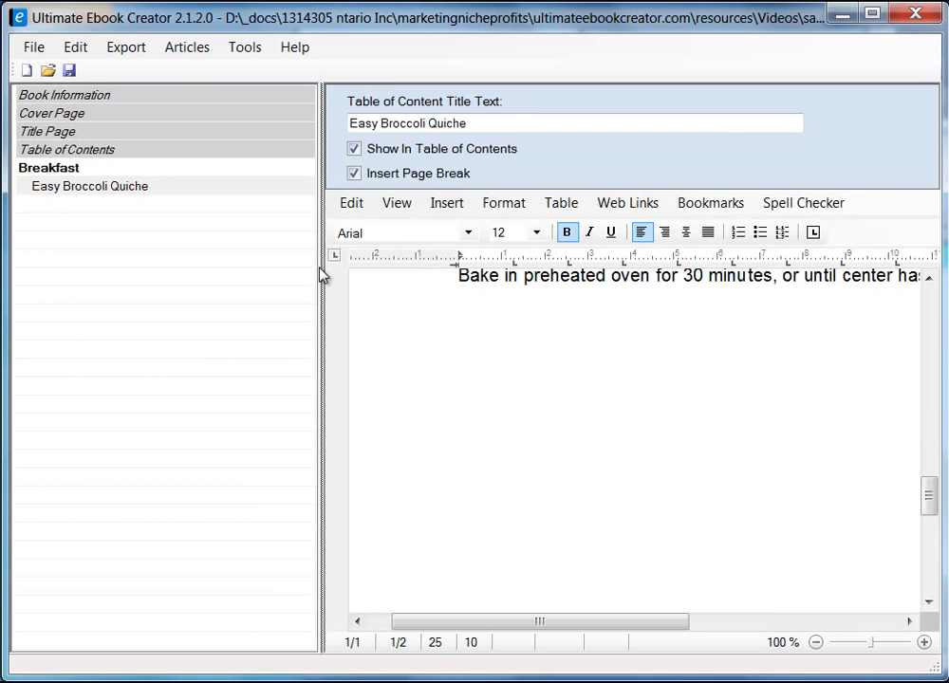
- Save the prabha_recipe_book.uec project and adjust the outline pane width to show full names
{"action": "left_click_drag", "start_coordinate": [322, 281], "coordinate": [168, 300]}
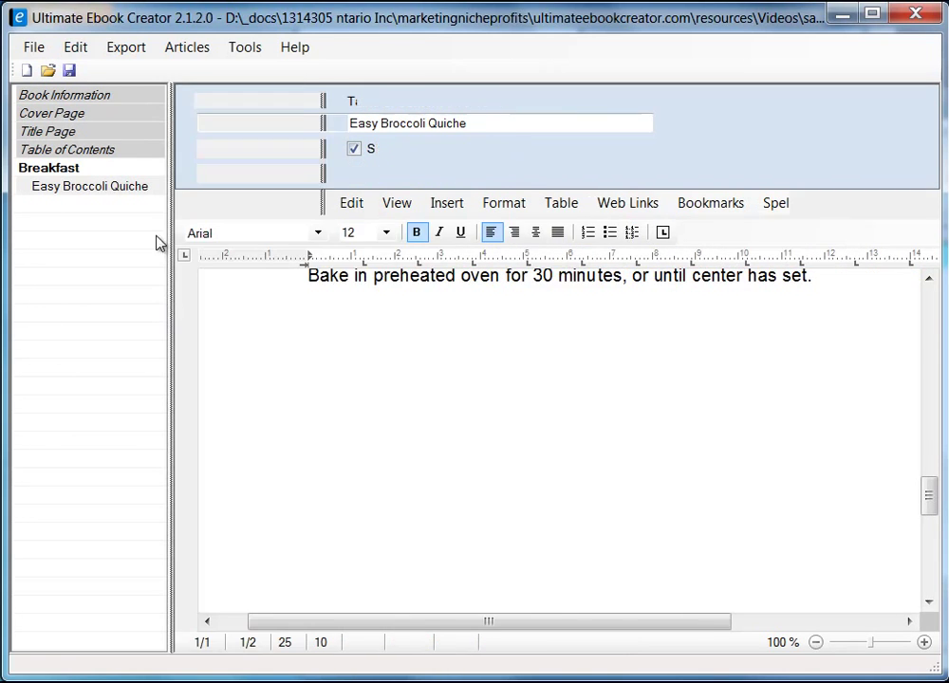
{"action": "left_click", "coordinate": [69, 72]}
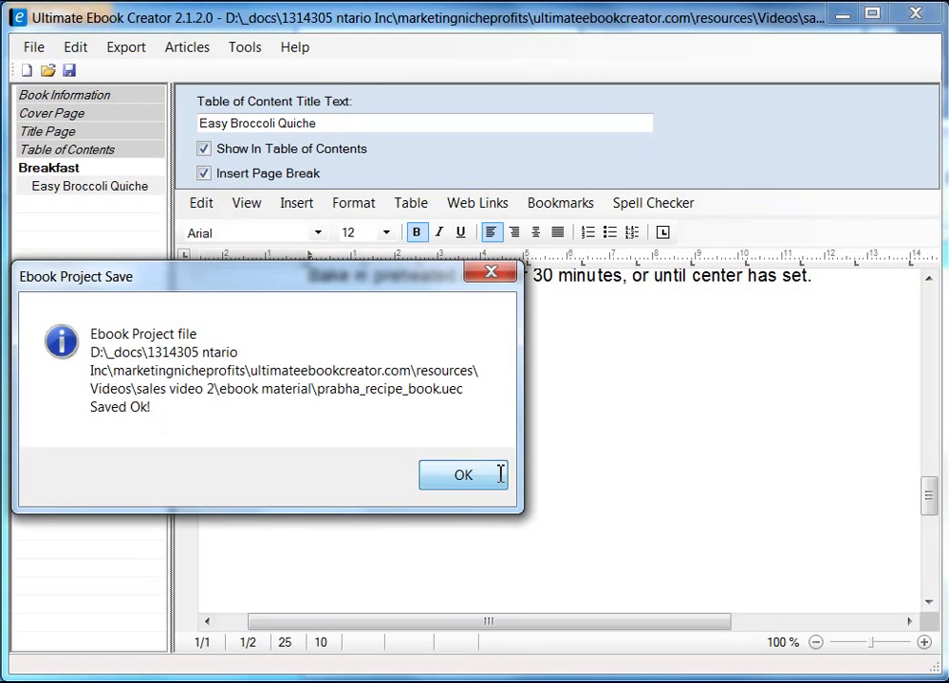
{"action": "left_click", "coordinate": [502, 473]}
{"action": "left_click_drag", "start_coordinate": [927, 508], "coordinate": [932, 484]}
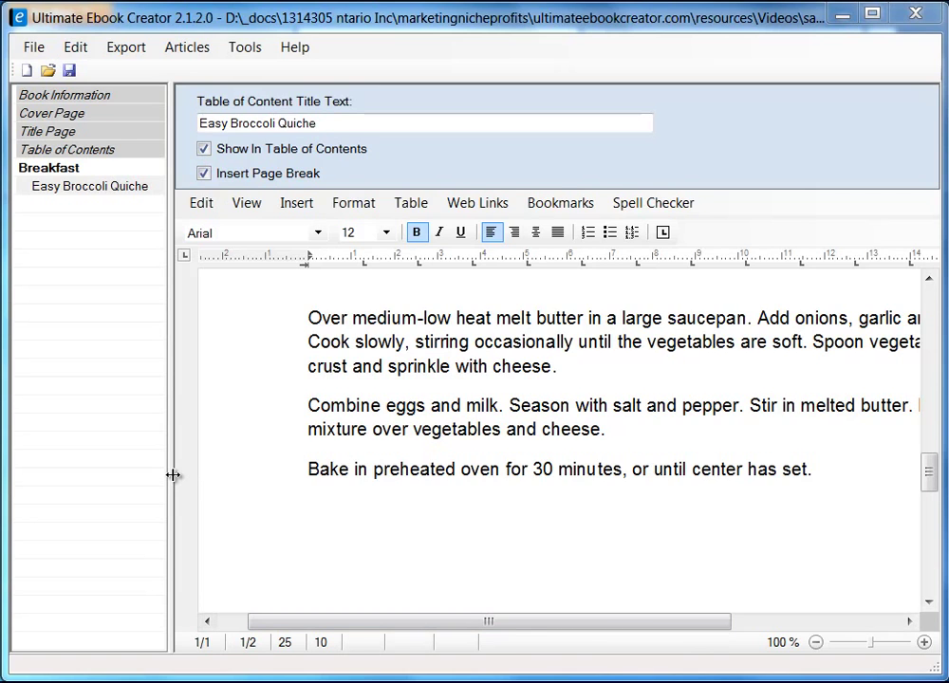
{"action": "left_click_drag", "start_coordinate": [174, 474], "coordinate": [234, 484]}
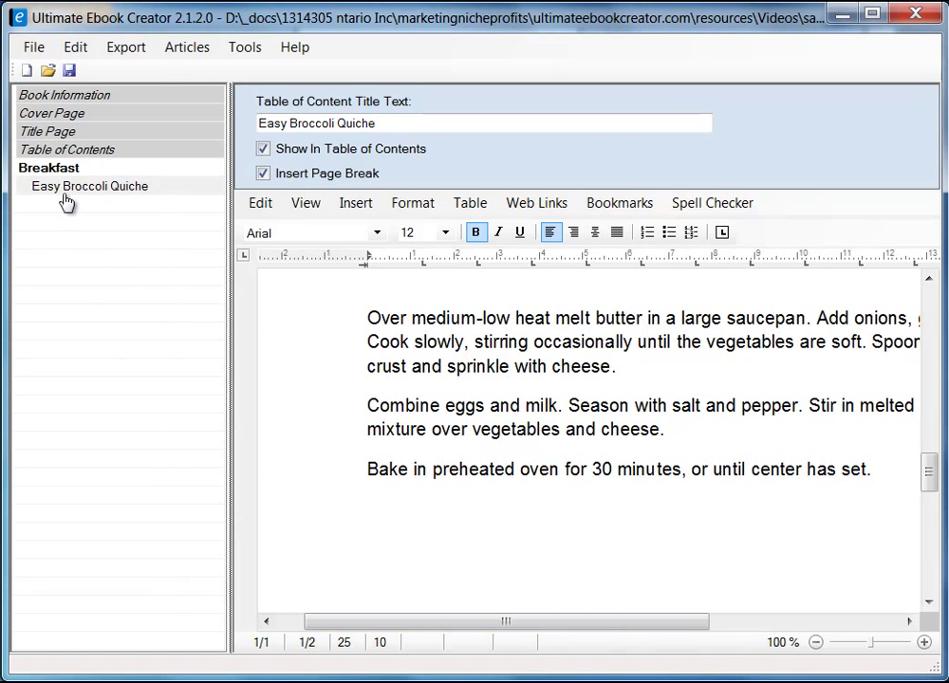
- Add a new chapter titled 'Main Course' to the book outline
{"action": "right_click", "coordinate": [55, 238]}
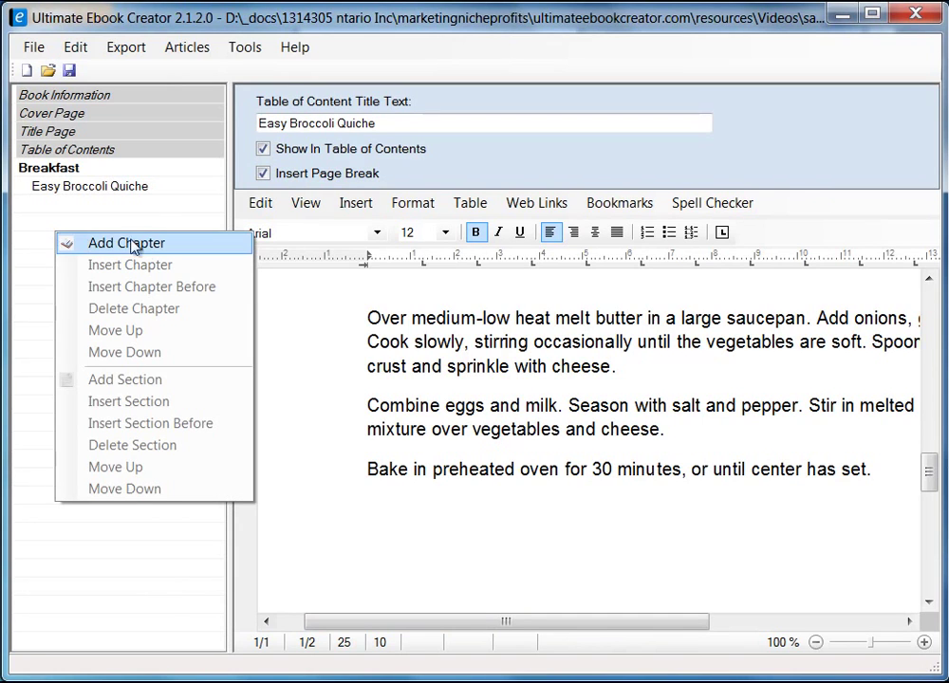
{"action": "left_click", "coordinate": [138, 244]}
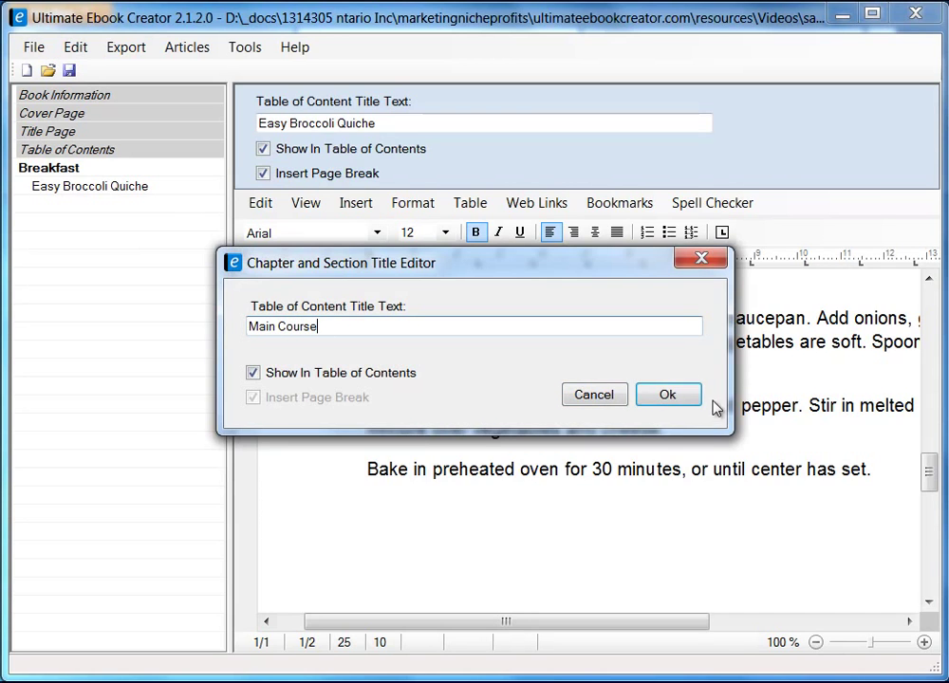
{"action": "left_click", "coordinate": [668, 394]}
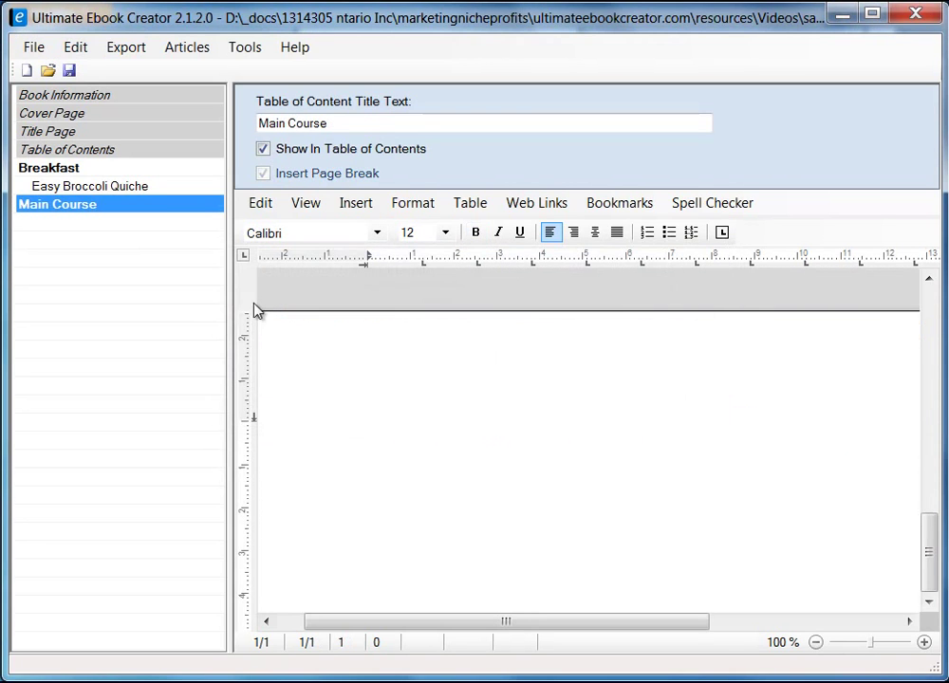
- Add a 'Chicken Pot Pie' section under Main Course with Insert Page Break checked
{"action": "right_click", "coordinate": [119, 208]}
{"action": "left_click", "coordinate": [211, 351]}
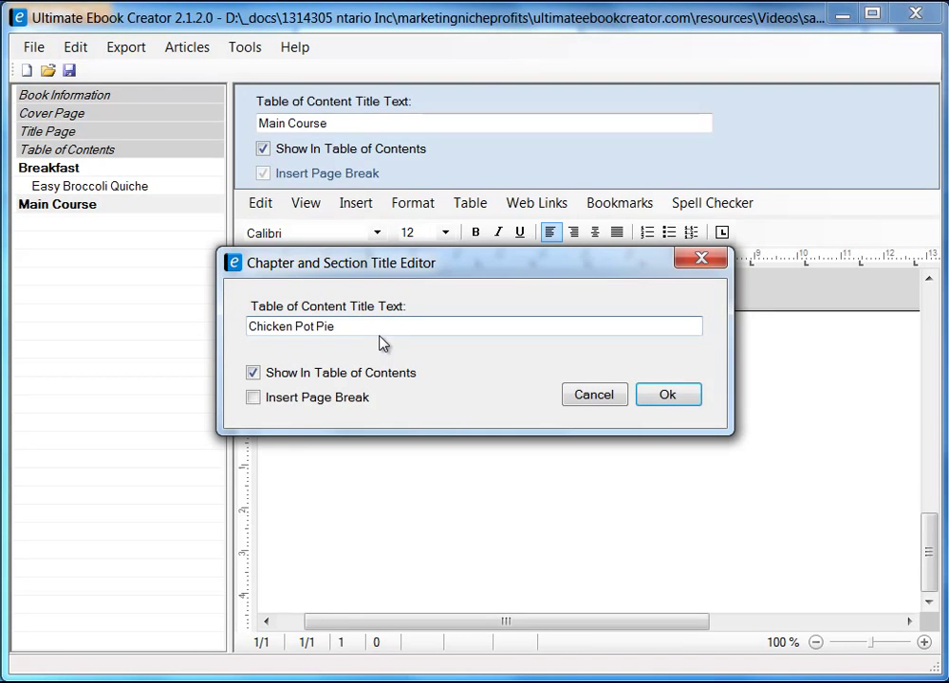
{"action": "left_click", "coordinate": [255, 398]}
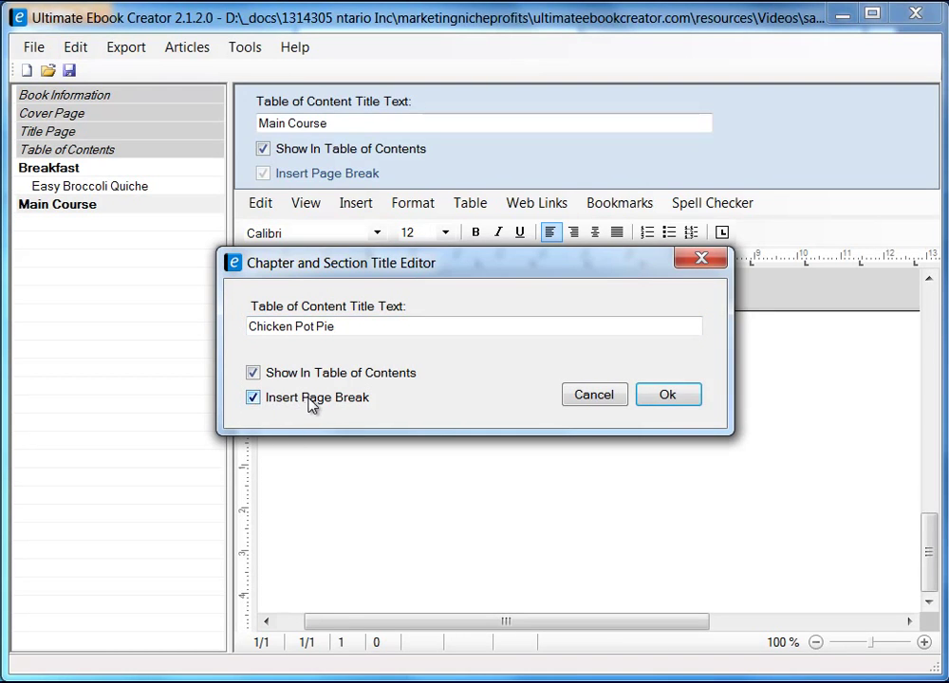
{"action": "left_click", "coordinate": [668, 395]}
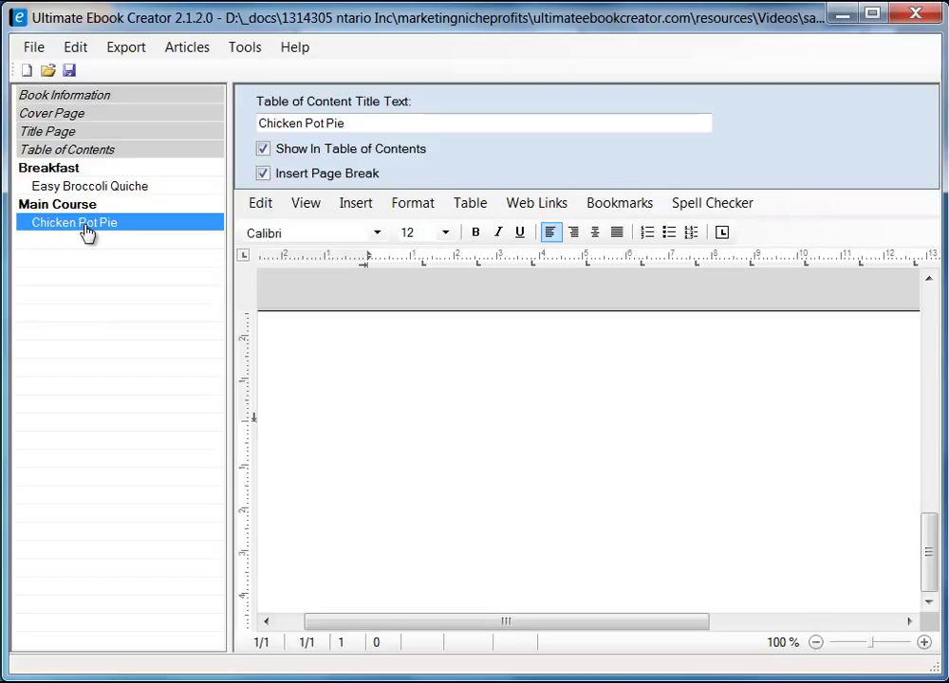
- Type 'Chicken Pot Pie Recipe' into the empty chapter body, then trim off 'Recipe'
{"action": "left_click", "coordinate": [387, 124]}
{"action": "left_click", "coordinate": [345, 398]}
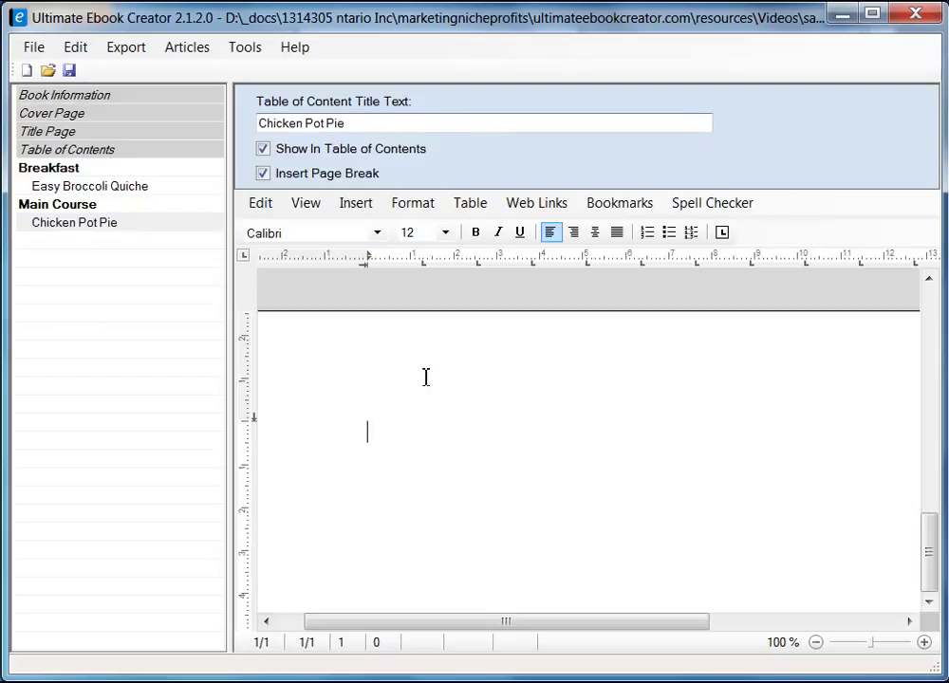
{"action": "type", "text": "Ch"}
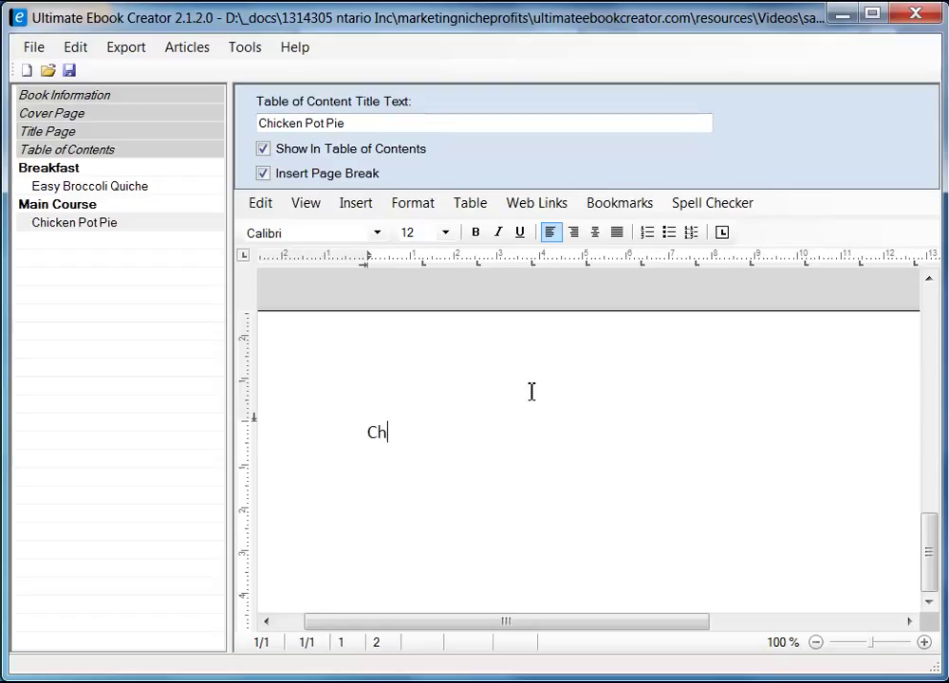
{"action": "type", "text": "icken Pot Pie"}
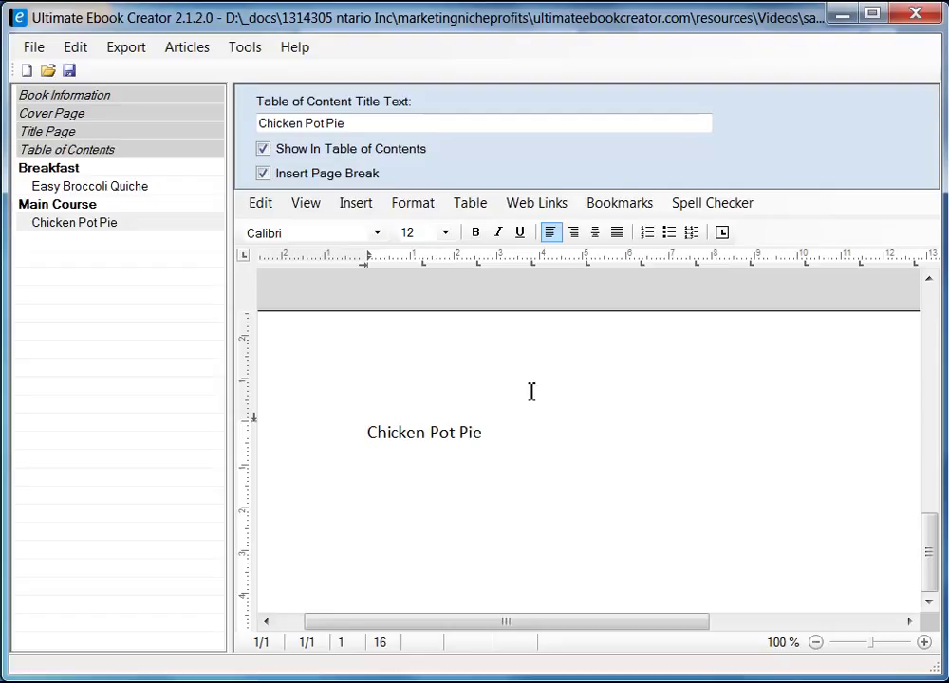
{"action": "type", "text": " Recipe"}
{"action": "left_click_drag", "start_coordinate": [368, 435], "coordinate": [539, 432]}
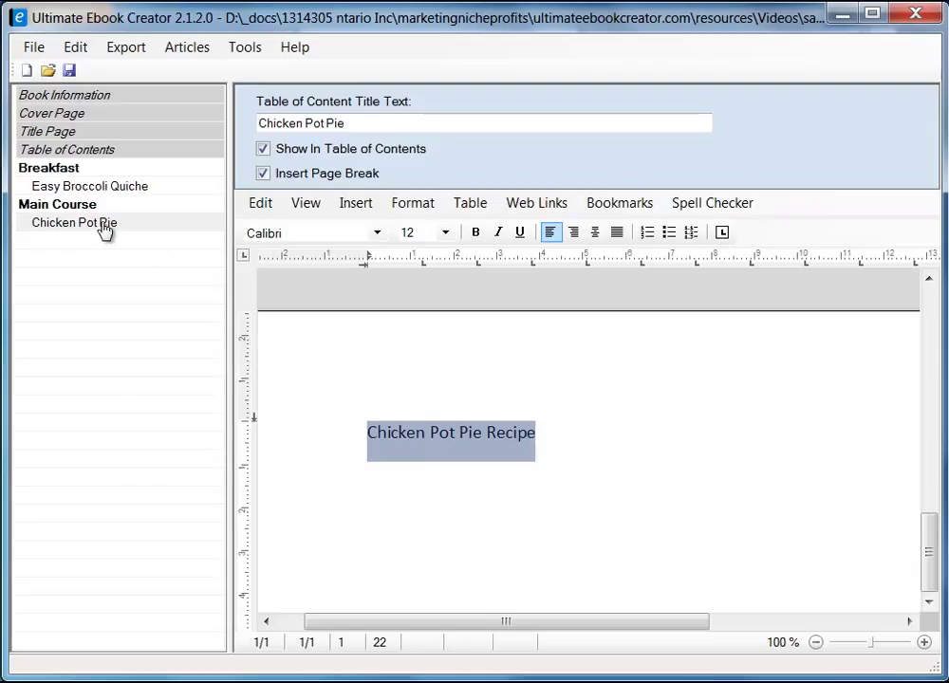
{"action": "left_click", "coordinate": [581, 433]}
{"action": "key", "text": "BackSpace"}
{"action": "key", "text": "BackSpace"}
{"action": "key", "text": "BackSpace"}
{"action": "key", "text": "BackSpace"}
{"action": "key", "text": "BackSpace"}
{"action": "key", "text": "BackSpace"}
{"action": "key", "text": "BackSpace"}
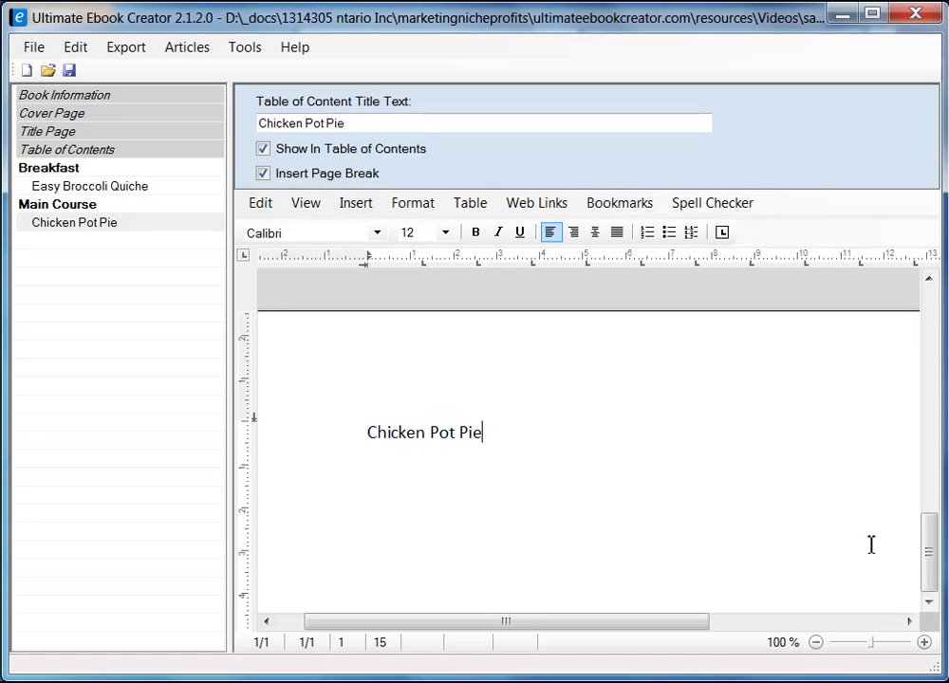
- Delete the remaining 'Chicken Pot Pie' text, leaving the body empty, and switch to Firefox
{"action": "scroll", "coordinate": [930, 560], "scroll_direction": "down", "scroll_amount": 10}
{"action": "left_click_drag", "start_coordinate": [930, 567], "coordinate": [930, 354]}
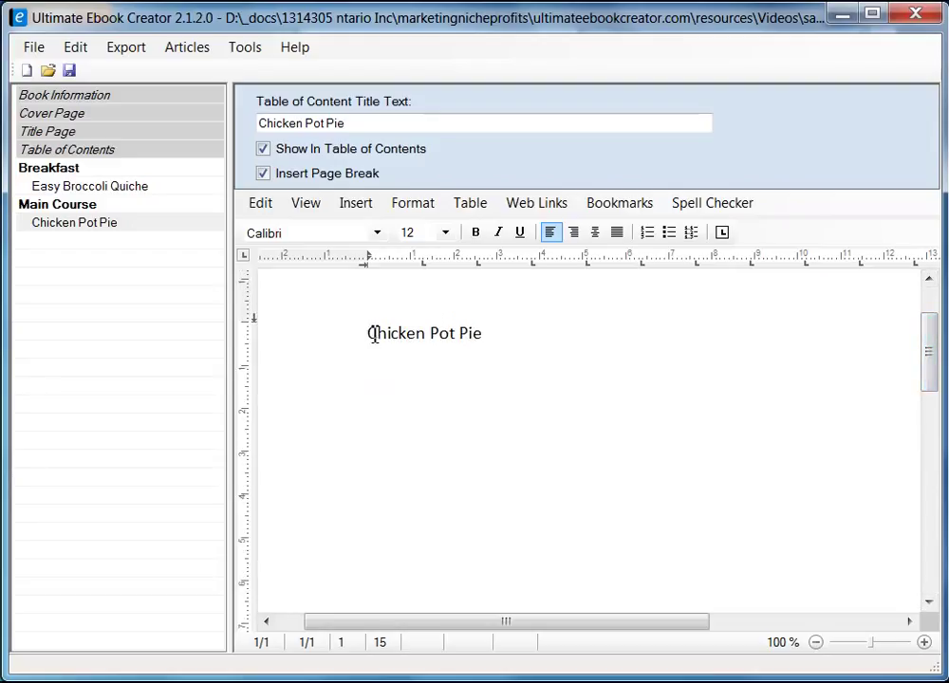
{"action": "left_click_drag", "start_coordinate": [373, 337], "coordinate": [485, 343]}
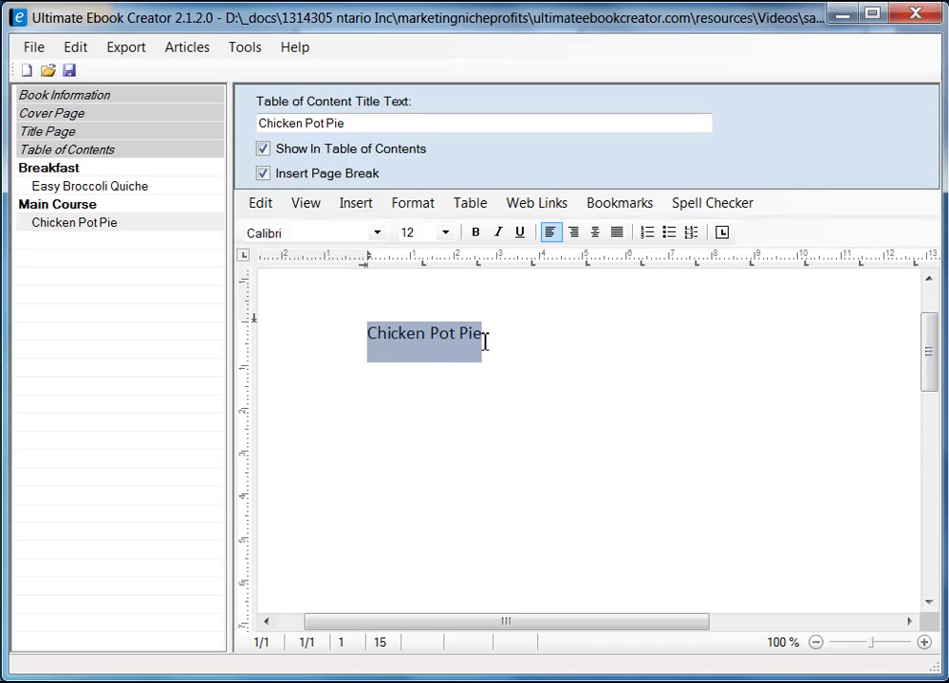
{"action": "key", "text": "Delete"}
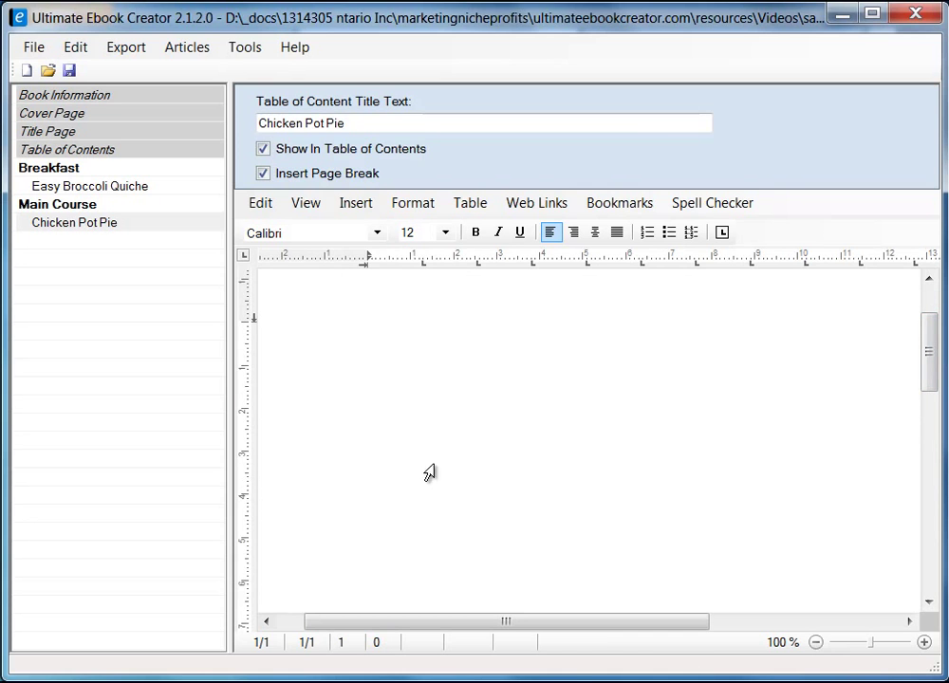
{"action": "key", "text": "alt+Tab"}
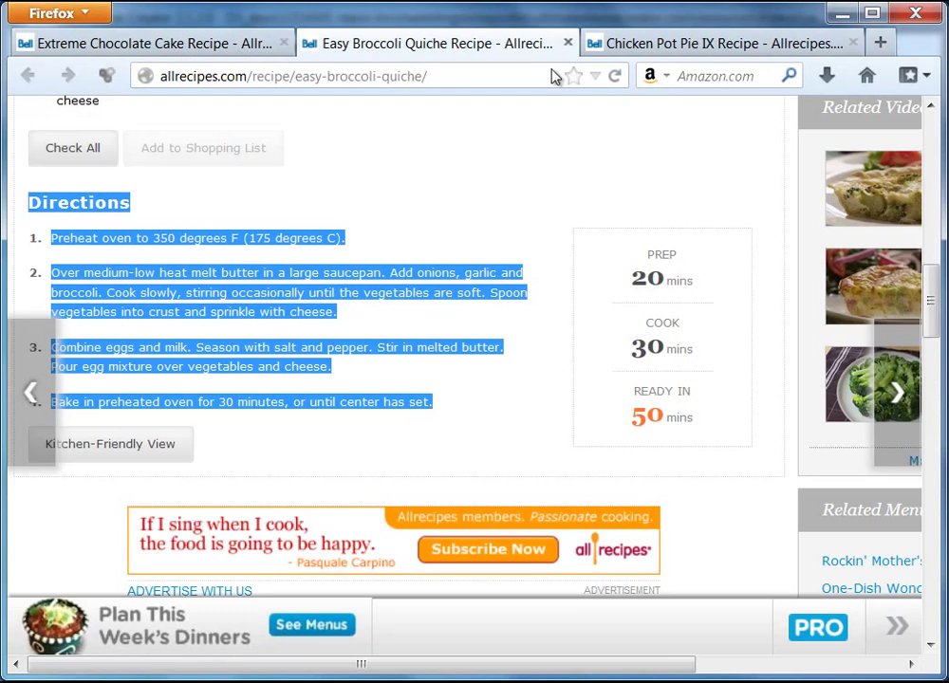
- Copy the photo from the Chicken Pot Pie IX recipe page and return to the ebook editor
{"action": "left_click", "coordinate": [677, 47]}
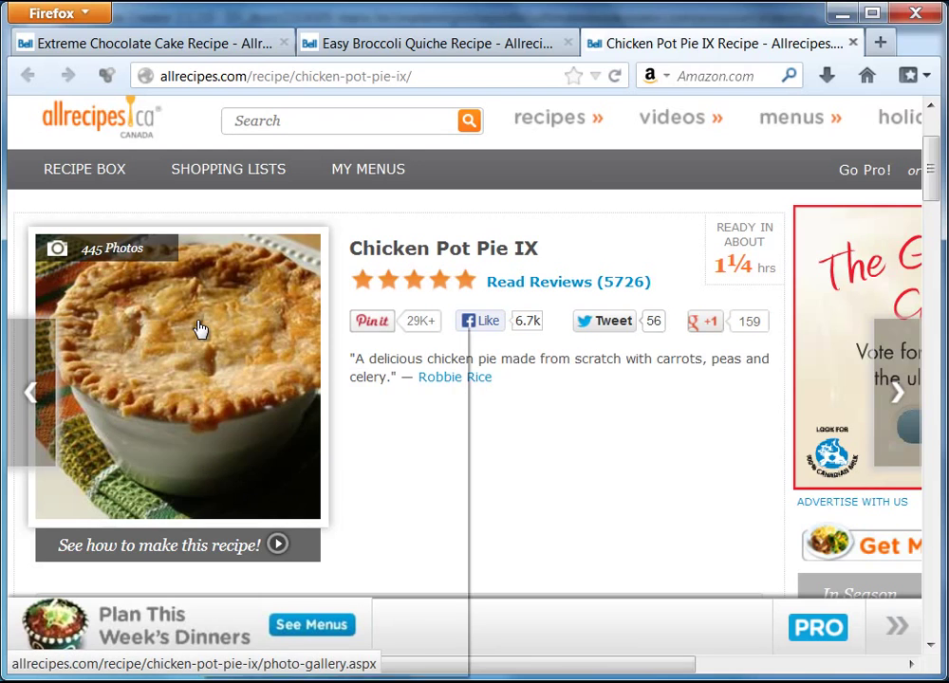
{"action": "right_click", "coordinate": [200, 328]}
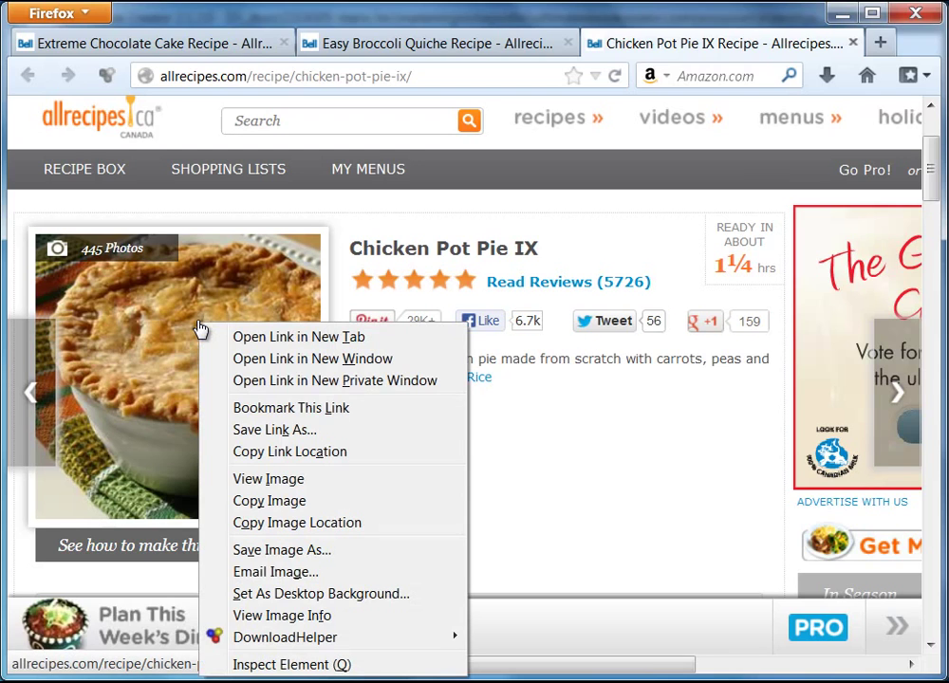
{"action": "left_click", "coordinate": [269, 507]}
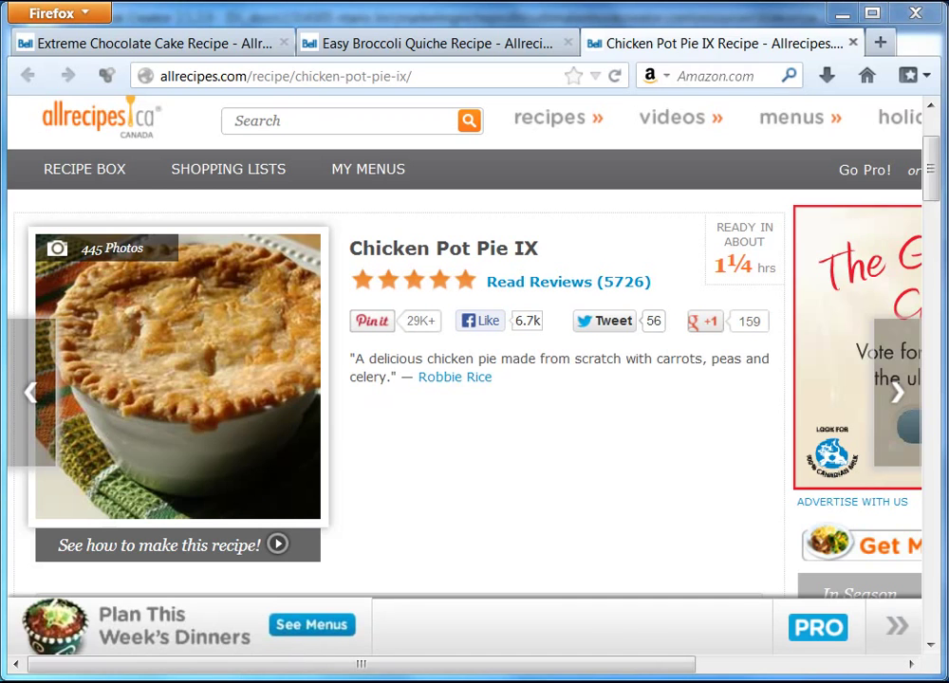
{"action": "key", "text": "alt+Tab"}
{"action": "left_click", "coordinate": [449, 337]}
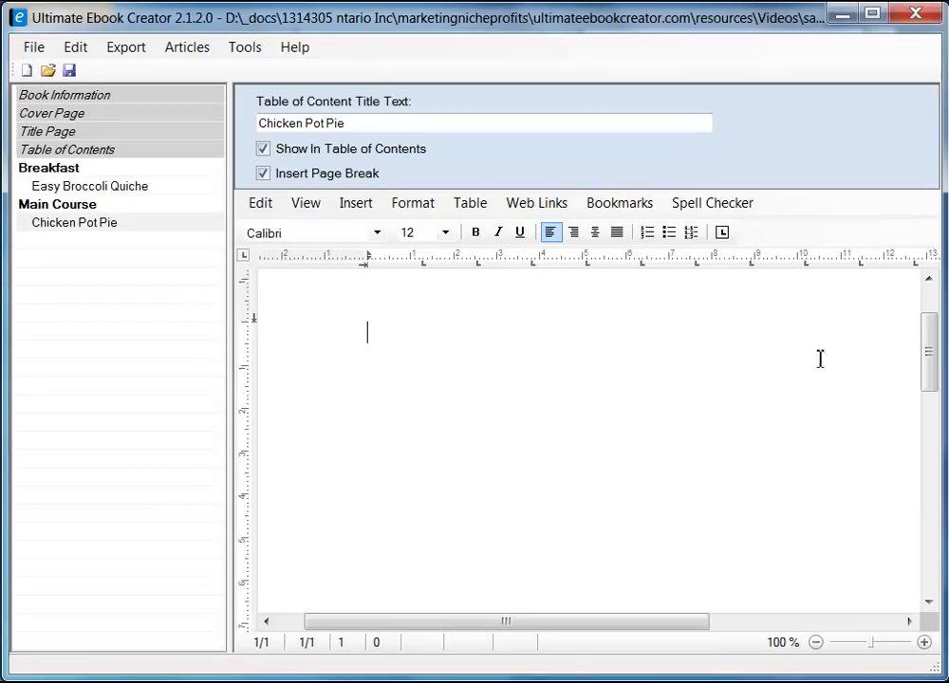
- Paste the copied pie photo as an image at the top of the Chicken Pot Pie chapter
{"action": "left_click_drag", "start_coordinate": [931, 362], "coordinate": [935, 336]}
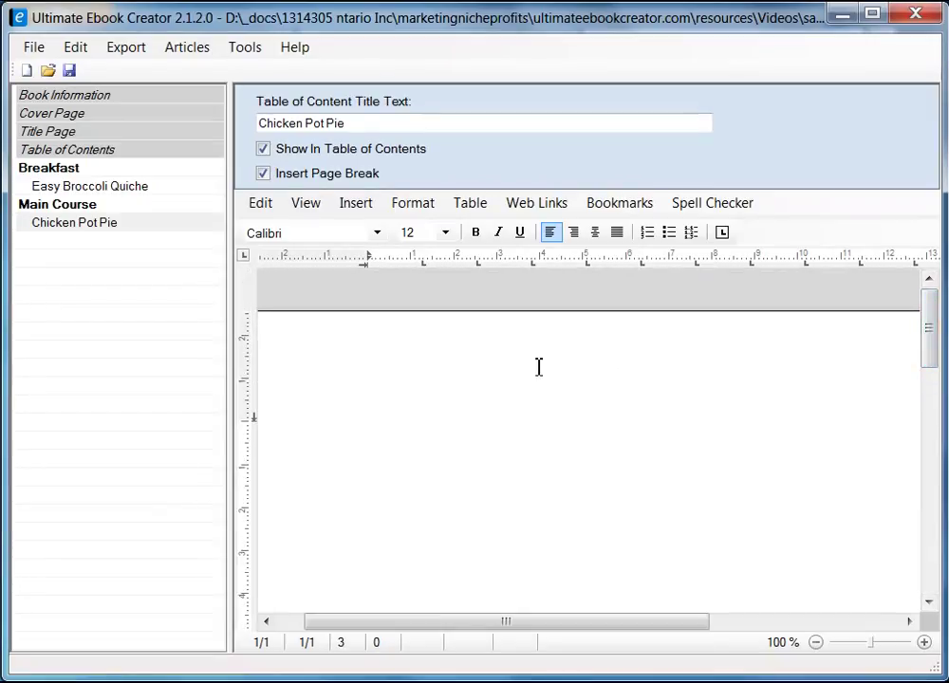
{"action": "right_click", "coordinate": [388, 427]}
{"action": "mouse_move", "coordinate": [492, 479]}
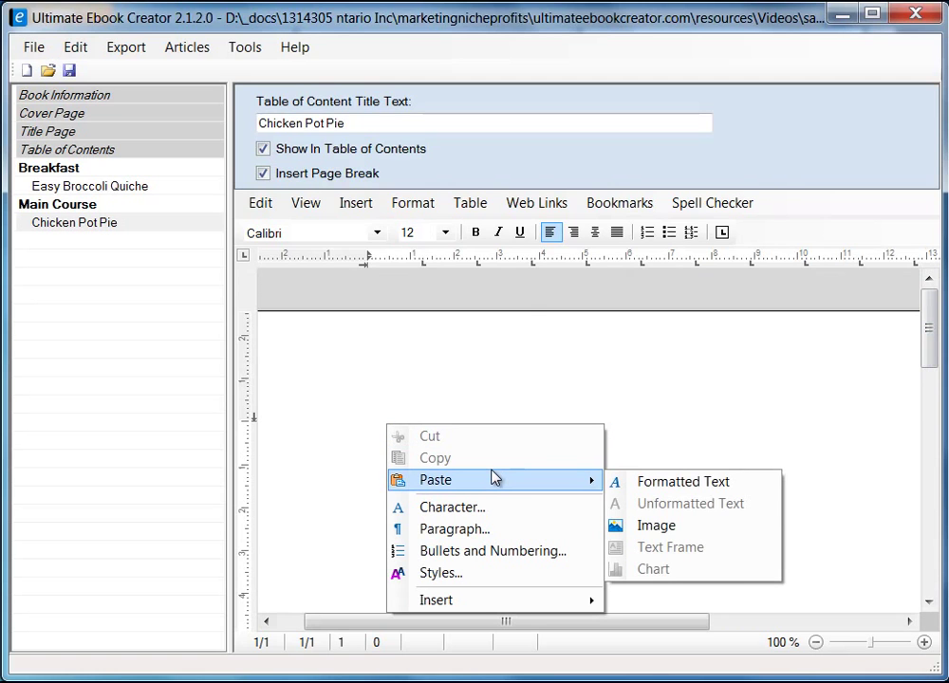
{"action": "left_click", "coordinate": [656, 527]}
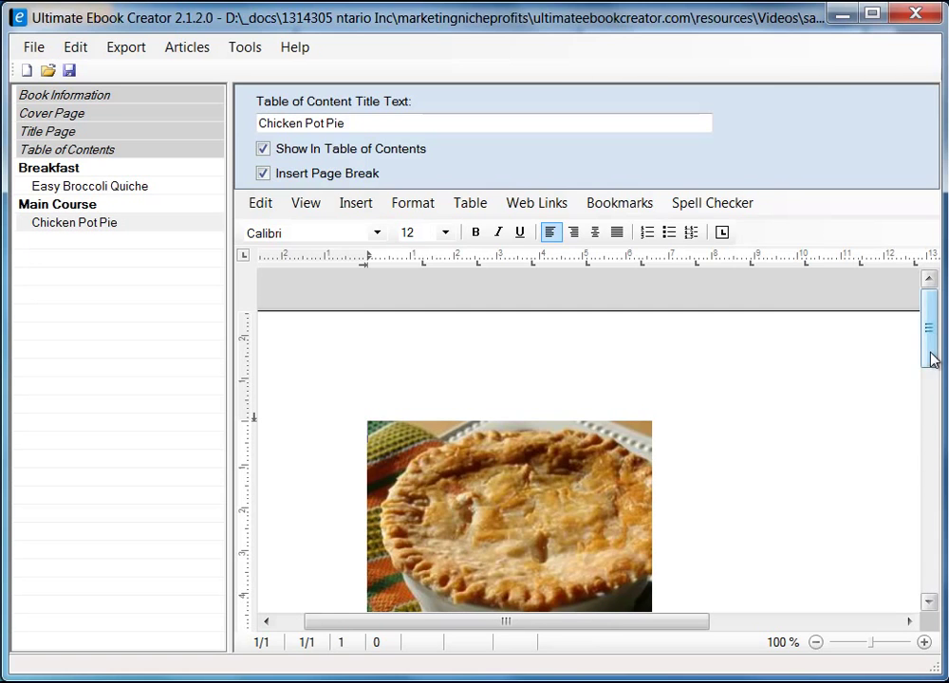
{"action": "left_click_drag", "start_coordinate": [932, 355], "coordinate": [935, 391]}
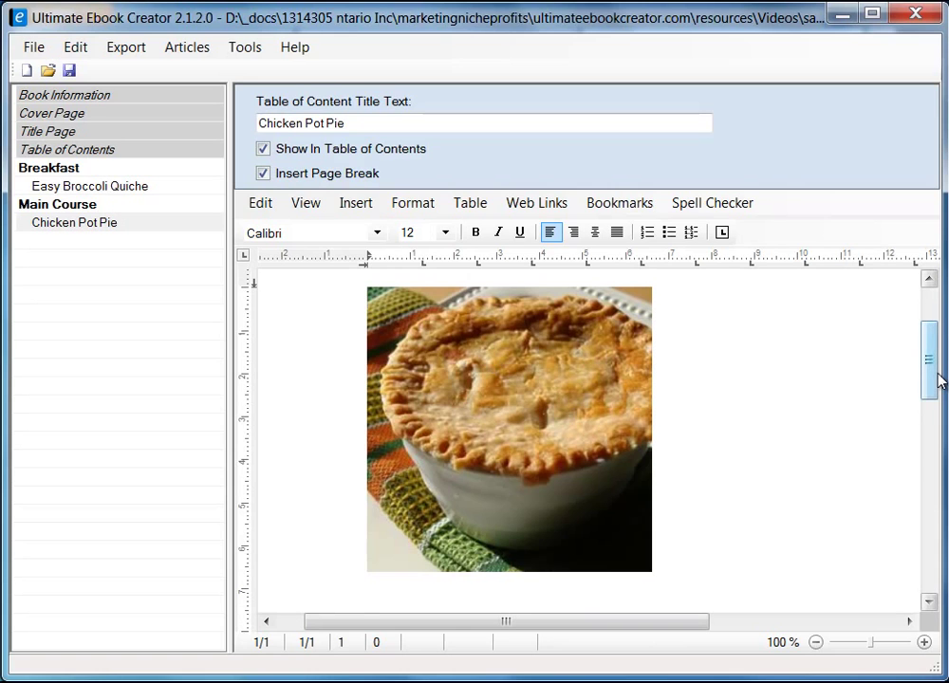
{"action": "left_click_drag", "start_coordinate": [936, 373], "coordinate": [931, 365]}
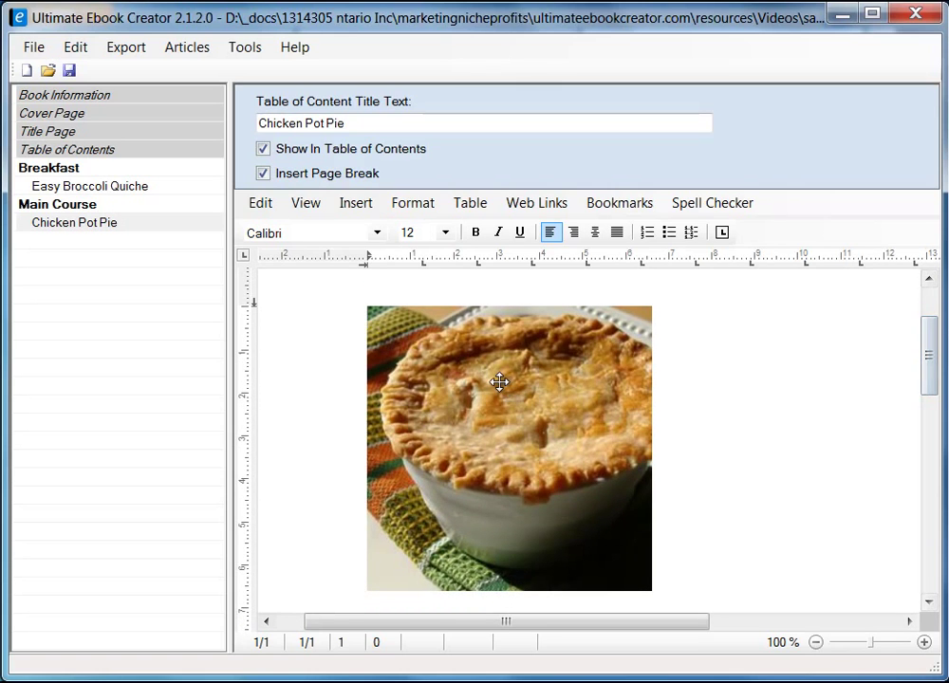
{"action": "left_click", "coordinate": [523, 427]}
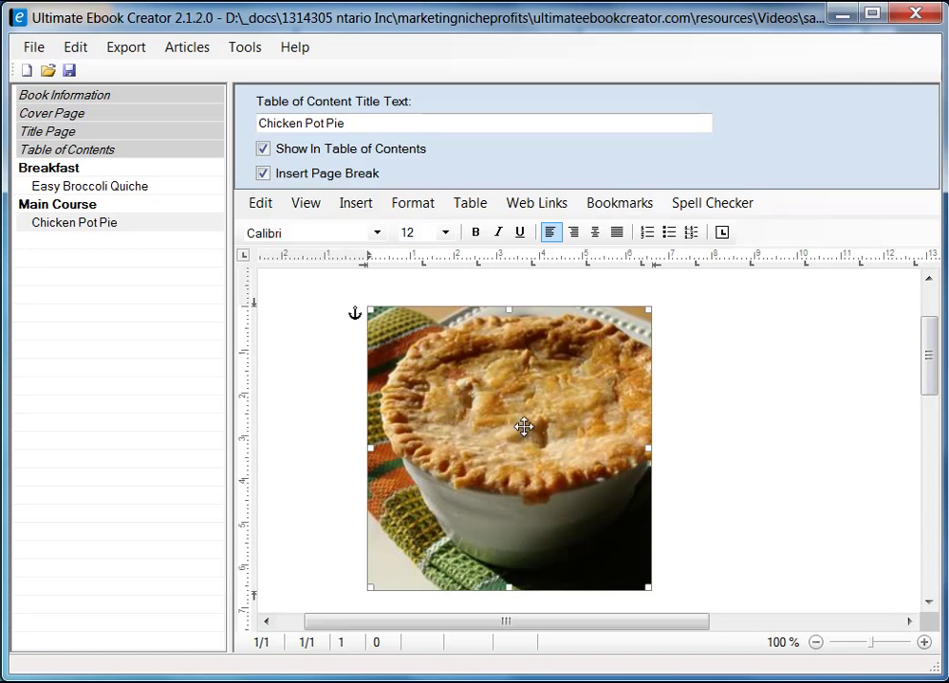
- Set the pie photo's wrapping style to Square in its Format dialog
{"action": "right_click", "coordinate": [467, 400]}
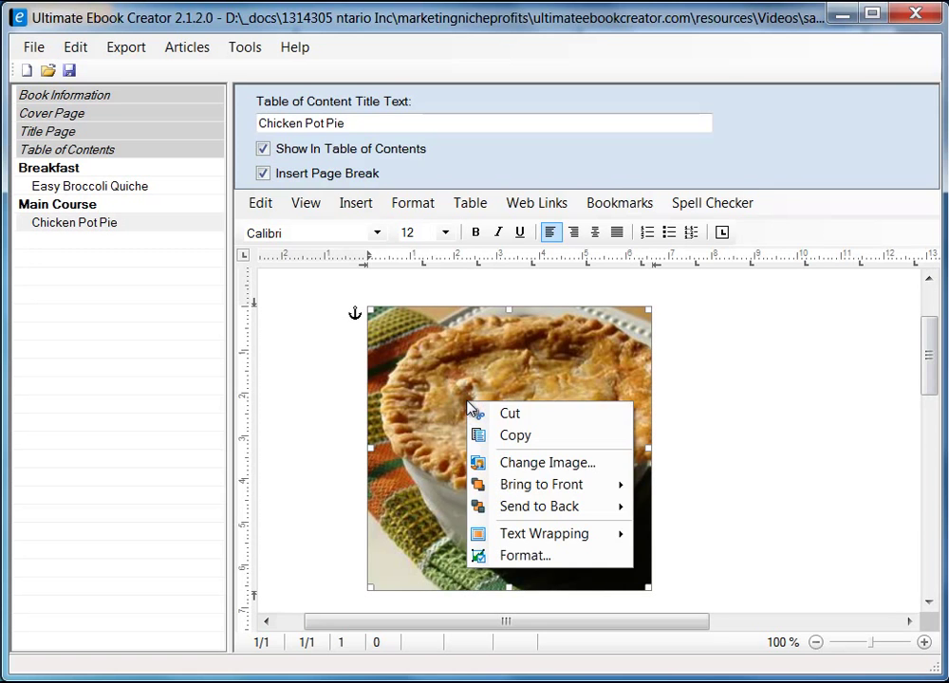
{"action": "left_click", "coordinate": [520, 556]}
{"action": "left_click_drag", "start_coordinate": [352, 172], "coordinate": [546, 177]}
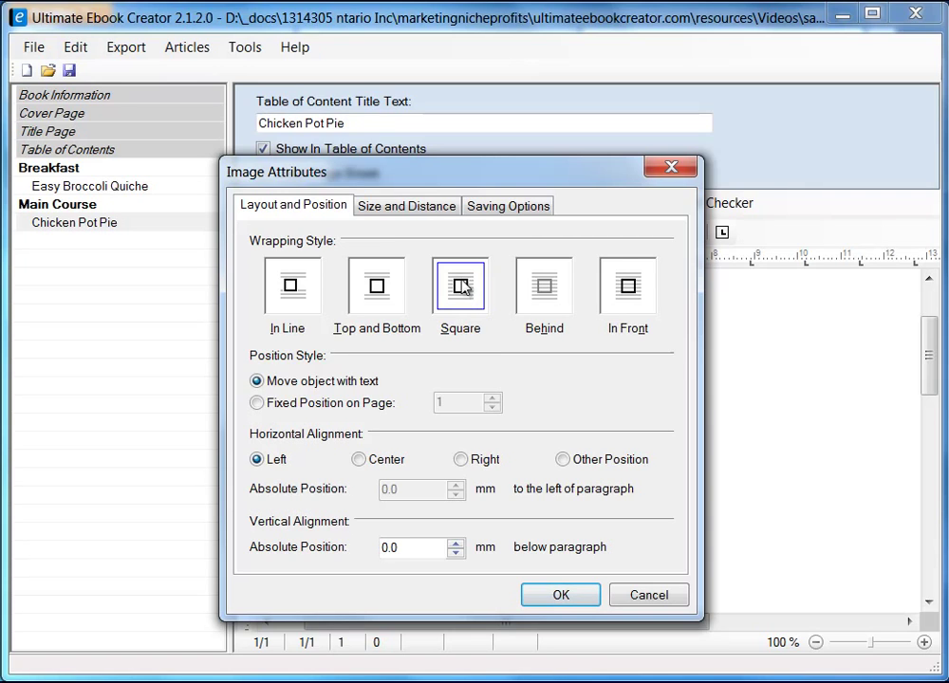
{"action": "left_click", "coordinate": [461, 289]}
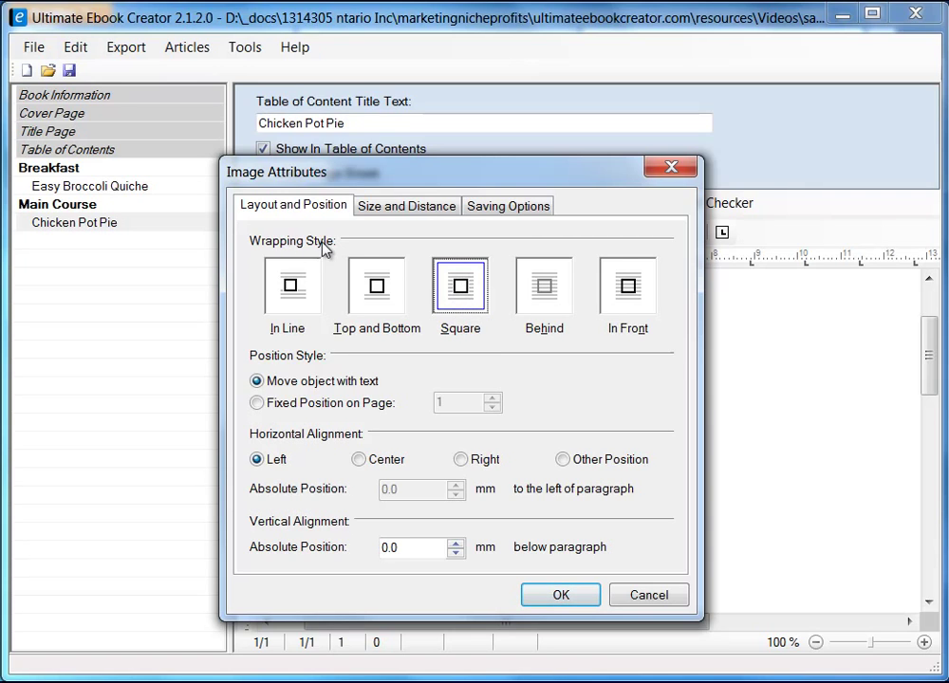
{"action": "left_click", "coordinate": [510, 207]}
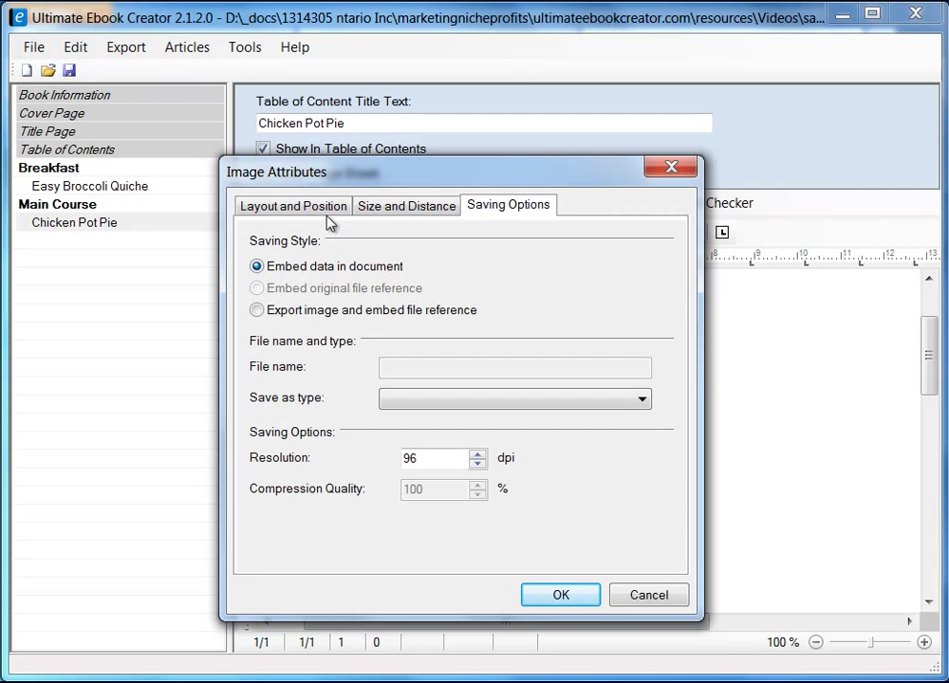
{"action": "left_click", "coordinate": [568, 597]}
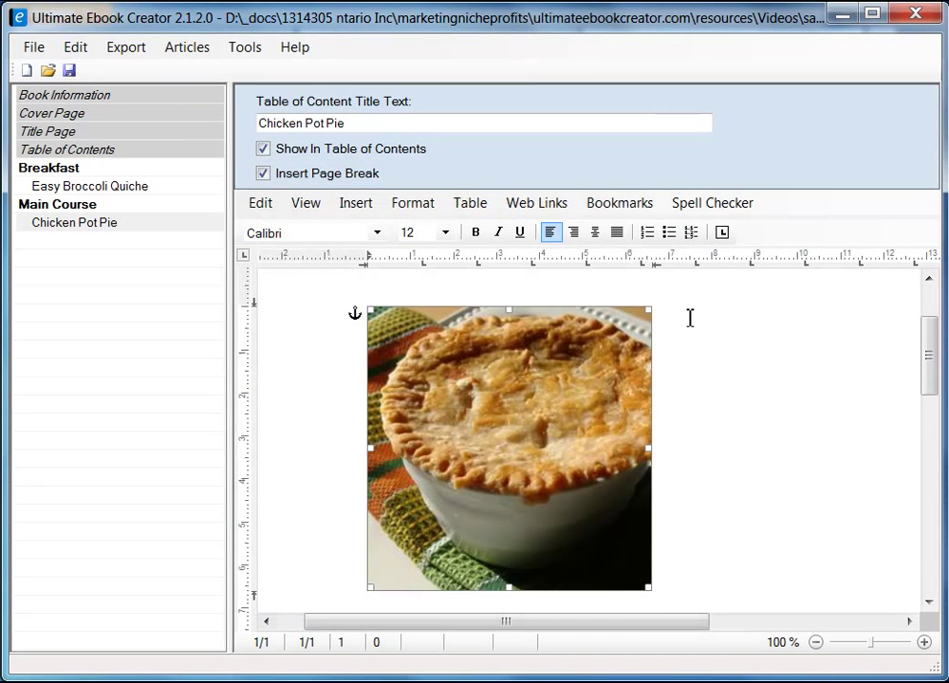
{"action": "left_click", "coordinate": [691, 316]}
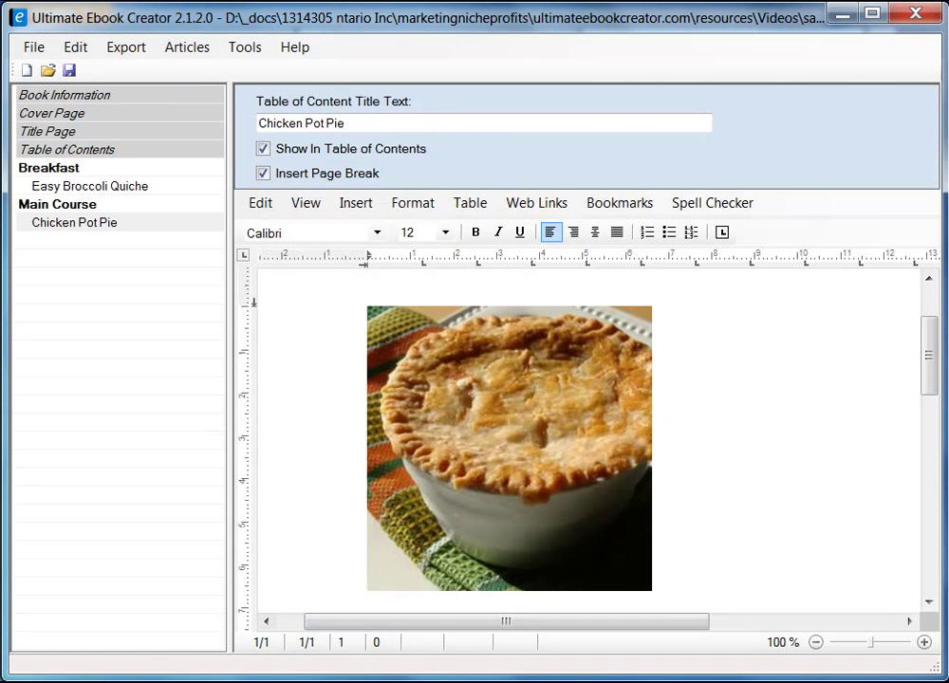
{"action": "key", "text": "alt+Tab"}
- Copy the 'Chicken Pot Pie IX' title from Firefox and paste it as formatted text beside the photo
{"action": "left_click_drag", "start_coordinate": [352, 252], "coordinate": [537, 250]}
{"action": "right_click", "coordinate": [535, 251]}
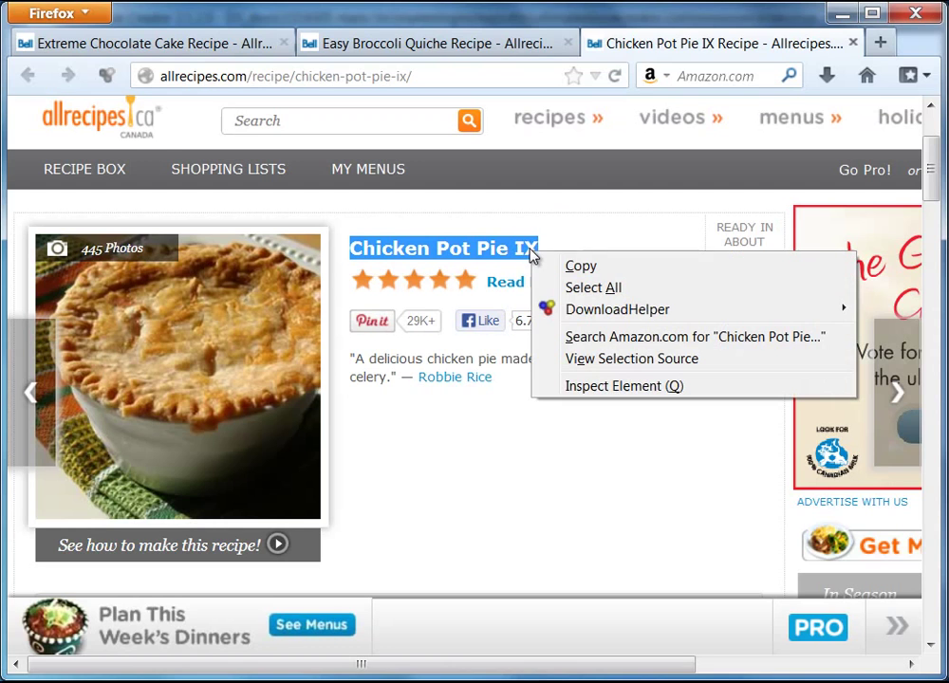
{"action": "left_click", "coordinate": [581, 266]}
{"action": "left_click", "coordinate": [841, 13]}
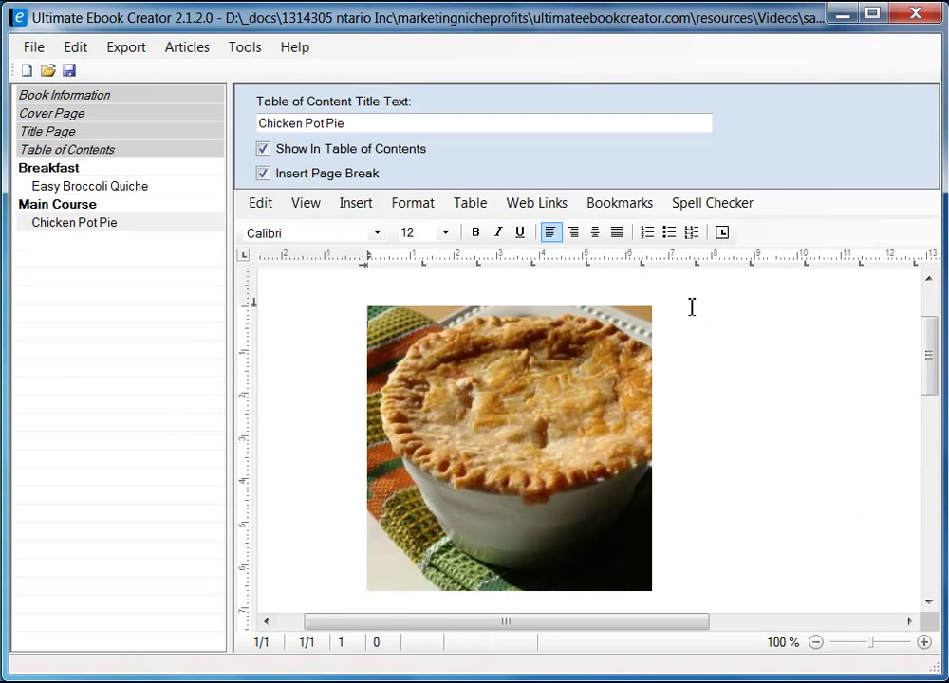
{"action": "right_click", "coordinate": [698, 313]}
{"action": "mouse_move", "coordinate": [787, 379]}
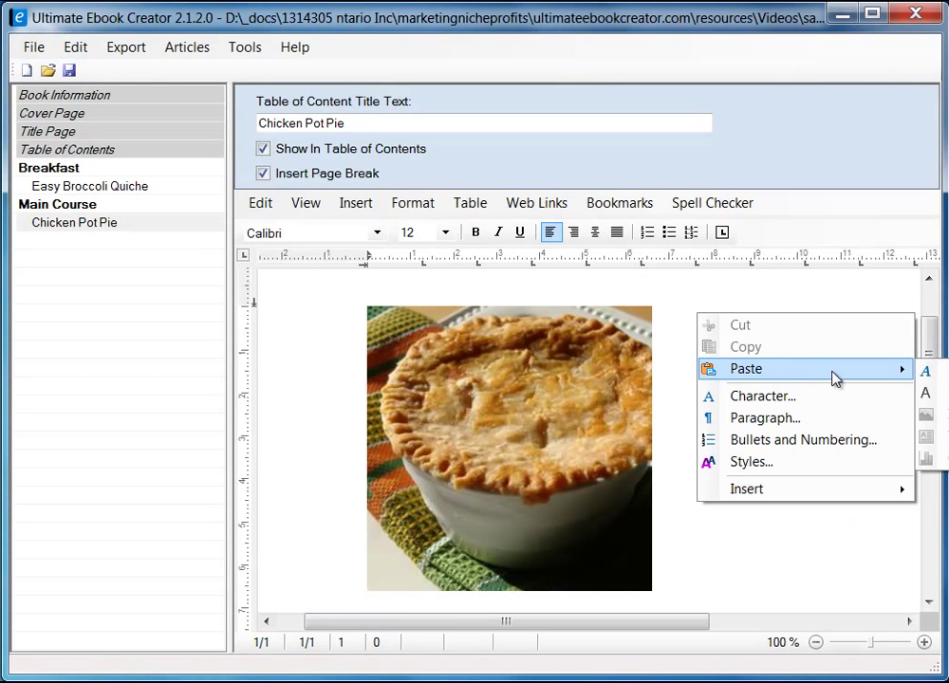
{"action": "left_click", "coordinate": [925, 371]}
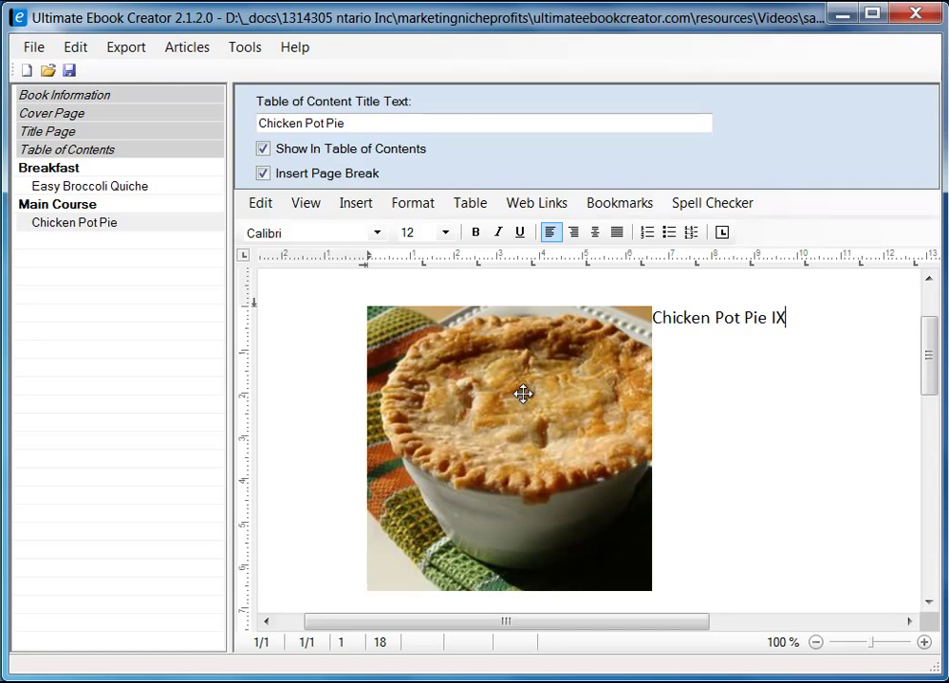
{"action": "left_click_drag", "start_coordinate": [230, 347], "coordinate": [178, 359]}
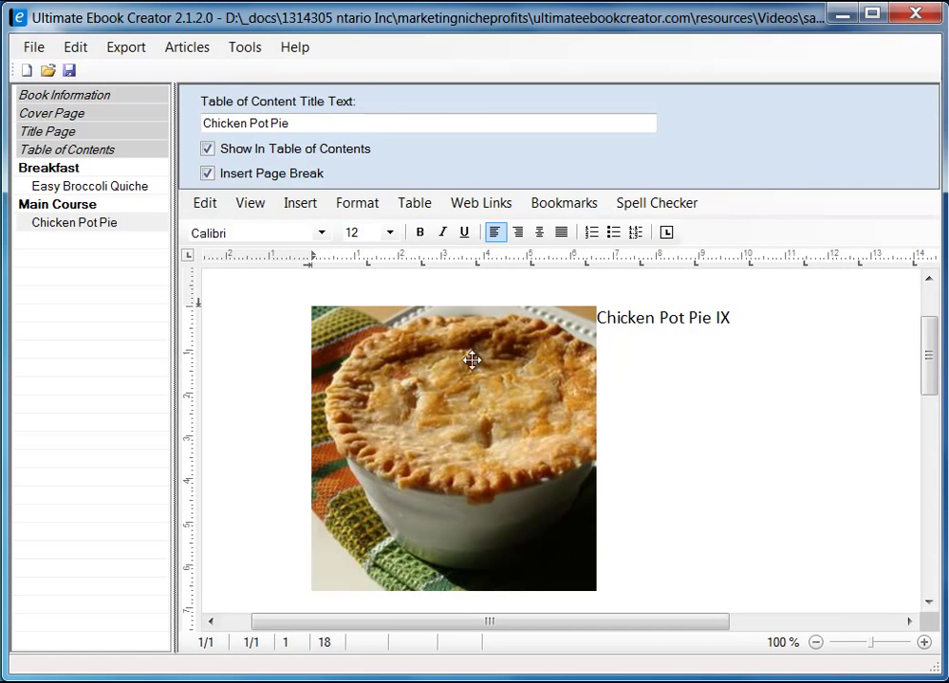
- Give the pie photo a 5 mm right distance under Size and Distance
{"action": "left_click", "coordinate": [482, 358]}
{"action": "right_click", "coordinate": [482, 401]}
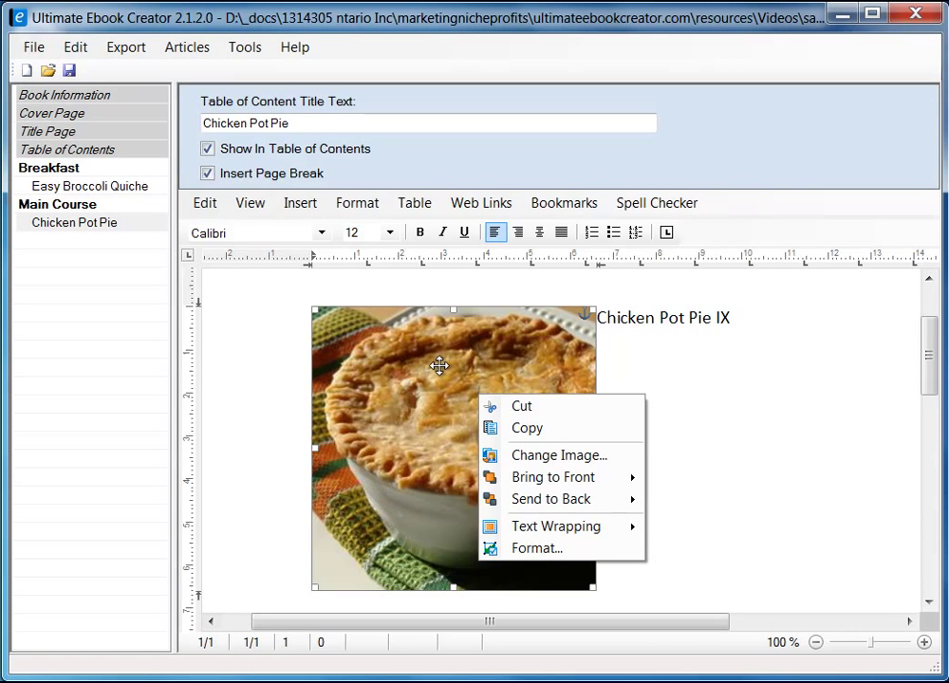
{"action": "left_click", "coordinate": [554, 548]}
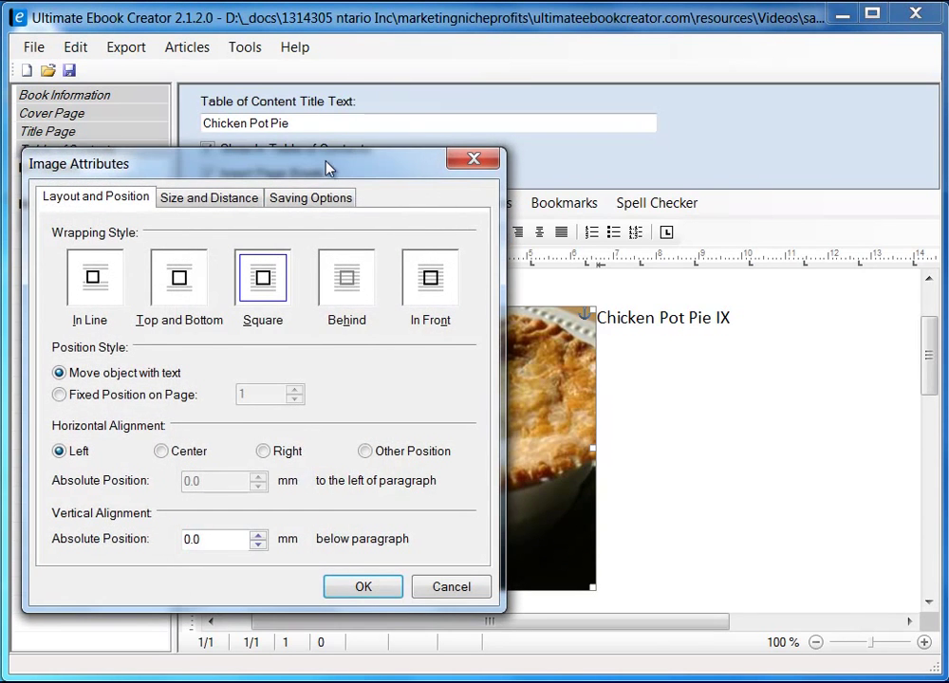
{"action": "left_click_drag", "start_coordinate": [325, 167], "coordinate": [528, 147]}
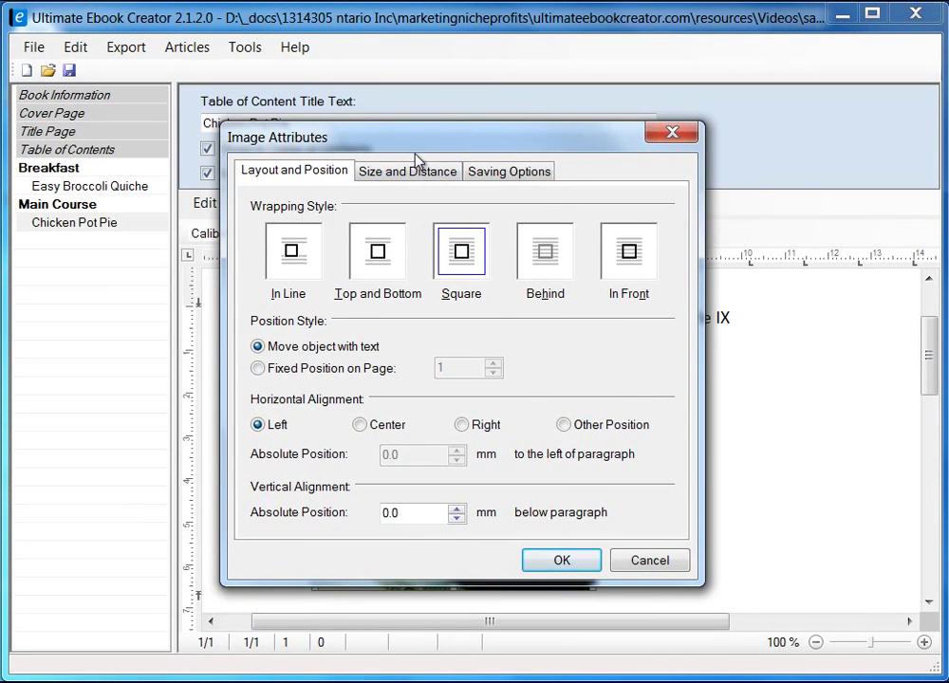
{"action": "left_click", "coordinate": [396, 174]}
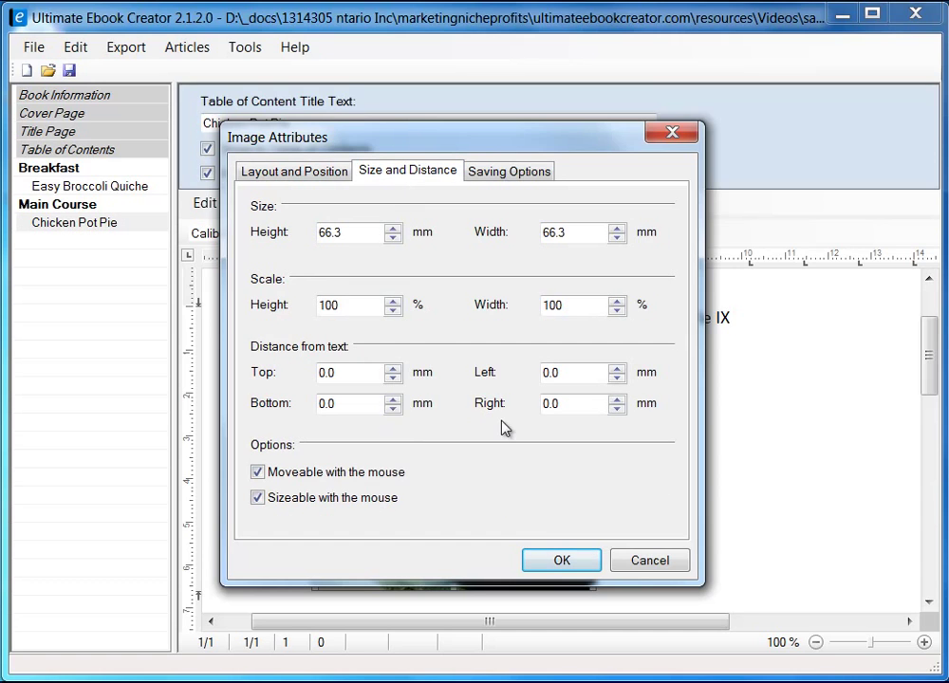
{"action": "left_click", "coordinate": [568, 405]}
{"action": "left_click", "coordinate": [561, 561]}
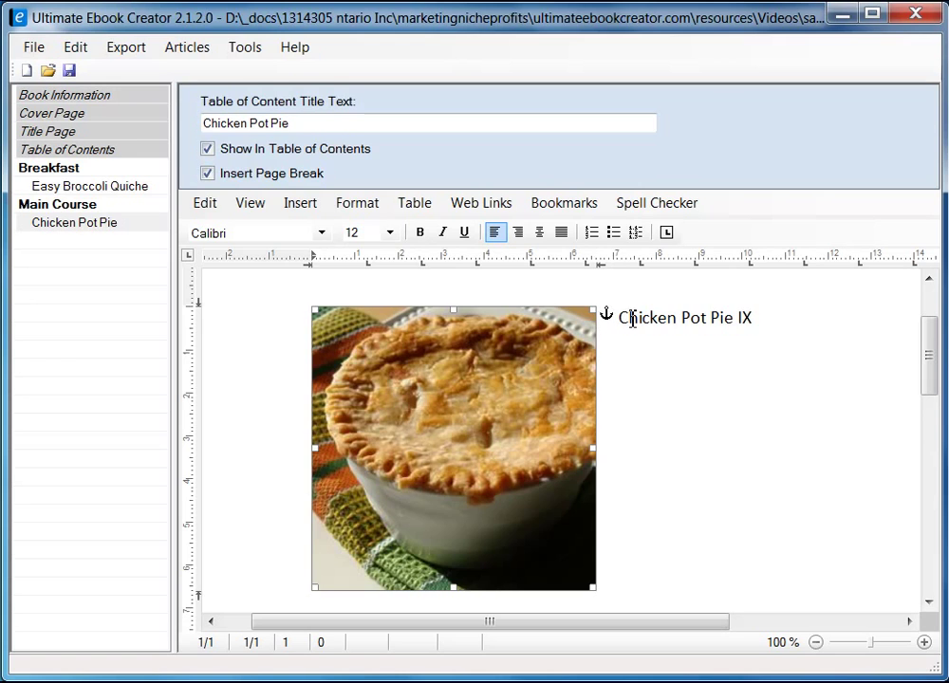
- Add an empty line after the 'Chicken Pot Pie IX' heading
{"action": "left_click", "coordinate": [619, 317]}
{"action": "left_click_drag", "start_coordinate": [619, 318], "coordinate": [691, 330]}
{"action": "left_click", "coordinate": [779, 329]}
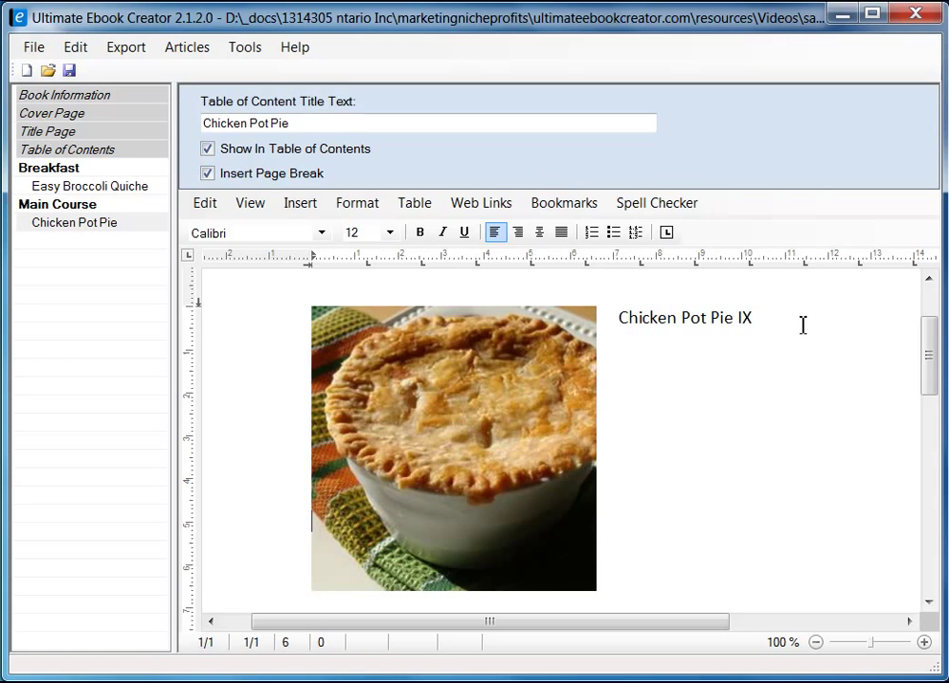
{"action": "key", "text": "Return"}
{"action": "key", "text": "Return"}
{"action": "key", "text": "Return"}
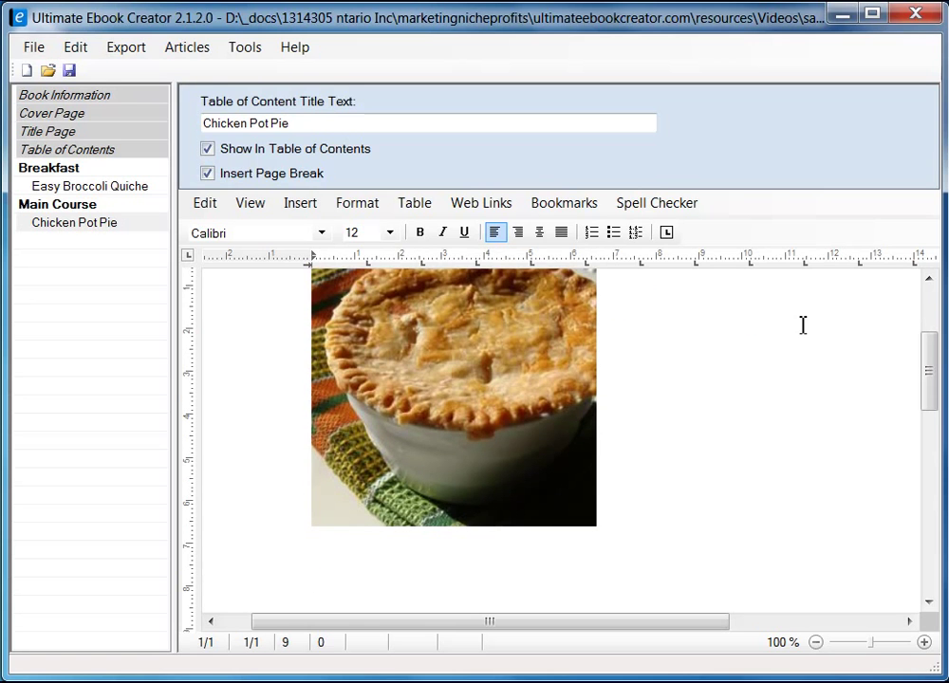
{"action": "scroll", "coordinate": [631, 479], "scroll_direction": "down", "scroll_amount": 2}
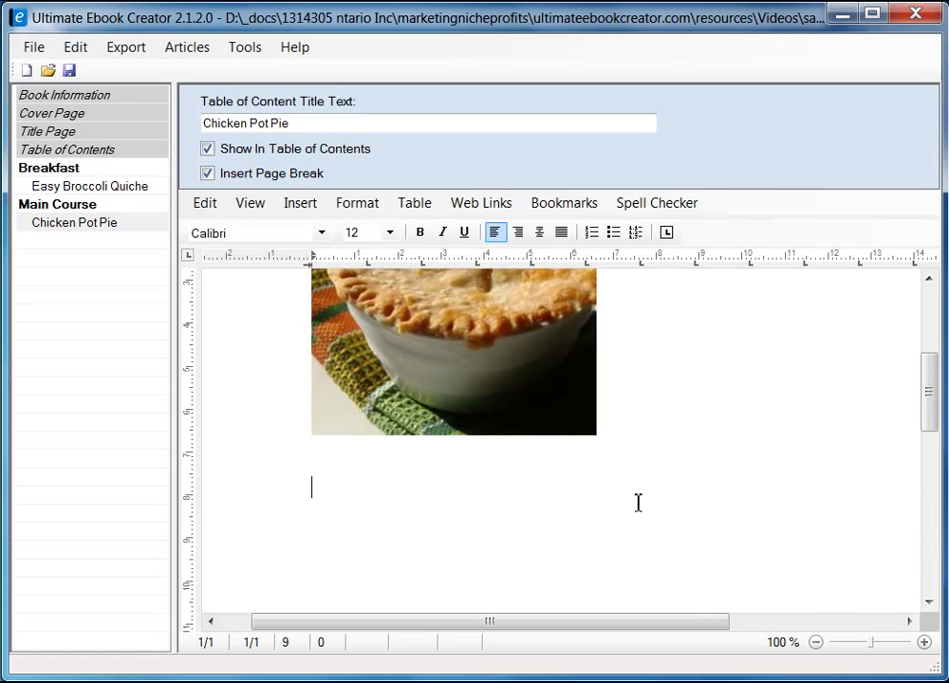
- Bring the Ingredients section of the Chicken Pot Pie IX page into view in Firefox
{"action": "key", "text": "alt+Tab"}
{"action": "left_click_drag", "start_coordinate": [934, 175], "coordinate": [939, 238]}
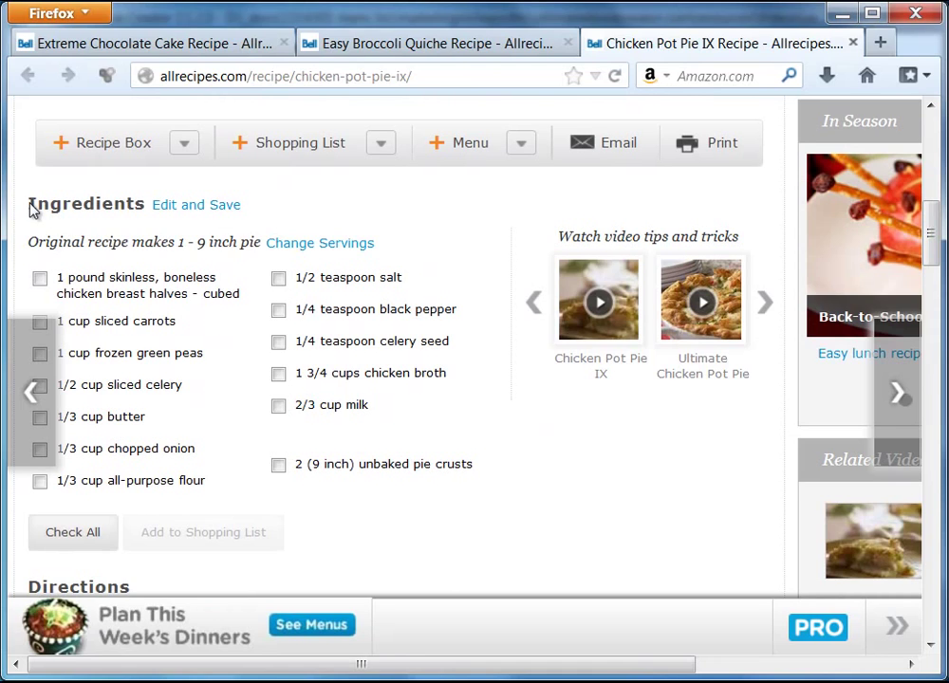
{"action": "left_click_drag", "start_coordinate": [31, 209], "coordinate": [145, 211]}
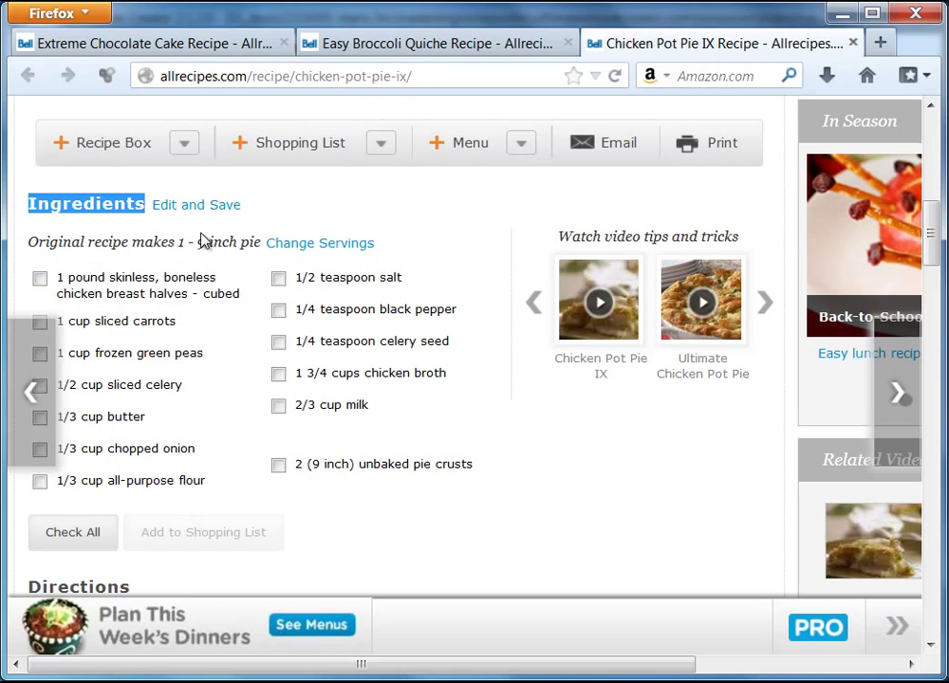
{"action": "left_click", "coordinate": [400, 249], "text": "shift"}
{"action": "left_click", "coordinate": [222, 243]}
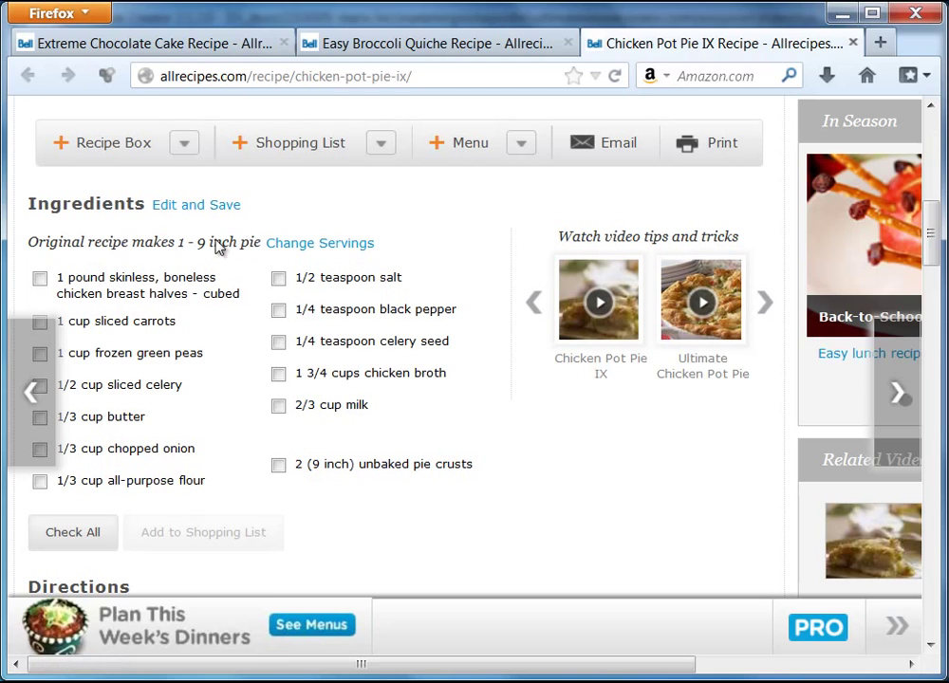
{"action": "left_click_drag", "start_coordinate": [28, 205], "coordinate": [144, 213]}
{"action": "right_click", "coordinate": [126, 202]}
{"action": "left_click", "coordinate": [74, 228]}
- Type an 'Ingredients' line below the photo in the ebook and start a new line
{"action": "key", "text": "alt+Tab"}
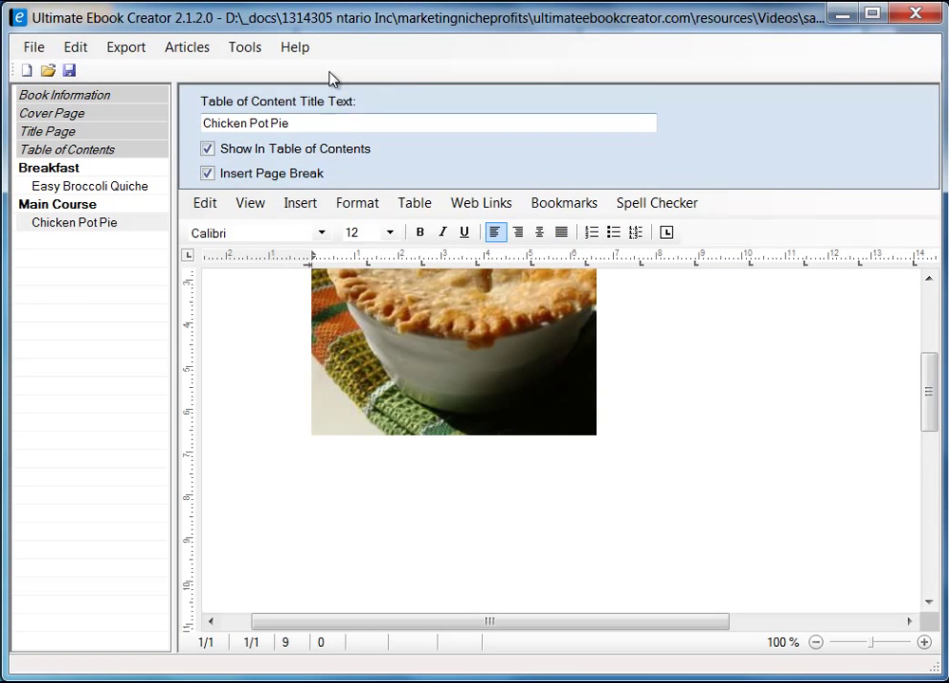
{"action": "mouse_move", "coordinate": [334, 19]}
{"action": "left_mouse_down"}
{"action": "mouse_move", "coordinate": [360, 302]}
{"action": "mouse_move", "coordinate": [371, 208]}
{"action": "mouse_move", "coordinate": [347, 28]}
{"action": "mouse_move", "coordinate": [339, 24]}
{"action": "left_mouse_up"}
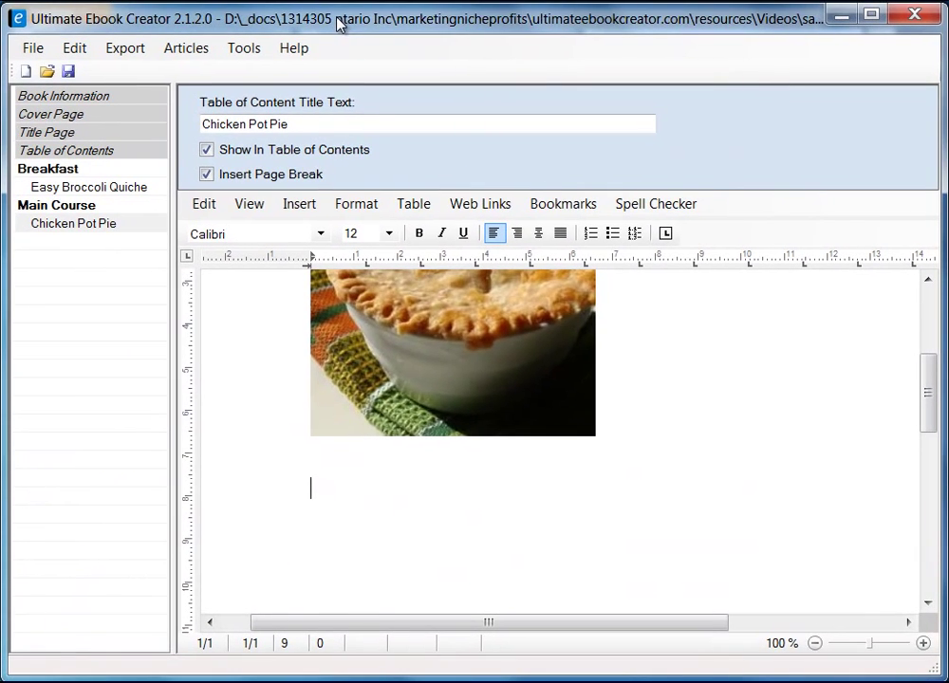
{"action": "type", "text": "Ingre"}
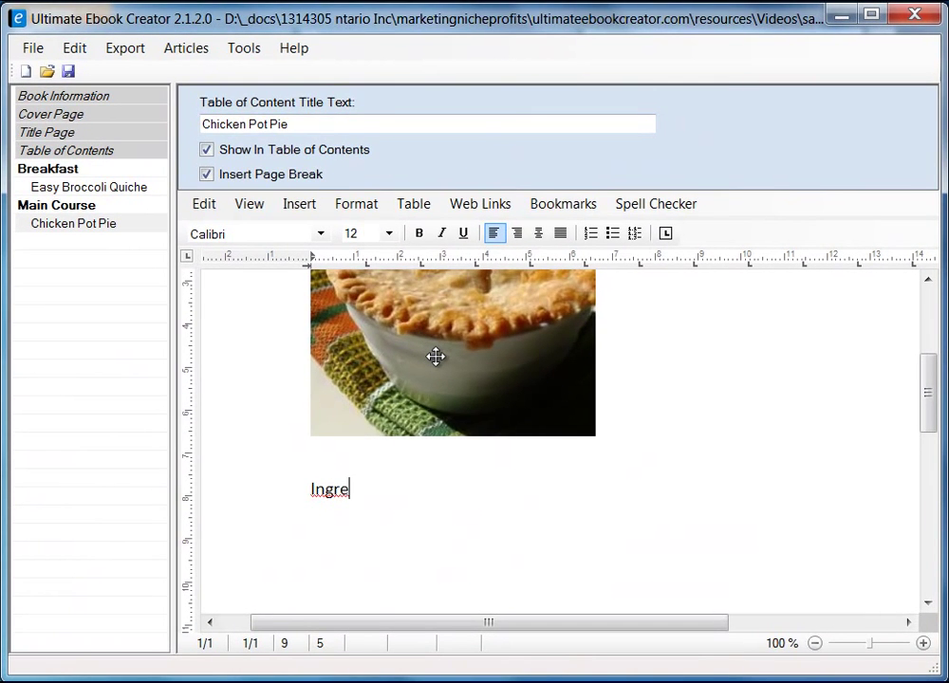
{"action": "type", "text": "dients"}
{"action": "key", "text": "Return"}
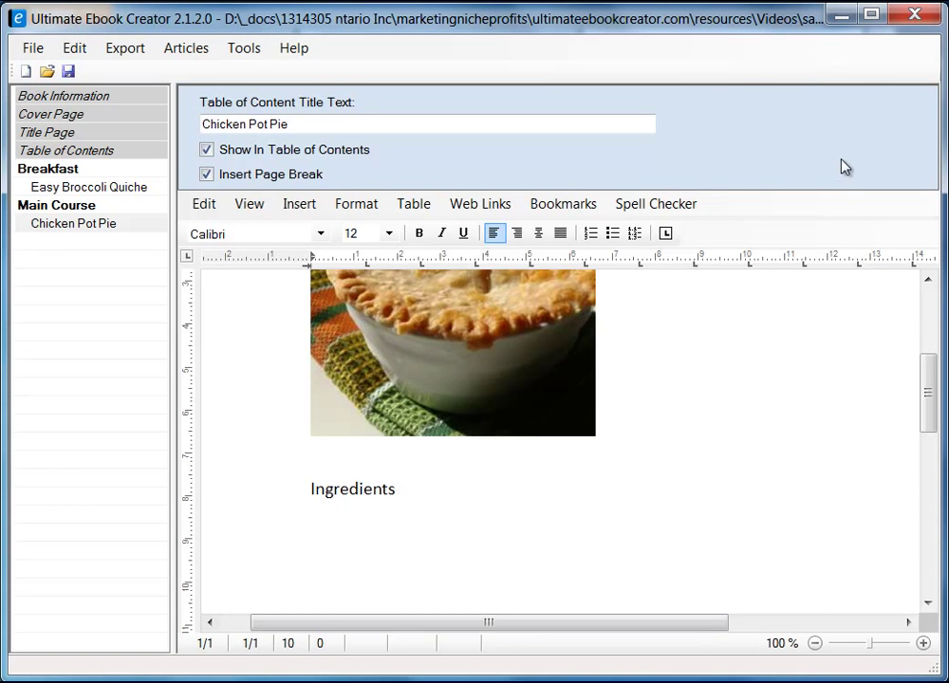
{"action": "left_click", "coordinate": [841, 14]}
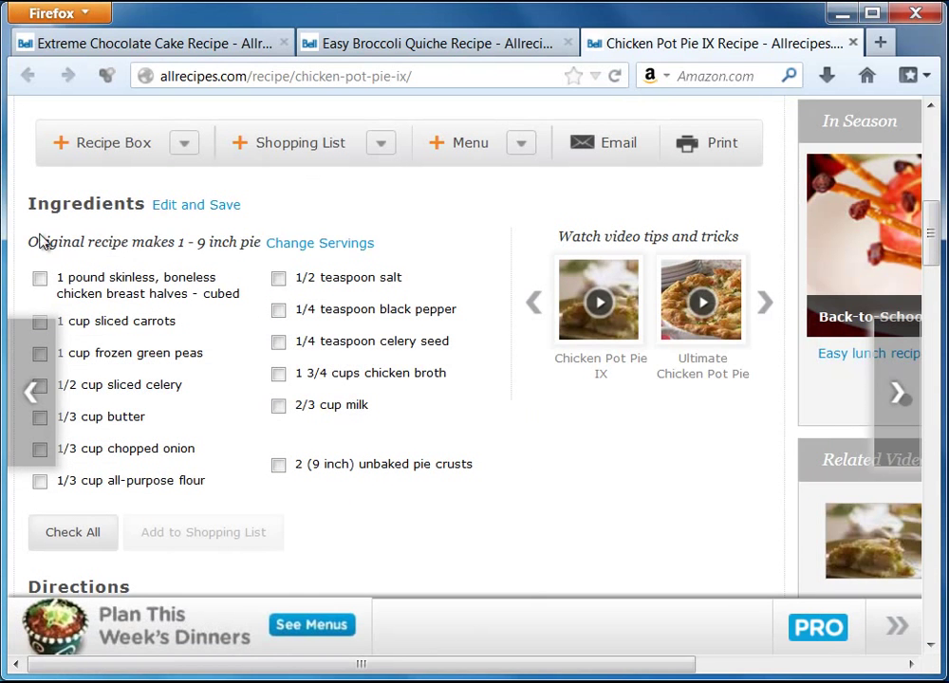
- Paste 'Original recipe makes 1 - 9 inch pie' as unformatted text under Ingredients, followed by a new line
{"action": "left_click_drag", "start_coordinate": [34, 248], "coordinate": [258, 247]}
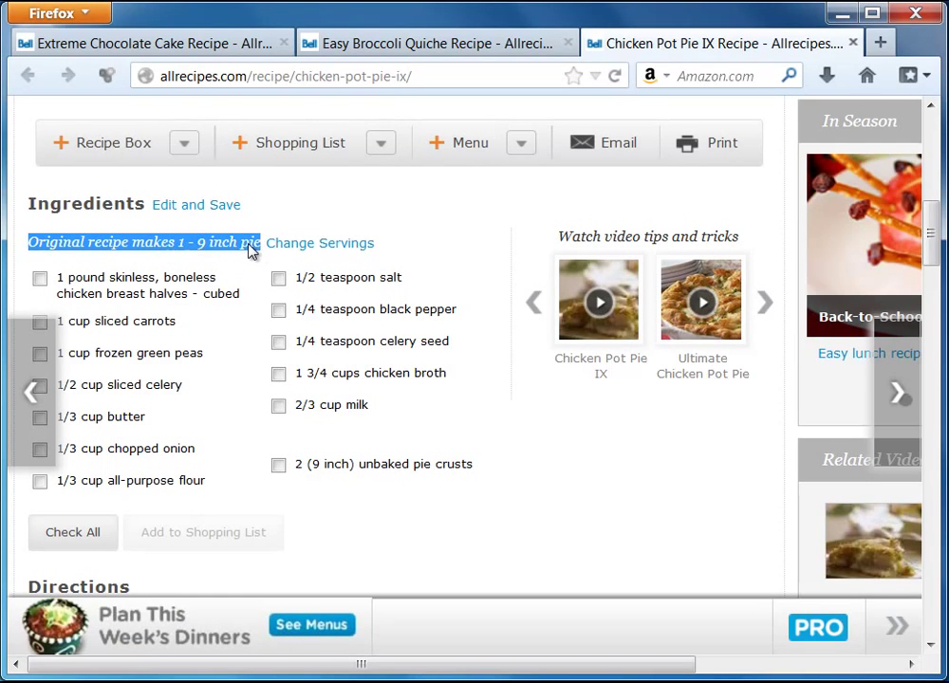
{"action": "right_click", "coordinate": [250, 249]}
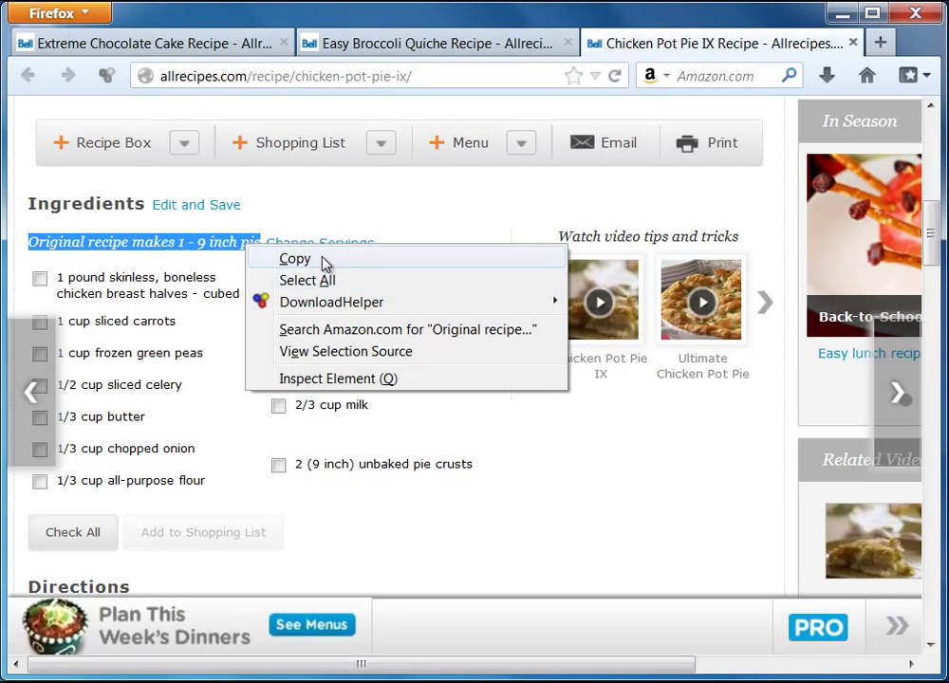
{"action": "left_click", "coordinate": [322, 259]}
{"action": "key", "text": "alt+Tab"}
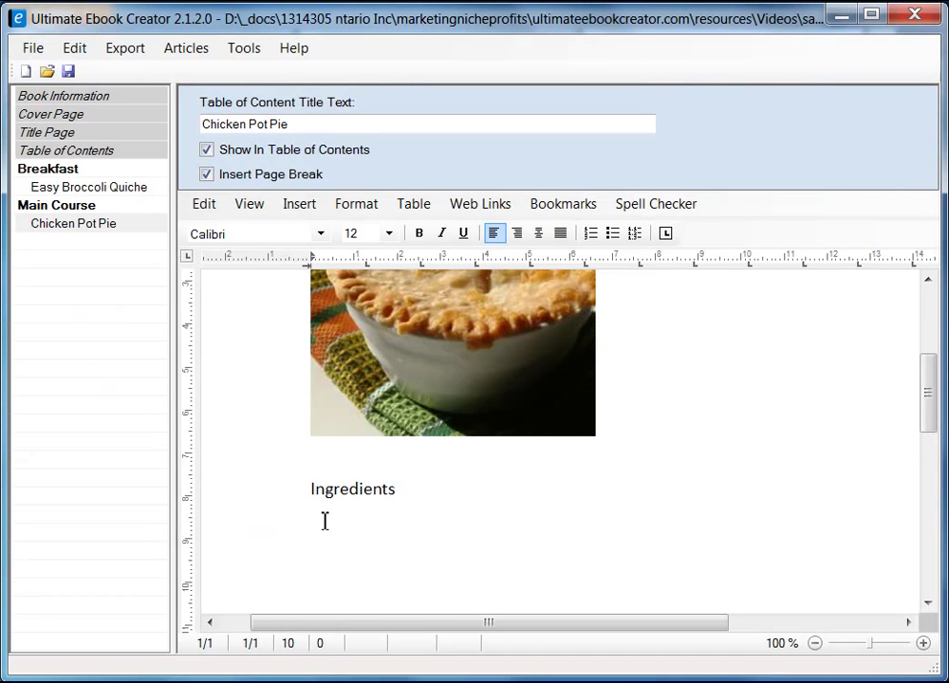
{"action": "right_click", "coordinate": [324, 530]}
{"action": "mouse_move", "coordinate": [470, 587]}
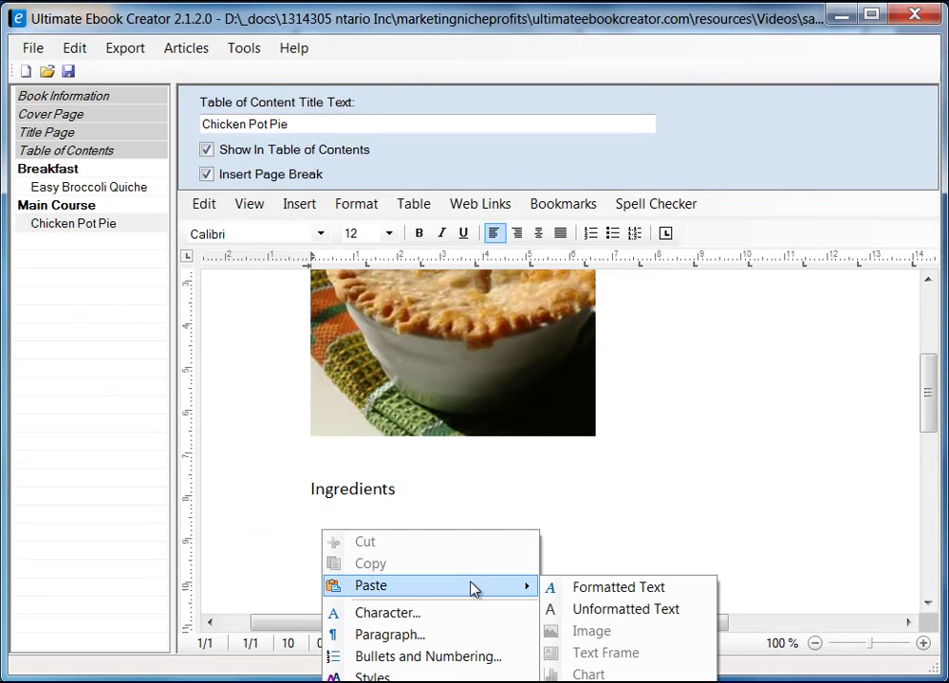
{"action": "left_click", "coordinate": [659, 608]}
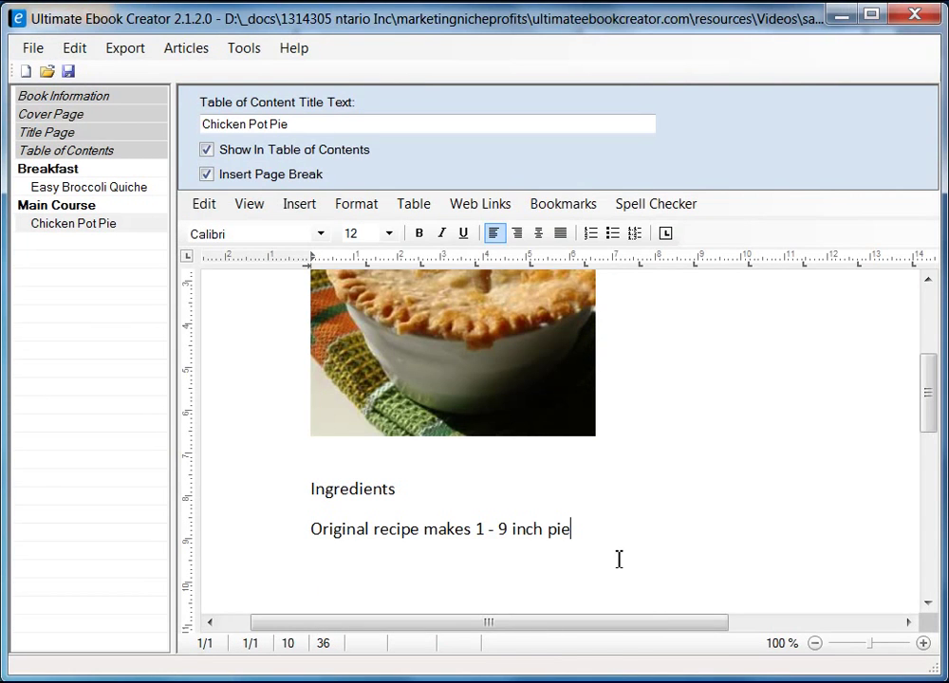
{"action": "key", "text": "Return"}
{"action": "key", "text": "alt+Tab"}
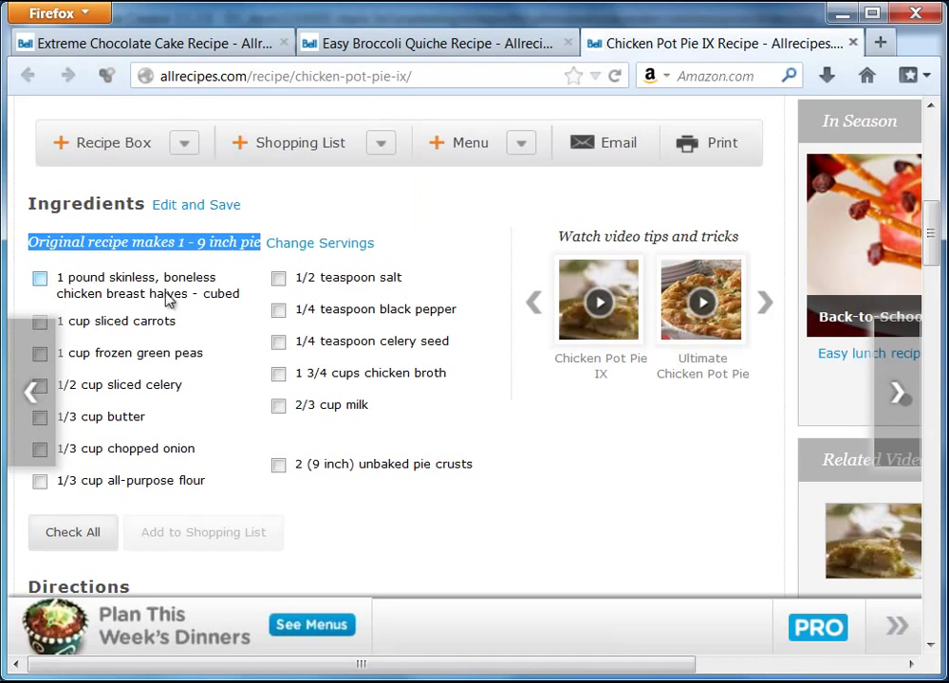
{"action": "left_click", "coordinate": [839, 14]}
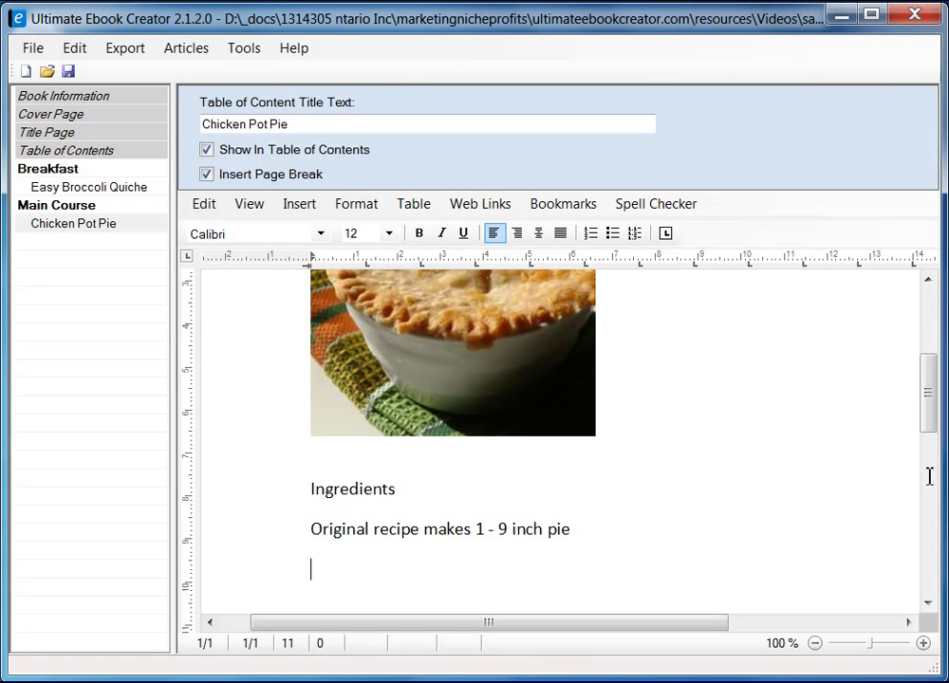
- Insert a table with 2 columns and 1 row below the servings line
{"action": "left_click_drag", "start_coordinate": [930, 392], "coordinate": [929, 432]}
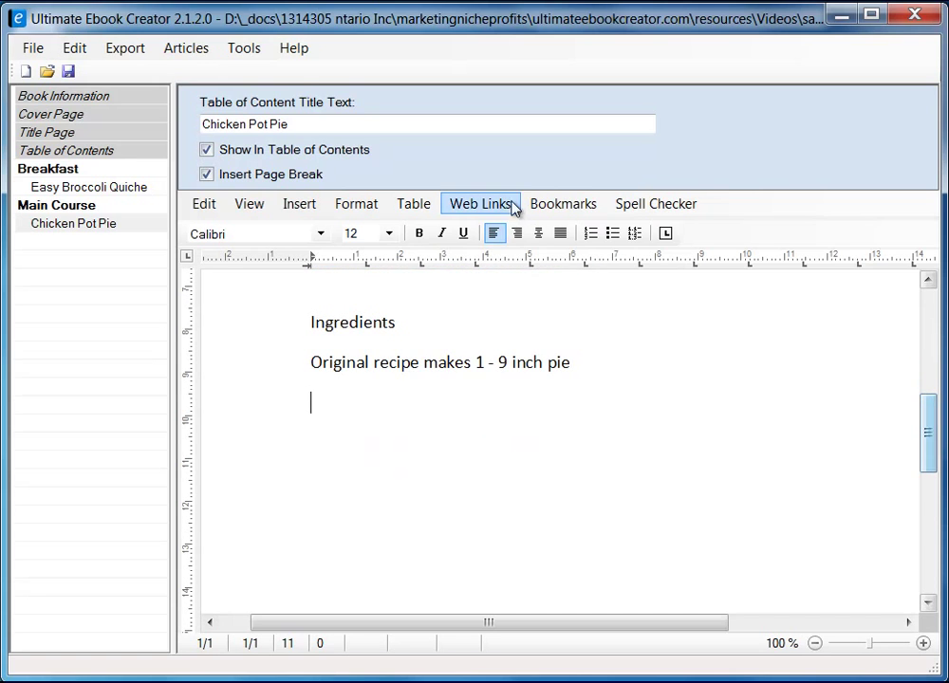
{"action": "left_click", "coordinate": [419, 213]}
{"action": "mouse_move", "coordinate": [459, 229]}
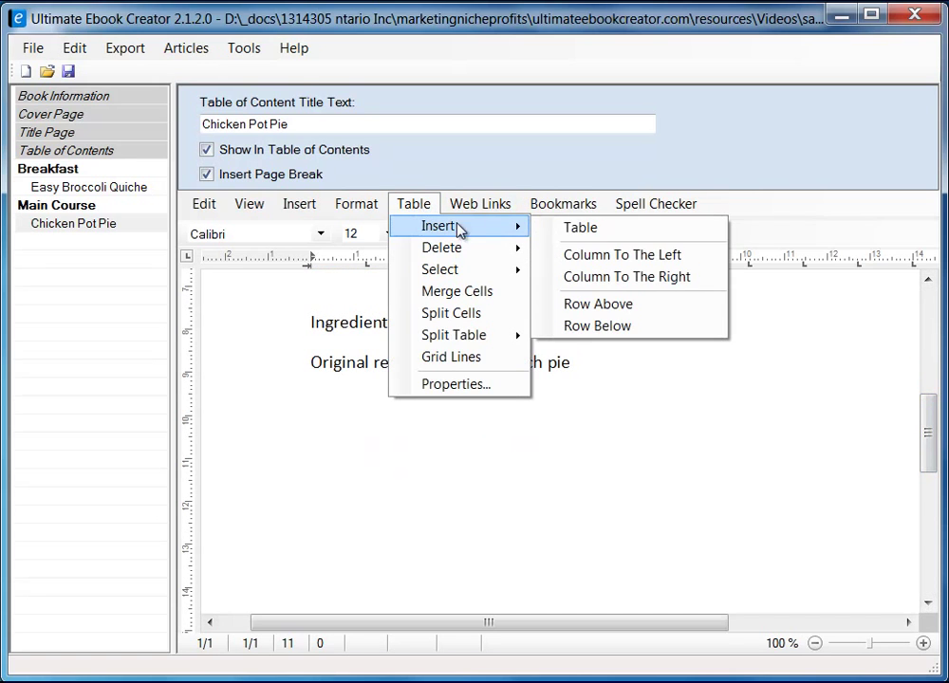
{"action": "left_click", "coordinate": [622, 234]}
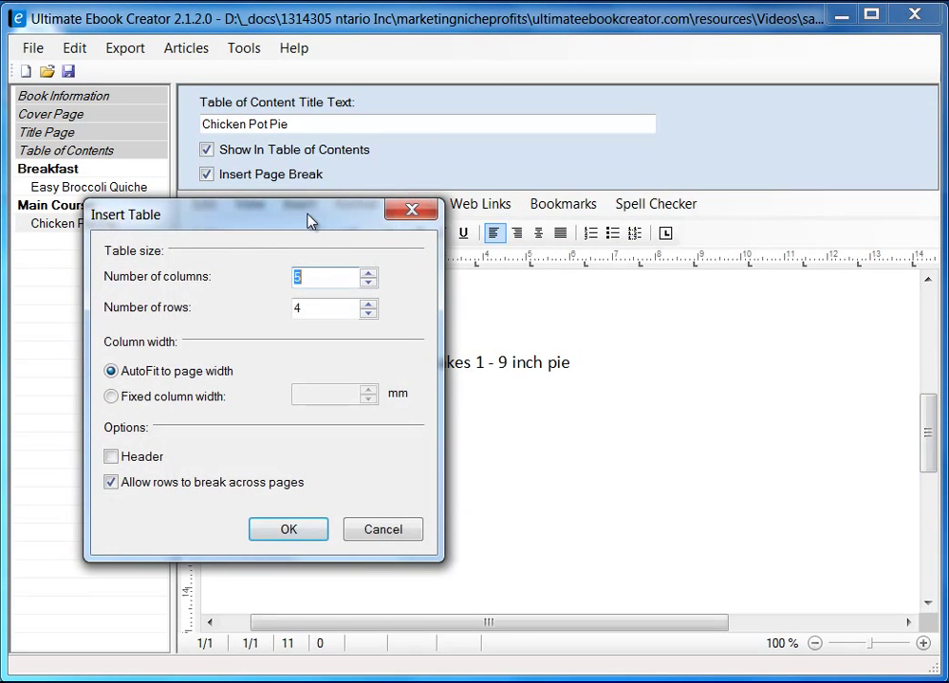
{"action": "left_click_drag", "start_coordinate": [309, 221], "coordinate": [513, 239]}
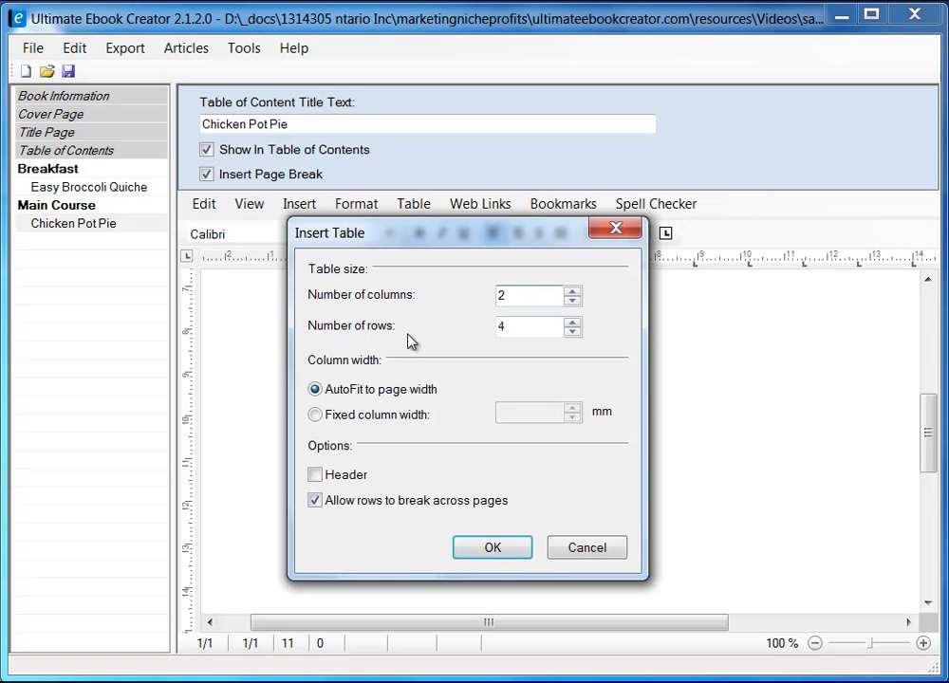
{"action": "double_click", "coordinate": [519, 330]}
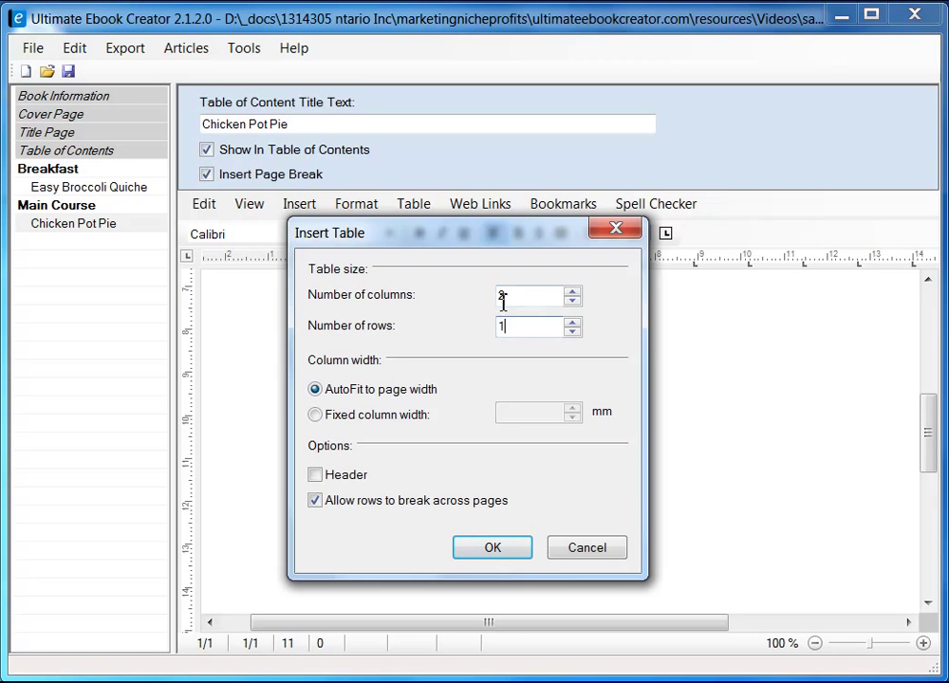
{"action": "left_click", "coordinate": [493, 550]}
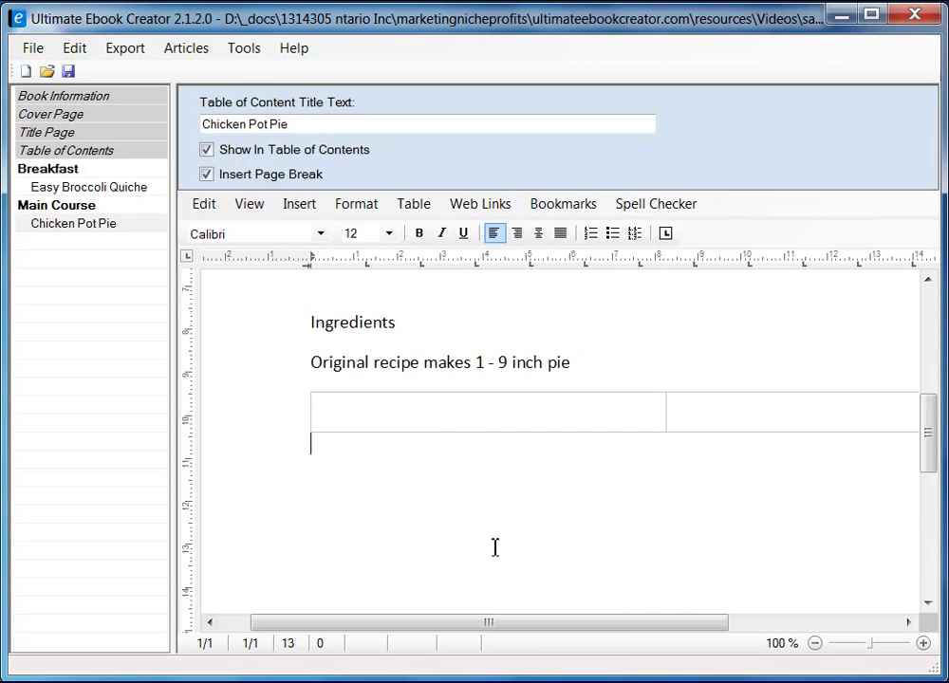
- Copy the first ingredient column from Firefox and paste it as unformatted text into the left table cell
{"action": "left_click", "coordinate": [463, 416]}
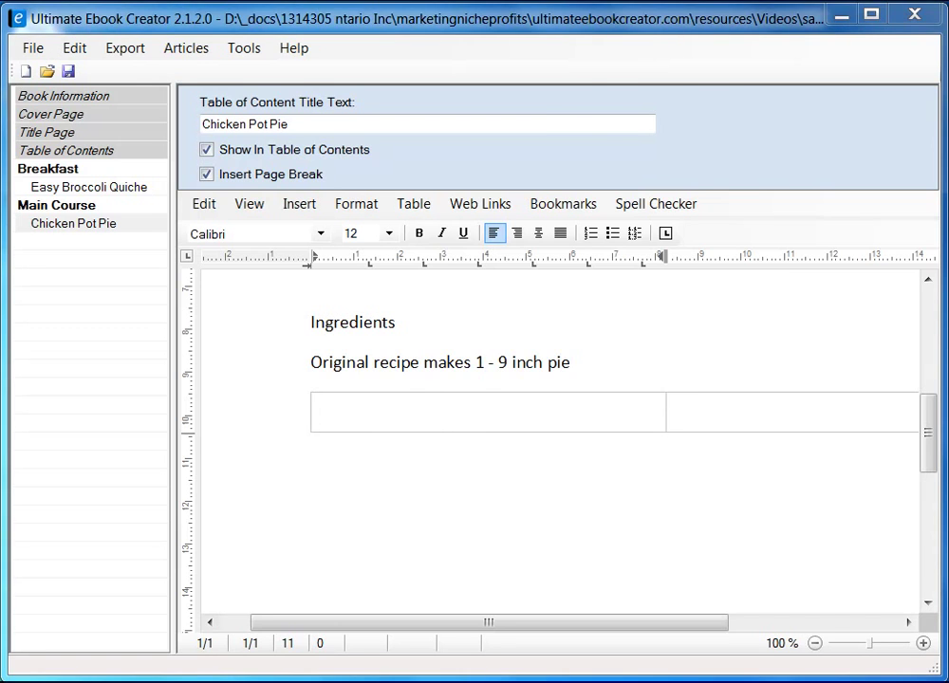
{"action": "key", "text": "alt+Tab"}
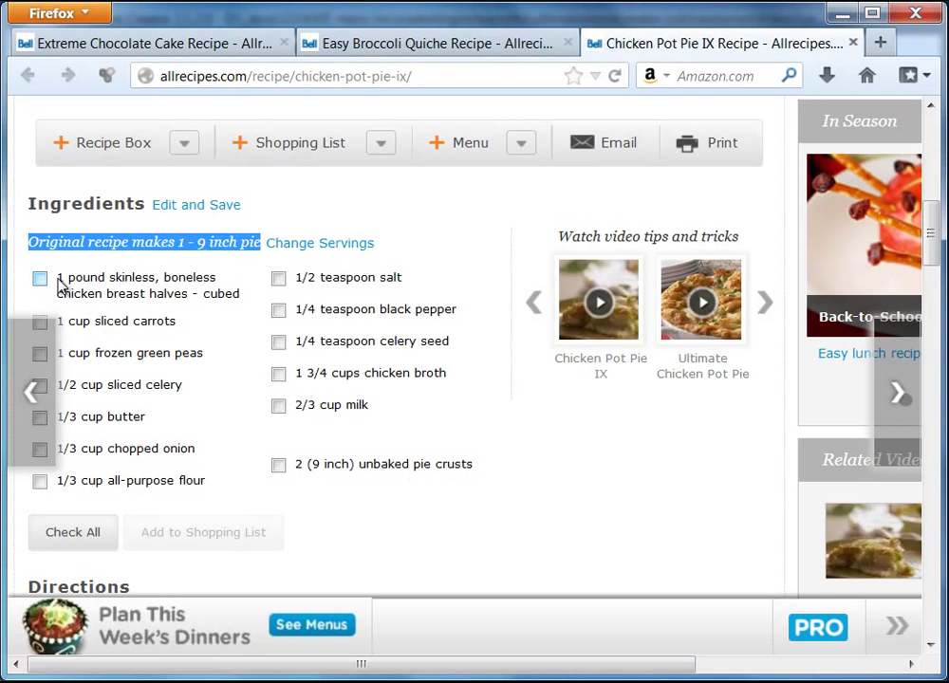
{"action": "left_click_drag", "start_coordinate": [60, 283], "coordinate": [202, 486]}
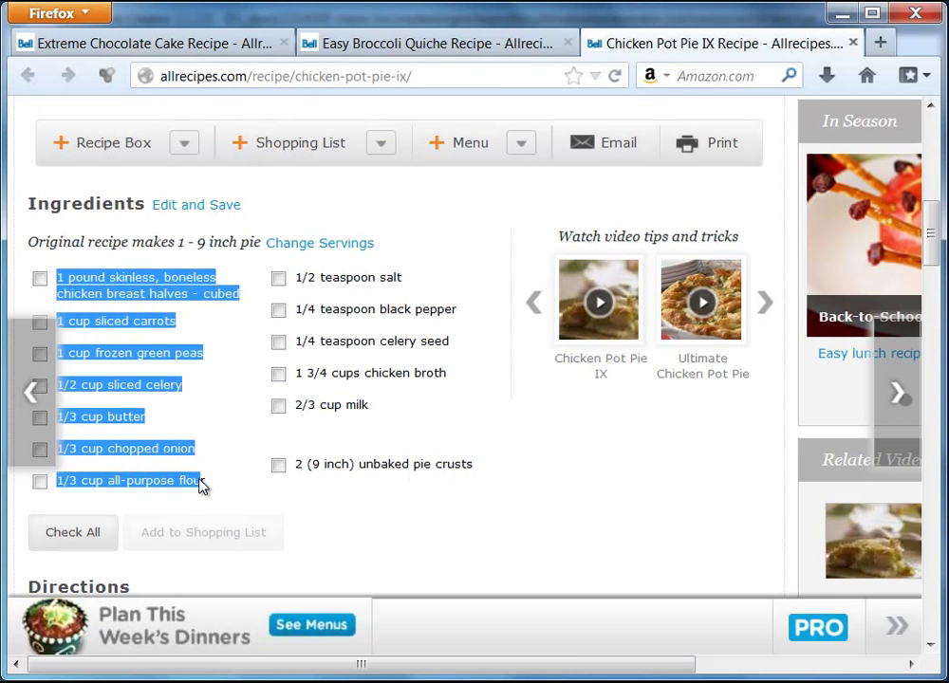
{"action": "right_click", "coordinate": [171, 449]}
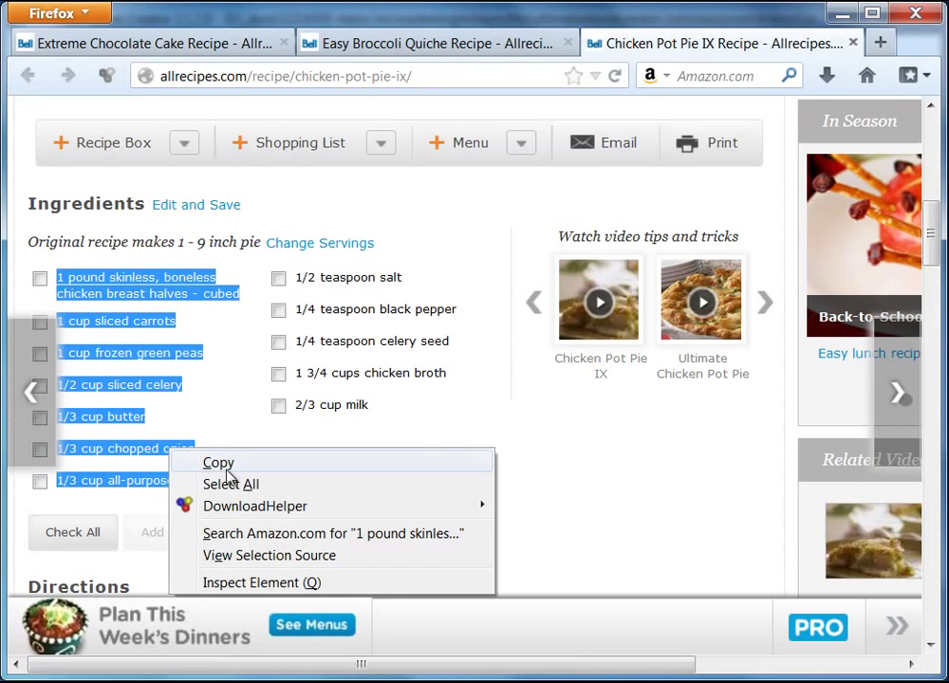
{"action": "left_click", "coordinate": [228, 463]}
{"action": "left_click", "coordinate": [840, 13]}
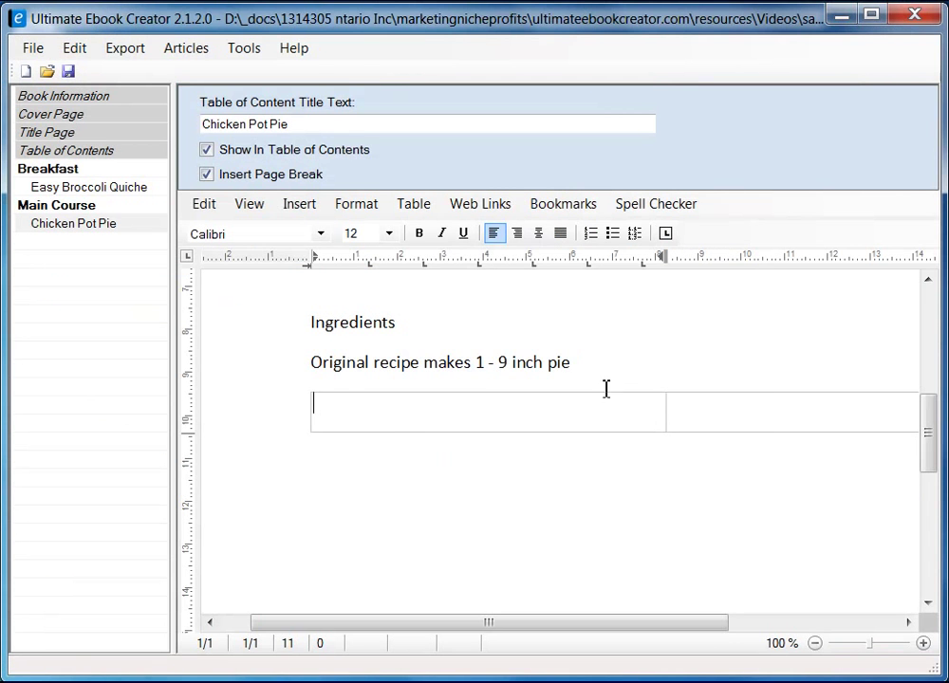
{"action": "right_click", "coordinate": [391, 410]}
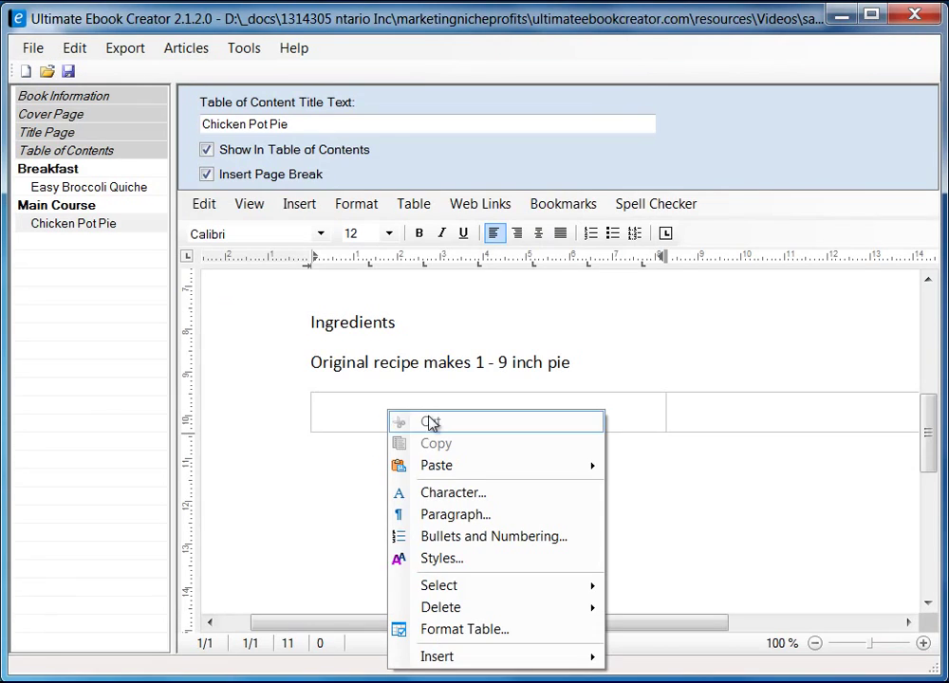
{"action": "mouse_move", "coordinate": [523, 466]}
{"action": "left_click", "coordinate": [702, 489]}
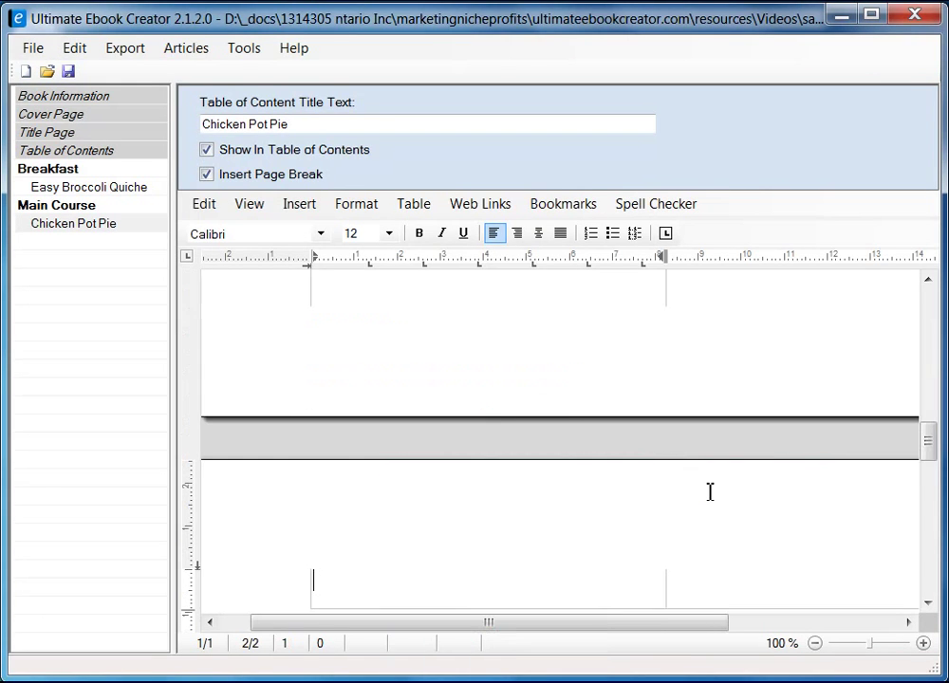
{"action": "scroll", "coordinate": [656, 479], "scroll_direction": "up", "scroll_amount": 10}
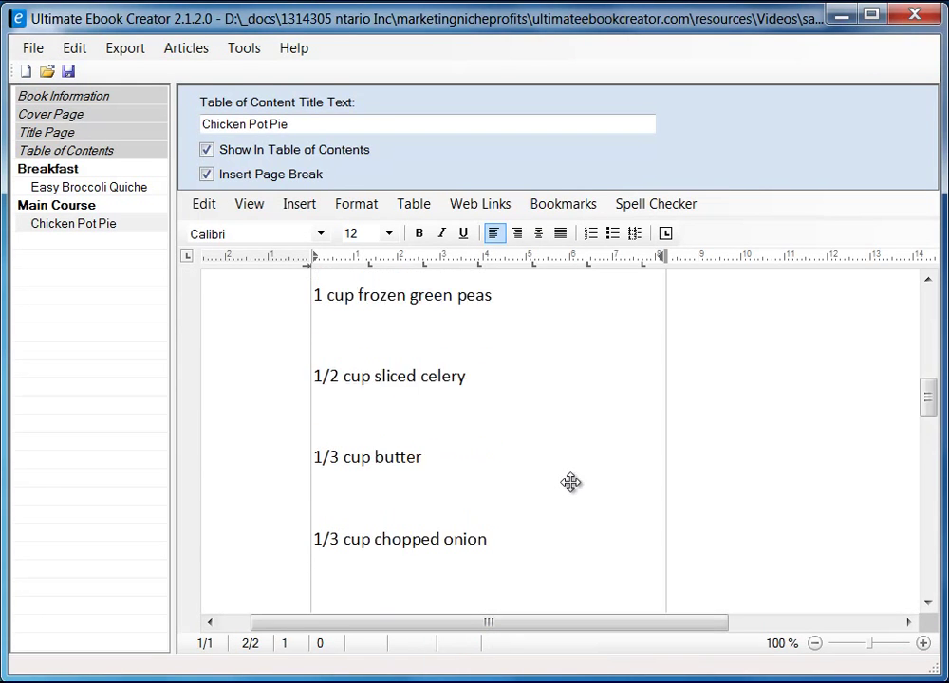
{"action": "scroll", "coordinate": [574, 484], "scroll_direction": "down", "scroll_amount": 10}
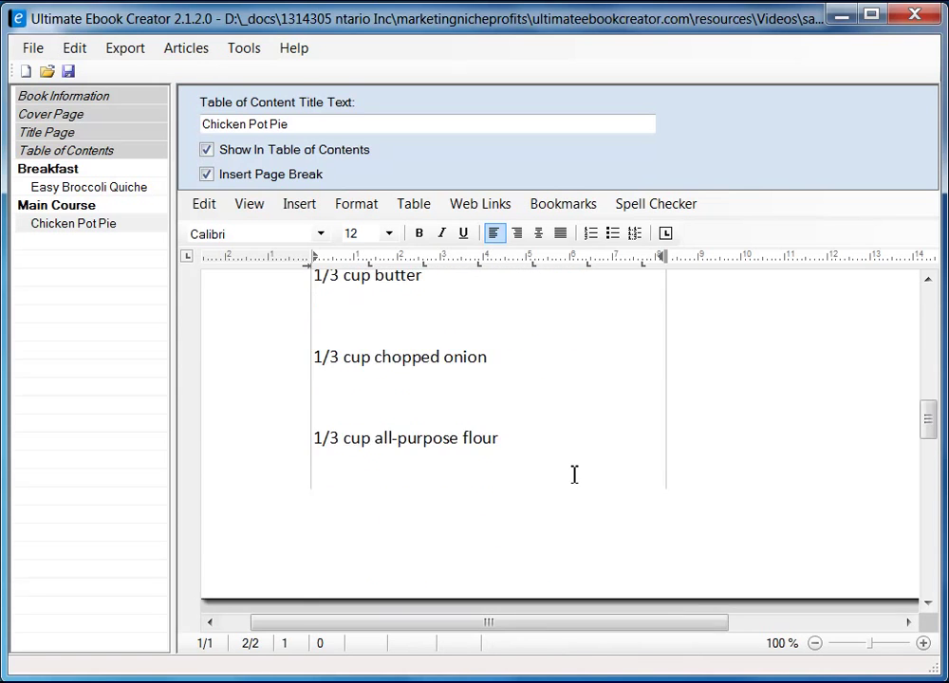
- Switch to Draft view and remove the leading space before '1 pound'
{"action": "left_click", "coordinate": [250, 206]}
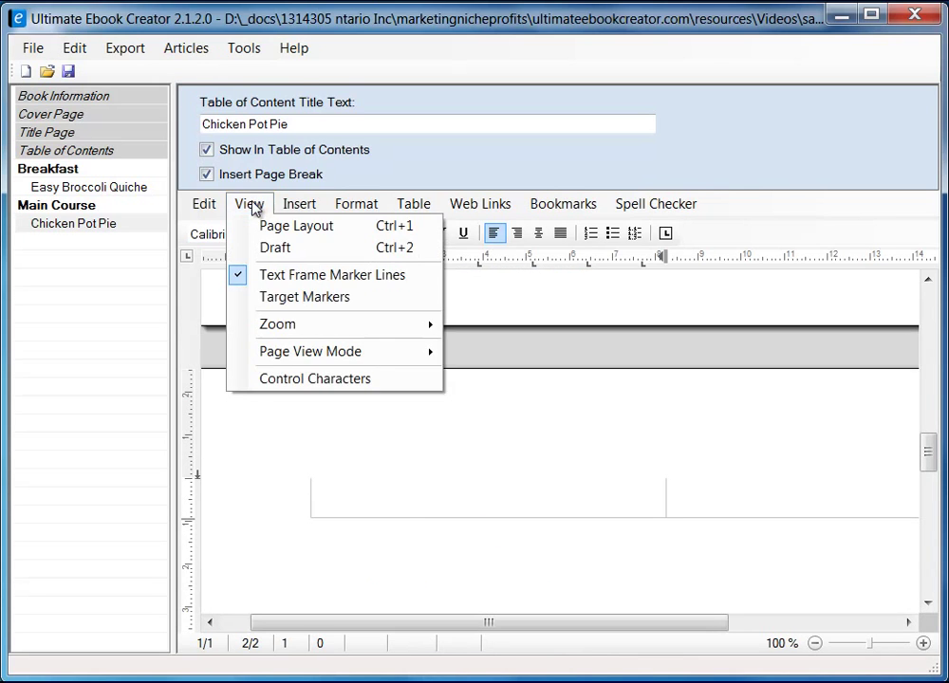
{"action": "left_click", "coordinate": [283, 250]}
{"action": "scroll", "coordinate": [622, 528], "scroll_direction": "up", "scroll_amount": 10}
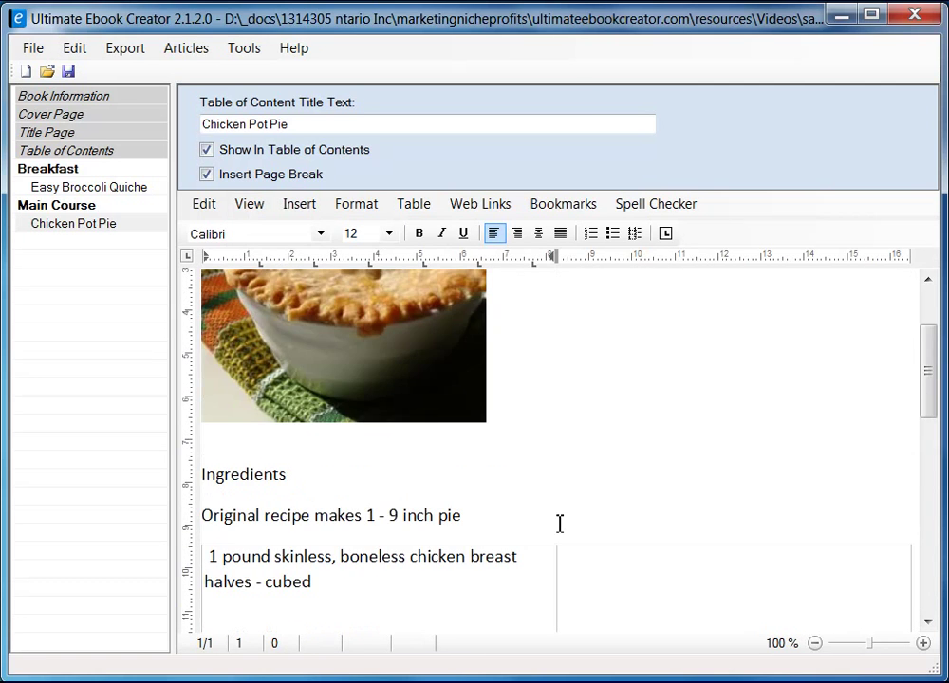
{"action": "scroll", "coordinate": [441, 510], "scroll_direction": "down", "scroll_amount": 3}
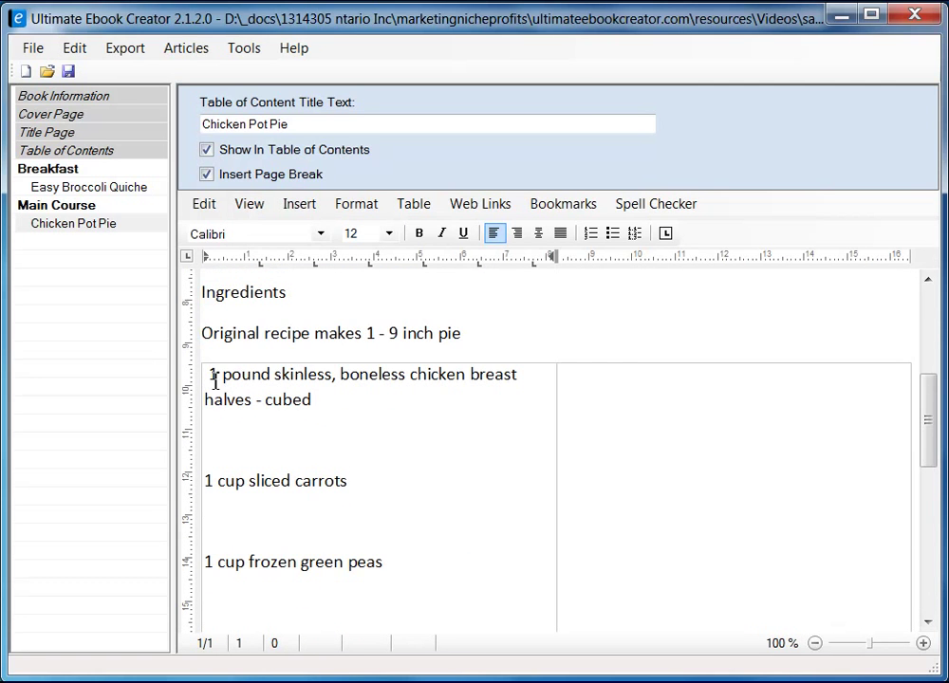
{"action": "left_click", "coordinate": [212, 378]}
{"action": "key", "text": "BackSpace"}
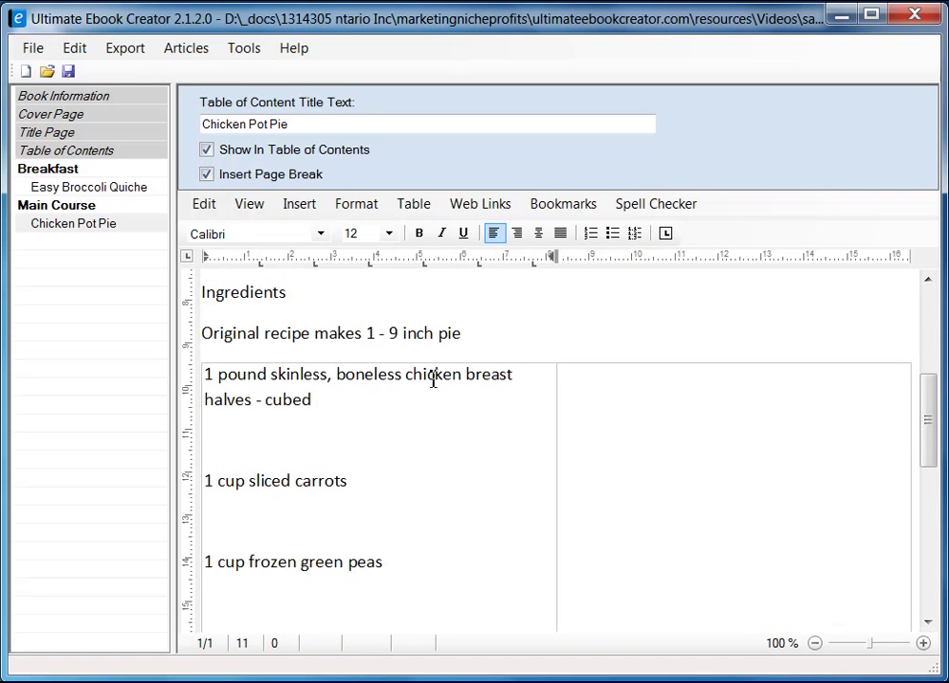
{"action": "scroll", "coordinate": [382, 449], "scroll_direction": "down", "scroll_amount": 2}
{"action": "scroll", "coordinate": [381, 449], "scroll_direction": "up", "scroll_amount": 2}
{"action": "scroll", "coordinate": [381, 455], "scroll_direction": "up", "scroll_amount": 1}
{"action": "scroll", "coordinate": [392, 464], "scroll_direction": "down", "scroll_amount": 6}
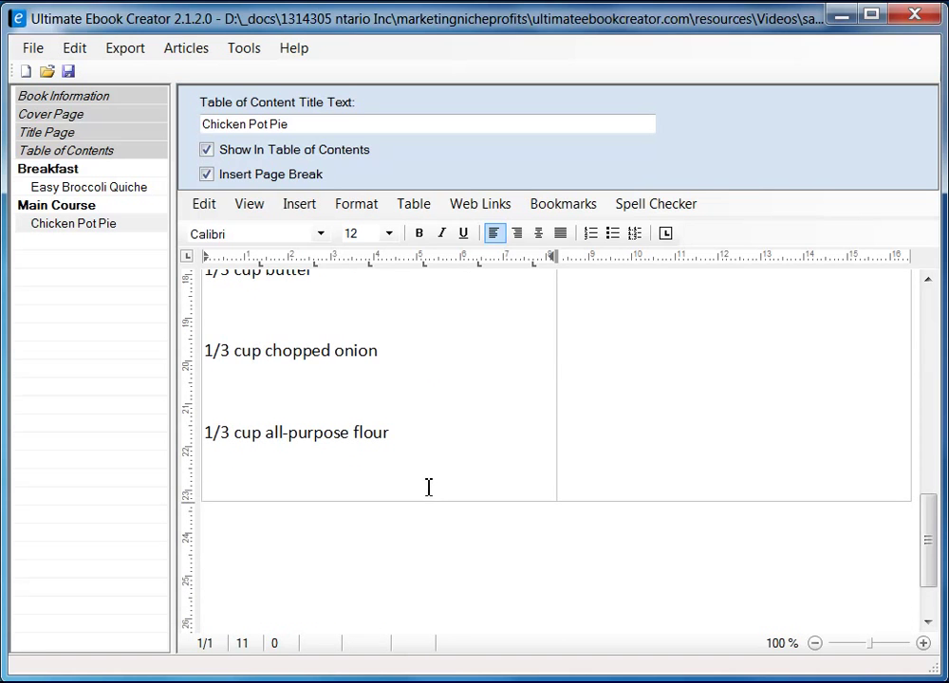
{"action": "left_click", "coordinate": [425, 437], "text": "shift"}
{"action": "scroll", "coordinate": [473, 455], "scroll_direction": "up", "scroll_amount": 7}
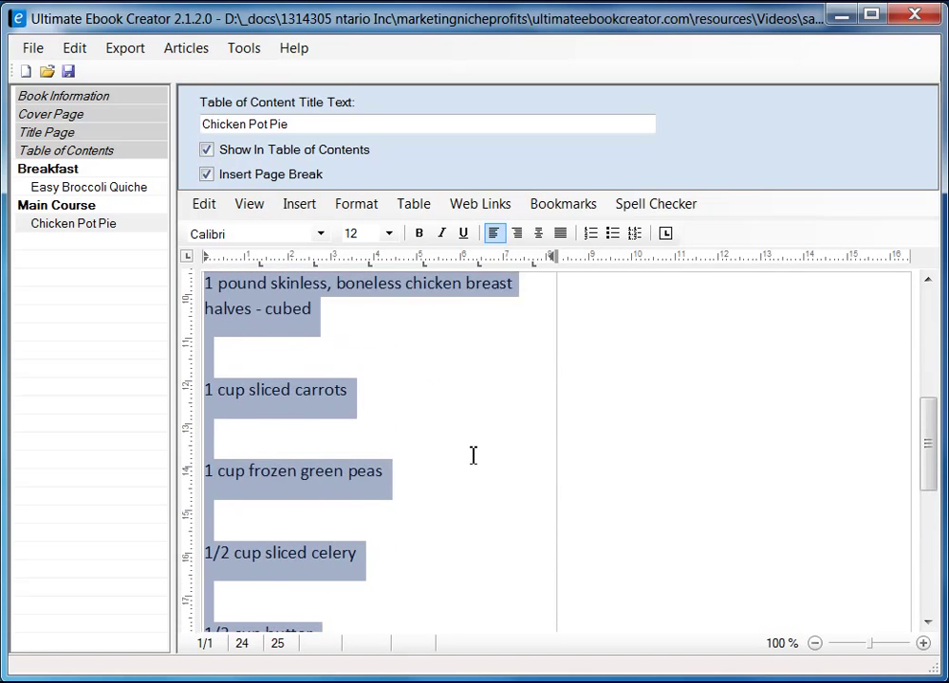
- Set the selected left-cell ingredient lines to Single line spacing in the Paragraph settings
{"action": "scroll", "coordinate": [473, 455], "scroll_direction": "down", "scroll_amount": 2}
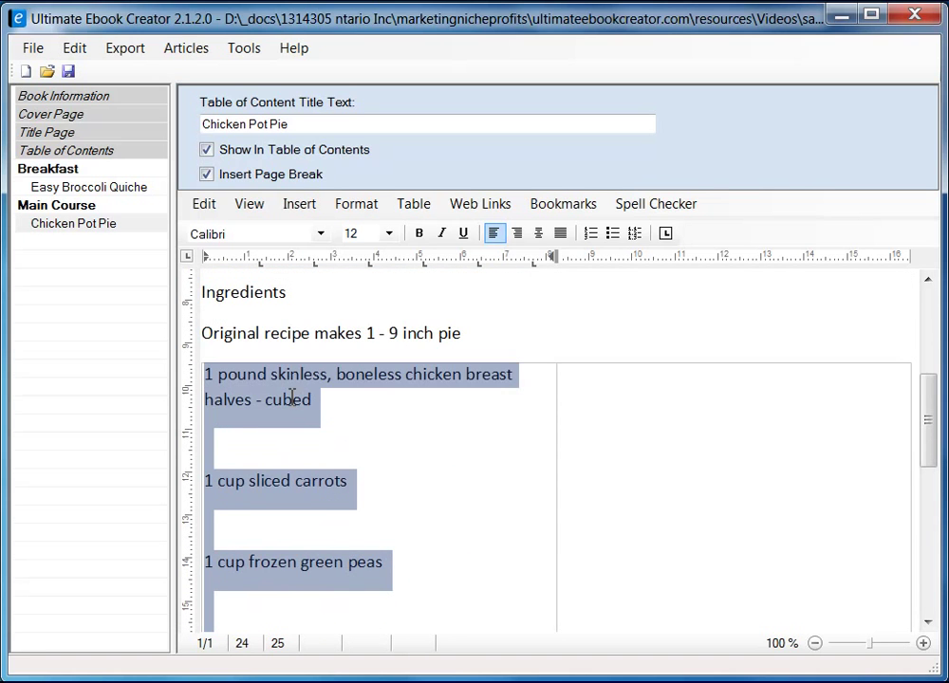
{"action": "left_click", "coordinate": [357, 204]}
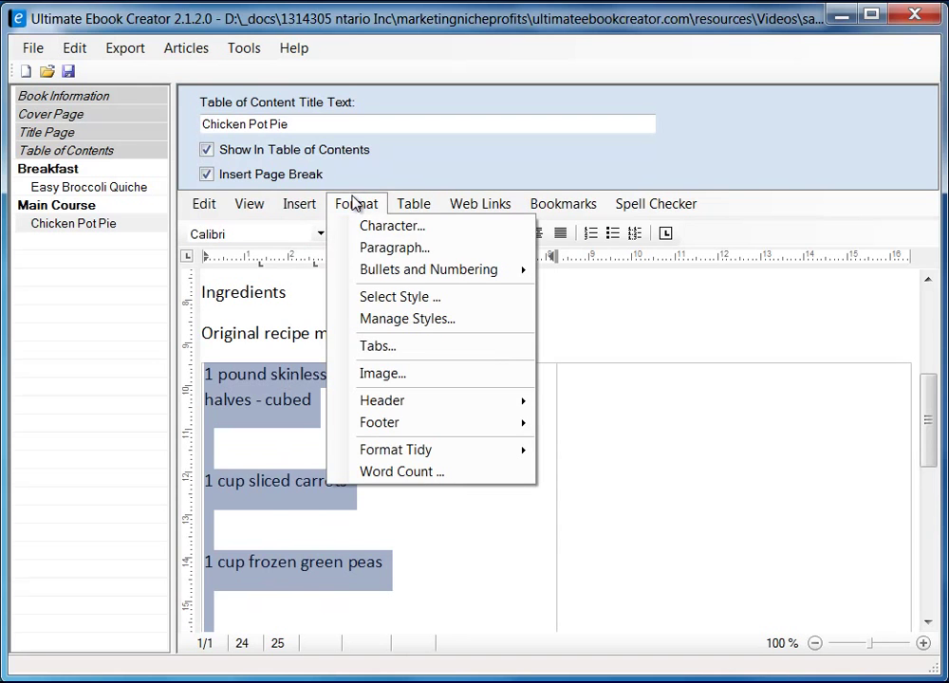
{"action": "left_click", "coordinate": [383, 250]}
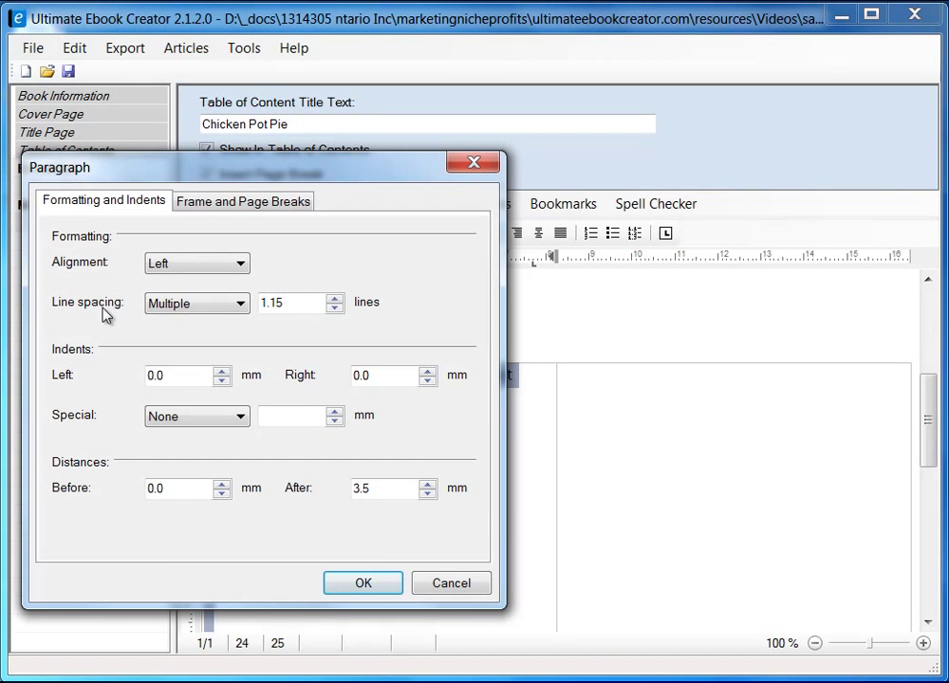
{"action": "left_click", "coordinate": [195, 306]}
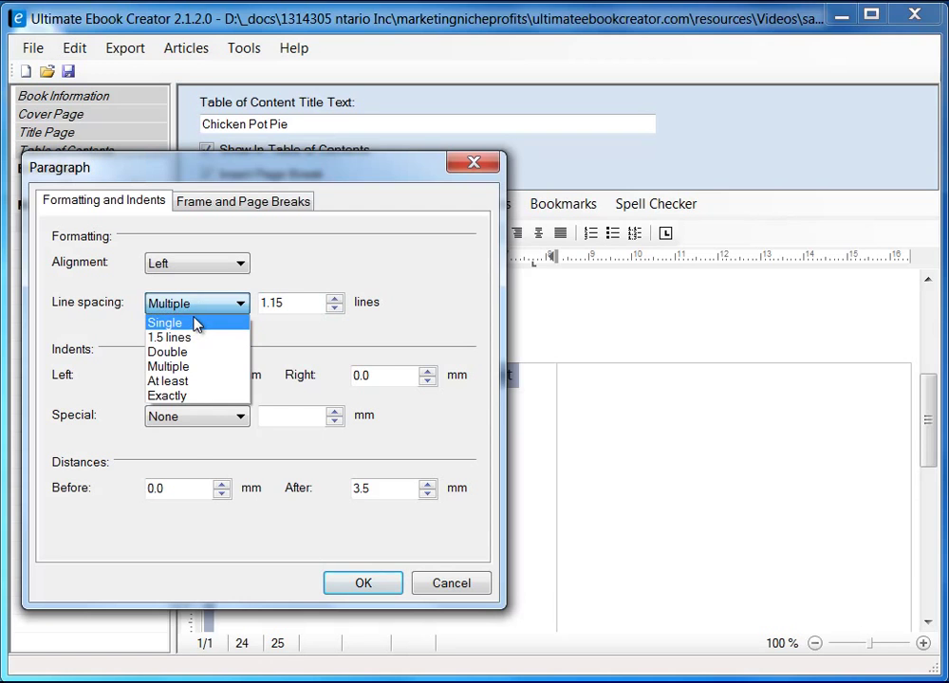
{"action": "left_click", "coordinate": [193, 324]}
{"action": "left_click", "coordinate": [377, 584]}
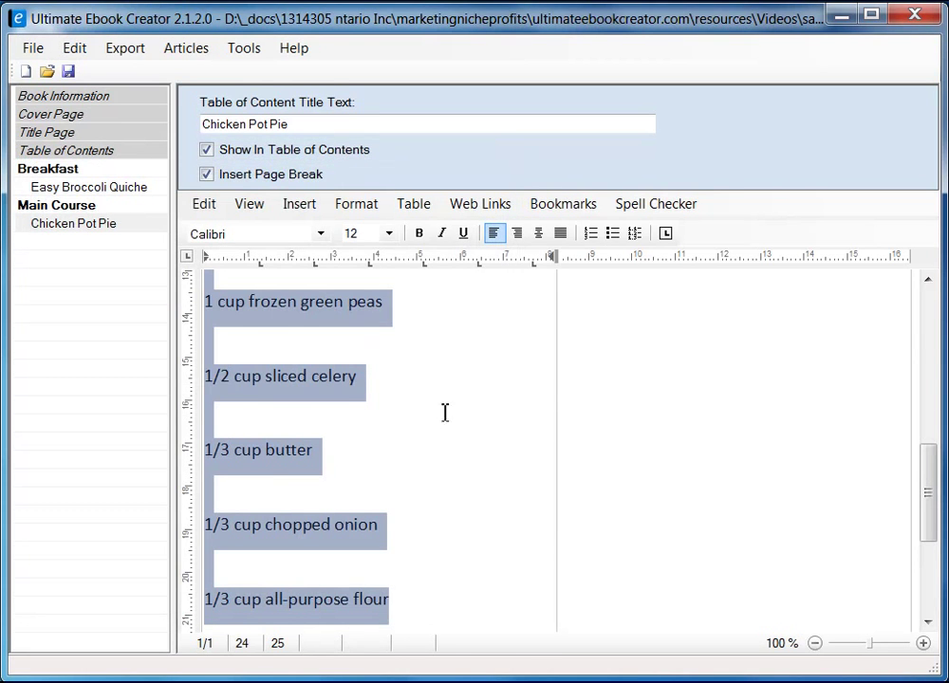
{"action": "scroll", "coordinate": [439, 449], "scroll_direction": "up", "scroll_amount": 3}
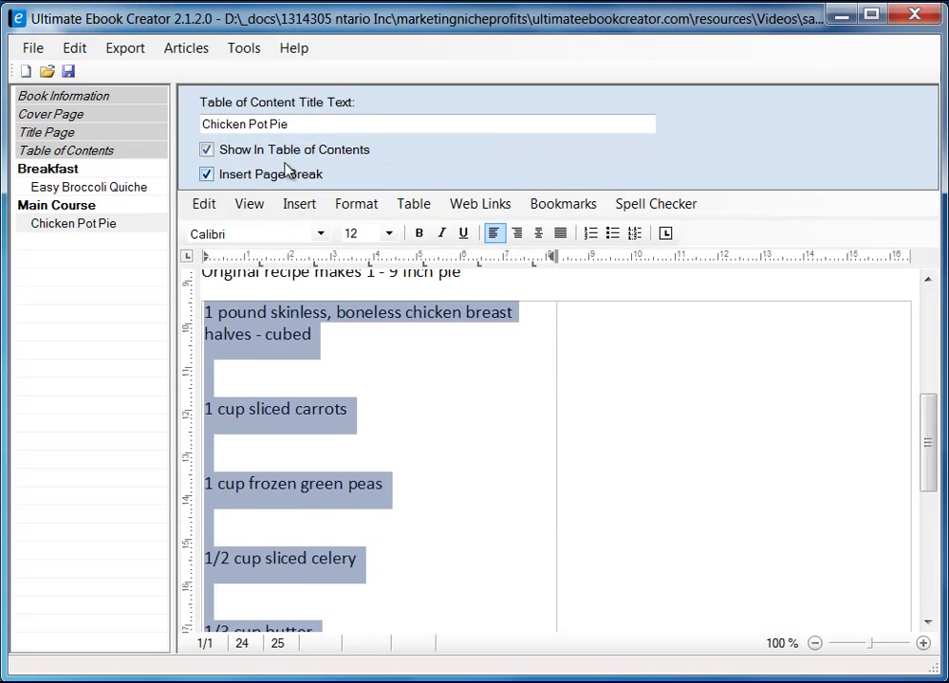
{"action": "left_click", "coordinate": [321, 233]}
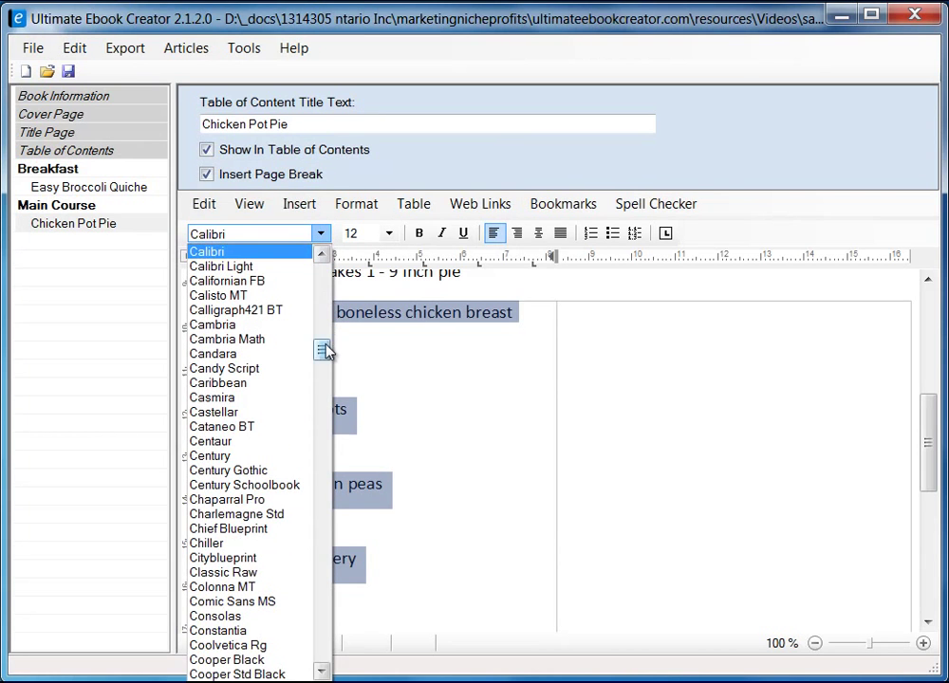
- Change the left-column ingredients' font to Arial
{"action": "left_click_drag", "start_coordinate": [323, 351], "coordinate": [323, 295]}
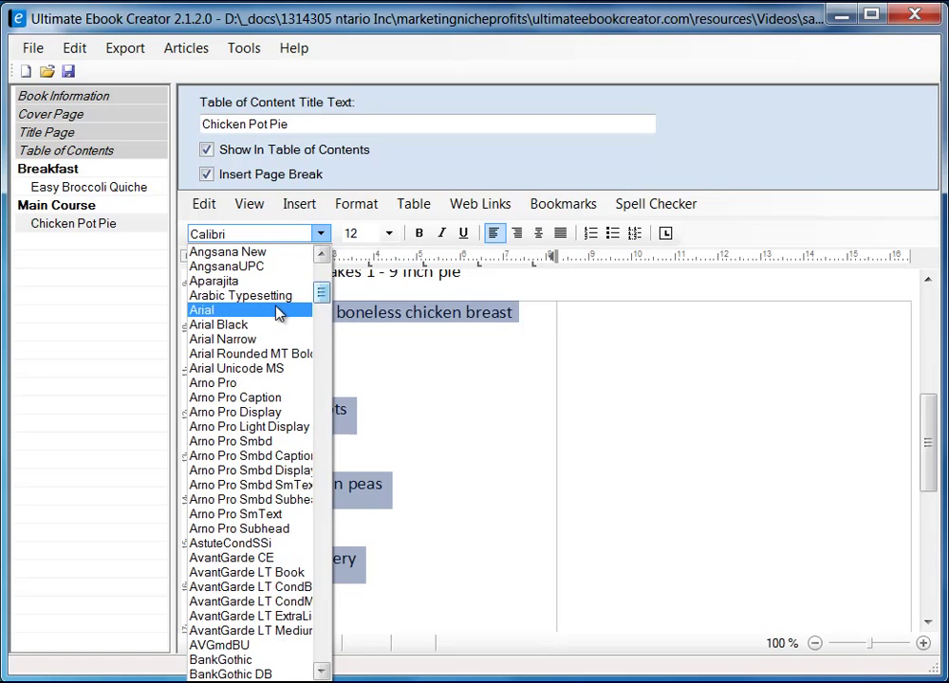
{"action": "left_click", "coordinate": [282, 311]}
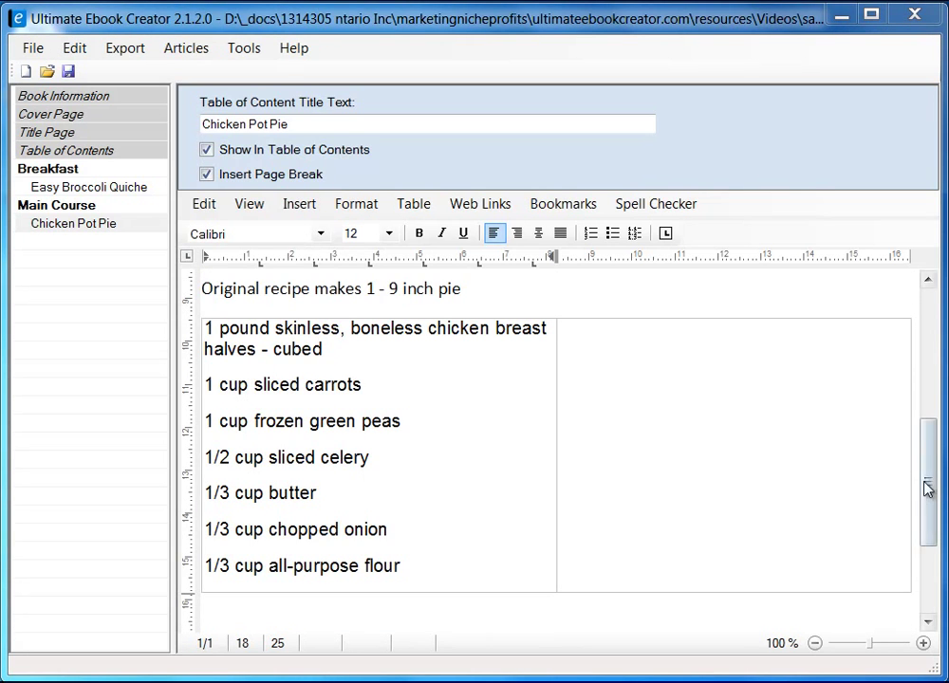
{"action": "scroll", "coordinate": [929, 486], "scroll_direction": "up", "scroll_amount": 1}
{"action": "scroll", "coordinate": [929, 486], "scroll_direction": "down", "scroll_amount": 1}
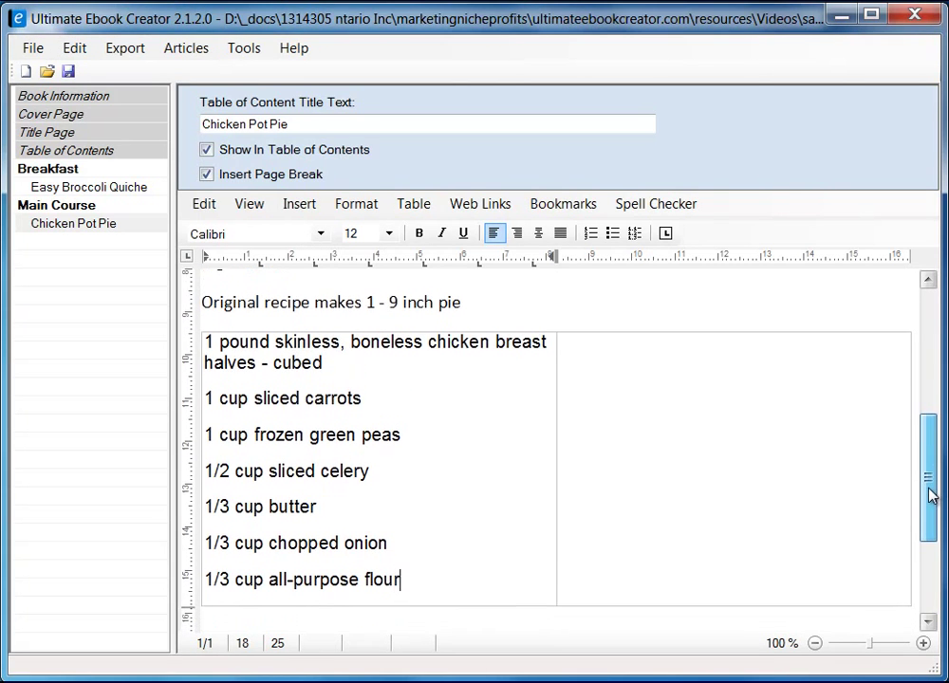
- Copy the second ingredient column from the Firefox recipe for the empty right table cell
{"action": "left_click", "coordinate": [677, 386]}
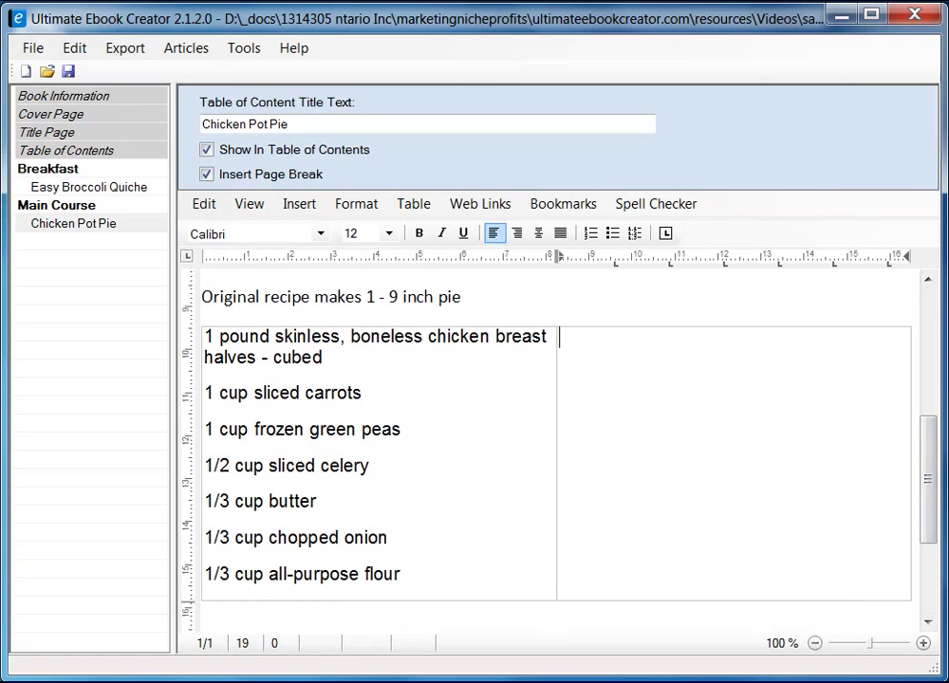
{"action": "key", "text": "alt+Tab"}
{"action": "left_click_drag", "start_coordinate": [297, 287], "coordinate": [479, 473]}
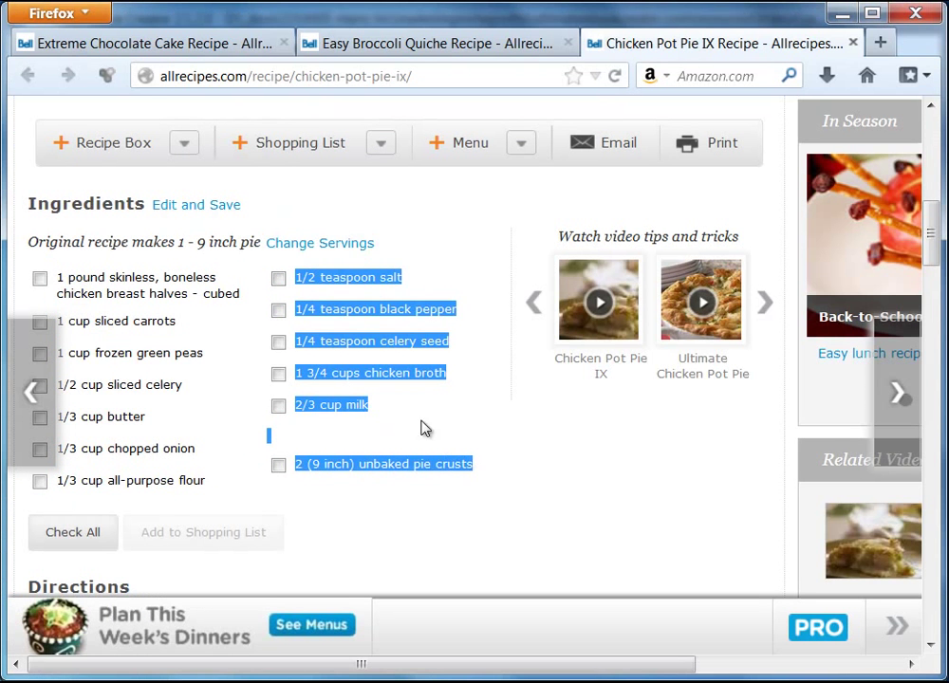
{"action": "right_click", "coordinate": [387, 313]}
{"action": "left_click", "coordinate": [437, 326]}
{"action": "left_click", "coordinate": [840, 12]}
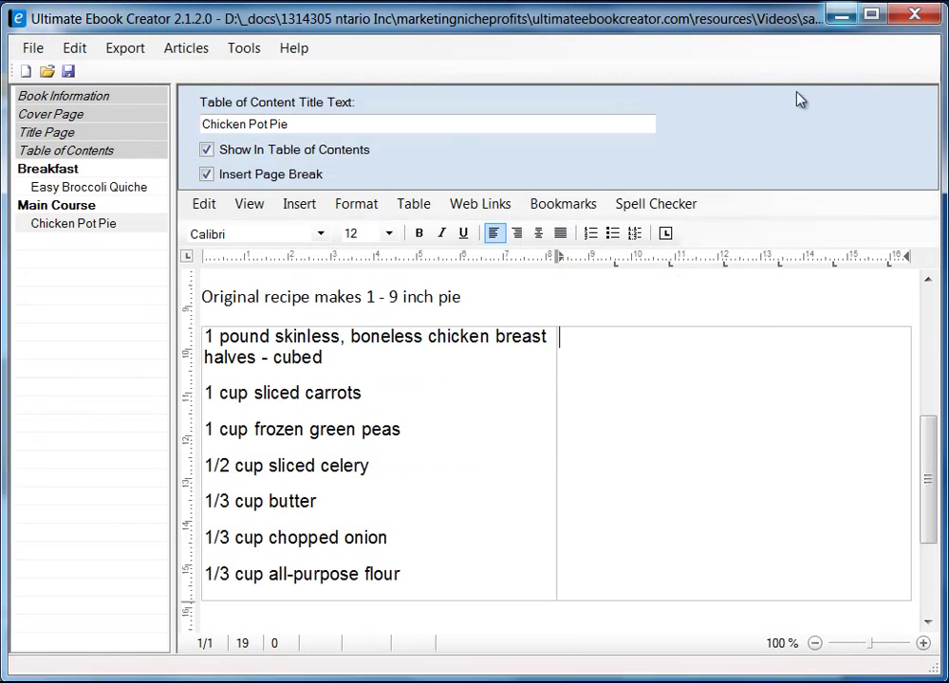
- Paste the second ingredient column into the right table cell as plain text
{"action": "right_click", "coordinate": [619, 358]}
{"action": "mouse_move", "coordinate": [712, 416]}
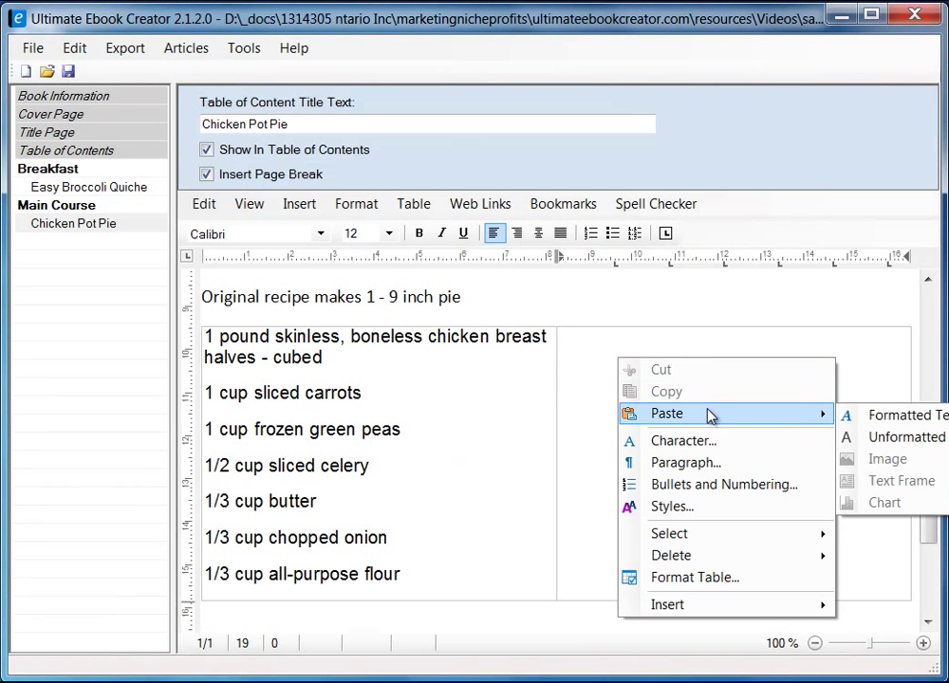
{"action": "left_click", "coordinate": [886, 443]}
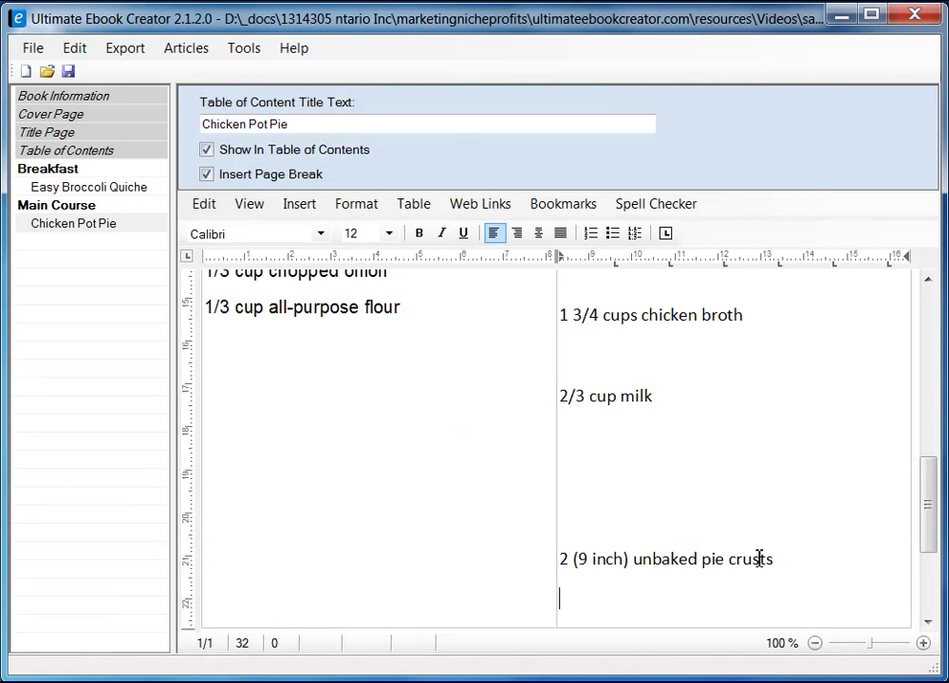
{"action": "left_click_drag", "start_coordinate": [928, 534], "coordinate": [928, 438]}
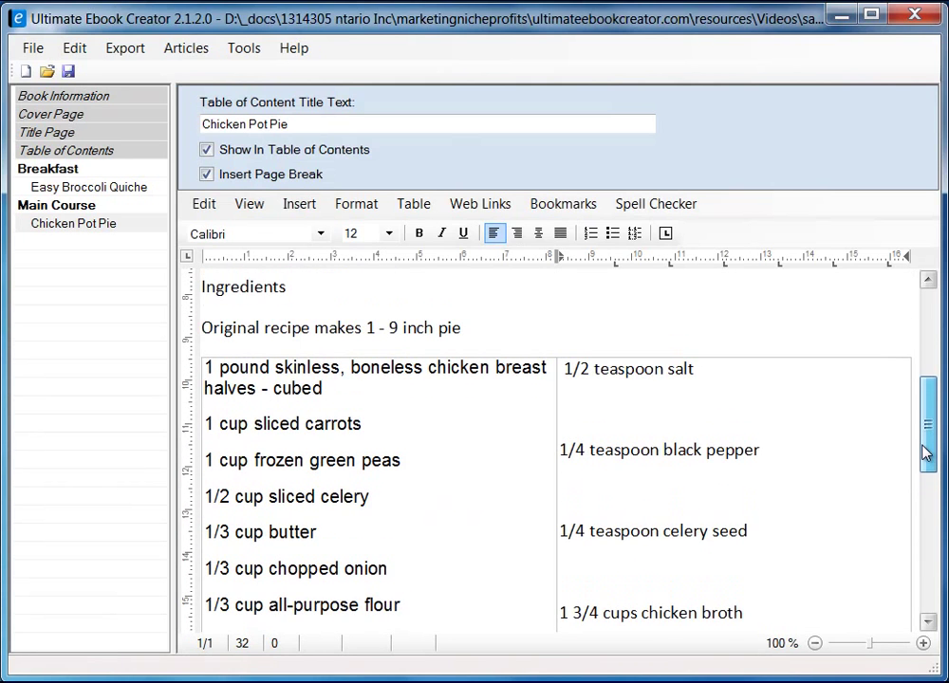
- Set the pasted right-column ingredients to Single line spacing
{"action": "left_click", "coordinate": [567, 370], "text": "shift"}
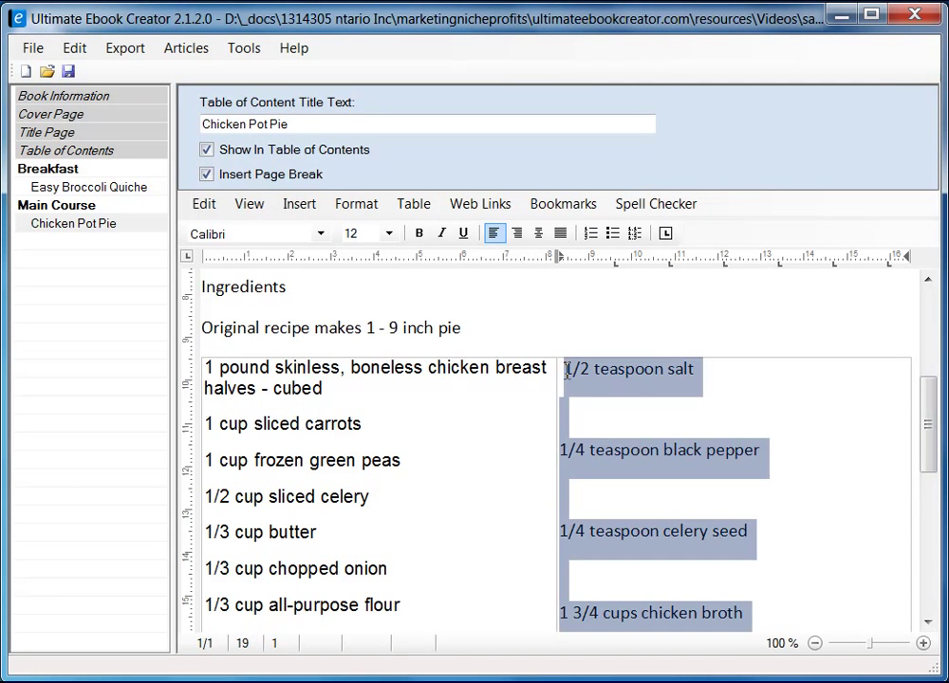
{"action": "right_click", "coordinate": [605, 378]}
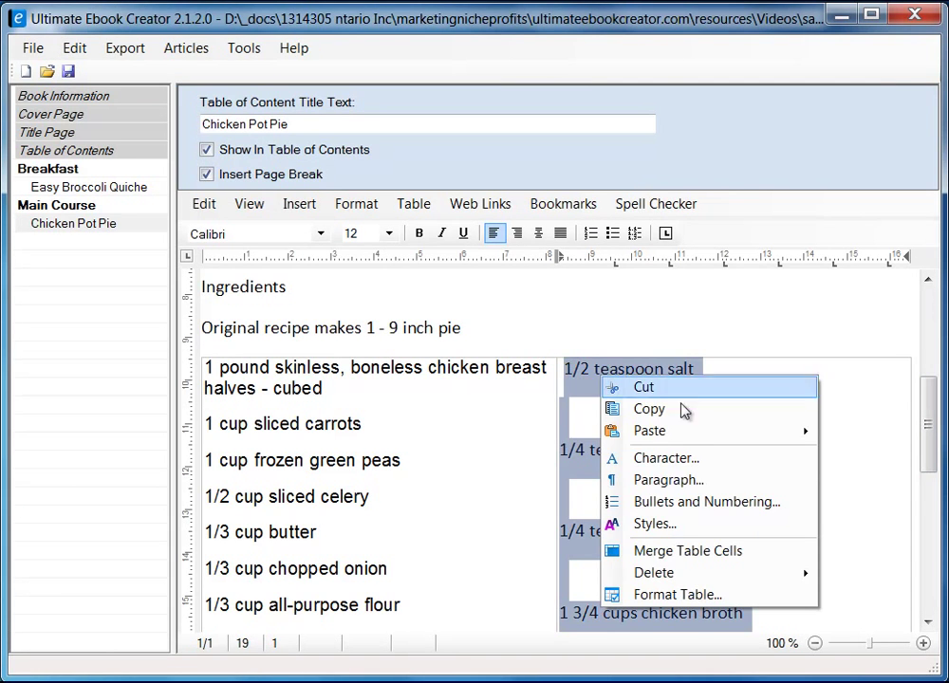
{"action": "left_click", "coordinate": [680, 481]}
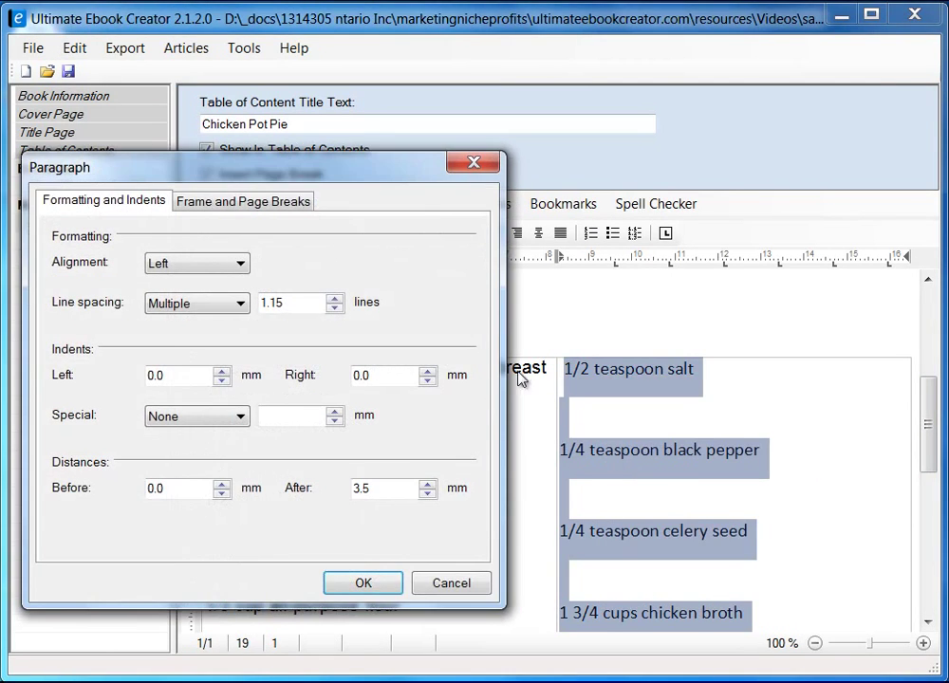
{"action": "left_click_drag", "start_coordinate": [346, 171], "coordinate": [481, 168]}
{"action": "left_click", "coordinate": [325, 302]}
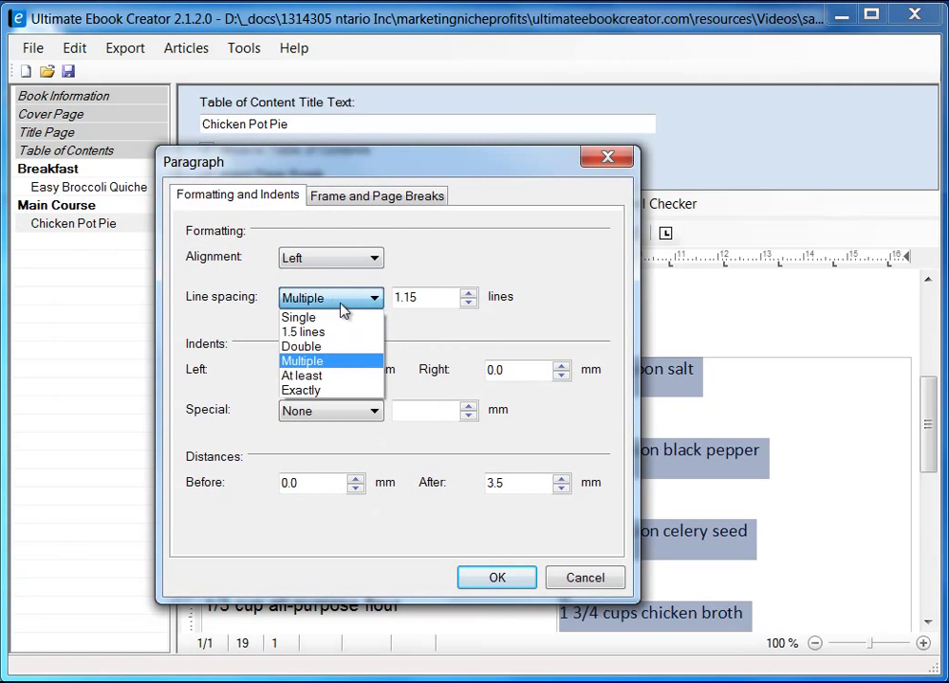
{"action": "left_click", "coordinate": [343, 316]}
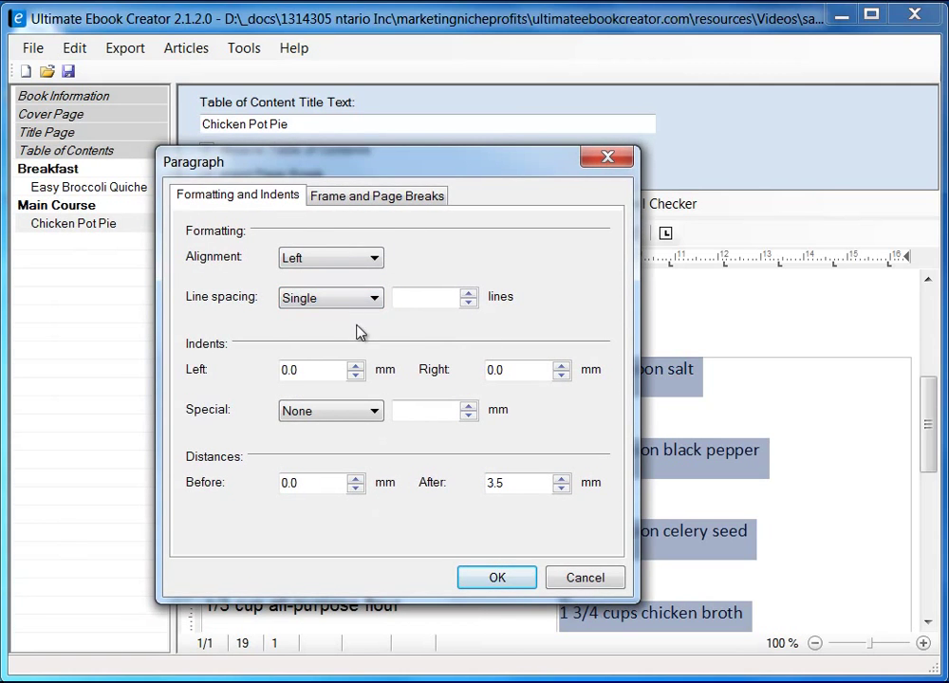
{"action": "left_click", "coordinate": [503, 576]}
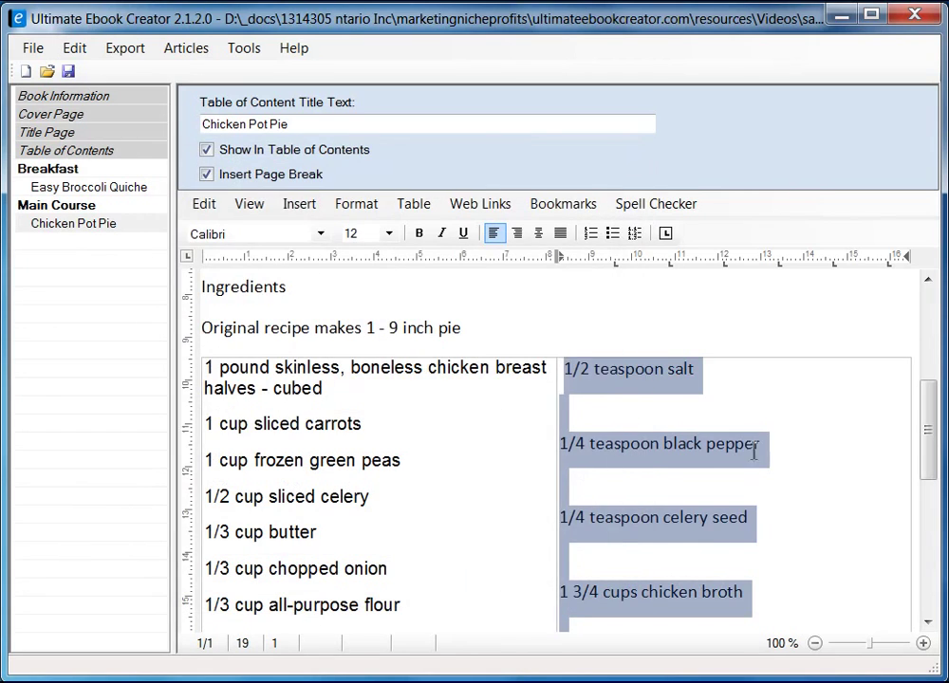
{"action": "left_click", "coordinate": [776, 427]}
- Remove the blank lines and the leading space before '1/2 teaspoon salt' in the right column
{"action": "left_click_drag", "start_coordinate": [916, 471], "coordinate": [928, 439]}
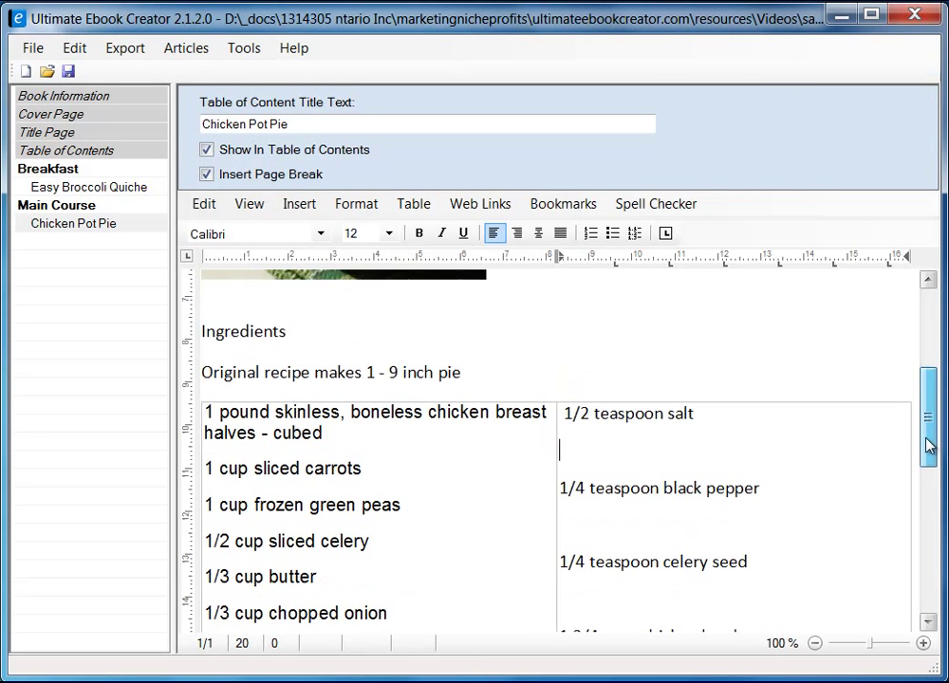
{"action": "key", "text": "Delete"}
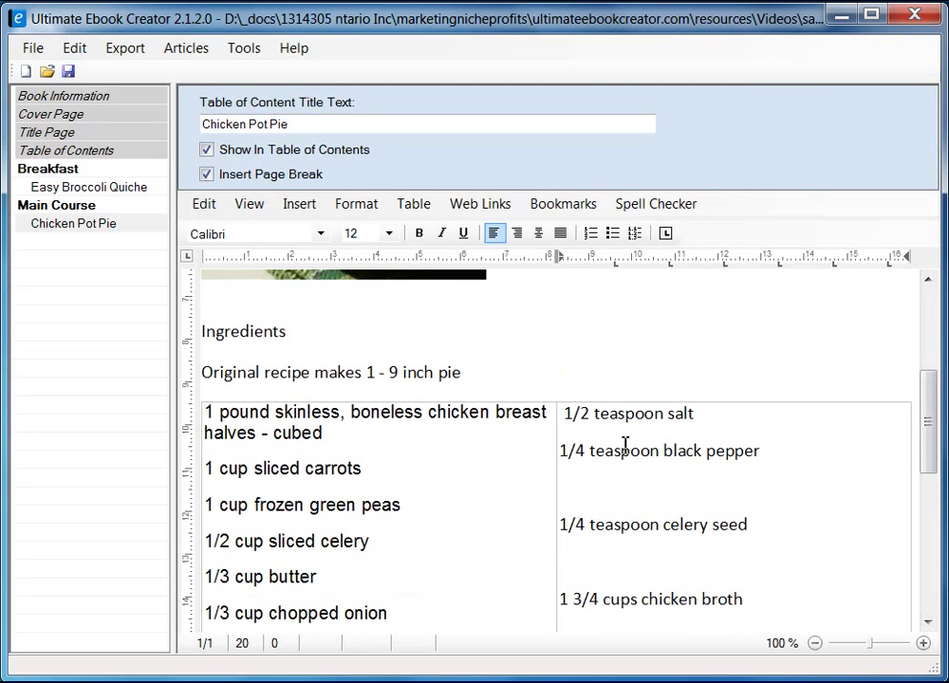
{"action": "key", "text": "Up"}
{"action": "key", "text": "Up"}
{"action": "key", "text": "Down"}
{"action": "key", "text": "End"}
{"action": "key", "text": "Home"}
{"action": "key", "text": "Delete"}
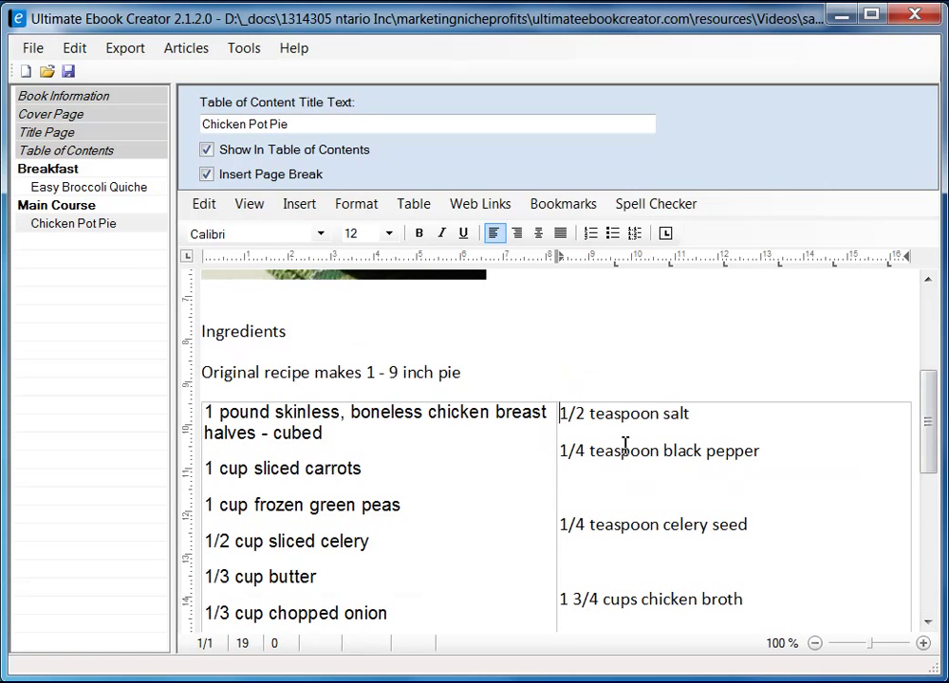
{"action": "key", "text": "Delete"}
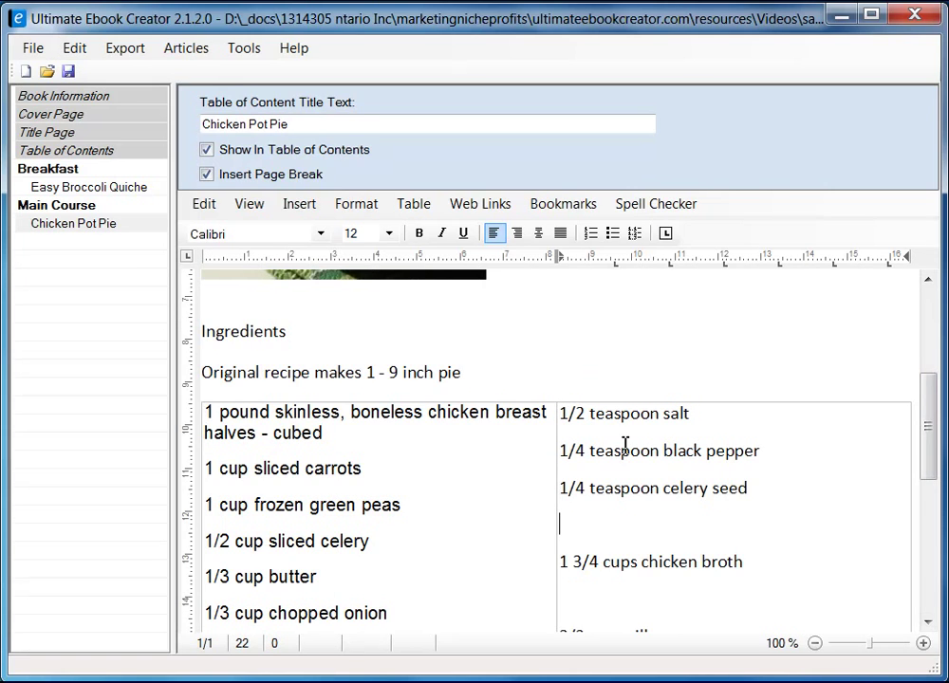
{"action": "key", "text": "Delete"}
{"action": "key", "text": "Delete"}
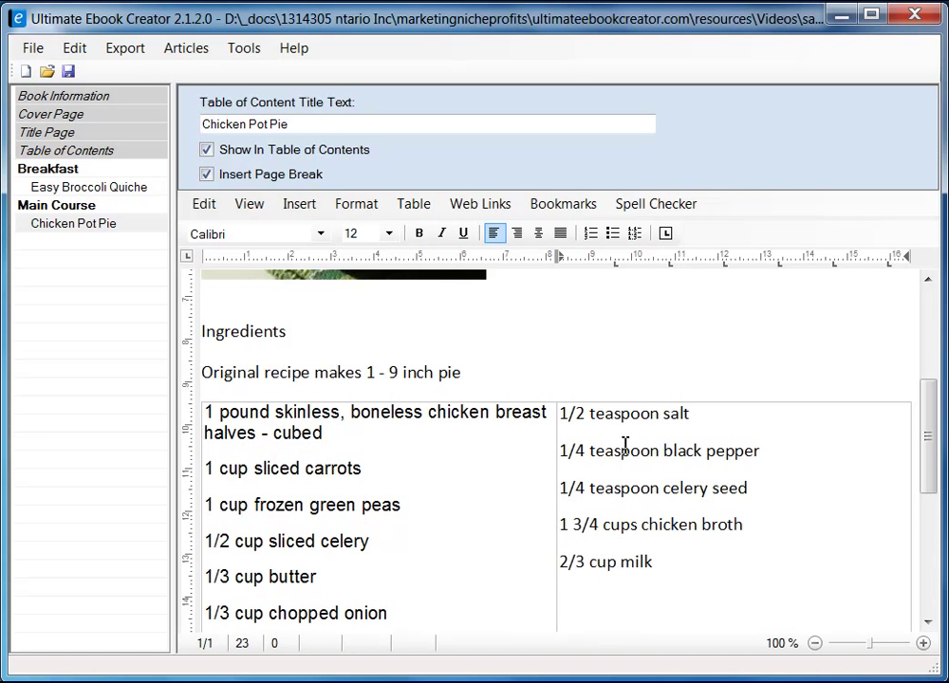
{"action": "scroll", "coordinate": [612, 490], "scroll_direction": "down", "scroll_amount": 4}
{"action": "key", "text": "Right"}
{"action": "key", "text": "Right"}
{"action": "key", "text": "Right"}
{"action": "key", "text": "Right"}
{"action": "key", "text": "Right"}
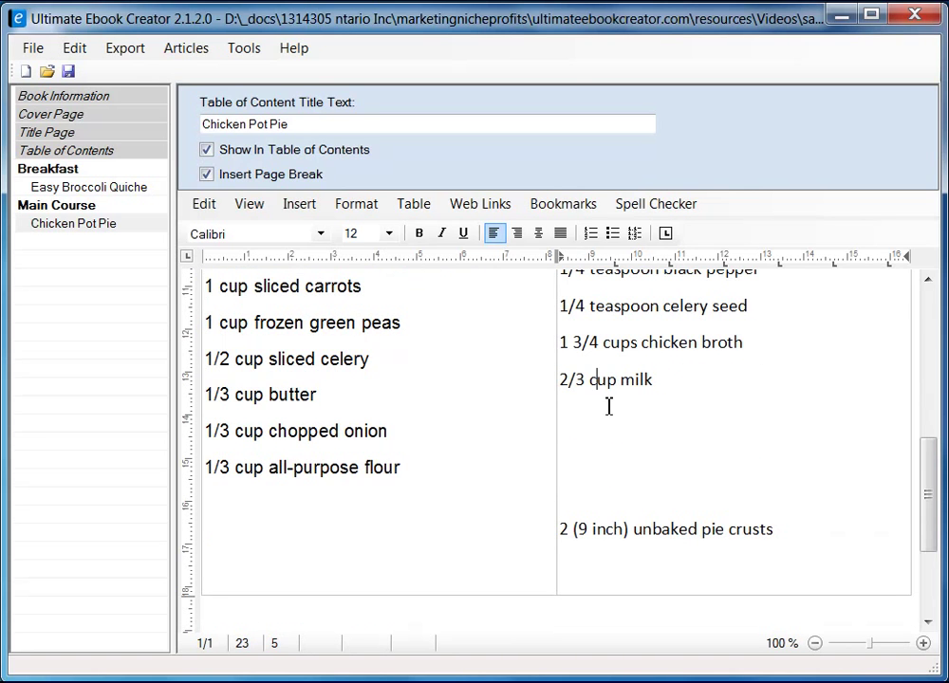
{"action": "key", "text": "Down"}
{"action": "key", "text": "Delete"}
{"action": "key", "text": "Delete"}
{"action": "key", "text": "Delete"}
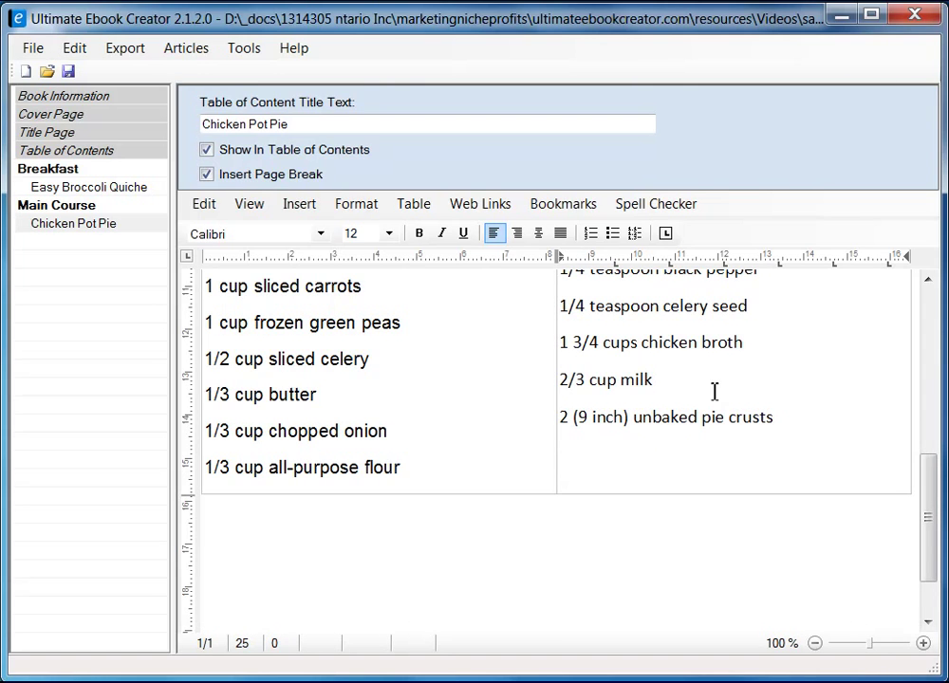
{"action": "key", "text": "BackSpace"}
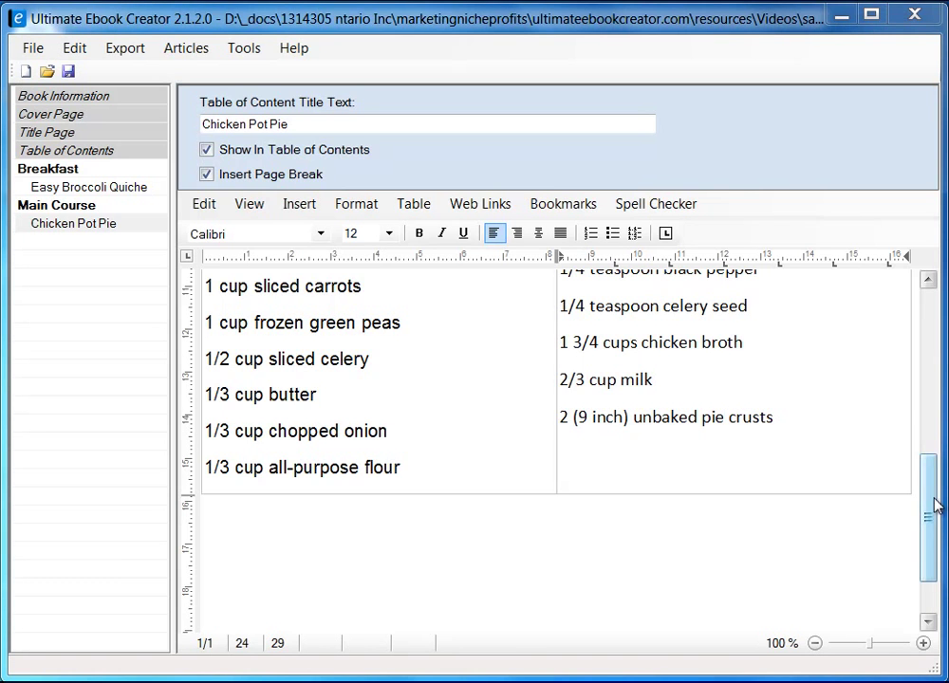
- Drag the table's column divider right to widen the left ingredient column
{"action": "mouse_move", "coordinate": [934, 503]}
{"action": "left_mouse_down"}
{"action": "mouse_move", "coordinate": [925, 461]}
{"action": "mouse_move", "coordinate": [928, 481]}
{"action": "left_mouse_up"}
{"action": "left_click_drag", "start_coordinate": [557, 405], "coordinate": [639, 391]}
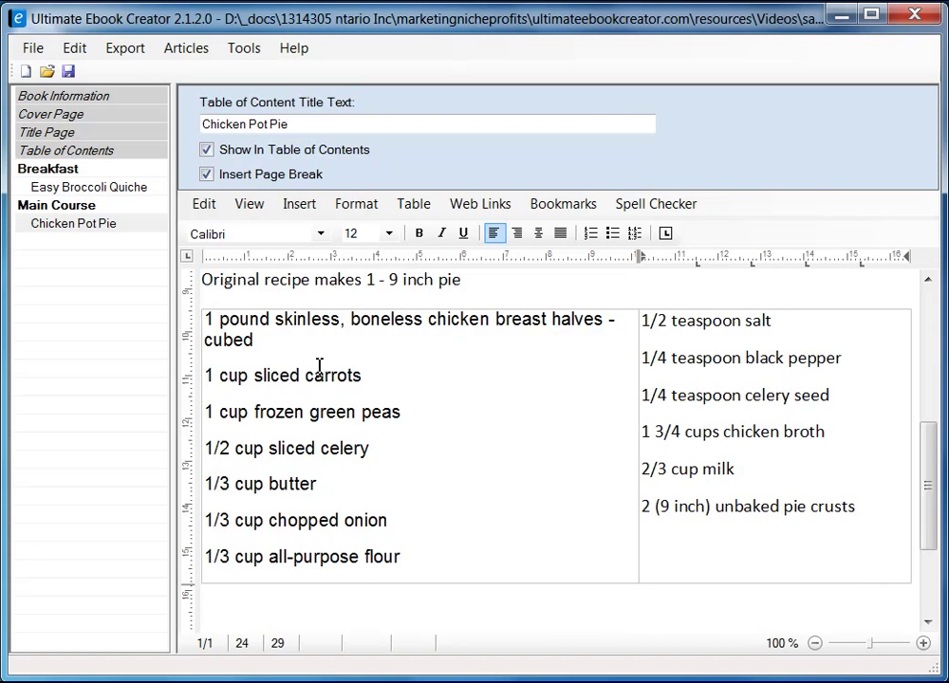
{"action": "left_click", "coordinate": [249, 330]}
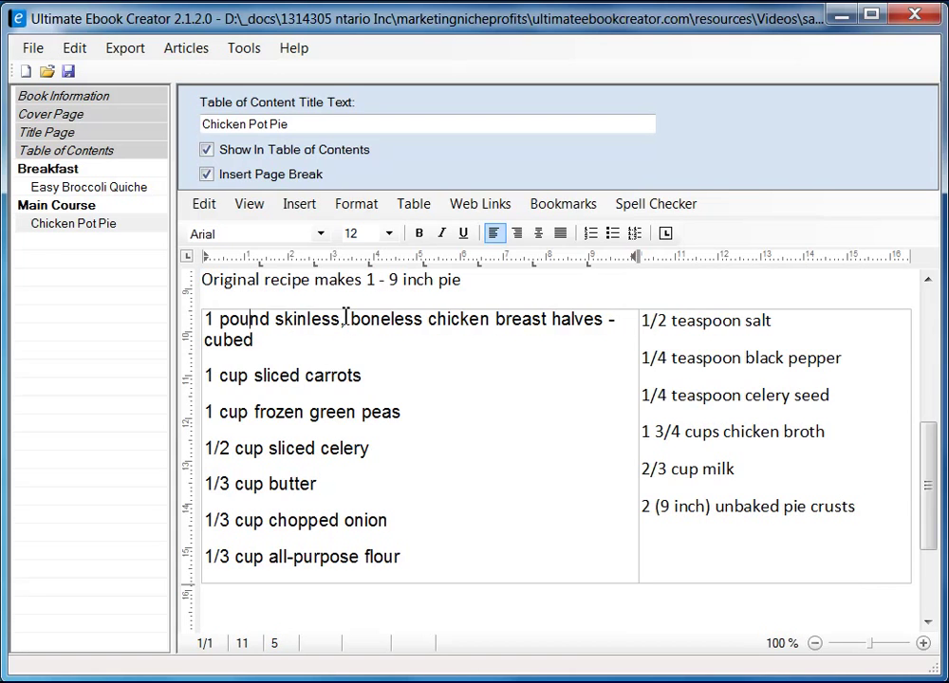
{"action": "left_click", "coordinate": [658, 326]}
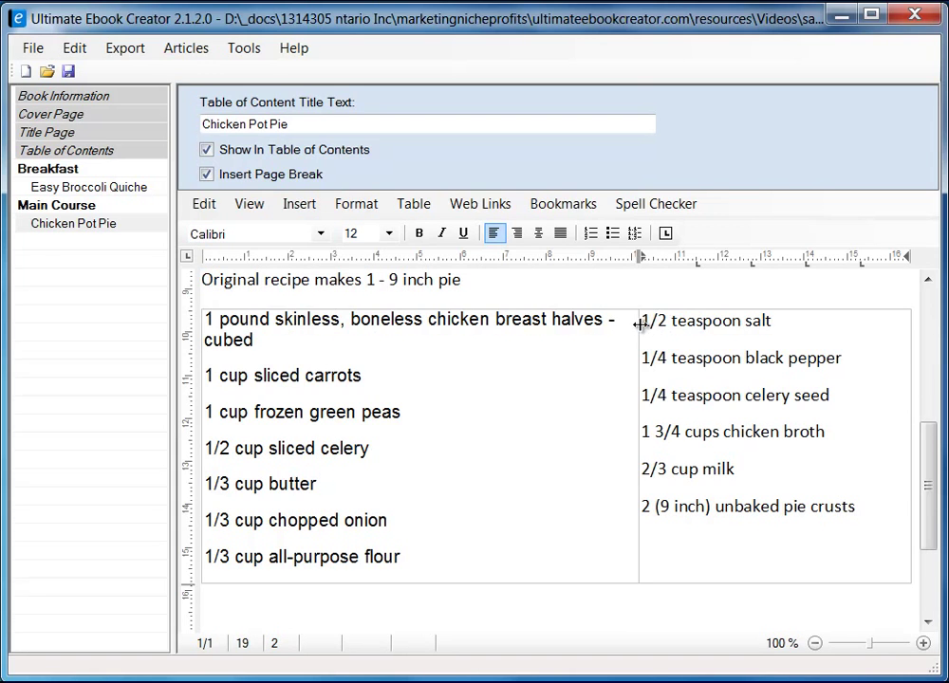
- Set the six right-column ingredients to Arial, size 10
{"action": "left_click_drag", "start_coordinate": [646, 326], "coordinate": [858, 508]}
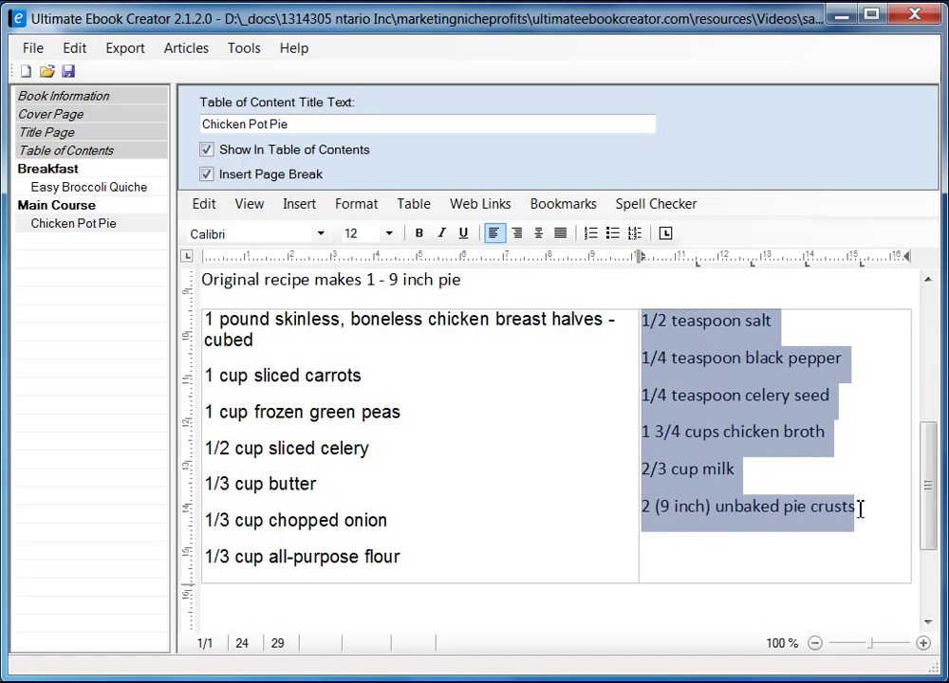
{"action": "left_click", "coordinate": [321, 234]}
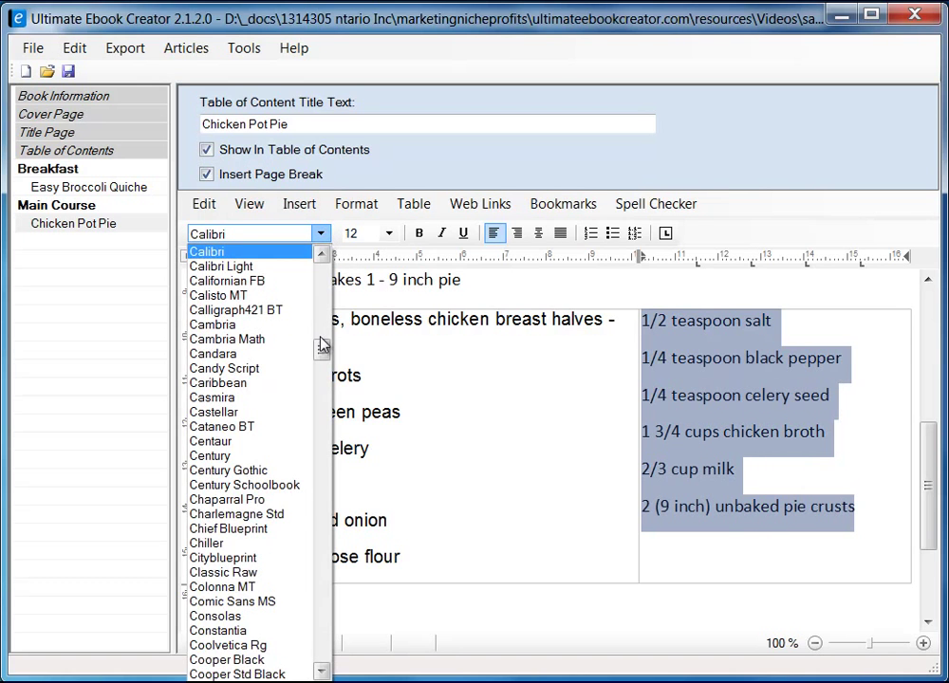
{"action": "left_click_drag", "start_coordinate": [324, 349], "coordinate": [325, 285]}
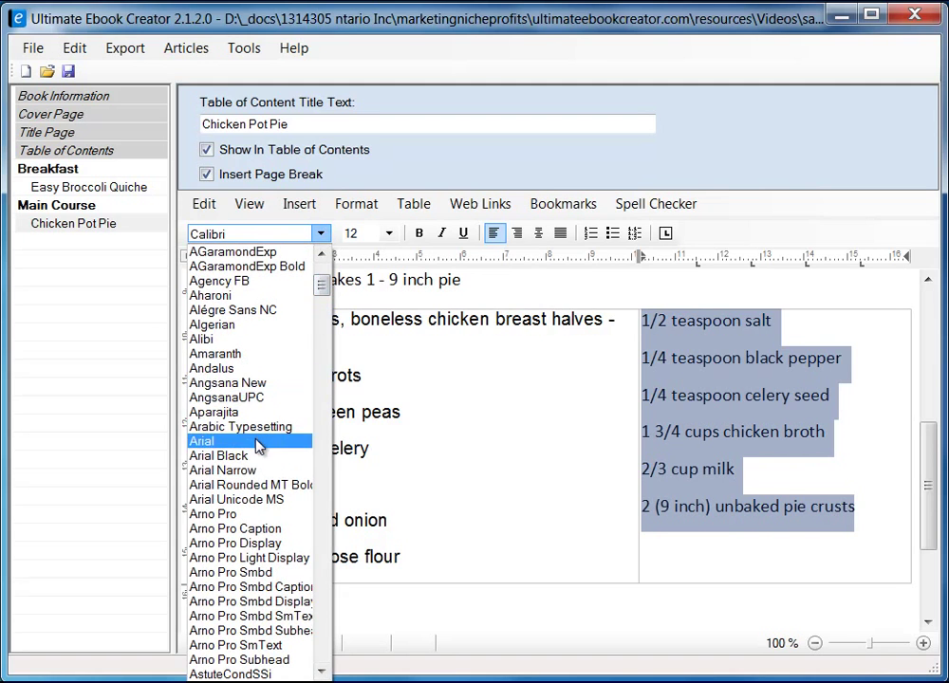
{"action": "left_click", "coordinate": [318, 442]}
{"action": "left_click", "coordinate": [384, 236]}
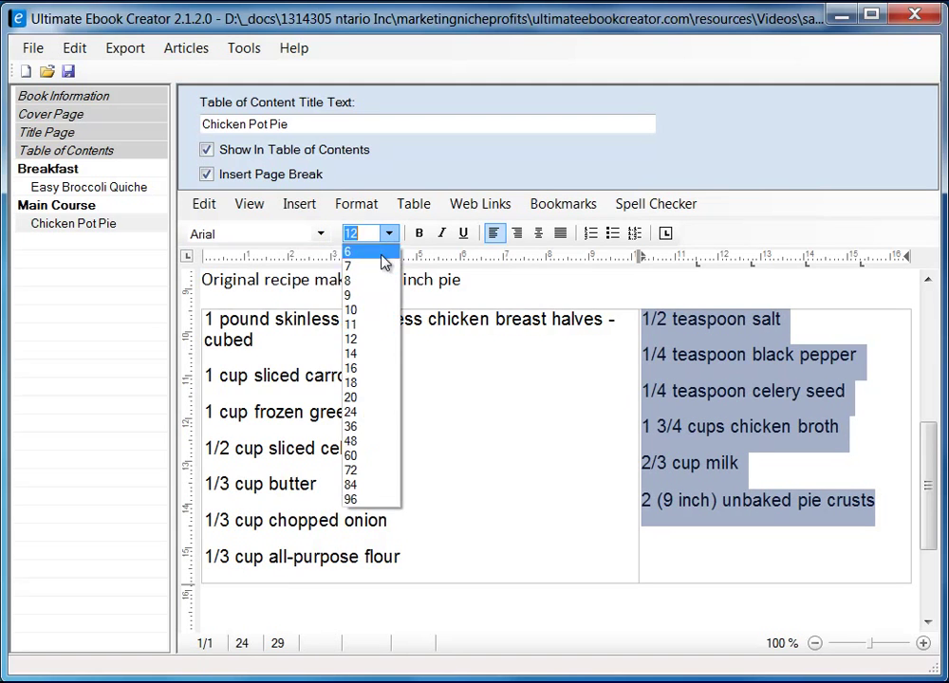
{"action": "left_click", "coordinate": [373, 310]}
- Set the left-column ingredients to size 10
{"action": "left_click", "coordinate": [209, 324]}
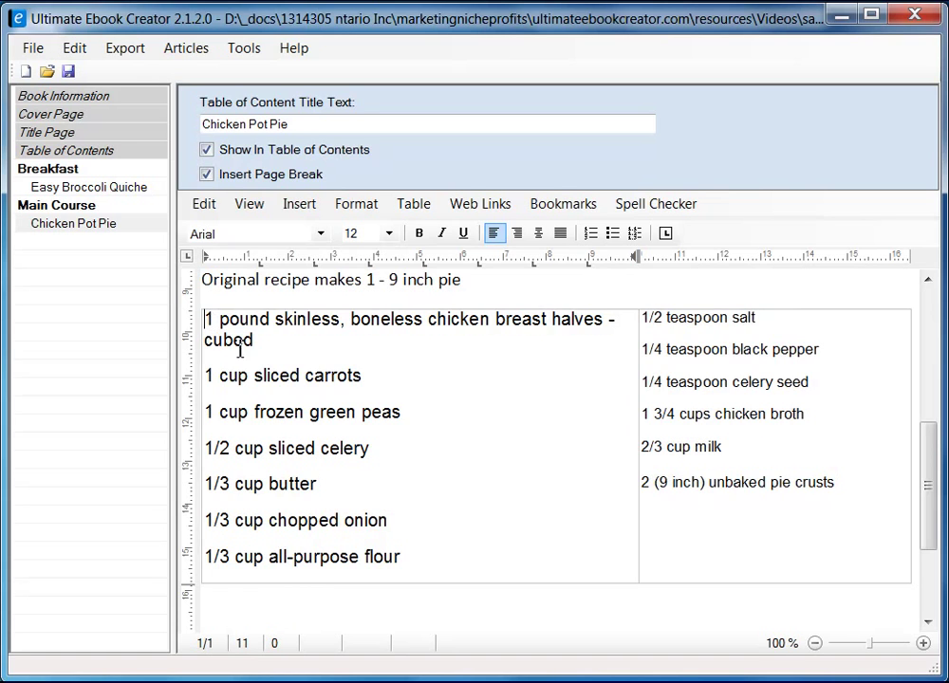
{"action": "left_click", "coordinate": [430, 557], "text": "shift"}
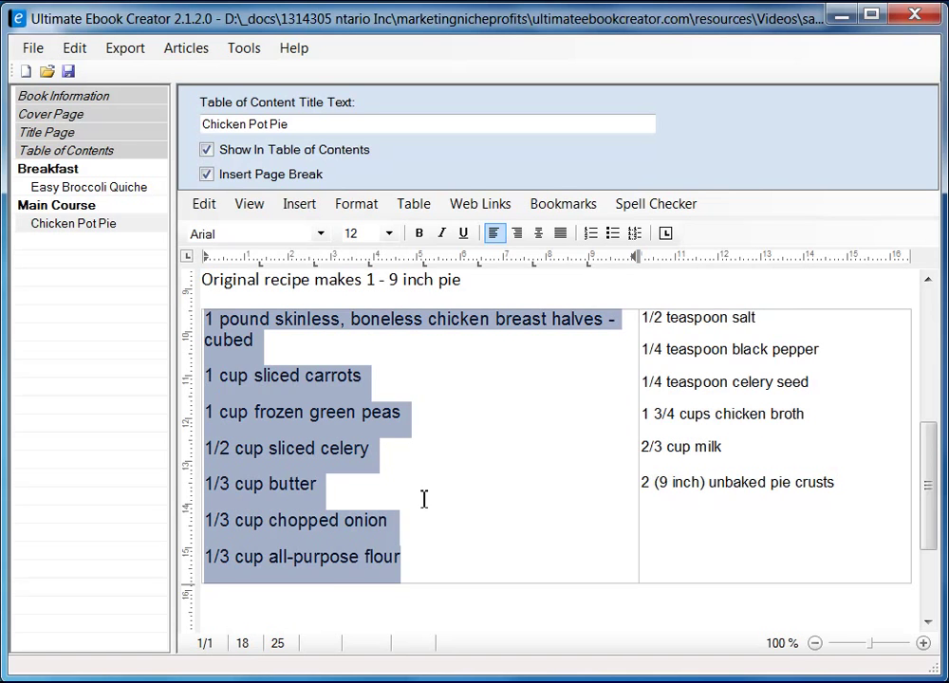
{"action": "left_click", "coordinate": [387, 234]}
{"action": "left_click", "coordinate": [363, 312]}
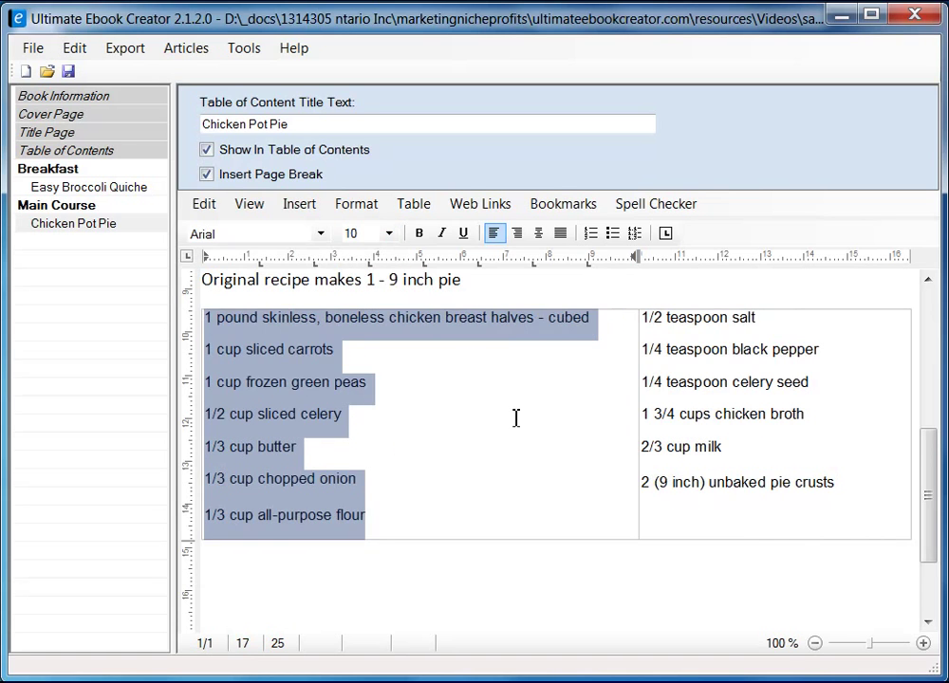
{"action": "left_click", "coordinate": [520, 421]}
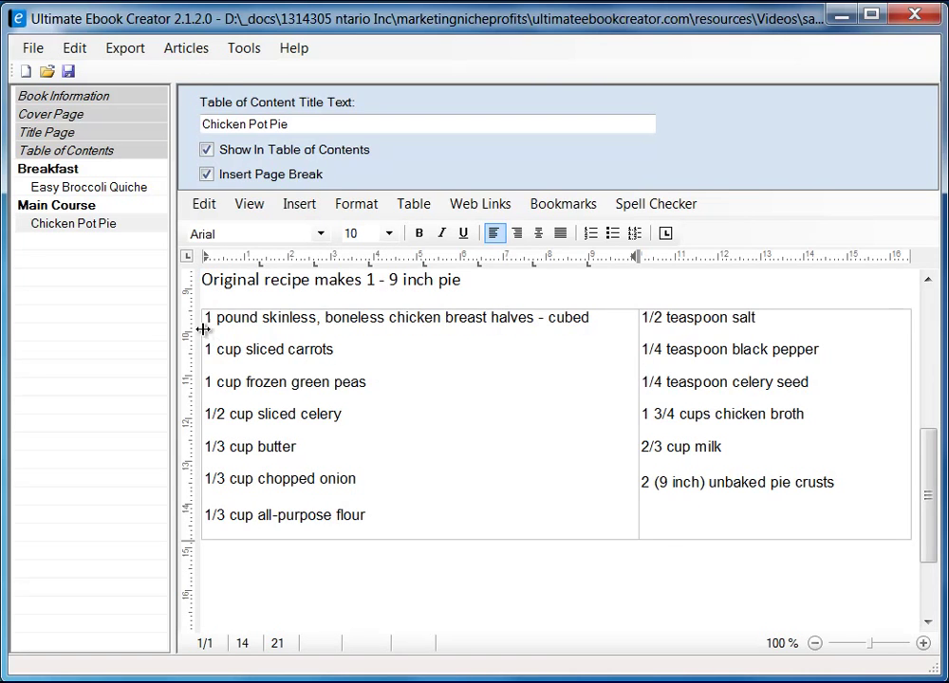
- Turn both ingredient columns into bulleted lists
{"action": "left_click_drag", "start_coordinate": [209, 320], "coordinate": [394, 507]}
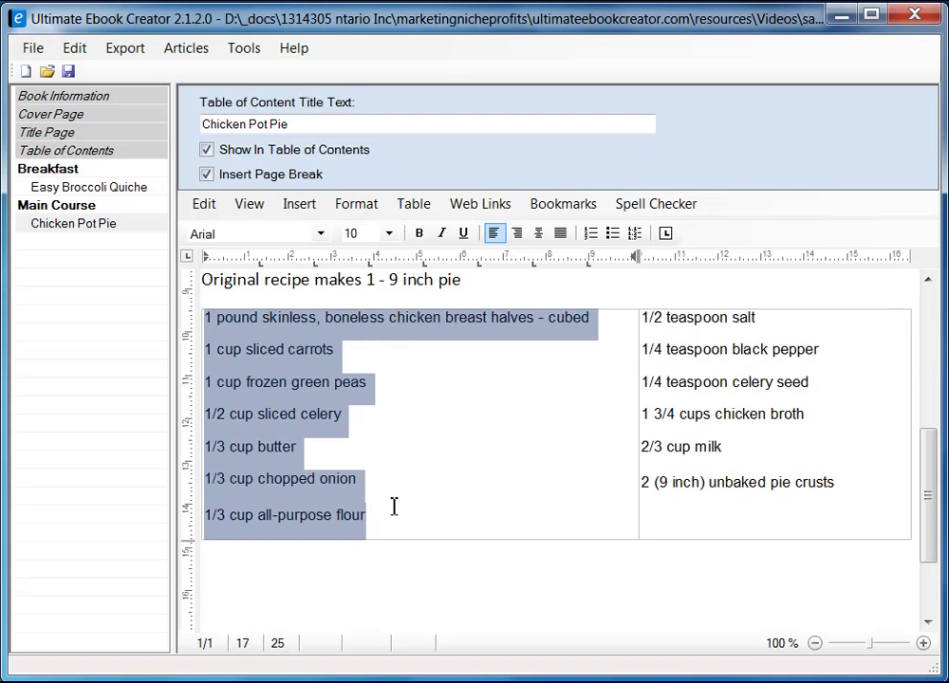
{"action": "left_click", "coordinate": [615, 235]}
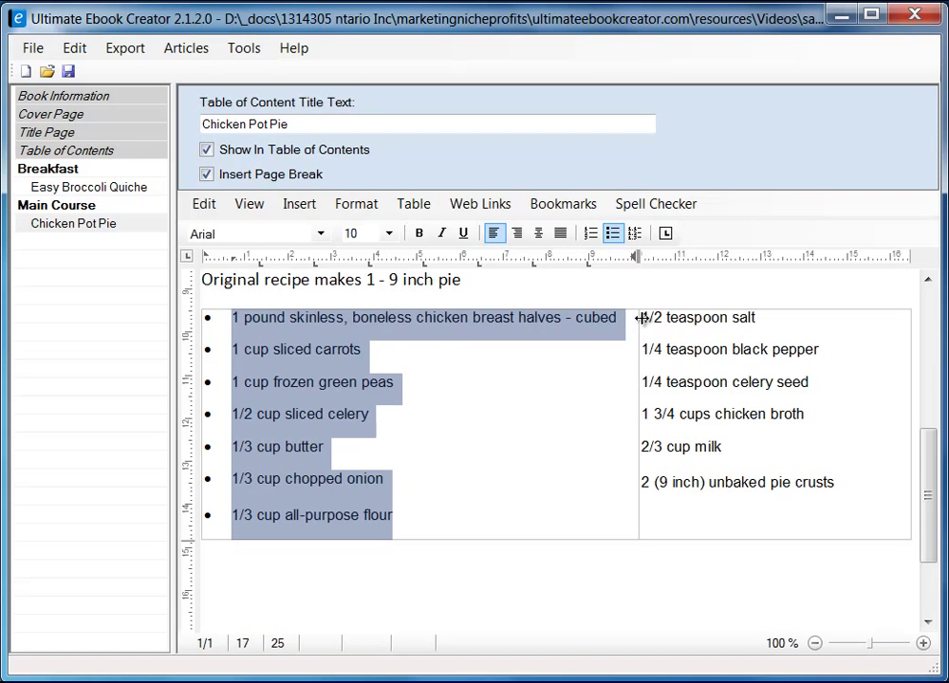
{"action": "left_click_drag", "start_coordinate": [639, 317], "coordinate": [839, 477]}
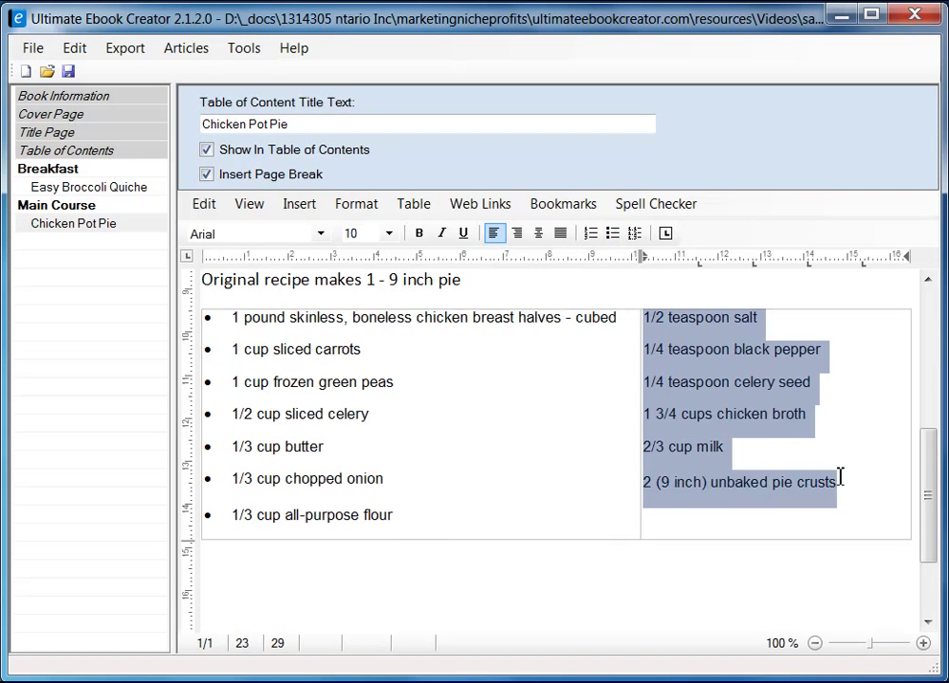
{"action": "left_click", "coordinate": [612, 234]}
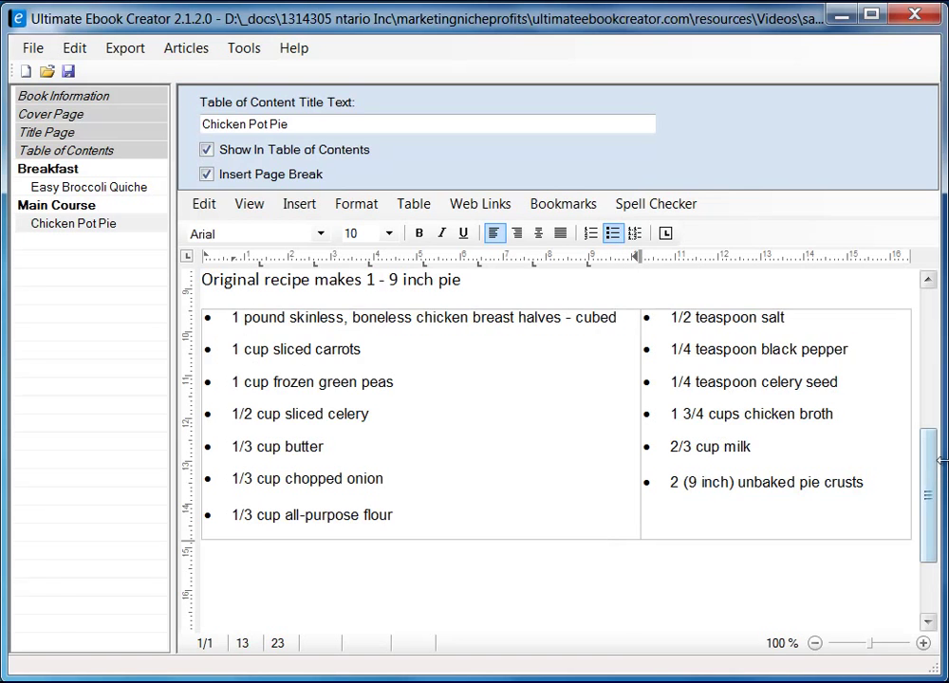
{"action": "left_click_drag", "start_coordinate": [930, 483], "coordinate": [935, 519]}
- Add a 'Directons' heading line below the ingredient table
{"action": "left_click", "coordinate": [241, 485]}
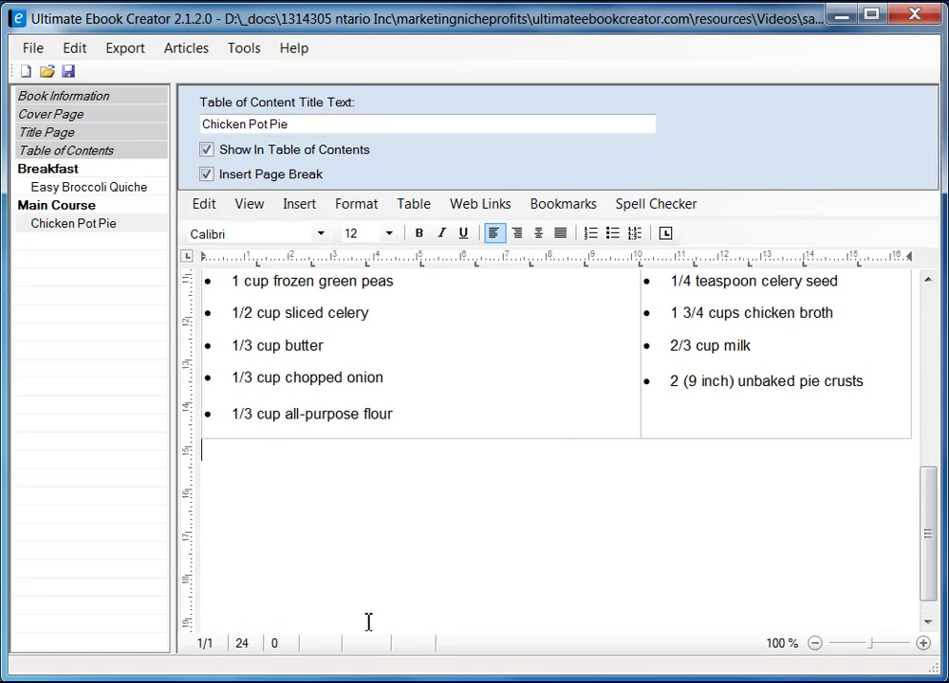
{"action": "key", "text": "Return"}
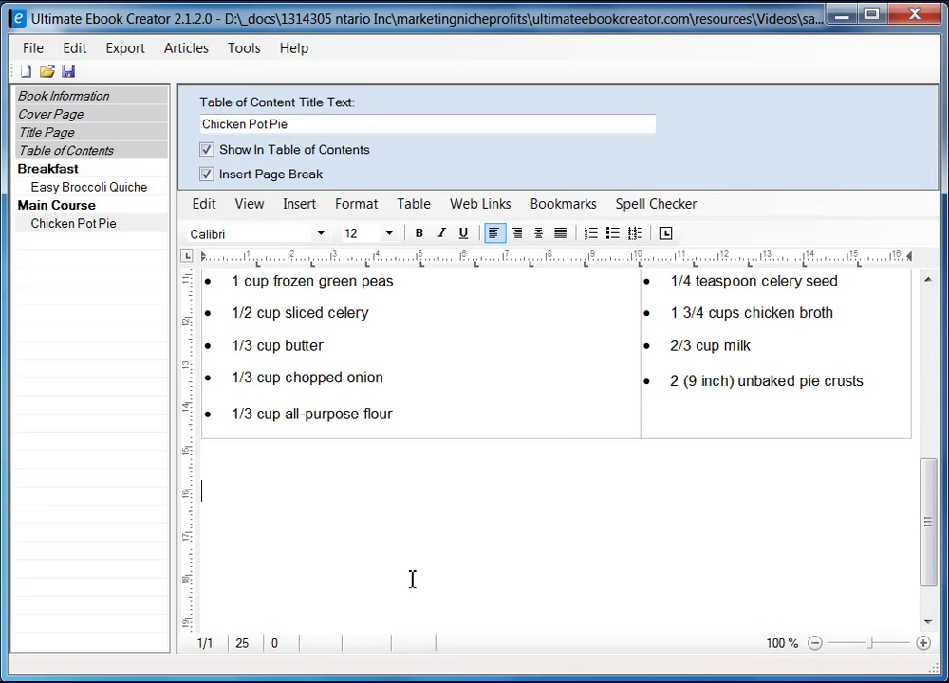
{"action": "type", "text": "Directopms"}
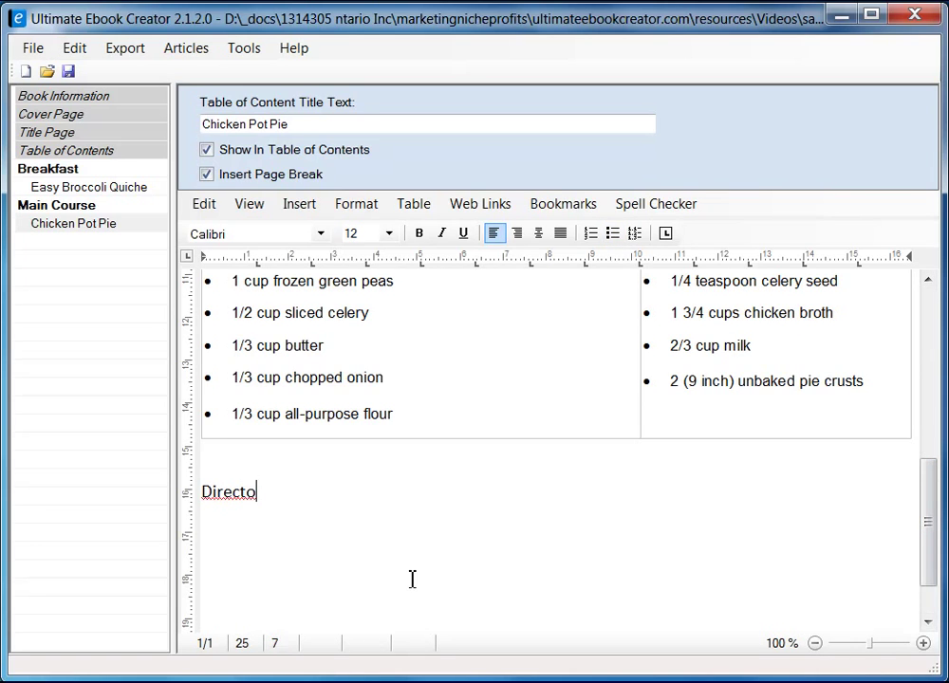
{"action": "key", "text": "BackSpace"}
{"action": "key", "text": "BackSpace"}
{"action": "key", "text": "BackSpace"}
{"action": "type", "text": "ns"}
{"action": "key", "text": "Return"}
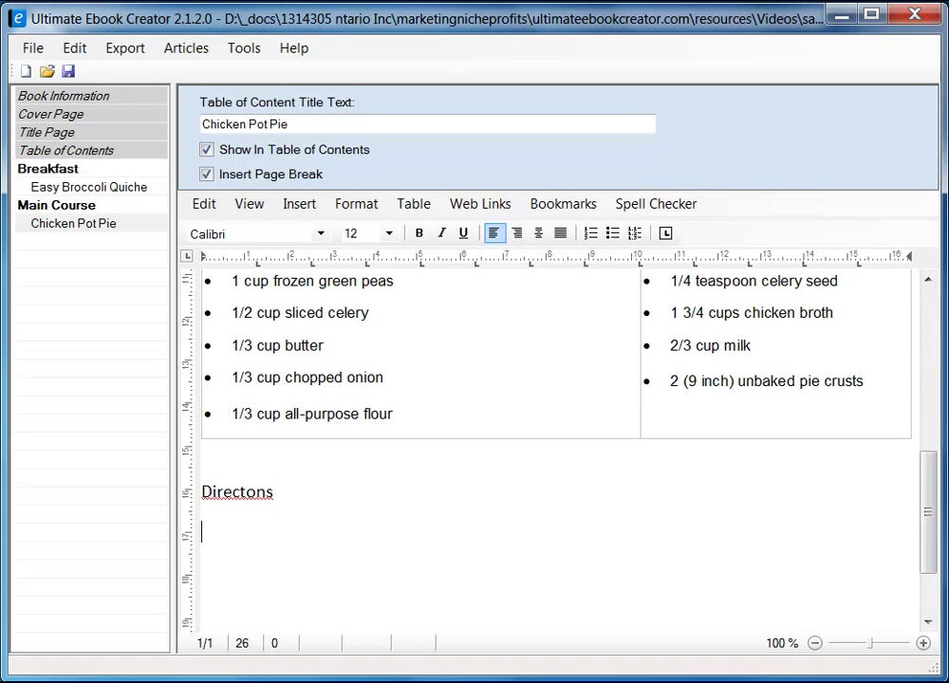
{"action": "key", "text": "alt+Tab"}
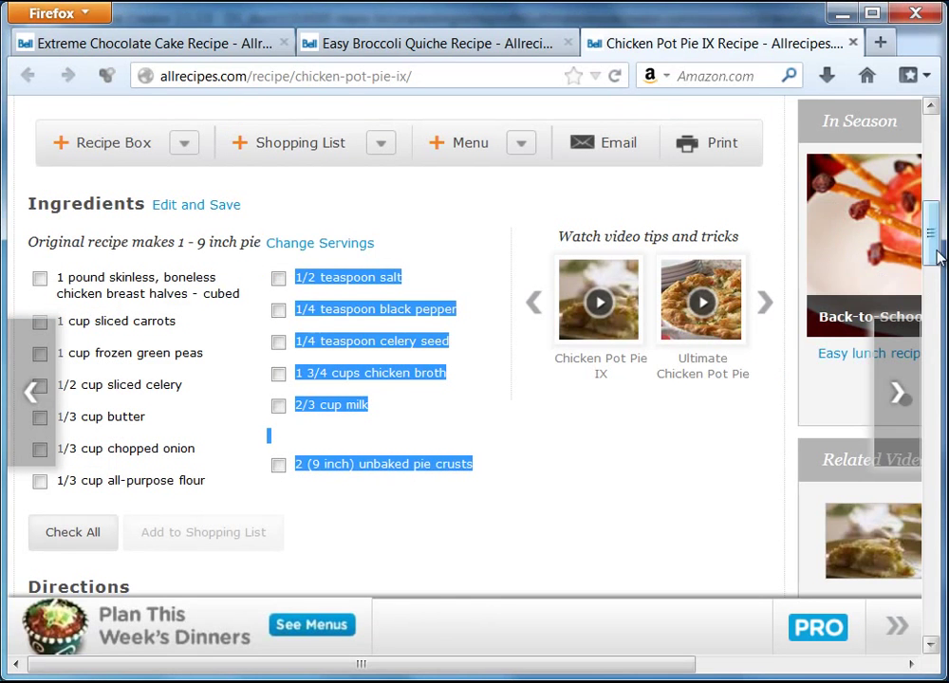
- Copy the five Chicken Pot Pie IX direction steps from Firefox and return to the ebook editor
{"action": "left_click_drag", "start_coordinate": [938, 242], "coordinate": [943, 316]}
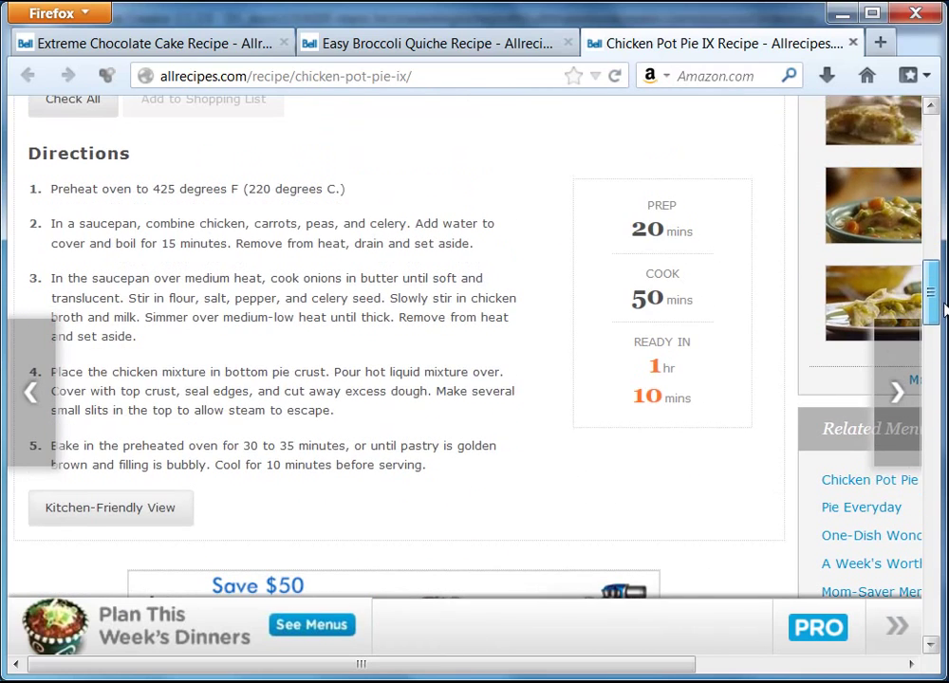
{"action": "triple_click", "coordinate": [47, 195]}
{"action": "left_click_drag", "start_coordinate": [49, 206], "coordinate": [438, 464]}
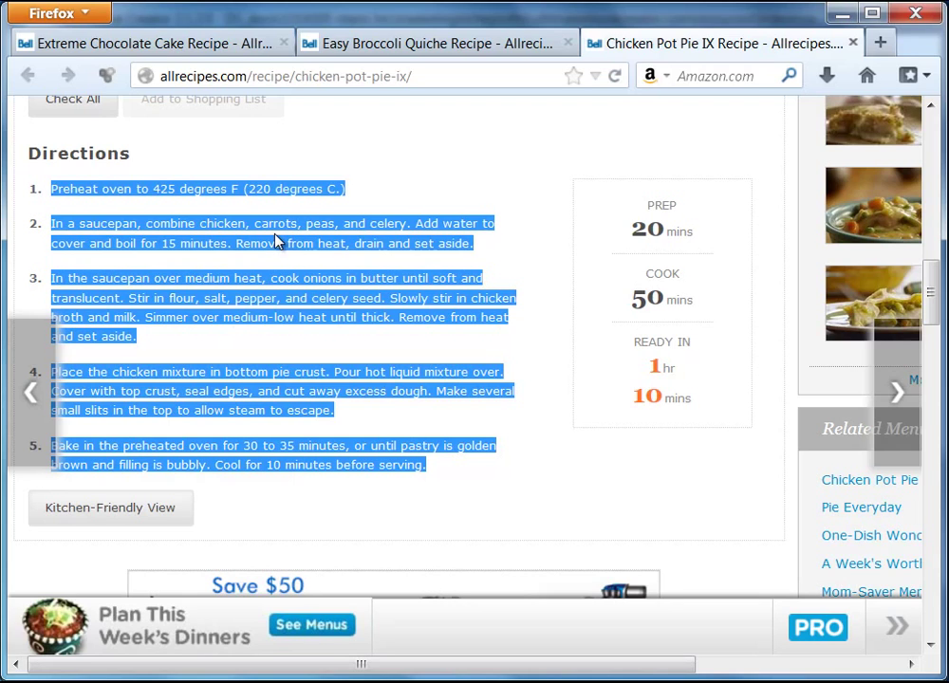
{"action": "left_click", "coordinate": [873, 680]}
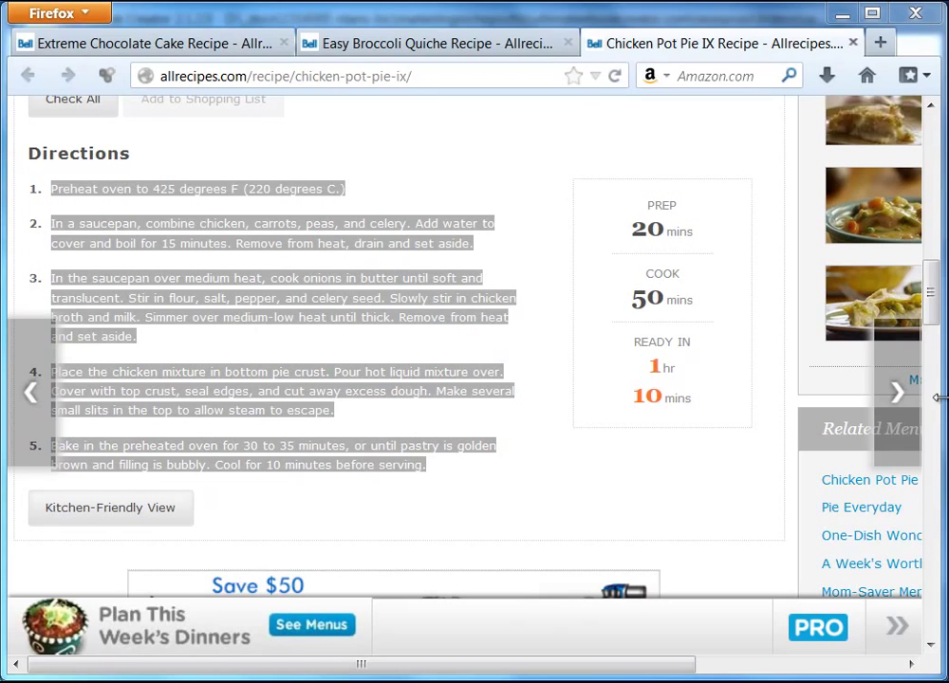
{"action": "mouse_move", "coordinate": [932, 296]}
{"action": "left_mouse_down"}
{"action": "mouse_move", "coordinate": [934, 344]}
{"action": "mouse_move", "coordinate": [934, 294]}
{"action": "left_mouse_up"}
{"action": "right_click", "coordinate": [306, 237]}
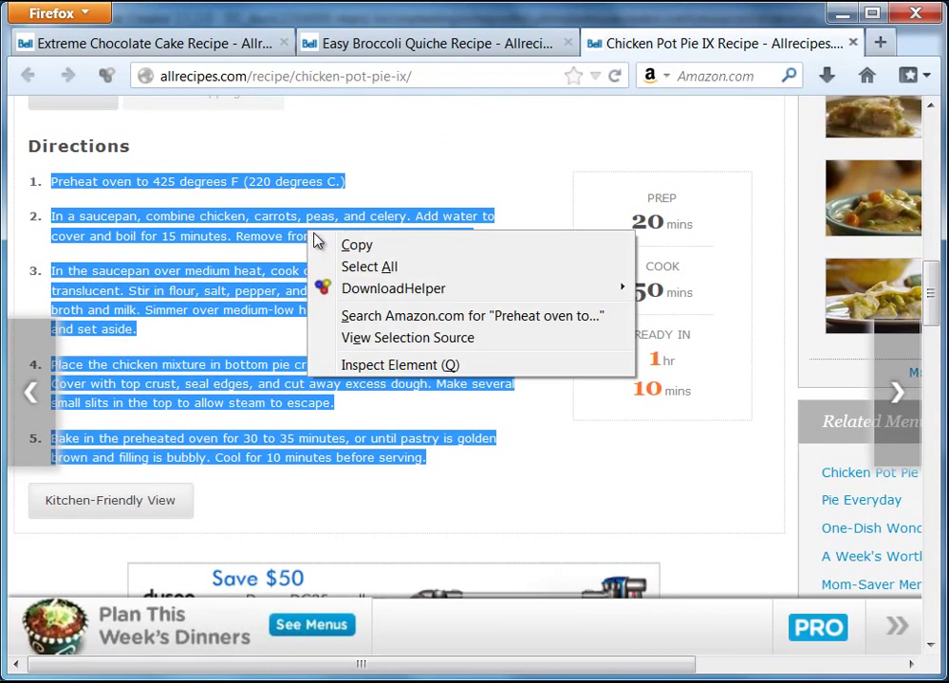
{"action": "left_click", "coordinate": [345, 246]}
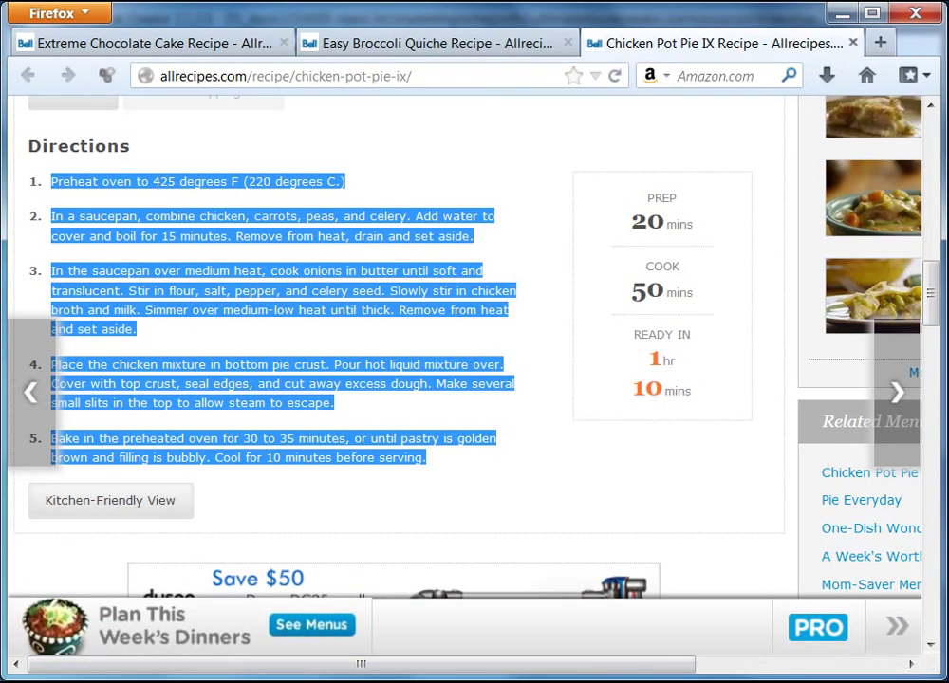
{"action": "key", "text": "alt+Tab"}
{"action": "right_click", "coordinate": [227, 539]}
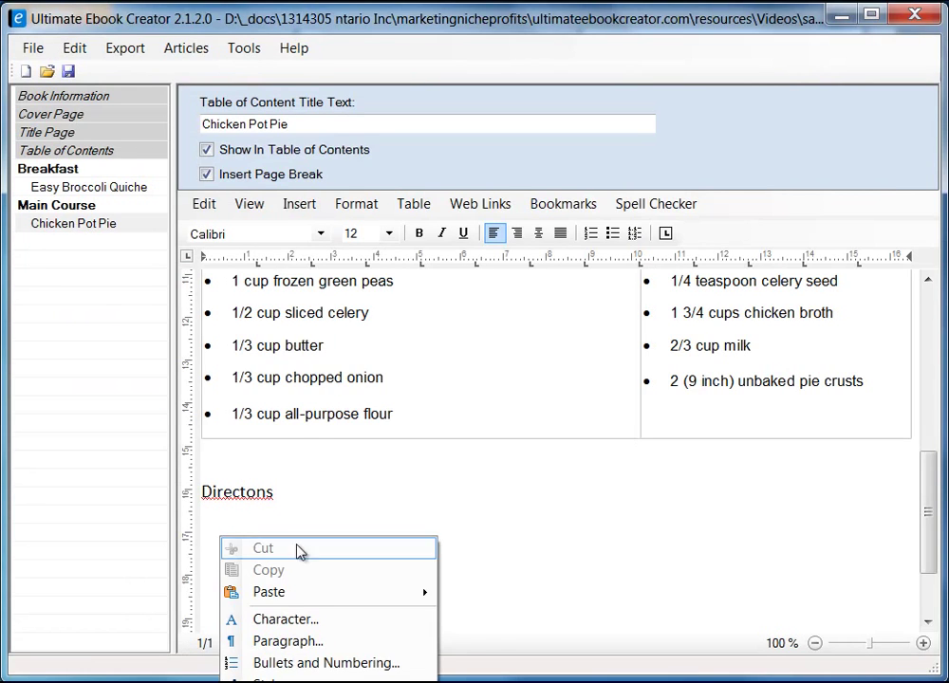
- Paste the directions under Directons as unformatted text and delete each paragraph's leading indent
{"action": "mouse_move", "coordinate": [318, 596]}
{"action": "left_click", "coordinate": [507, 616]}
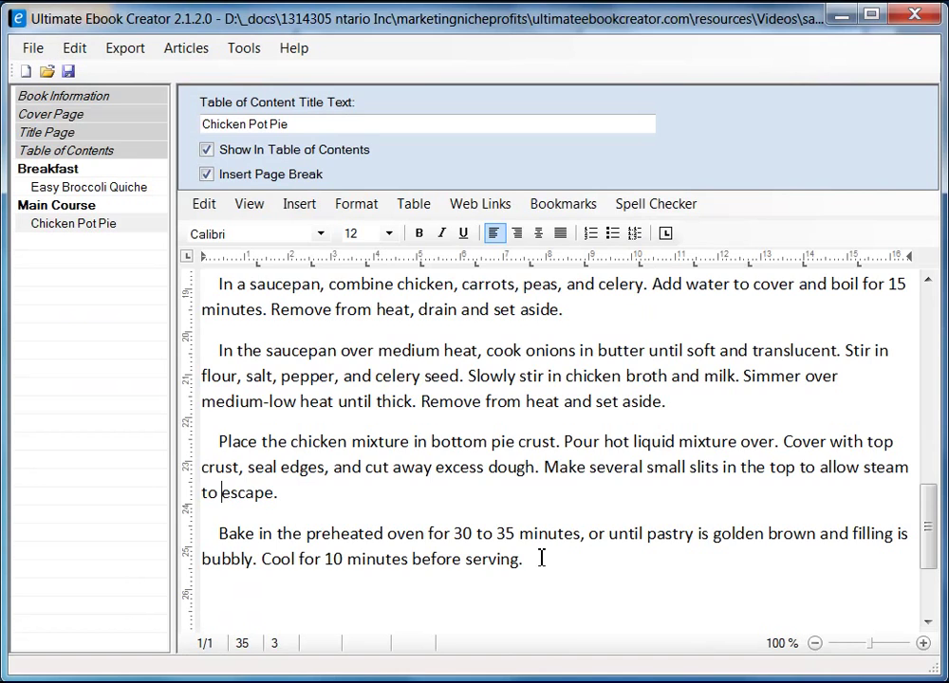
{"action": "key", "text": "BackSpace"}
{"action": "key", "text": "BackSpace"}
{"action": "key", "text": "BackSpace"}
{"action": "key", "text": "BackSpace"}
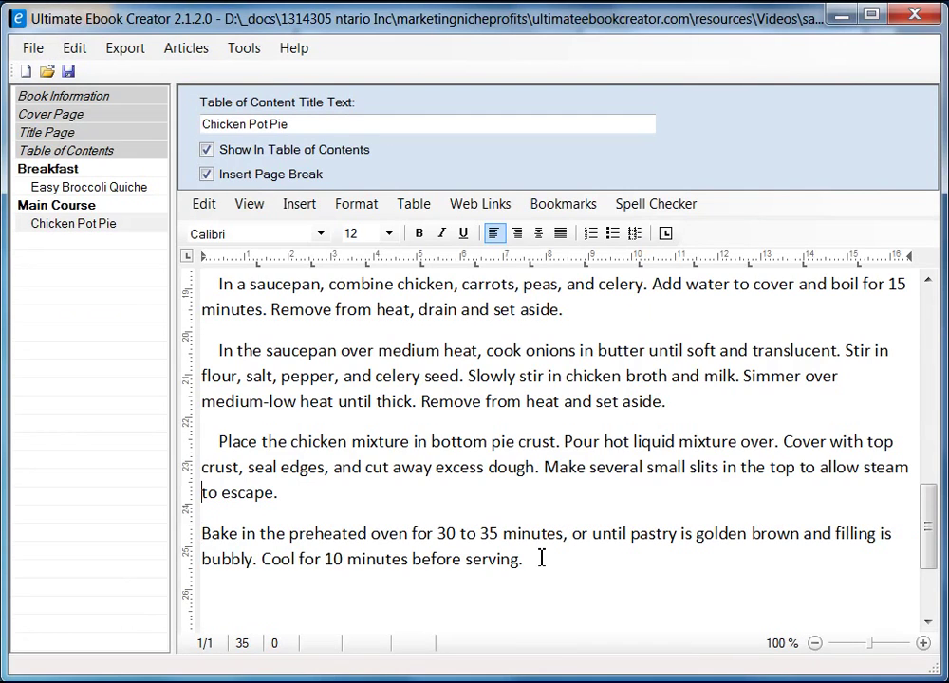
{"action": "key", "text": "Up"}
{"action": "key", "text": "Up"}
{"action": "key", "text": "Up"}
{"action": "key", "text": "Delete"}
{"action": "key", "text": "Delete"}
{"action": "key", "text": "Delete"}
{"action": "key", "text": "Delete"}
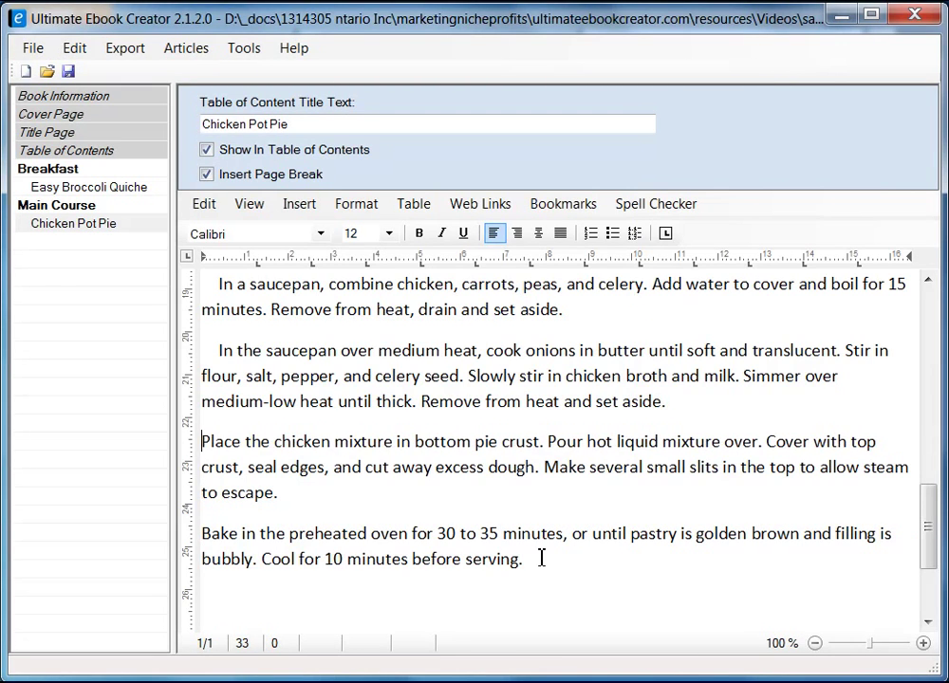
{"action": "key", "text": "Up"}
{"action": "key", "text": "Up"}
{"action": "key", "text": "Up"}
{"action": "key", "text": "Delete"}
{"action": "key", "text": "Delete"}
{"action": "key", "text": "Delete"}
{"action": "key", "text": "Delete"}
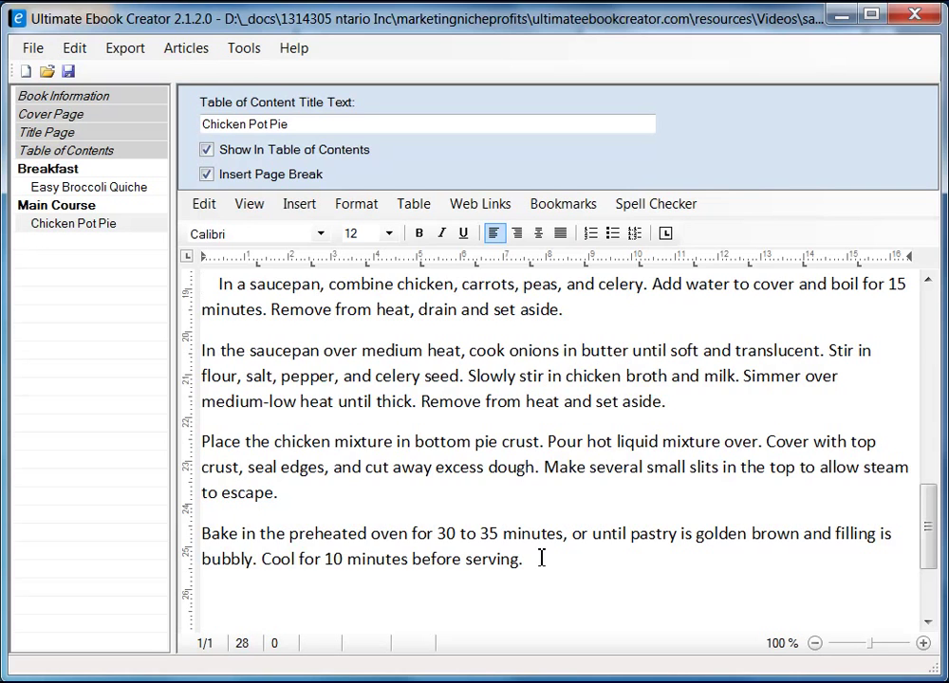
{"action": "key", "text": "Up"}
{"action": "key", "text": "Up"}
{"action": "key", "text": "Up"}
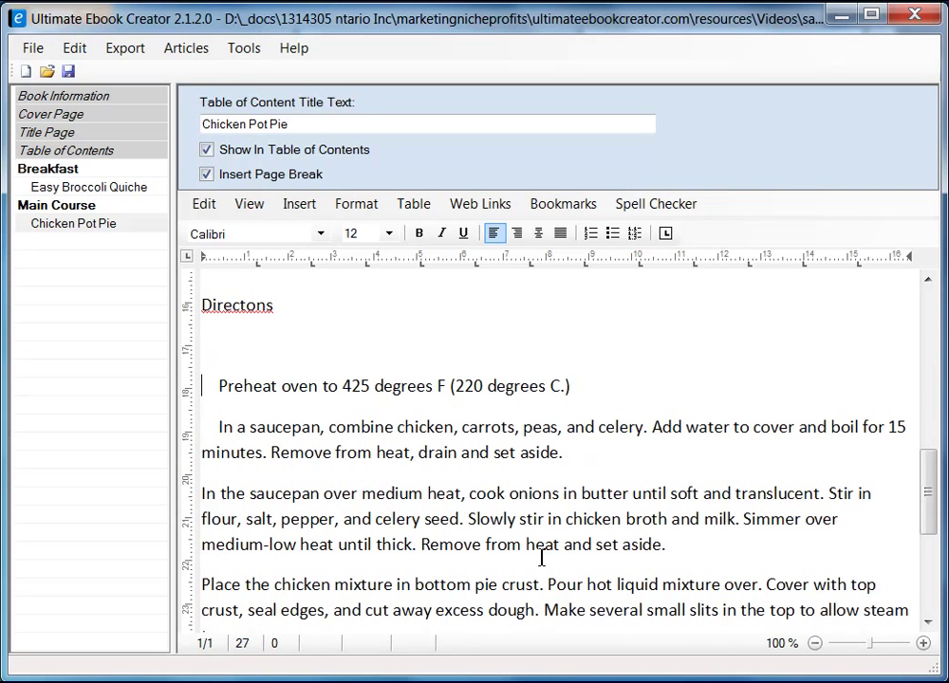
{"action": "key", "text": "Delete"}
{"action": "key", "text": "Delete"}
{"action": "key", "text": "Delete"}
{"action": "key", "text": "Delete"}
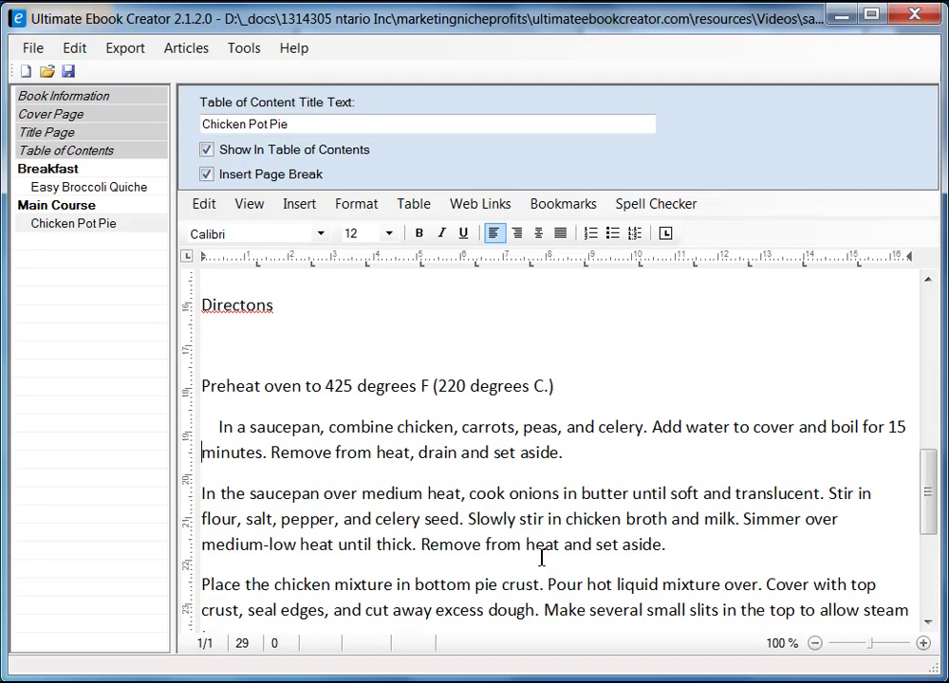
{"action": "key", "text": "Delete"}
{"action": "key", "text": "Delete"}
{"action": "key", "text": "Delete"}
{"action": "key", "text": "Delete"}
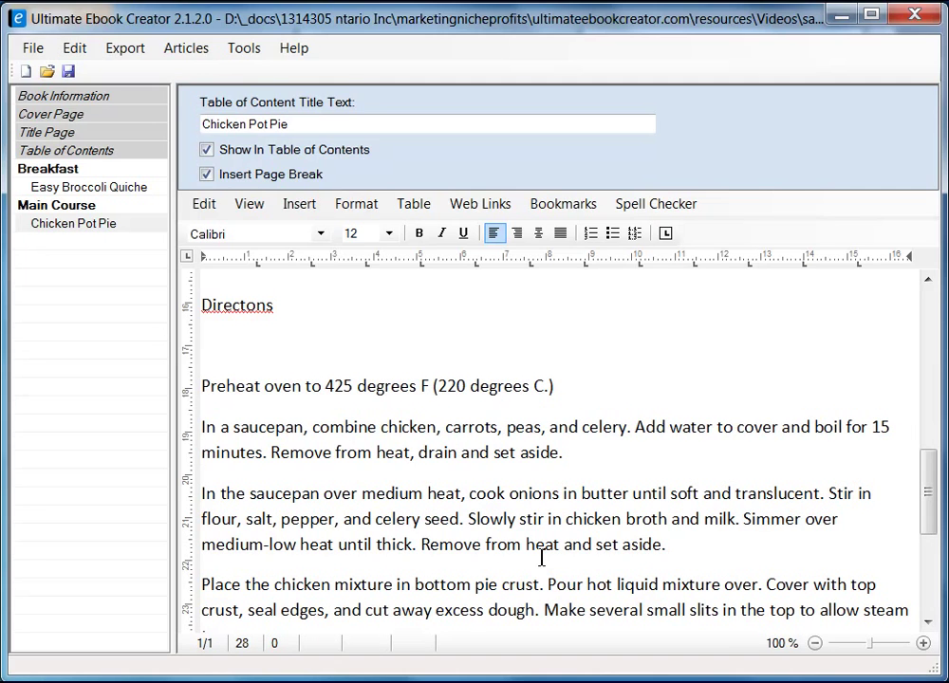
{"action": "key", "text": "shift+Down"}
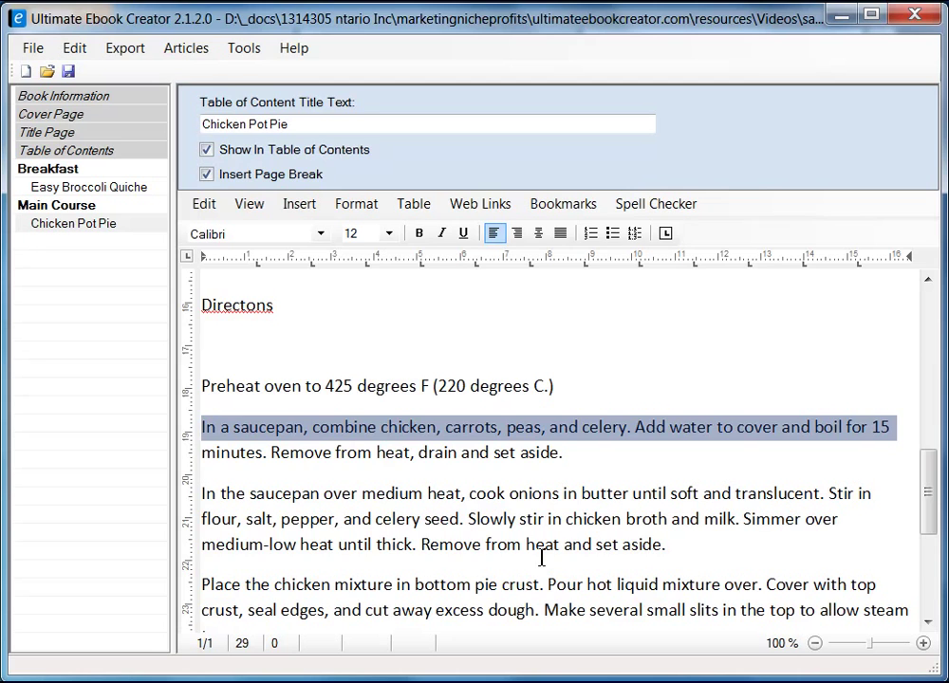
{"action": "scroll", "coordinate": [541, 558], "scroll_direction": "down", "scroll_amount": 3}
- Number the steps from 'In a saucepan' through 'Bake in the preheated oven' as 1–4
{"action": "left_click", "coordinate": [558, 520], "text": "shift"}
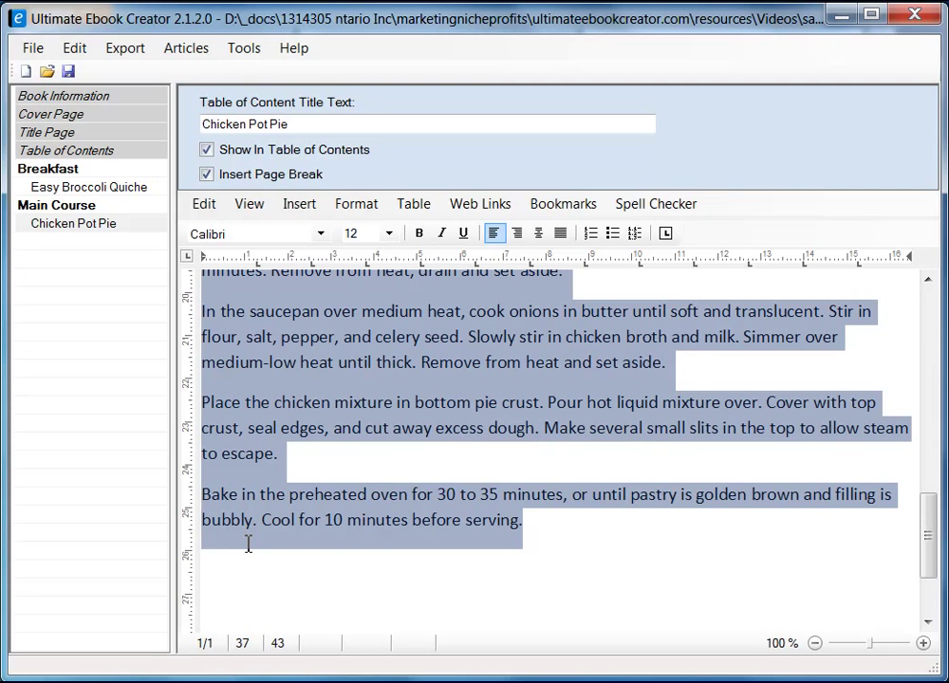
{"action": "left_click", "coordinate": [589, 235]}
{"action": "left_click", "coordinate": [702, 564]}
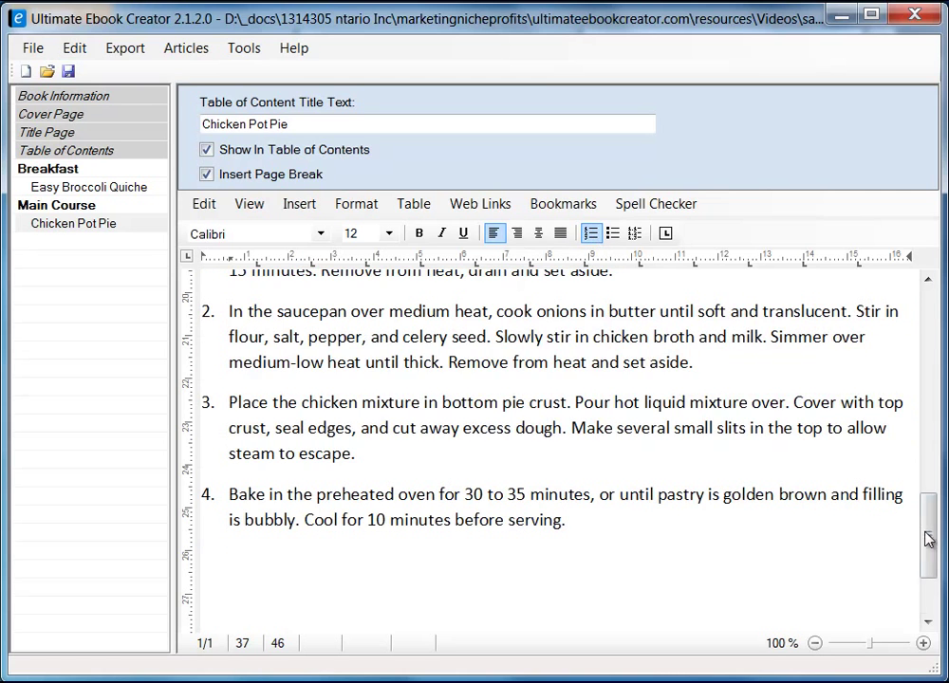
{"action": "mouse_move", "coordinate": [926, 536]}
{"action": "left_mouse_down"}
{"action": "mouse_move", "coordinate": [925, 504]}
{"action": "mouse_move", "coordinate": [929, 546]}
{"action": "left_mouse_up"}
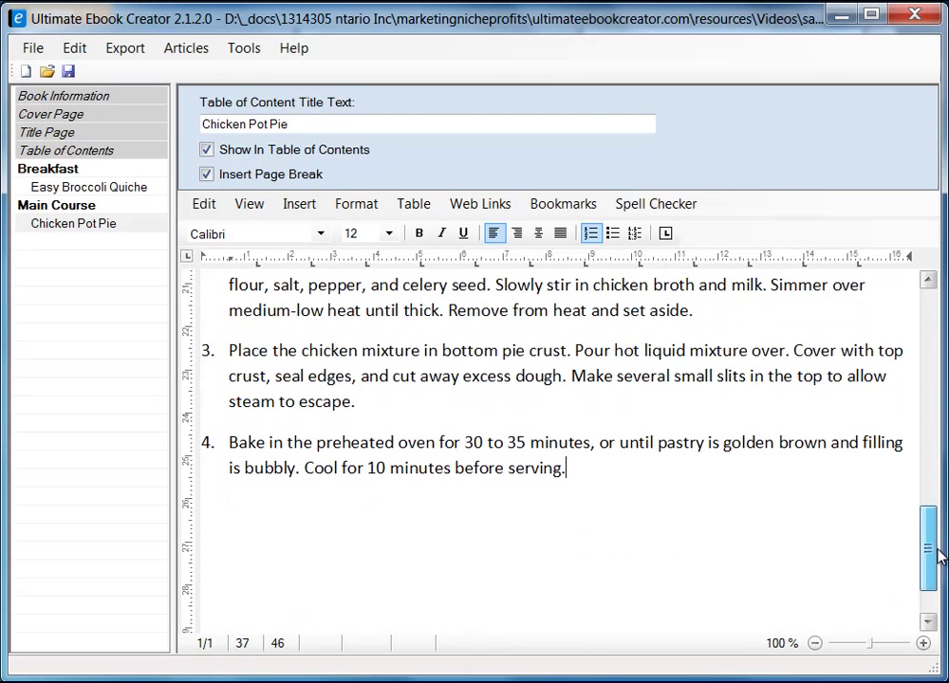
- Add an unnumbered 'Customer Reviews ...' line below numbered step 4
{"action": "left_click", "coordinate": [273, 536]}
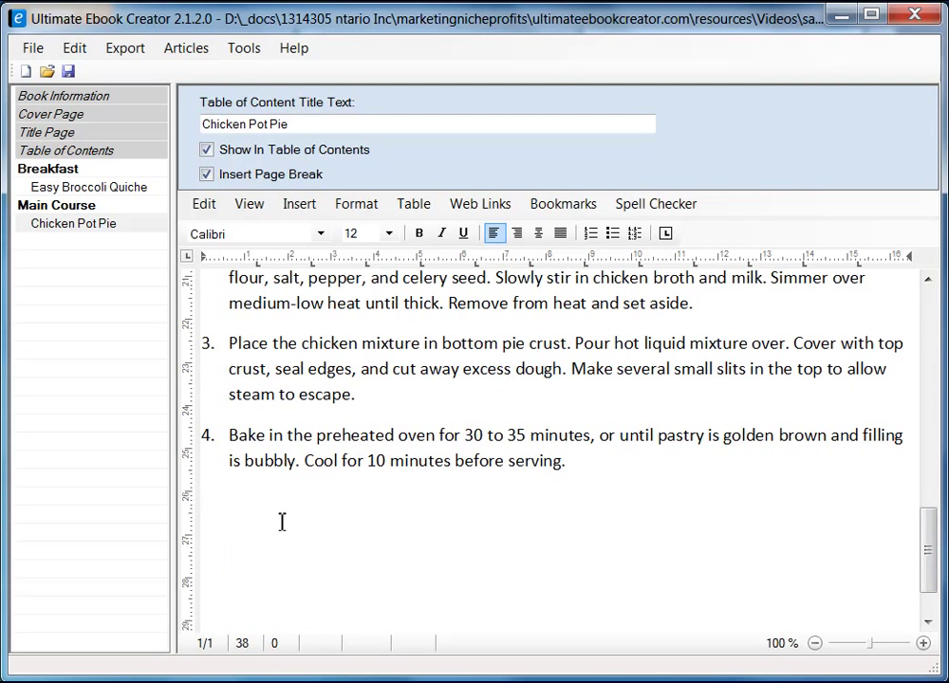
{"action": "type", "text": "er Reviews"}
{"action": "type", "text": "Customer"}
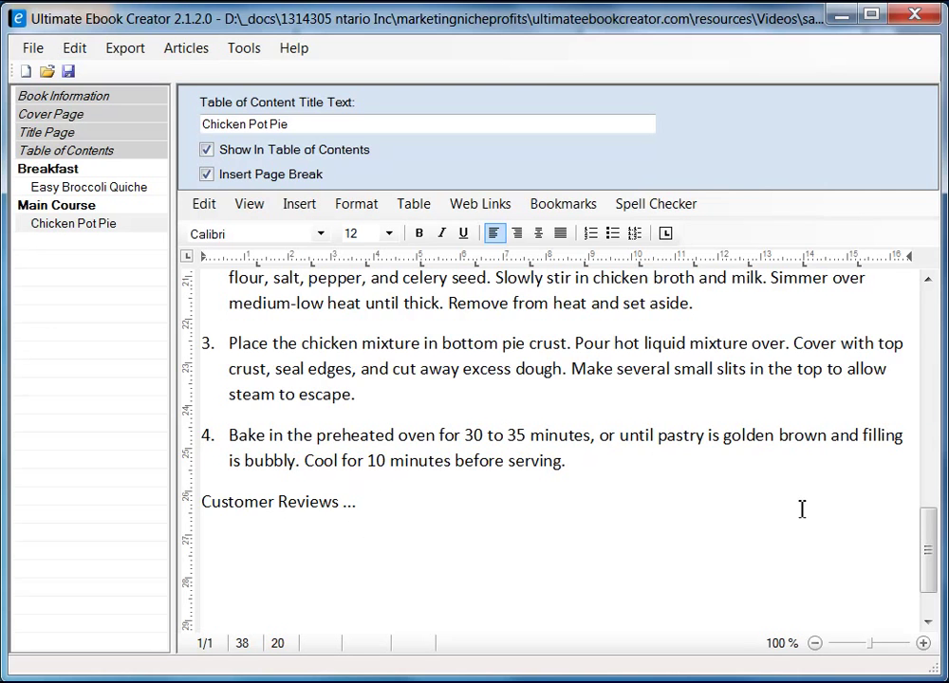
{"action": "left_click_drag", "start_coordinate": [935, 550], "coordinate": [934, 321]}
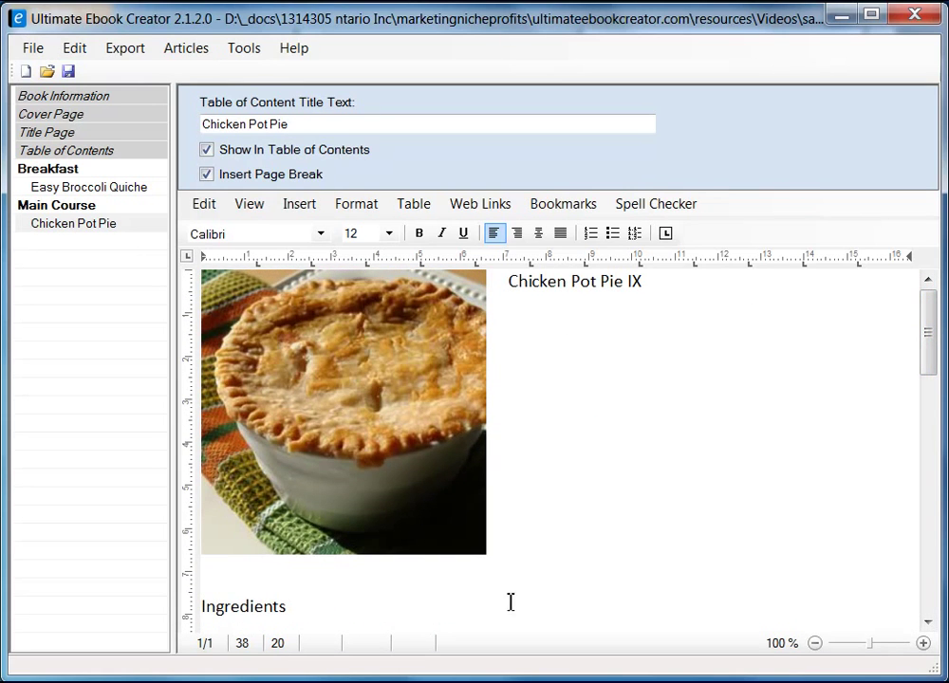
- Make the Ingredients heading bold Arial
{"action": "left_click", "coordinate": [305, 611]}
{"action": "key", "text": "shift+Home"}
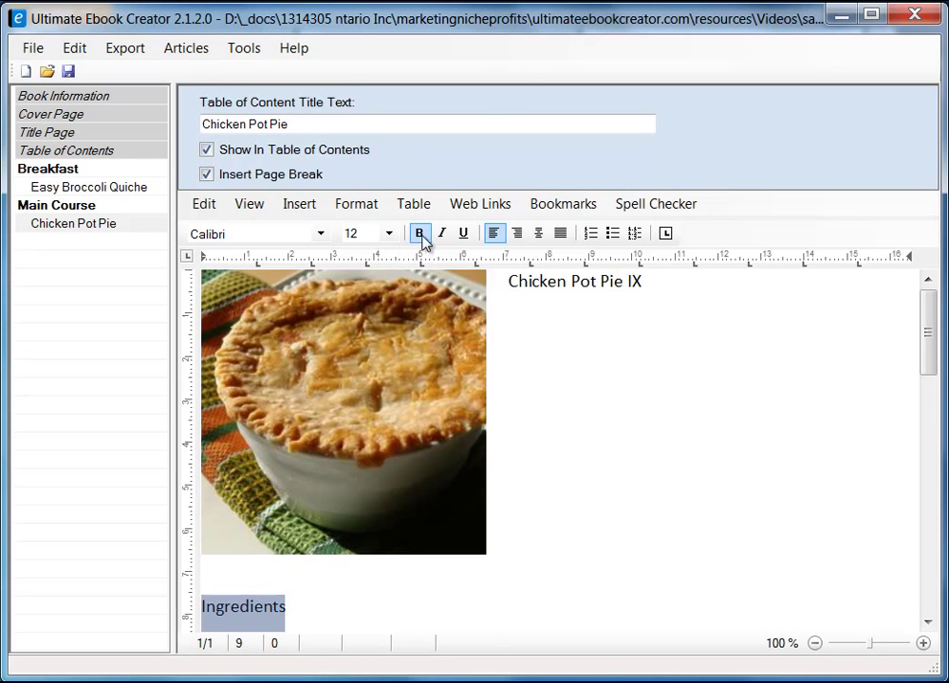
{"action": "left_click", "coordinate": [419, 234]}
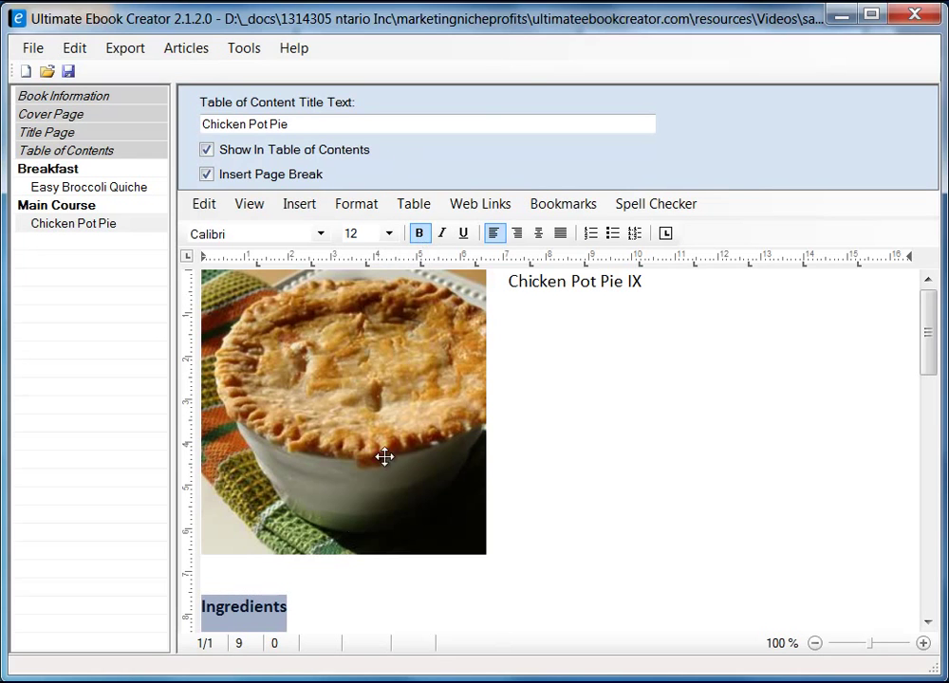
{"action": "left_click", "coordinate": [323, 235]}
{"action": "left_click_drag", "start_coordinate": [328, 318], "coordinate": [325, 292]}
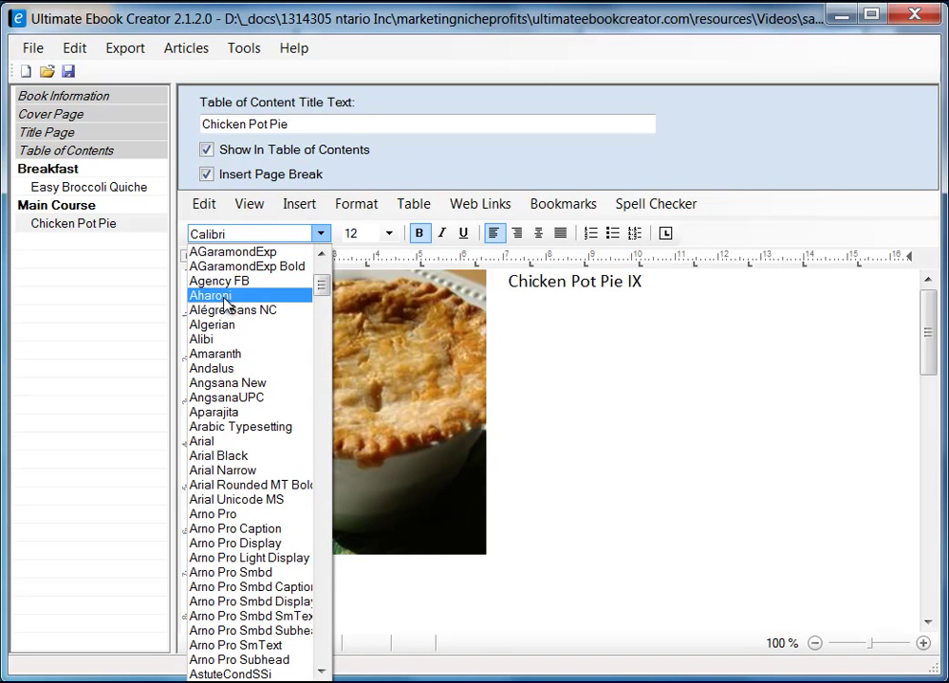
{"action": "left_click", "coordinate": [195, 441]}
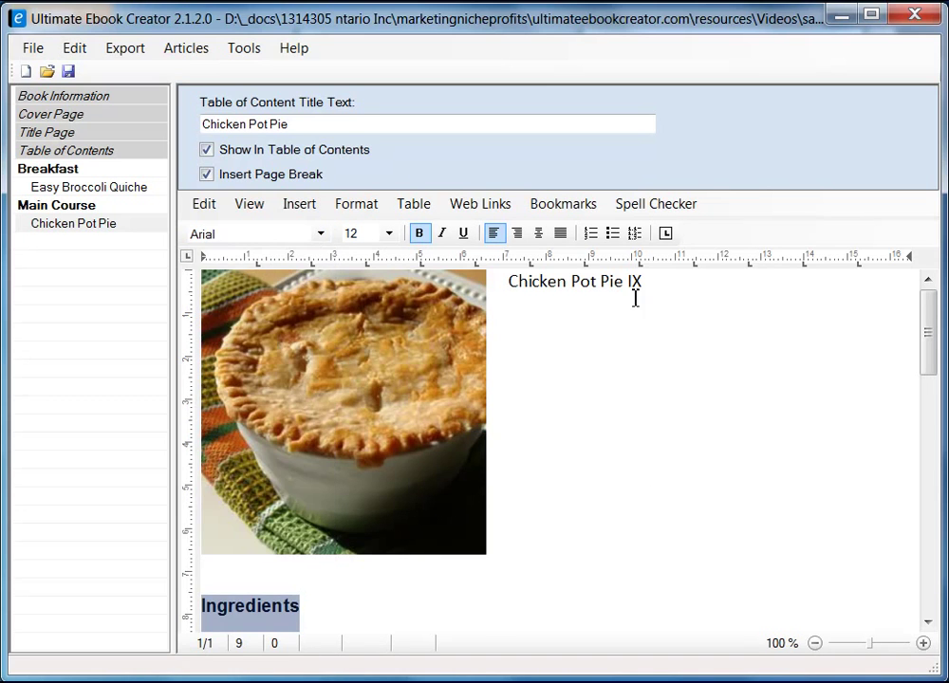
- Apply the Heading 2 style to the Chicken Pot Pie IX title
{"action": "left_click_drag", "start_coordinate": [509, 285], "coordinate": [654, 286]}
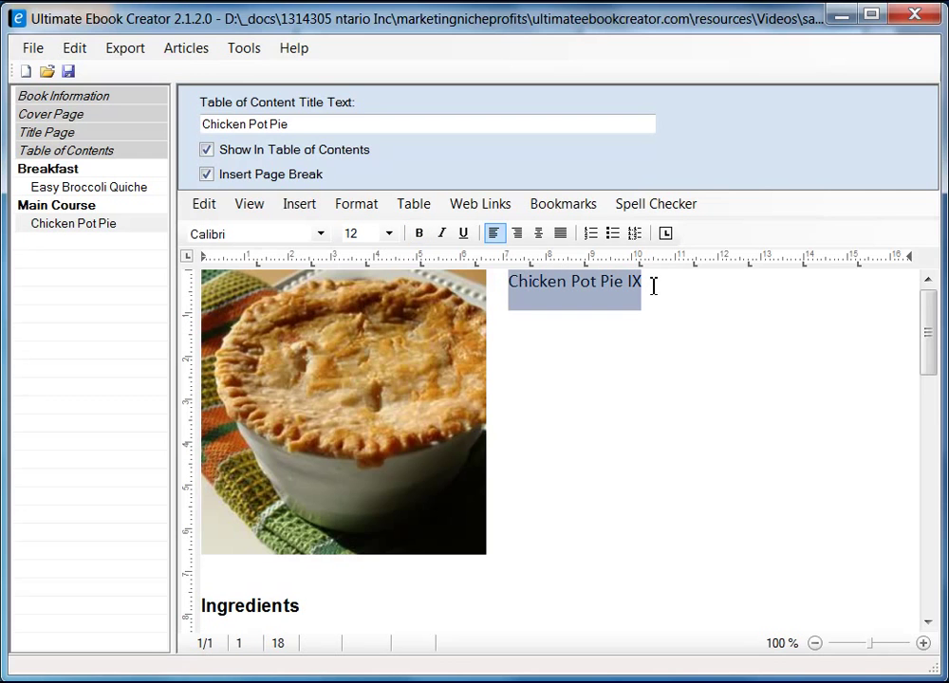
{"action": "left_click", "coordinate": [370, 206]}
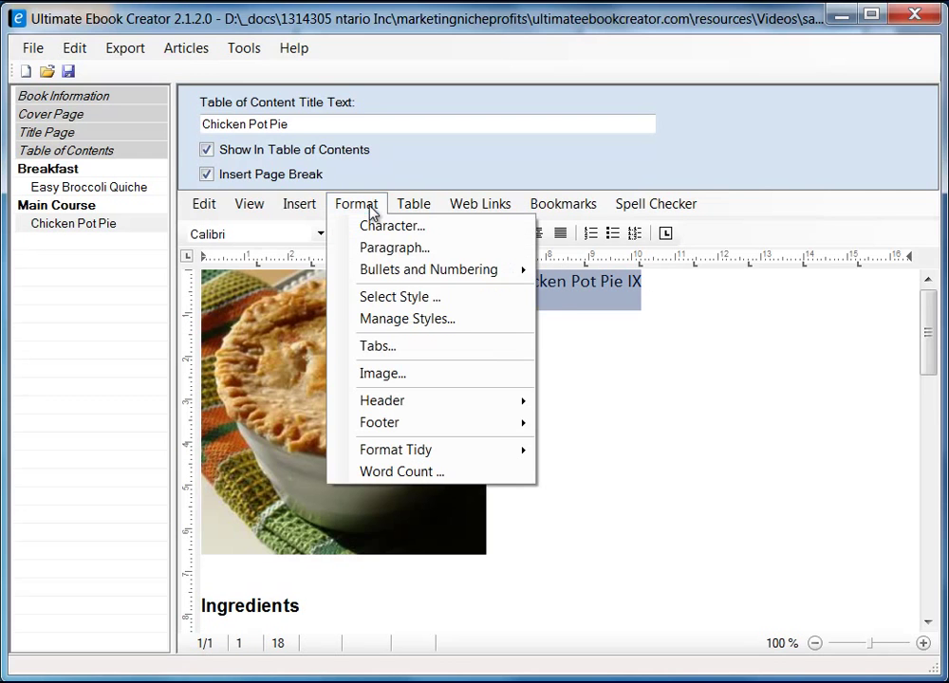
{"action": "left_click", "coordinate": [406, 298]}
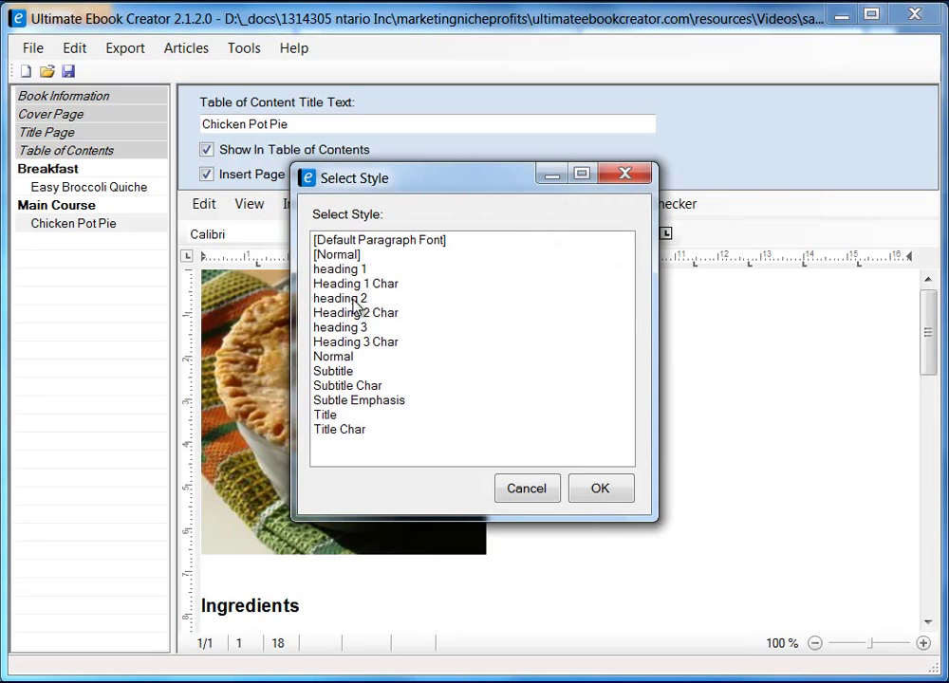
{"action": "left_click", "coordinate": [410, 298]}
{"action": "left_click", "coordinate": [629, 488]}
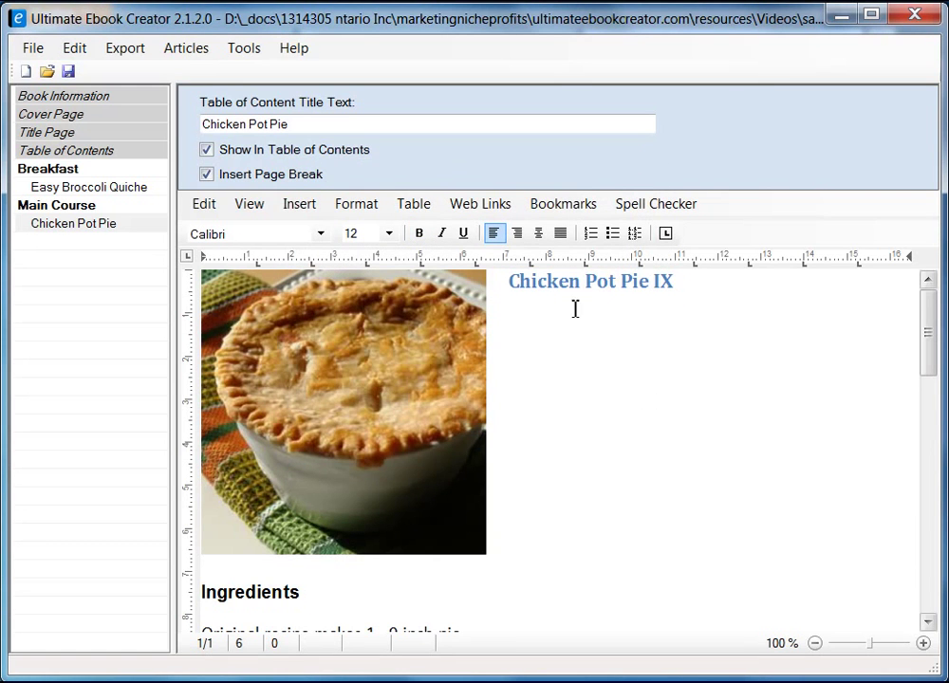
- Format 'Original recipe makes 1 - 9 inch pie' as italic Arial, size 10
{"action": "left_click_drag", "start_coordinate": [925, 317], "coordinate": [926, 408]}
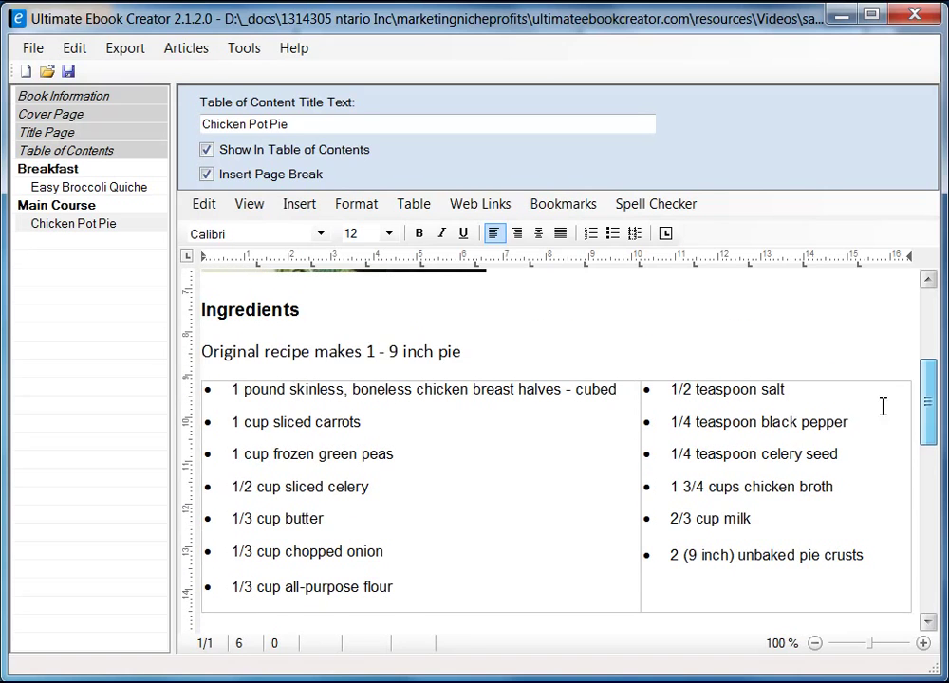
{"action": "left_click", "coordinate": [465, 352]}
{"action": "left_click", "coordinate": [205, 353], "text": "shift"}
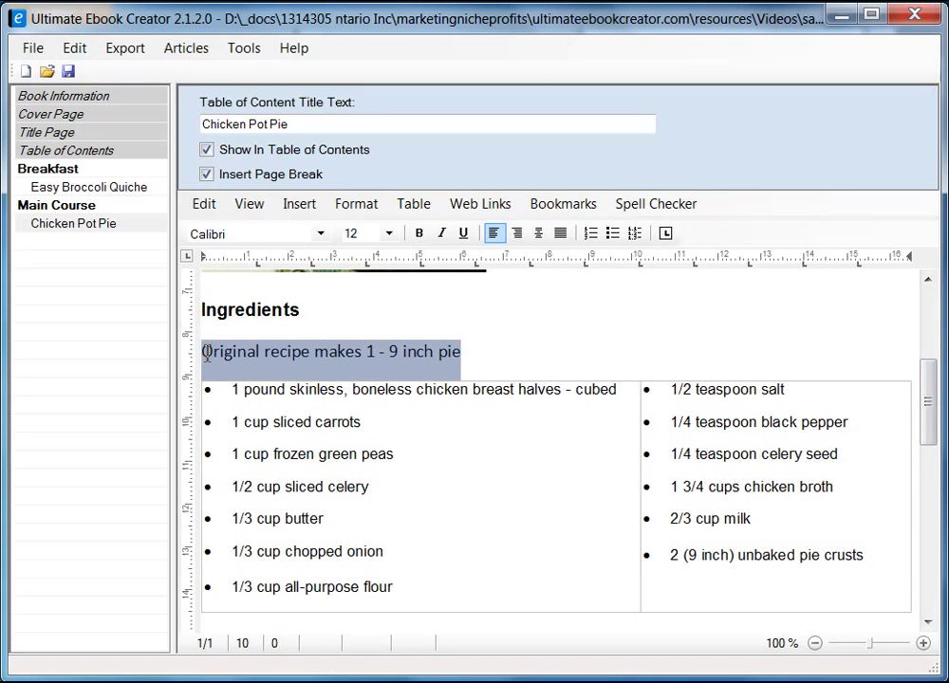
{"action": "left_click", "coordinate": [442, 236]}
{"action": "left_click", "coordinate": [321, 234]}
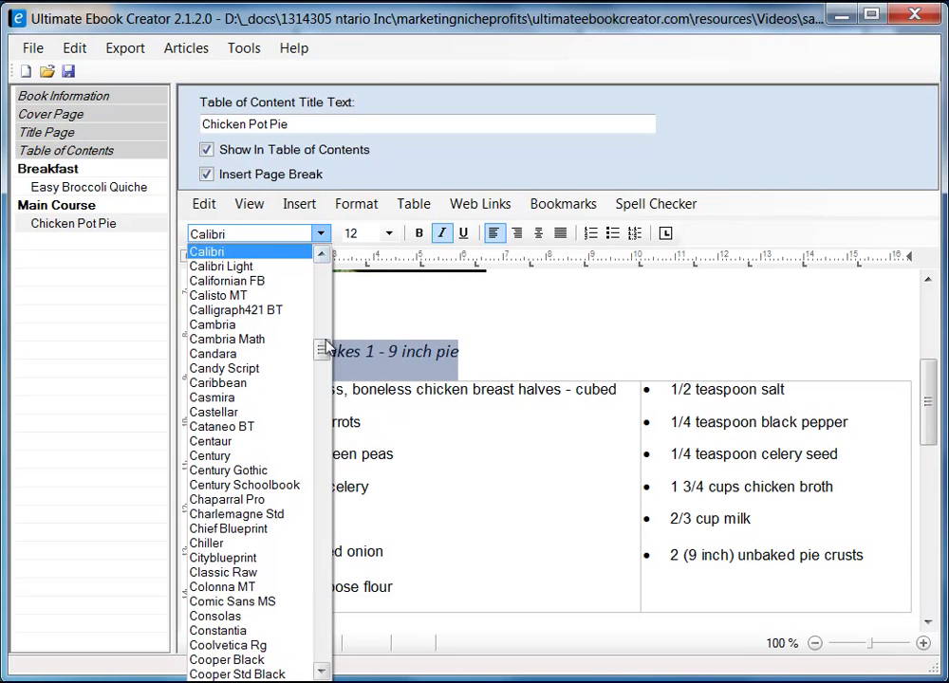
{"action": "left_click_drag", "start_coordinate": [321, 348], "coordinate": [321, 284]}
{"action": "left_click", "coordinate": [237, 389]}
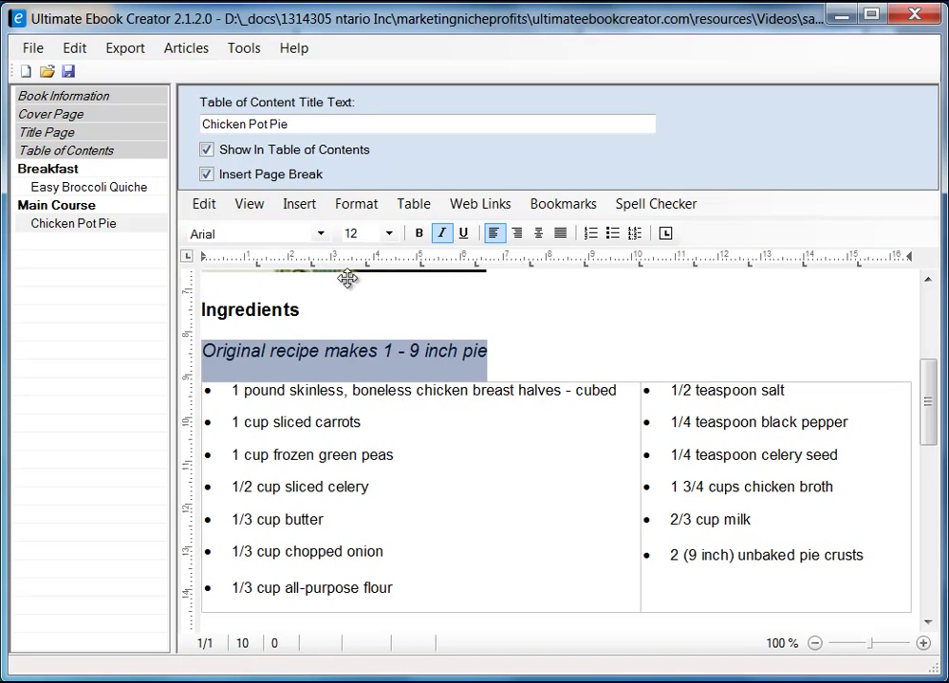
{"action": "left_click", "coordinate": [388, 233]}
{"action": "left_click", "coordinate": [373, 309]}
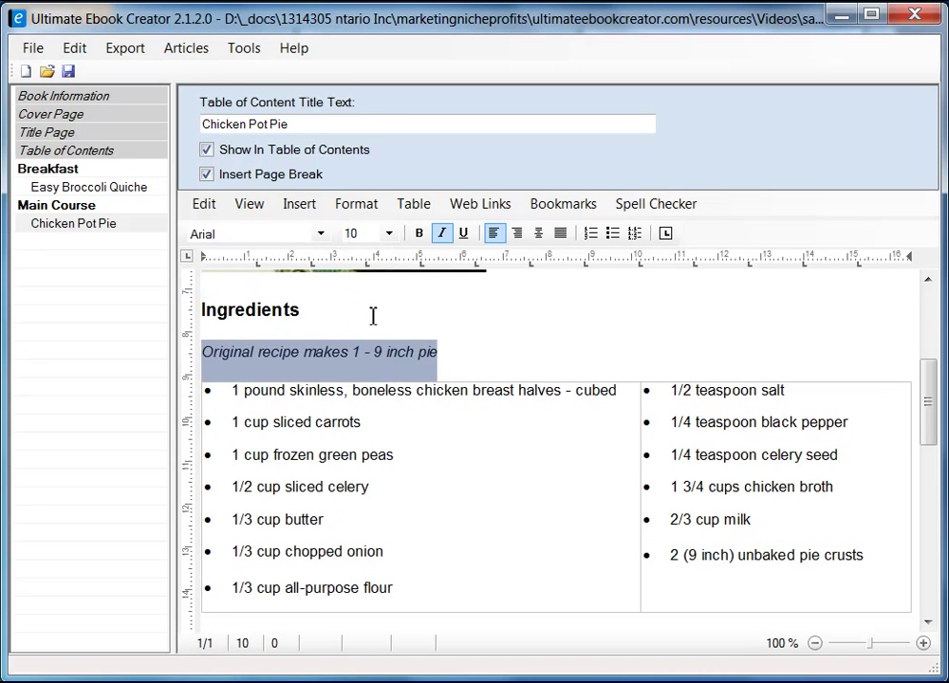
{"action": "left_click", "coordinate": [506, 347]}
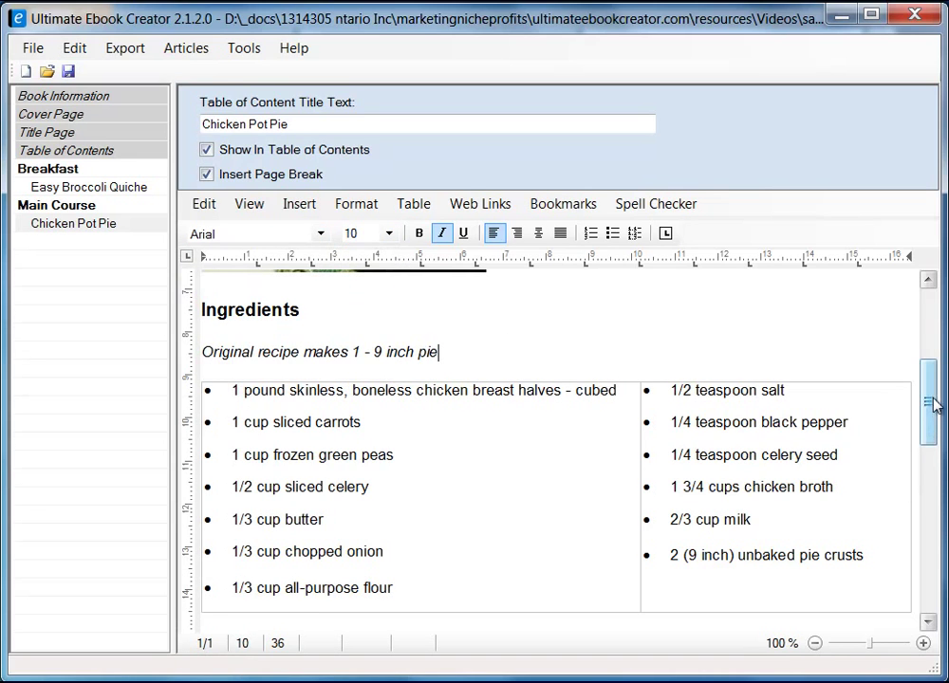
{"action": "left_click_drag", "start_coordinate": [933, 407], "coordinate": [930, 425]}
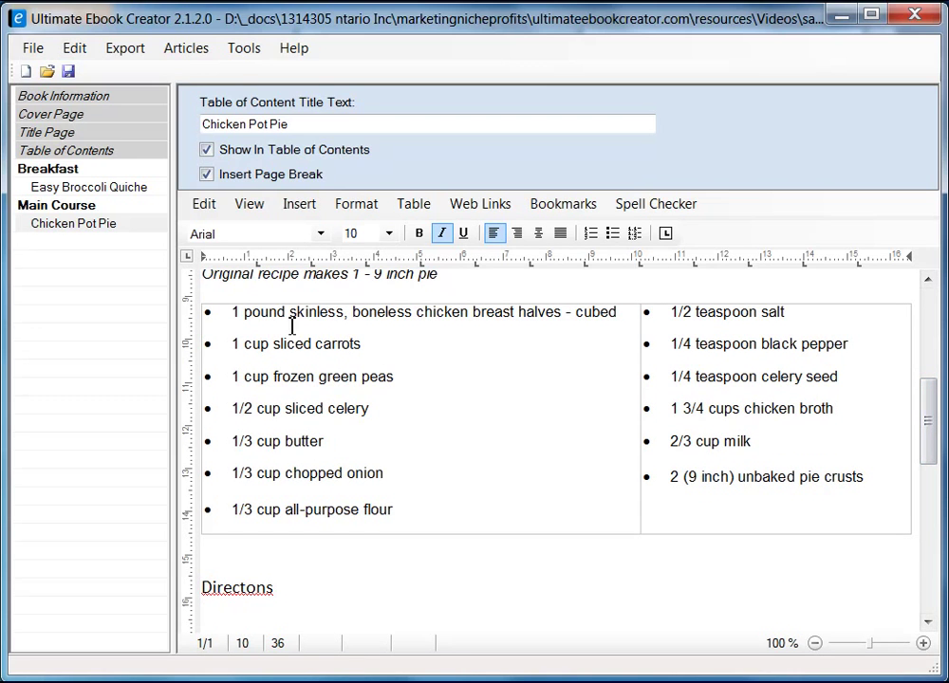
- Correct the 'Directons' heading to 'Directions' and remove the blank line beneath it
{"action": "left_click_drag", "start_coordinate": [928, 431], "coordinate": [933, 508]}
{"action": "left_click", "coordinate": [245, 288]}
{"action": "type", "text": "irect"}
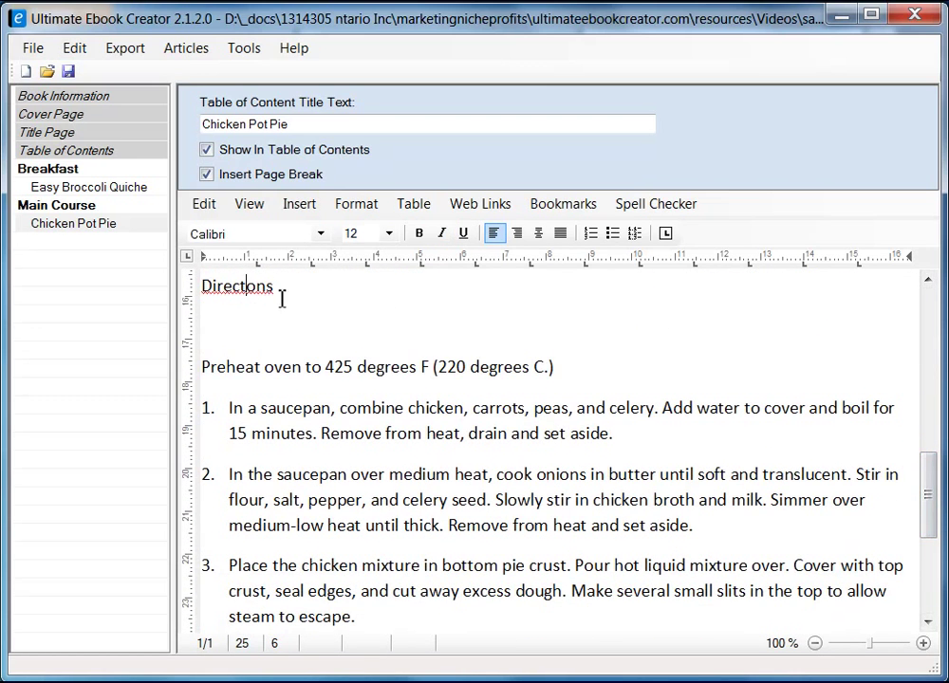
{"action": "type", "text": "i"}
{"action": "left_click", "coordinate": [244, 306]}
{"action": "key", "text": "Delete"}
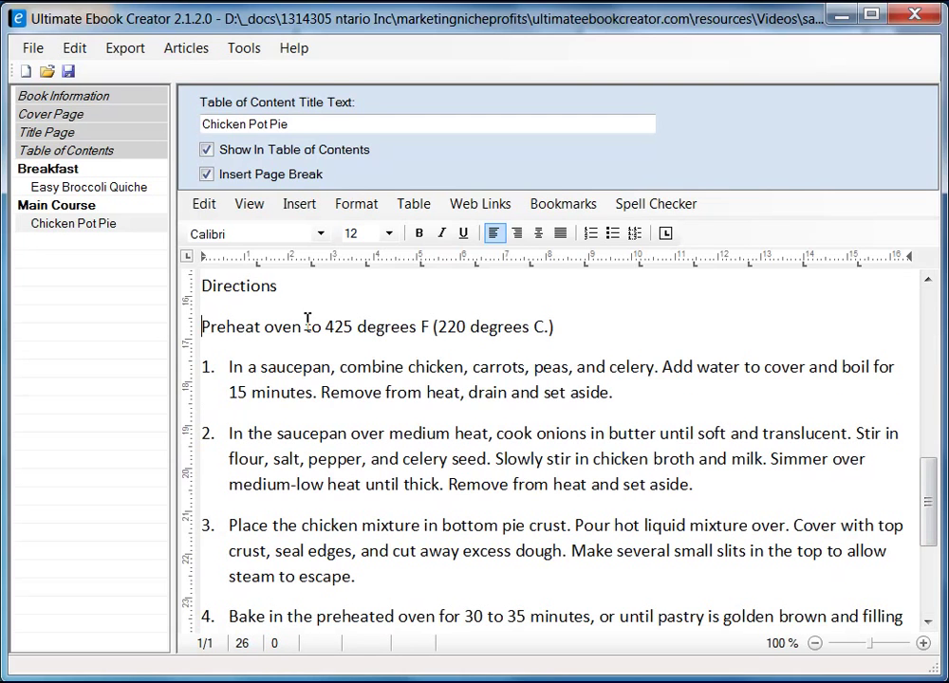
- Save the ebook project and dismiss the saved confirmation
{"action": "scroll", "coordinate": [344, 339], "scroll_direction": "down", "scroll_amount": 2}
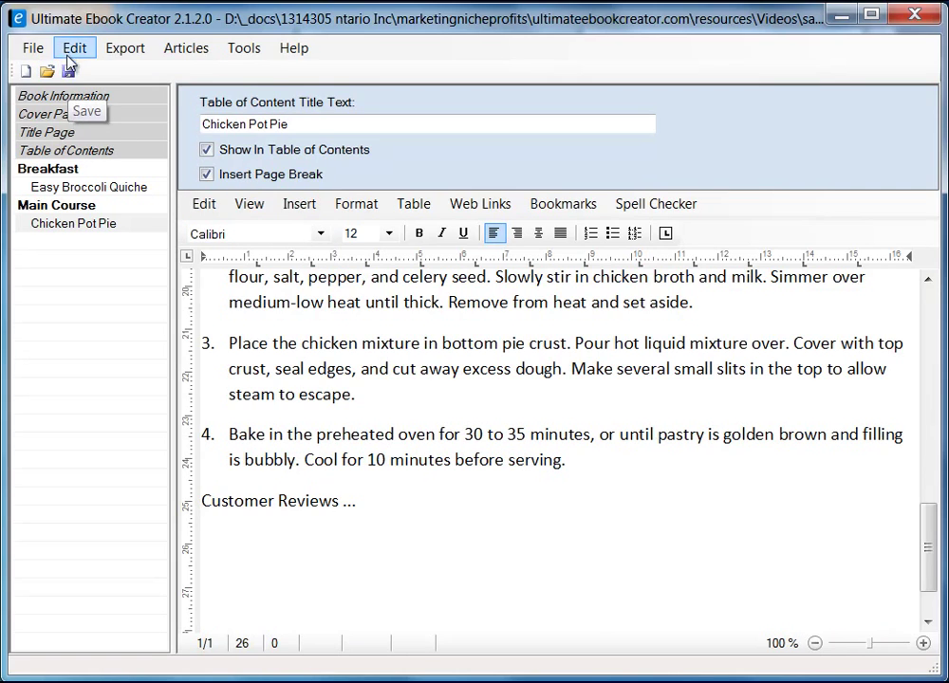
{"action": "left_click", "coordinate": [33, 51]}
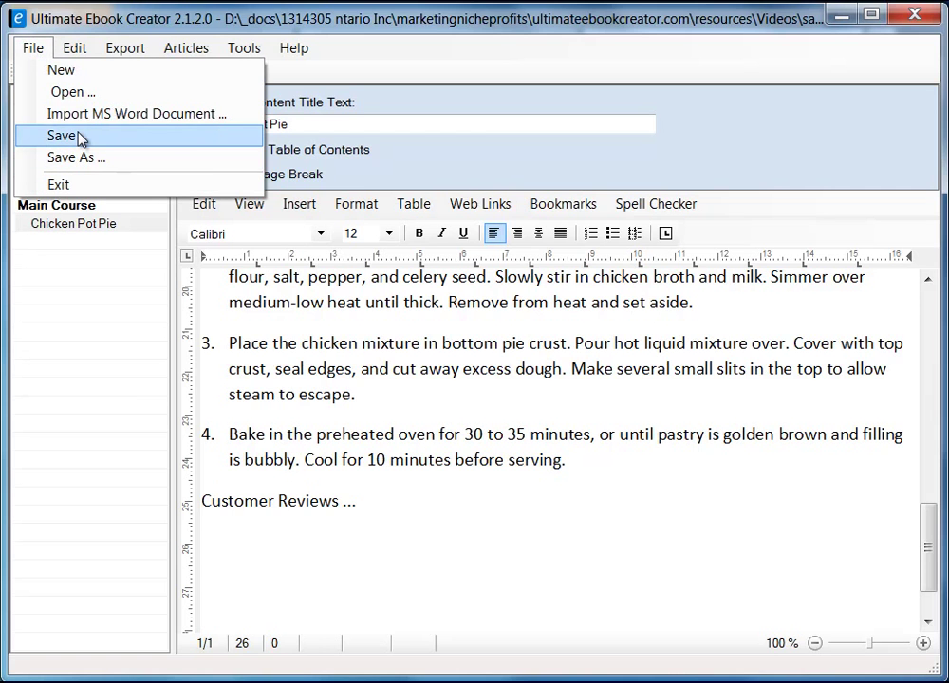
{"action": "left_click", "coordinate": [77, 138]}
{"action": "left_click", "coordinate": [492, 486]}
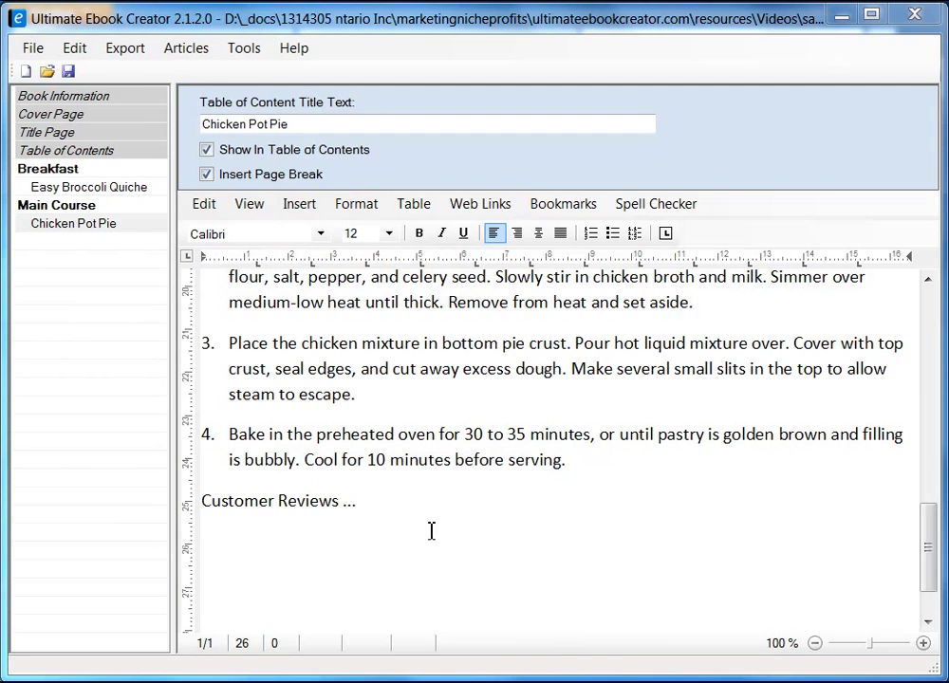
{"action": "left_click", "coordinate": [411, 506]}
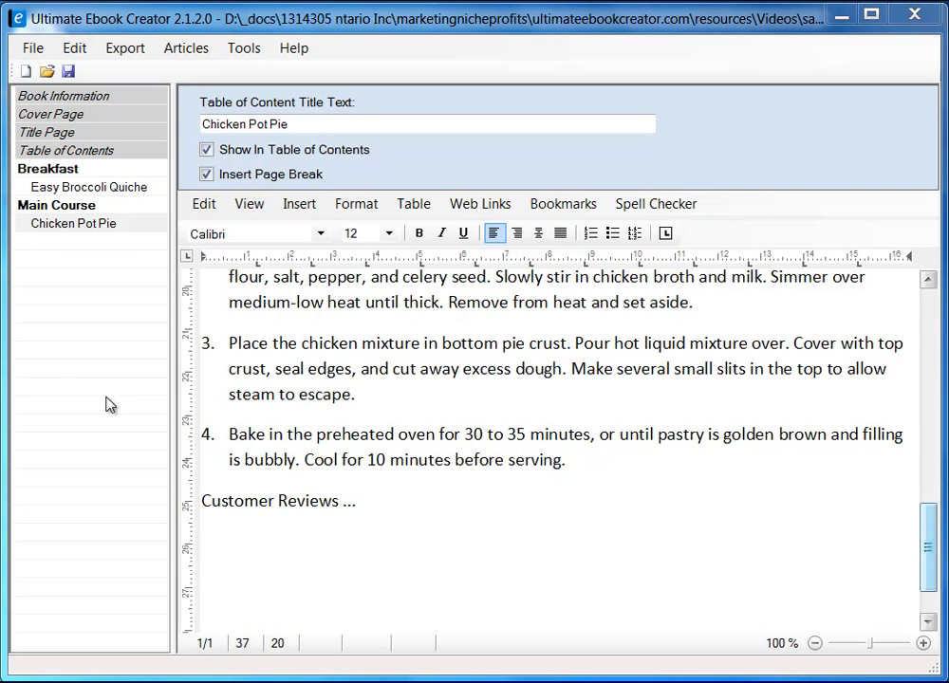
- Add a new chapter titled 'Deserts' after Main Course in the book outline
{"action": "right_click", "coordinate": [68, 358]}
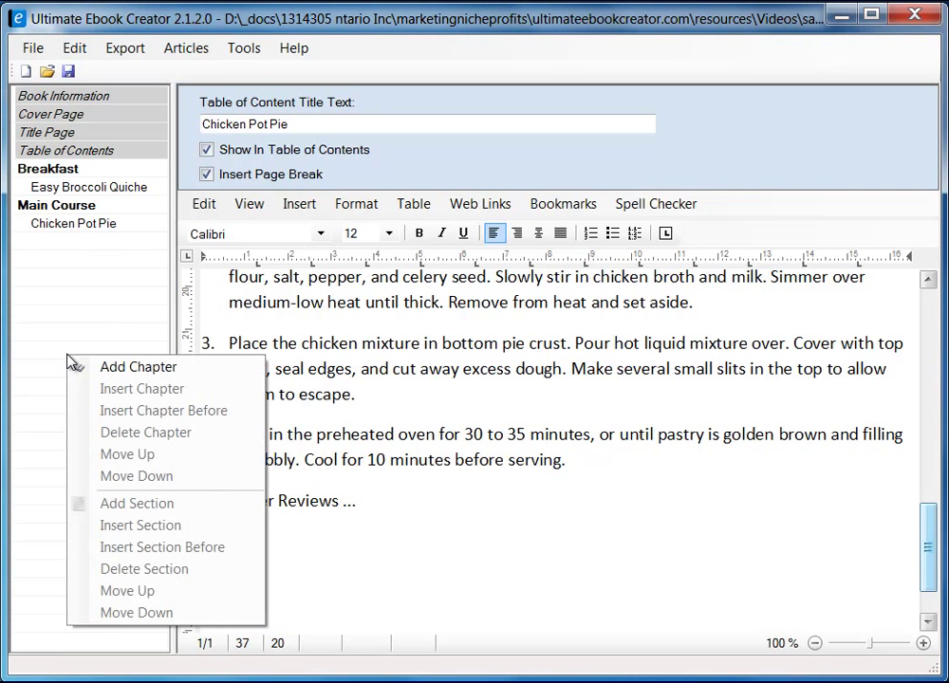
{"action": "left_click", "coordinate": [119, 369]}
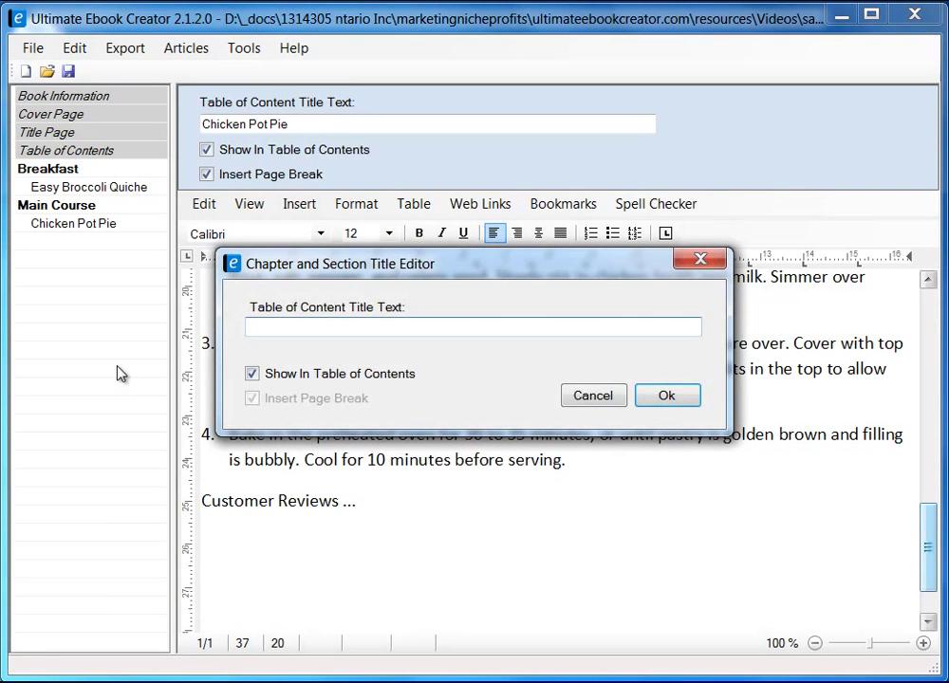
{"action": "type", "text": "Deserts"}
{"action": "left_click", "coordinate": [664, 396]}
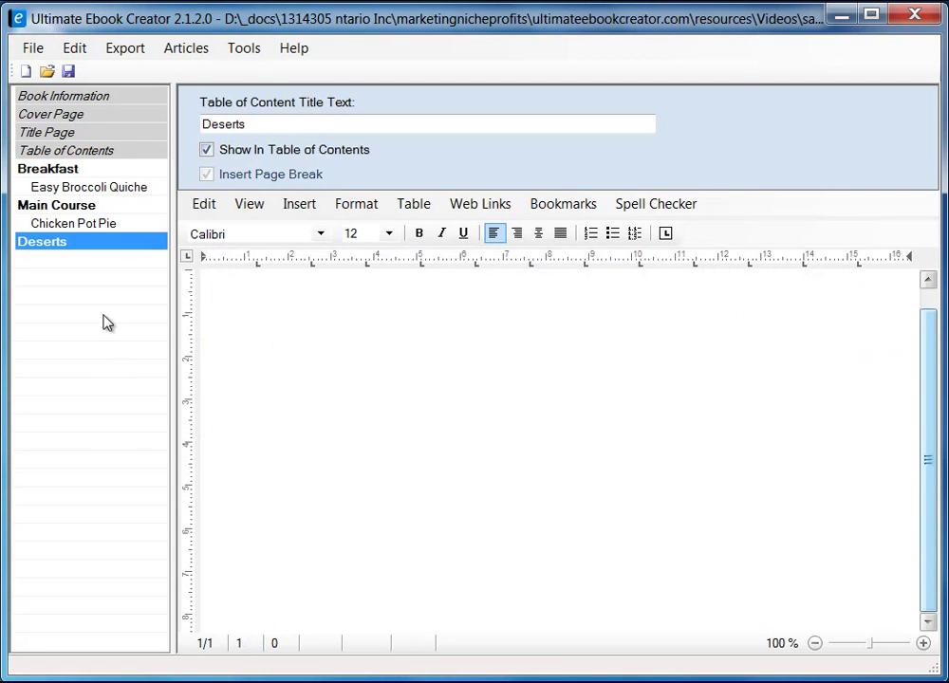
{"action": "right_click", "coordinate": [70, 245]}
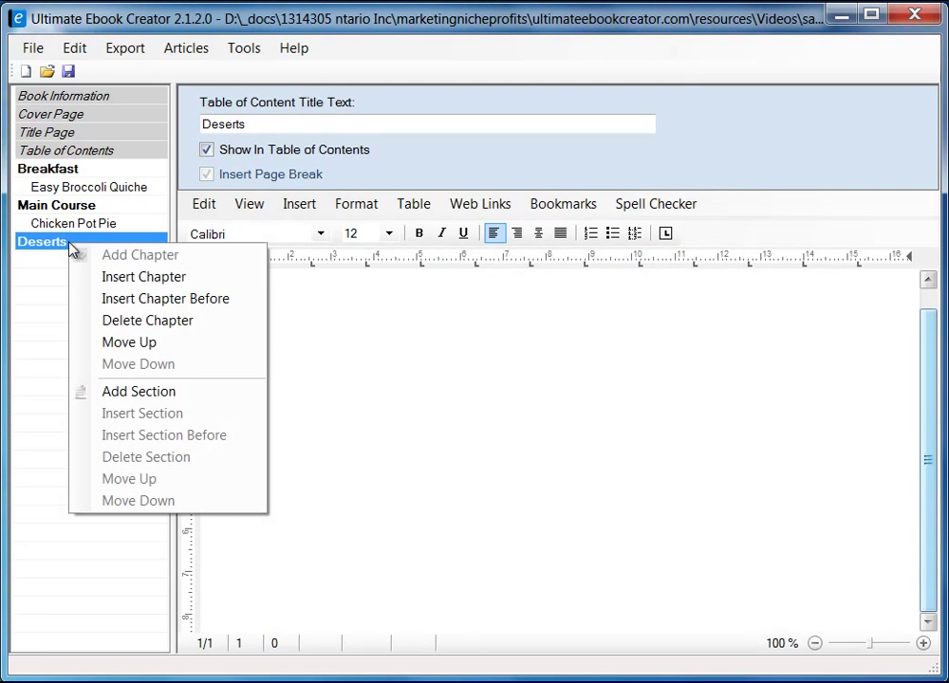
- Start a new section under Deserts and copy the 'Extreme Chocolate Cake' title from the browser
{"action": "left_click", "coordinate": [149, 398]}
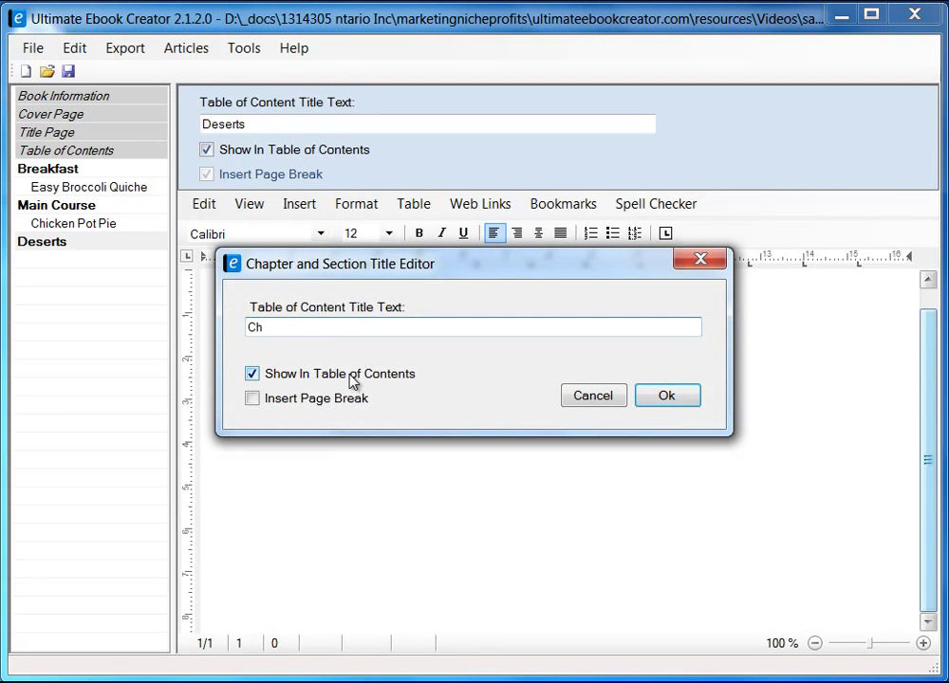
{"action": "left_click", "coordinate": [104, 682]}
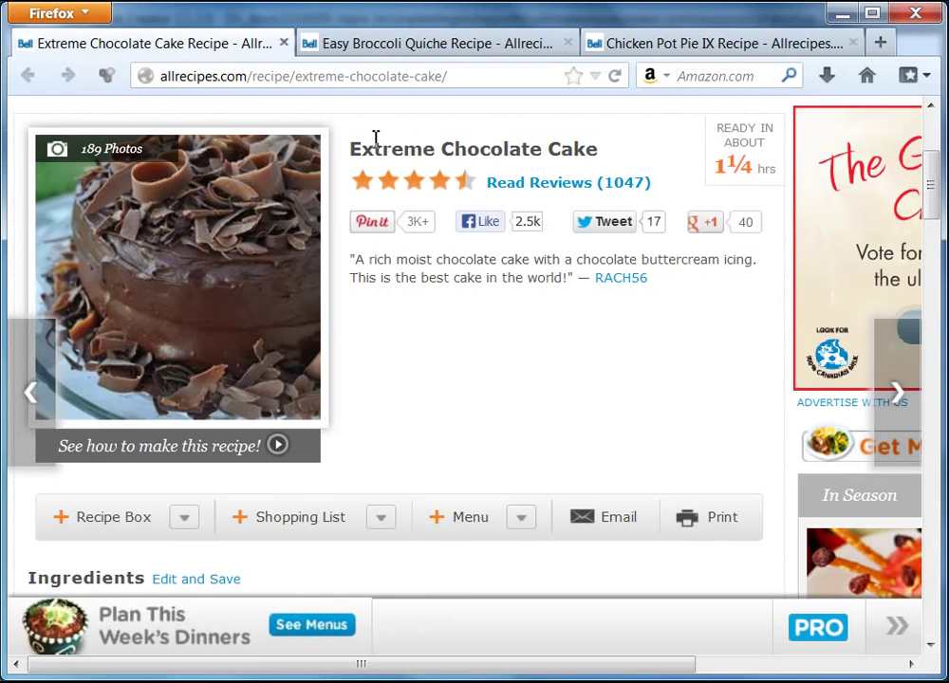
{"action": "left_click_drag", "start_coordinate": [357, 153], "coordinate": [601, 158]}
{"action": "right_click", "coordinate": [577, 151]}
{"action": "left_click", "coordinate": [619, 168]}
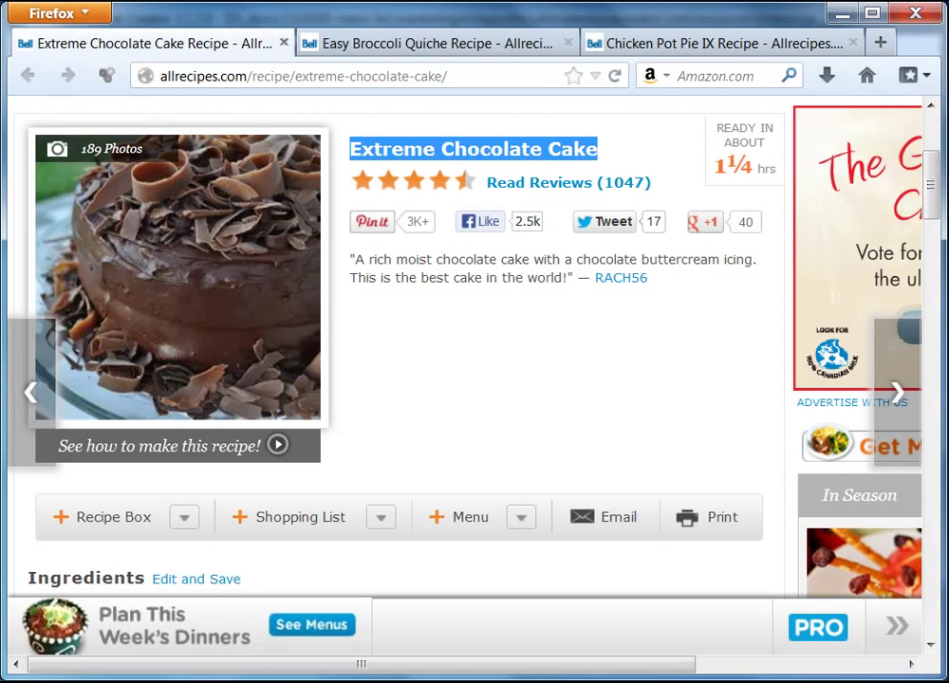
- Paste 'Extreme Chocolate Cake' as the section title, enable Insert Page Break, and confirm
{"action": "left_click", "coordinate": [841, 14]}
{"action": "double_click", "coordinate": [285, 329]}
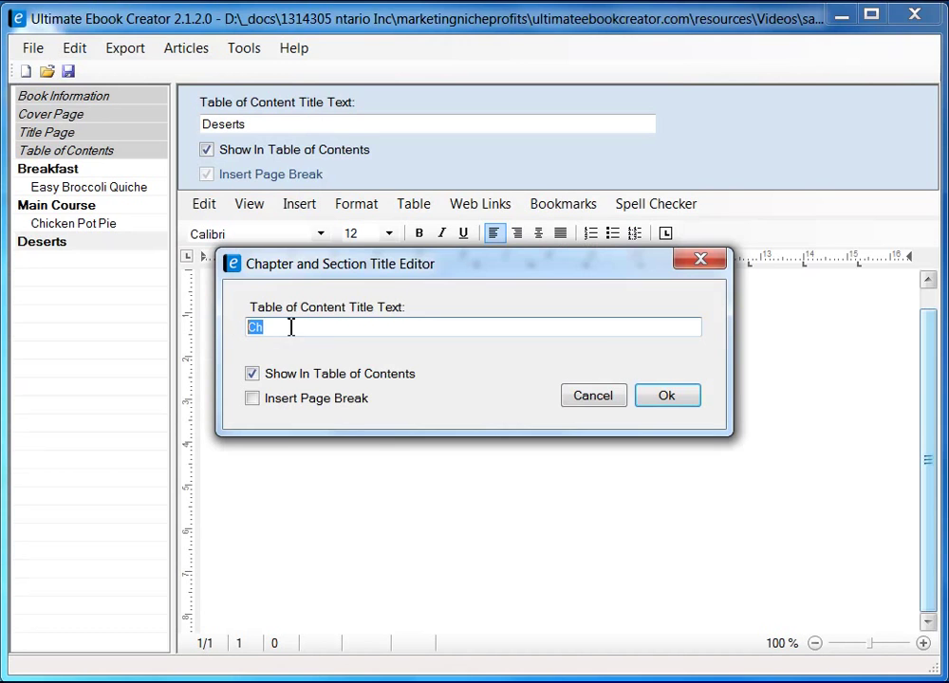
{"action": "right_click", "coordinate": [286, 329]}
{"action": "left_click", "coordinate": [351, 412]}
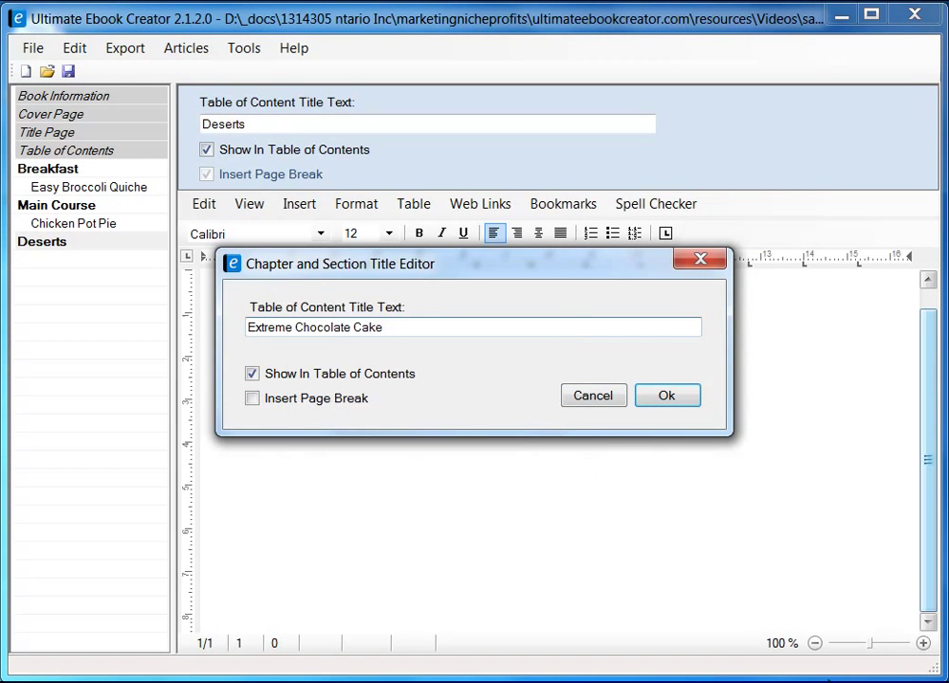
{"action": "left_click", "coordinate": [252, 399]}
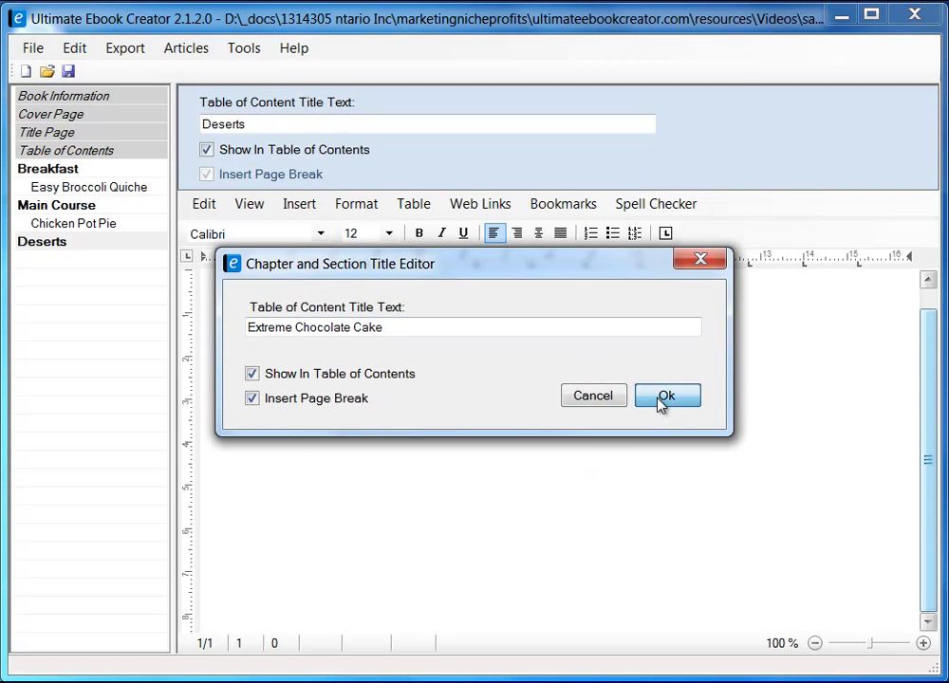
{"action": "left_click", "coordinate": [661, 398]}
{"action": "left_click", "coordinate": [359, 339]}
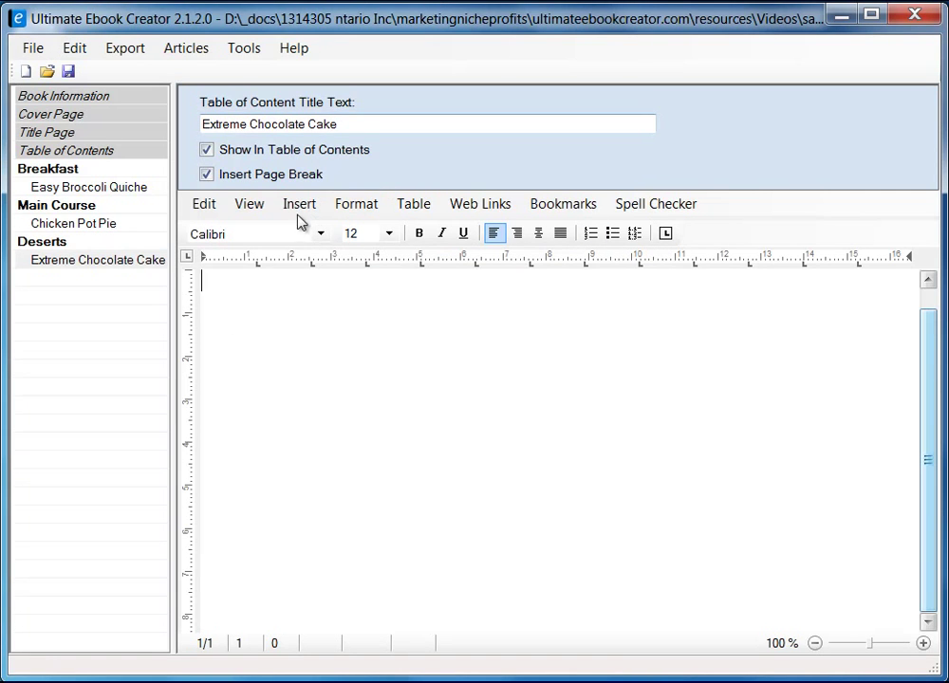
- Switch the editor to Page Layout view for the empty Extreme Chocolate Cake page
{"action": "left_click", "coordinate": [253, 209]}
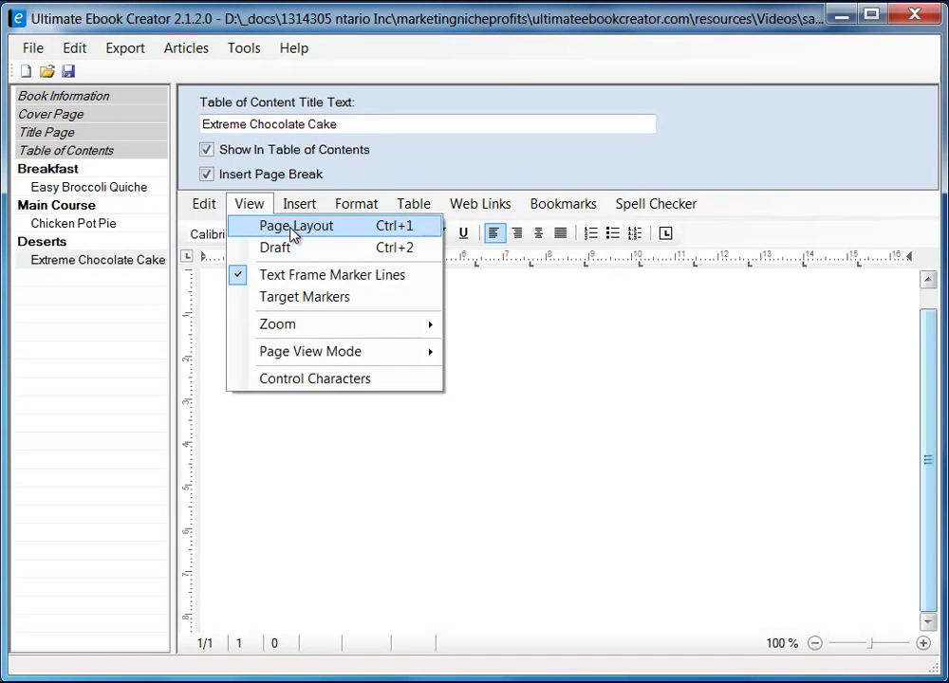
{"action": "left_click", "coordinate": [293, 230]}
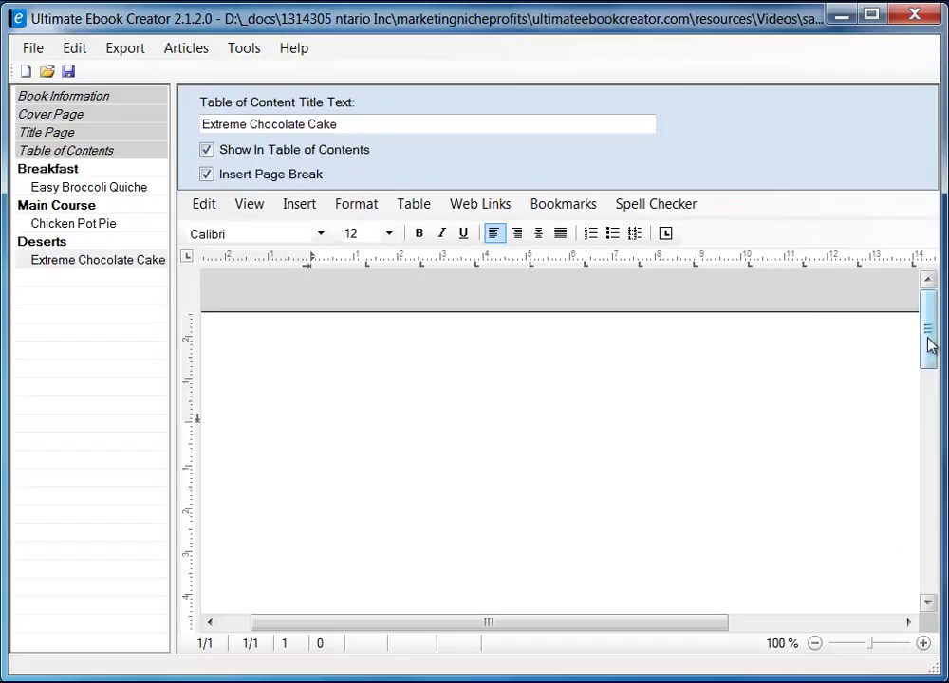
{"action": "left_click_drag", "start_coordinate": [929, 344], "coordinate": [929, 362]}
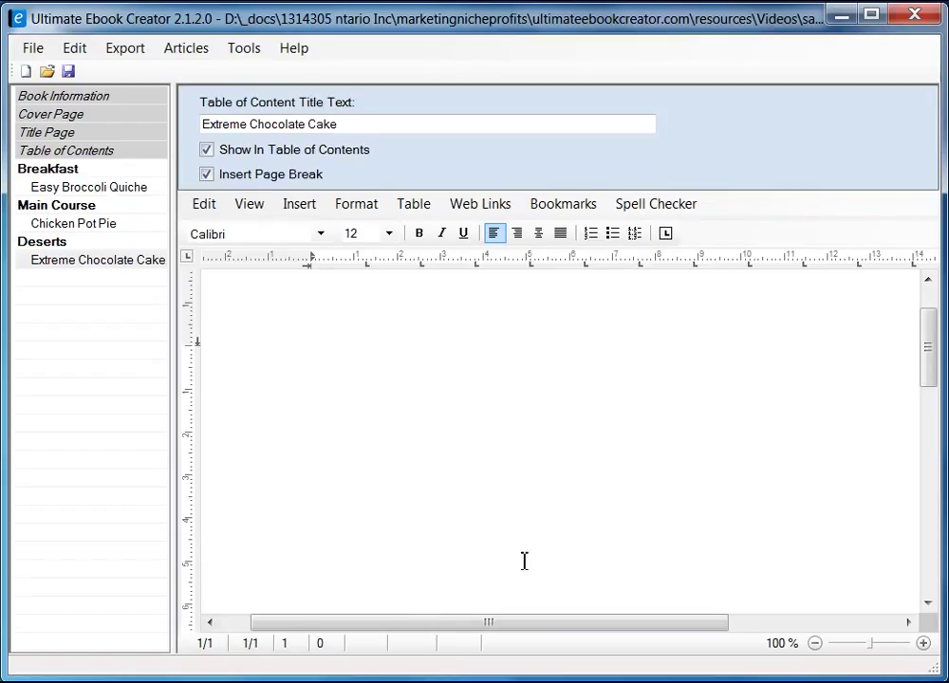
{"action": "mouse_move", "coordinate": [928, 366]}
{"action": "left_mouse_down"}
{"action": "mouse_move", "coordinate": [928, 342]}
{"action": "mouse_move", "coordinate": [925, 360]}
{"action": "left_mouse_up"}
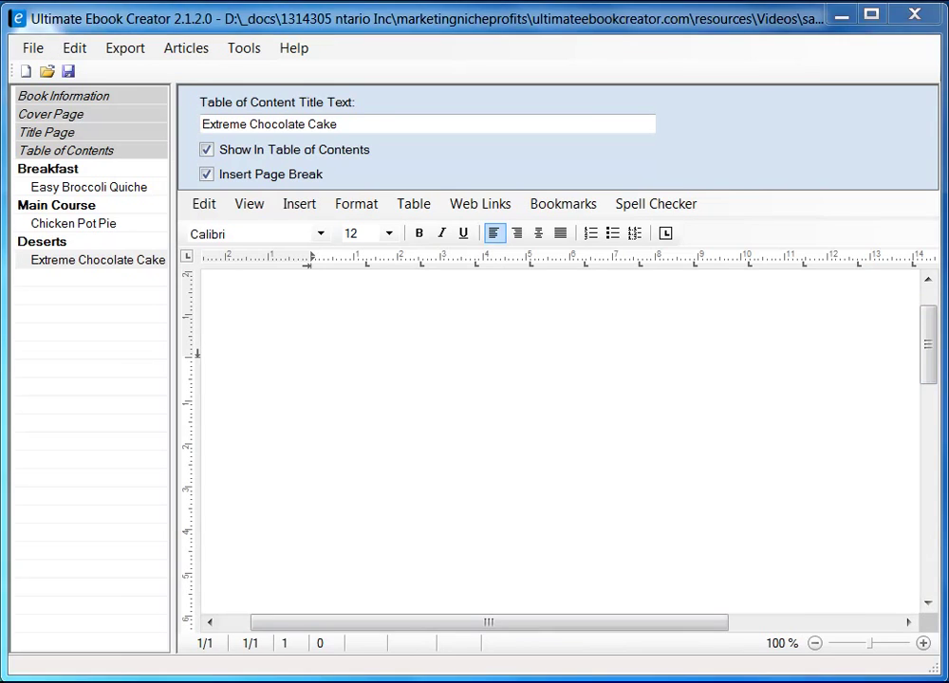
{"action": "key", "text": "alt+Tab"}
- Copy the Extreme Chocolate Cake photo from the recipe page and minimise Firefox
{"action": "right_click", "coordinate": [181, 230]}
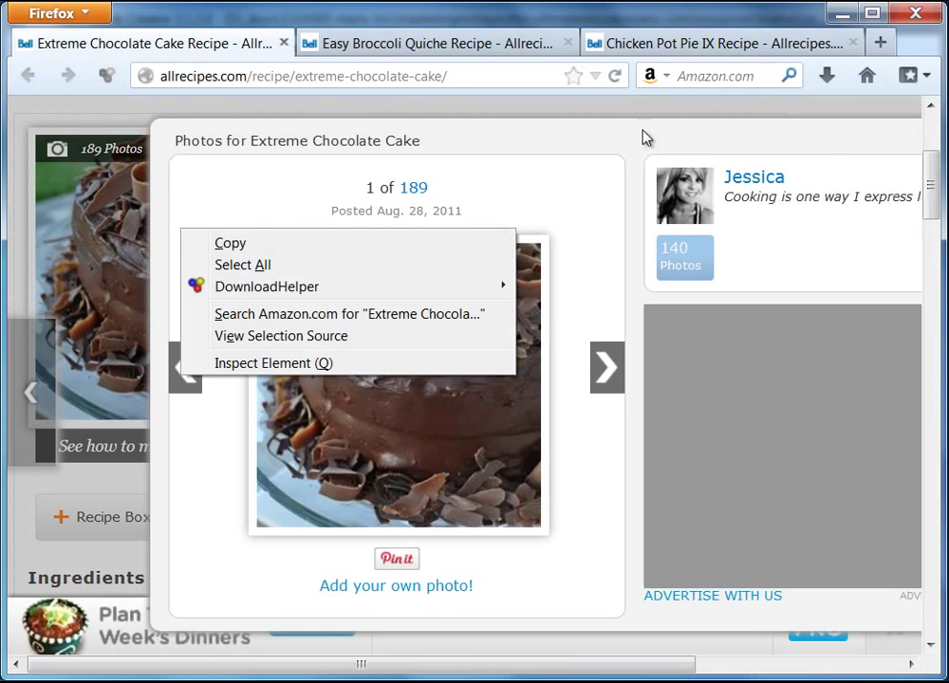
{"action": "left_click", "coordinate": [827, 141]}
{"action": "key", "text": "ctrl+a"}
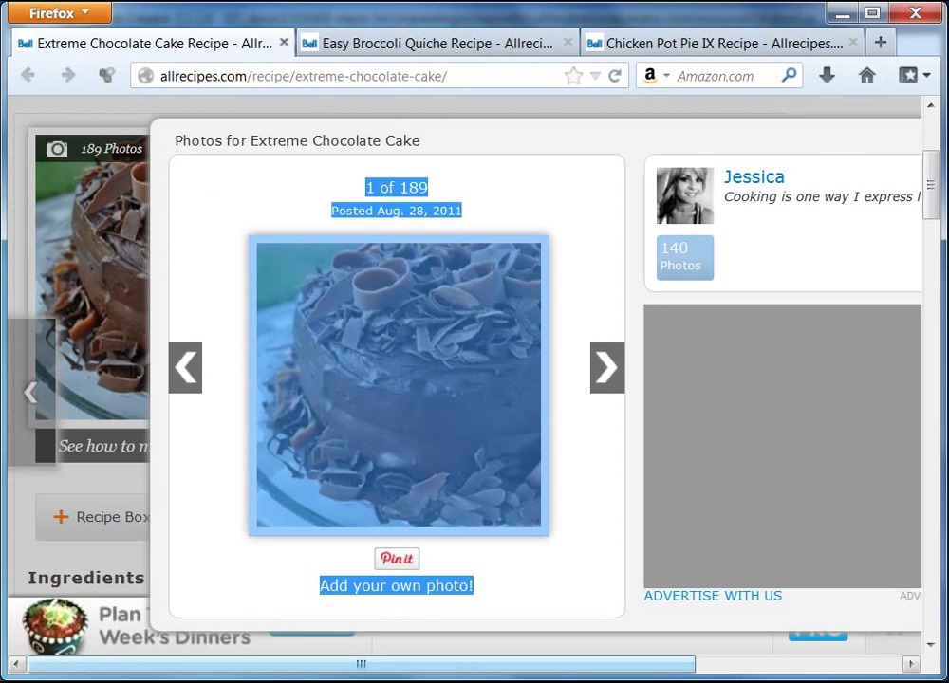
{"action": "left_click", "coordinate": [700, 673]}
{"action": "left_click", "coordinate": [753, 135]}
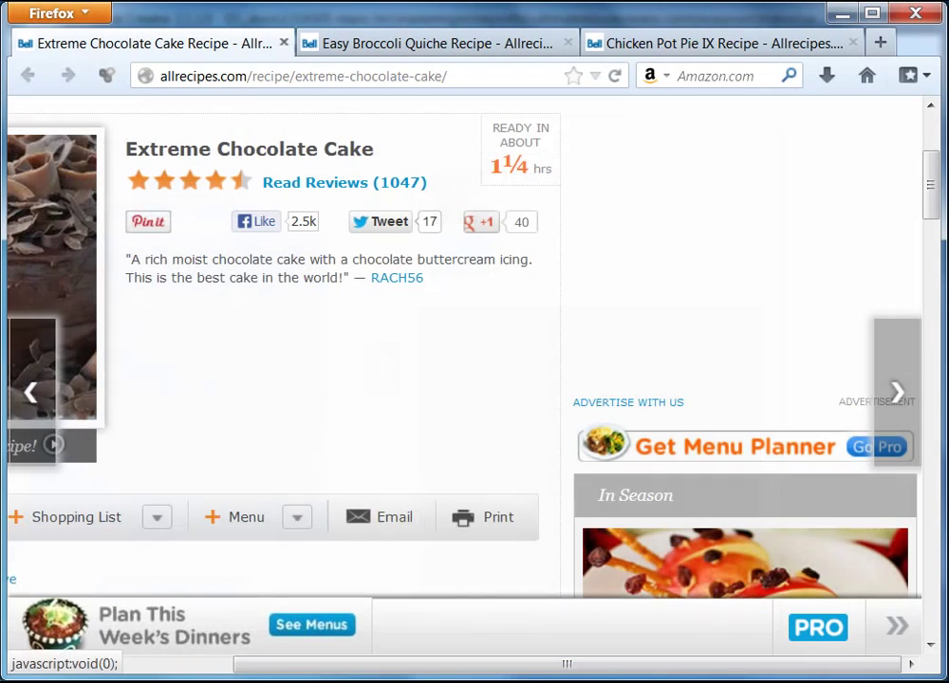
{"action": "left_click_drag", "start_coordinate": [631, 674], "coordinate": [348, 672]}
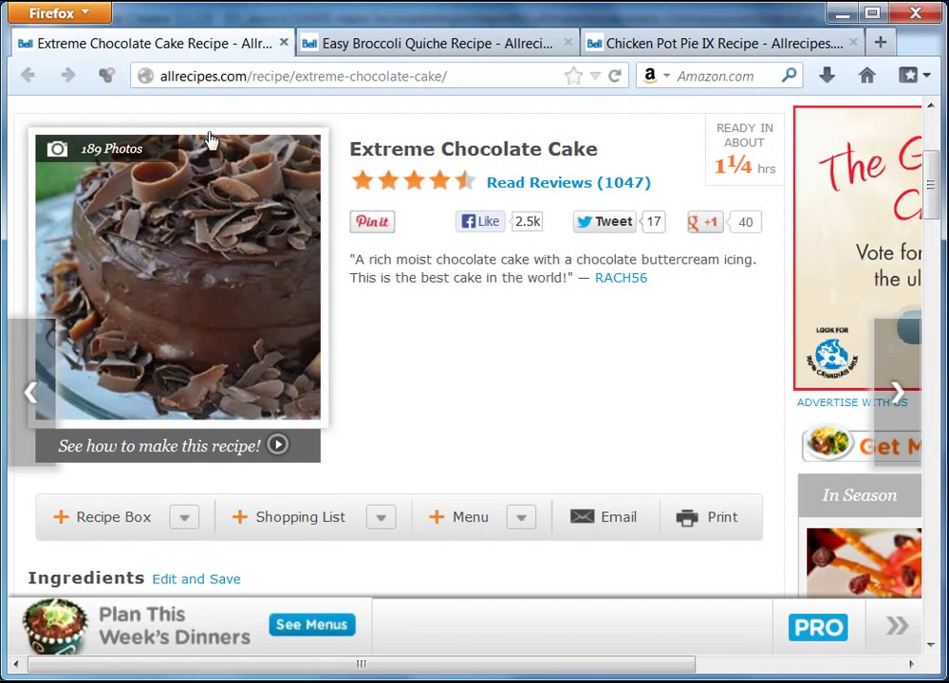
{"action": "right_click", "coordinate": [175, 224]}
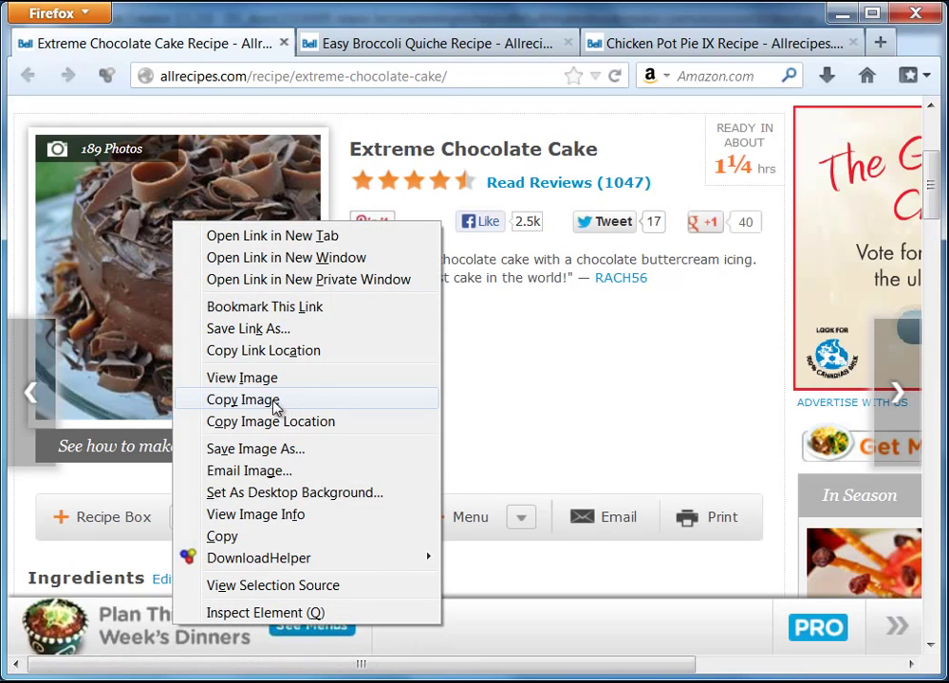
{"action": "left_click", "coordinate": [241, 402]}
{"action": "left_click", "coordinate": [844, 15]}
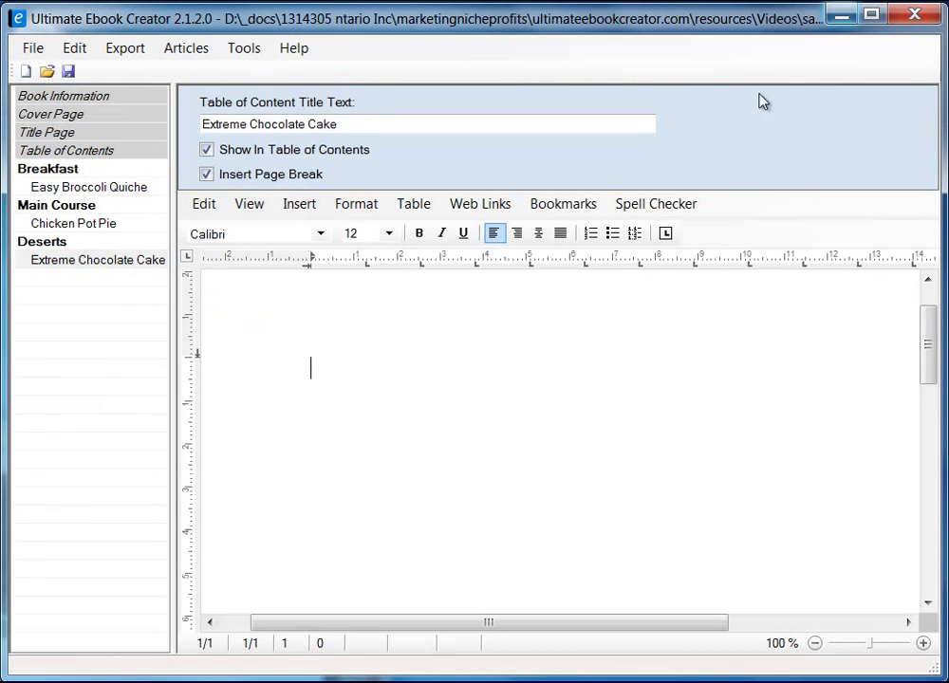
- Paste the copied cake photo as an image onto the empty chapter page
{"action": "right_click", "coordinate": [337, 367]}
{"action": "mouse_move", "coordinate": [411, 428]}
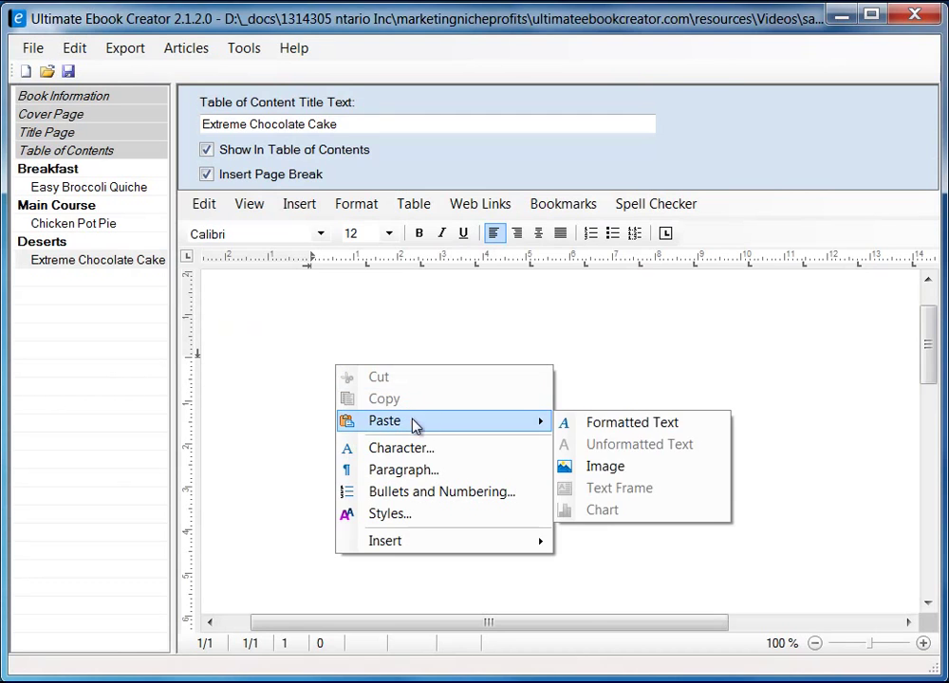
{"action": "left_click", "coordinate": [601, 466]}
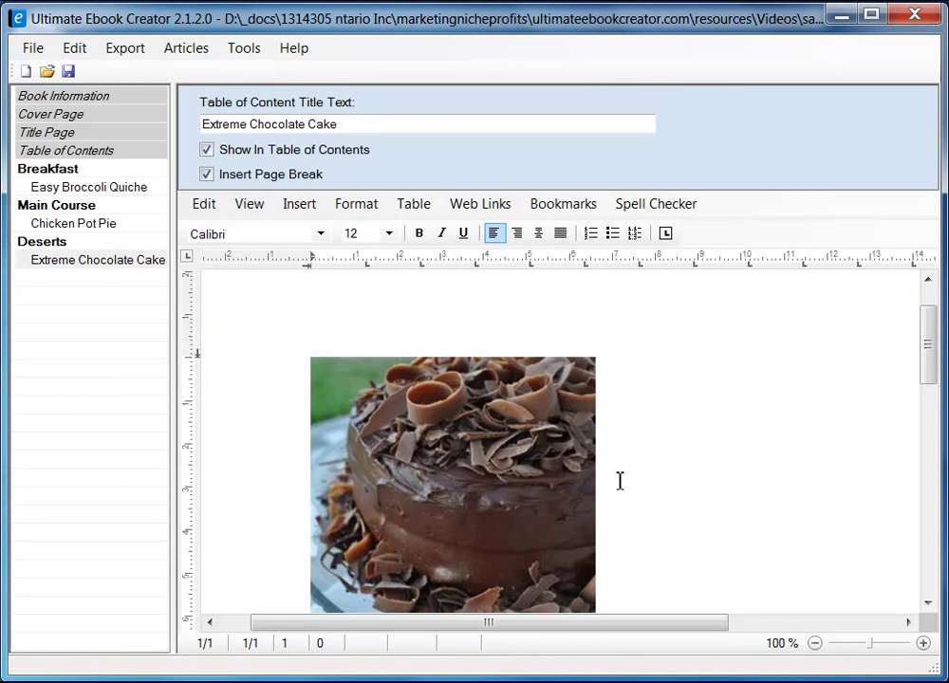
{"action": "scroll", "coordinate": [930, 370], "scroll_direction": "down", "scroll_amount": 3}
{"action": "scroll", "coordinate": [932, 384], "scroll_direction": "up", "scroll_amount": 1}
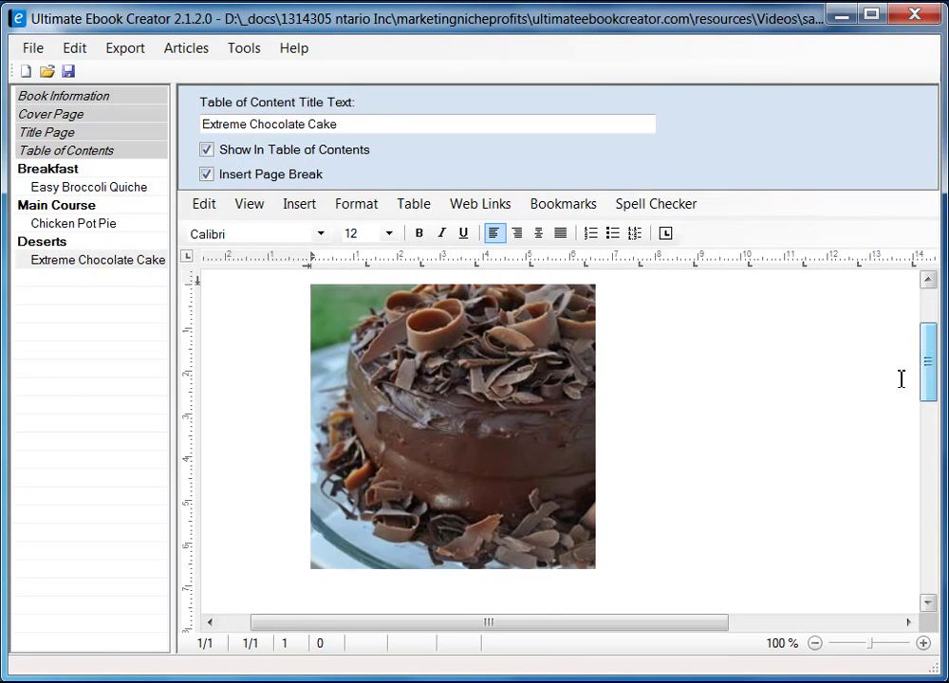
- Keep the cake photo's text wrapping at Square in its Format settings
{"action": "left_click", "coordinate": [550, 377]}
{"action": "right_click", "coordinate": [554, 381]}
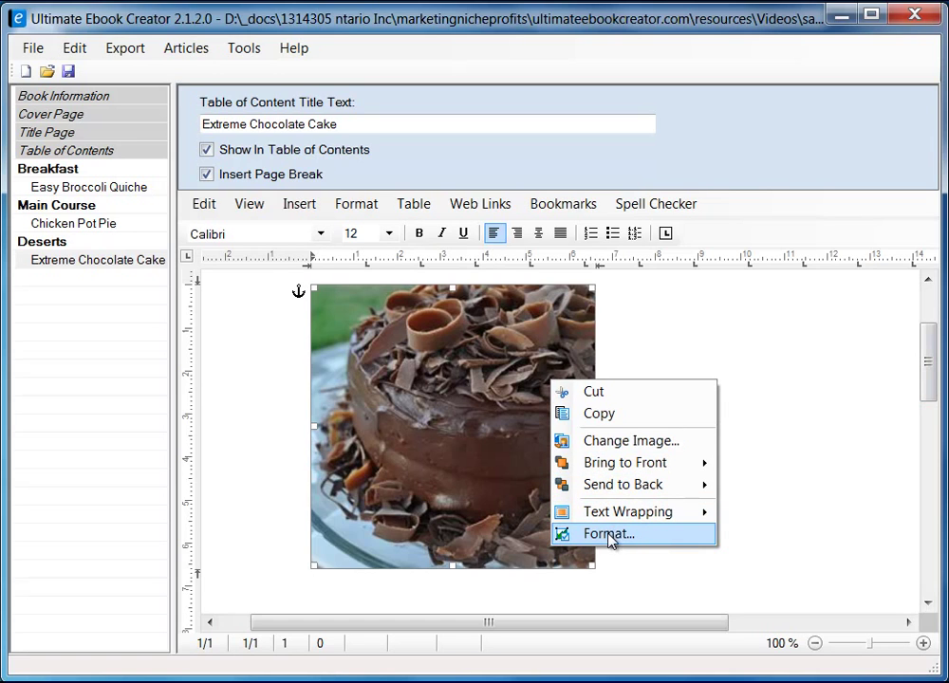
{"action": "mouse_move", "coordinate": [629, 514]}
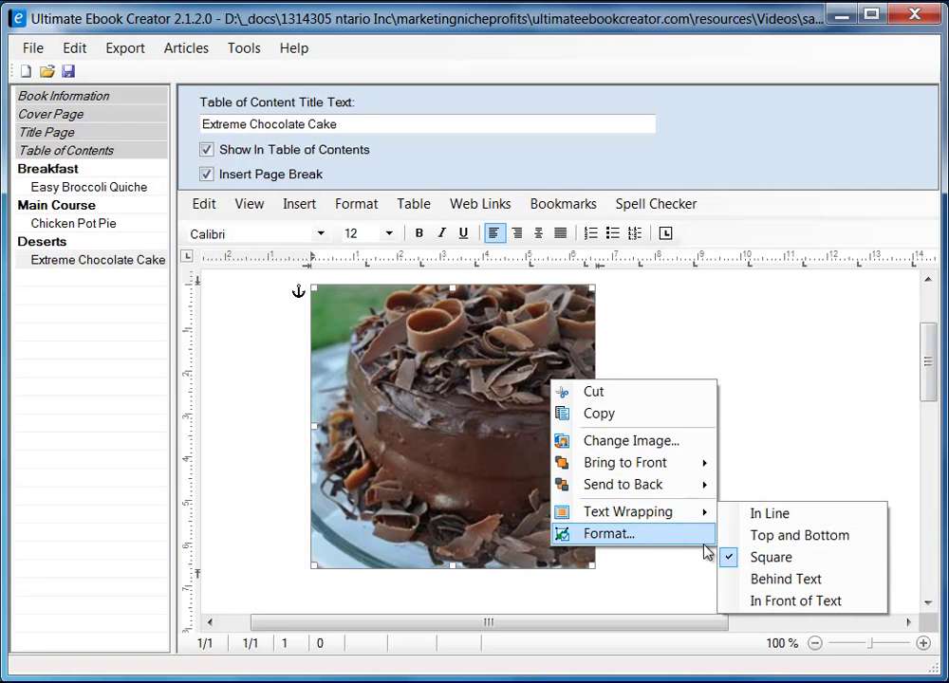
{"action": "left_click", "coordinate": [617, 534]}
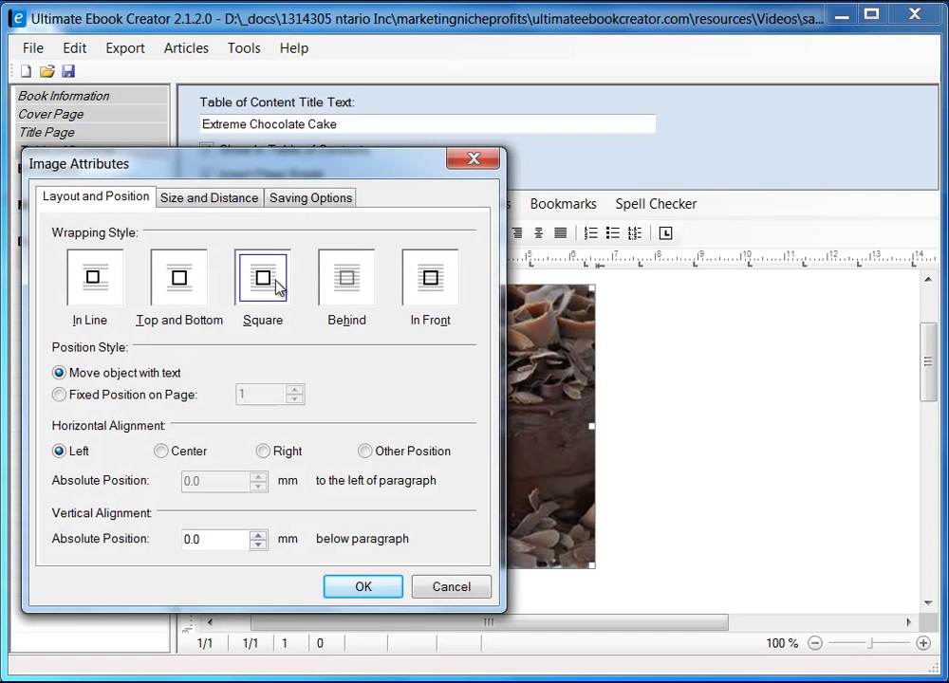
{"action": "left_click", "coordinate": [387, 590]}
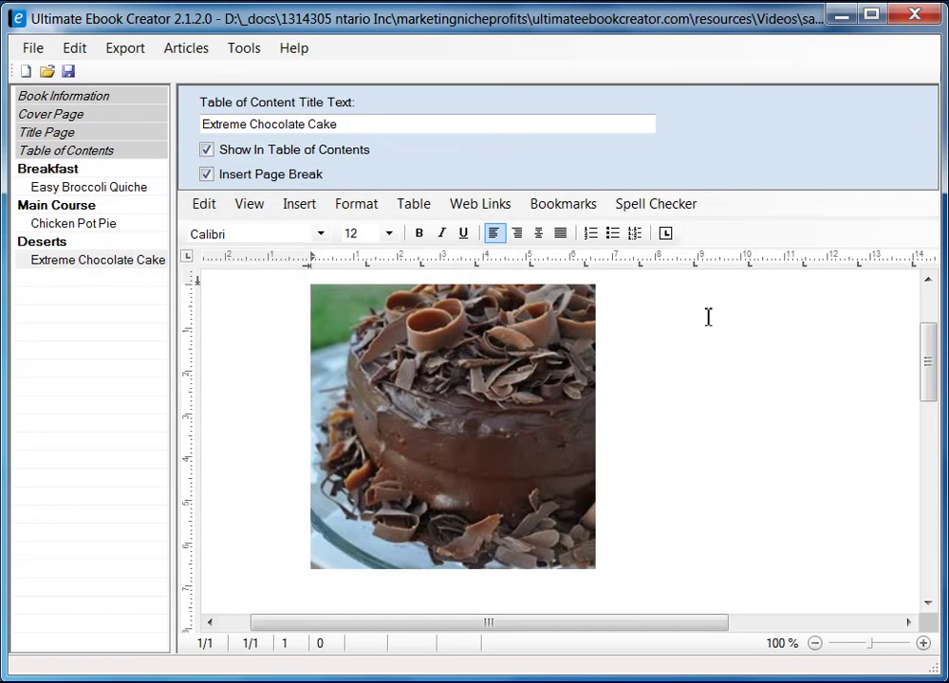
{"action": "scroll", "coordinate": [708, 317], "scroll_direction": "up", "scroll_amount": 2}
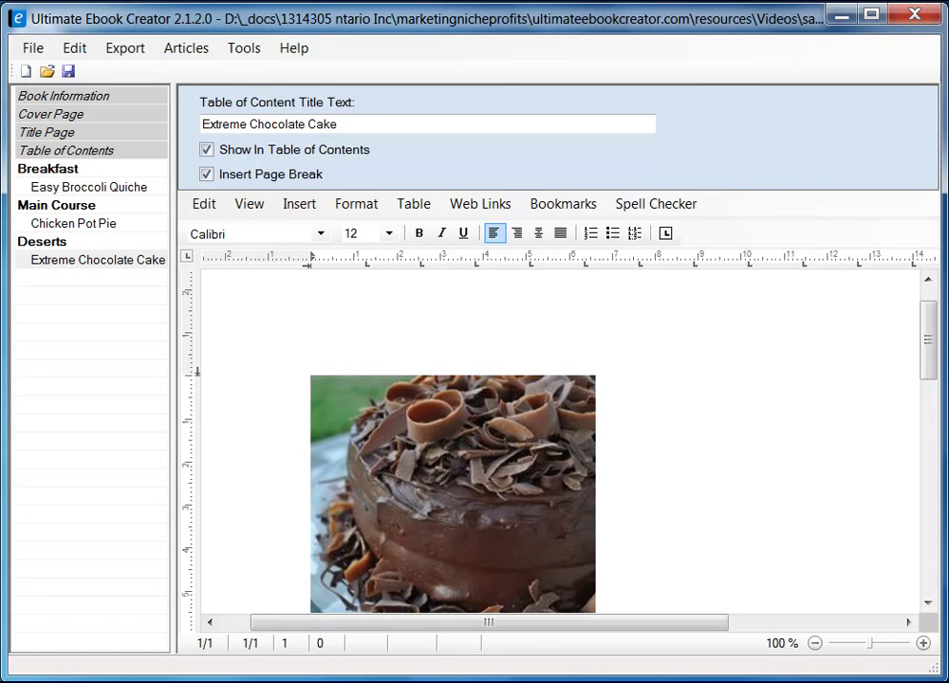
- Copy the 'Extreme Chocolate Cake' title from the browser recipe page and return to the ebook
{"action": "key", "text": "alt+Tab"}
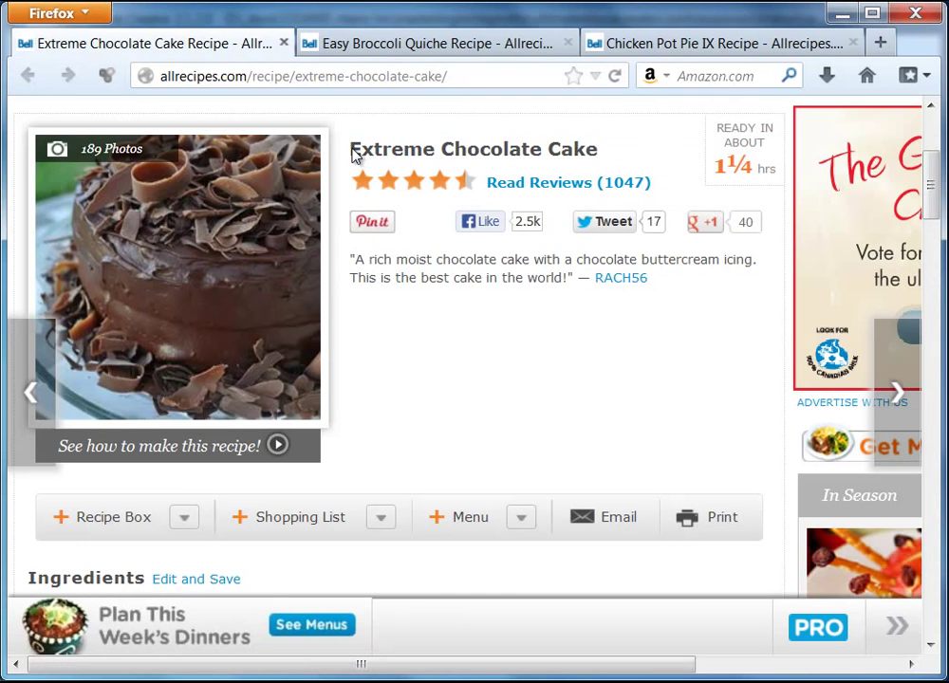
{"action": "left_click_drag", "start_coordinate": [353, 155], "coordinate": [593, 159]}
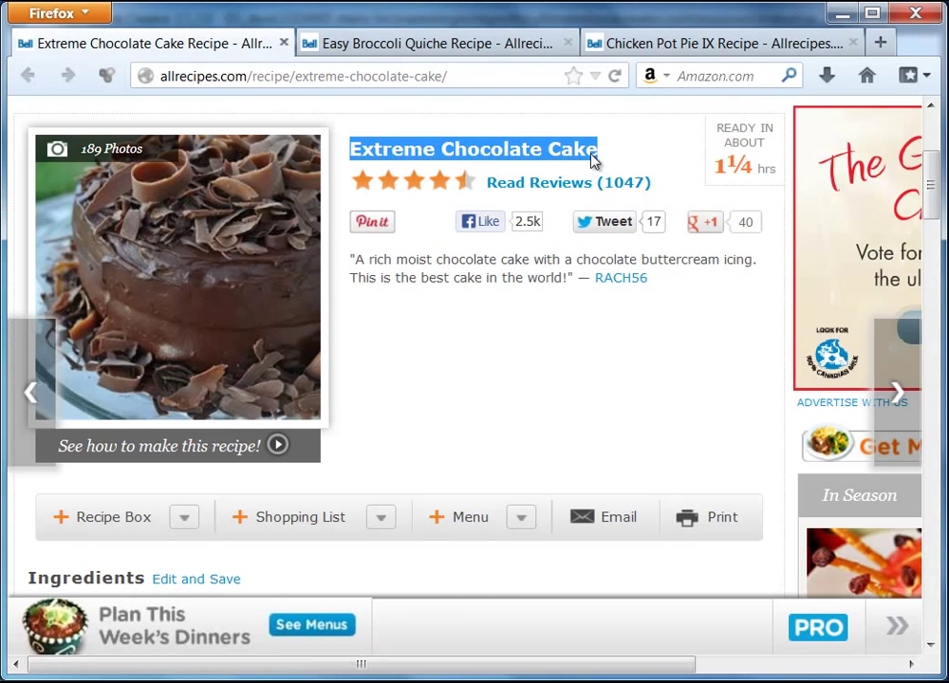
{"action": "right_click", "coordinate": [593, 159]}
{"action": "left_click", "coordinate": [637, 171]}
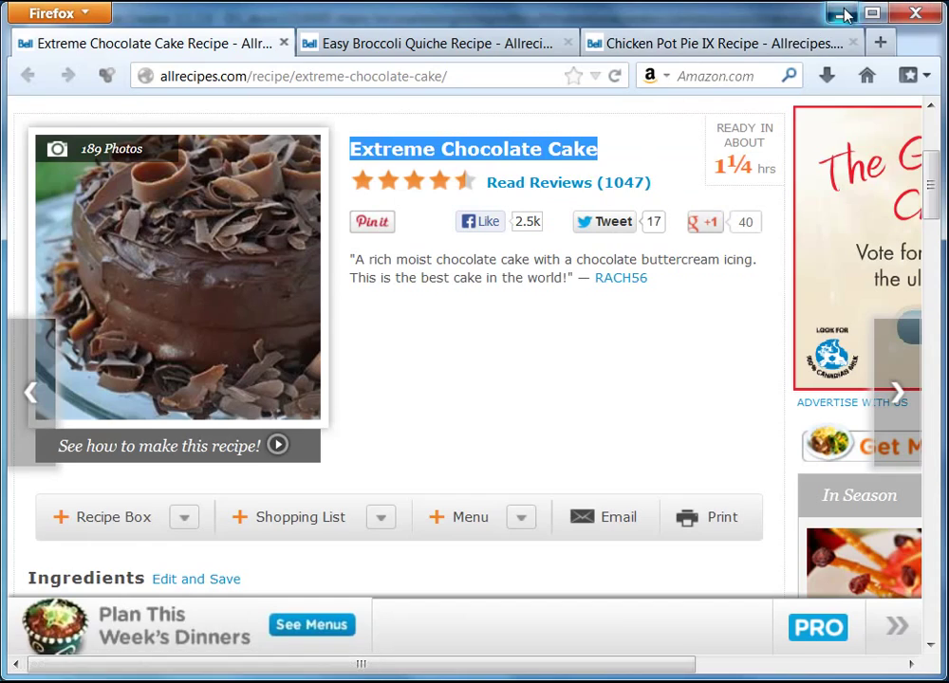
{"action": "left_click", "coordinate": [843, 13]}
{"action": "right_click", "coordinate": [659, 382]}
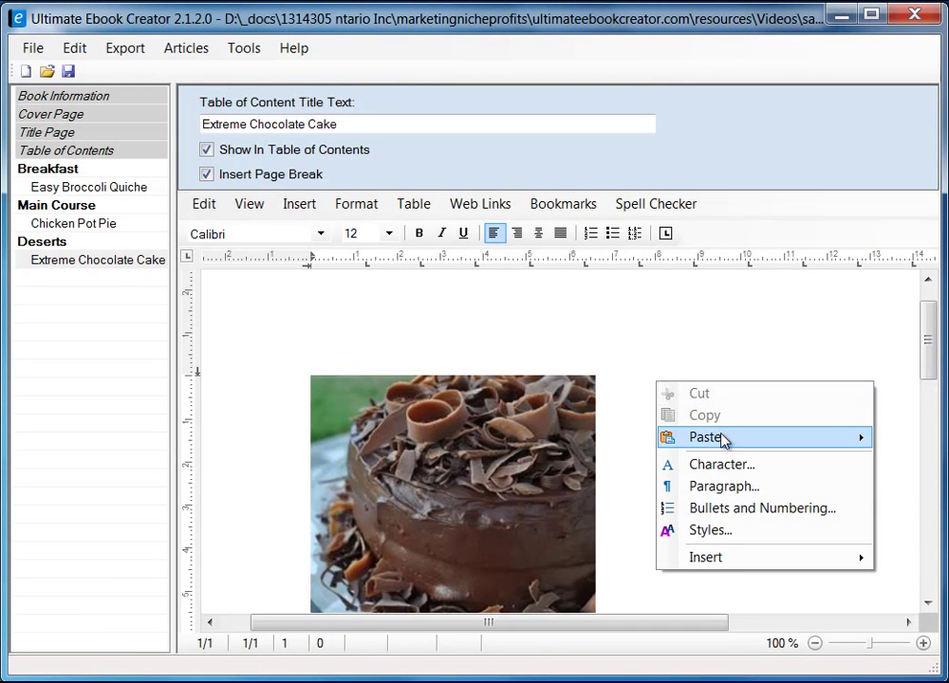
- Paste the title as unformatted text beside the photo and set the photo's right spacing to 5 mm
{"action": "mouse_move", "coordinate": [724, 437]}
{"action": "left_click", "coordinate": [910, 460]}
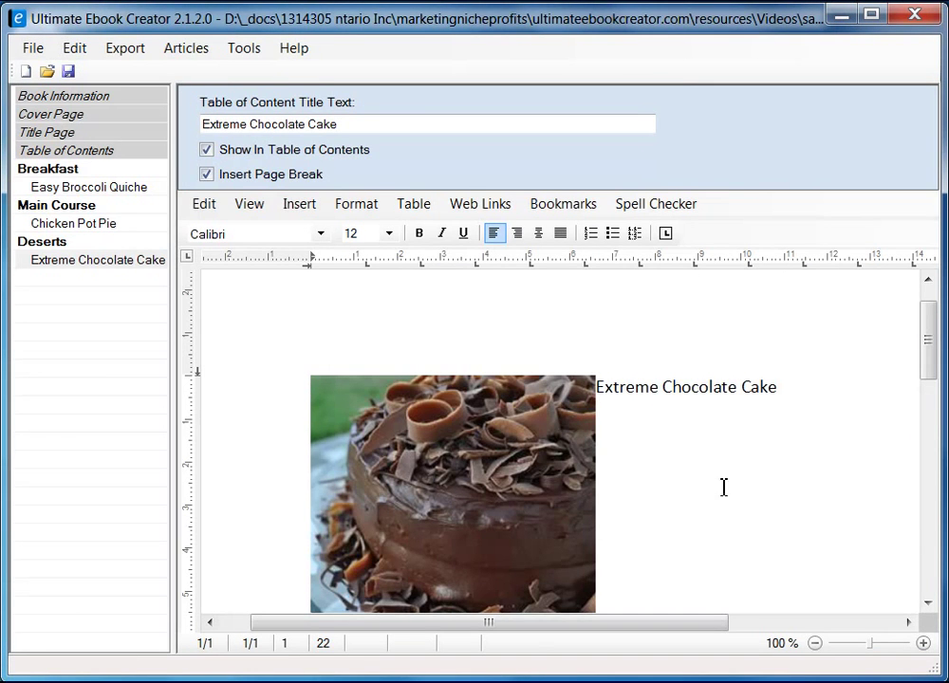
{"action": "right_click", "coordinate": [506, 482]}
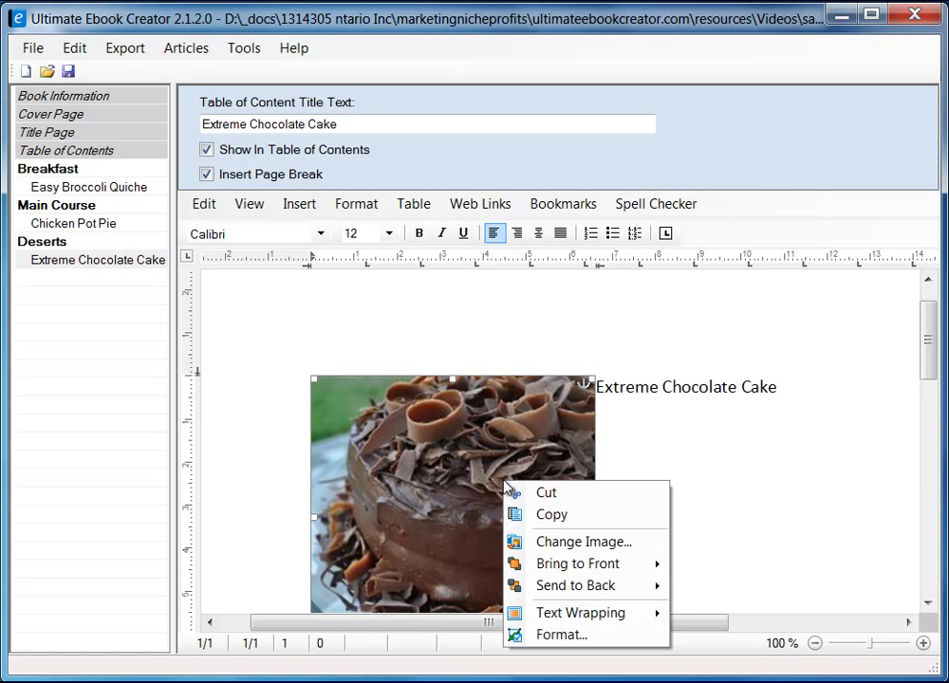
{"action": "left_click", "coordinate": [589, 636]}
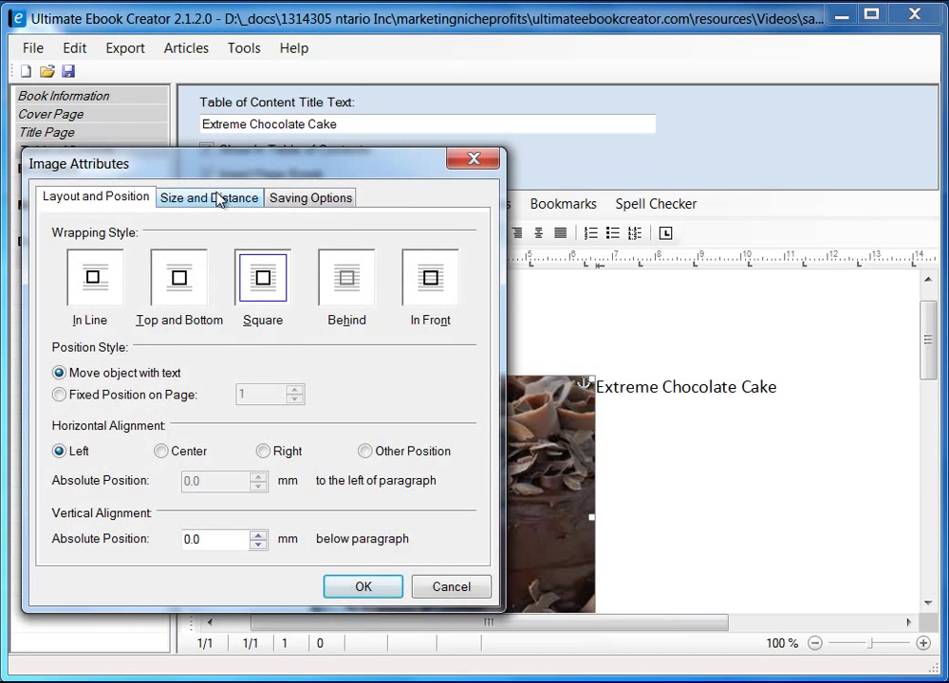
{"action": "left_click", "coordinate": [220, 196]}
{"action": "double_click", "coordinate": [408, 431]}
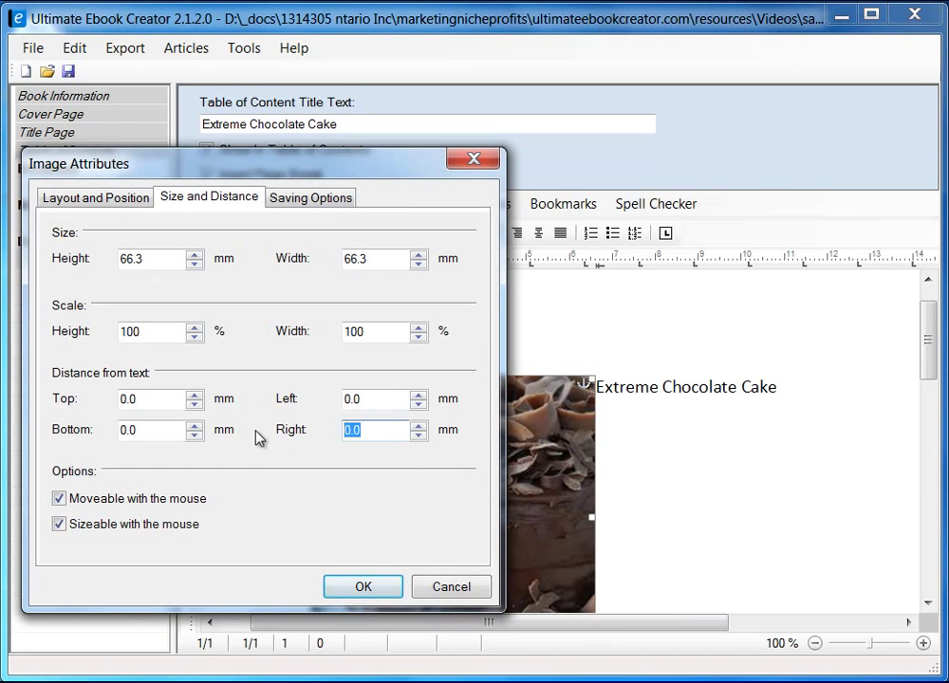
{"action": "type", "text": "5"}
{"action": "left_click", "coordinate": [365, 587]}
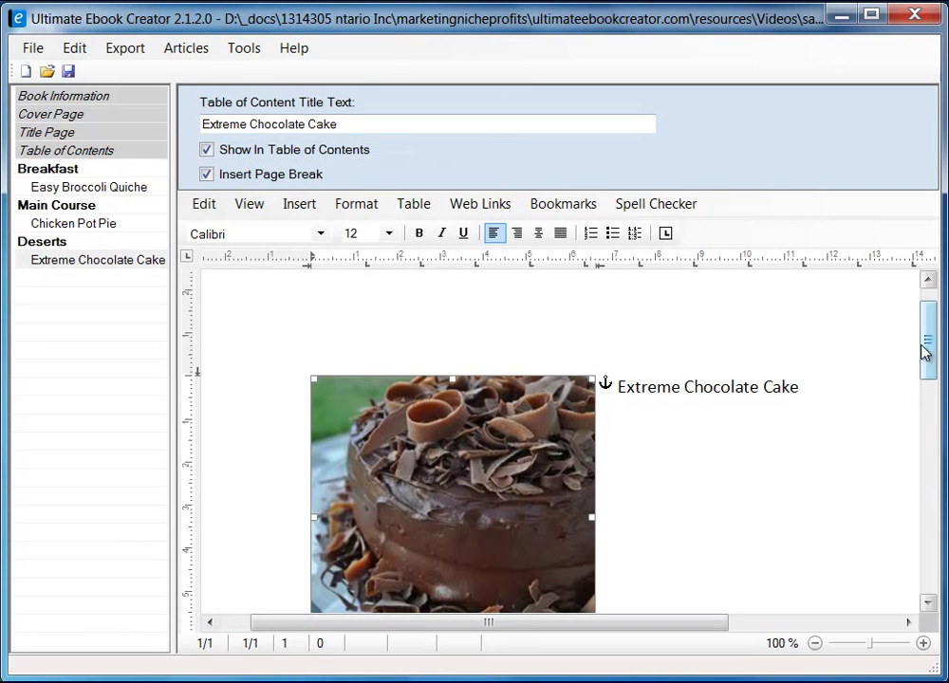
- Type 'Ingredient' on the line below the photo and start a new line
{"action": "left_click_drag", "start_coordinate": [925, 364], "coordinate": [930, 381]}
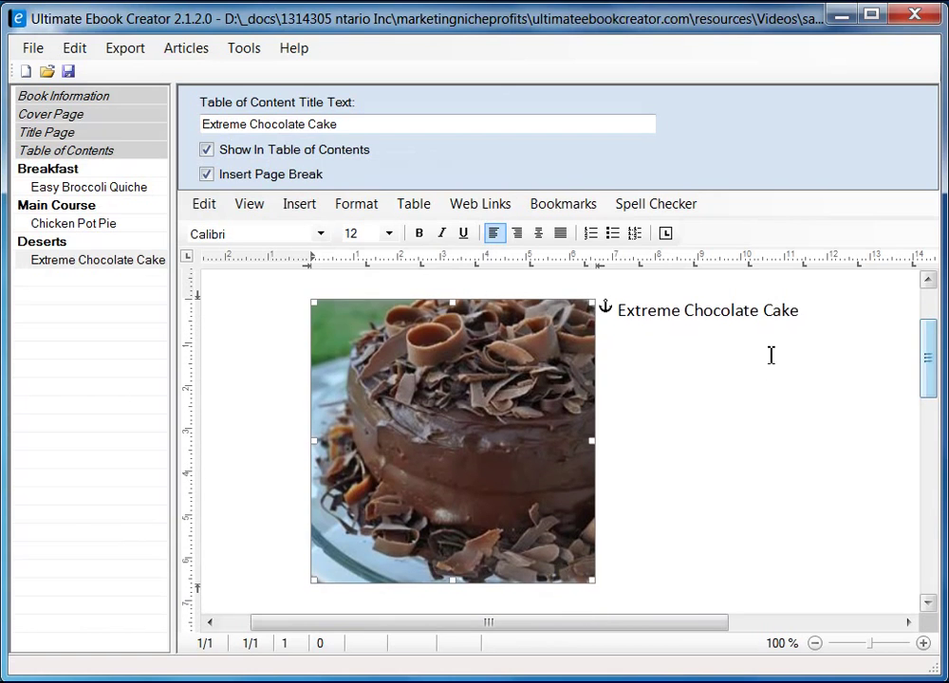
{"action": "left_click", "coordinate": [821, 324]}
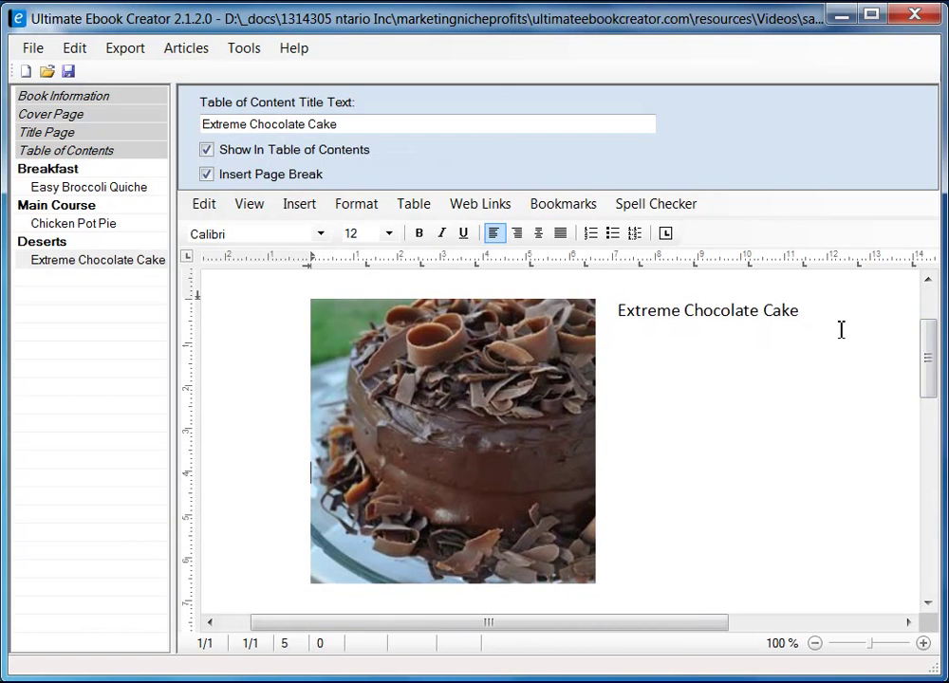
{"action": "scroll", "coordinate": [818, 361], "scroll_direction": "down", "scroll_amount": 2}
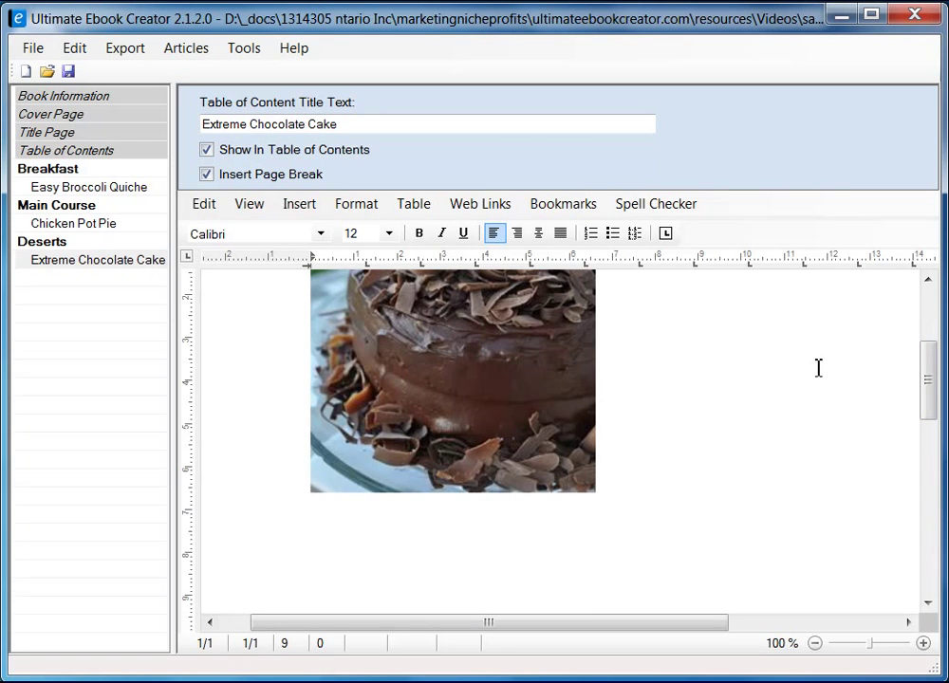
{"action": "scroll", "coordinate": [617, 427], "scroll_direction": "up", "scroll_amount": 5}
{"action": "scroll", "coordinate": [555, 484], "scroll_direction": "down", "scroll_amount": 6}
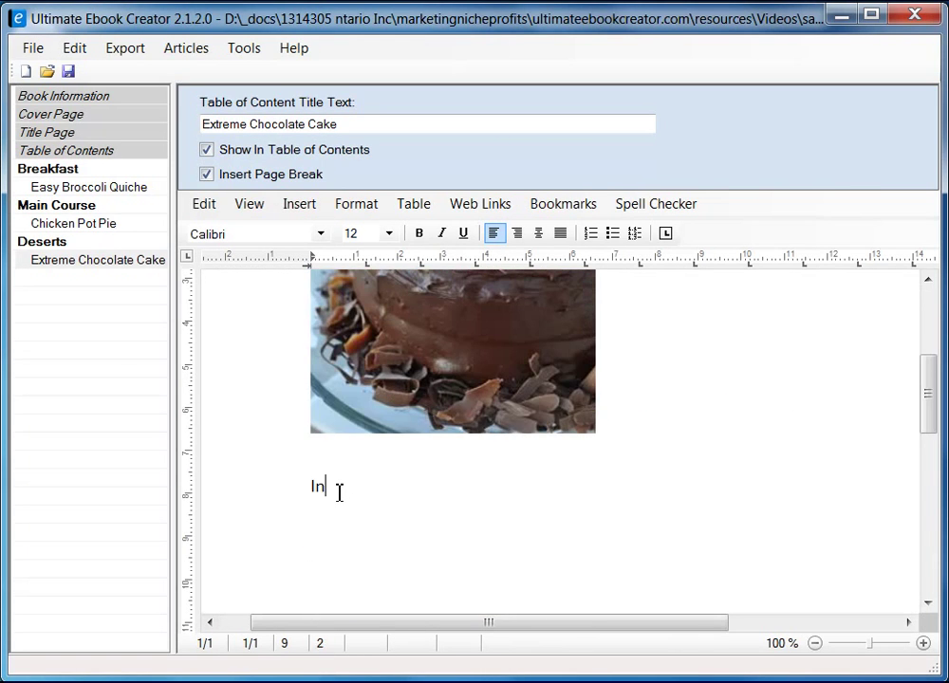
{"action": "type", "text": "gredient"}
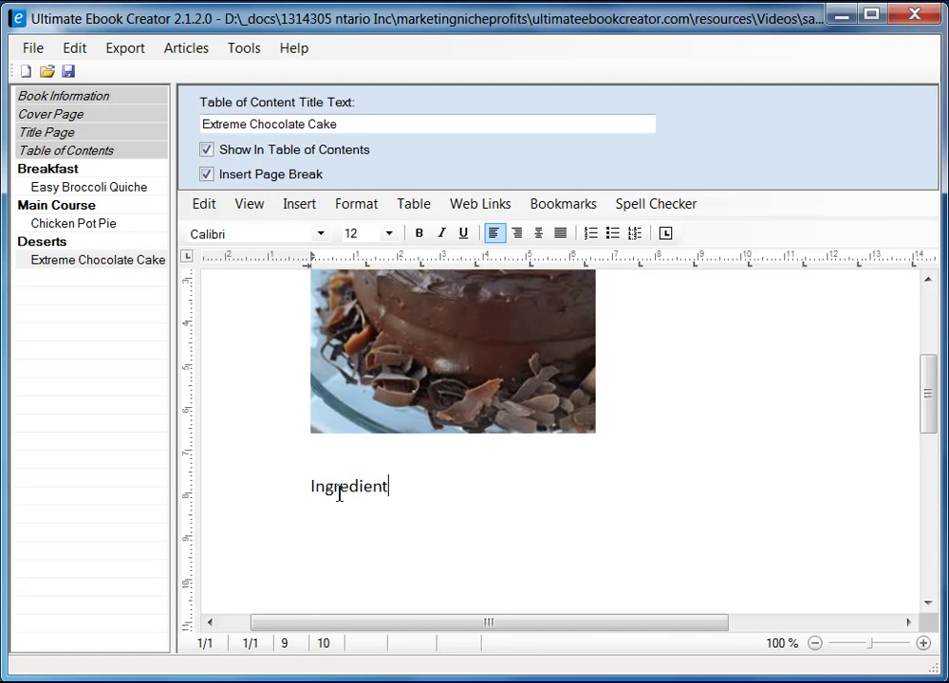
{"action": "key", "text": "Return"}
{"action": "key", "text": "alt+Tab"}
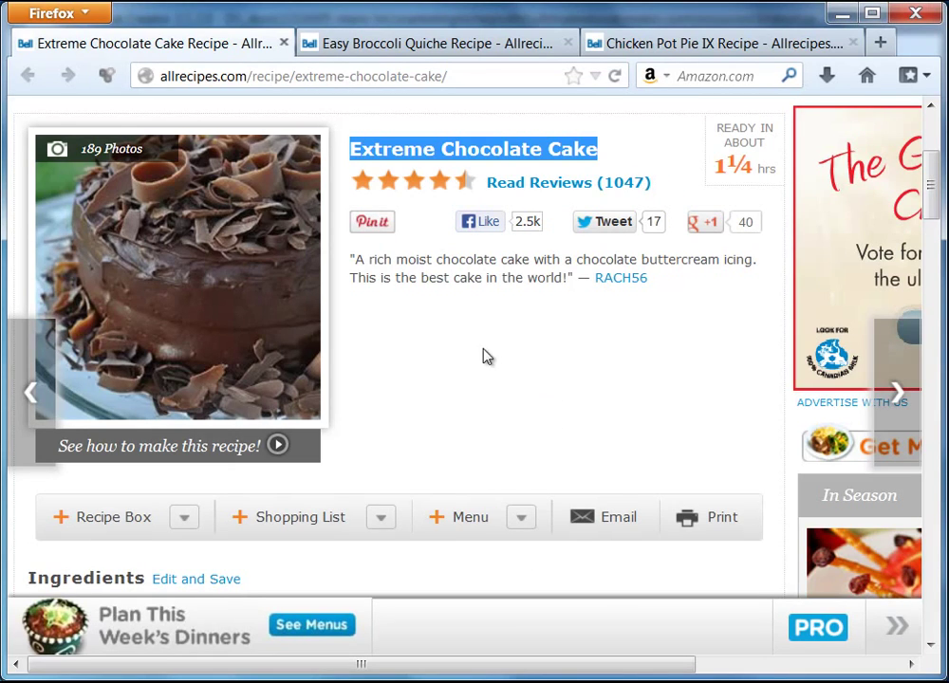
- Copy the cake recipe's quoted description from Firefox and return to the ebook
{"action": "left_click_drag", "start_coordinate": [351, 259], "coordinate": [569, 286]}
{"action": "right_click", "coordinate": [509, 277]}
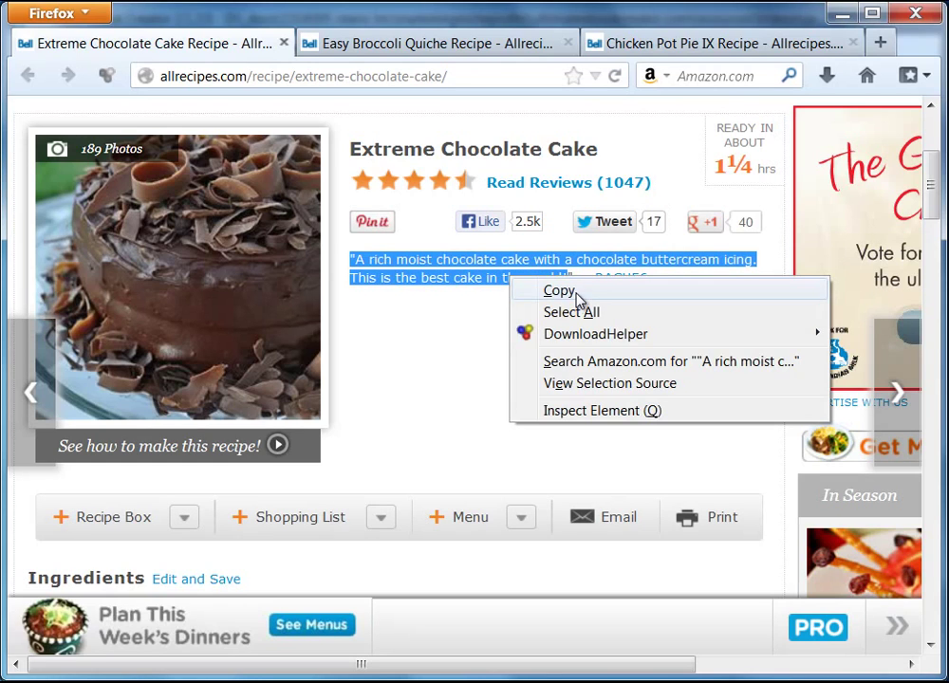
{"action": "left_click", "coordinate": [577, 301]}
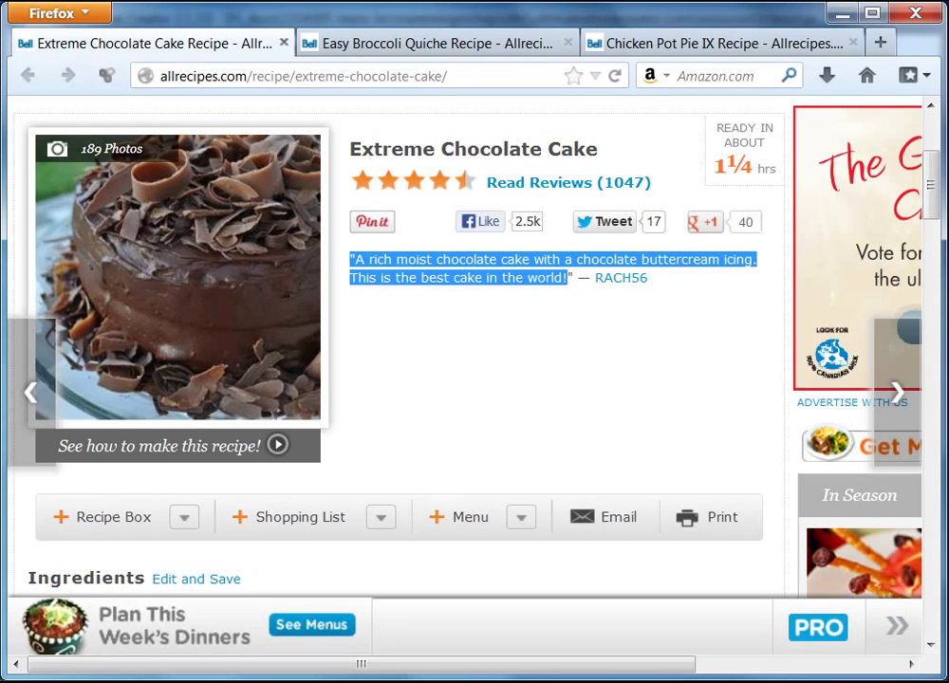
{"action": "key", "text": "alt+Tab"}
{"action": "scroll", "coordinate": [636, 339], "scroll_direction": "up", "scroll_amount": 4}
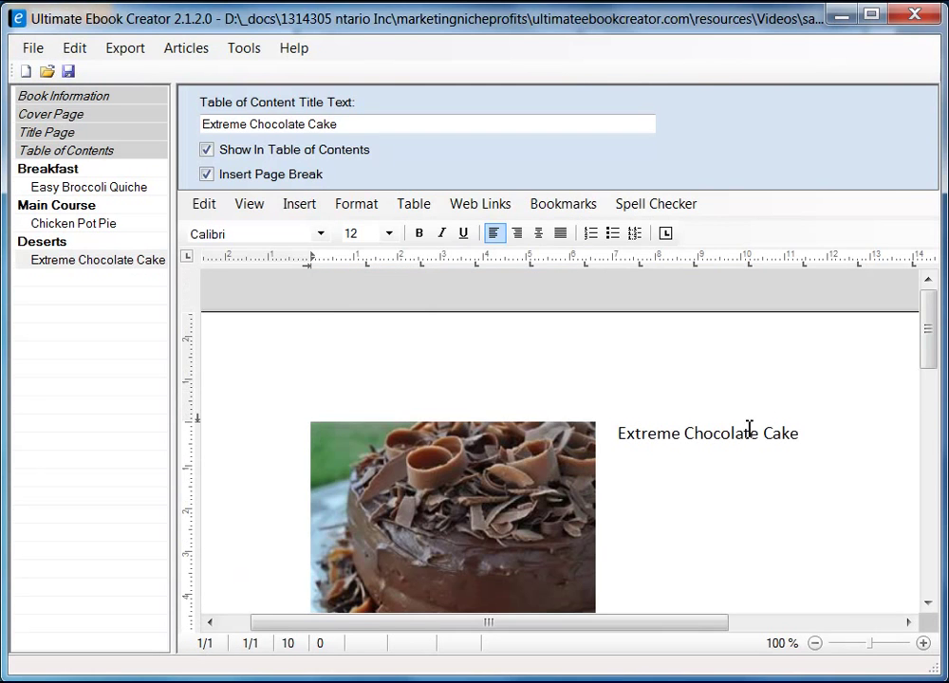
- Paste the cake description with its formatting below the title and split it at 'buttercream'
{"action": "left_click", "coordinate": [920, 436]}
{"action": "left_click", "coordinate": [655, 491]}
{"action": "right_click", "coordinate": [653, 491]}
{"action": "mouse_move", "coordinate": [720, 546]}
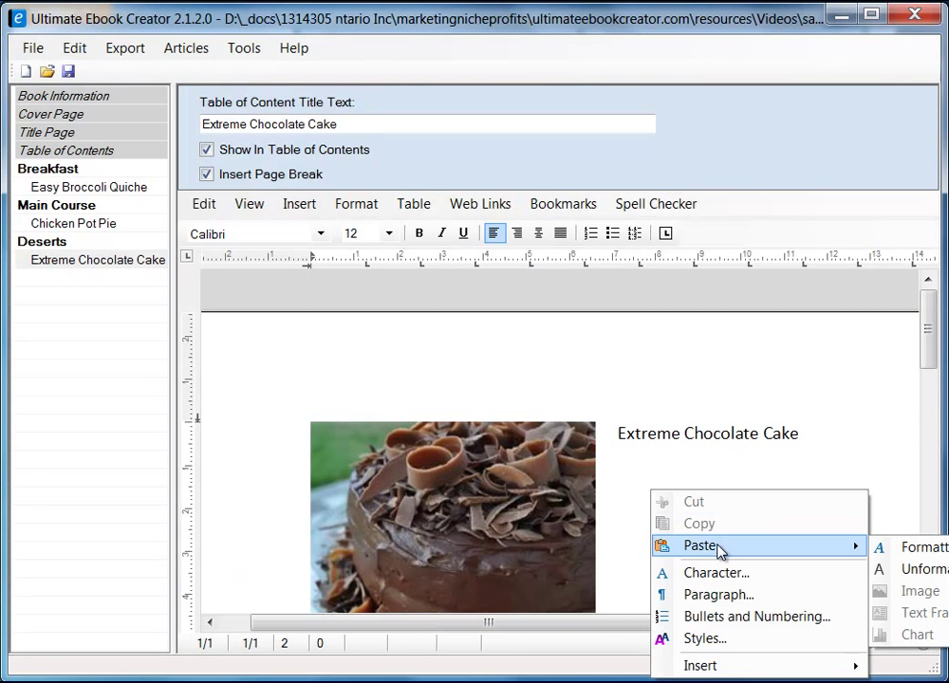
{"action": "left_click", "coordinate": [926, 558]}
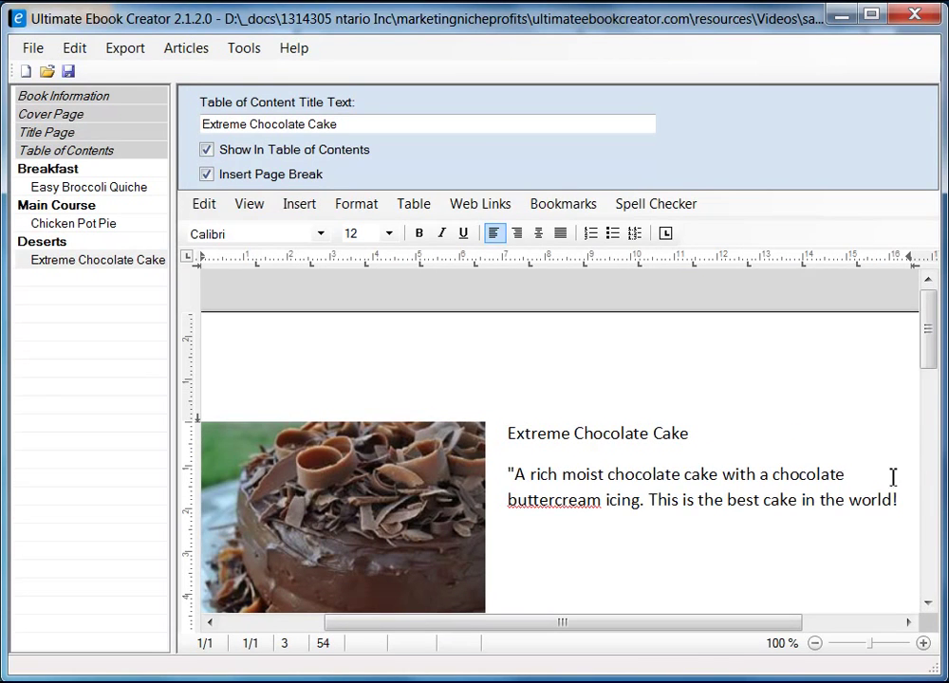
{"action": "left_click", "coordinate": [554, 500]}
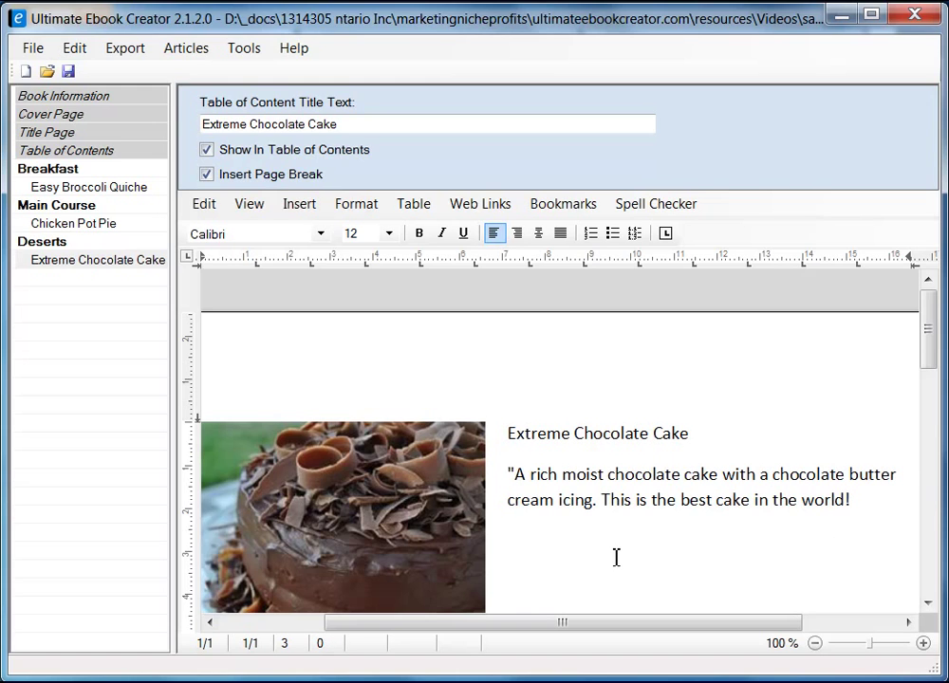
{"action": "scroll", "coordinate": [930, 365], "scroll_direction": "down", "scroll_amount": 1}
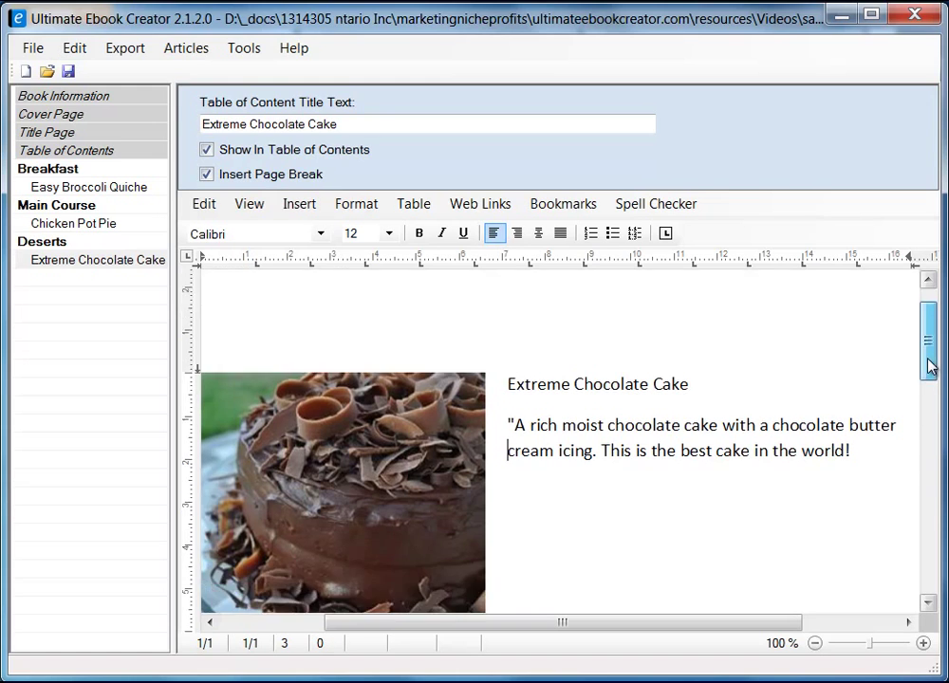
- Make the quoted tagline italic
{"action": "left_click", "coordinate": [876, 452]}
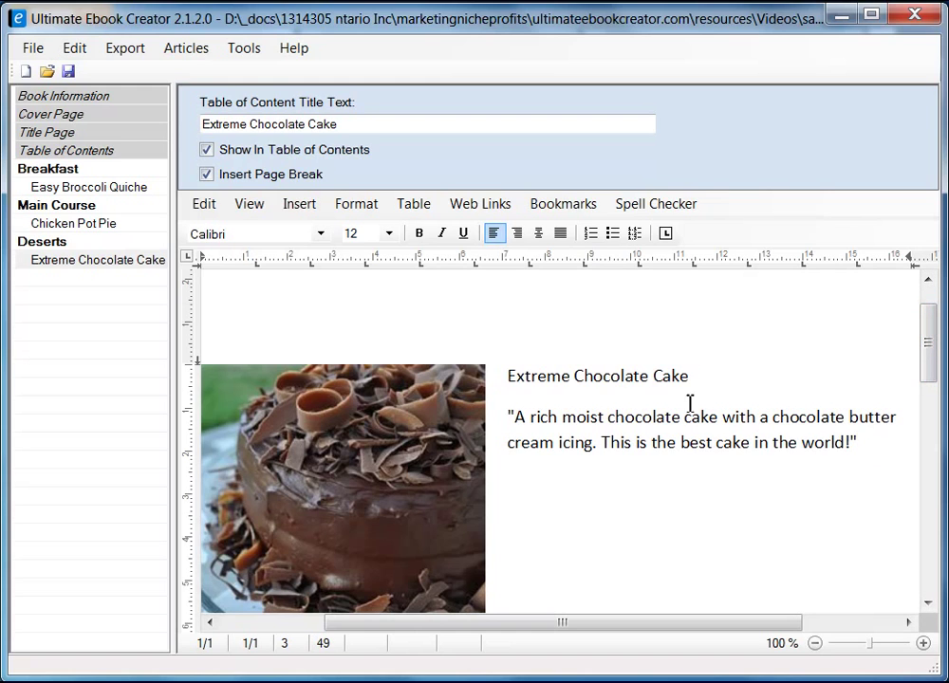
{"action": "left_click_drag", "start_coordinate": [511, 415], "coordinate": [877, 448]}
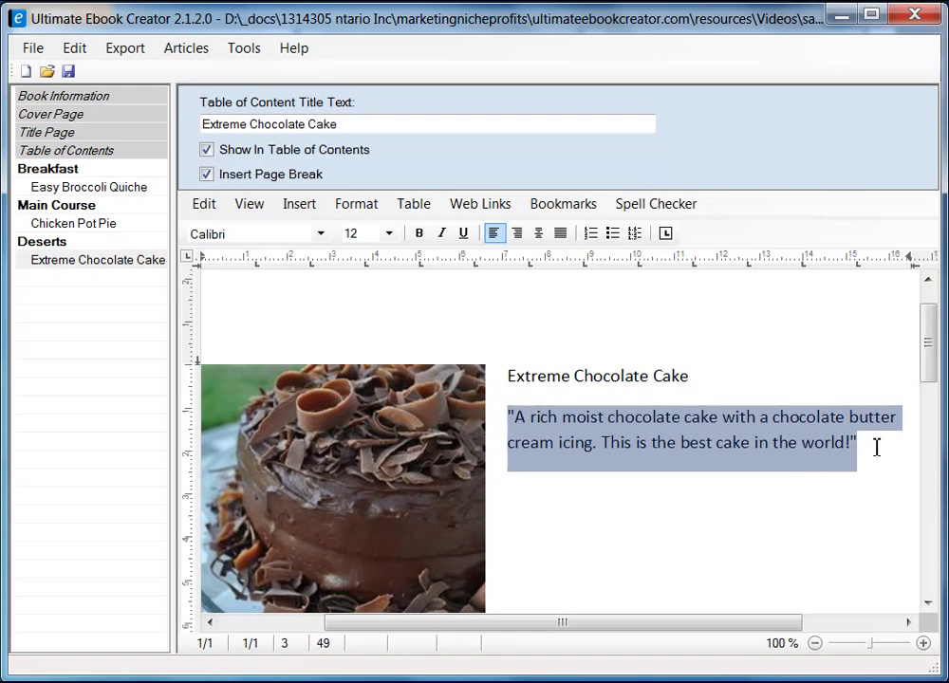
{"action": "left_click", "coordinate": [441, 233]}
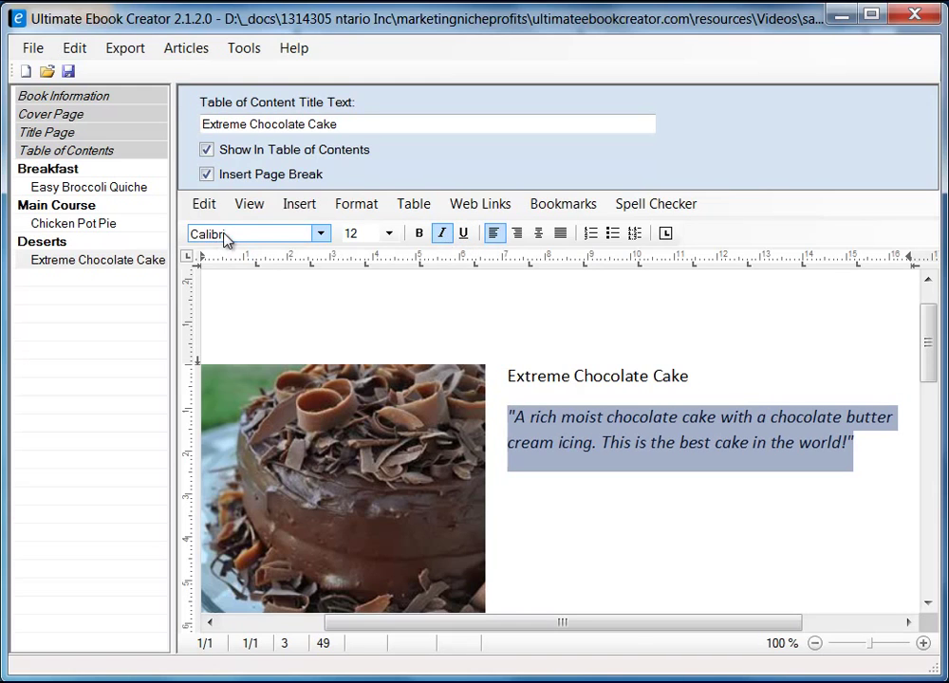
- Apply the heading 2 style to the 'Extreme Chocolate Cake' title
{"action": "left_click", "coordinate": [511, 376]}
{"action": "left_click", "coordinate": [695, 375], "text": "shift"}
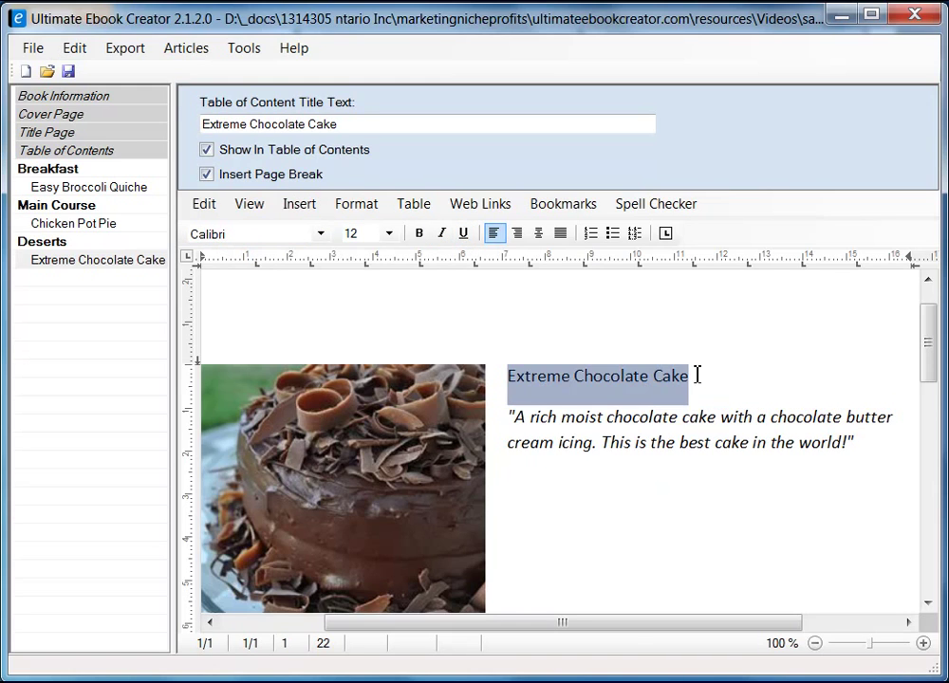
{"action": "left_click", "coordinate": [361, 205]}
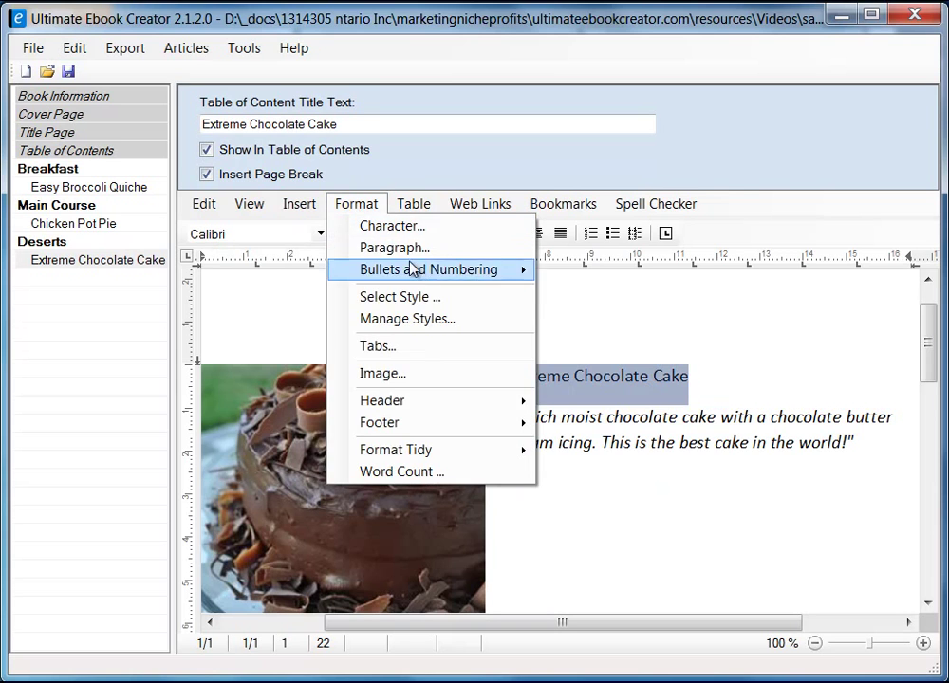
{"action": "left_click", "coordinate": [423, 300]}
{"action": "left_click", "coordinate": [351, 299]}
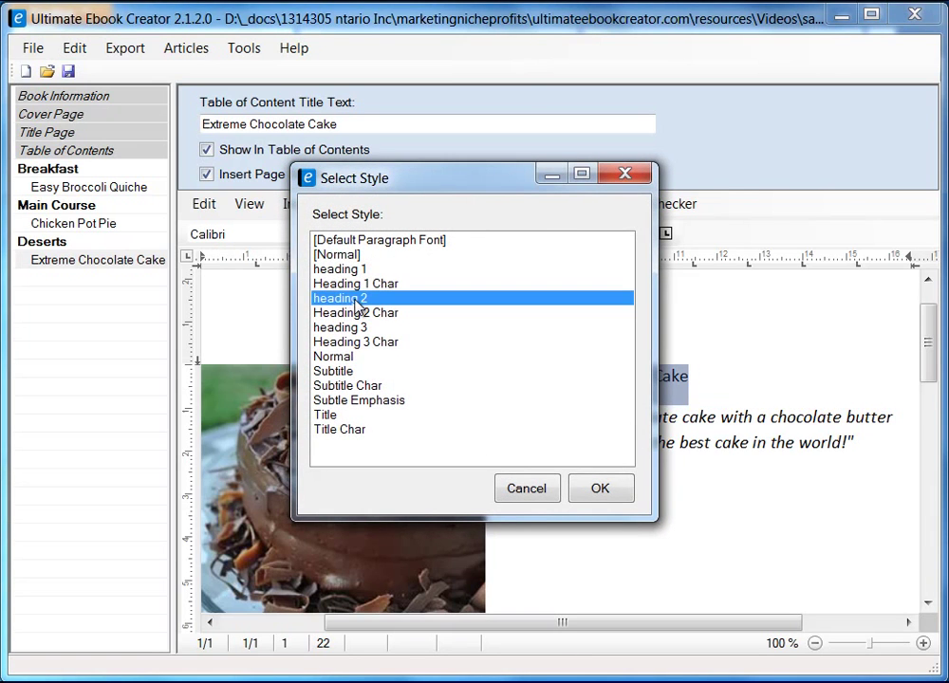
{"action": "left_click", "coordinate": [600, 488]}
{"action": "left_click", "coordinate": [722, 500]}
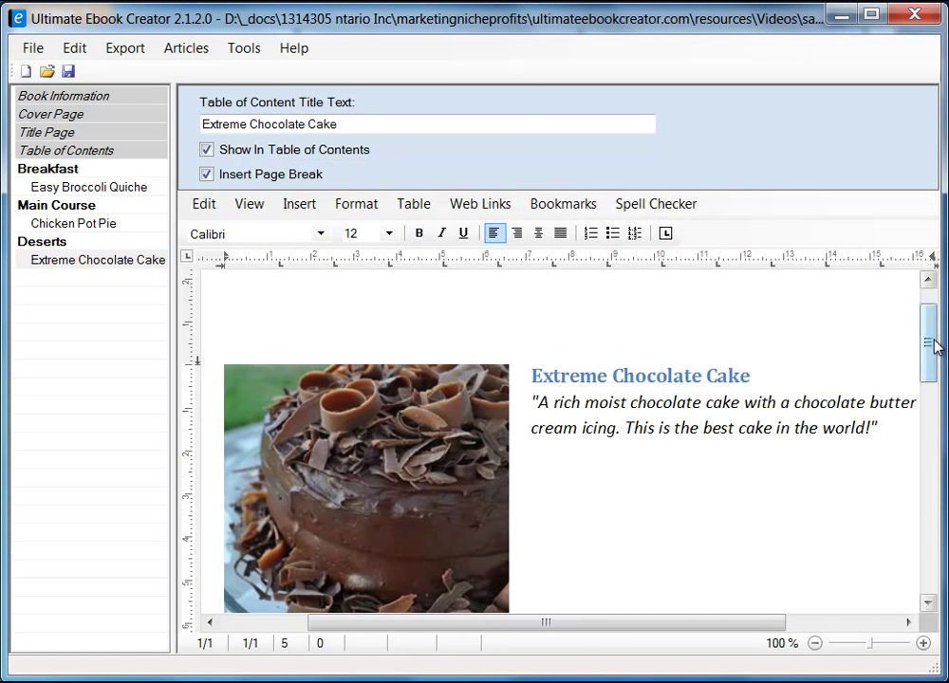
- Remove the extra blank lines so 'Ingredient' sits one line below the photo
{"action": "left_click_drag", "start_coordinate": [932, 345], "coordinate": [926, 430]}
{"action": "left_click", "coordinate": [342, 373]}
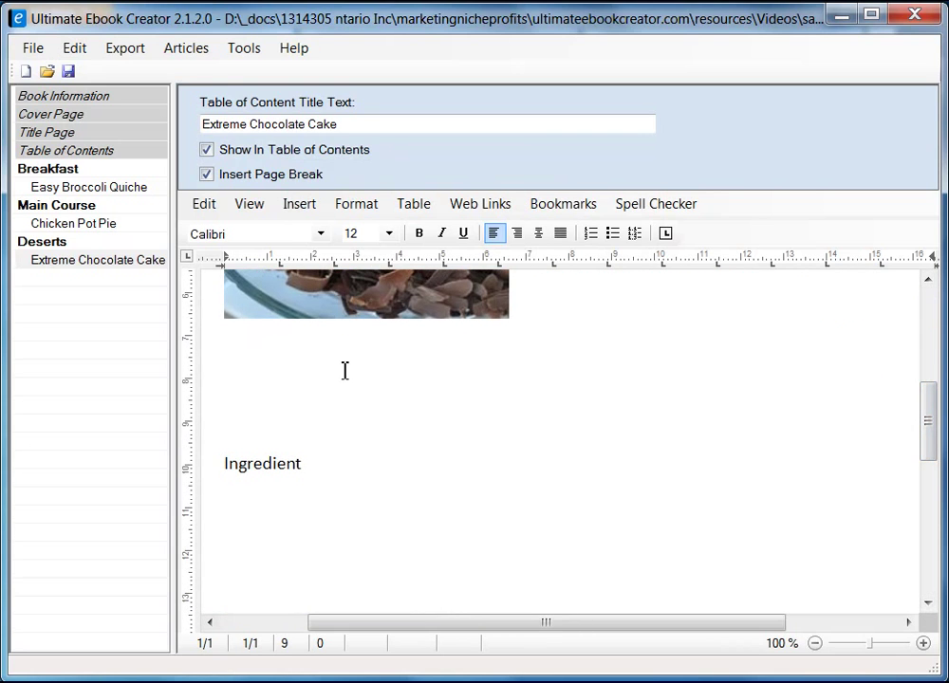
{"action": "key", "text": "Delete"}
{"action": "key", "text": "Delete"}
{"action": "key", "text": "Delete"}
{"action": "key", "text": "Delete"}
{"action": "key", "text": "Return"}
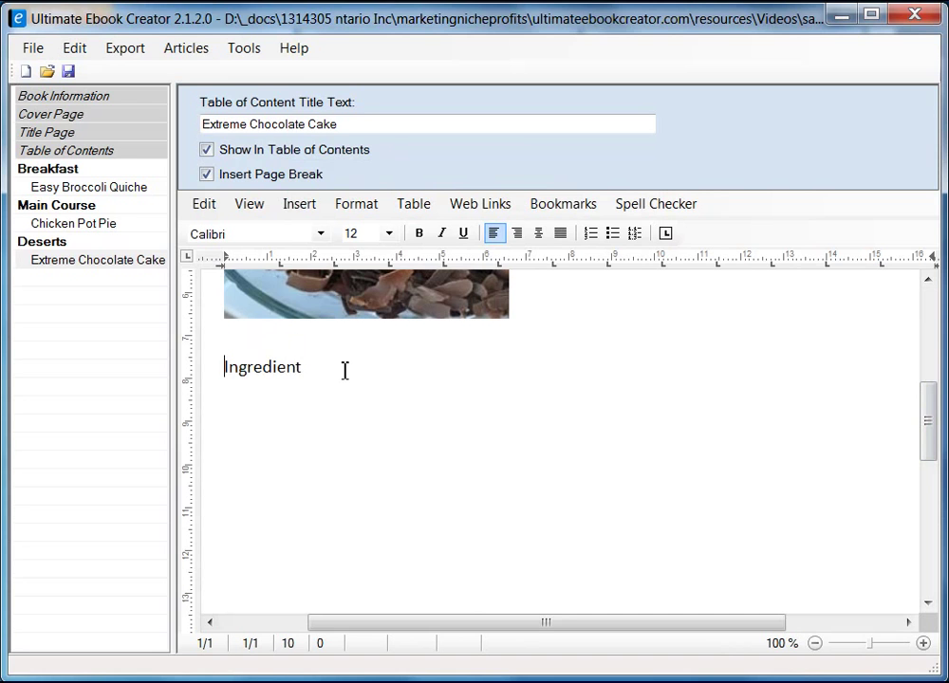
{"action": "left_click", "coordinate": [355, 371]}
- Copy the yield line 'Original recipe makes 1 - 4 layer 9 inch cake' from the Firefox recipe
{"action": "key", "text": "alt+Tab"}
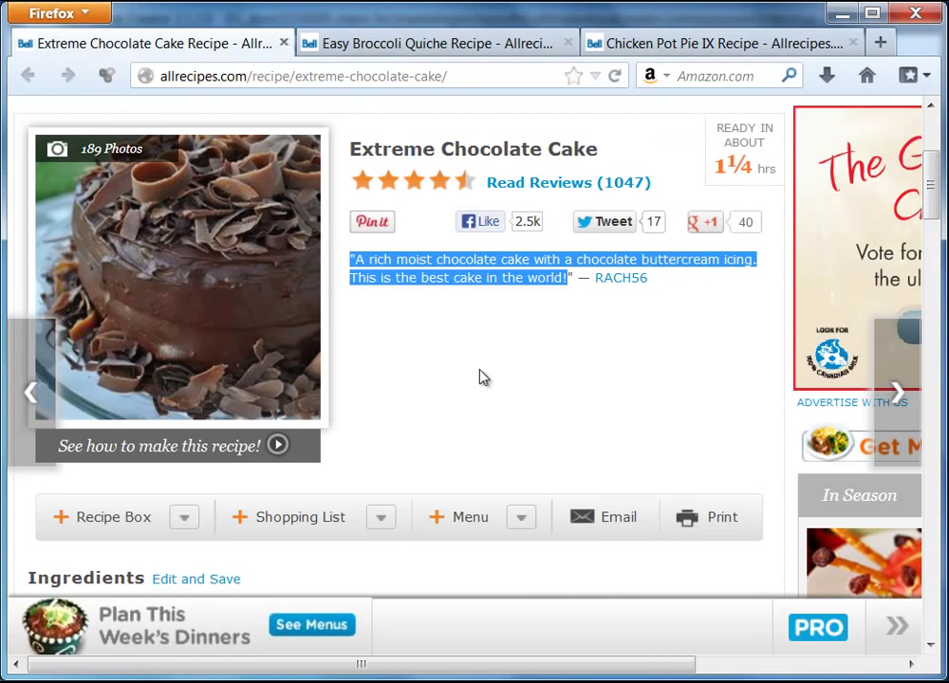
{"action": "scroll", "coordinate": [479, 378], "scroll_direction": "down", "scroll_amount": 7}
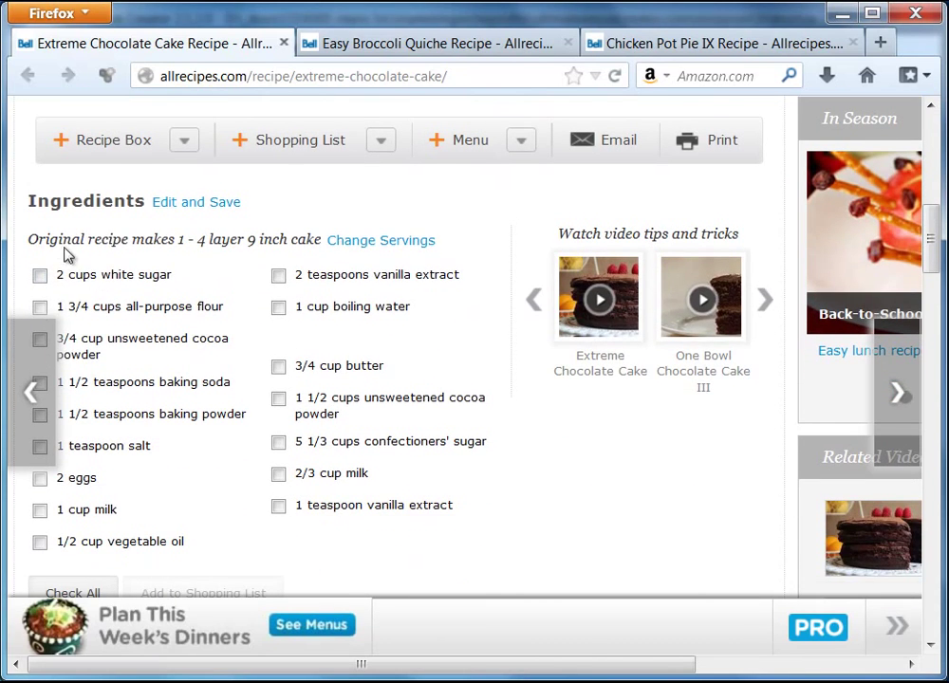
{"action": "left_click_drag", "start_coordinate": [29, 246], "coordinate": [180, 239]}
{"action": "left_click", "coordinate": [114, 248]}
{"action": "left_click_drag", "start_coordinate": [40, 247], "coordinate": [194, 249]}
{"action": "left_click", "coordinate": [23, 246]}
{"action": "left_click_drag", "start_coordinate": [31, 244], "coordinate": [311, 246]}
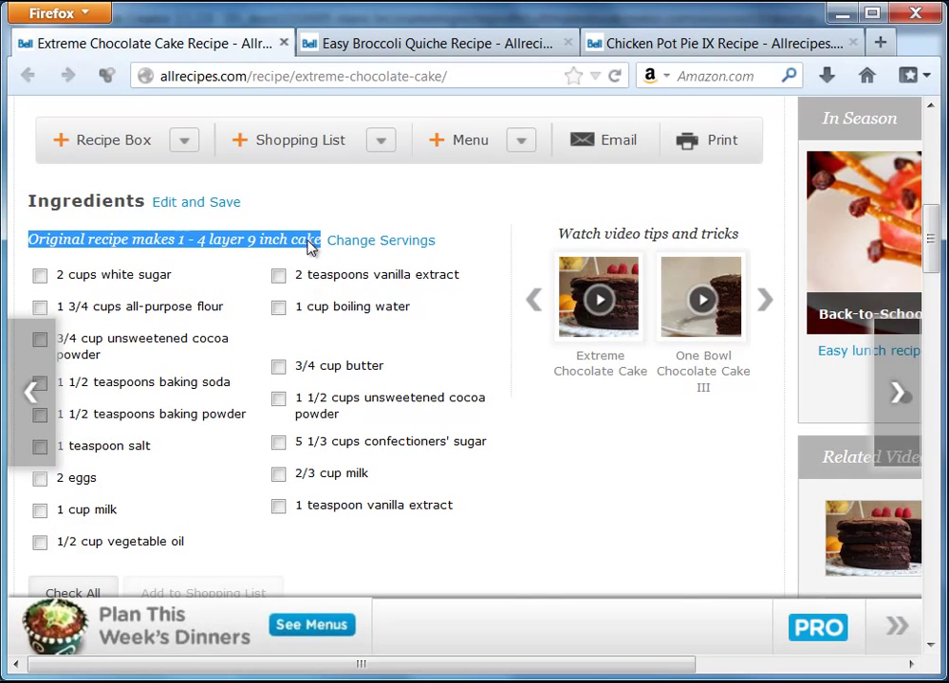
{"action": "right_click", "coordinate": [311, 246]}
{"action": "left_click", "coordinate": [373, 269]}
{"action": "left_click", "coordinate": [839, 13]}
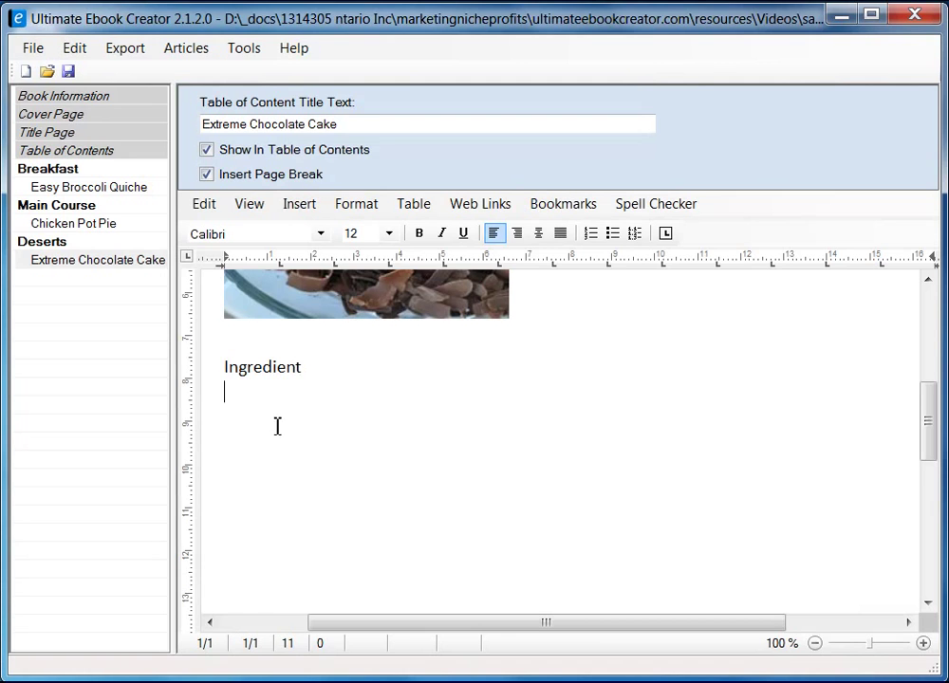
- Paste the yield line as plain text under Ingredient and make it italic
{"action": "right_click", "coordinate": [263, 397]}
{"action": "mouse_move", "coordinate": [382, 451]}
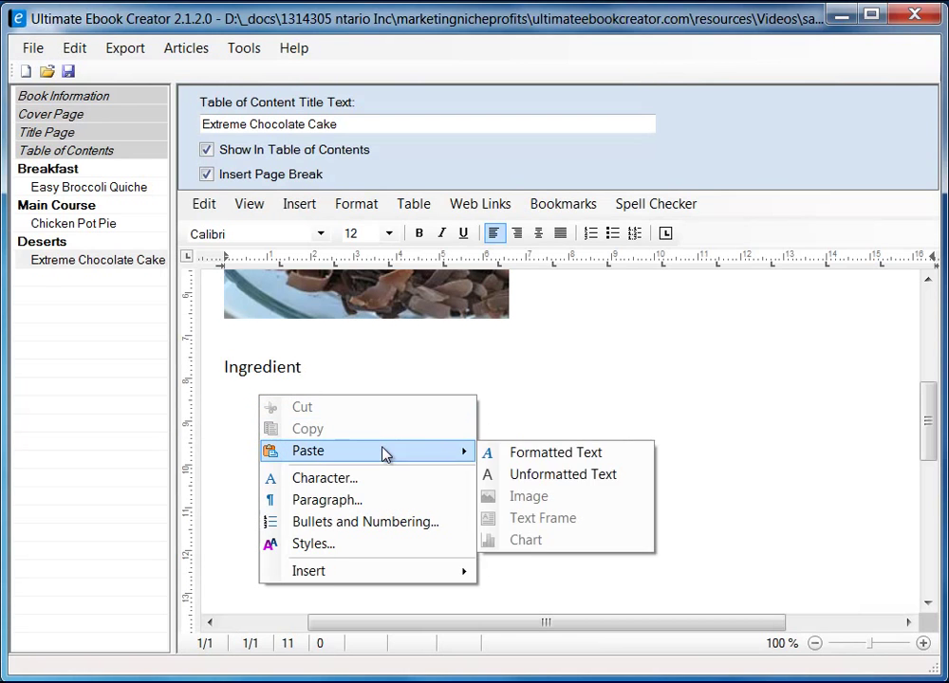
{"action": "left_click", "coordinate": [556, 475]}
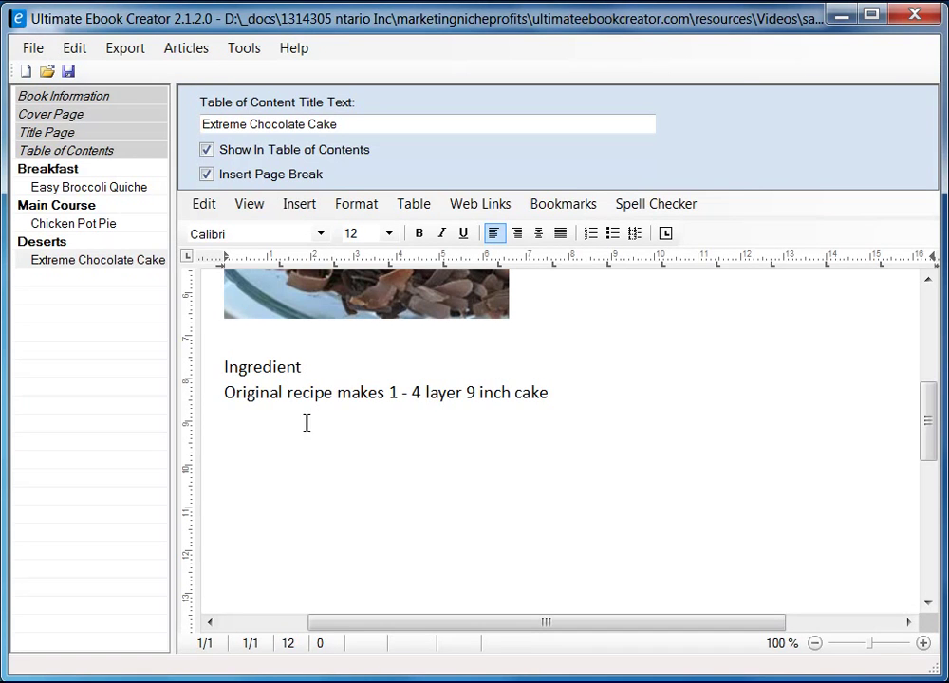
{"action": "triple_click", "coordinate": [532, 394]}
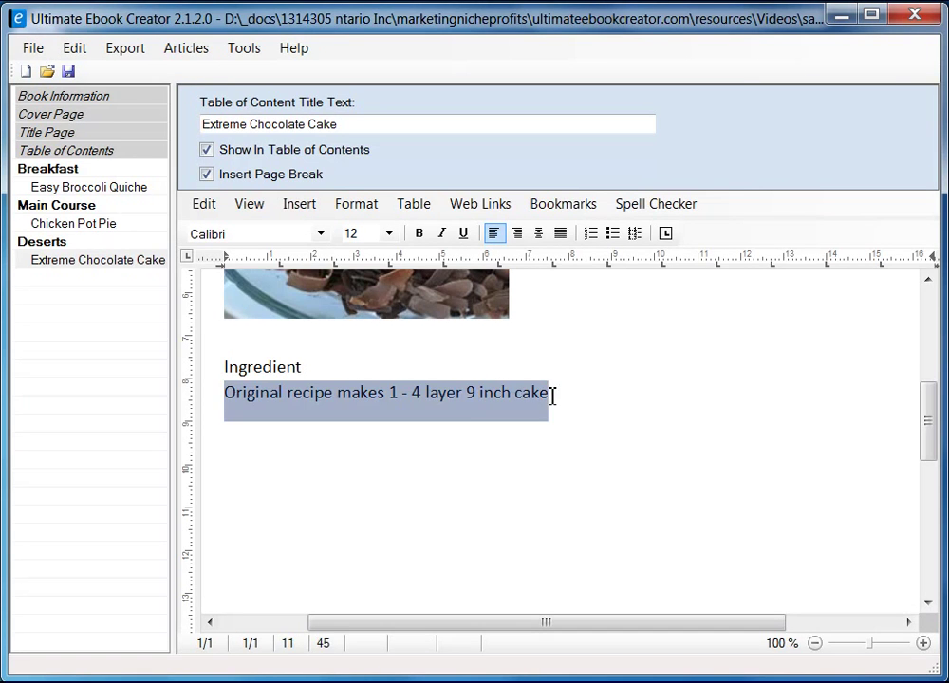
{"action": "left_click", "coordinate": [442, 233]}
{"action": "left_click", "coordinate": [270, 454]}
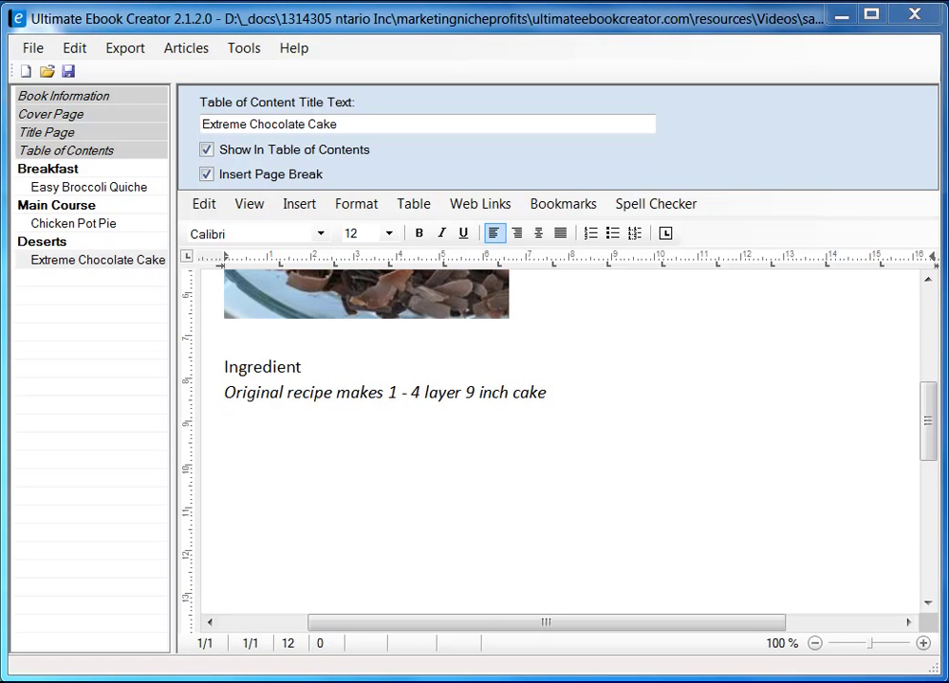
- Copy the first column of ingredients from the recipe and paste them as bullets
{"action": "key", "text": "alt+Tab"}
{"action": "left_click_drag", "start_coordinate": [56, 275], "coordinate": [189, 542]}
{"action": "right_click", "coordinate": [138, 276]}
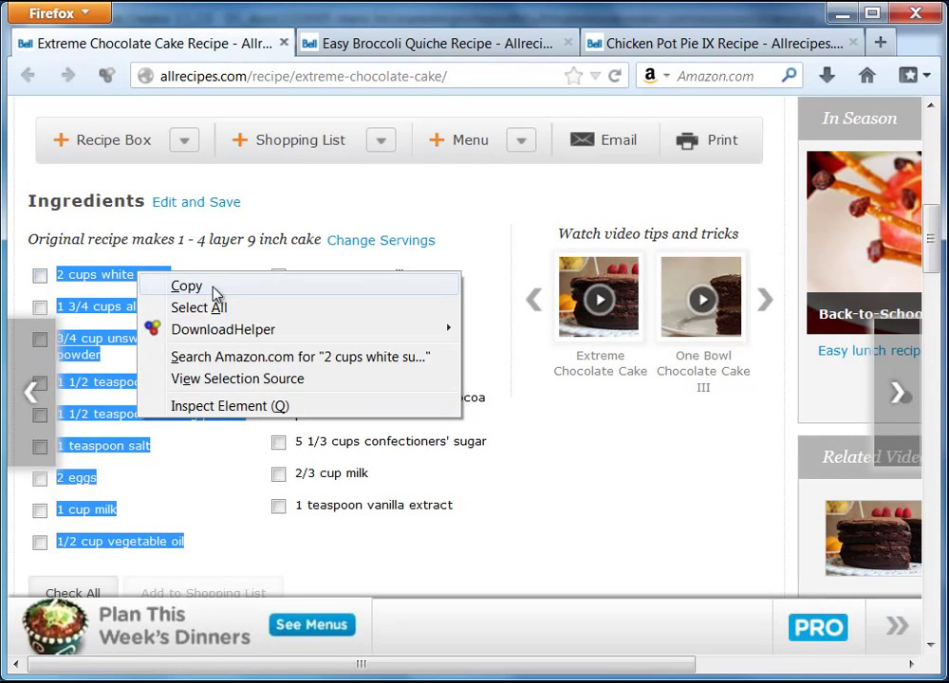
{"action": "left_click", "coordinate": [214, 288]}
{"action": "left_click", "coordinate": [842, 13]}
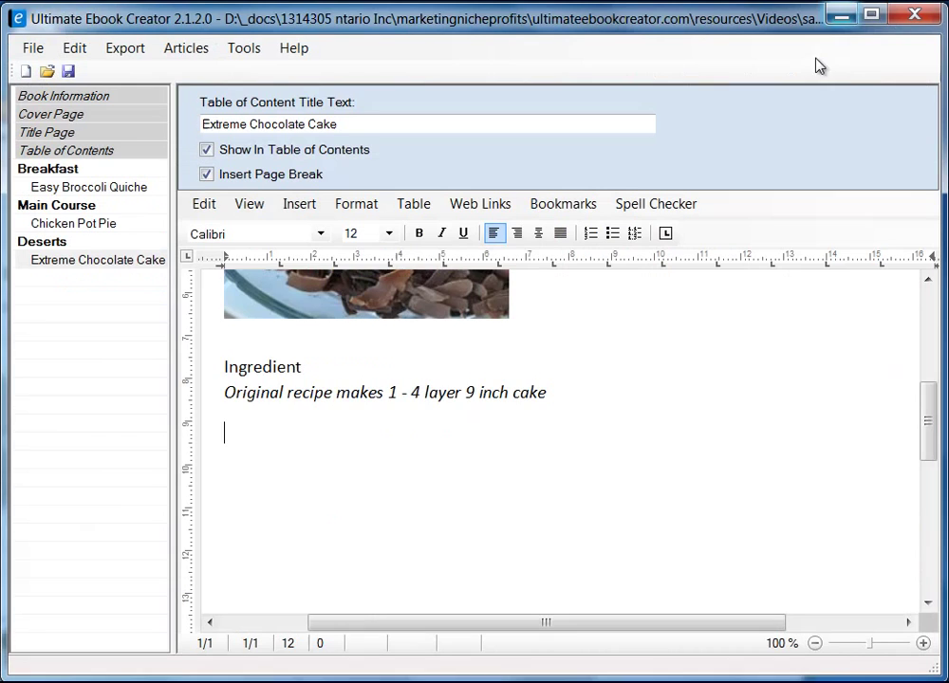
{"action": "key", "text": "ctrl+v"}
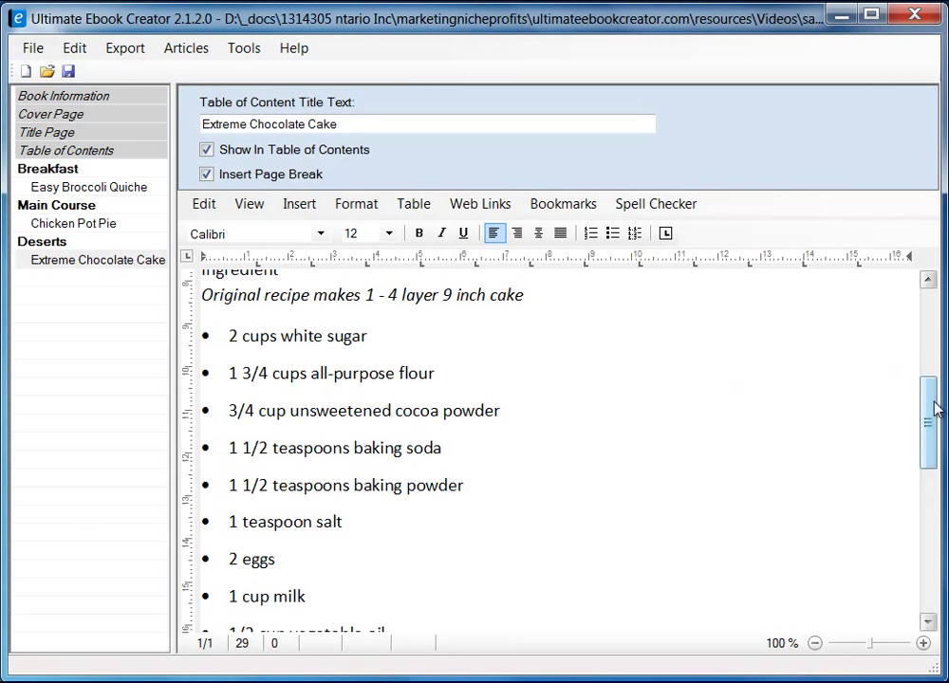
{"action": "left_click_drag", "start_coordinate": [929, 419], "coordinate": [862, 566]}
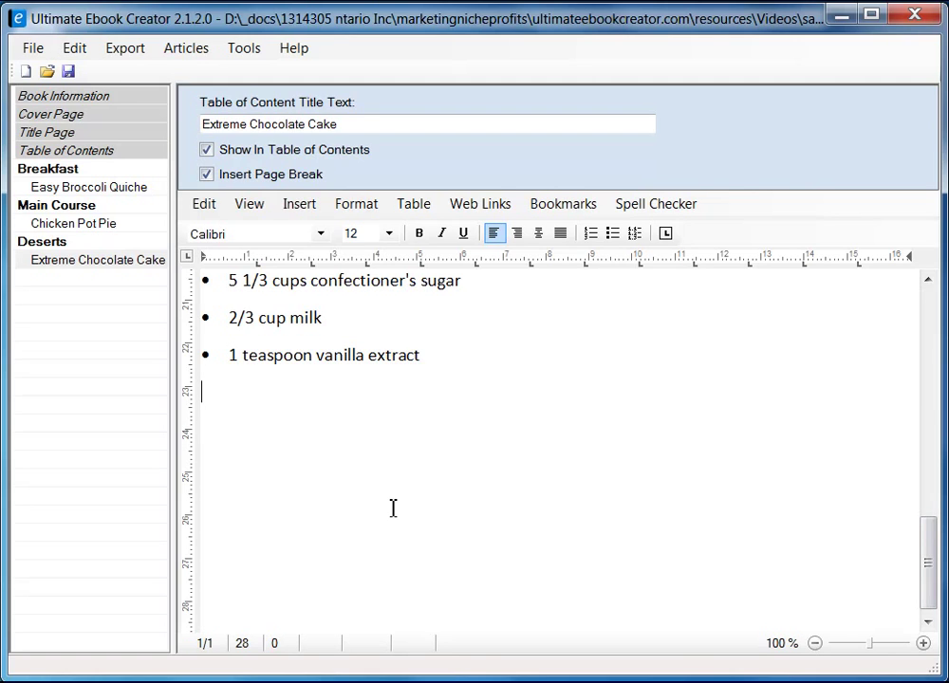
- Add a 'Directions' line after the ingredient list, then go back to the recipe page
{"action": "key", "text": "Return"}
{"action": "type", "text": "Directions"}
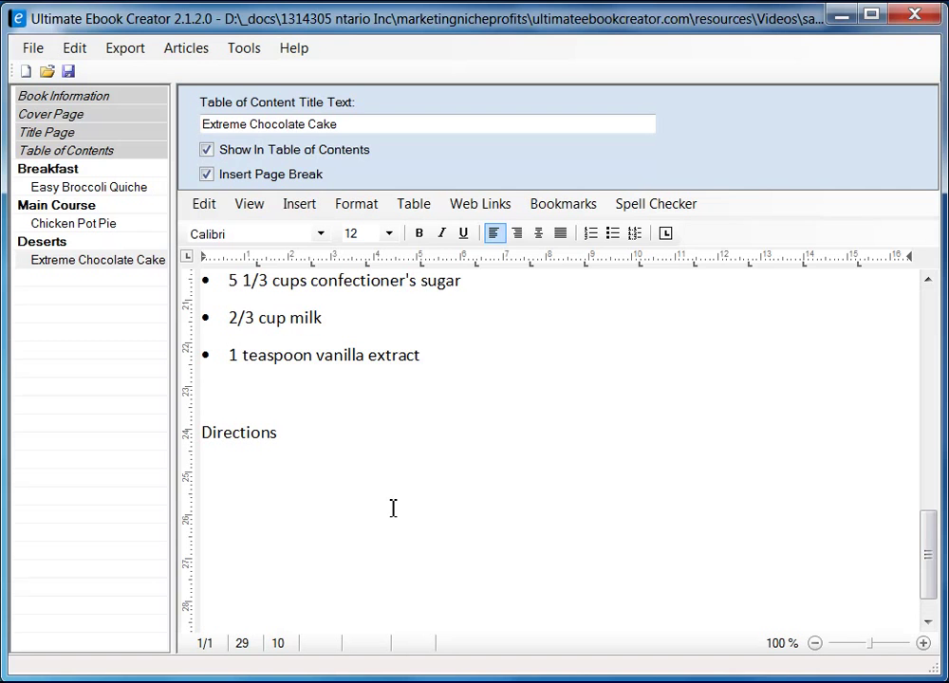
{"action": "key", "text": "Return"}
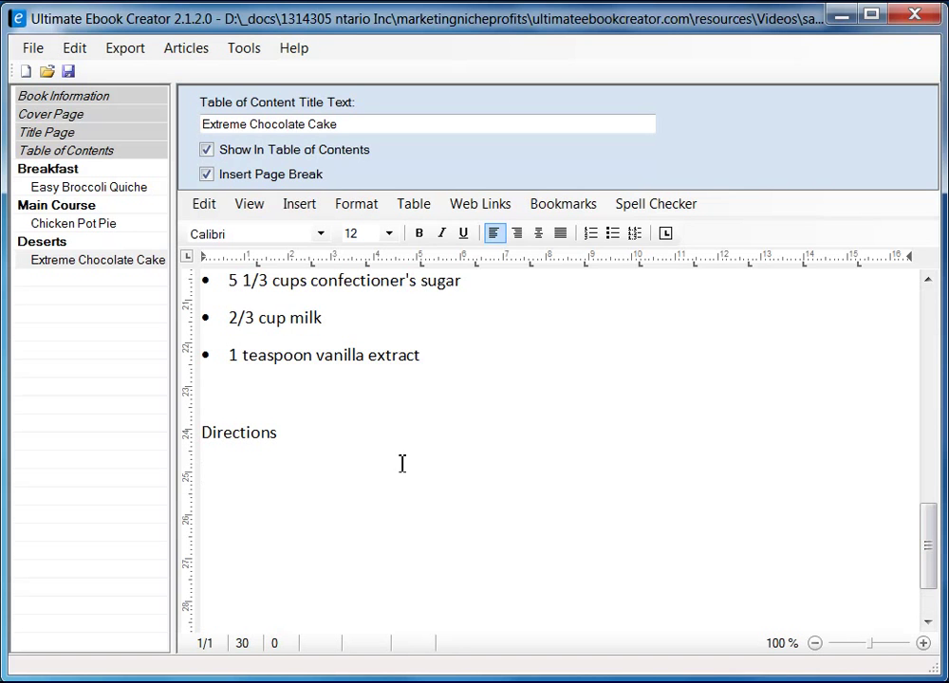
{"action": "key", "text": "alt+Tab"}
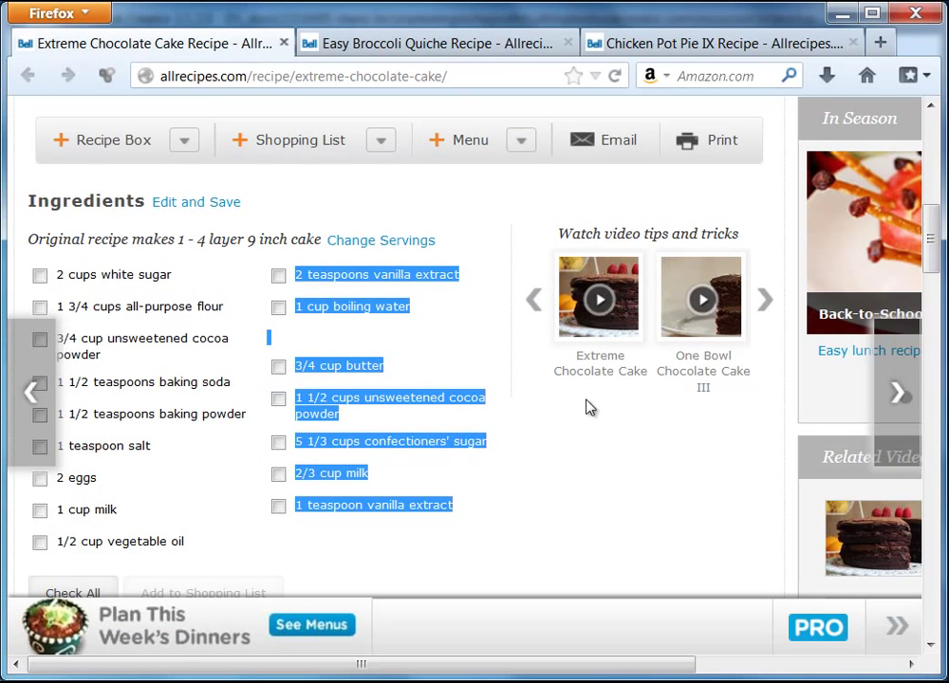
{"action": "scroll", "coordinate": [586, 407], "scroll_direction": "down", "scroll_amount": 6}
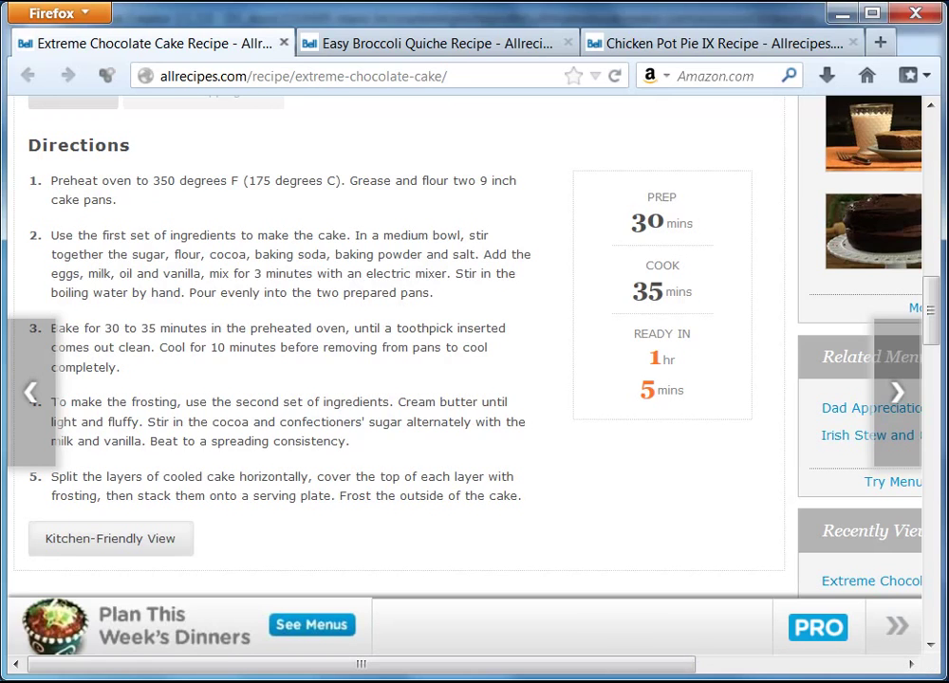
- Insert a 2-column, 1-row table below the Directions heading and place the caret in its first cell
{"action": "key", "text": "alt+Tab"}
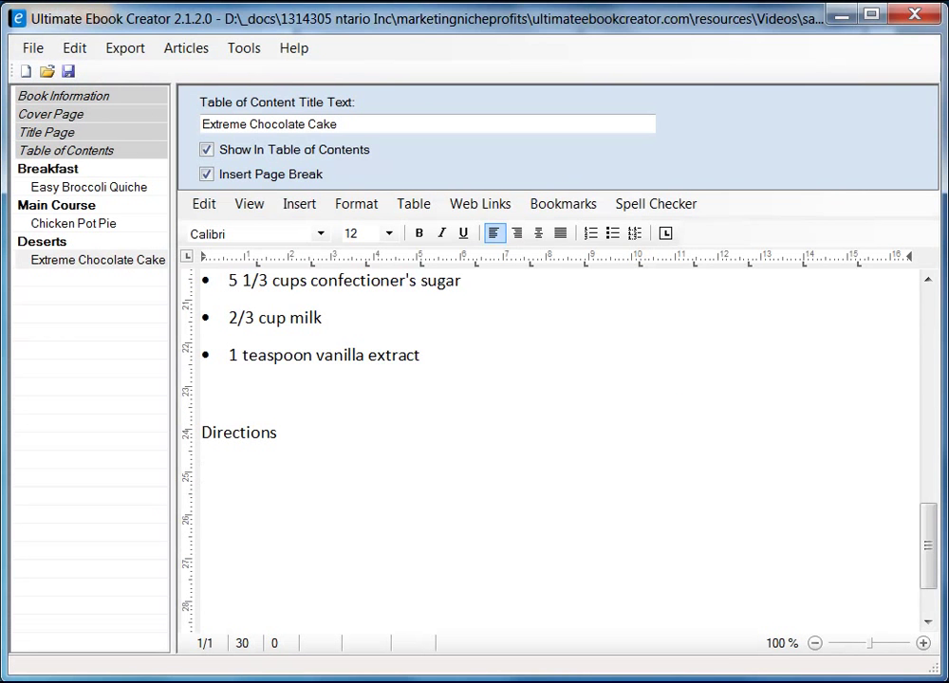
{"action": "left_click", "coordinate": [422, 209]}
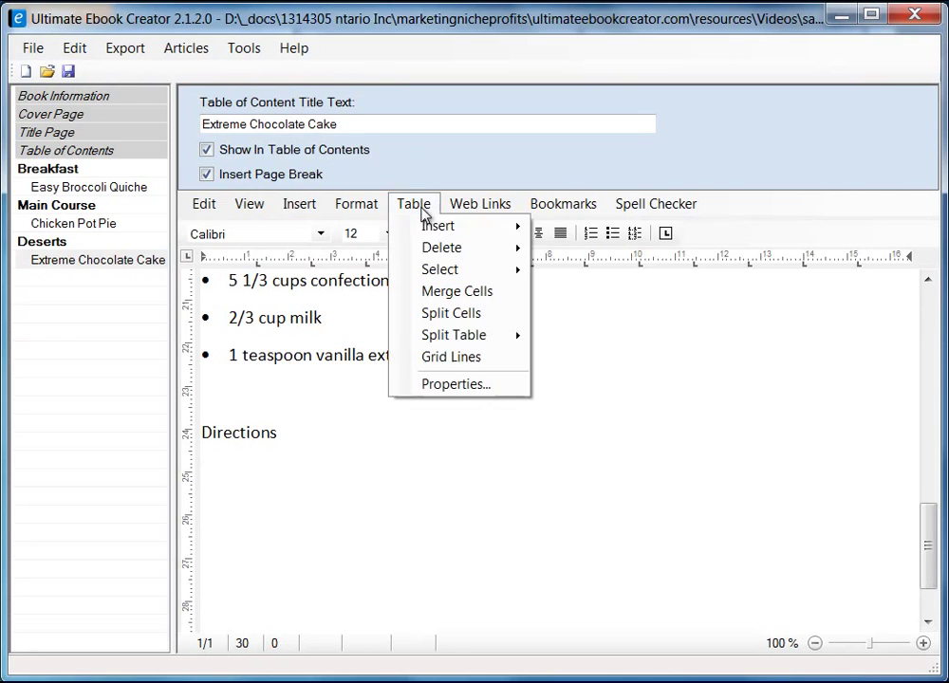
{"action": "mouse_move", "coordinate": [442, 232]}
{"action": "left_click", "coordinate": [585, 229]}
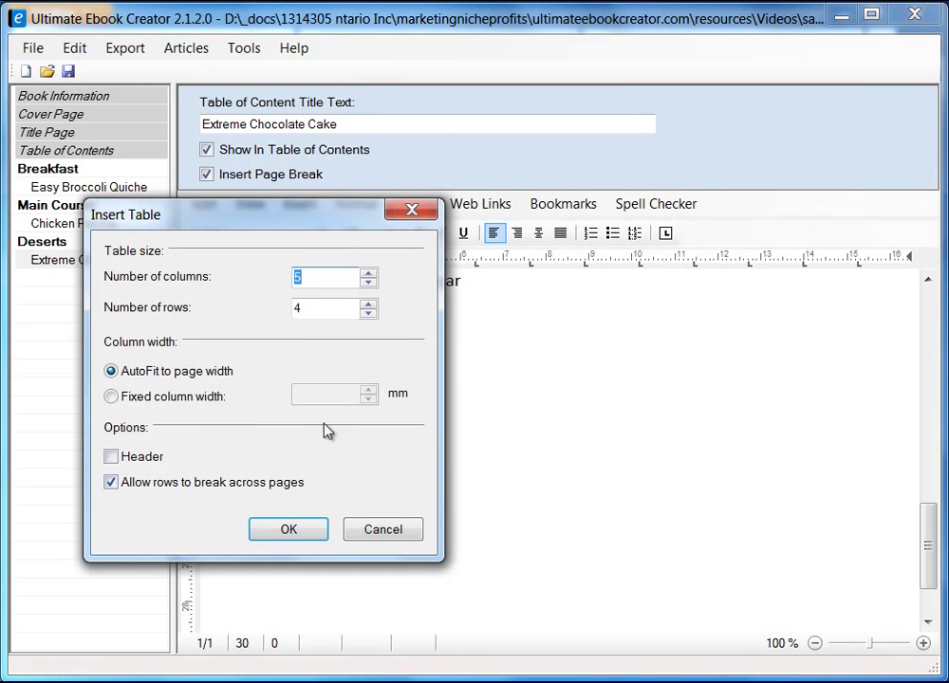
{"action": "type", "text": "2"}
{"action": "key", "text": "Tab"}
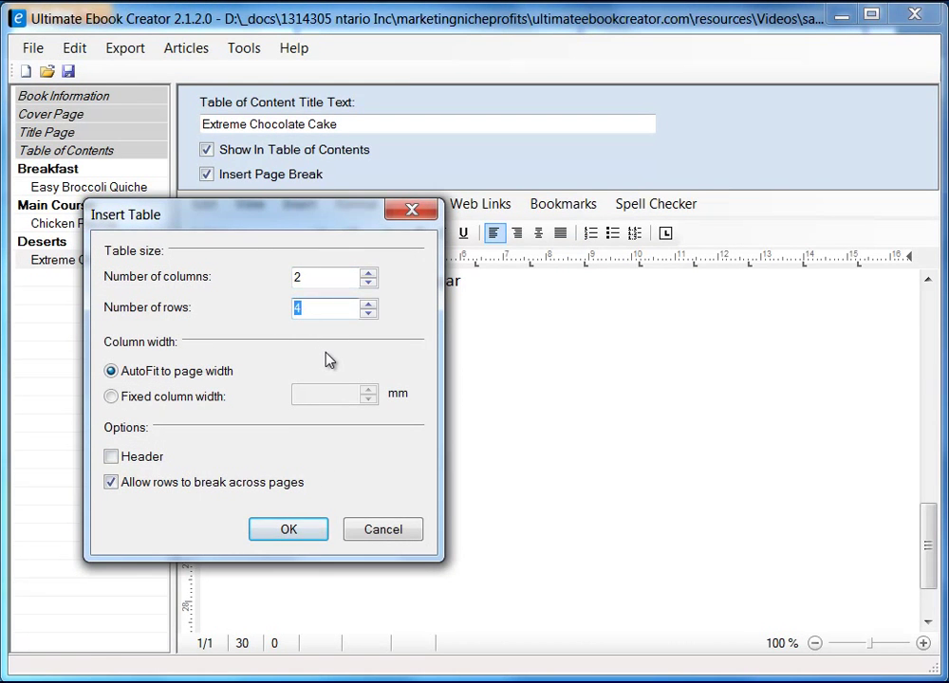
{"action": "type", "text": "1"}
{"action": "left_click", "coordinate": [289, 530]}
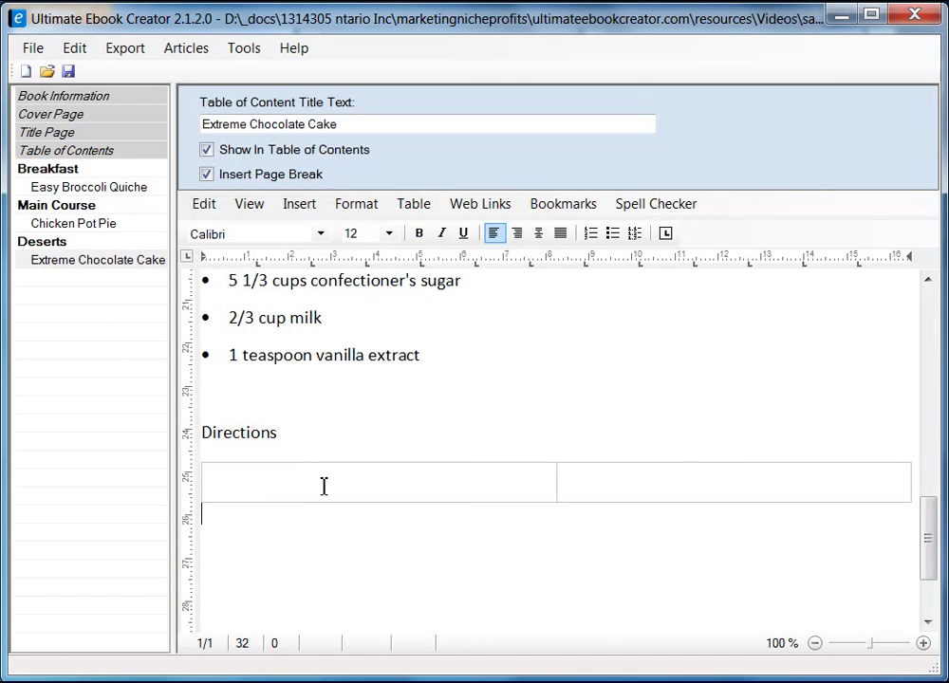
{"action": "left_click", "coordinate": [395, 484]}
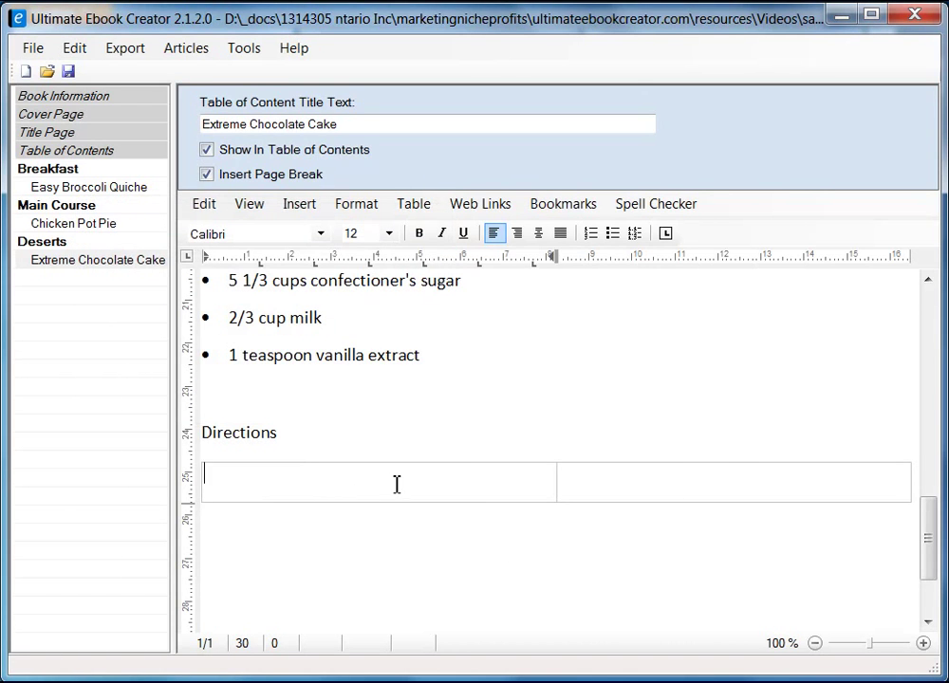
- Copy the five cake directions from the Allrecipes page and paste them into the left cell as unformatted text
{"action": "key", "text": "alt+Tab"}
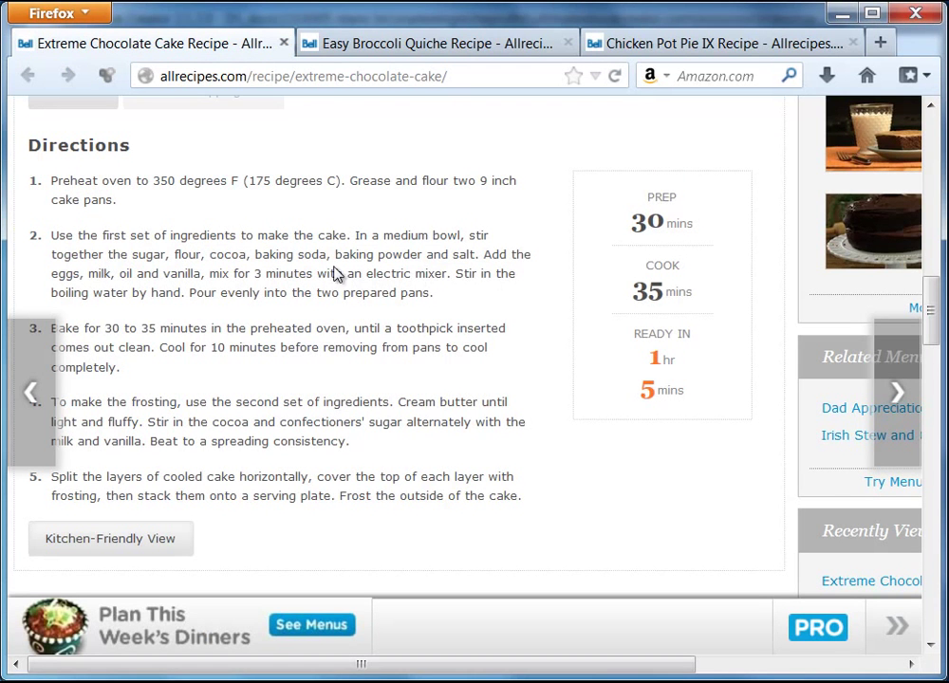
{"action": "left_click_drag", "start_coordinate": [50, 177], "coordinate": [463, 492]}
{"action": "right_click", "coordinate": [483, 499]}
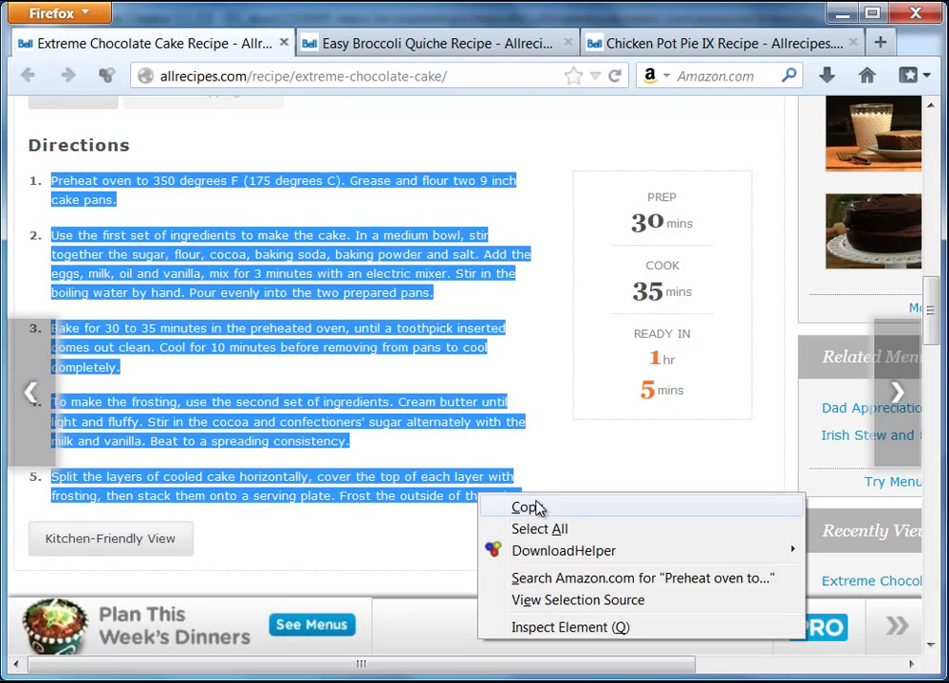
{"action": "left_click", "coordinate": [487, 510]}
{"action": "key", "text": "alt+Tab"}
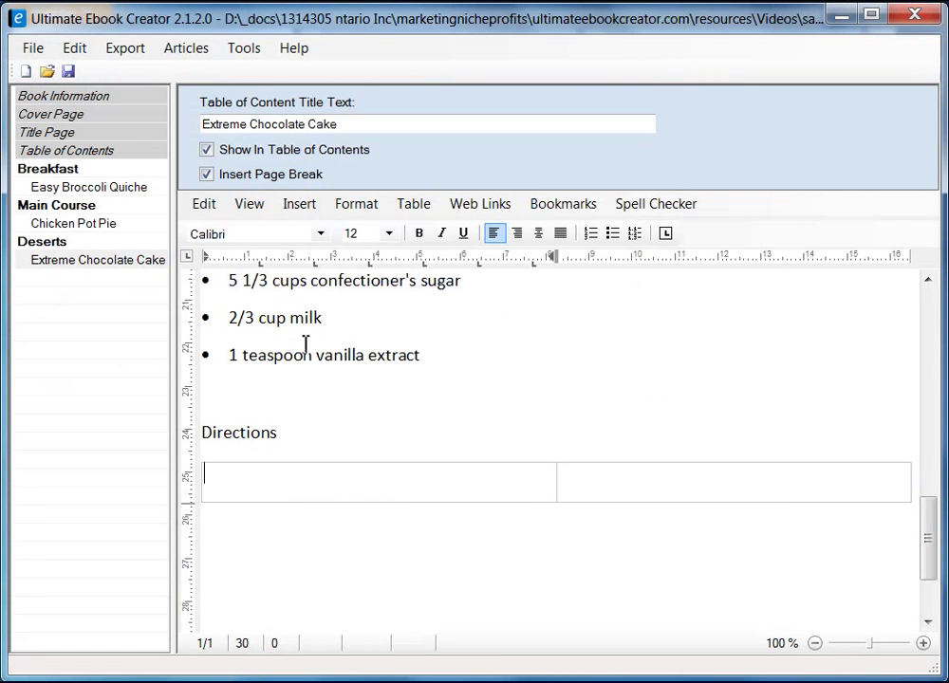
{"action": "right_click", "coordinate": [281, 487]}
{"action": "mouse_move", "coordinate": [396, 547]}
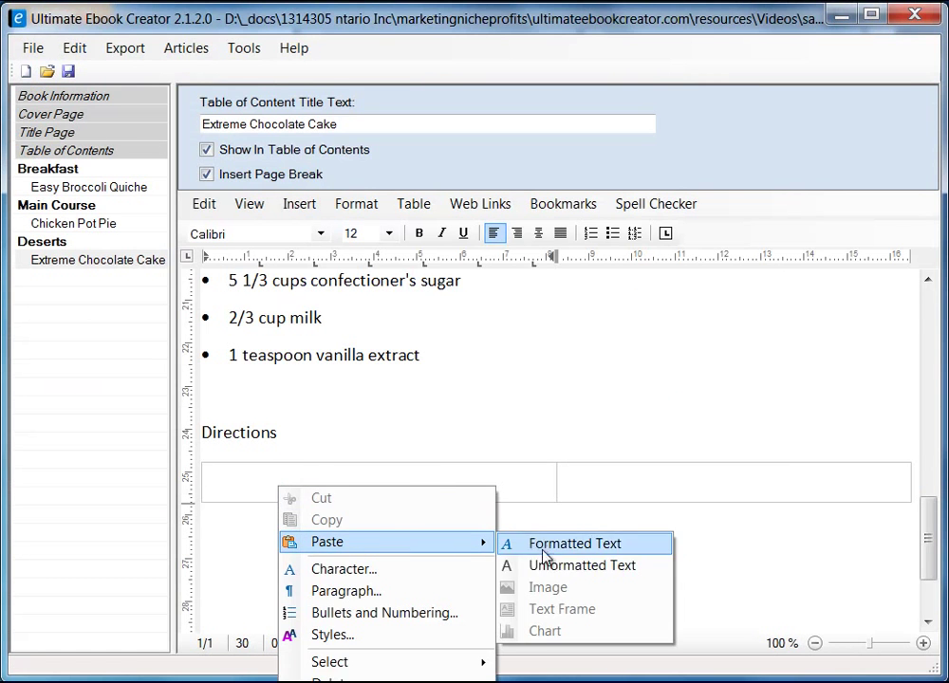
{"action": "left_click", "coordinate": [545, 567]}
- Set the pasted directions' paragraph line spacing to Single
{"action": "scroll", "coordinate": [460, 544], "scroll_direction": "up", "scroll_amount": 10}
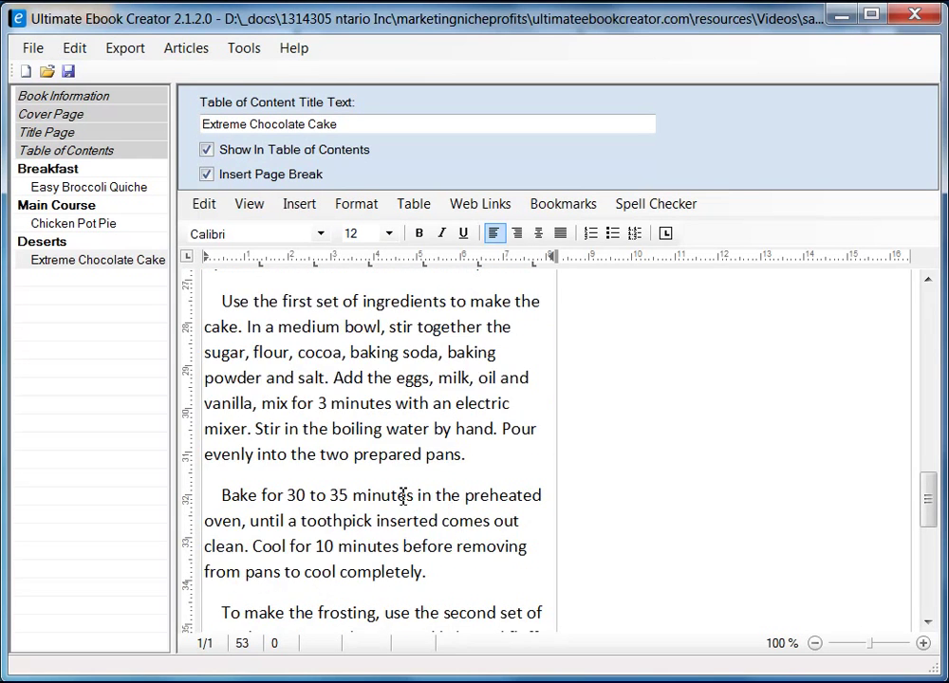
{"action": "left_click", "coordinate": [214, 472], "text": "shift"}
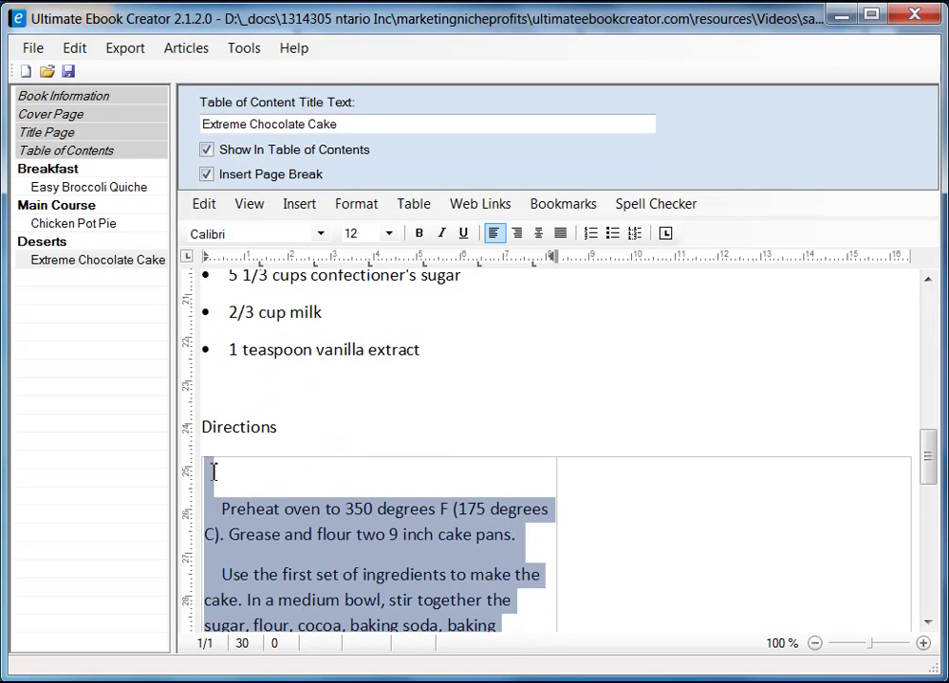
{"action": "right_click", "coordinate": [297, 525]}
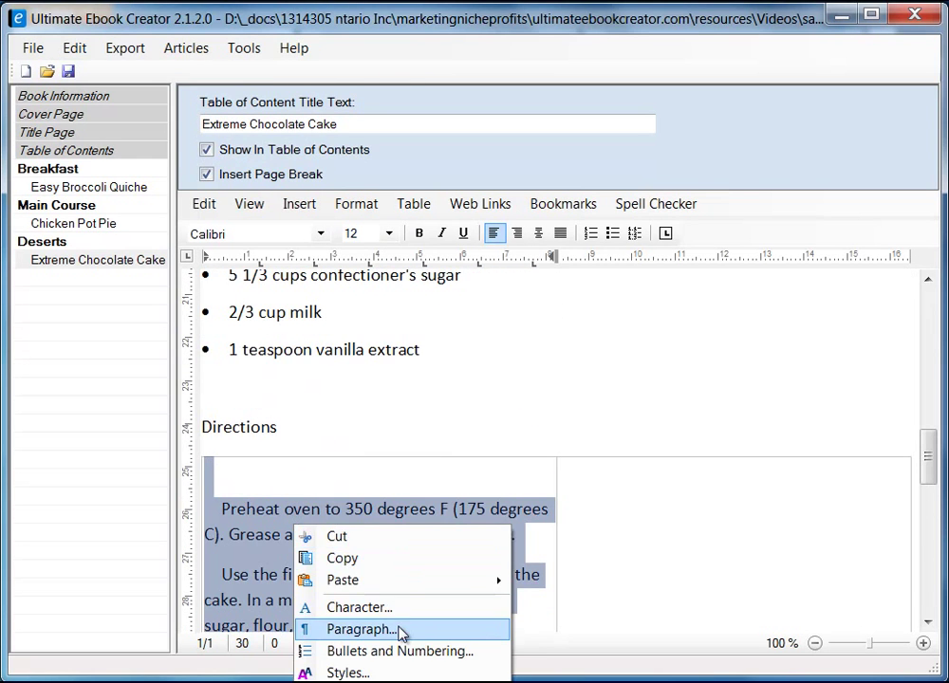
{"action": "left_click", "coordinate": [396, 629]}
{"action": "left_click", "coordinate": [200, 305]}
{"action": "left_click", "coordinate": [204, 324]}
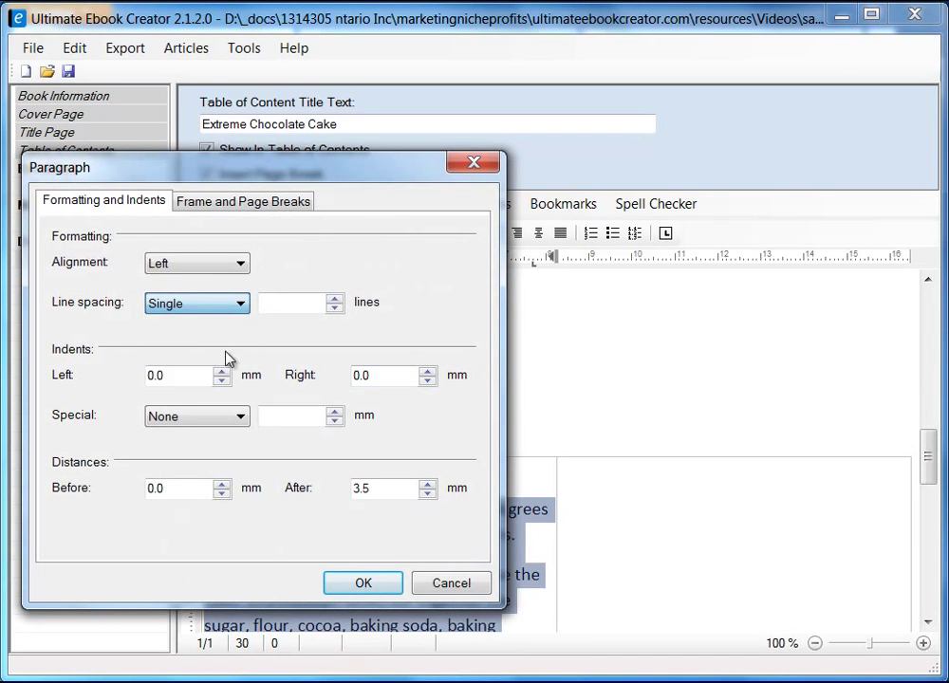
{"action": "left_click", "coordinate": [365, 585]}
{"action": "left_click", "coordinate": [444, 566]}
- Remove the leading indents before the second, baking, frosting and 'Split the layers' steps
{"action": "scroll", "coordinate": [399, 531], "scroll_direction": "down", "scroll_amount": 3}
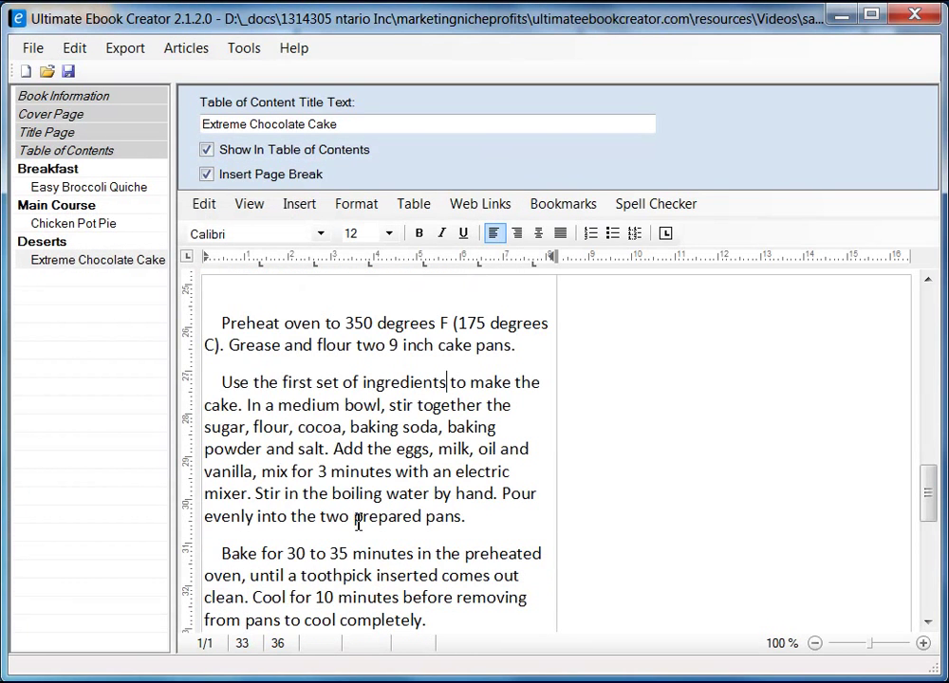
{"action": "left_click", "coordinate": [230, 382]}
{"action": "key", "text": "BackSpace"}
{"action": "key", "text": "BackSpace"}
{"action": "key", "text": "BackSpace"}
{"action": "key", "text": "BackSpace"}
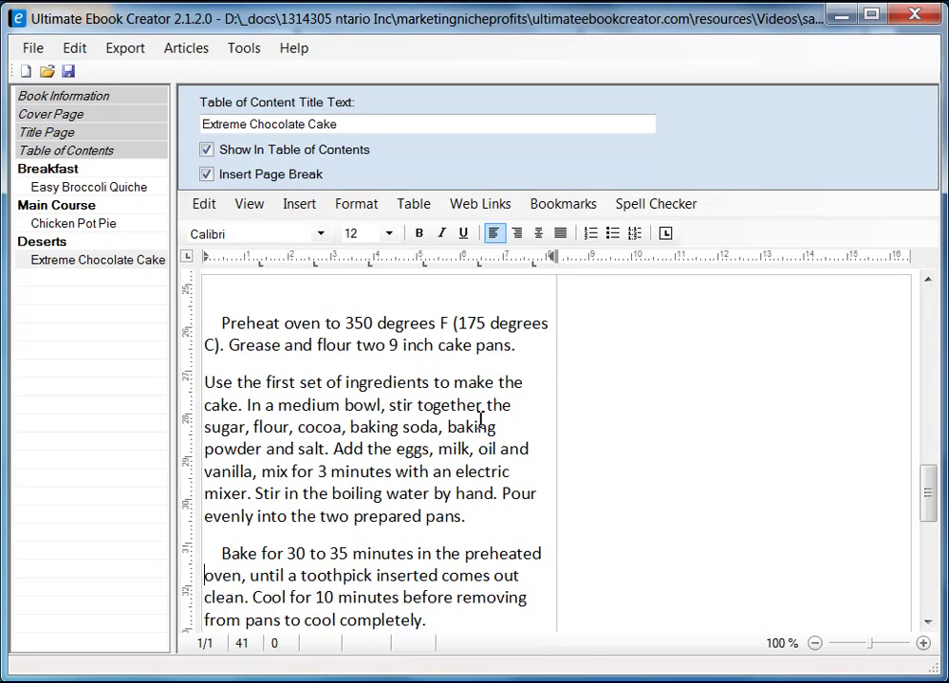
{"action": "key", "text": "Delete"}
{"action": "key", "text": "Delete"}
{"action": "key", "text": "Delete"}
{"action": "key", "text": "Delete"}
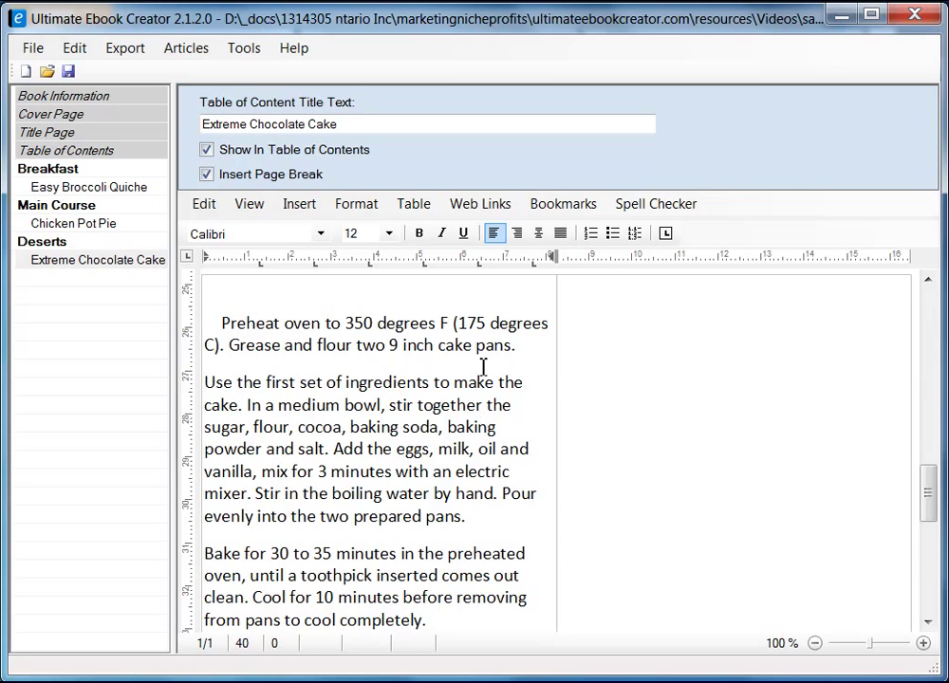
{"action": "scroll", "coordinate": [480, 341], "scroll_direction": "down", "scroll_amount": 3}
{"action": "scroll", "coordinate": [479, 313], "scroll_direction": "down", "scroll_amount": 2}
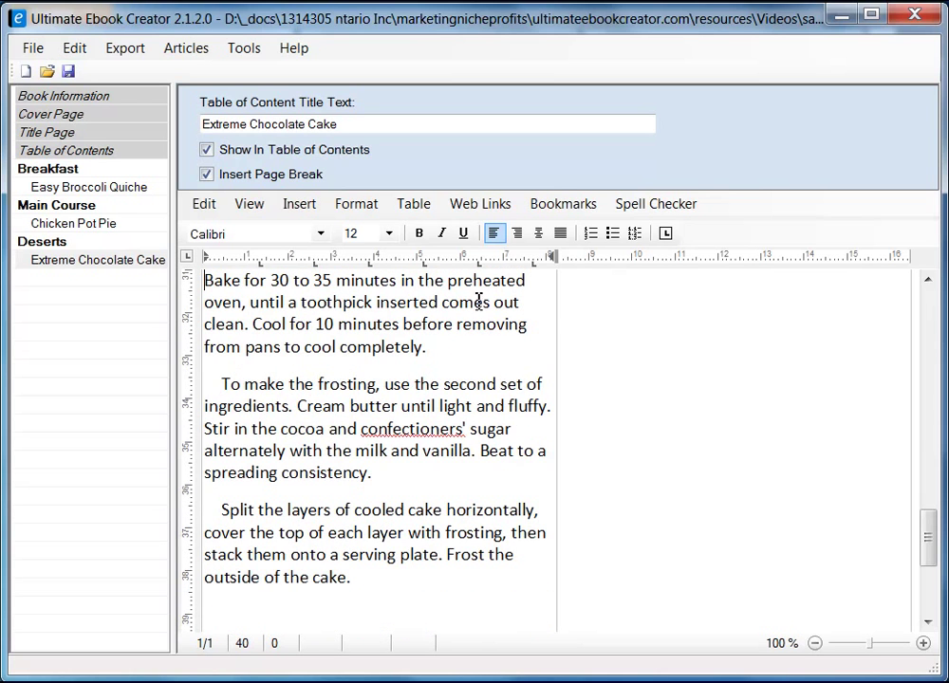
{"action": "left_click", "coordinate": [224, 384]}
{"action": "key", "text": "BackSpace"}
{"action": "key", "text": "BackSpace"}
{"action": "key", "text": "BackSpace"}
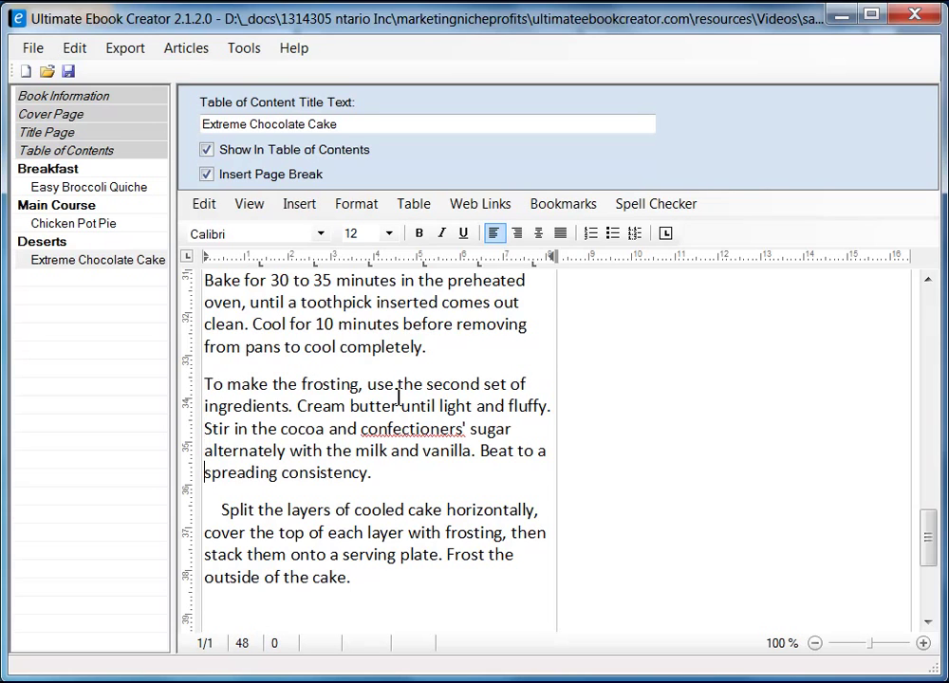
{"action": "key", "text": "Delete"}
{"action": "key", "text": "Delete"}
{"action": "key", "text": "Delete"}
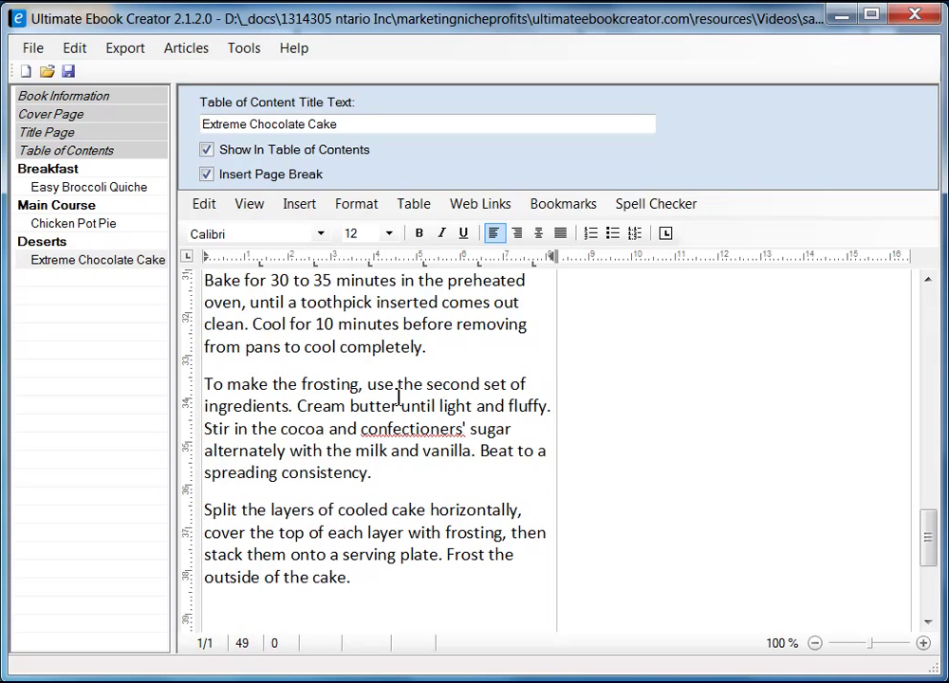
- Remove the indent before the Preheat step and select all the directions in the cell
{"action": "key", "text": "Down"}
{"action": "key", "text": "Down"}
{"action": "key", "text": "Down"}
{"action": "key", "text": "Down"}
{"action": "key", "text": "Up"}
{"action": "key", "text": "Up"}
{"action": "key", "text": "Up"}
{"action": "key", "text": "Up"}
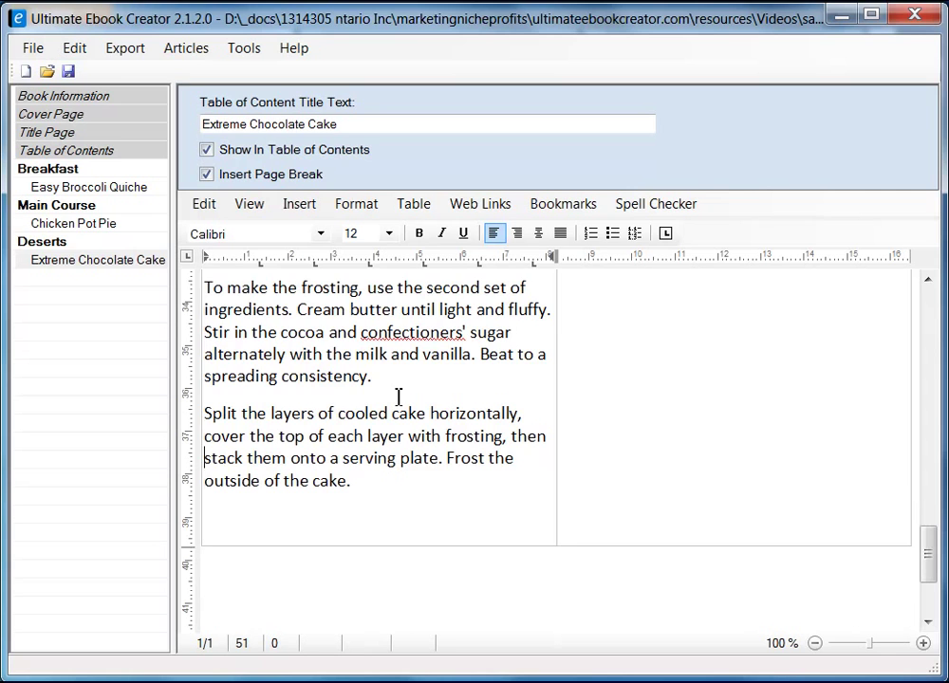
{"action": "scroll", "coordinate": [394, 383], "scroll_direction": "up", "scroll_amount": 6}
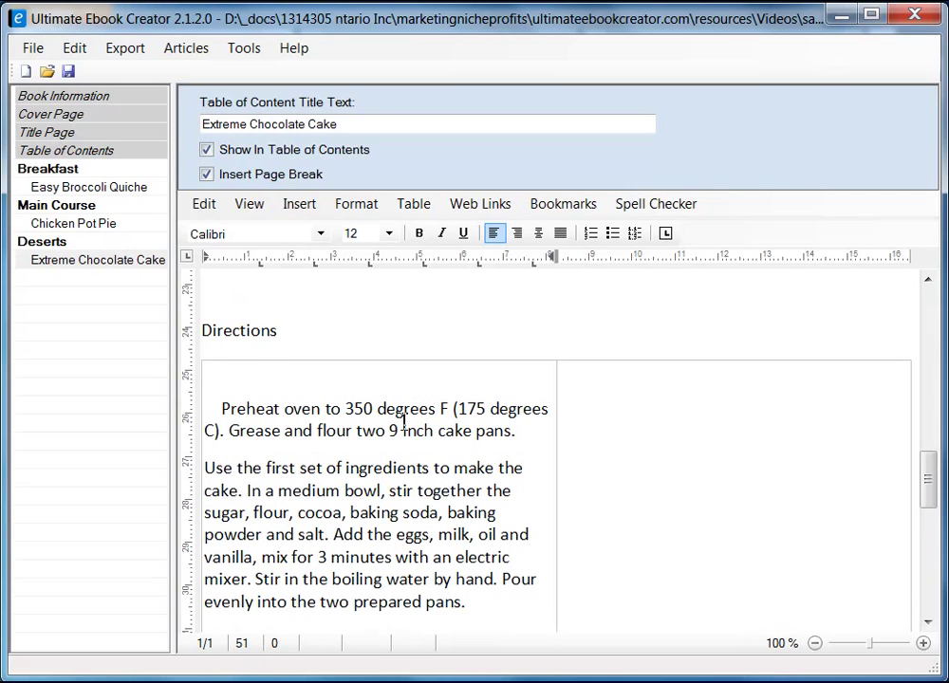
{"action": "key", "text": "BackSpace"}
{"action": "key", "text": "BackSpace"}
{"action": "key", "text": "BackSpace"}
{"action": "key", "text": "BackSpace"}
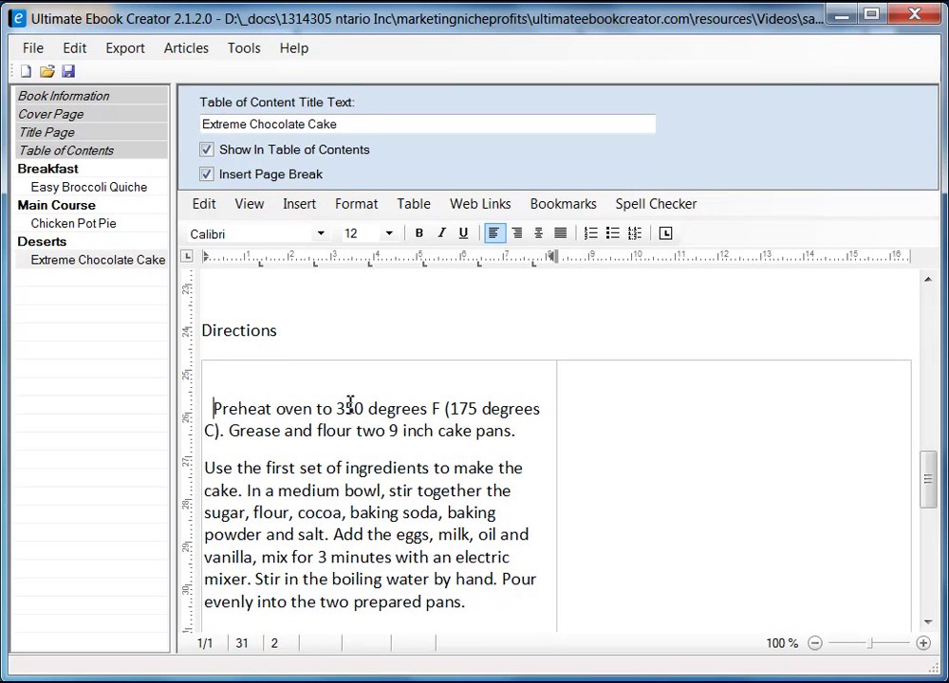
{"action": "scroll", "coordinate": [433, 533], "scroll_direction": "down", "scroll_amount": 3}
{"action": "scroll", "coordinate": [446, 551], "scroll_direction": "down", "scroll_amount": 5}
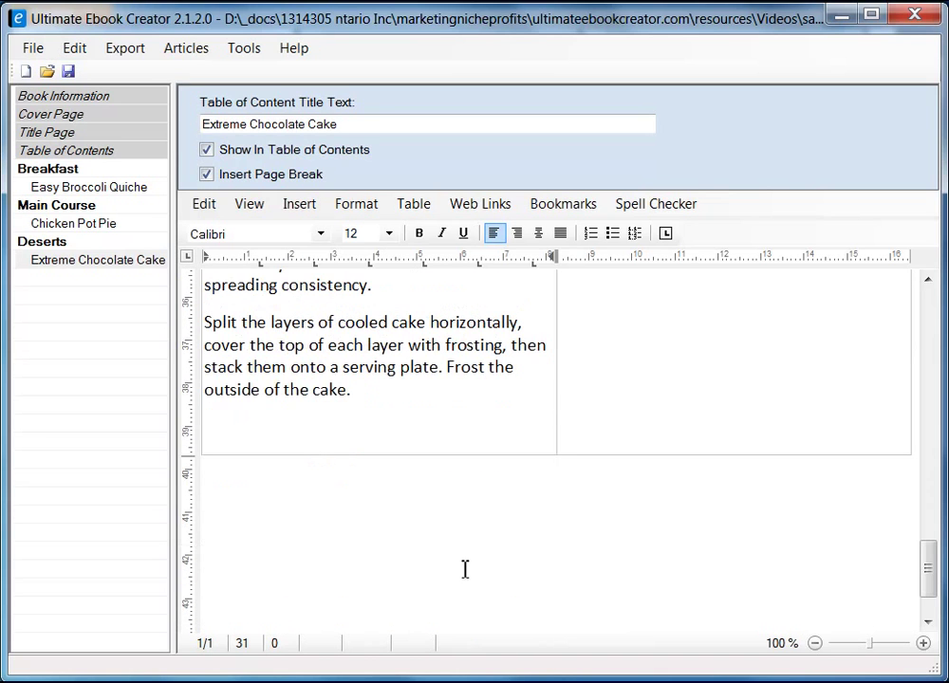
{"action": "left_click", "coordinate": [397, 404], "text": "shift"}
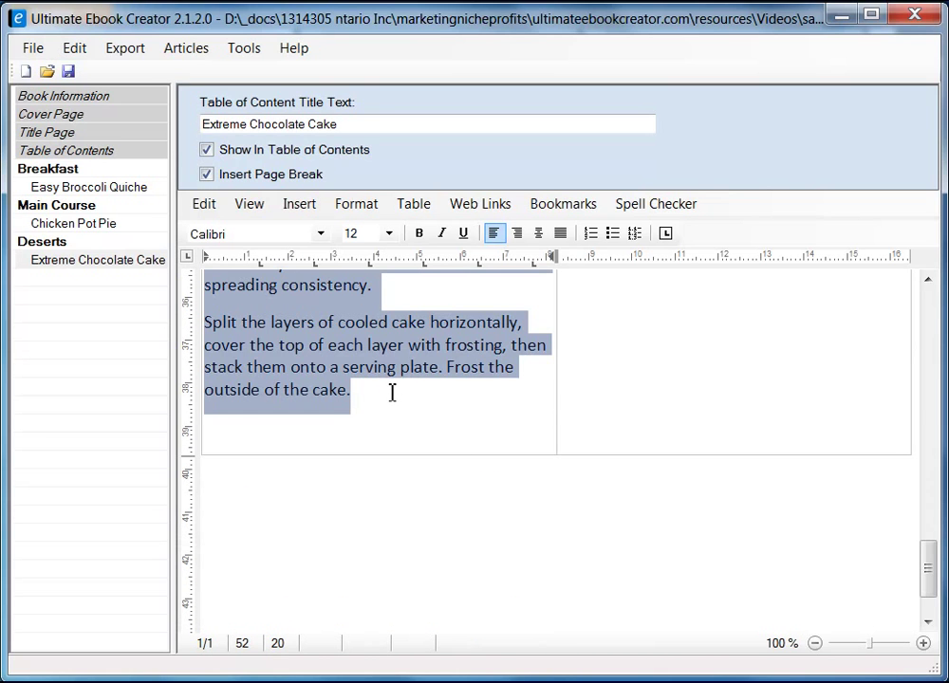
- Set the directions to 10-point text and drag the column border right to widen the directions column
{"action": "left_click", "coordinate": [388, 233]}
{"action": "left_click", "coordinate": [379, 324]}
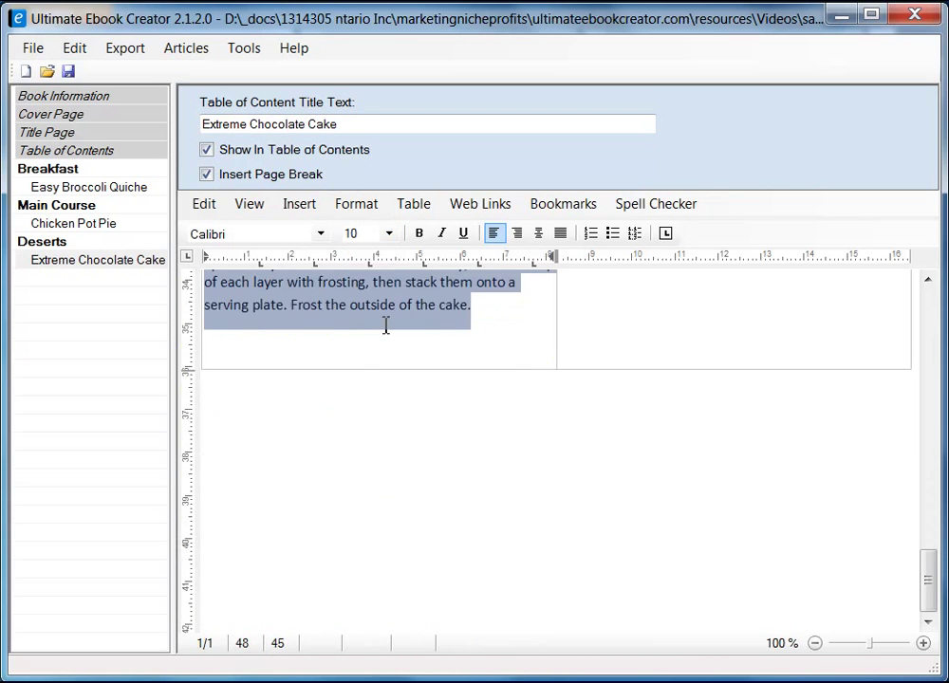
{"action": "scroll", "coordinate": [576, 472], "scroll_direction": "up", "scroll_amount": 5}
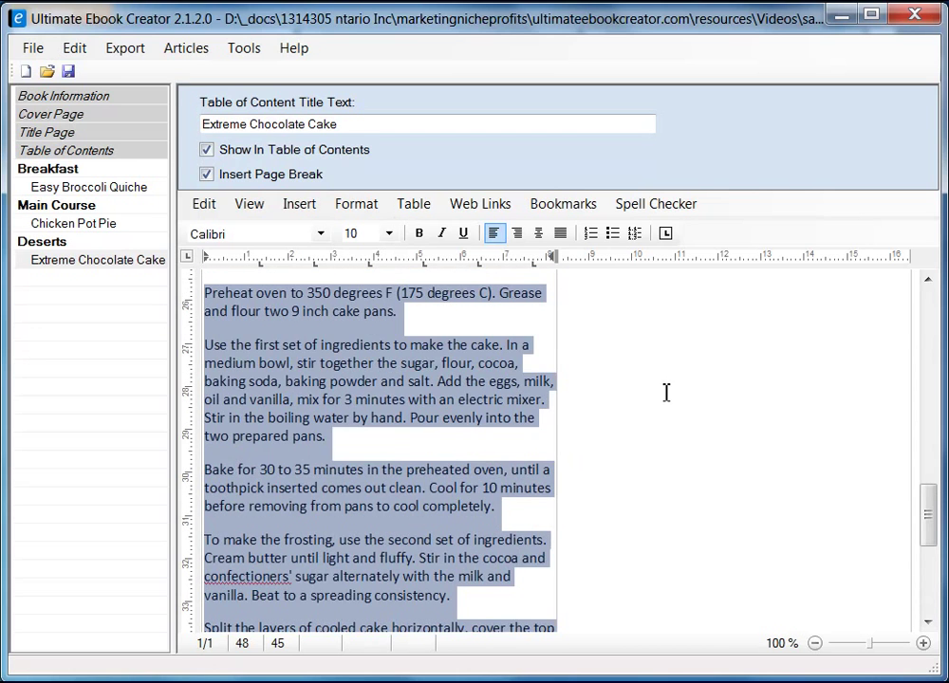
{"action": "scroll", "coordinate": [667, 394], "scroll_direction": "up", "scroll_amount": 2}
{"action": "left_click_drag", "start_coordinate": [559, 409], "coordinate": [765, 520]}
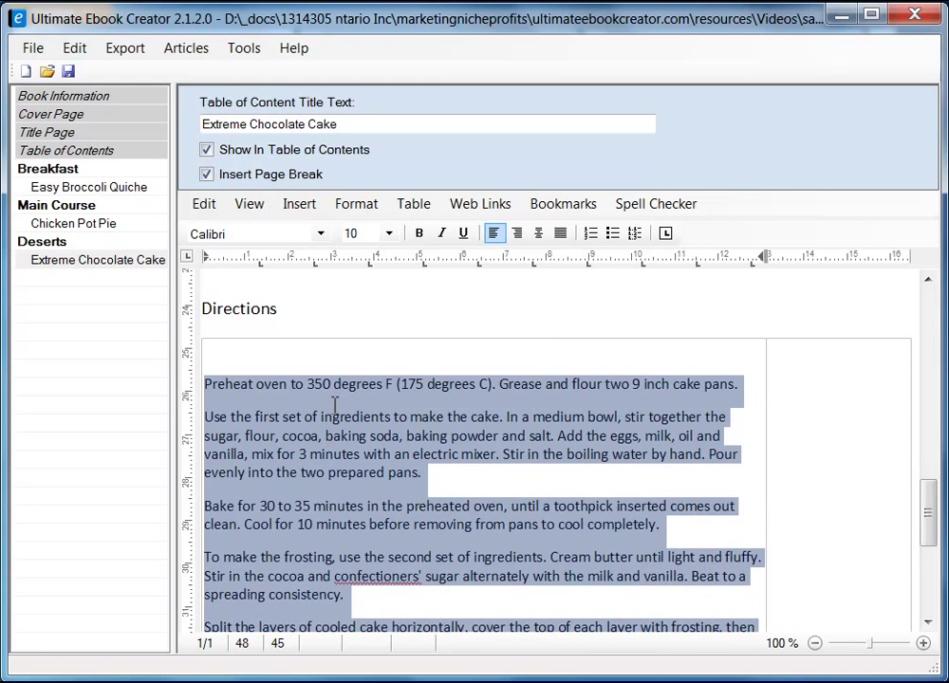
{"action": "left_click", "coordinate": [820, 394]}
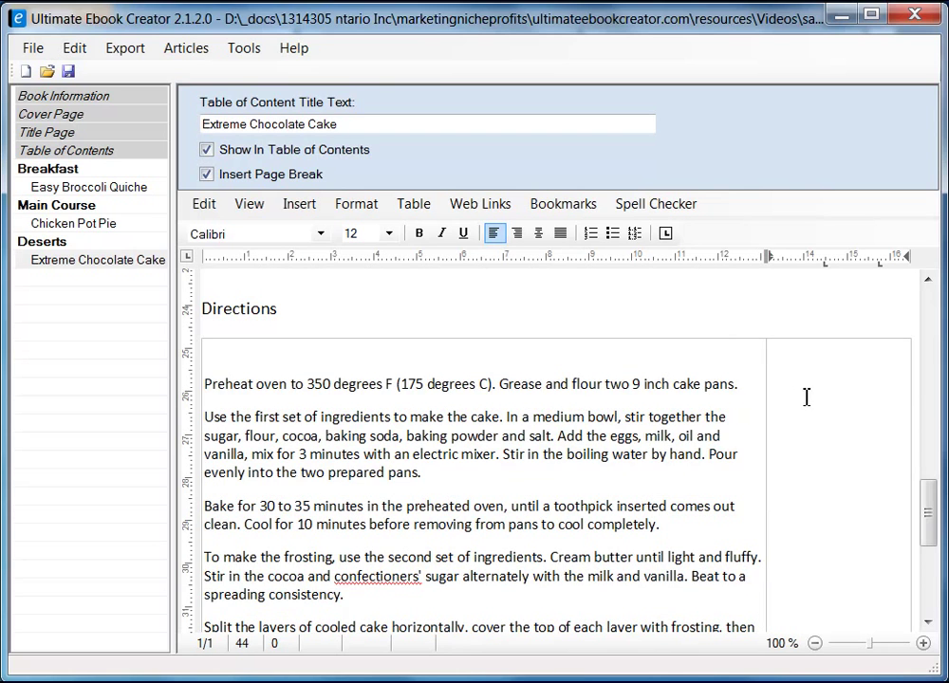
- Insert a 1-column, 3-row table in the narrow right cell and place the caret in its top cell
{"action": "left_click", "coordinate": [413, 203]}
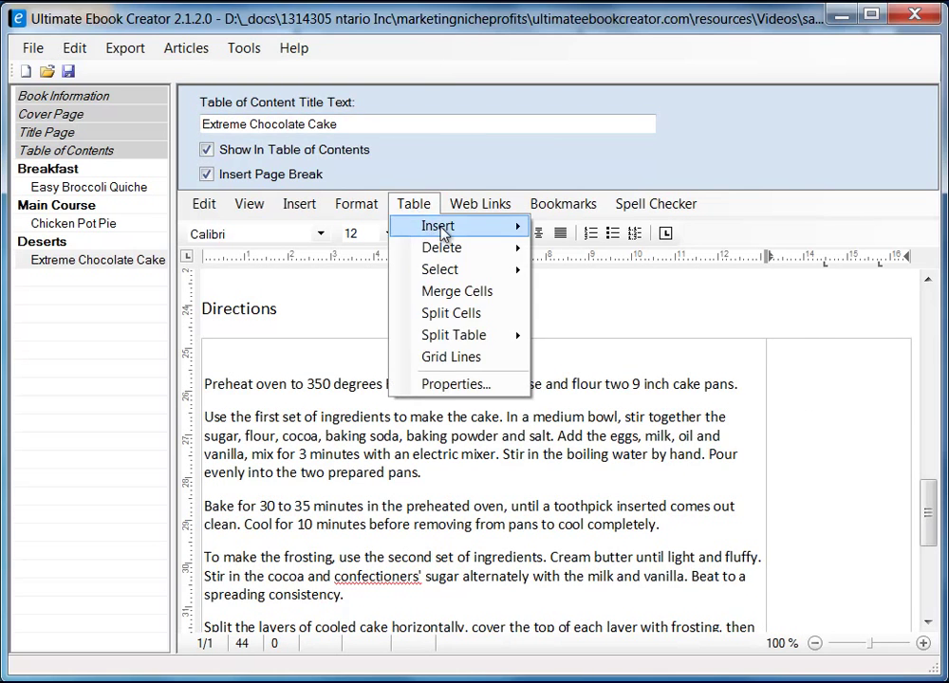
{"action": "mouse_move", "coordinate": [443, 235]}
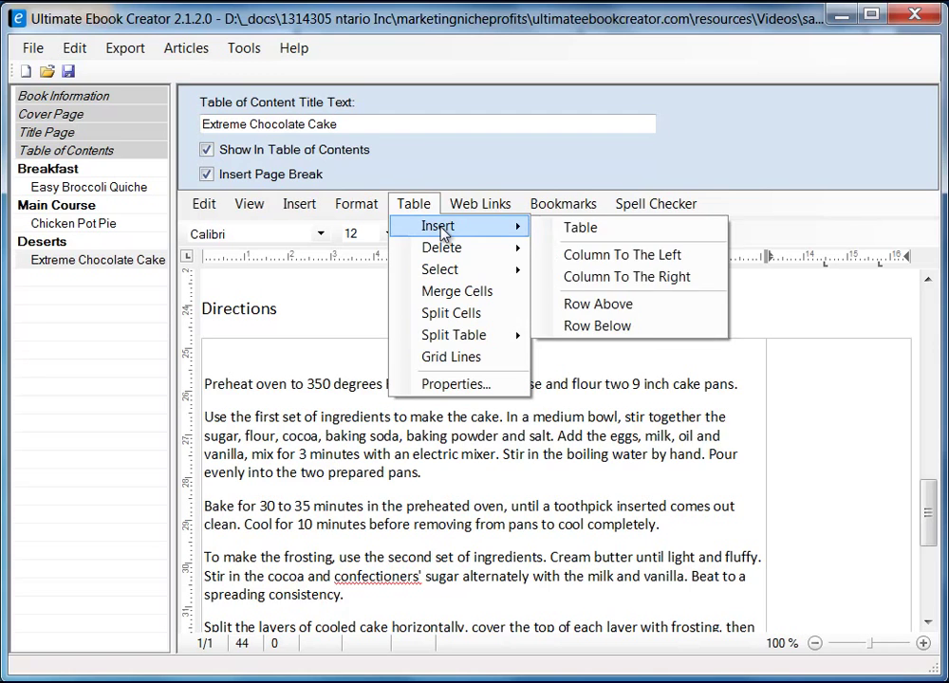
{"action": "left_click", "coordinate": [642, 229]}
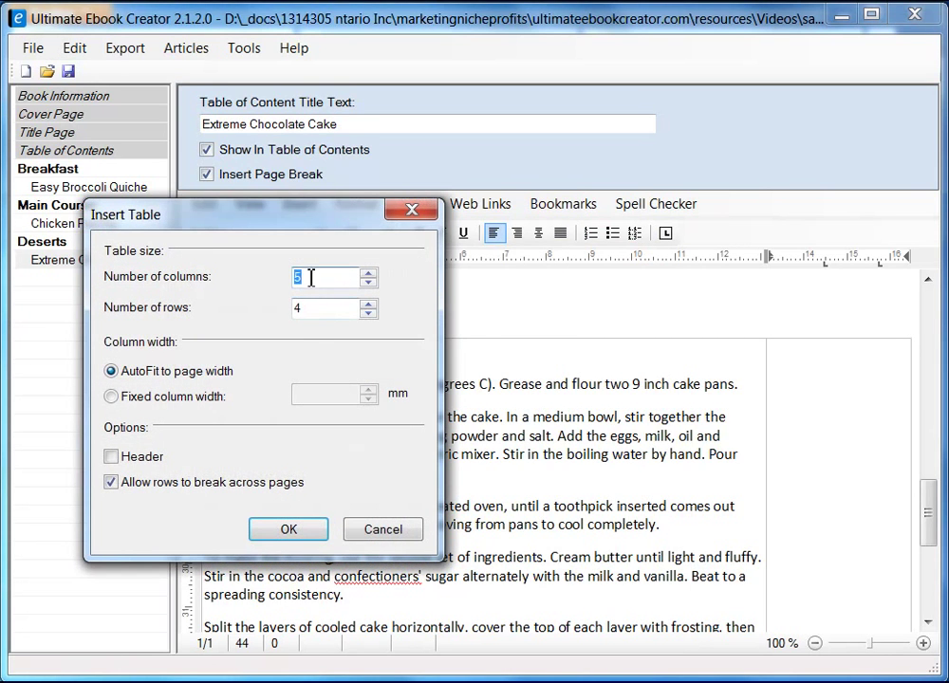
{"action": "left_click", "coordinate": [304, 276]}
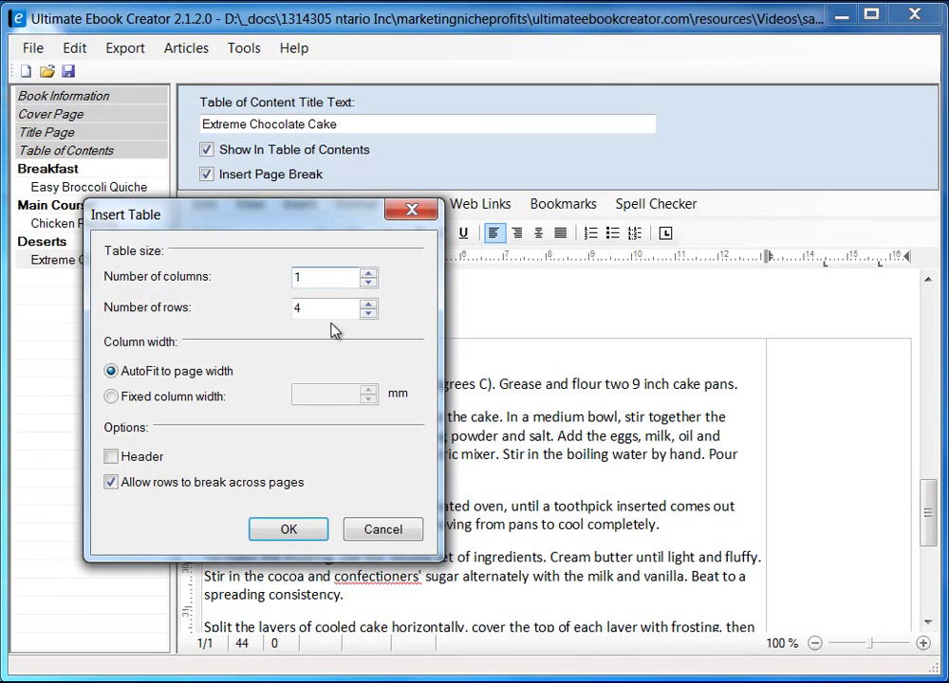
{"action": "key", "text": "Tab"}
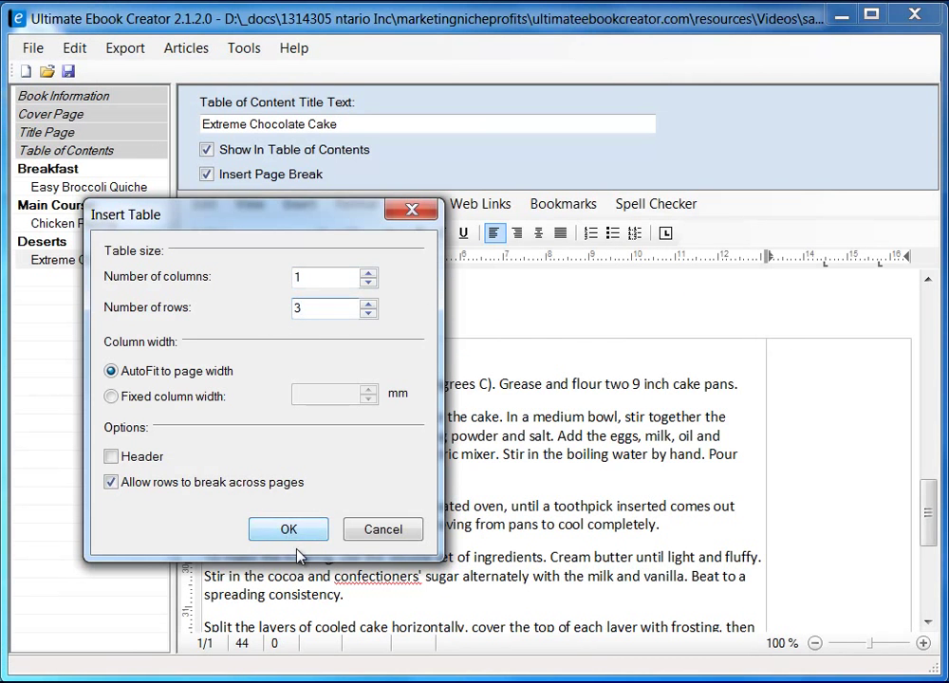
{"action": "left_click", "coordinate": [292, 533]}
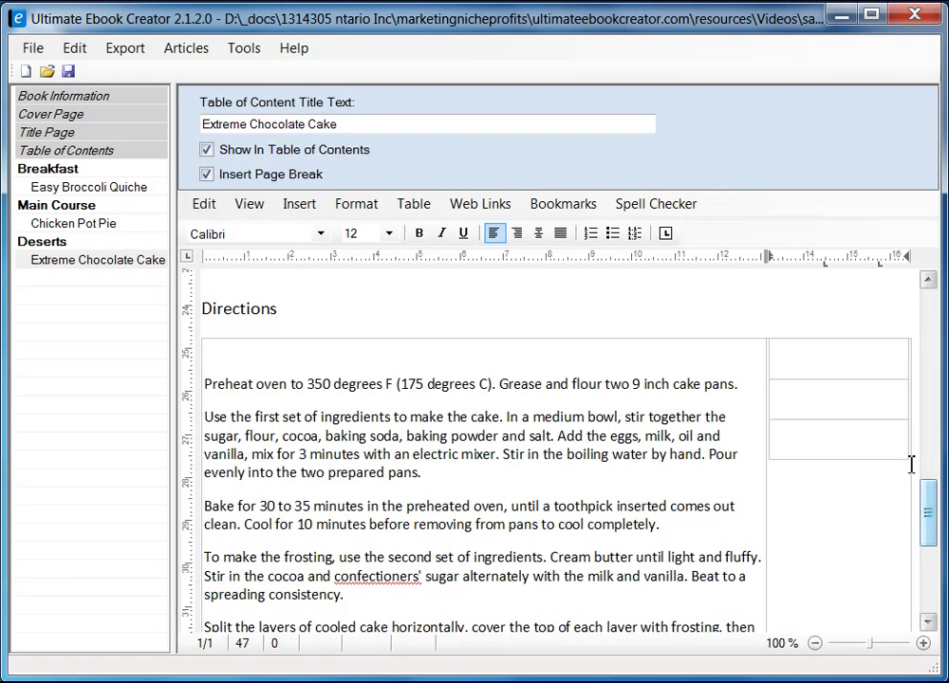
{"action": "left_click", "coordinate": [816, 360]}
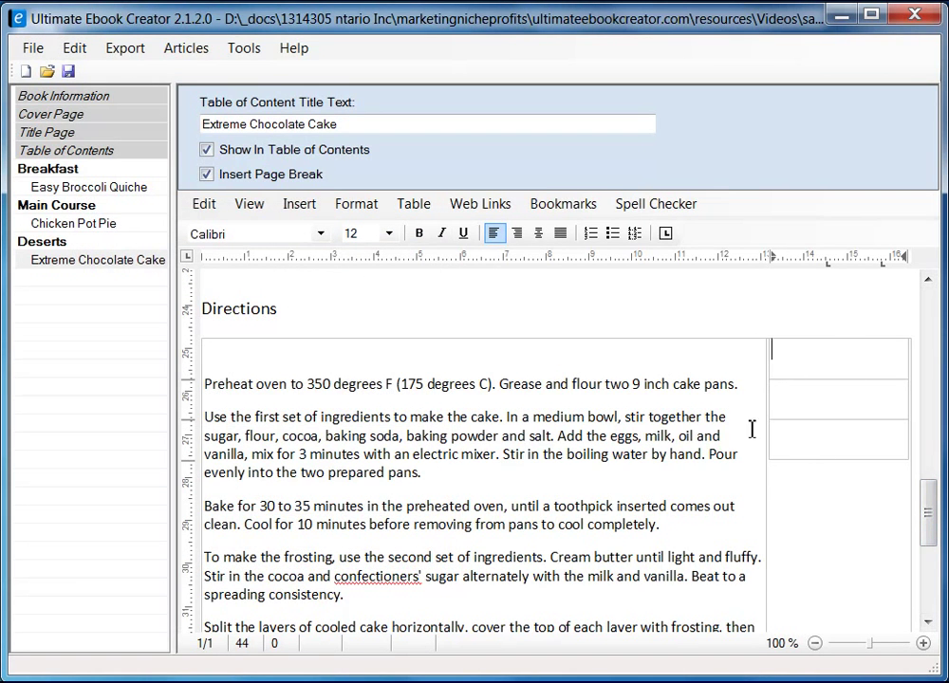
- Paste 'PREP' from the recipe as plain text into the top cell and start a new line
{"action": "key", "text": "alt+Tab"}
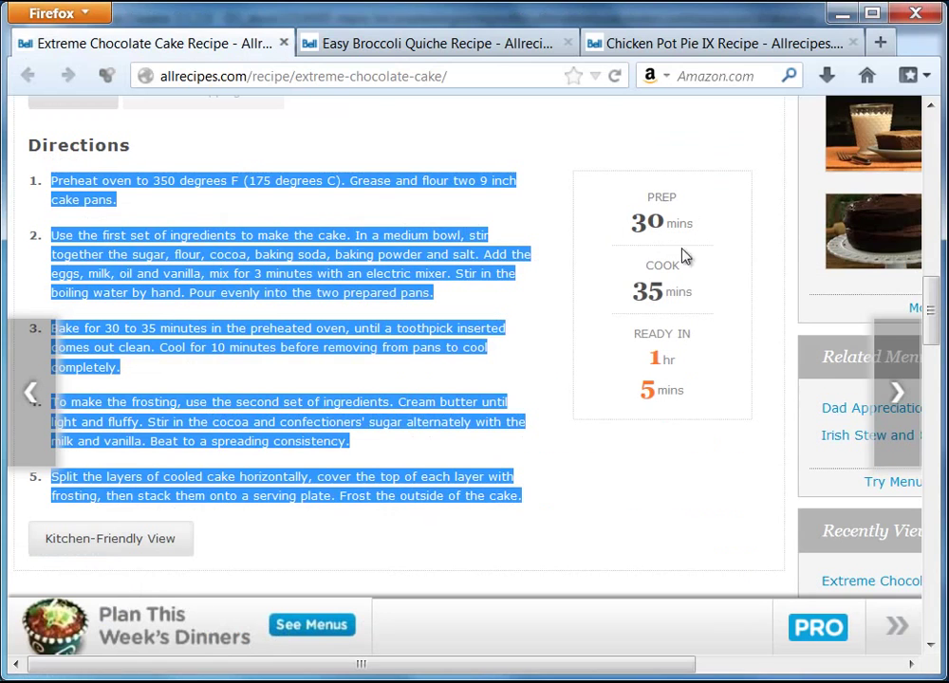
{"action": "left_click", "coordinate": [697, 206]}
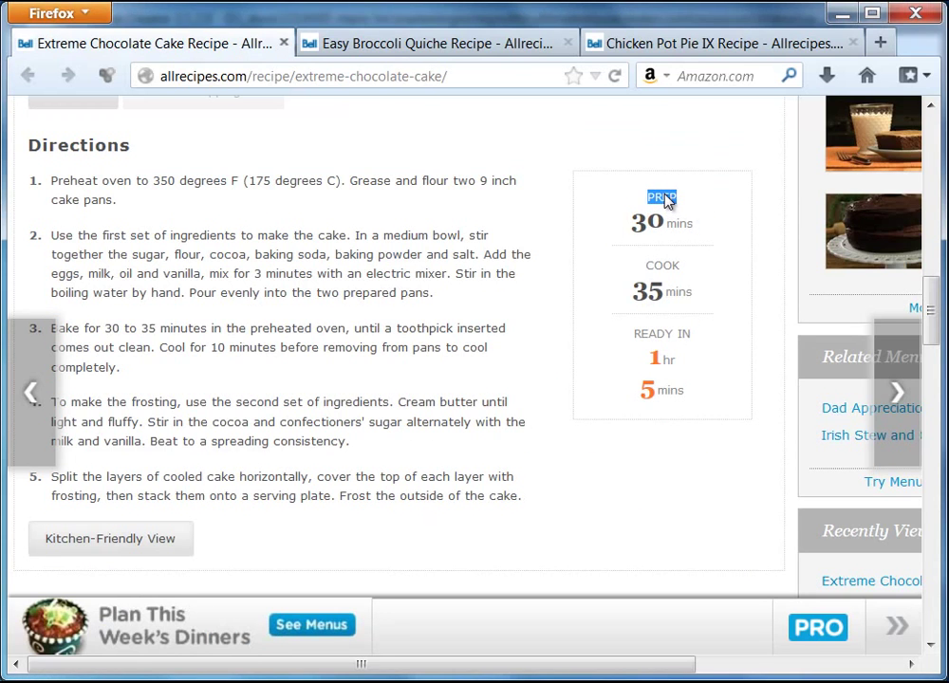
{"action": "right_click", "coordinate": [666, 201]}
{"action": "left_click", "coordinate": [710, 211]}
{"action": "key", "text": "alt+Tab"}
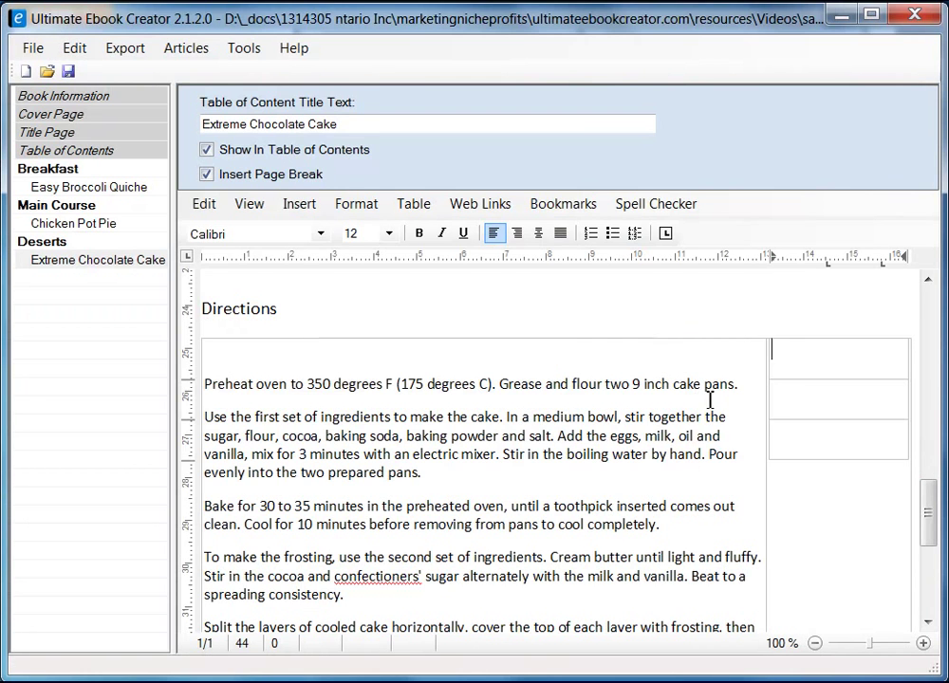
{"action": "right_click", "coordinate": [834, 357]}
{"action": "mouse_move", "coordinate": [869, 408]}
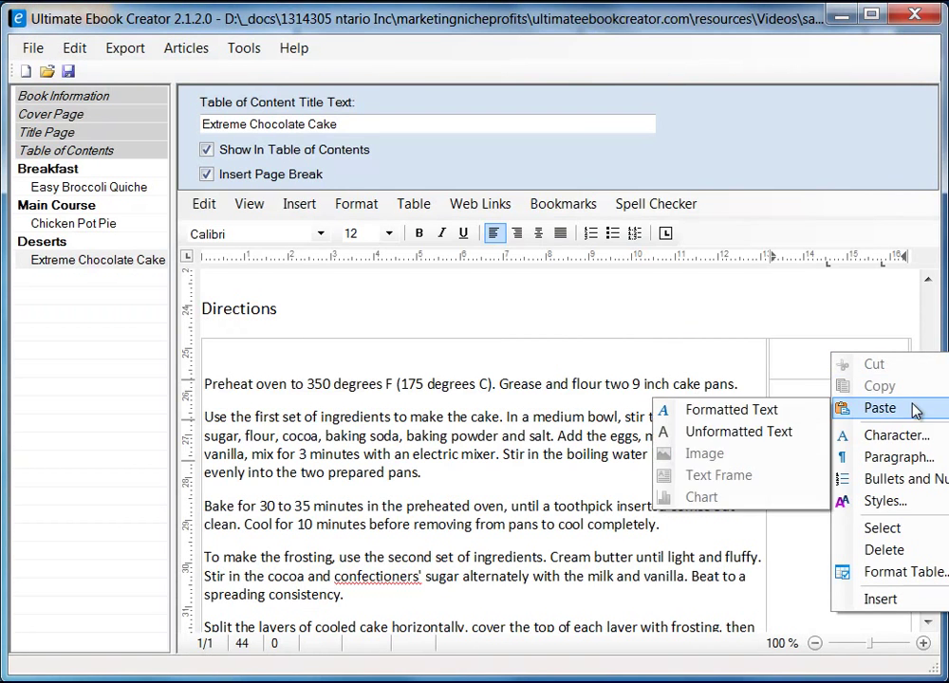
{"action": "left_click", "coordinate": [748, 432]}
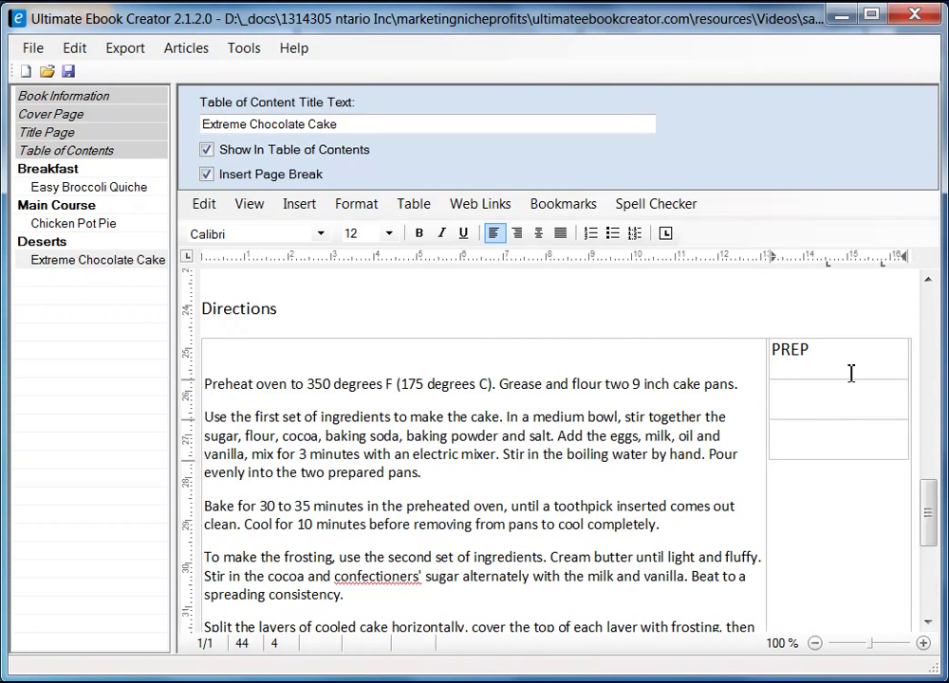
{"action": "key", "text": "Return"}
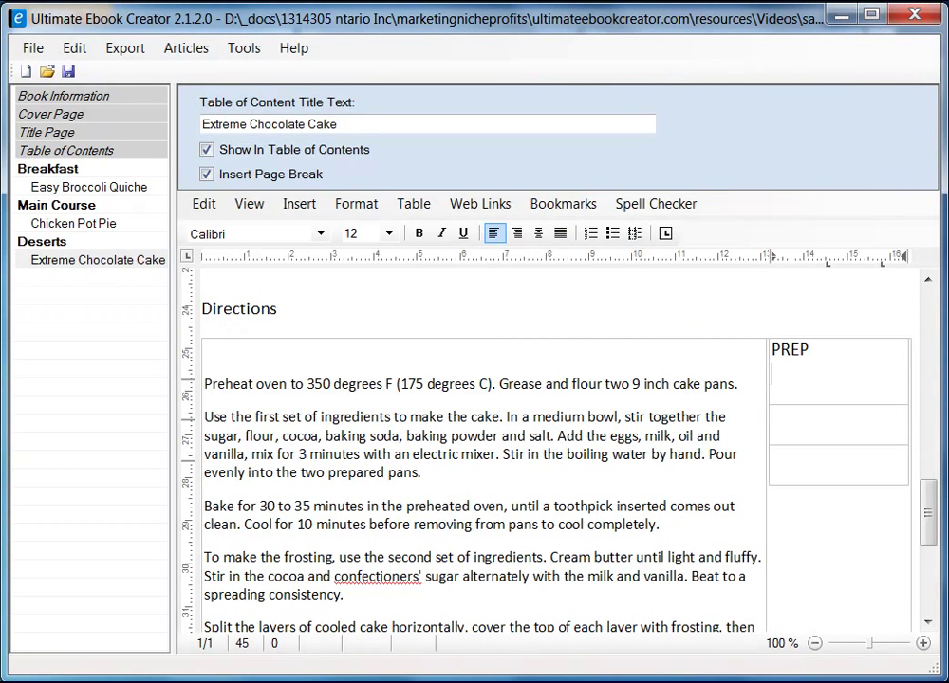
- Paste the '30 mins' prep time as plain text under PREP
{"action": "key", "text": "alt+Tab"}
{"action": "left_click_drag", "start_coordinate": [632, 220], "coordinate": [699, 229]}
{"action": "right_click", "coordinate": [670, 224]}
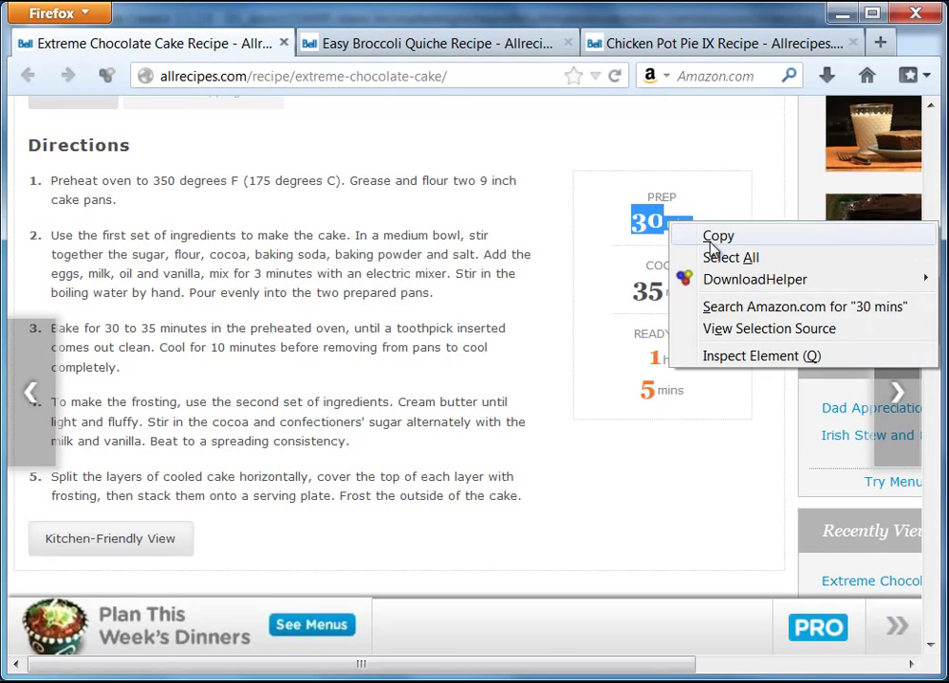
{"action": "left_click", "coordinate": [716, 237]}
{"action": "left_click", "coordinate": [841, 13]}
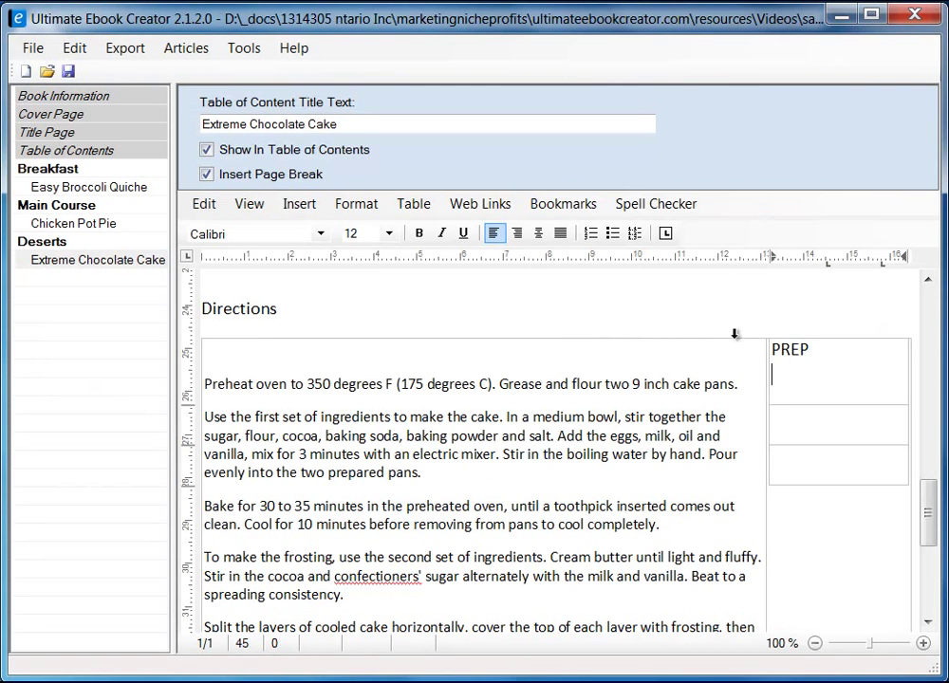
{"action": "right_click", "coordinate": [806, 372]}
{"action": "mouse_move", "coordinate": [901, 439]}
{"action": "left_click", "coordinate": [713, 450]}
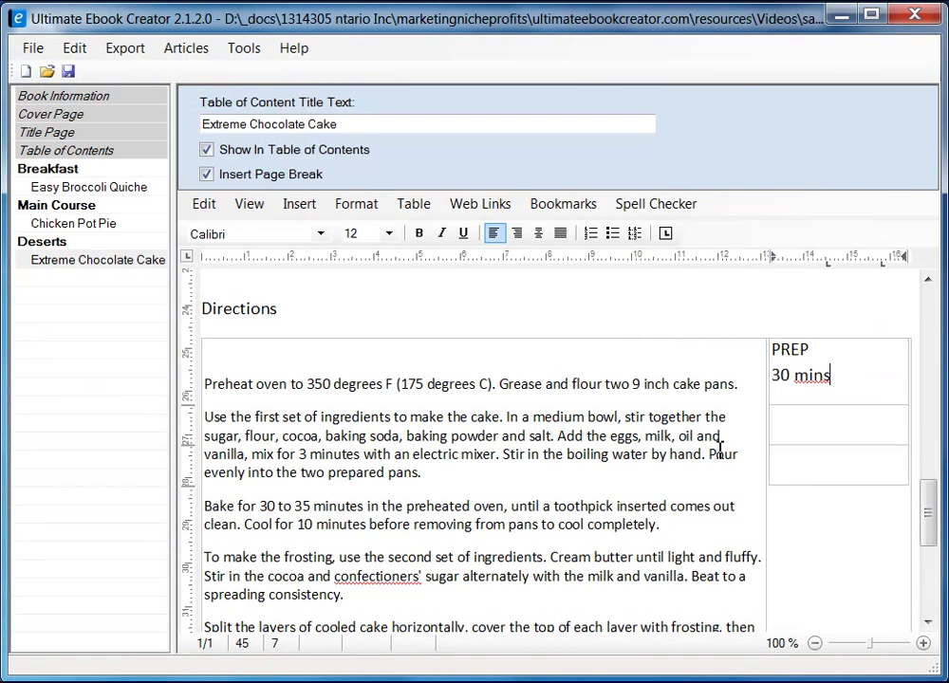
- Paste 'COOK 35 mins' from the recipe as plain text into the second cell
{"action": "left_click", "coordinate": [801, 428]}
{"action": "key", "text": "alt+Tab"}
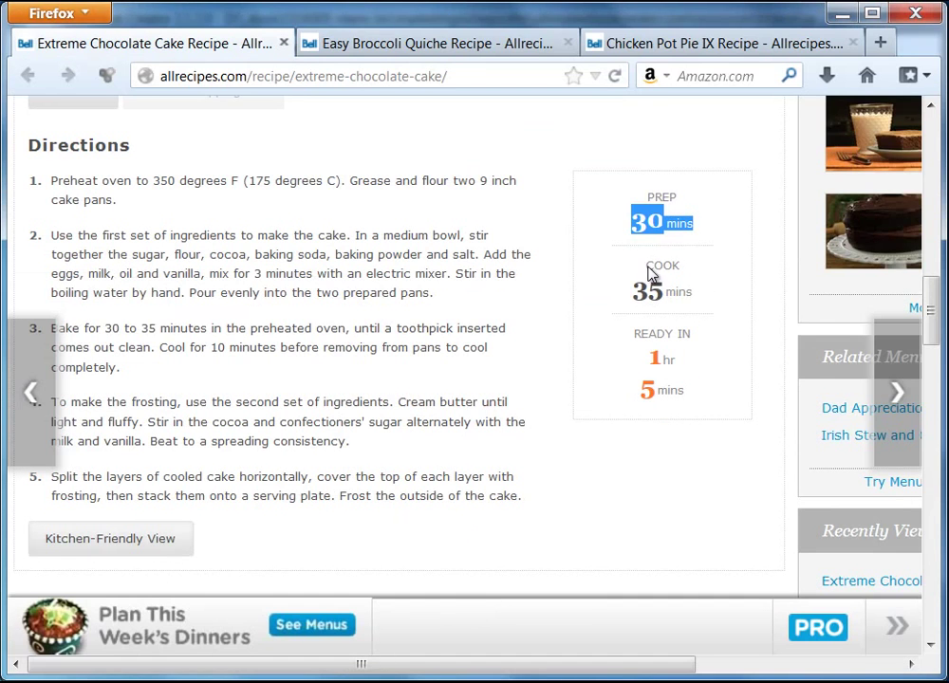
{"action": "left_click_drag", "start_coordinate": [648, 270], "coordinate": [694, 299]}
{"action": "right_click", "coordinate": [663, 298]}
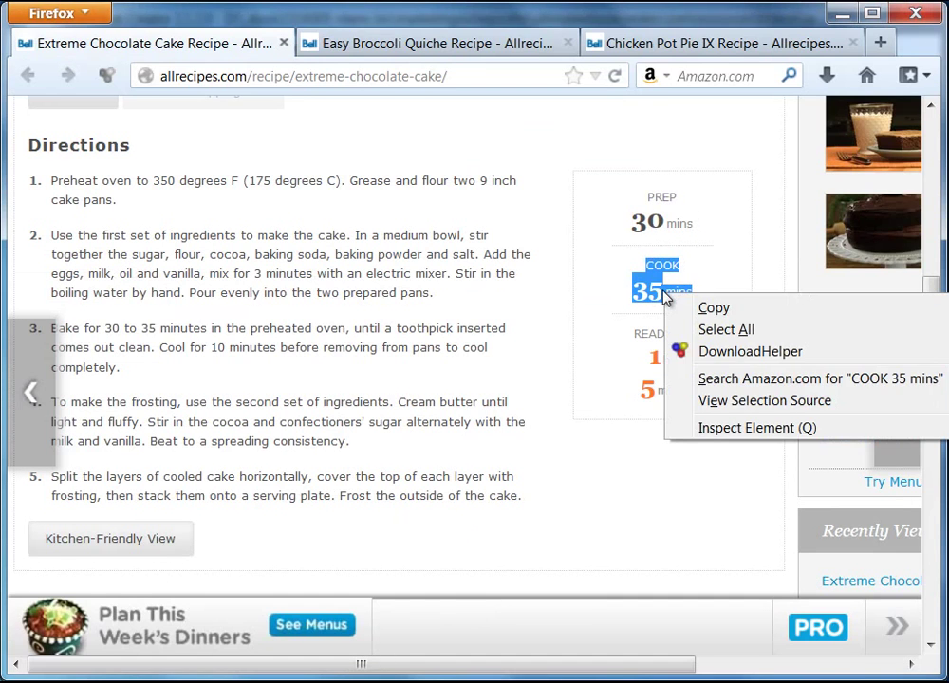
{"action": "left_click", "coordinate": [758, 311]}
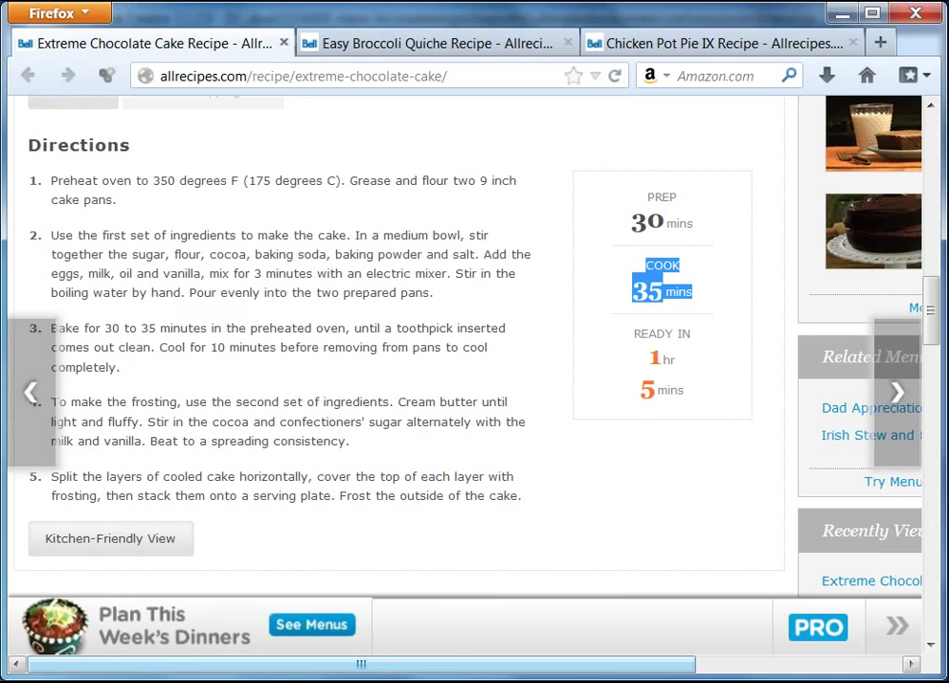
{"action": "key", "text": "alt+Tab"}
{"action": "right_click", "coordinate": [801, 418]}
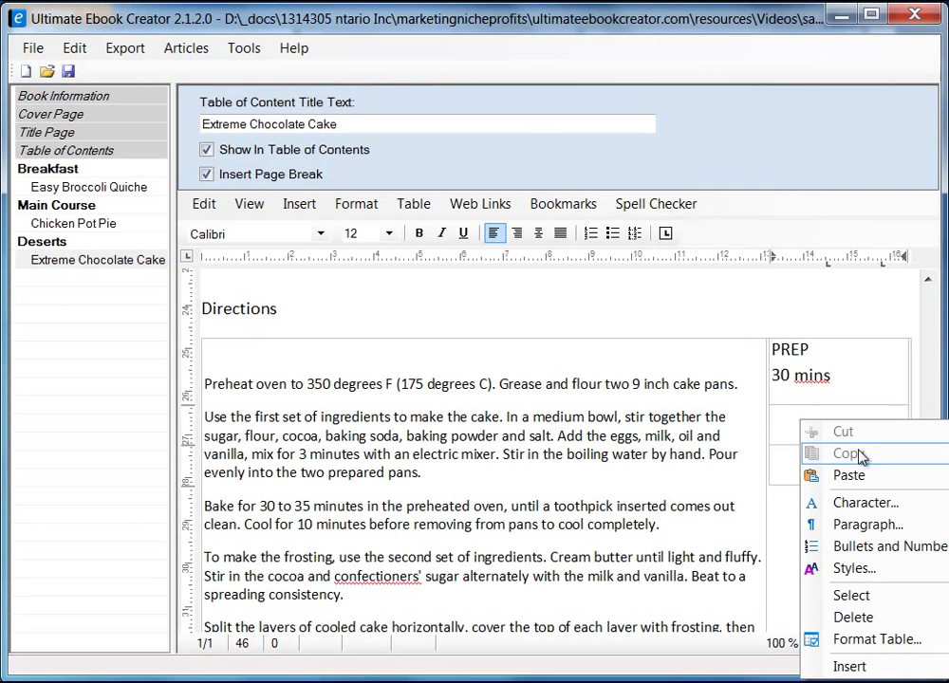
{"action": "mouse_move", "coordinate": [820, 476]}
{"action": "left_click", "coordinate": [746, 502]}
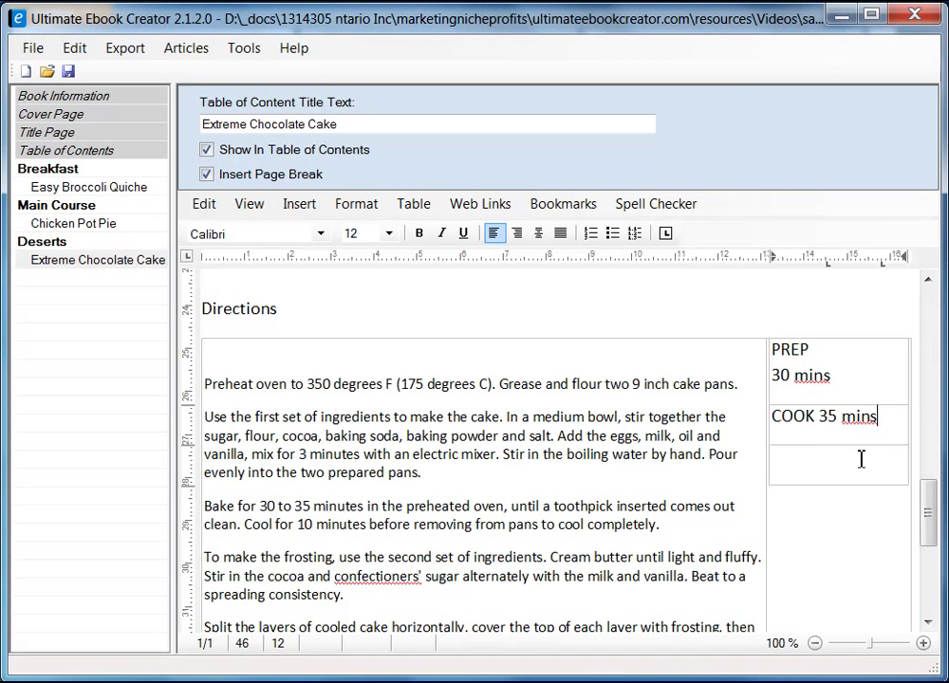
- Paste 'READY IN 1 hr 5 mins' as plain text into the third cell and compare with the recipe
{"action": "key", "text": "alt+Tab"}
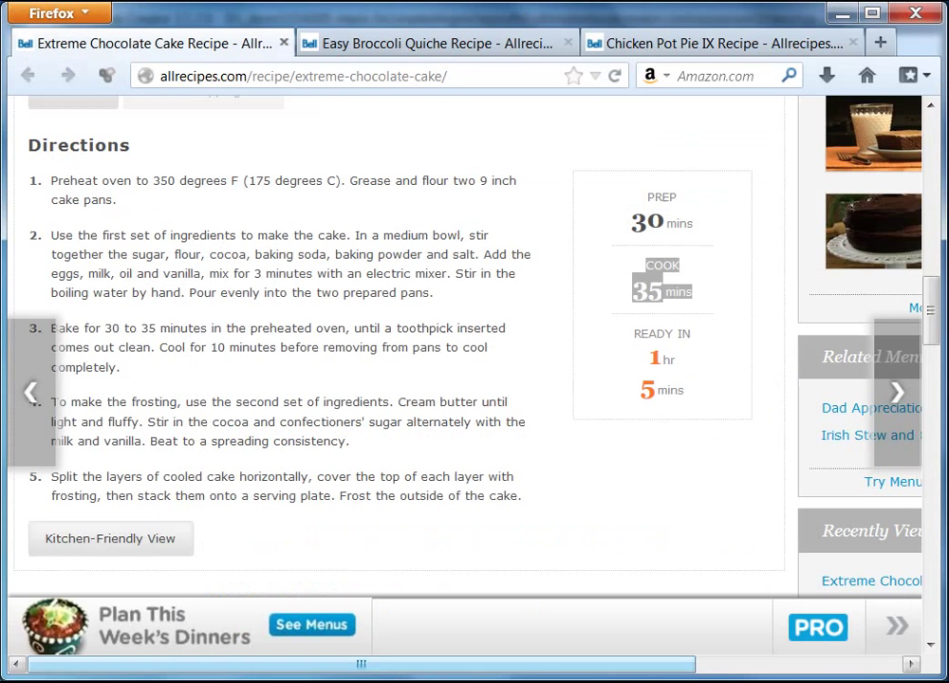
{"action": "left_click_drag", "start_coordinate": [638, 340], "coordinate": [707, 389]}
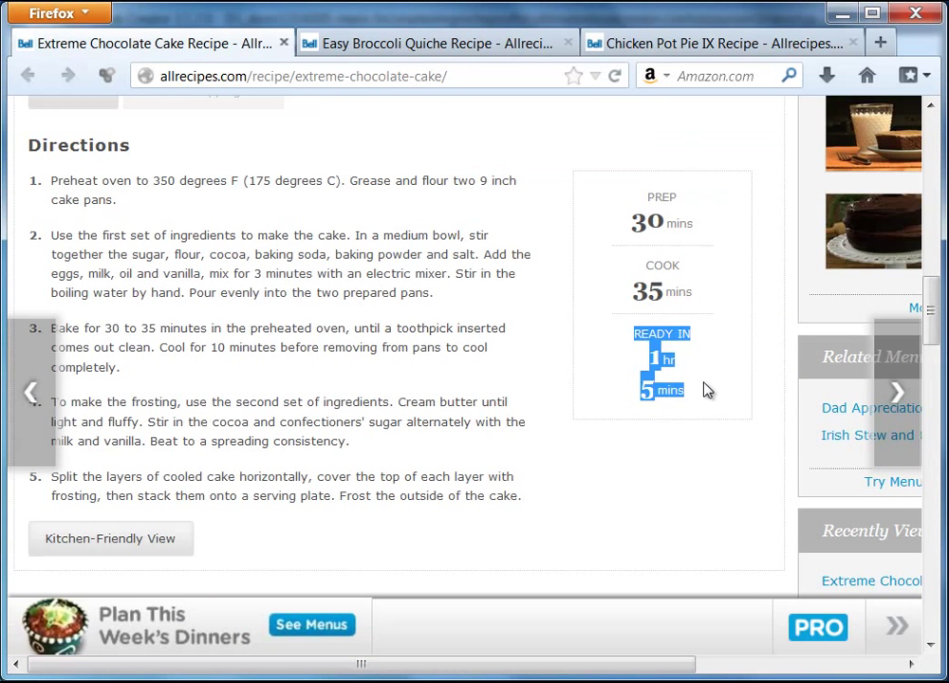
{"action": "right_click", "coordinate": [663, 359]}
{"action": "left_click", "coordinate": [722, 372]}
{"action": "left_click", "coordinate": [840, 12]}
{"action": "left_click", "coordinate": [807, 464]}
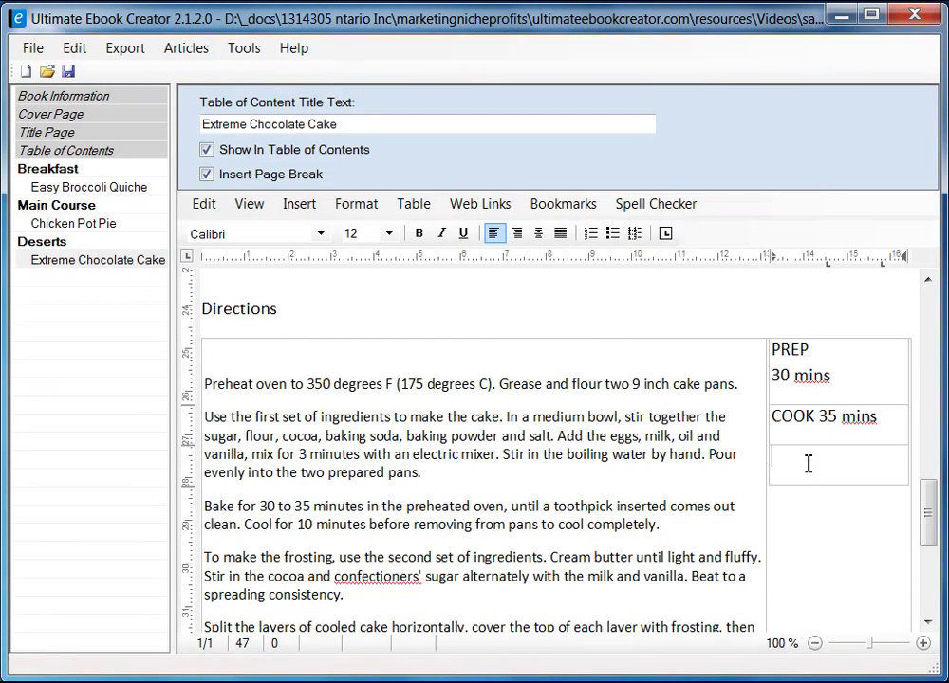
{"action": "right_click", "coordinate": [806, 465]}
{"action": "mouse_move", "coordinate": [883, 521]}
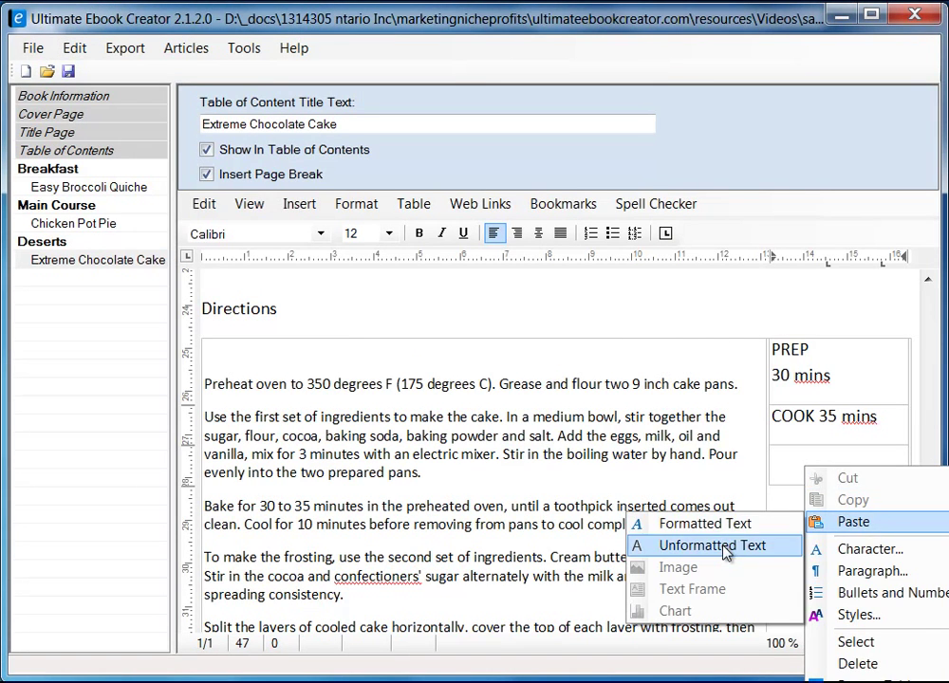
{"action": "left_click", "coordinate": [773, 547]}
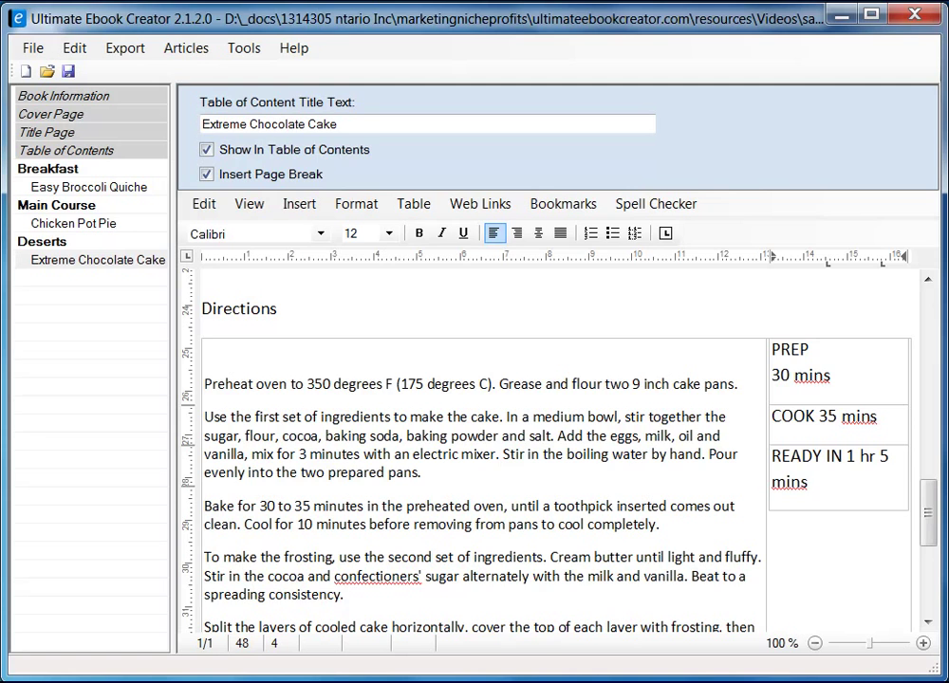
{"action": "key", "text": "alt+Tab"}
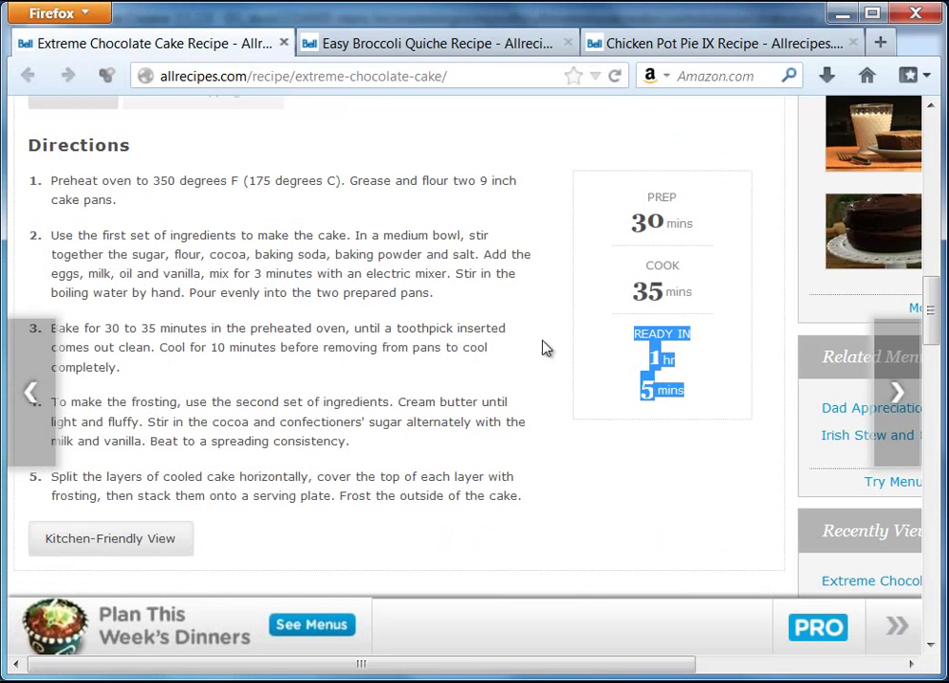
{"action": "left_click", "coordinate": [712, 228]}
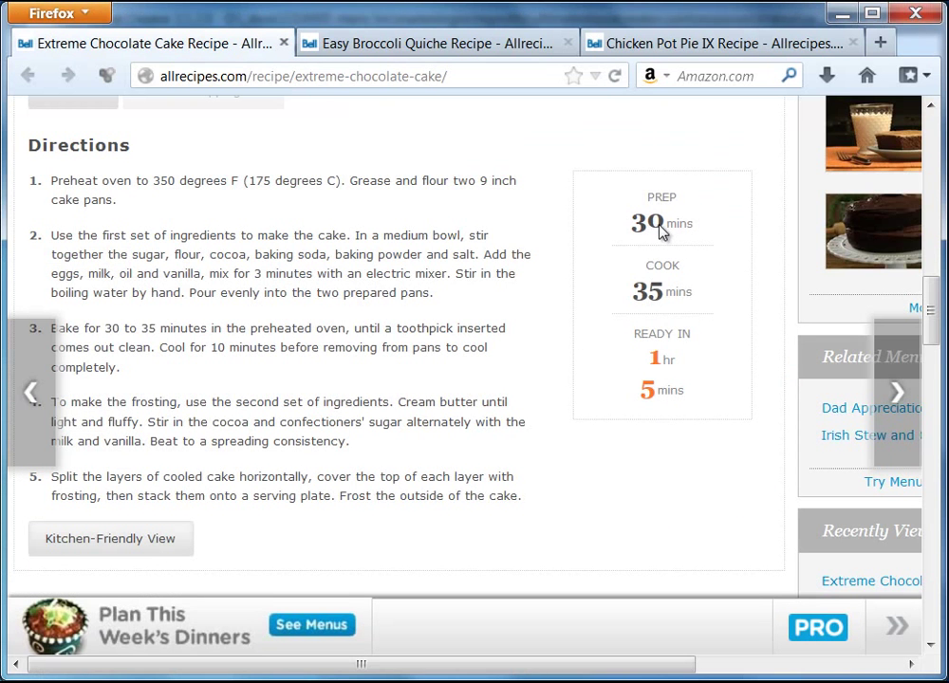
{"action": "left_click", "coordinate": [842, 14]}
- Make the '30' under PREP bold at size 24, after trying sizes 48 and 18
{"action": "double_click", "coordinate": [776, 376]}
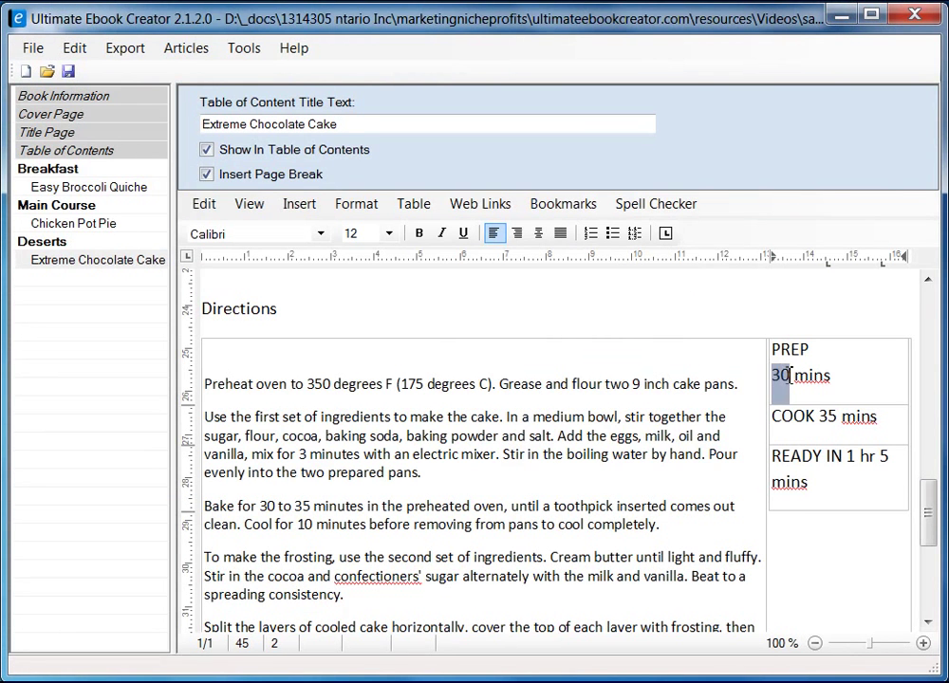
{"action": "left_click", "coordinate": [420, 234]}
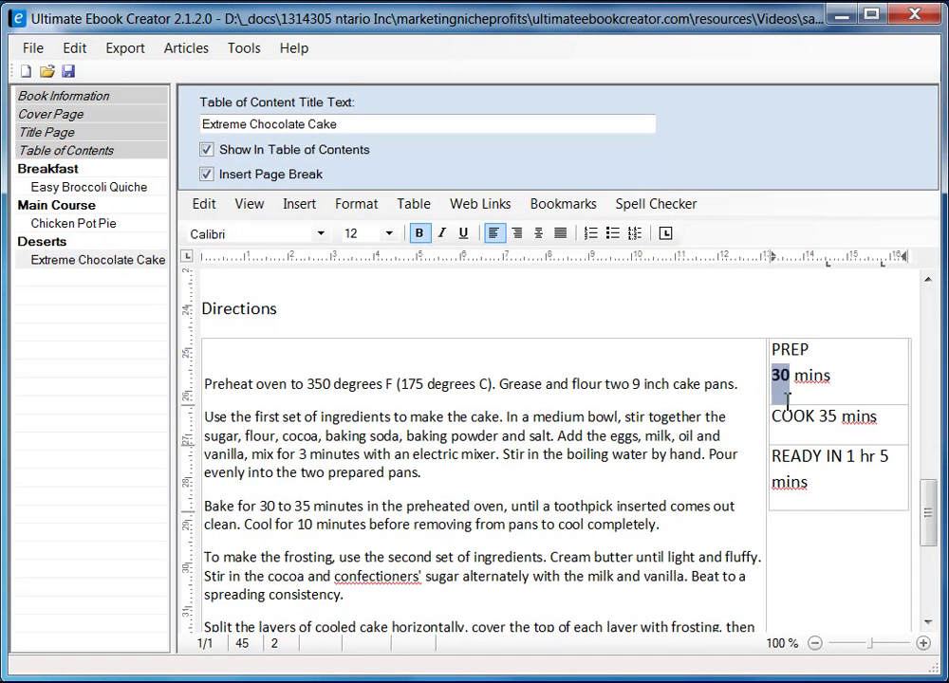
{"action": "left_click", "coordinate": [388, 233]}
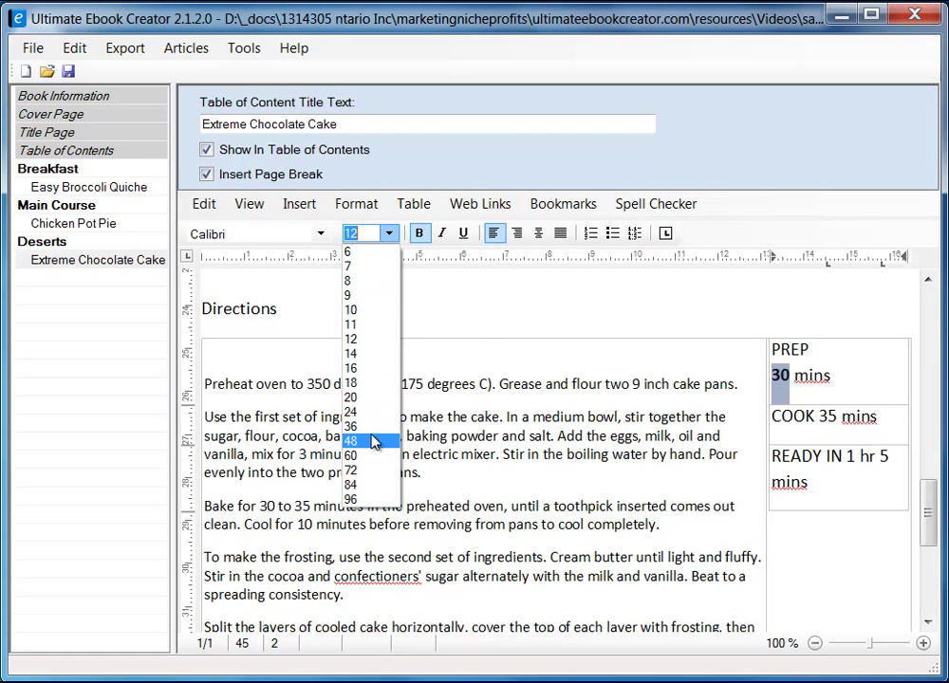
{"action": "left_click", "coordinate": [373, 442]}
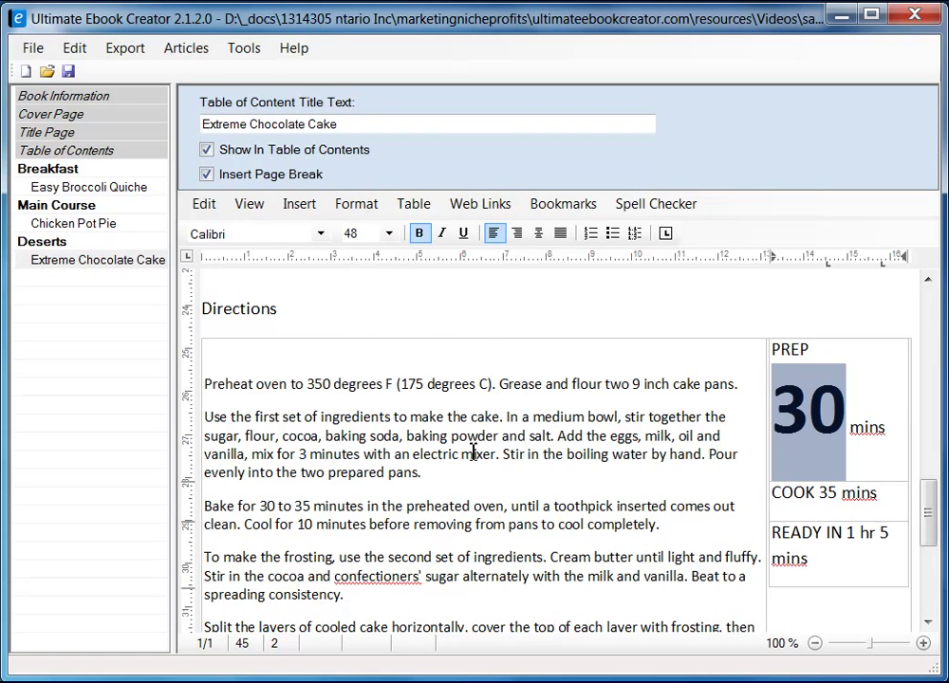
{"action": "left_click", "coordinate": [389, 235]}
{"action": "left_click", "coordinate": [375, 384]}
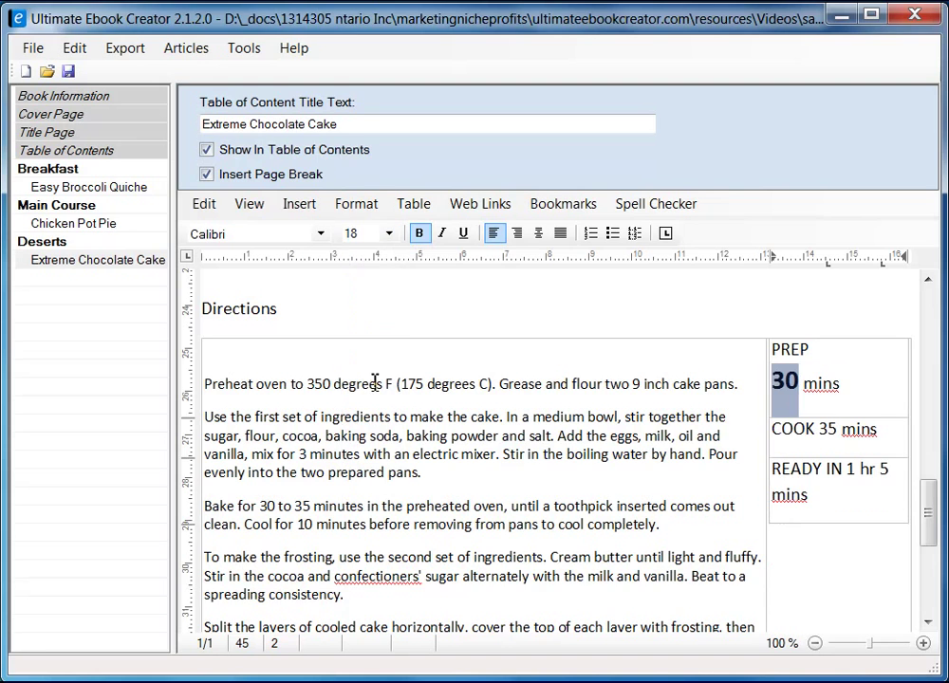
{"action": "left_click", "coordinate": [388, 234]}
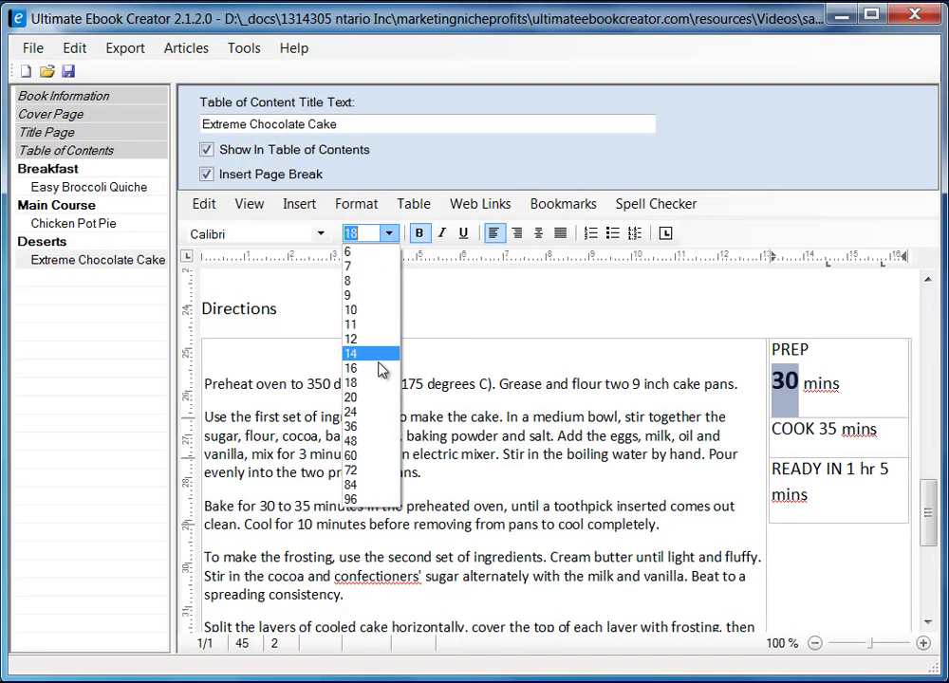
{"action": "left_click", "coordinate": [370, 414]}
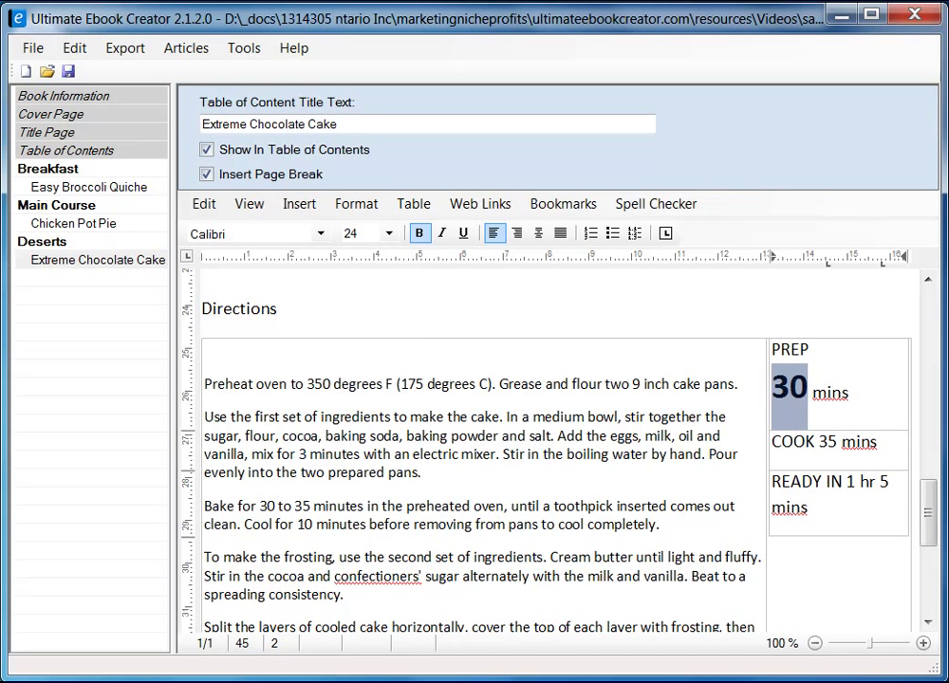
{"action": "key", "text": "alt+Tab"}
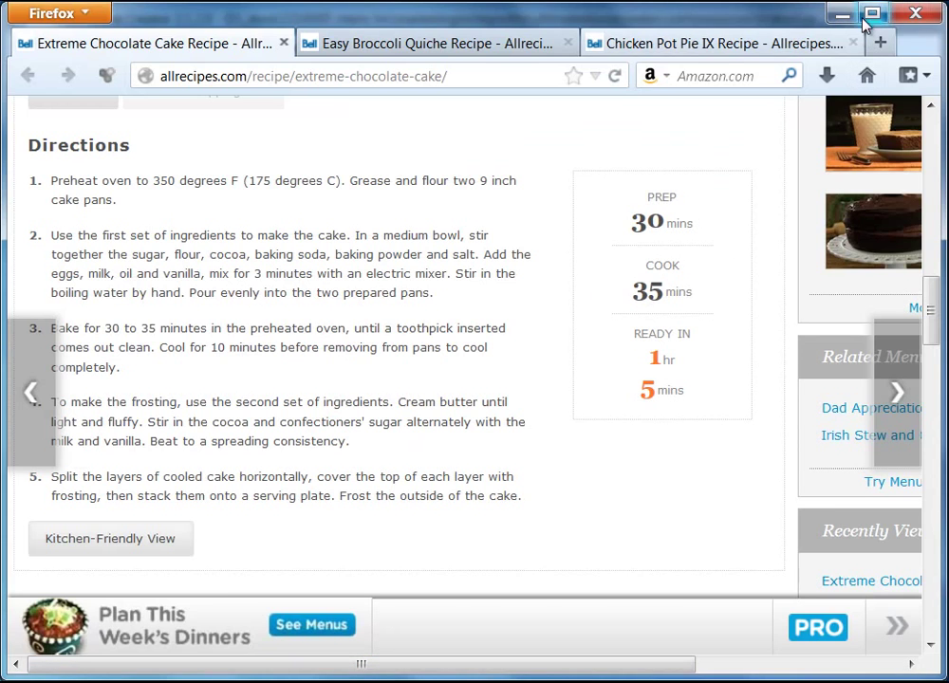
{"action": "left_click", "coordinate": [842, 13]}
{"action": "left_click", "coordinate": [855, 401]}
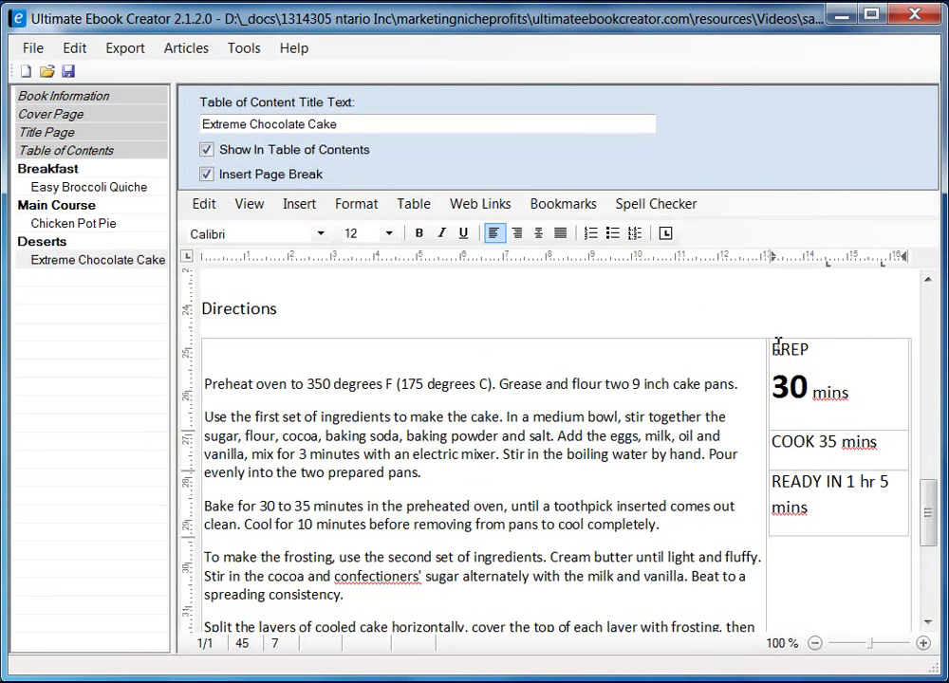
{"action": "left_click", "coordinate": [839, 335]}
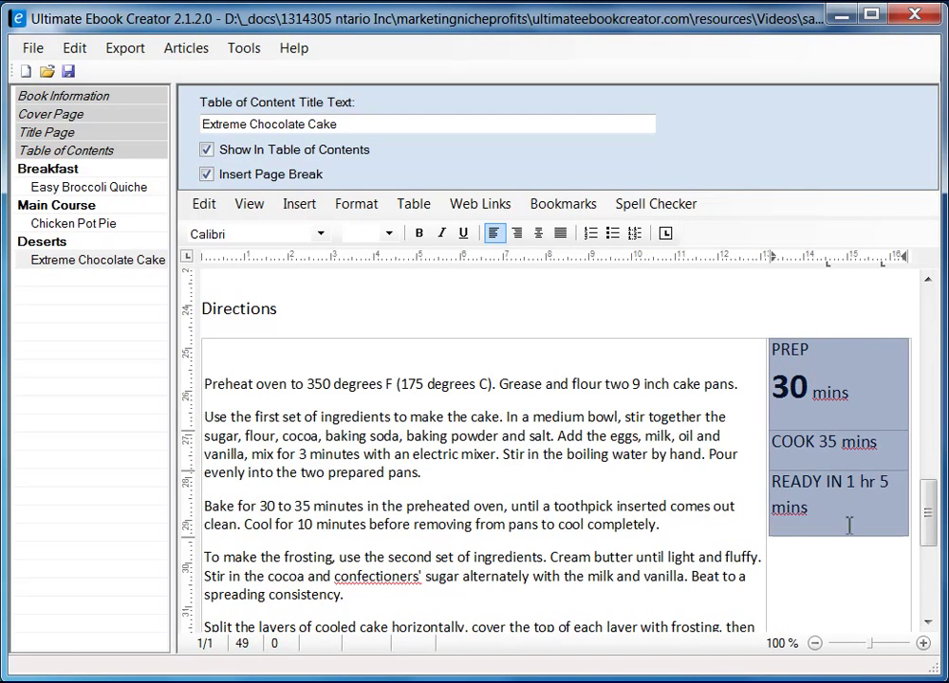
{"action": "right_click", "coordinate": [816, 349]}
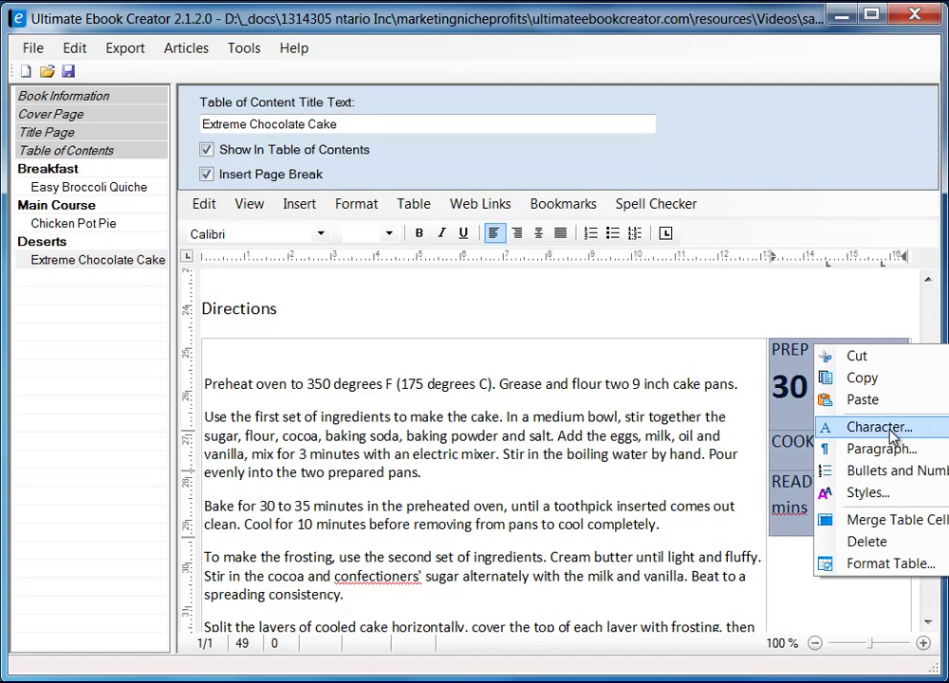
{"action": "left_click", "coordinate": [890, 564]}
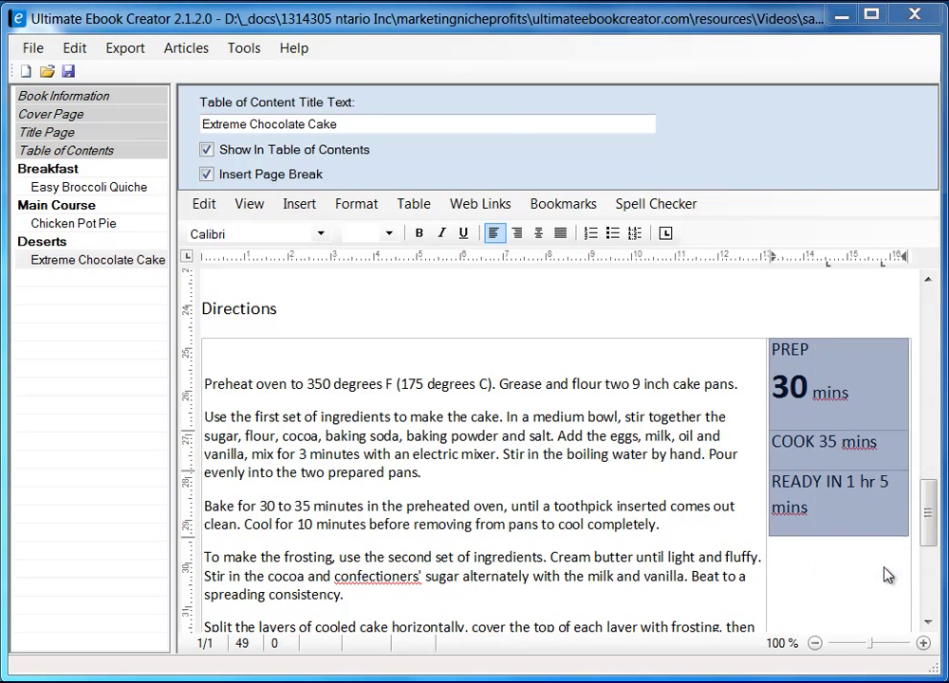
{"action": "left_click_drag", "start_coordinate": [379, 152], "coordinate": [547, 146]}
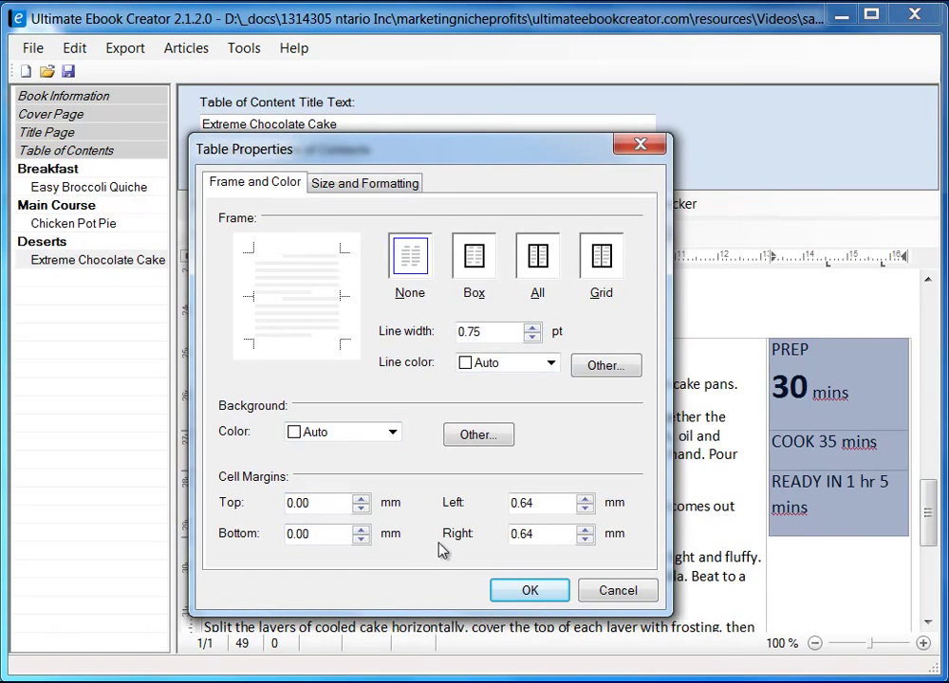
{"action": "left_click", "coordinate": [619, 593]}
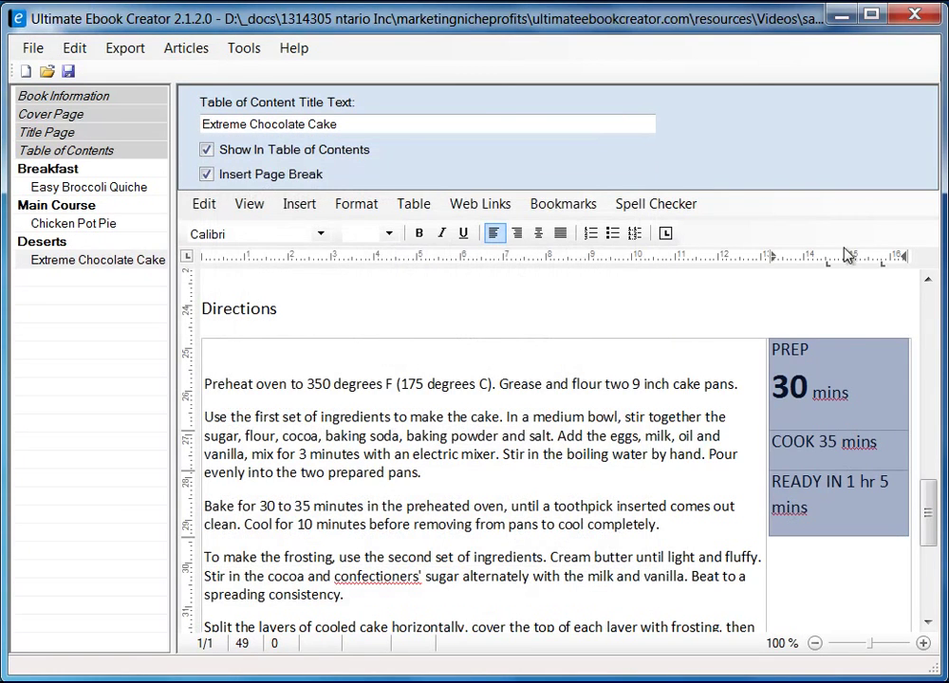
- Centre the times column, put COOK's 35 on its own line, and make it bold at size 24
{"action": "left_click", "coordinate": [539, 234]}
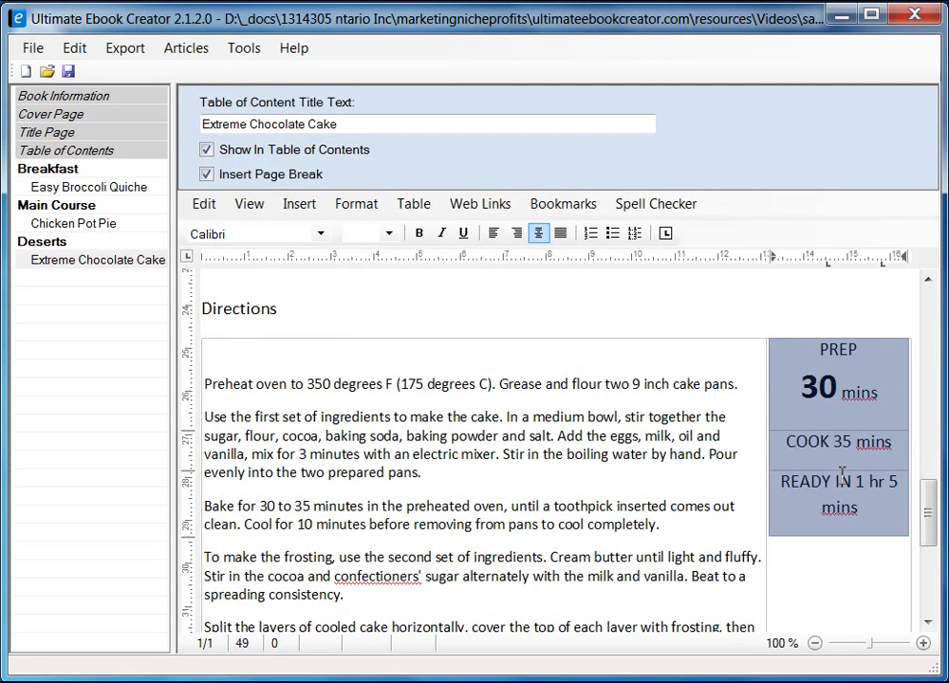
{"action": "left_click", "coordinate": [835, 443]}
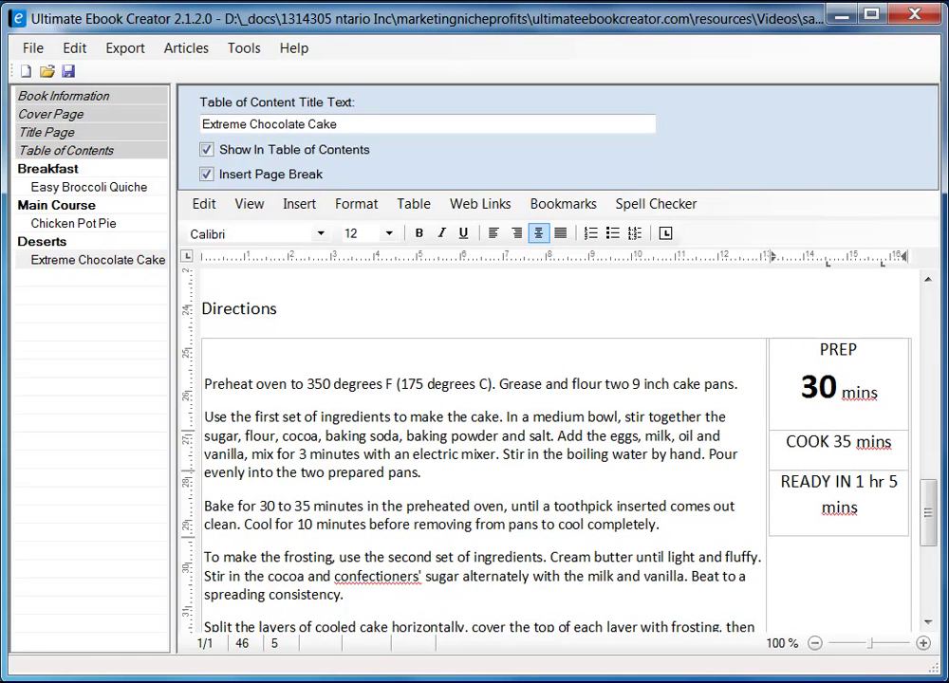
{"action": "left_click", "coordinate": [170, 681]}
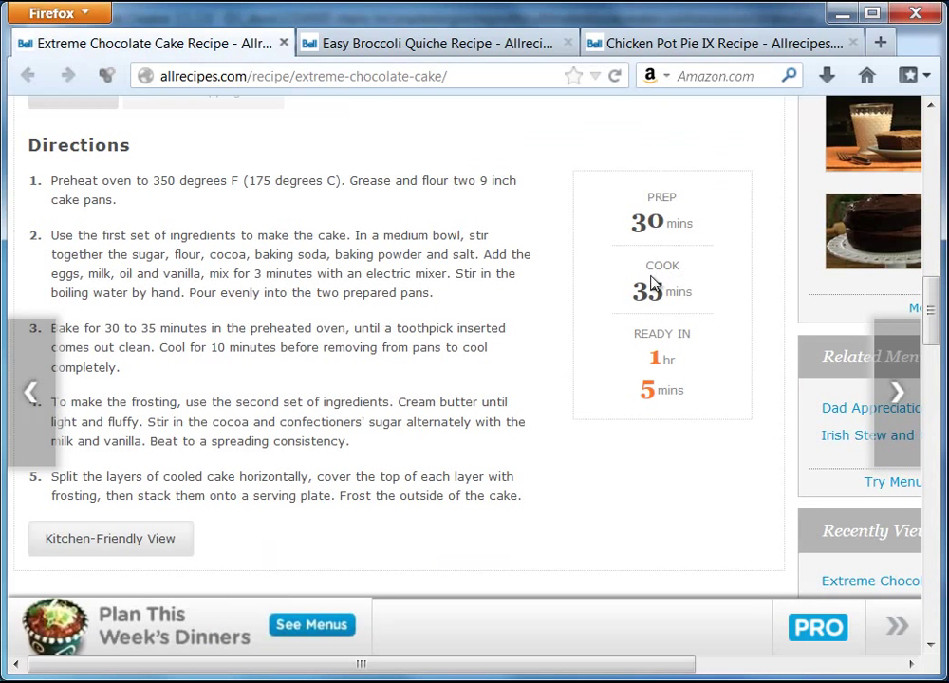
{"action": "left_click", "coordinate": [841, 13]}
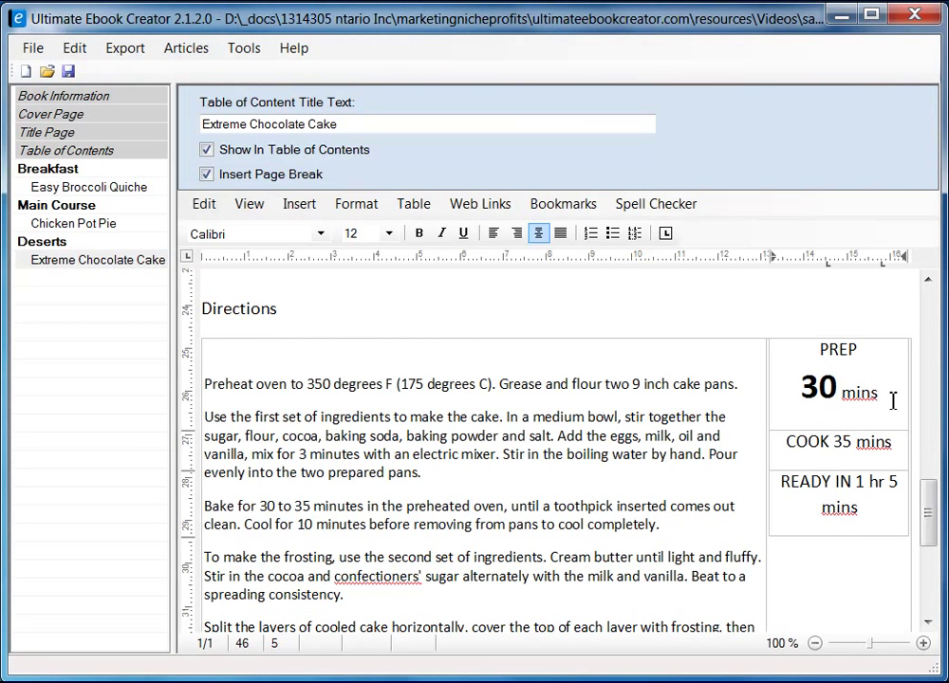
{"action": "key", "text": "Return"}
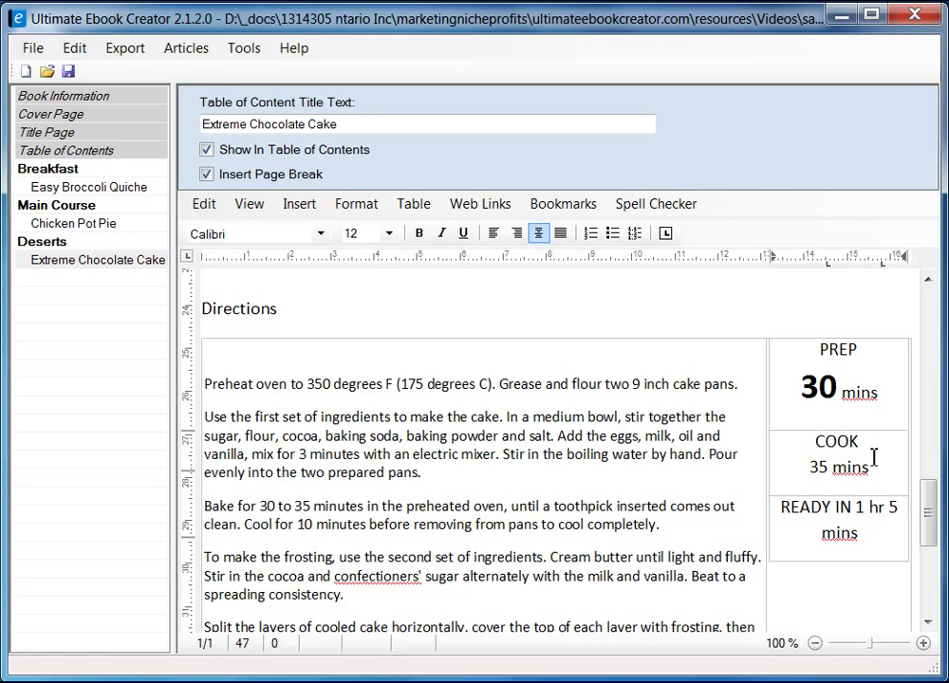
{"action": "double_click", "coordinate": [819, 467]}
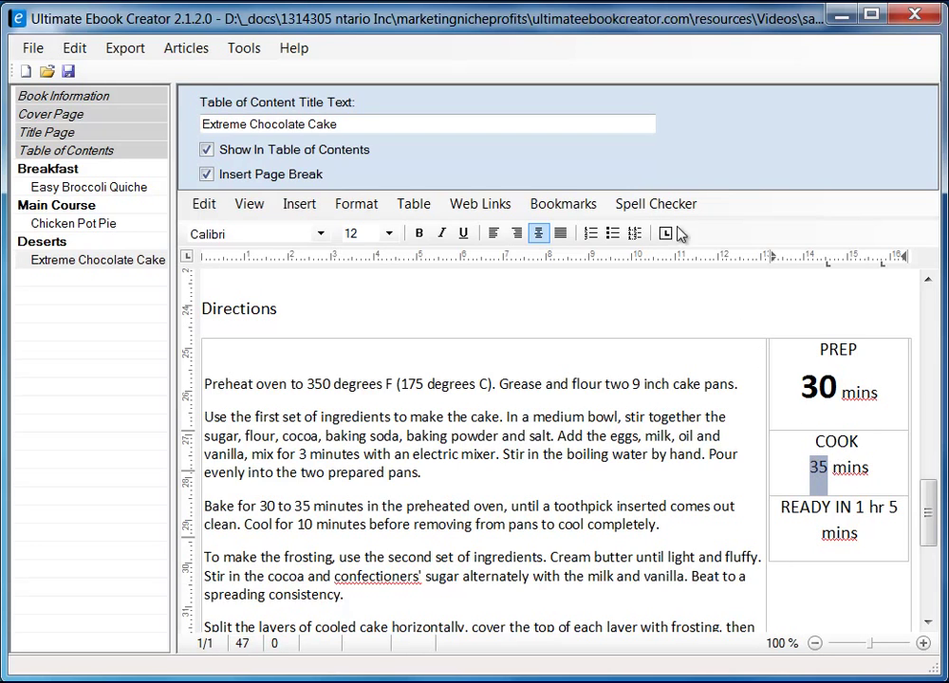
{"action": "left_click", "coordinate": [419, 232]}
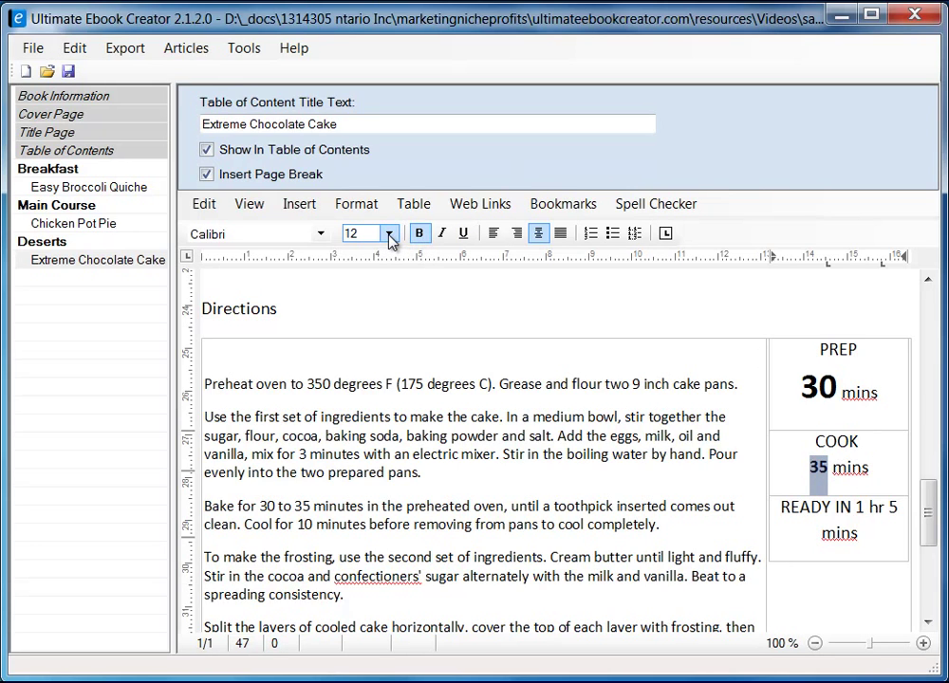
{"action": "left_click", "coordinate": [819, 387]}
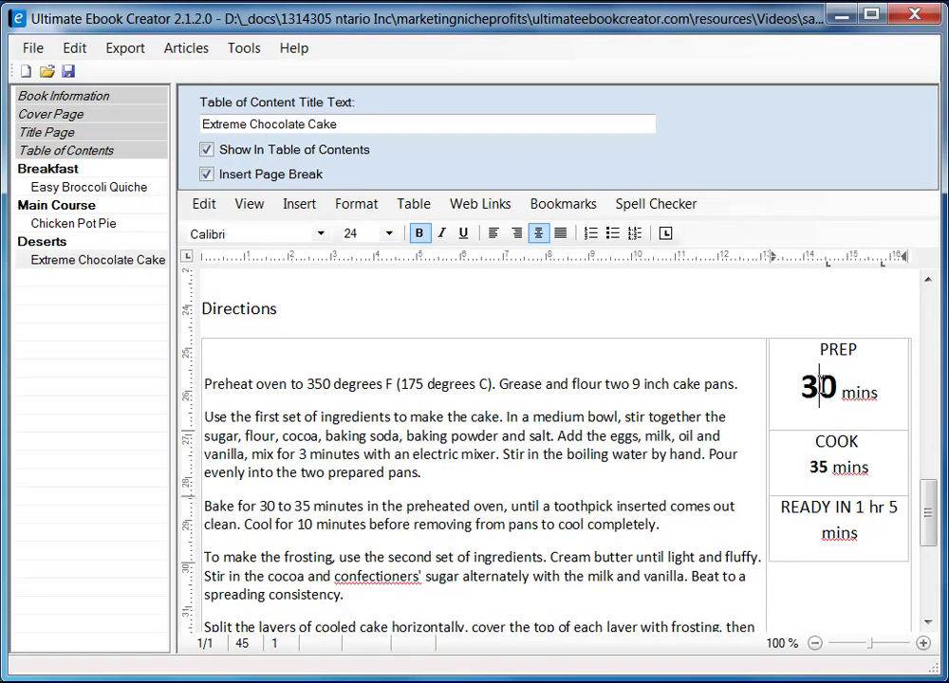
{"action": "double_click", "coordinate": [819, 467]}
{"action": "left_click", "coordinate": [390, 233]}
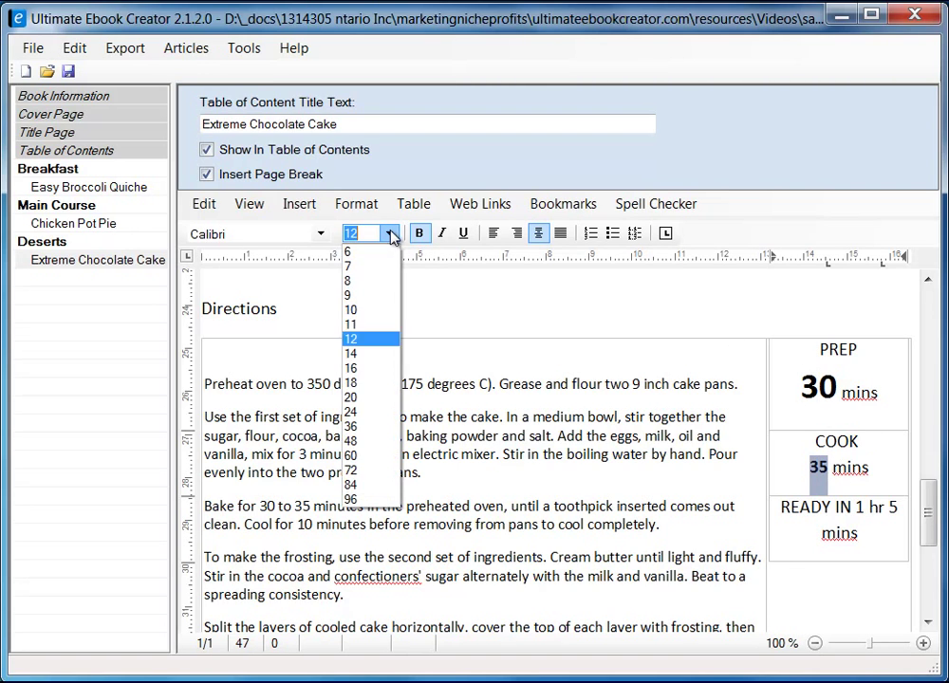
{"action": "left_click", "coordinate": [371, 411]}
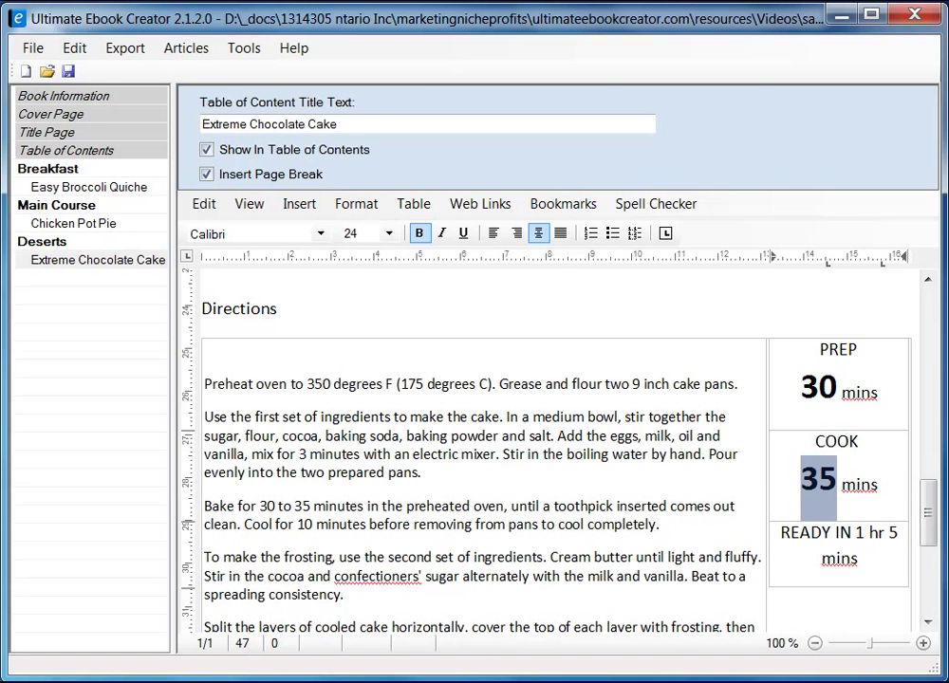
- Split READY IN into '1 hr' and '5 mins' lines and make the 1 and 5 bold at size 24
{"action": "key", "text": "alt+Tab"}
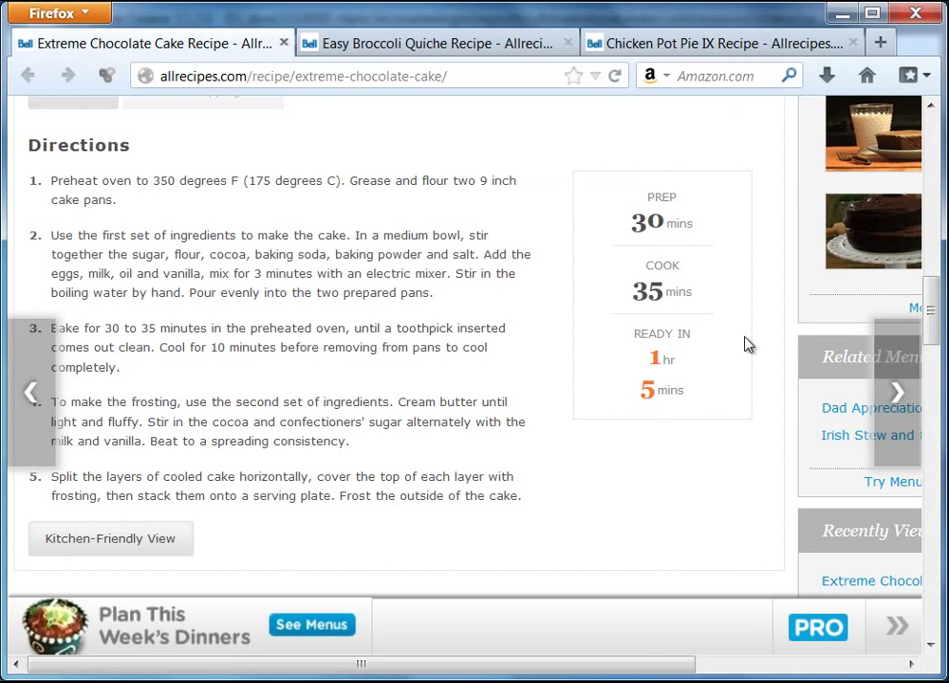
{"action": "left_click", "coordinate": [842, 14]}
{"action": "left_click", "coordinate": [857, 531]}
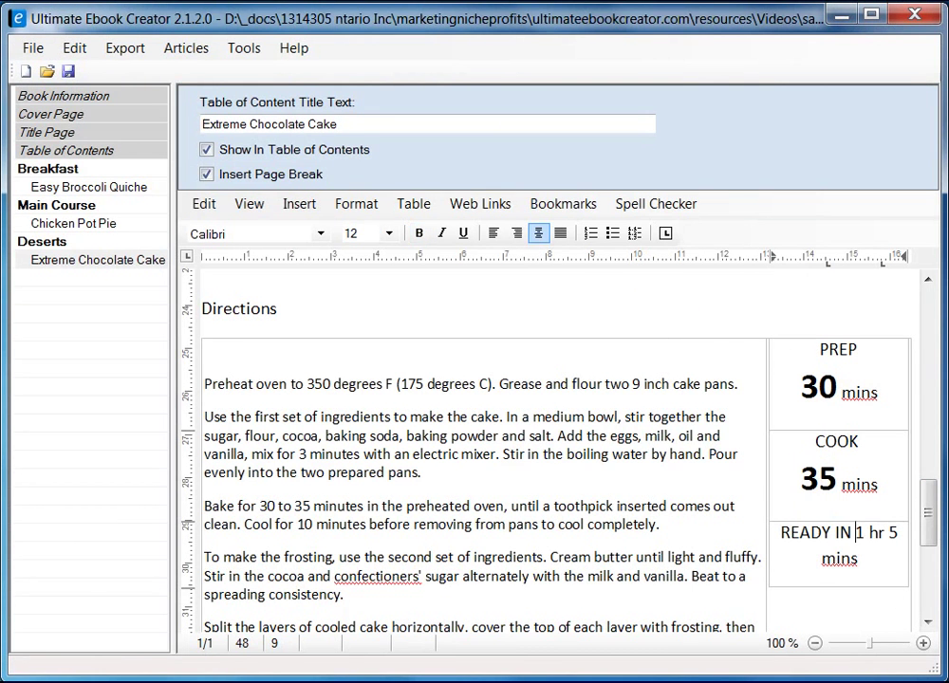
{"action": "key", "text": "Return"}
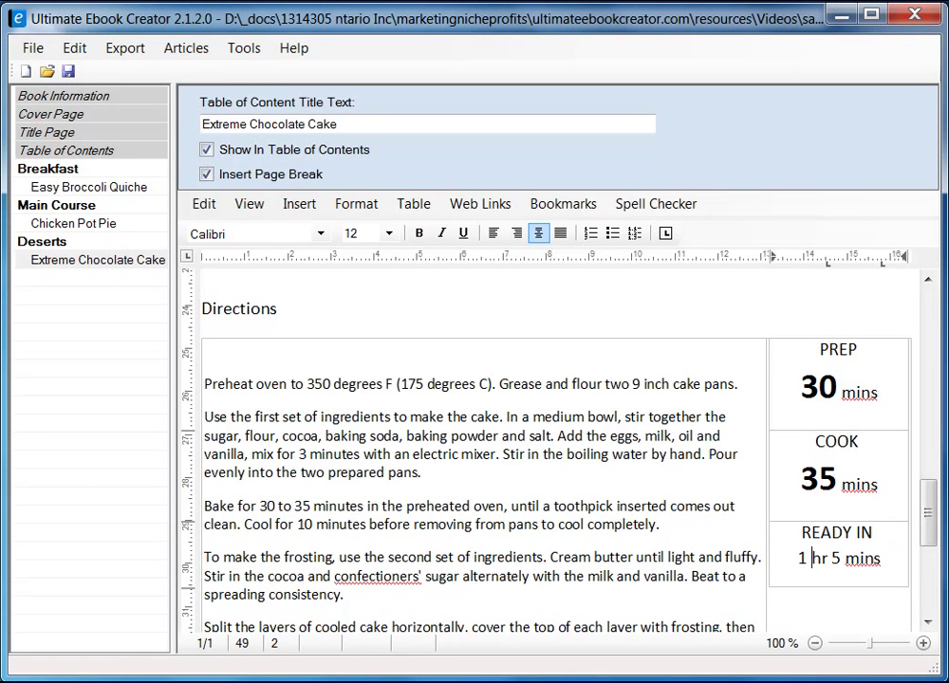
{"action": "key", "text": "Return"}
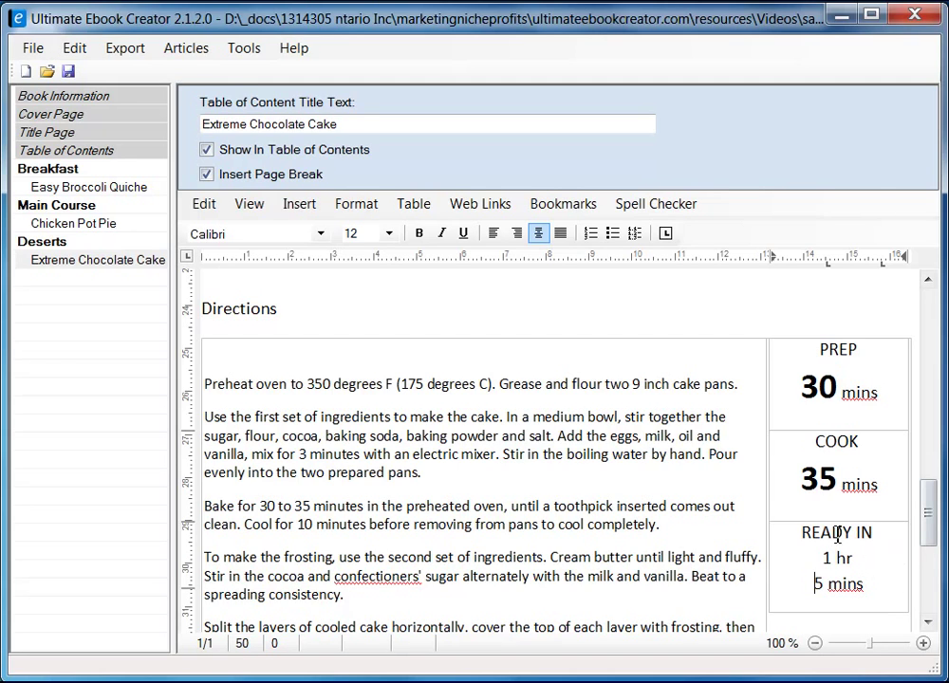
{"action": "left_click_drag", "start_coordinate": [831, 560], "coordinate": [822, 560]}
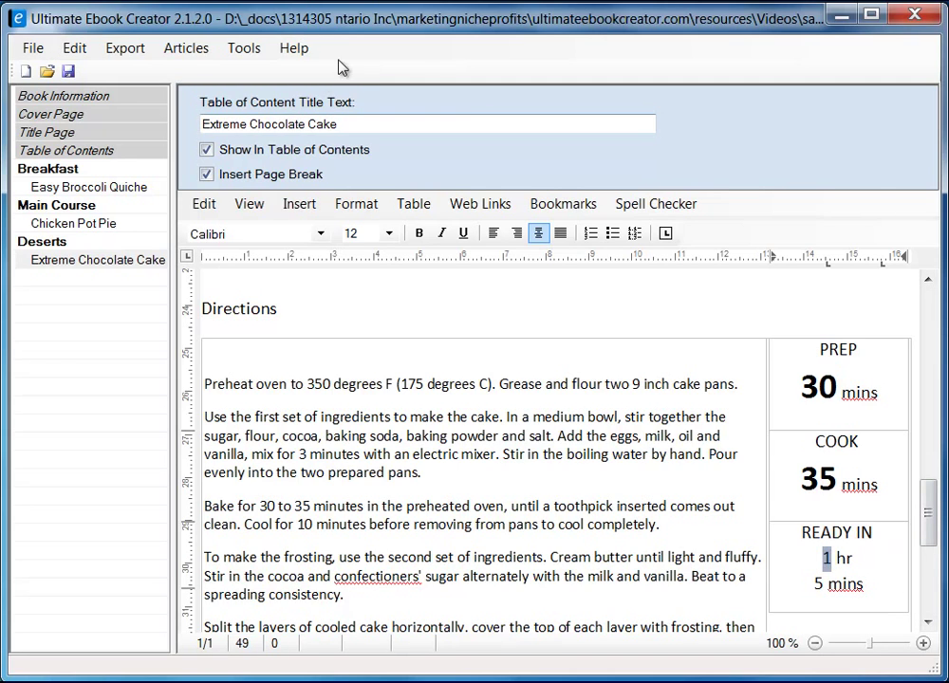
{"action": "left_click", "coordinate": [388, 234]}
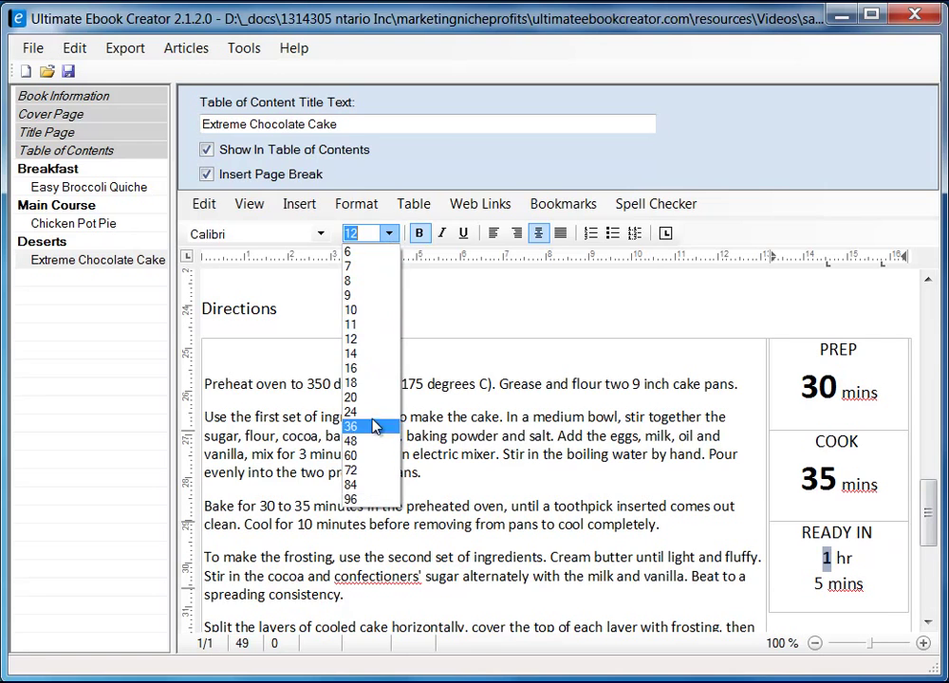
{"action": "left_click", "coordinate": [376, 414]}
{"action": "left_click_drag", "start_coordinate": [825, 609], "coordinate": [818, 611]}
{"action": "left_click", "coordinate": [419, 234]}
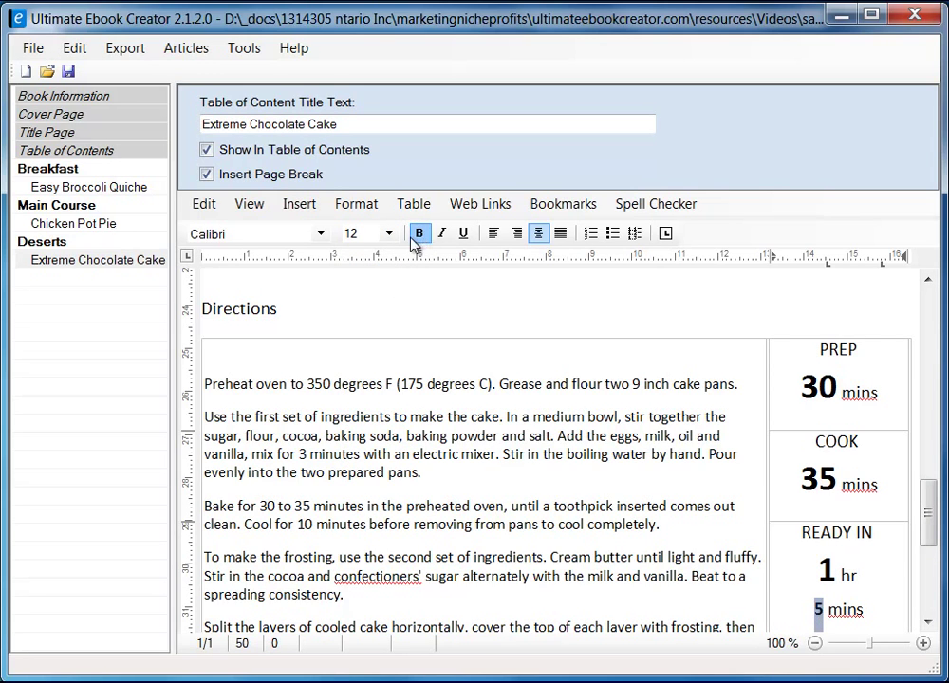
{"action": "left_click", "coordinate": [368, 236]}
{"action": "left_click", "coordinate": [370, 412]}
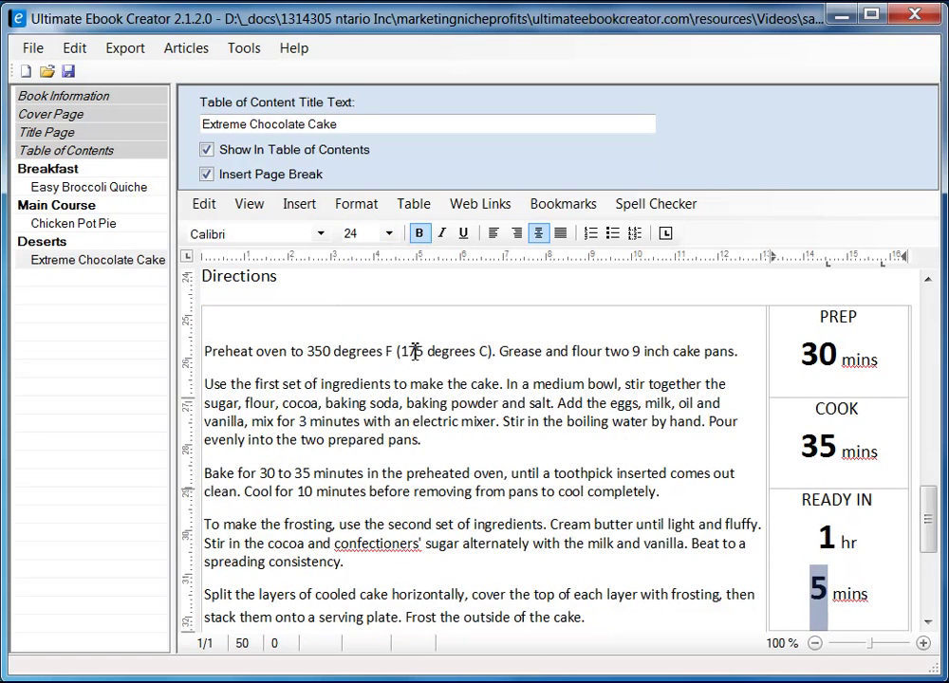
{"action": "double_click", "coordinate": [829, 538]}
{"action": "left_click", "coordinate": [365, 203]}
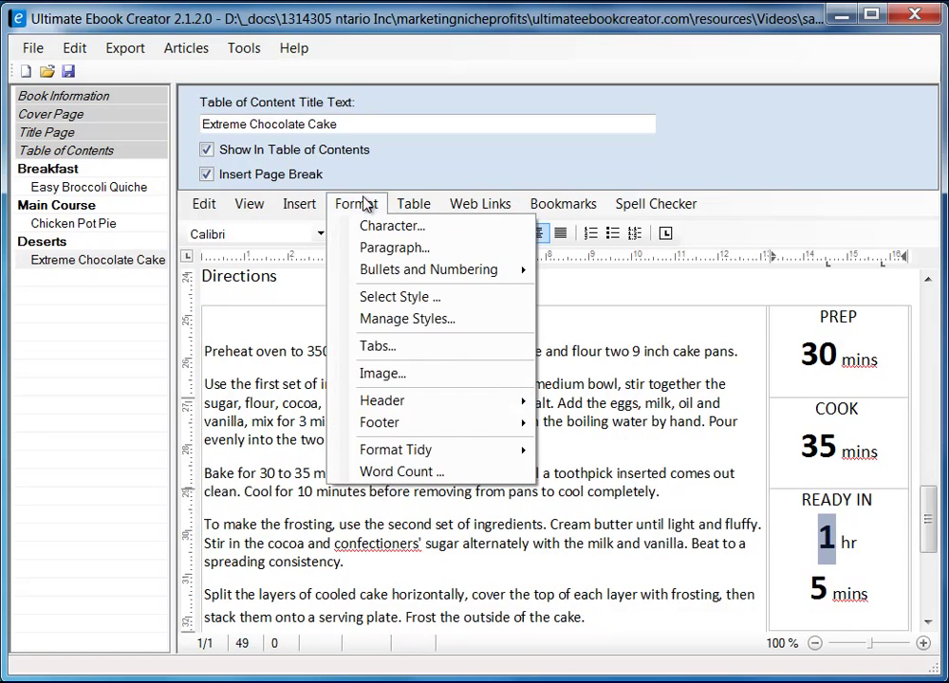
- Make the READY IN hour figure 1 orange with a custom Character text colour
{"action": "left_click", "coordinate": [385, 224]}
{"action": "left_click_drag", "start_coordinate": [278, 206], "coordinate": [446, 202]}
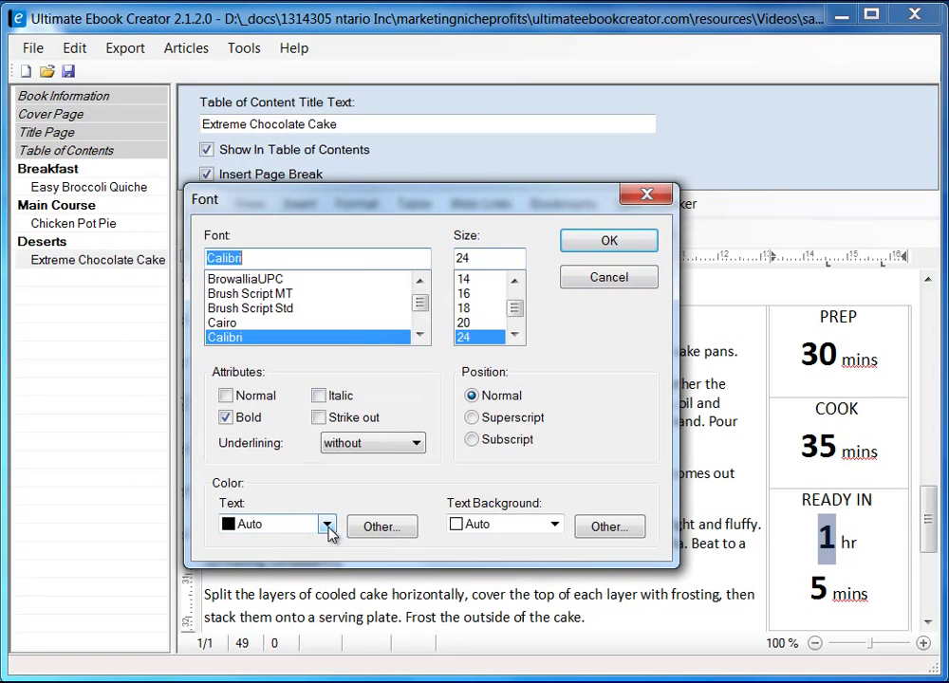
{"action": "left_click", "coordinate": [380, 527]}
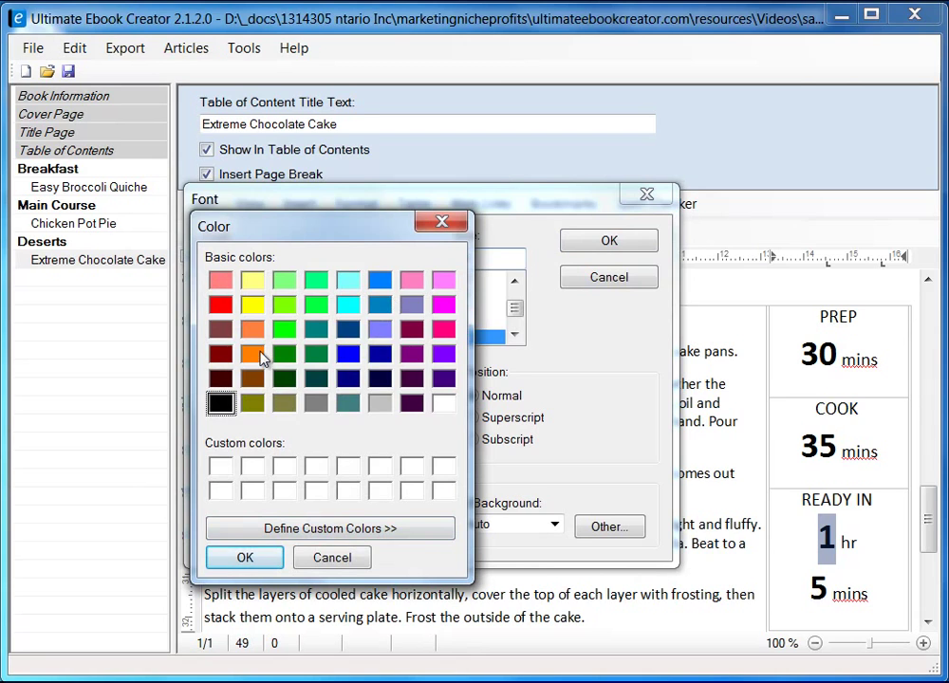
{"action": "left_click", "coordinate": [255, 356]}
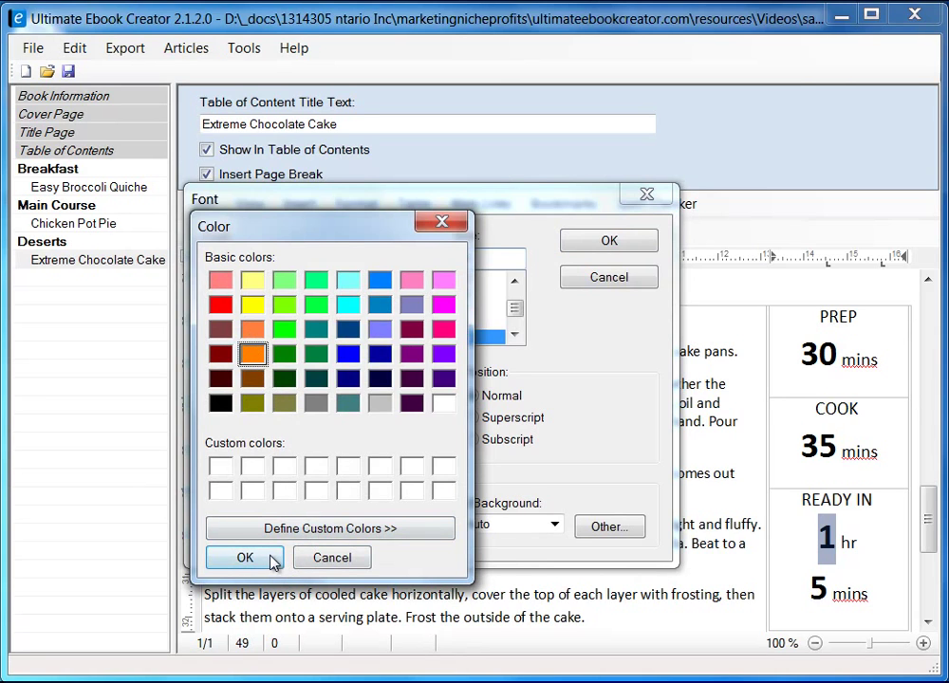
{"action": "left_click", "coordinate": [245, 558]}
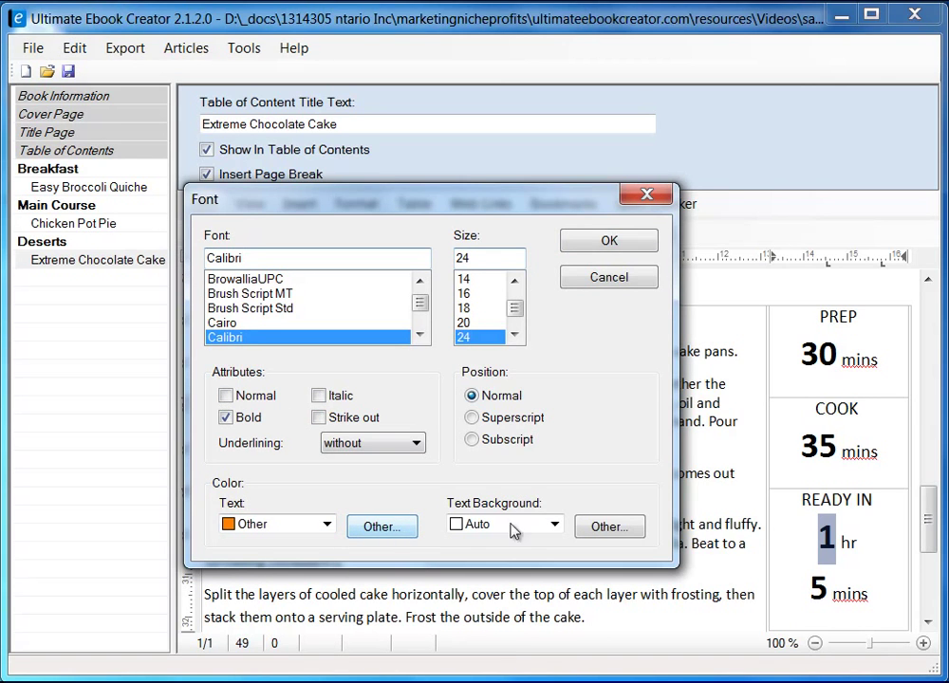
{"action": "left_click", "coordinate": [615, 245]}
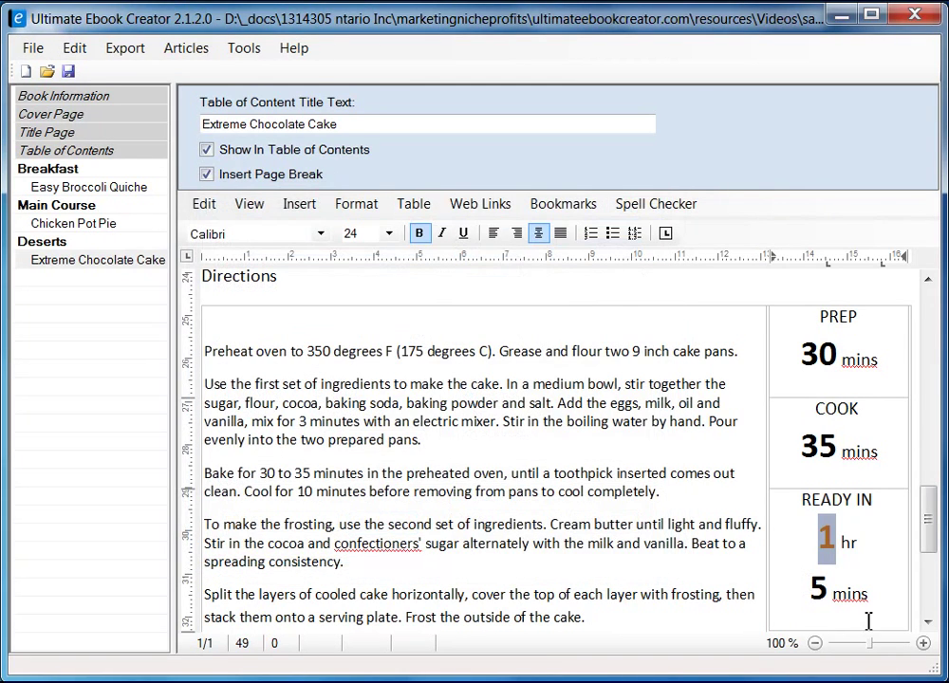
- Make the READY IN minutes figure 5 orange the same way
{"action": "left_click_drag", "start_coordinate": [831, 592], "coordinate": [816, 590]}
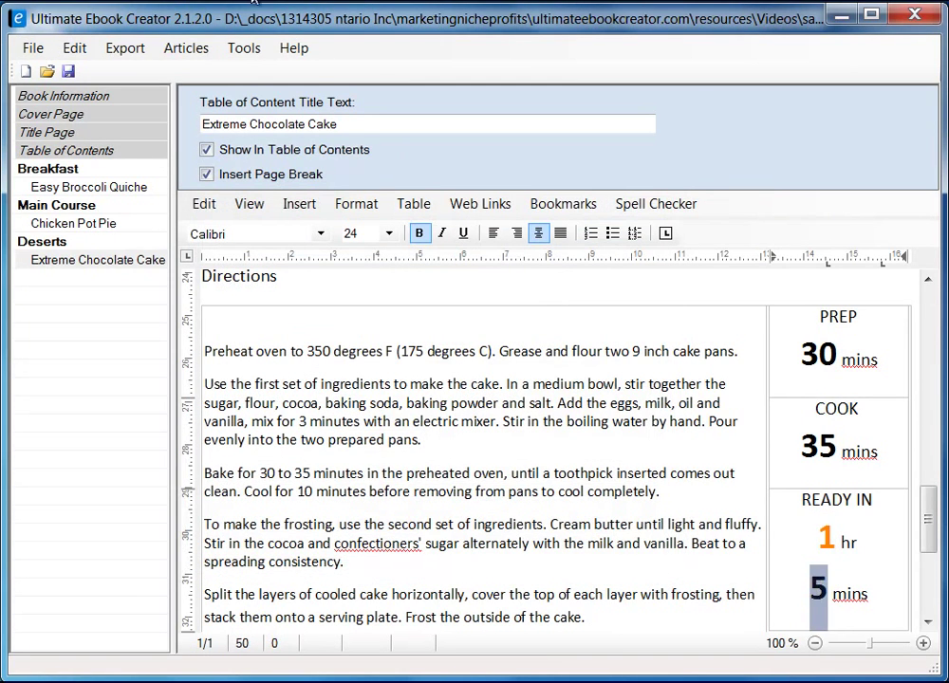
{"action": "left_click", "coordinate": [356, 203]}
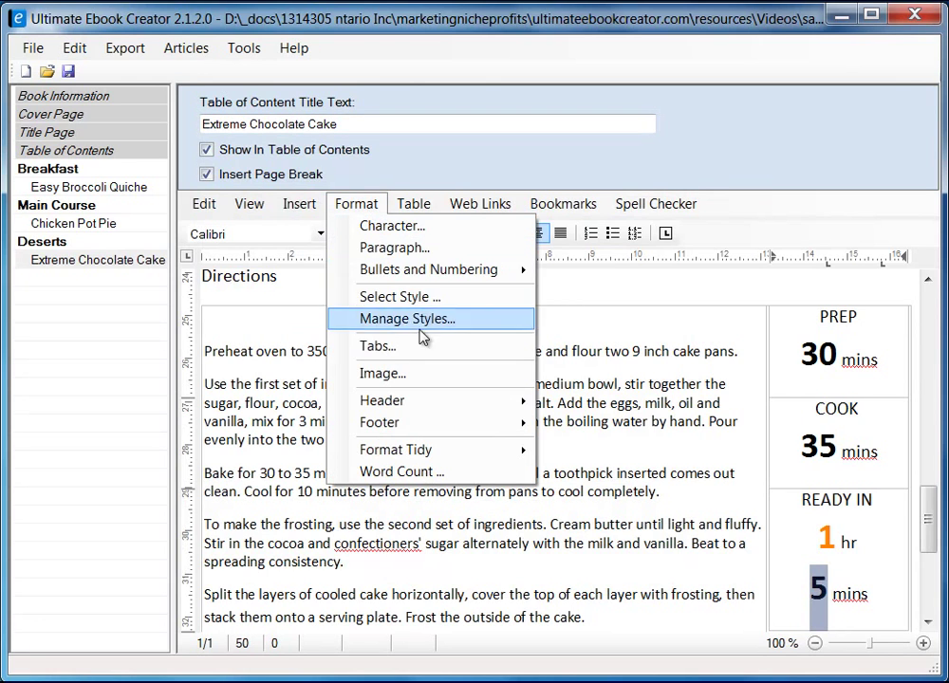
{"action": "left_click", "coordinate": [392, 226]}
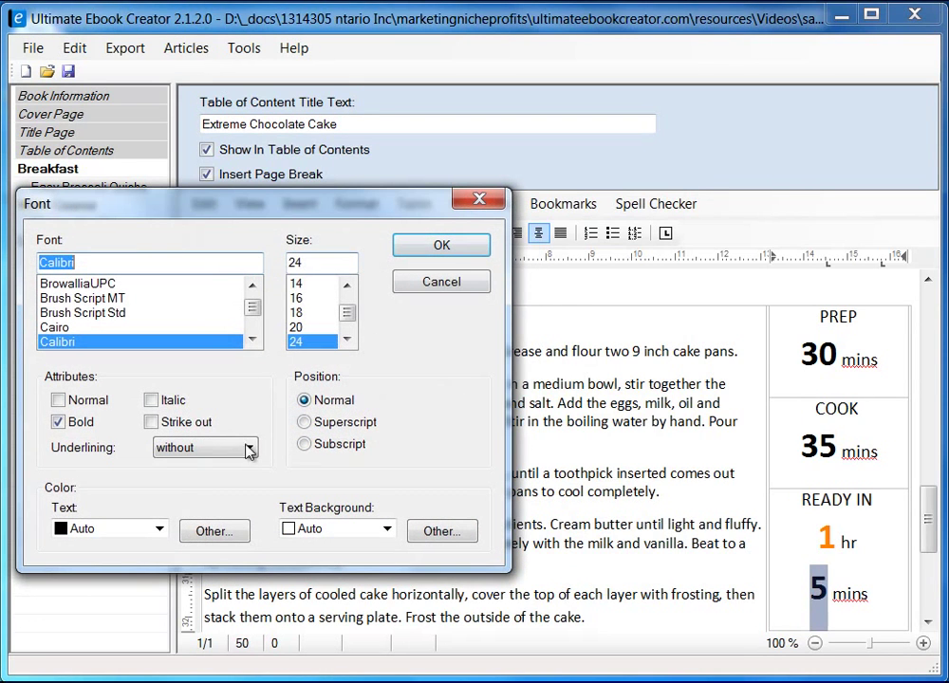
{"action": "left_click", "coordinate": [159, 532]}
{"action": "left_click", "coordinate": [160, 532]}
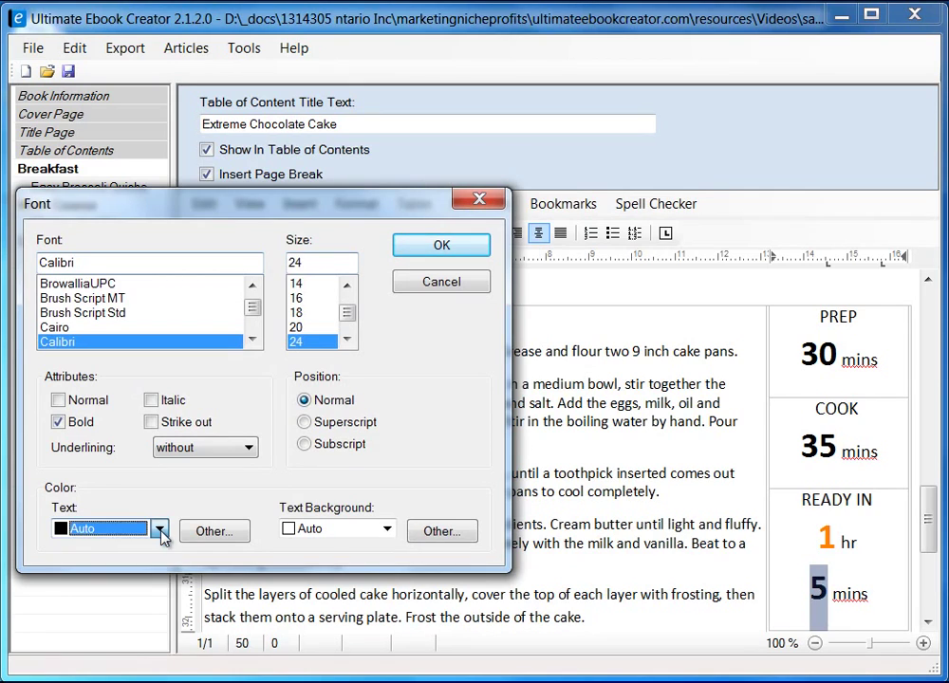
{"action": "left_click", "coordinate": [213, 532]}
{"action": "left_click", "coordinate": [84, 359]}
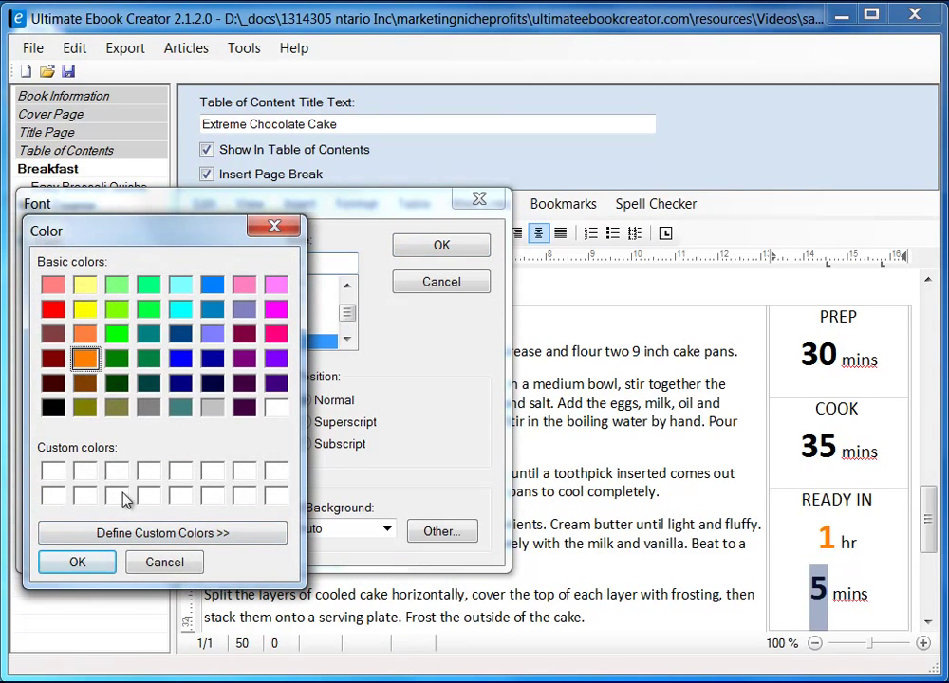
{"action": "left_click", "coordinate": [100, 565]}
{"action": "left_click", "coordinate": [443, 247]}
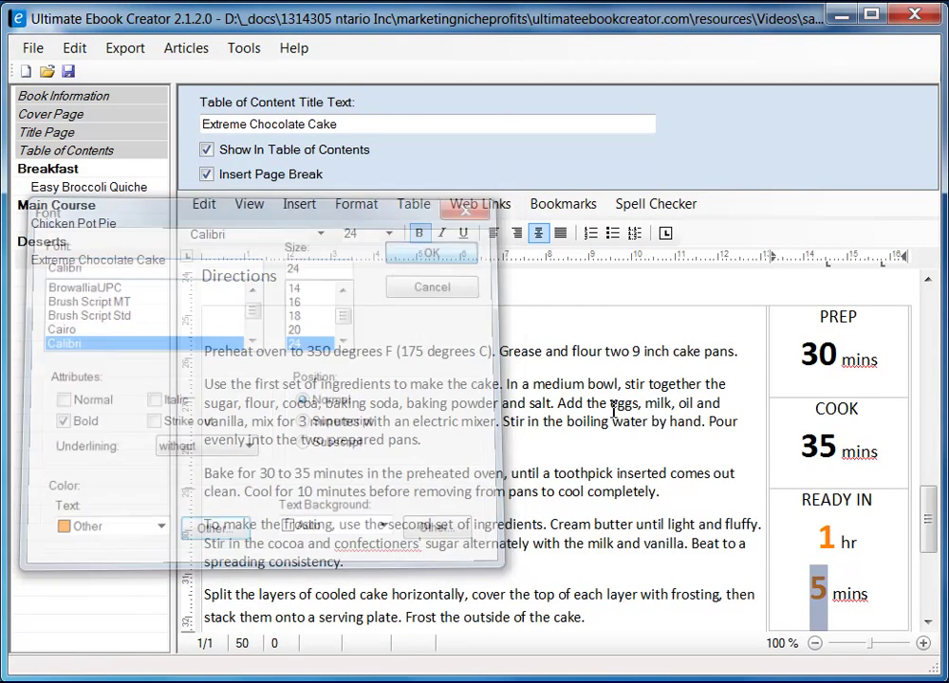
{"action": "left_click", "coordinate": [873, 595]}
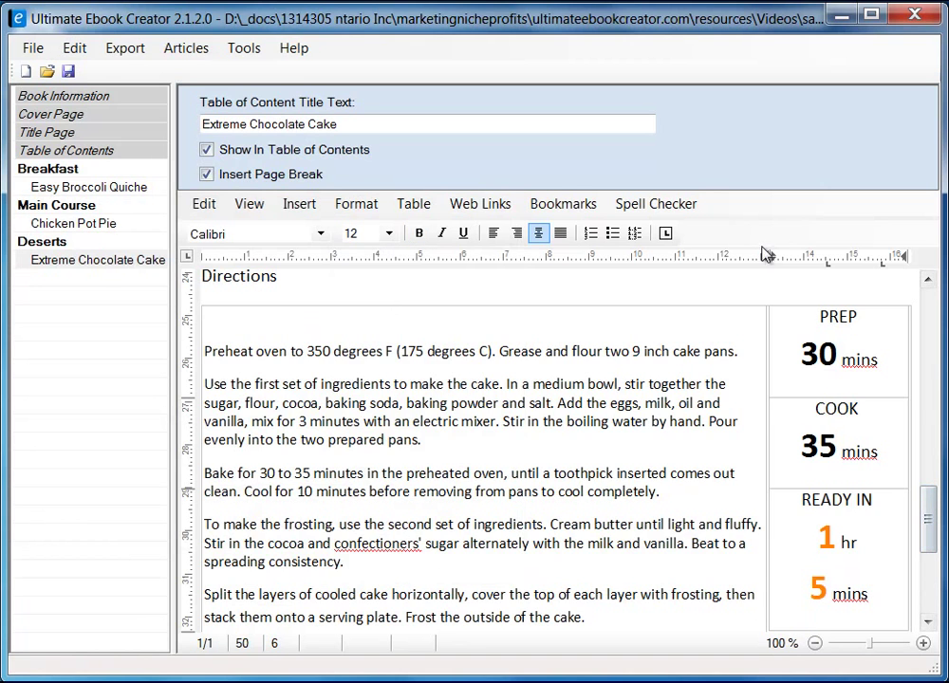
- Correct the frosting step's confectioners' to the suggested confectioner's
{"action": "mouse_move", "coordinate": [929, 537]}
{"action": "left_mouse_down"}
{"action": "mouse_move", "coordinate": [928, 555]}
{"action": "mouse_move", "coordinate": [928, 508]}
{"action": "mouse_move", "coordinate": [929, 556]}
{"action": "mouse_move", "coordinate": [930, 533]}
{"action": "left_mouse_up"}
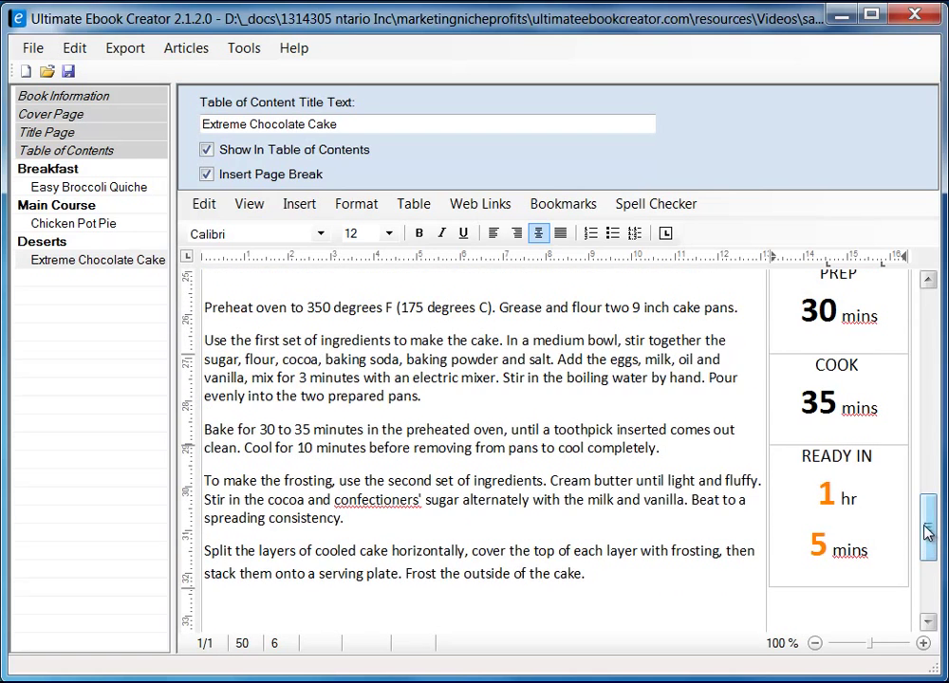
{"action": "left_click", "coordinate": [387, 501]}
{"action": "right_click", "coordinate": [384, 499]}
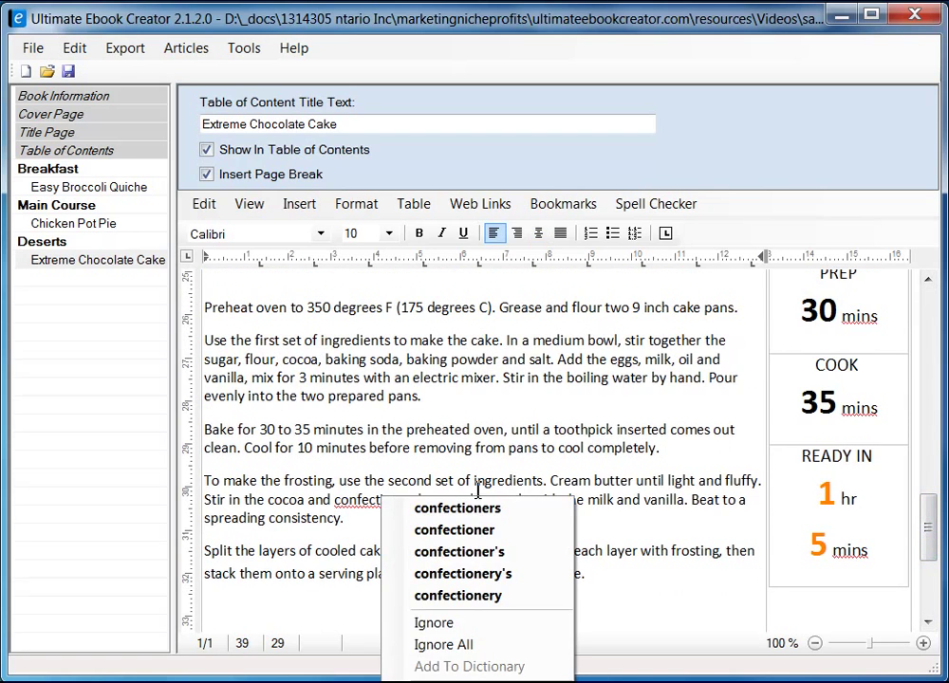
{"action": "left_click", "coordinate": [513, 553]}
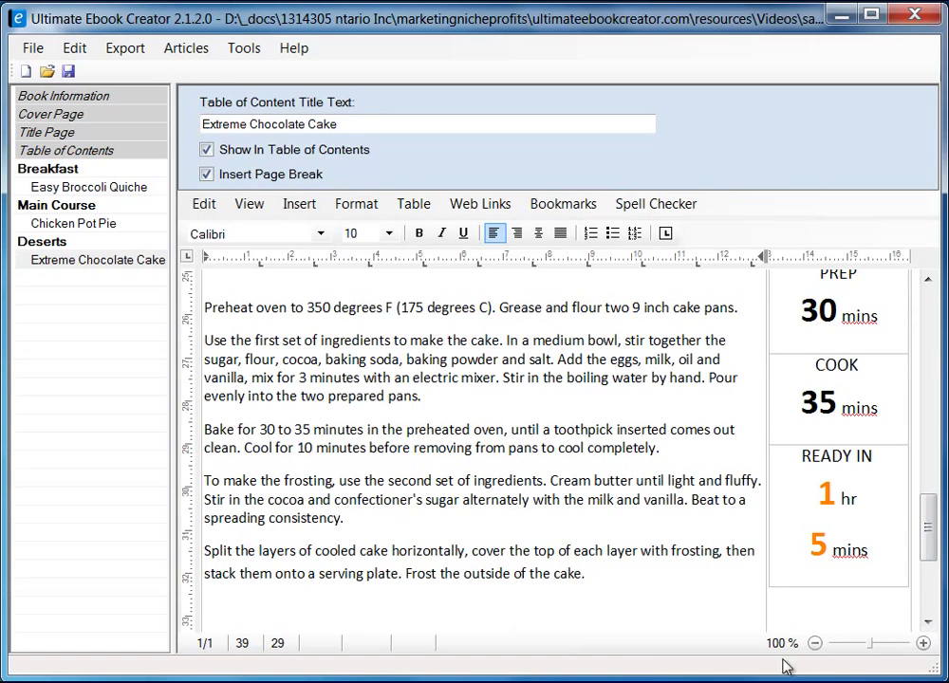
- Compare the edited directions against the original Allrecipes page in Firefox
{"action": "mouse_move", "coordinate": [927, 529]}
{"action": "left_mouse_down"}
{"action": "mouse_move", "coordinate": [934, 572]}
{"action": "mouse_move", "coordinate": [937, 503]}
{"action": "mouse_move", "coordinate": [937, 543]}
{"action": "left_mouse_up"}
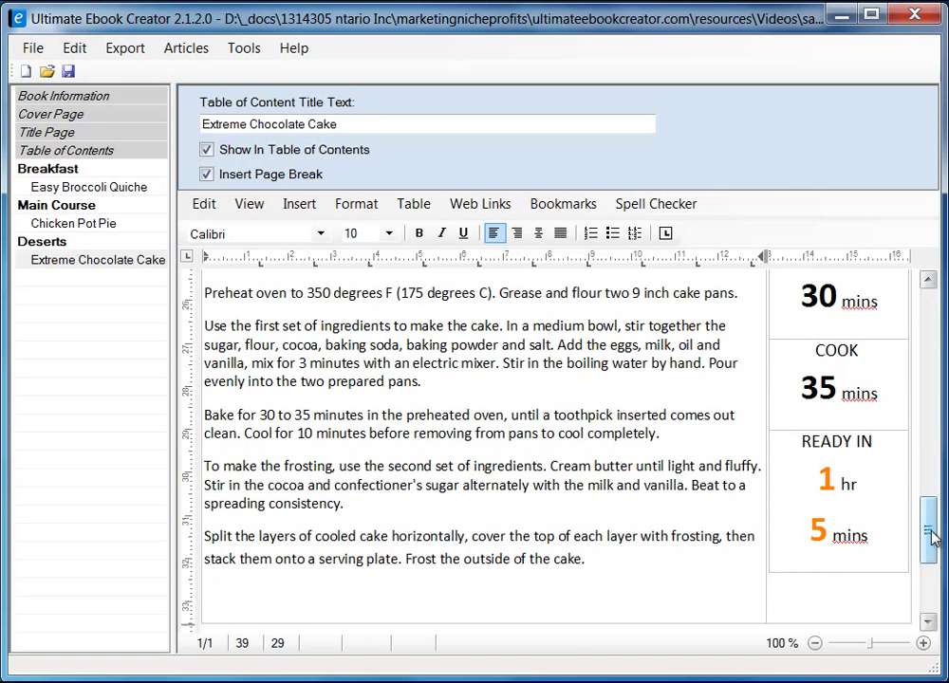
{"action": "left_click_drag", "start_coordinate": [933, 538], "coordinate": [928, 504]}
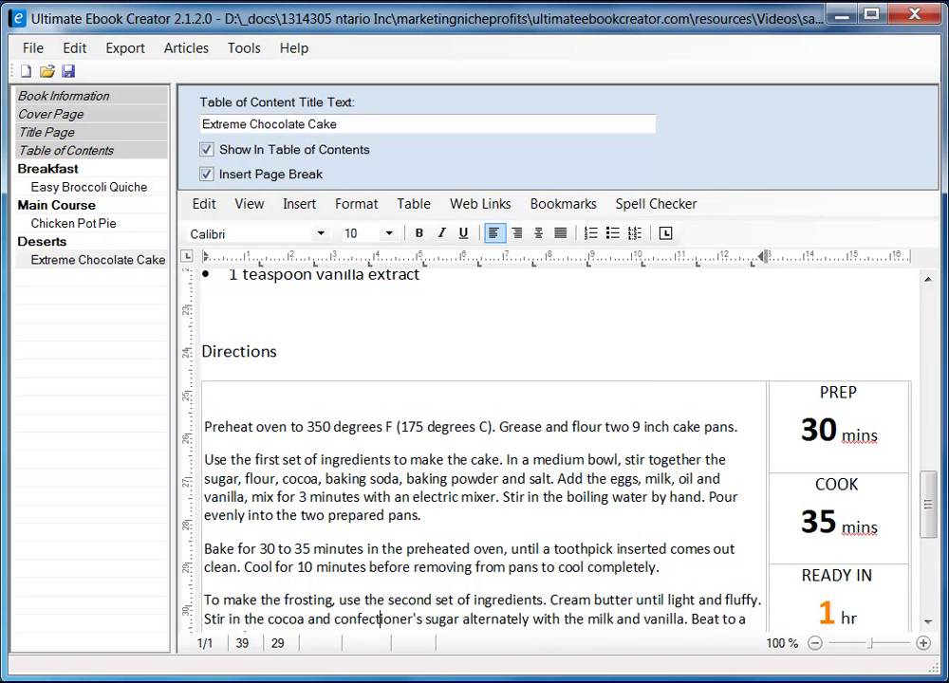
{"action": "key", "text": "alt+Tab"}
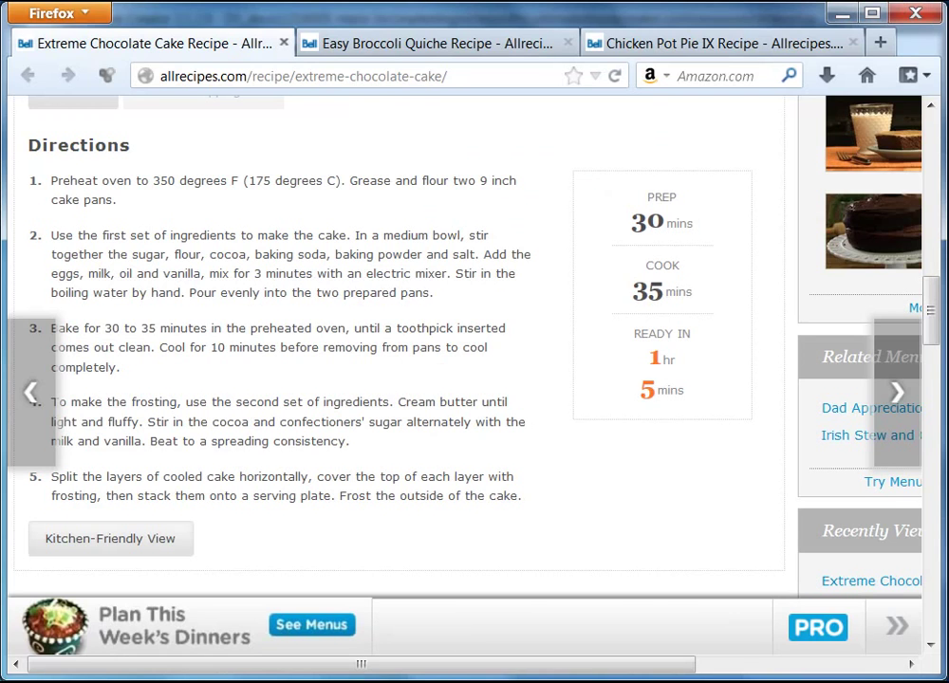
{"action": "key", "text": "alt+Tab"}
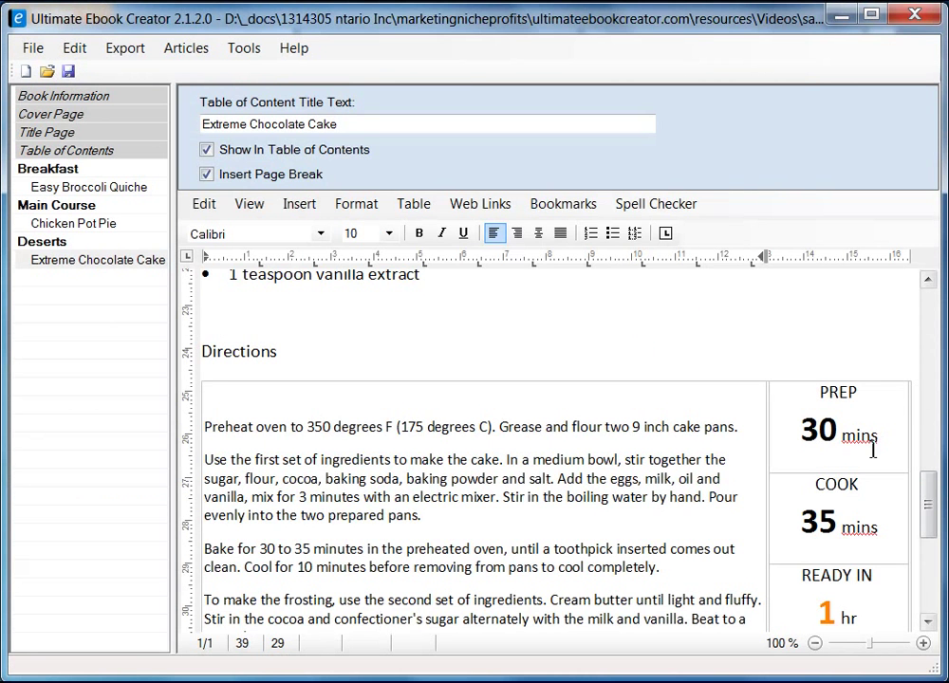
- Frame the PREP/COOK/READY IN times column with a Box border in Table Properties
{"action": "left_click", "coordinate": [892, 435]}
{"action": "left_click", "coordinate": [867, 379]}
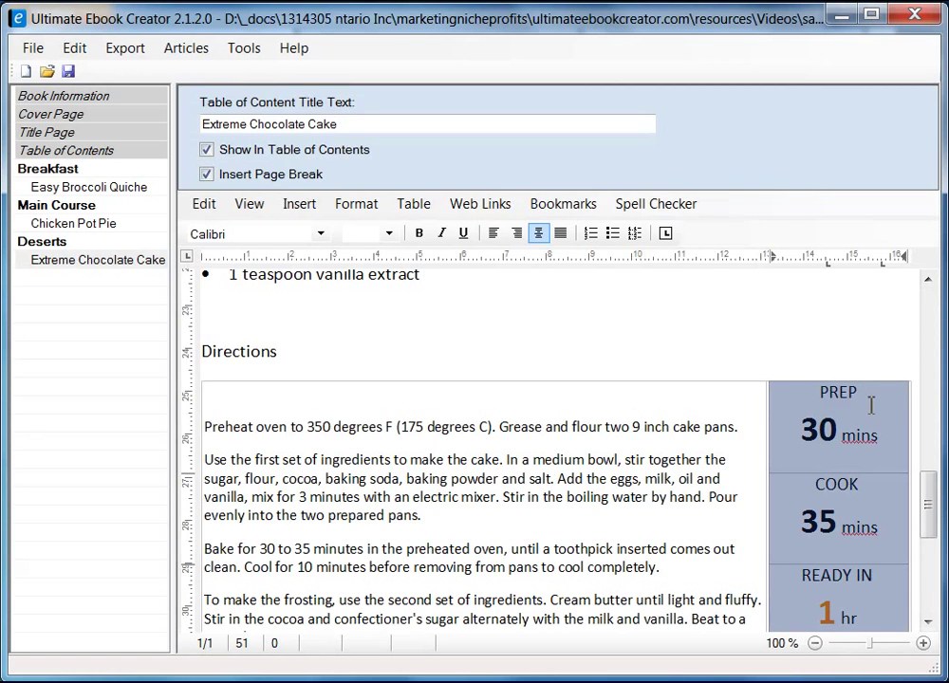
{"action": "right_click", "coordinate": [867, 406]}
{"action": "left_click", "coordinate": [928, 626]}
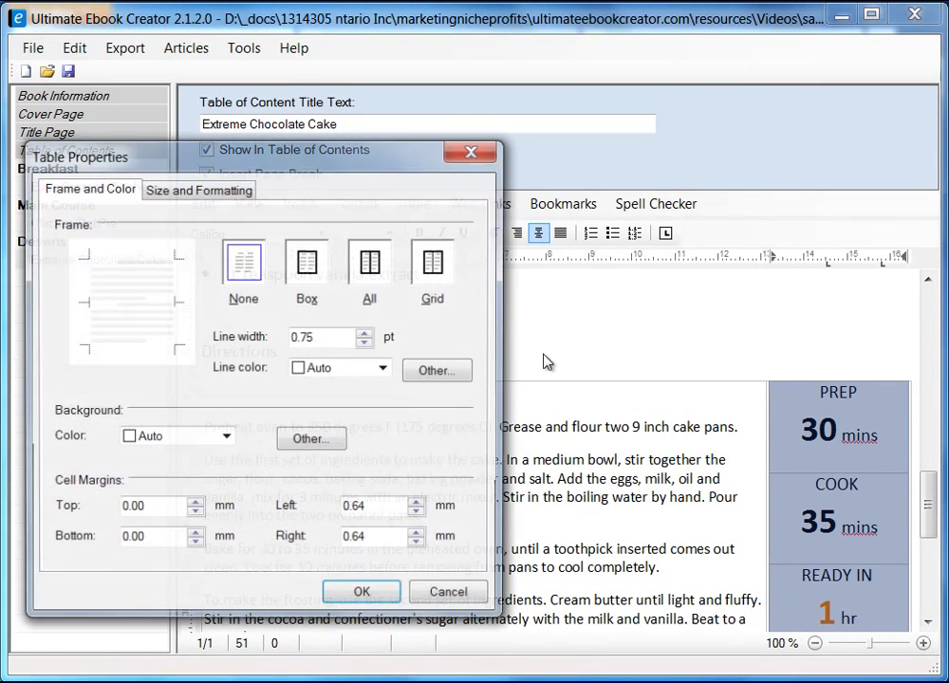
{"action": "left_click_drag", "start_coordinate": [364, 173], "coordinate": [530, 178]}
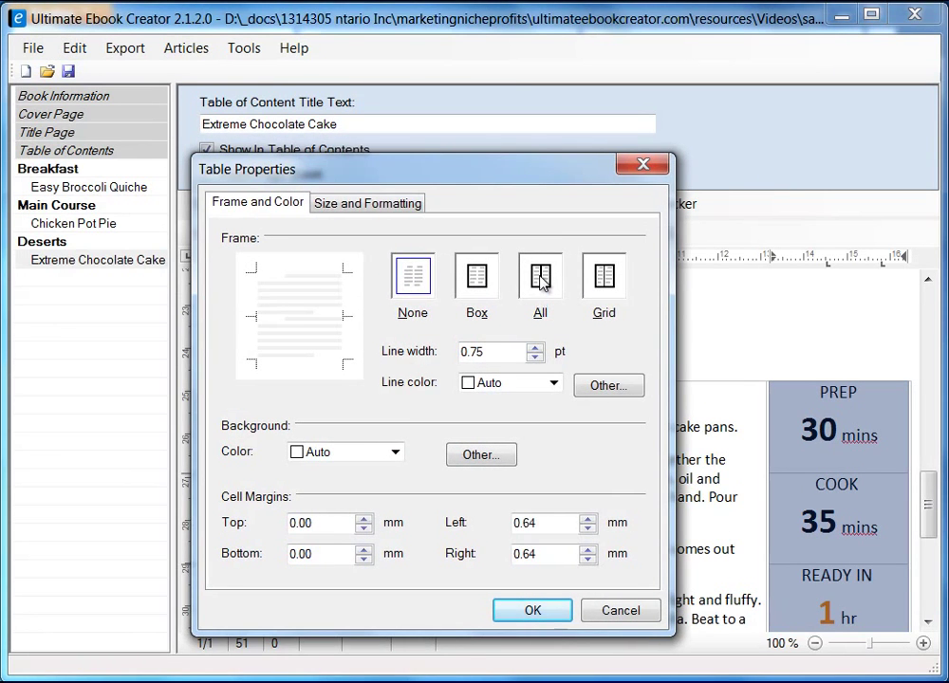
{"action": "left_click", "coordinate": [482, 299]}
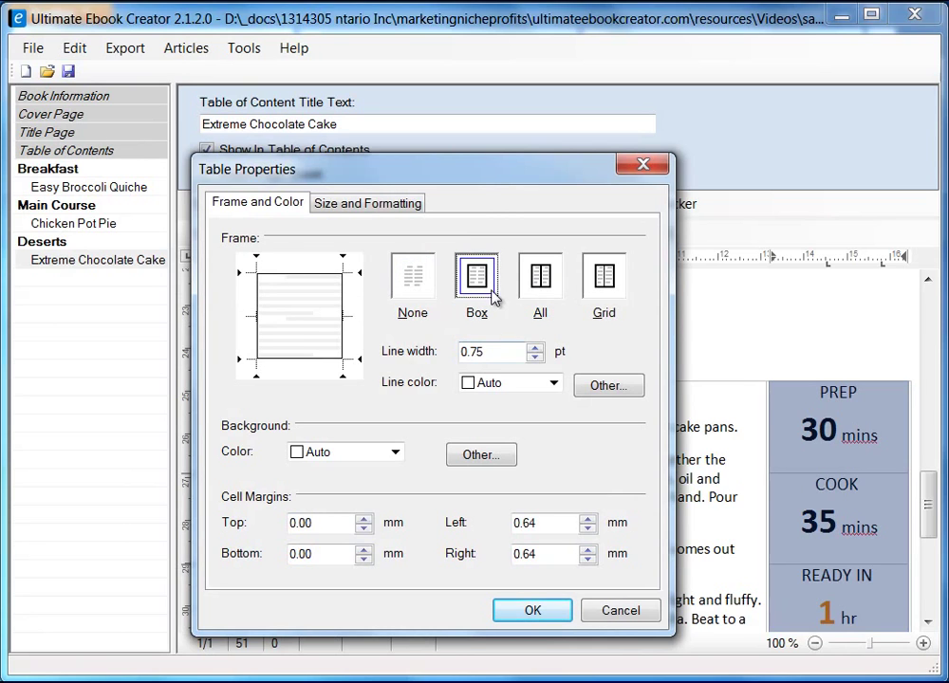
{"action": "left_click", "coordinate": [532, 612]}
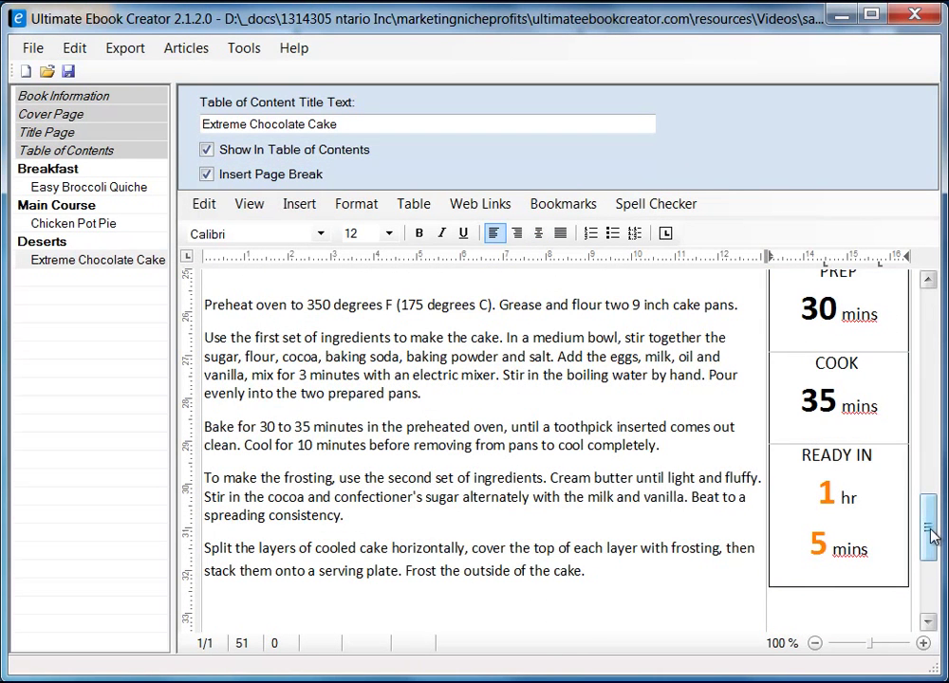
- Narrow the PREP/COOK/READY IN column beside the directions and review the full steps
{"action": "mouse_move", "coordinate": [925, 533]}
{"action": "left_mouse_down"}
{"action": "mouse_move", "coordinate": [932, 508]}
{"action": "mouse_move", "coordinate": [932, 541]}
{"action": "left_mouse_up"}
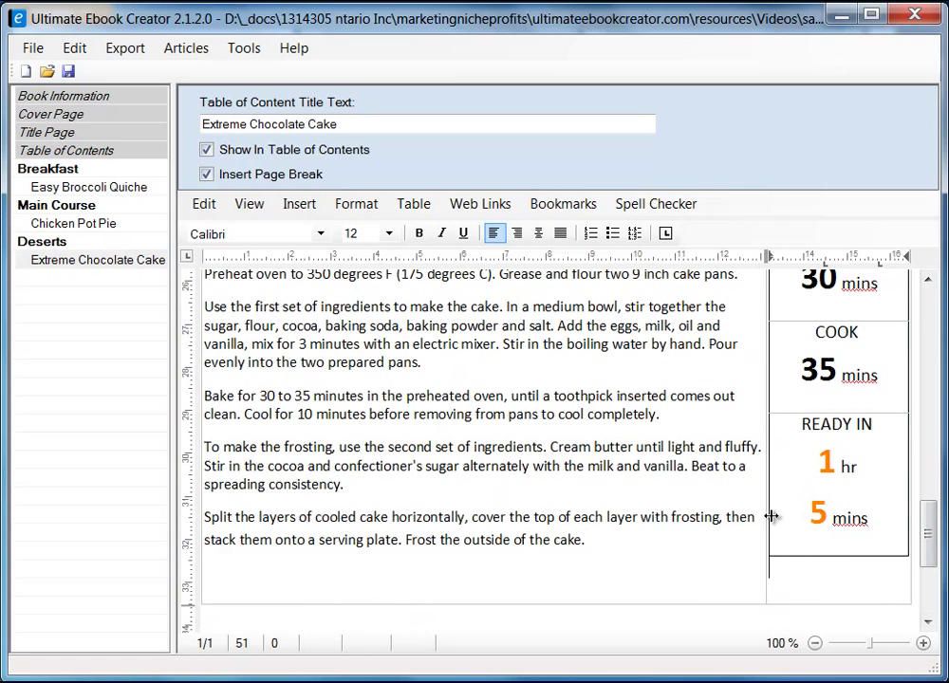
{"action": "left_click_drag", "start_coordinate": [768, 513], "coordinate": [791, 513]}
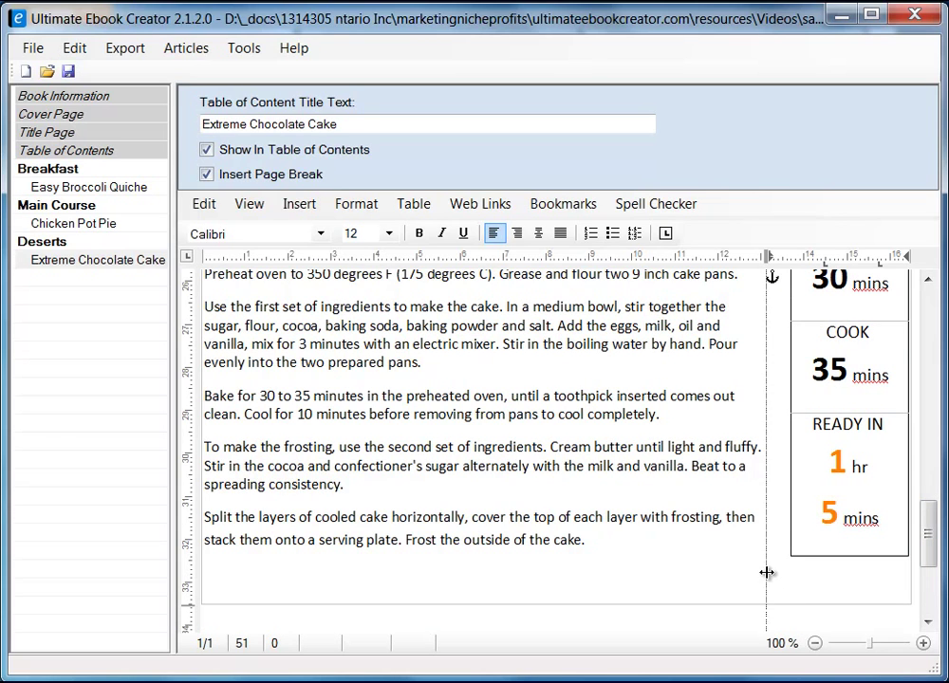
{"action": "left_click_drag", "start_coordinate": [767, 573], "coordinate": [795, 572]}
{"action": "left_click", "coordinate": [735, 570]}
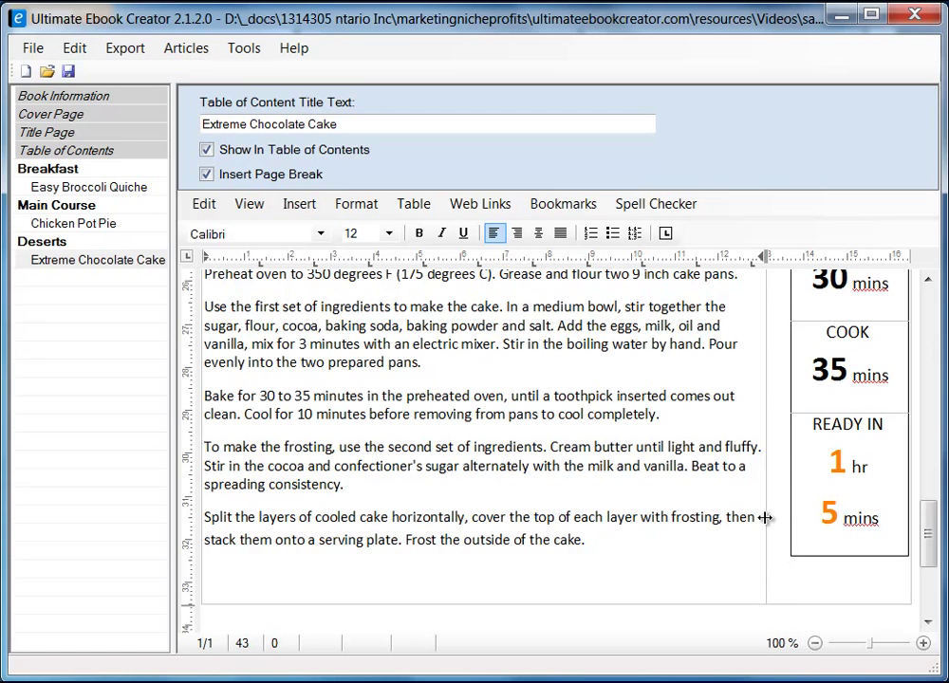
{"action": "scroll", "coordinate": [870, 623], "scroll_direction": "up", "scroll_amount": 3}
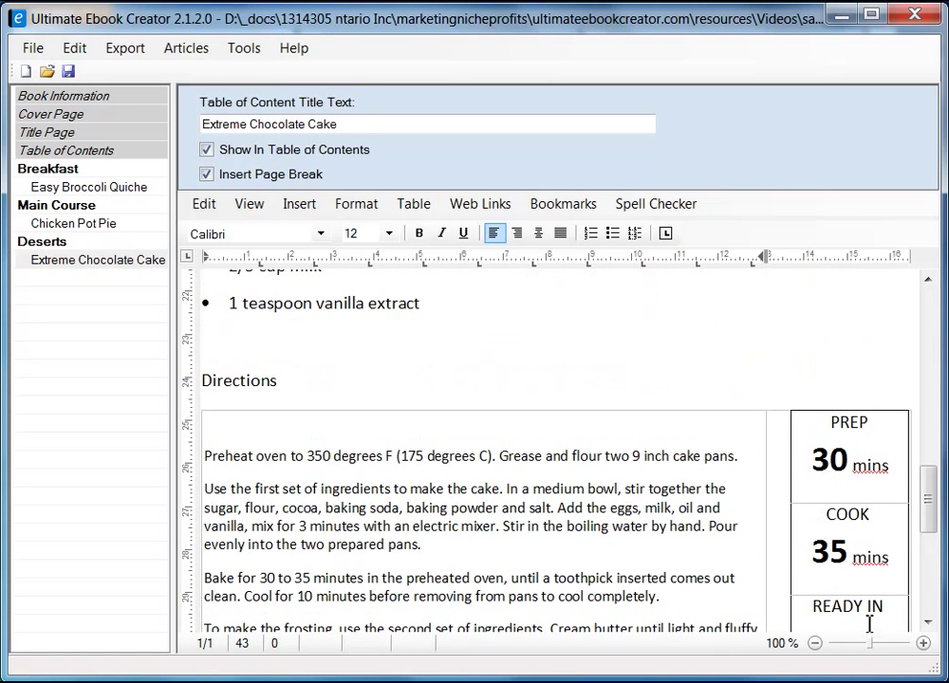
{"action": "left_click_drag", "start_coordinate": [767, 473], "coordinate": [791, 456]}
{"action": "left_click", "coordinate": [786, 488]}
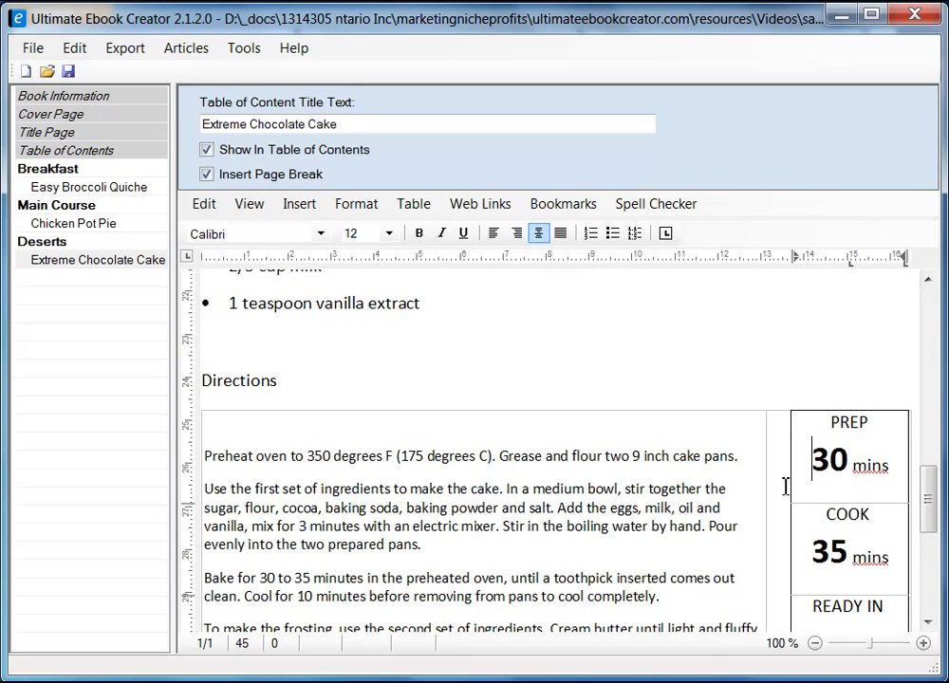
{"action": "left_click", "coordinate": [773, 406]}
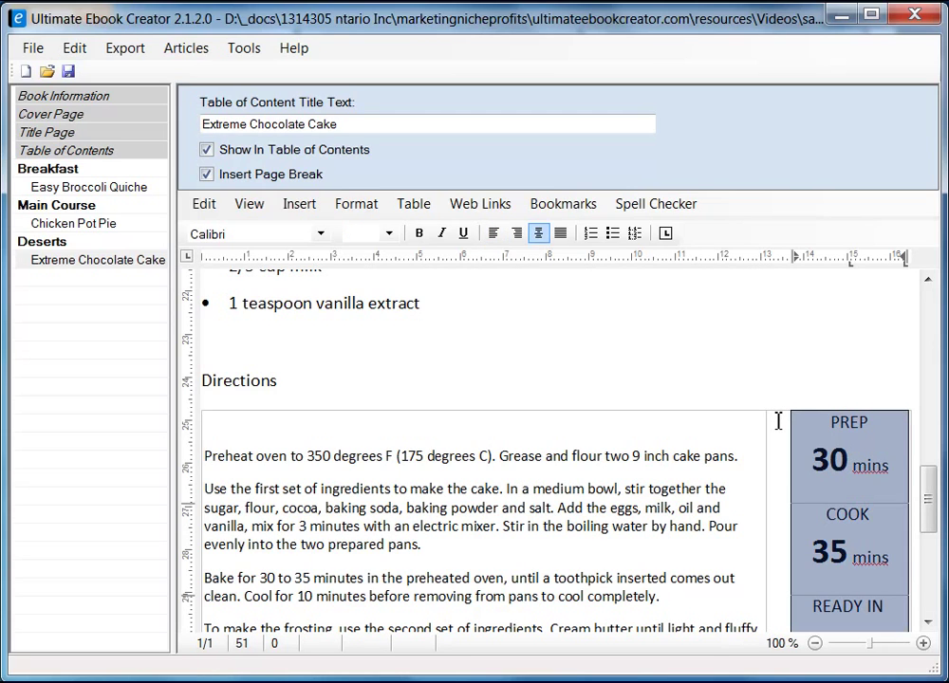
{"action": "left_click", "coordinate": [741, 429]}
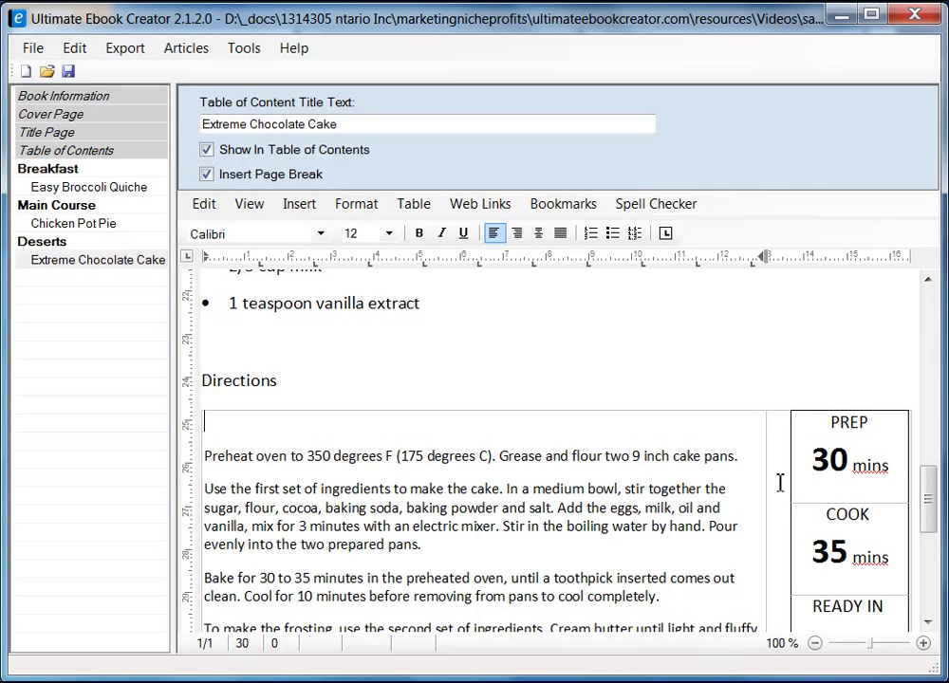
{"action": "left_click_drag", "start_coordinate": [932, 502], "coordinate": [935, 553]}
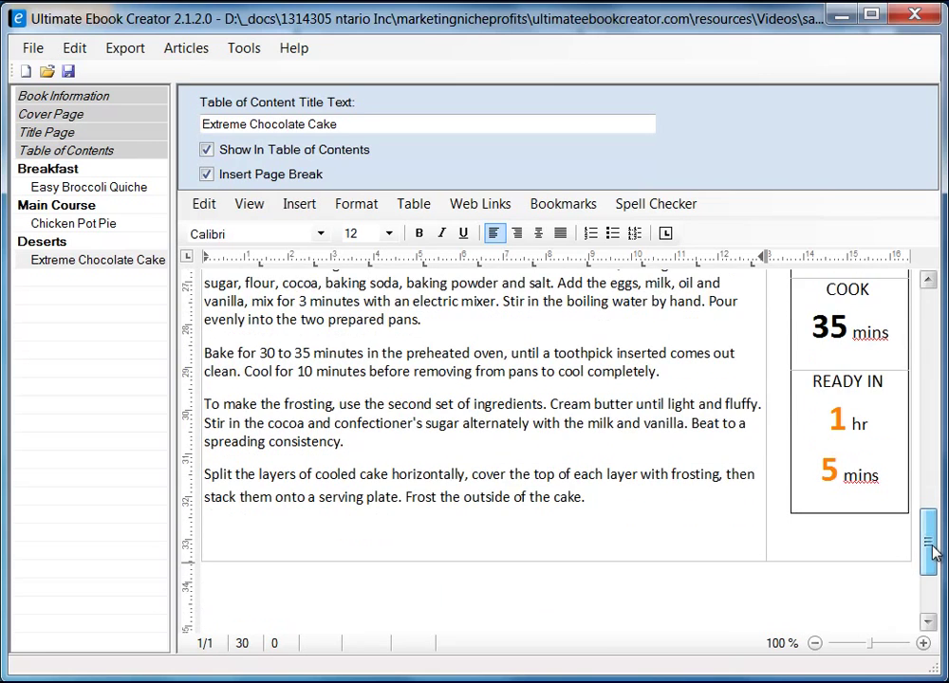
- Set the Directions table's cell vertical alignment to top in Table Properties
{"action": "left_click", "coordinate": [834, 540]}
{"action": "right_click", "coordinate": [824, 545]}
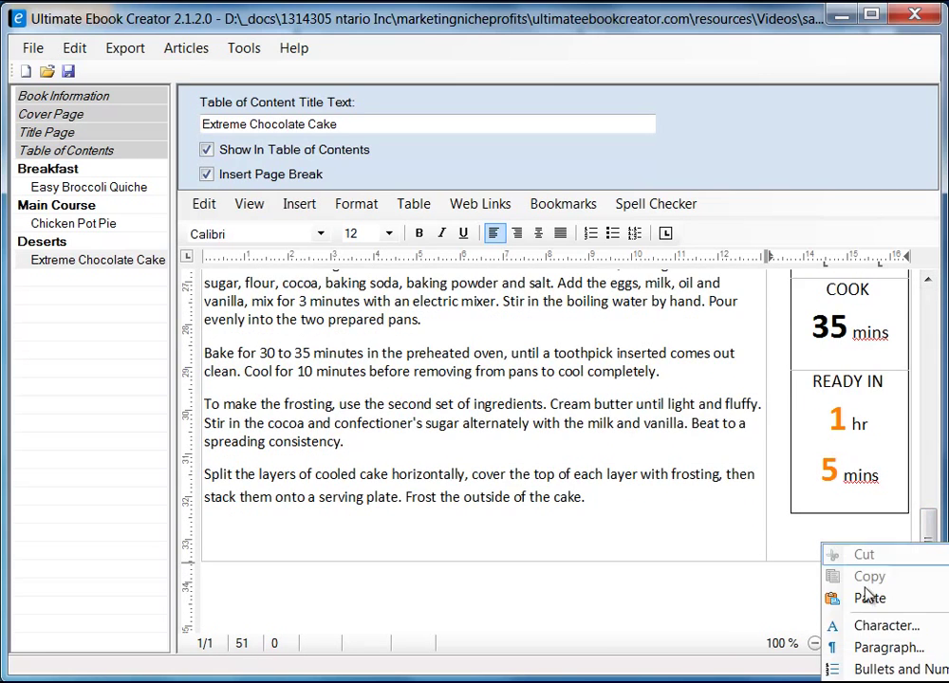
{"action": "left_click", "coordinate": [872, 682]}
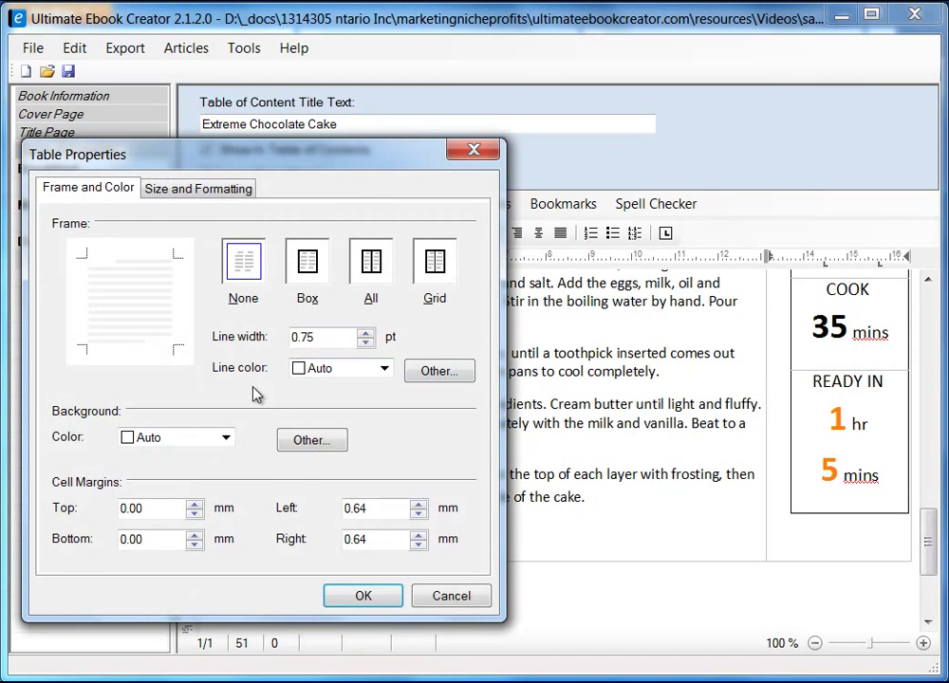
{"action": "left_click", "coordinate": [211, 189]}
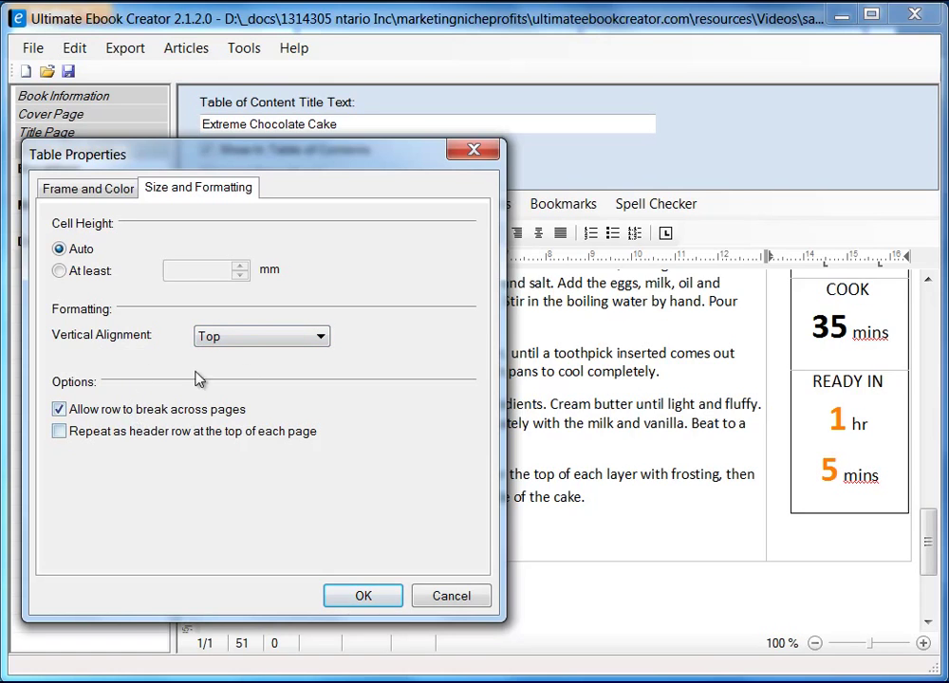
{"action": "left_click", "coordinate": [304, 337]}
{"action": "left_click", "coordinate": [304, 337]}
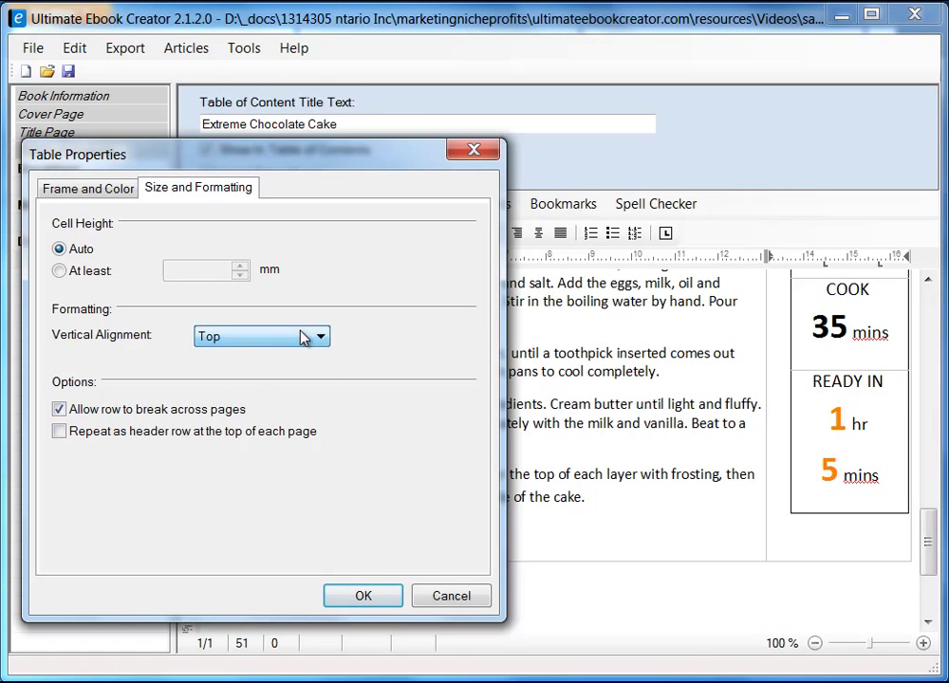
{"action": "left_click", "coordinate": [466, 597]}
- Make the Directions heading bold
{"action": "left_click_drag", "start_coordinate": [935, 562], "coordinate": [944, 518]}
{"action": "left_click_drag", "start_coordinate": [203, 385], "coordinate": [299, 387]}
{"action": "left_click", "coordinate": [419, 234]}
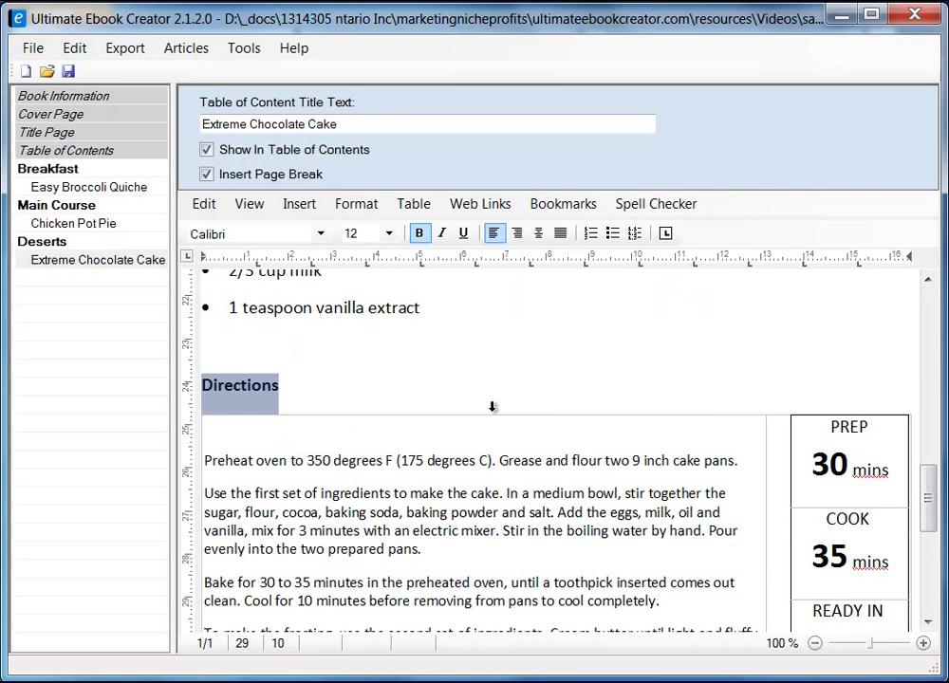
- Make the Ingredient heading bold
{"action": "left_click_drag", "start_coordinate": [930, 520], "coordinate": [932, 375]}
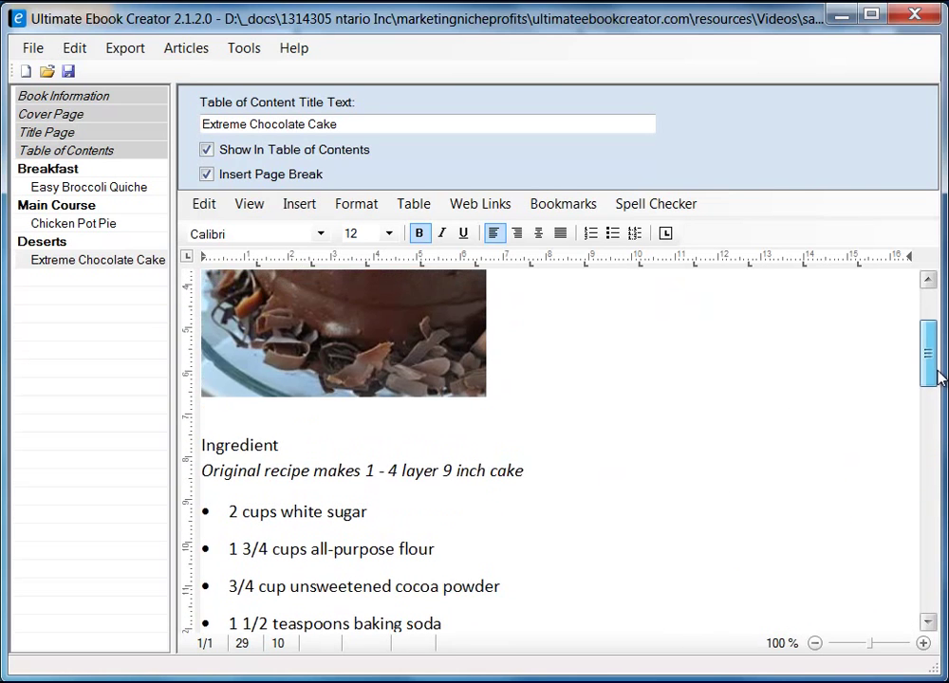
{"action": "left_click_drag", "start_coordinate": [284, 444], "coordinate": [199, 442]}
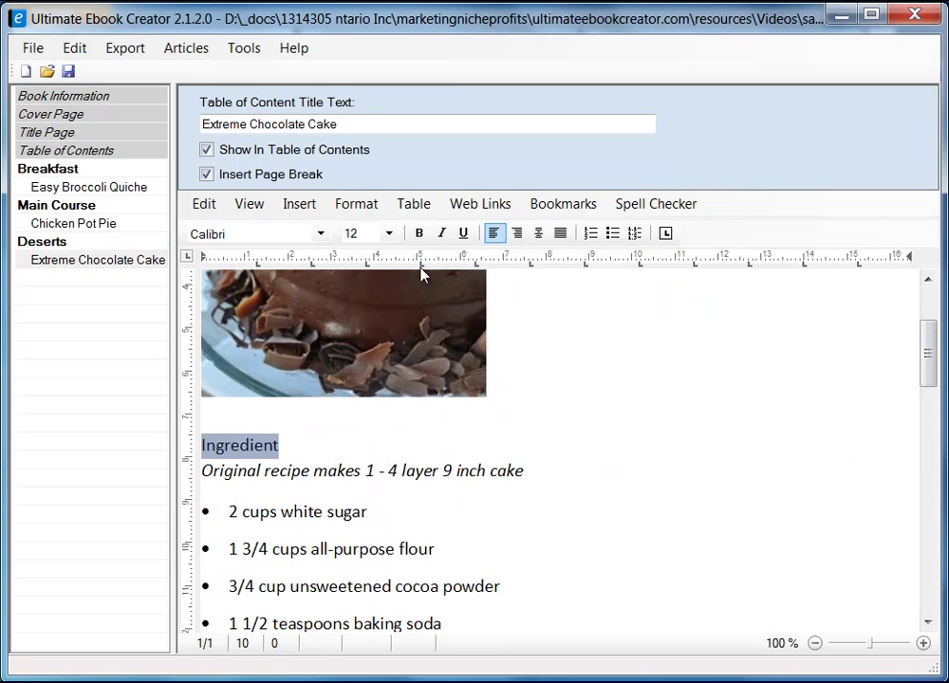
{"action": "left_click", "coordinate": [419, 233]}
{"action": "left_click", "coordinate": [870, 414]}
- Save the ebook project and move on to the Chicken Pot Pie IX chapter
{"action": "left_click_drag", "start_coordinate": [925, 360], "coordinate": [929, 318]}
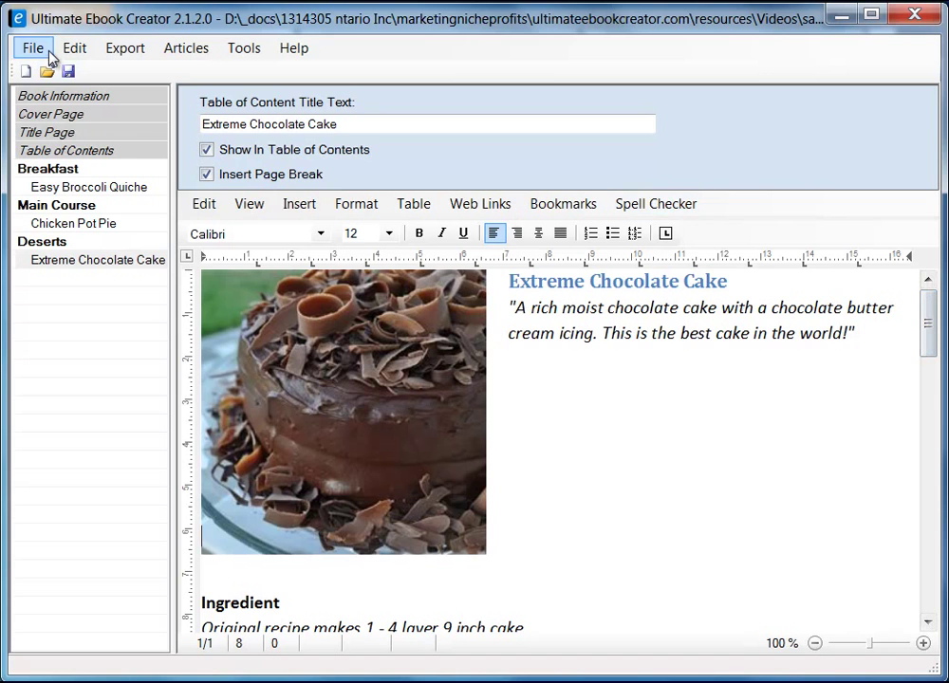
{"action": "left_click", "coordinate": [68, 71]}
{"action": "left_click", "coordinate": [468, 478]}
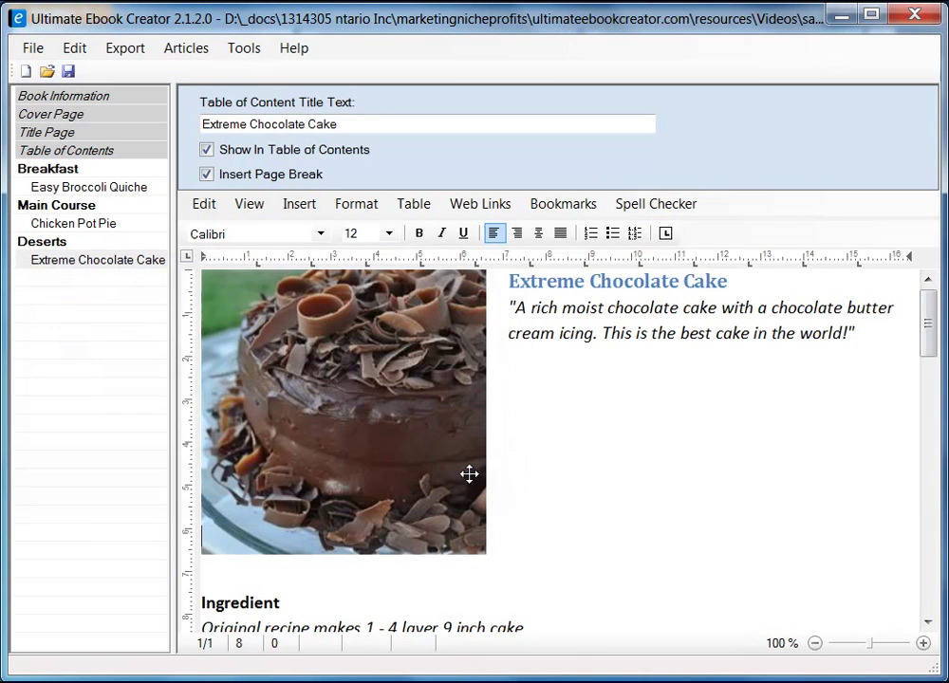
{"action": "left_click", "coordinate": [99, 225]}
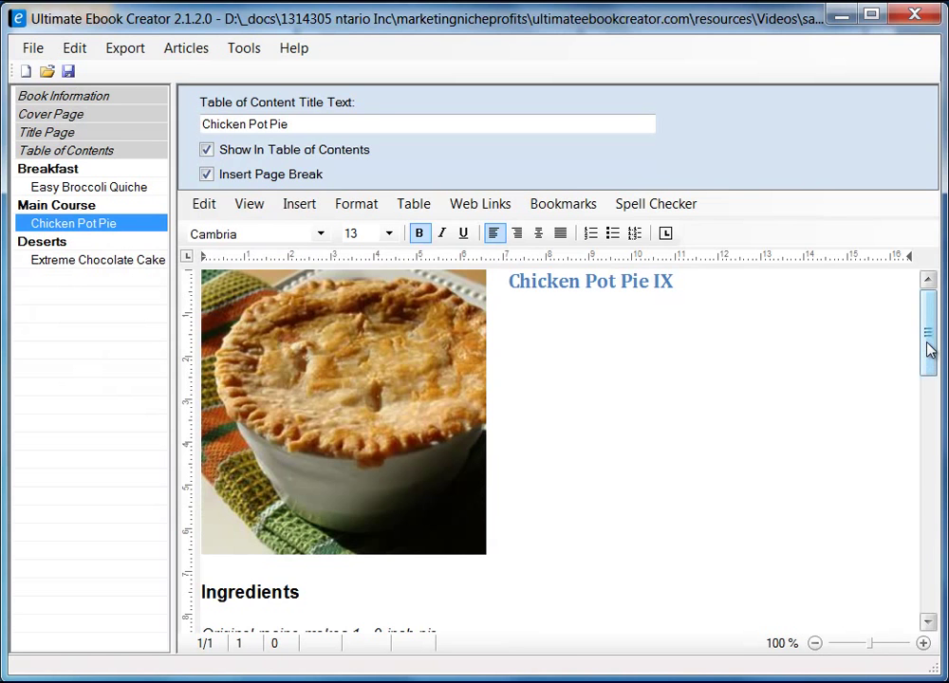
- Add a chapter titled 'Customer Reviews' at the end of the outline, after Deserts
{"action": "left_click_drag", "start_coordinate": [928, 349], "coordinate": [807, 546]}
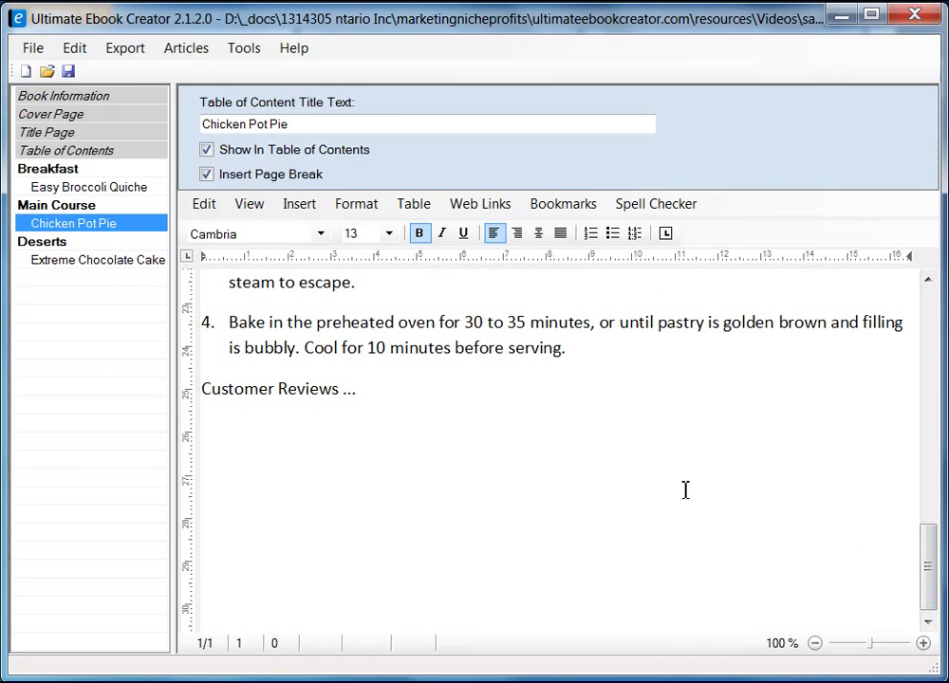
{"action": "right_click", "coordinate": [67, 383]}
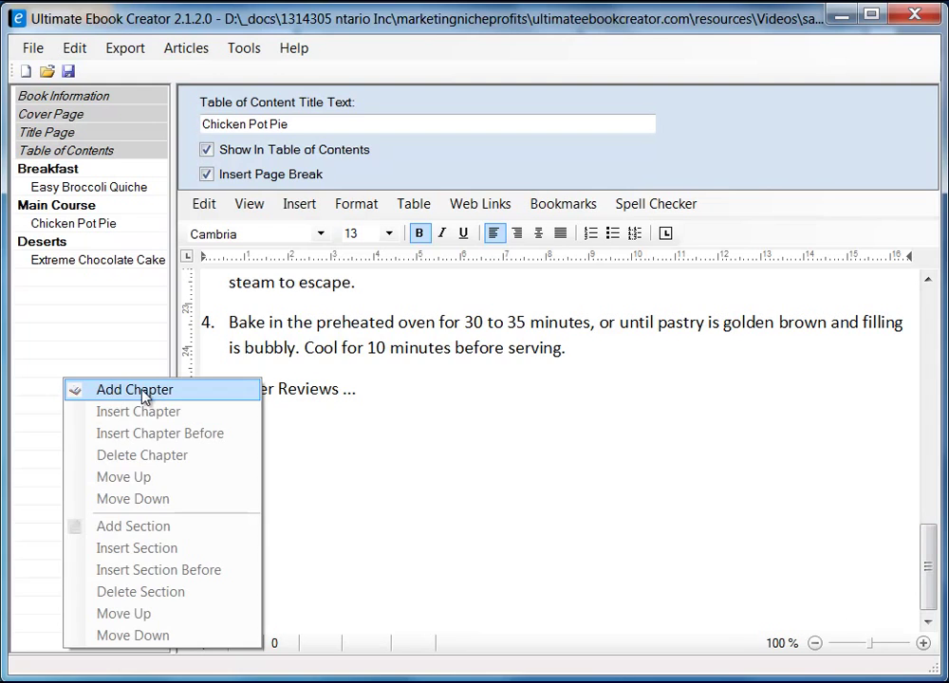
{"action": "left_click", "coordinate": [113, 391]}
{"action": "type", "text": "Revi"}
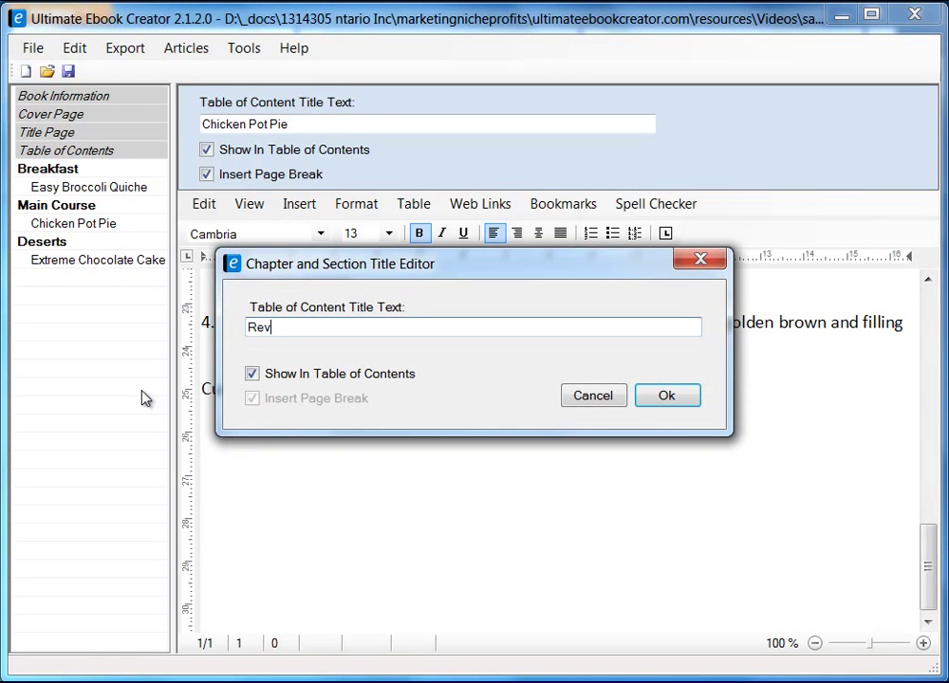
{"action": "key", "text": "BackSpace"}
{"action": "key", "text": "BackSpace"}
{"action": "key", "text": "BackSpace"}
{"action": "key", "text": "BackSpace"}
{"action": "type", "text": "Custpom"}
{"action": "key", "text": "BackSpace"}
{"action": "key", "text": "BackSpace"}
{"action": "key", "text": "BackSpace"}
{"action": "type", "text": "omer"}
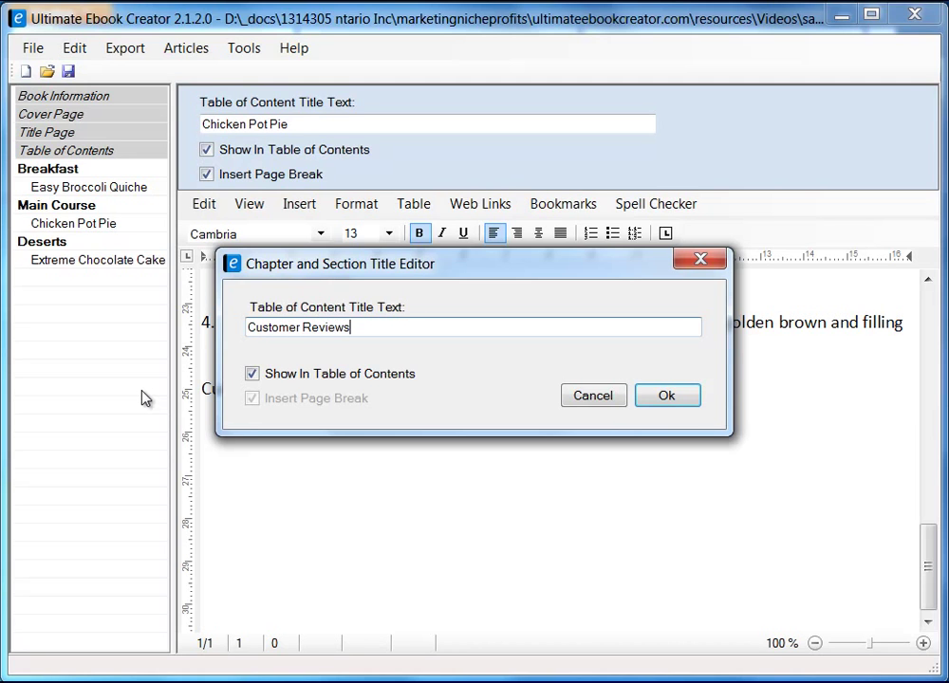
{"action": "left_click", "coordinate": [674, 396]}
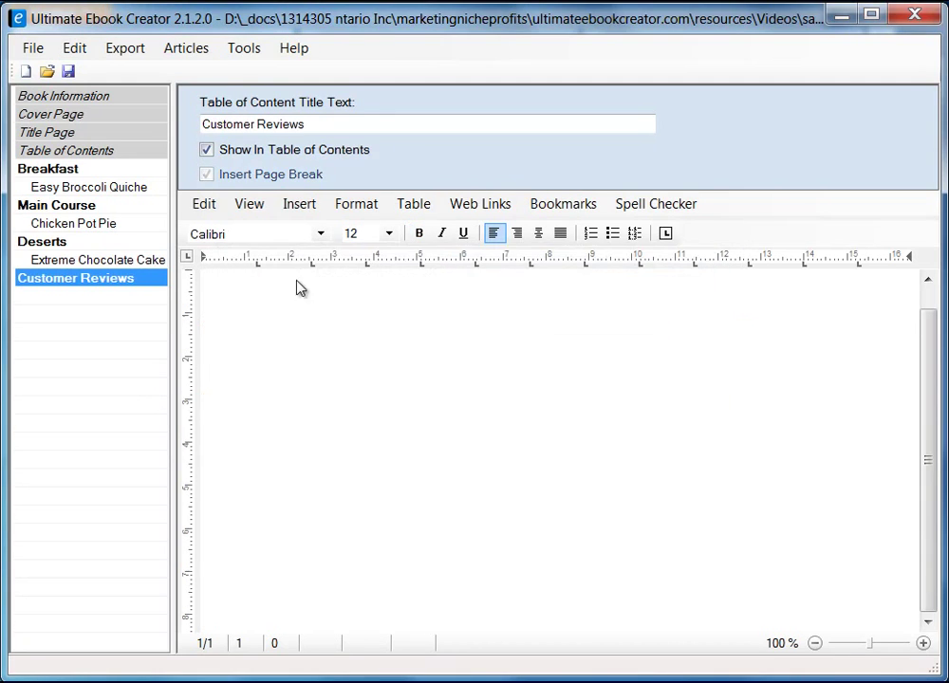
- Add a 'Chicken Pot Pie Reviews' section under Customer Reviews with Insert Page Break ticked
{"action": "right_click", "coordinate": [124, 281]}
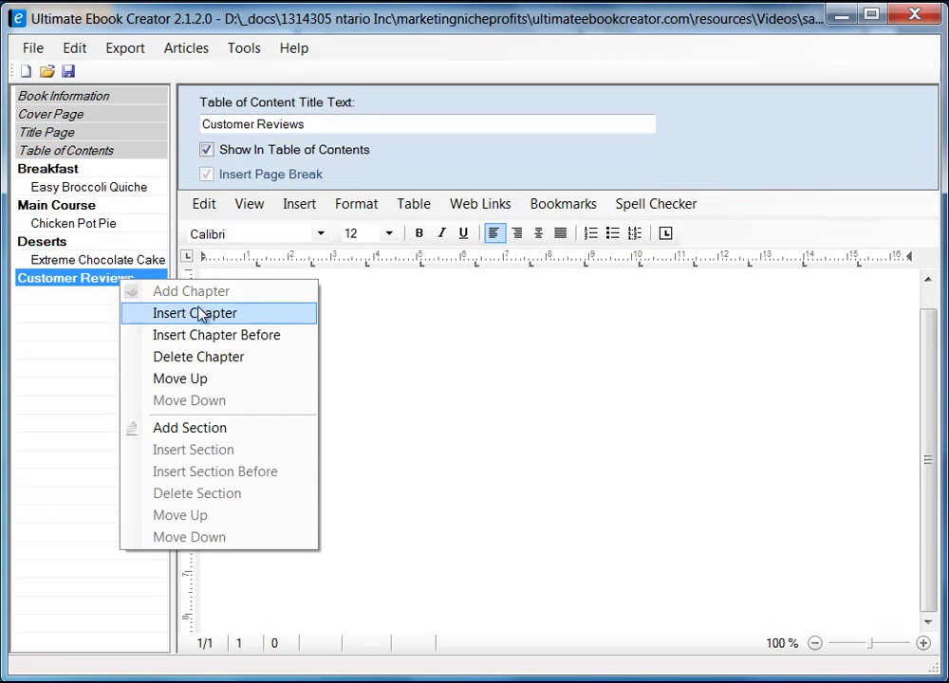
{"action": "left_click", "coordinate": [182, 429]}
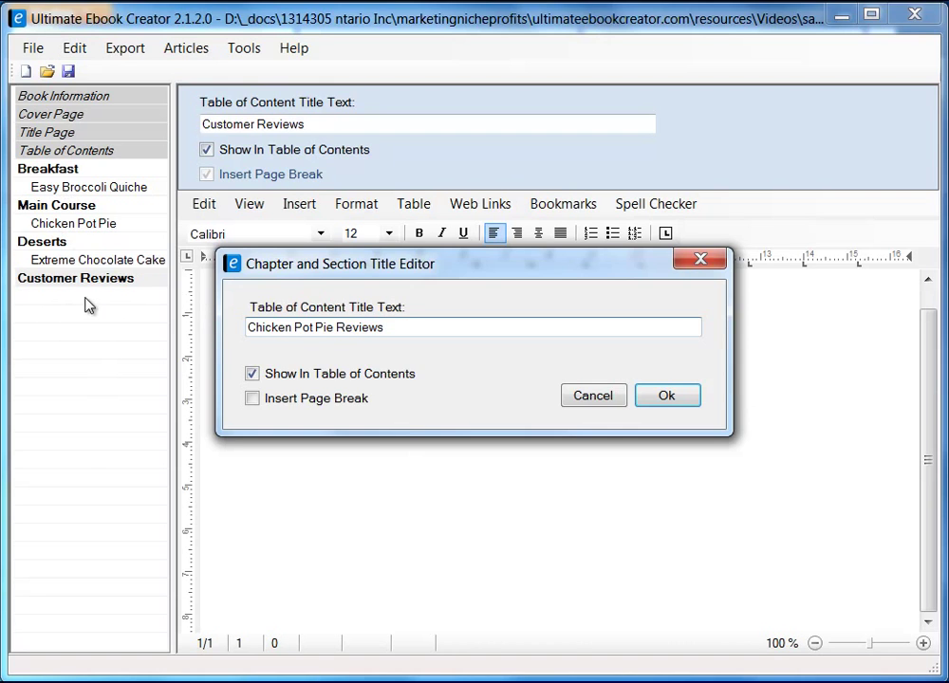
{"action": "left_click", "coordinate": [253, 397]}
{"action": "left_click", "coordinate": [668, 401]}
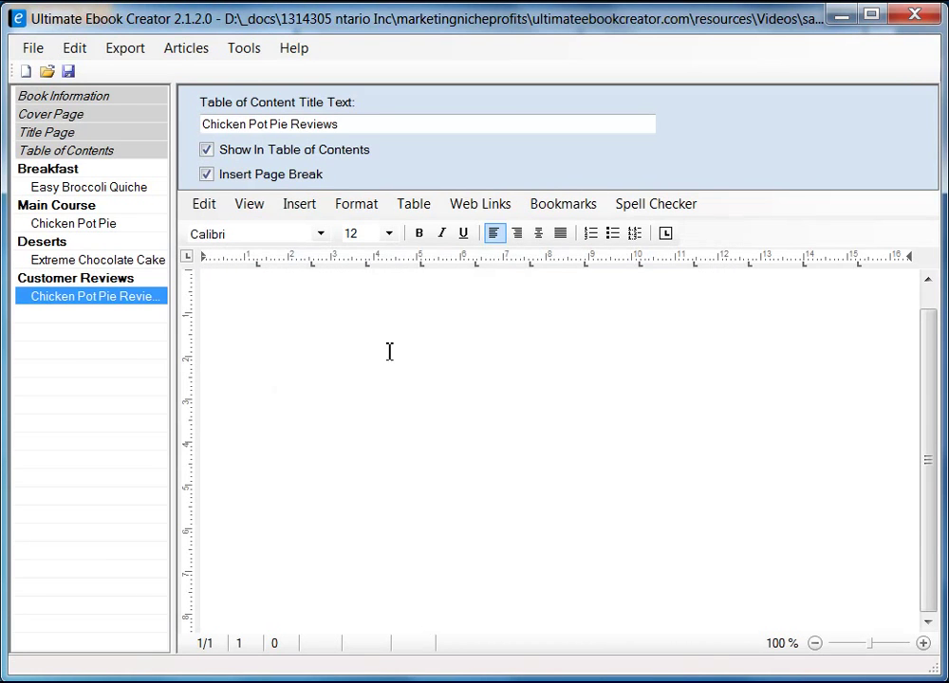
{"action": "left_click", "coordinate": [473, 348]}
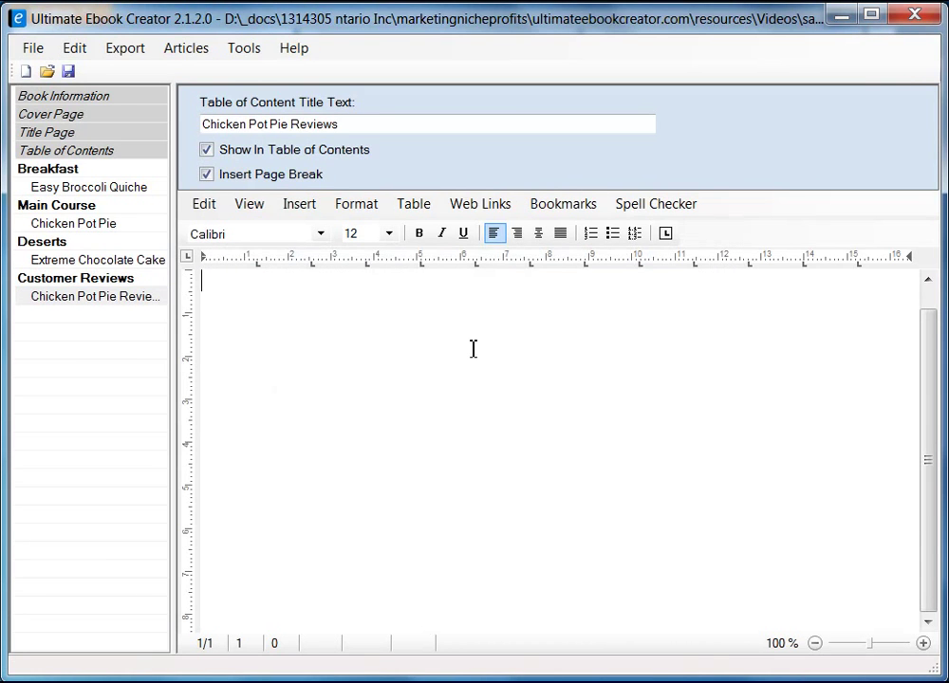
- Switch the editor to Page Layout view and type the heading 'Chieck Pot Pie Reviews'
{"action": "left_click", "coordinate": [252, 206]}
{"action": "left_click", "coordinate": [282, 229]}
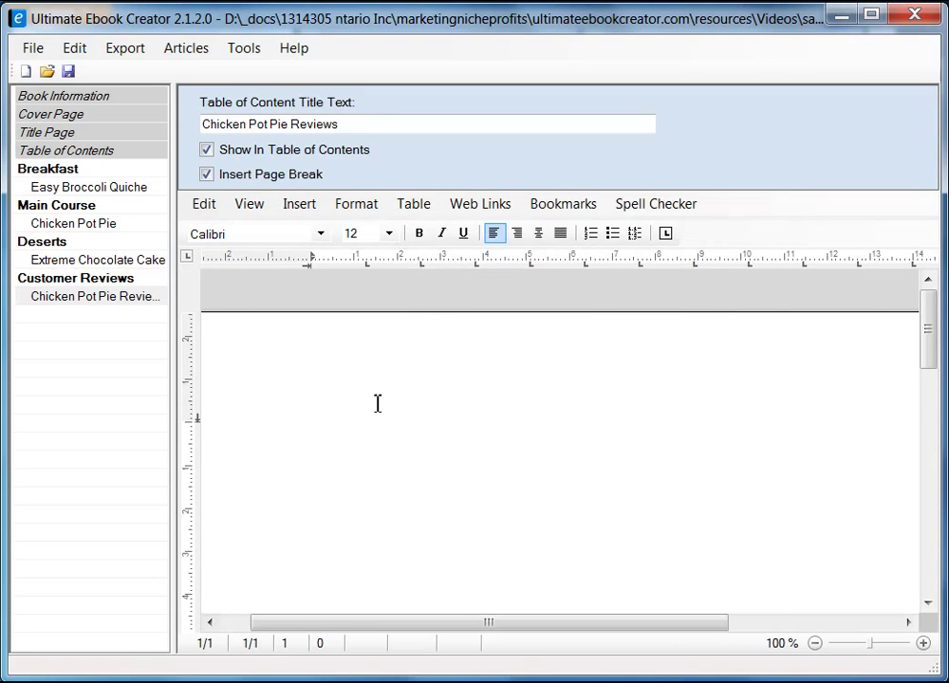
{"action": "type", "text": "Cicj"}
{"action": "type", "text": "hieck"}
{"action": "type", "text": " Pot"}
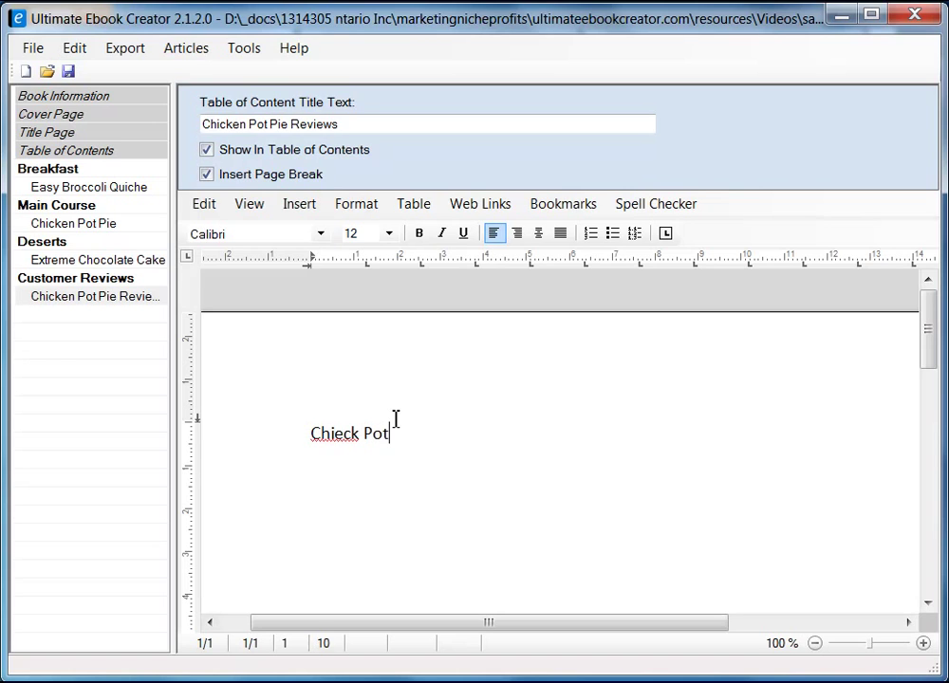
{"action": "type", "text": " Pie Reviews"}
{"action": "key", "text": "alt+Tab"}
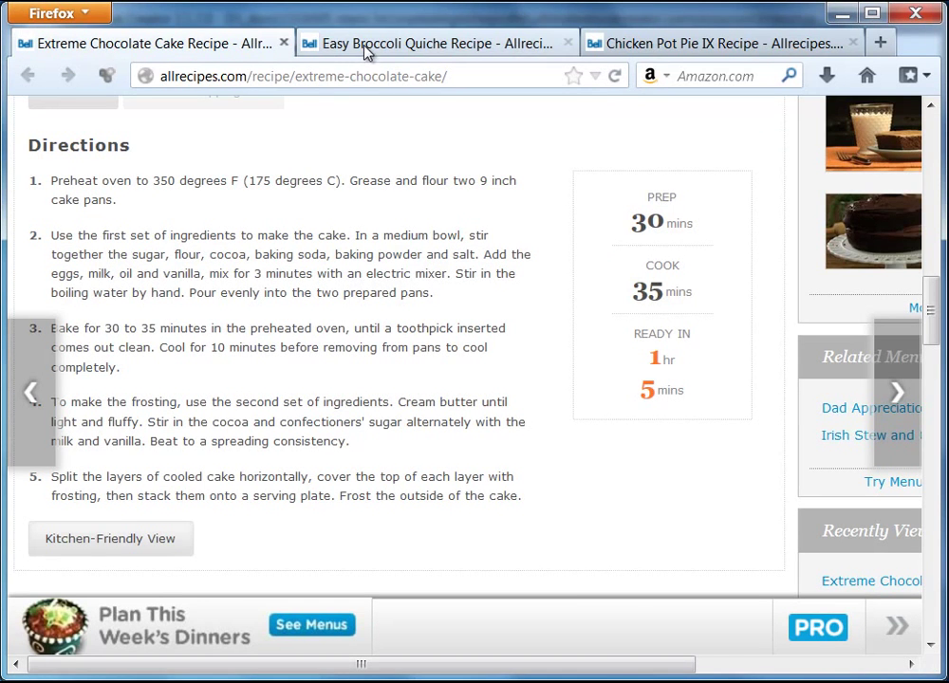
- Open the Chicken Pot Pie IX recipe page in Firefox and try its reviews panel
{"action": "left_click", "coordinate": [365, 49]}
{"action": "left_click", "coordinate": [667, 47]}
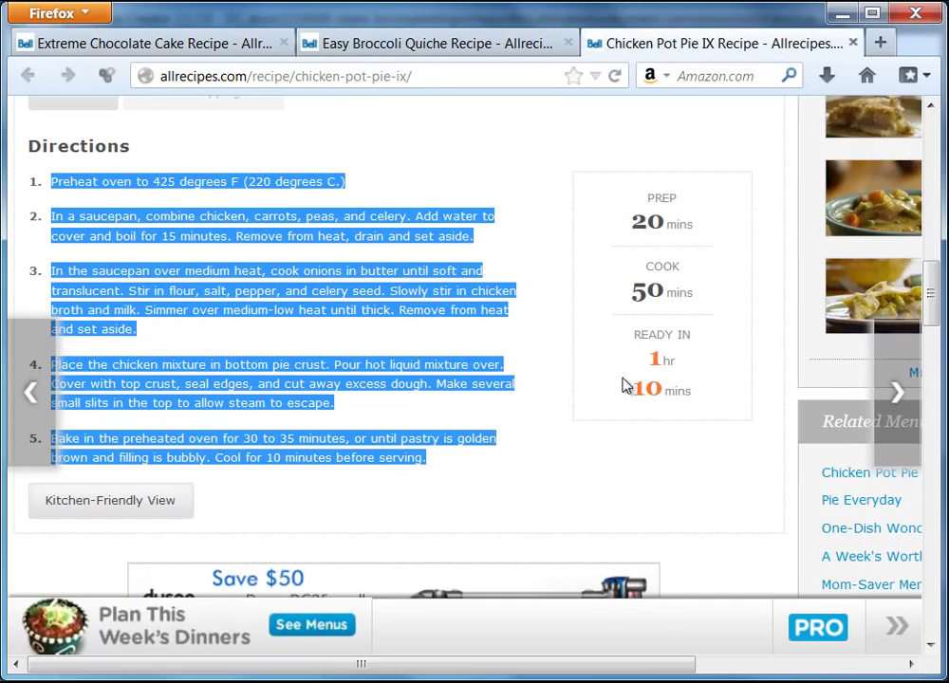
{"action": "left_click", "coordinate": [632, 497]}
{"action": "scroll", "coordinate": [626, 457], "scroll_direction": "up", "scroll_amount": 10}
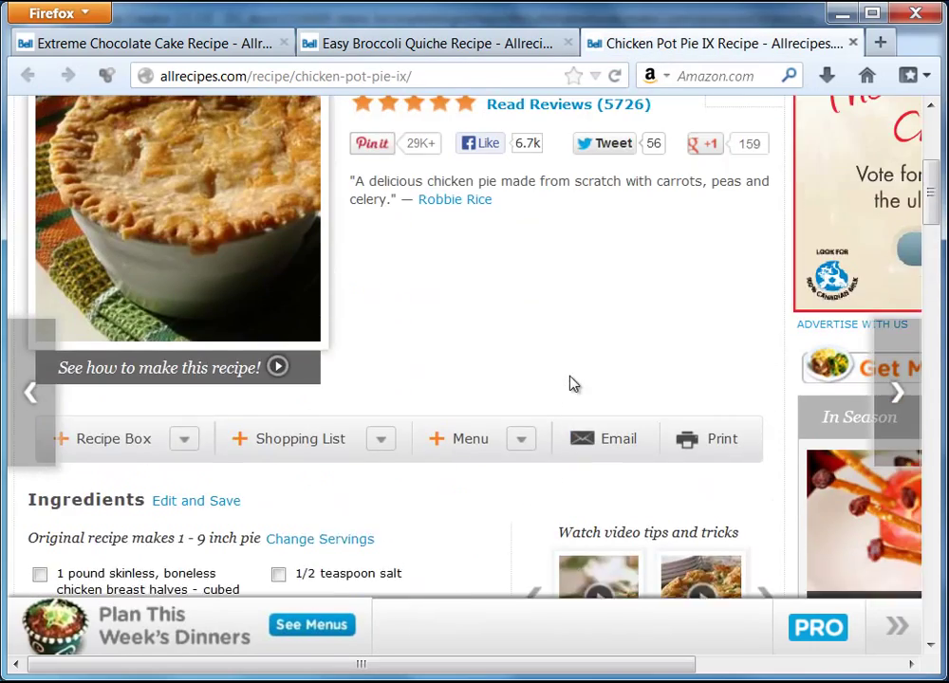
{"action": "scroll", "coordinate": [569, 275], "scroll_direction": "up", "scroll_amount": 2}
{"action": "scroll", "coordinate": [569, 249], "scroll_direction": "down", "scroll_amount": 15}
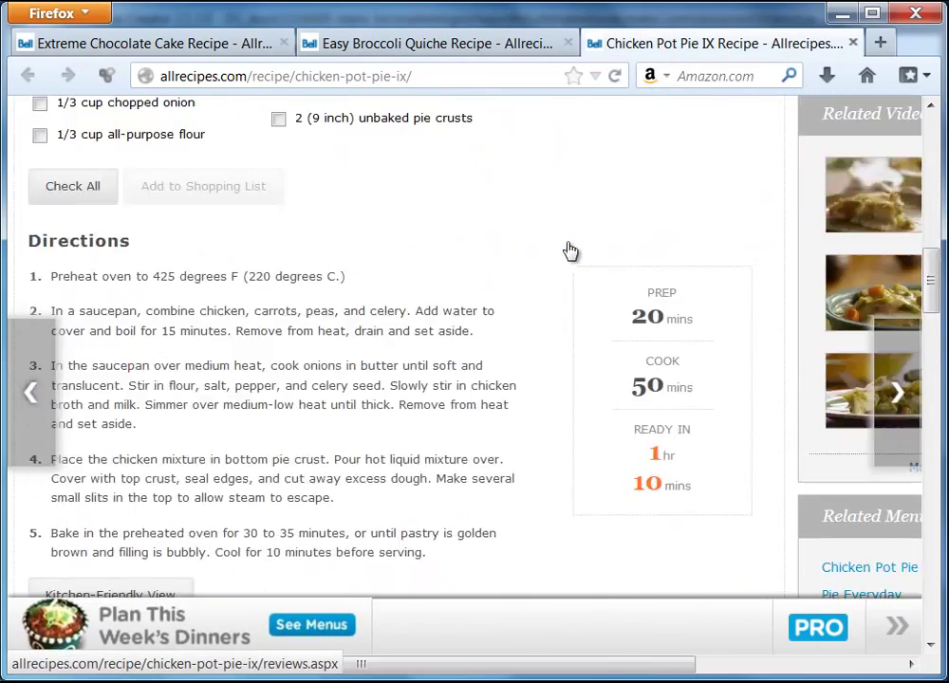
{"action": "left_click", "coordinate": [569, 250]}
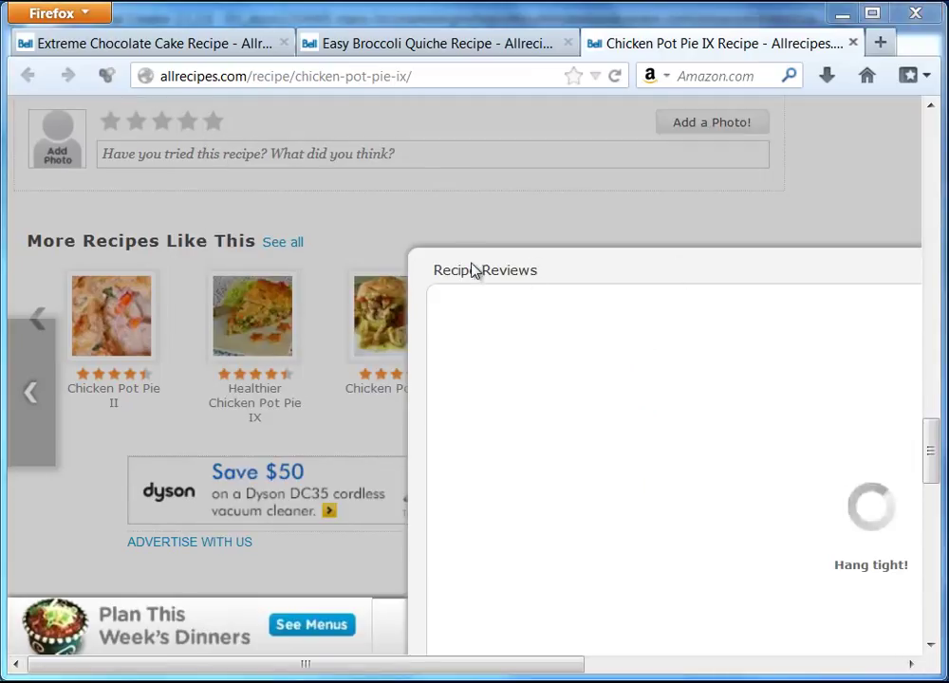
{"action": "mouse_move", "coordinate": [581, 664]}
{"action": "left_mouse_down"}
{"action": "mouse_move", "coordinate": [849, 666]}
{"action": "mouse_move", "coordinate": [594, 669]}
{"action": "left_mouse_up"}
{"action": "left_click", "coordinate": [895, 269]}
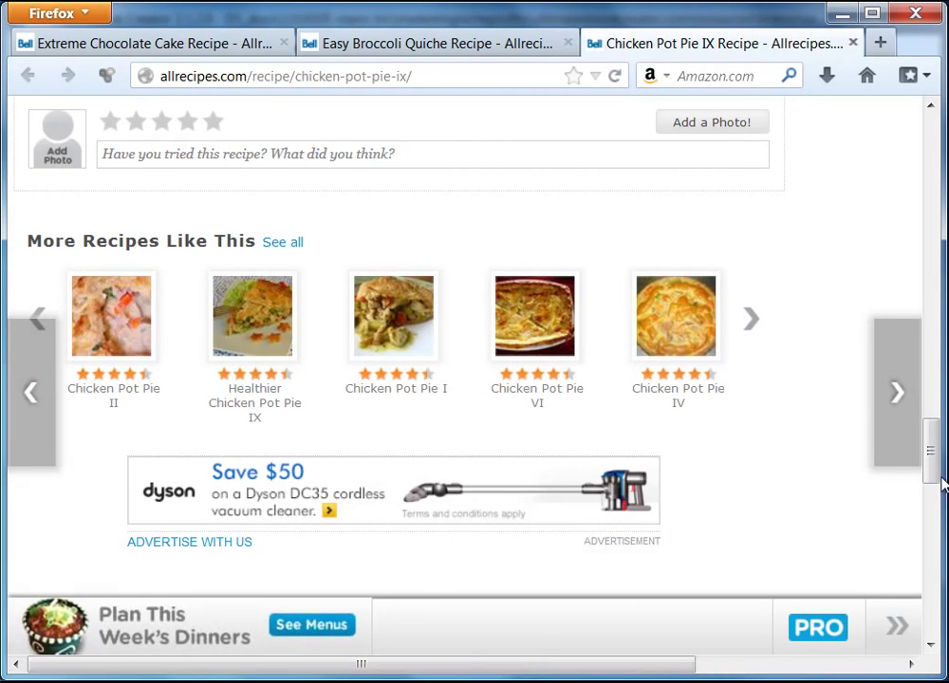
{"action": "left_click_drag", "start_coordinate": [934, 456], "coordinate": [939, 133]}
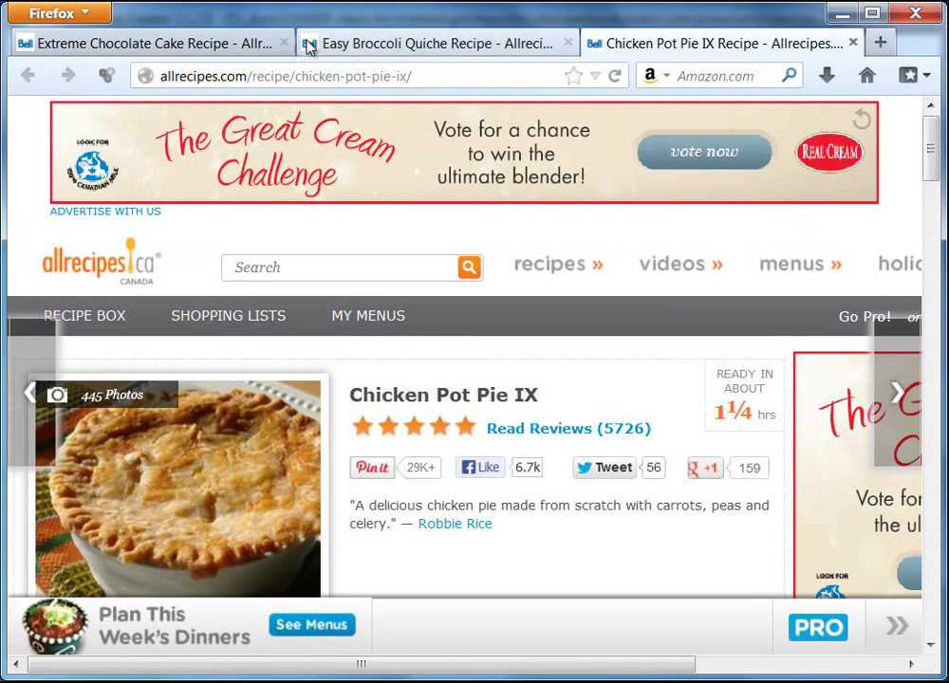
- Show the Easy Broccoli Quiche reviews with review 1 of 816 fully visible
{"action": "left_click", "coordinate": [380, 47]}
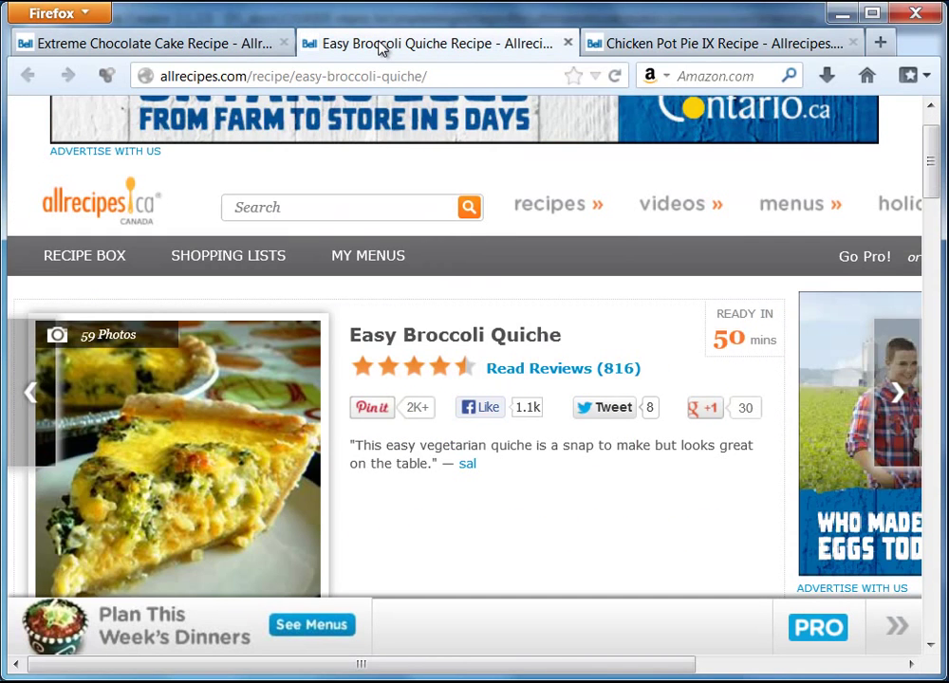
{"action": "left_click", "coordinate": [562, 375]}
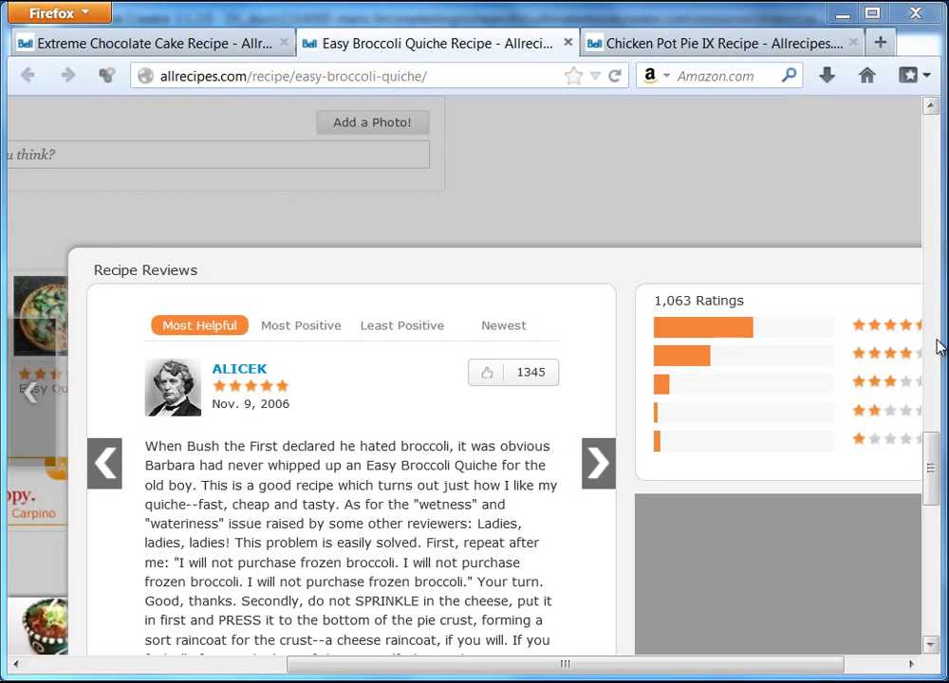
{"action": "left_click_drag", "start_coordinate": [934, 450], "coordinate": [938, 481]}
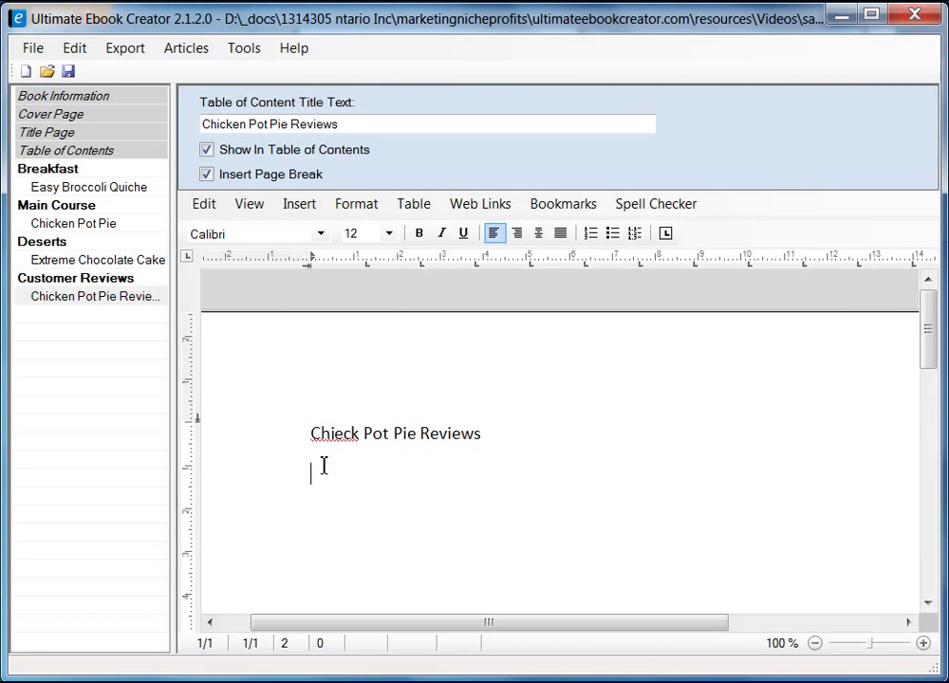
- Correct the misspelled word 'Chieck' in the reviews page text
{"action": "left_click", "coordinate": [337, 433]}
{"action": "key", "text": "BackSpace"}
{"action": "key", "text": "shift+Right"}
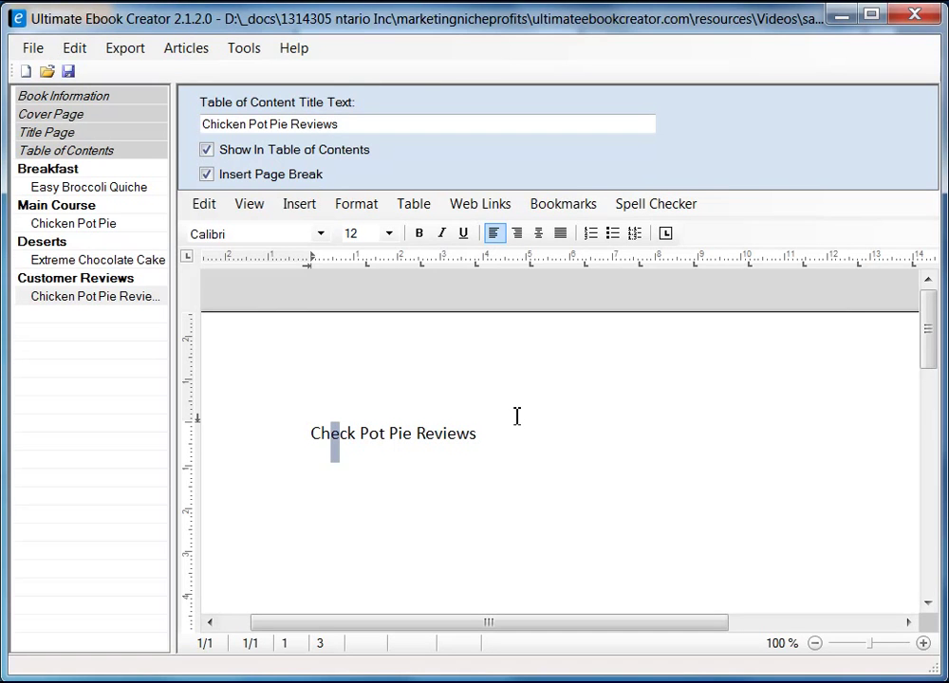
{"action": "type", "text": "i"}
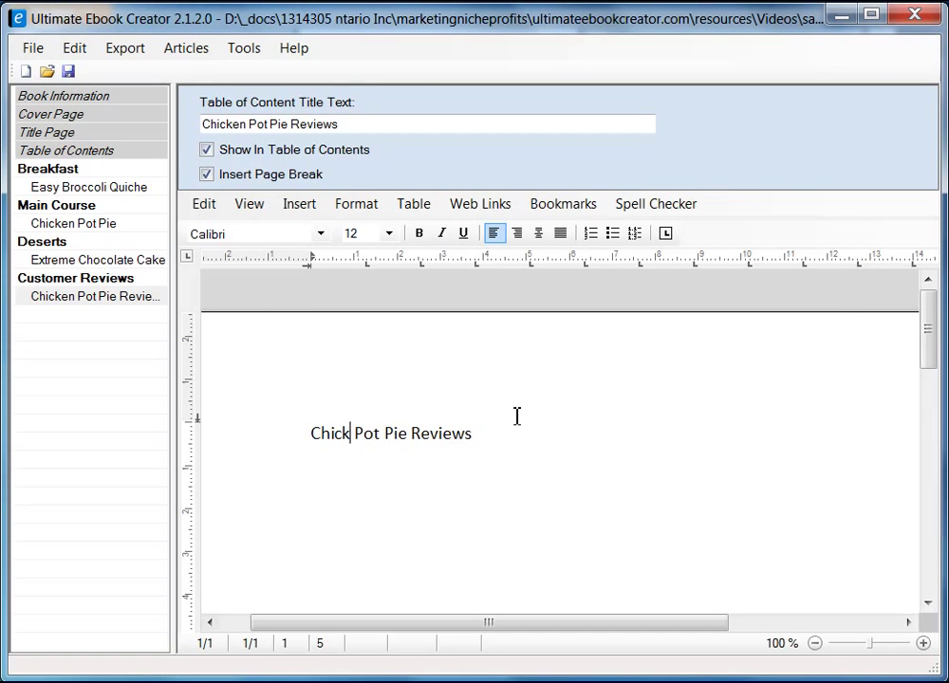
- Replace 'Chicken Pot Pie' in the reviews TOC title with 'Easy Broccoli Quiche', copied from the recipe page
{"action": "left_click", "coordinate": [98, 298]}
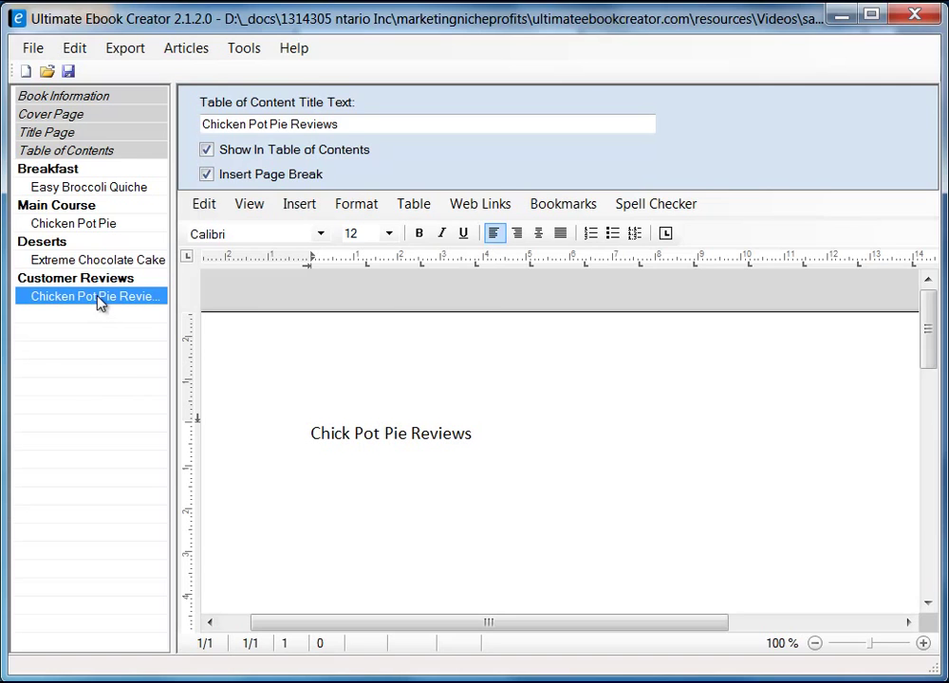
{"action": "left_click_drag", "start_coordinate": [366, 123], "coordinate": [167, 114]}
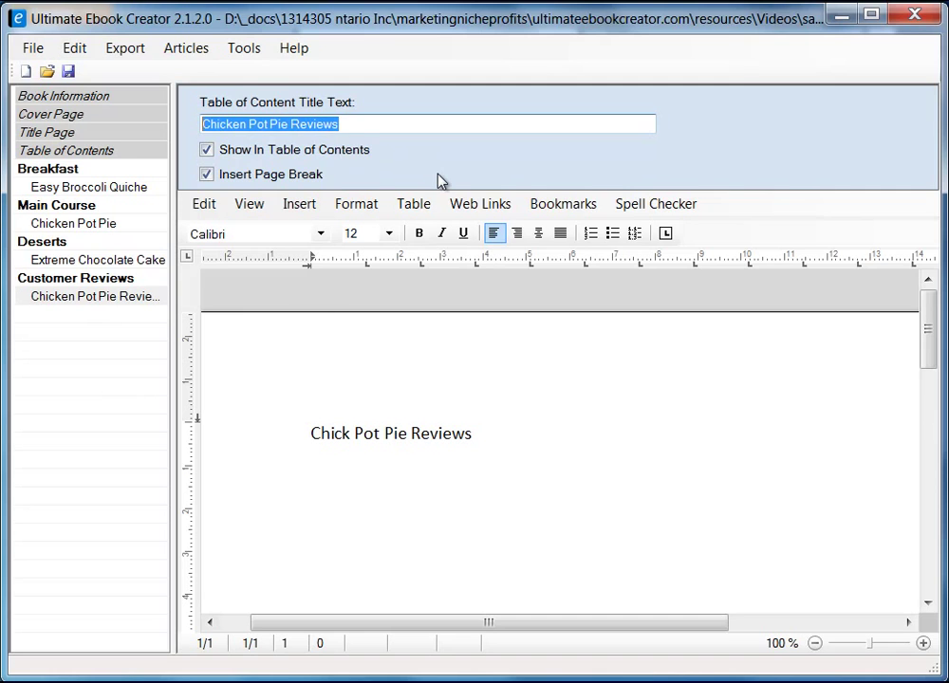
{"action": "left_click", "coordinate": [127, 187]}
{"action": "right_click", "coordinate": [290, 125]}
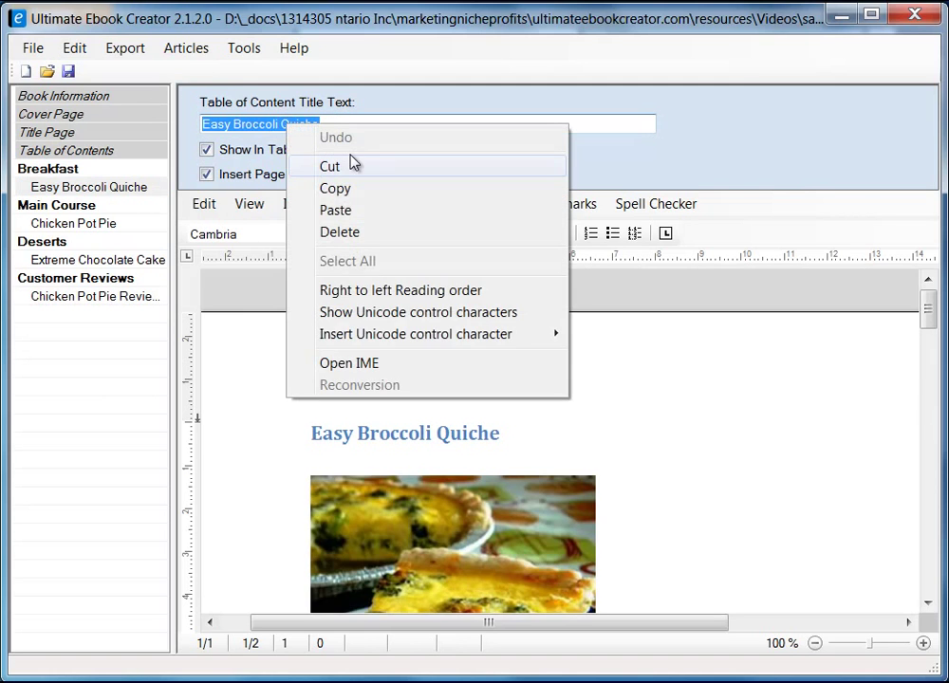
{"action": "left_click", "coordinate": [352, 191]}
{"action": "left_click", "coordinate": [141, 297]}
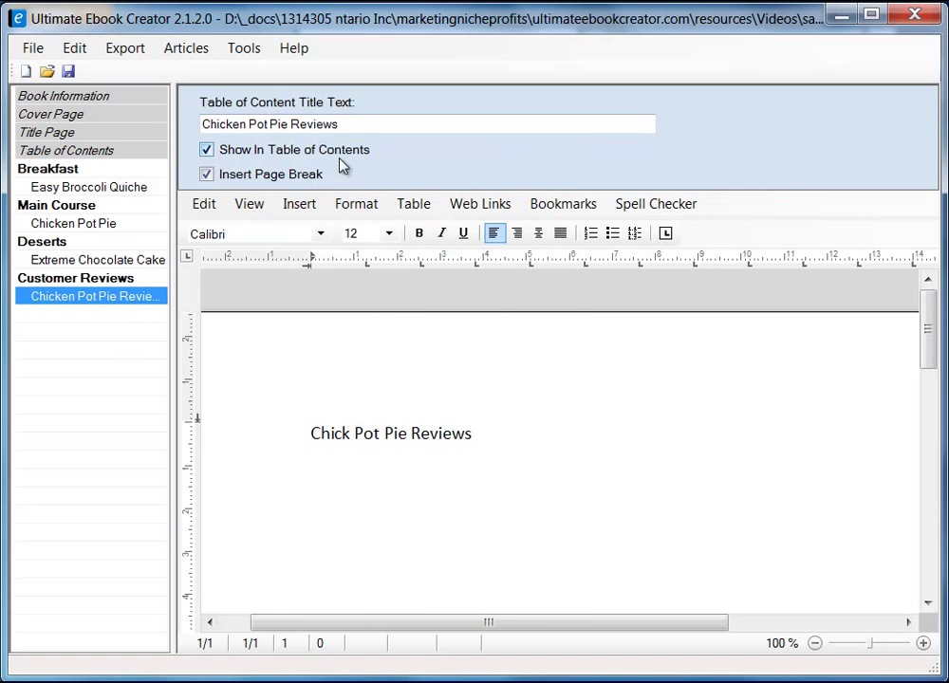
{"action": "left_click_drag", "start_coordinate": [289, 125], "coordinate": [202, 124]}
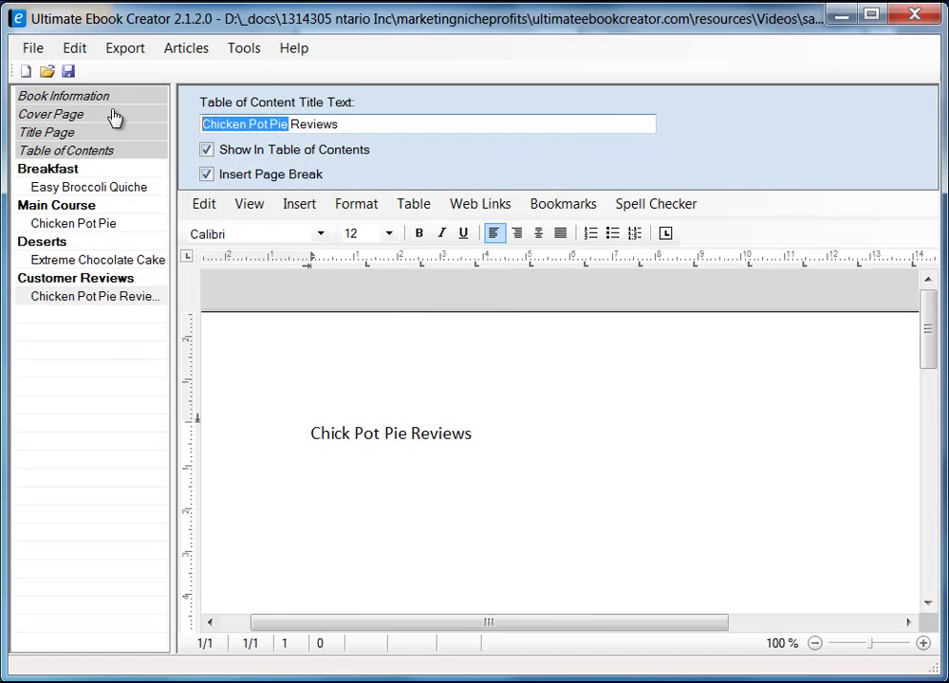
{"action": "right_click", "coordinate": [254, 130]}
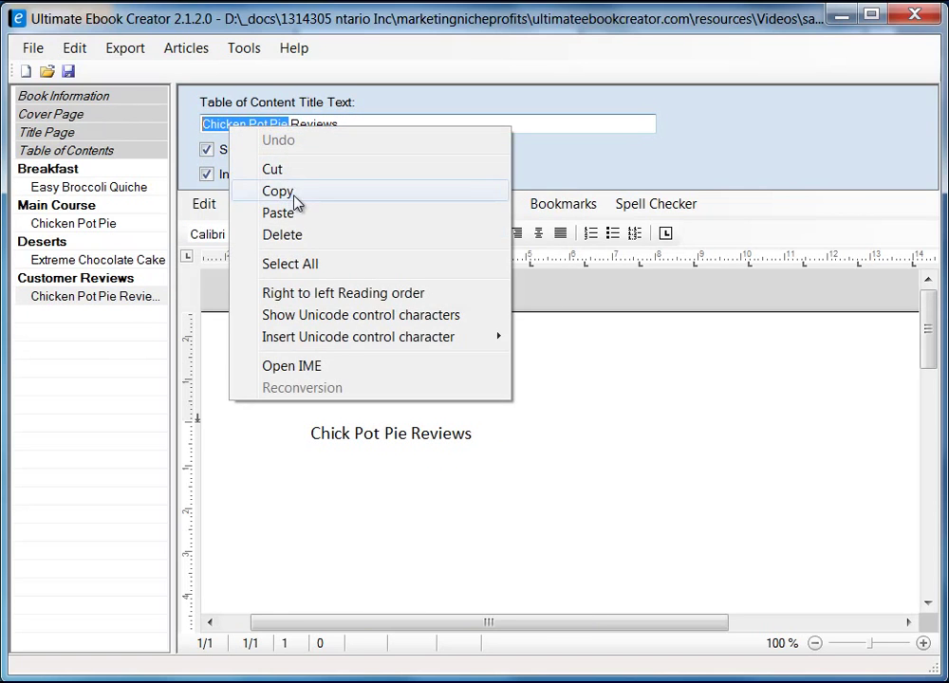
{"action": "left_click", "coordinate": [299, 212]}
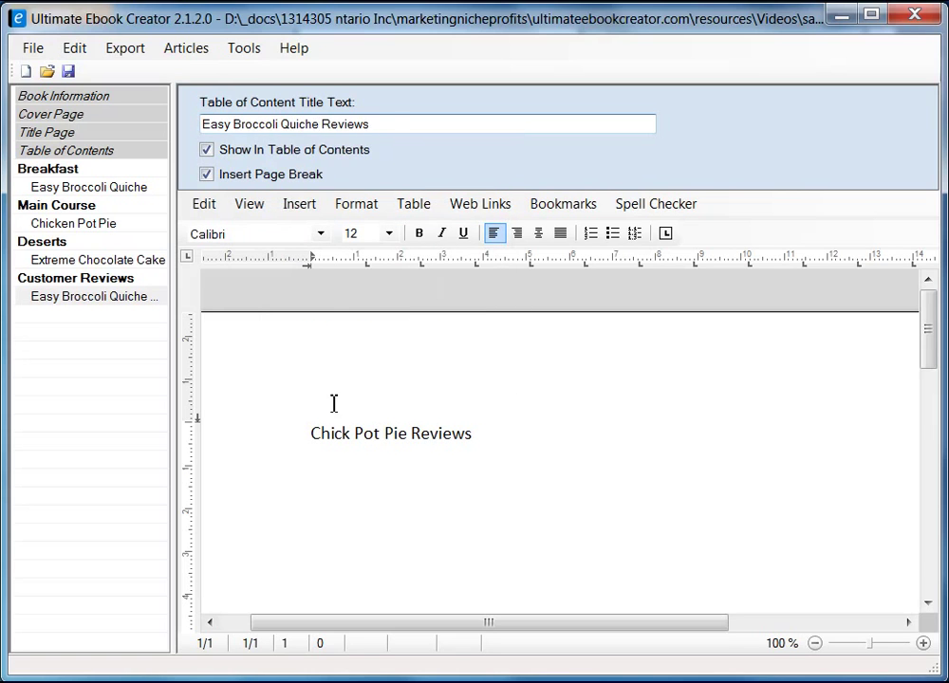
- Paste 'Easy Broccoli Quiche Reviews' as plain text over the page heading, adding a new line below
{"action": "left_click_drag", "start_coordinate": [371, 123], "coordinate": [167, 113]}
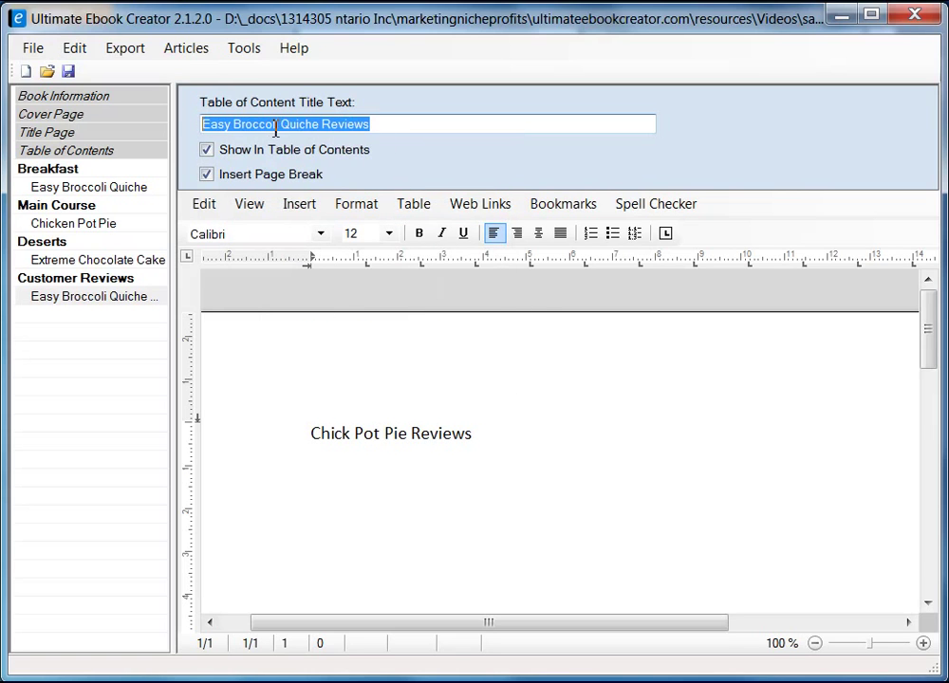
{"action": "right_click", "coordinate": [273, 128]}
{"action": "left_click", "coordinate": [335, 190]}
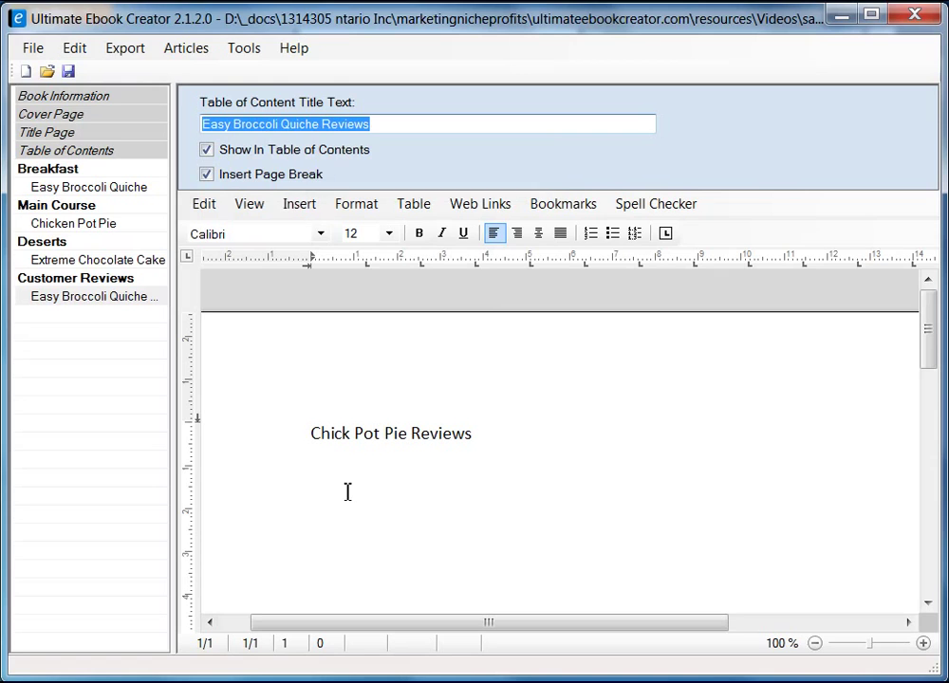
{"action": "left_click", "coordinate": [315, 436]}
{"action": "left_click", "coordinate": [472, 435], "text": "shift"}
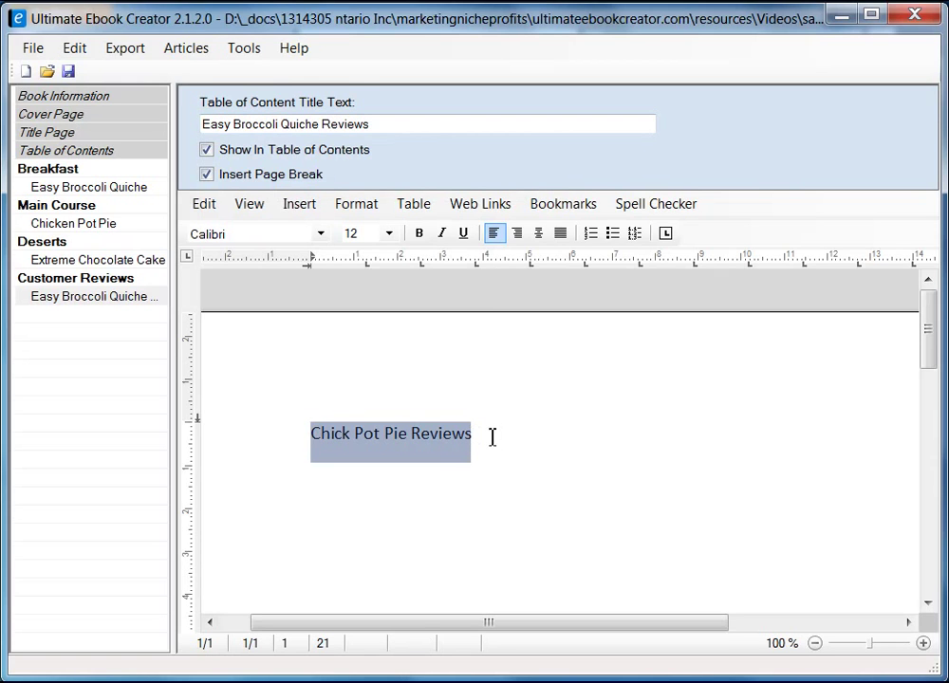
{"action": "right_click", "coordinate": [456, 433]}
{"action": "mouse_move", "coordinate": [519, 487]}
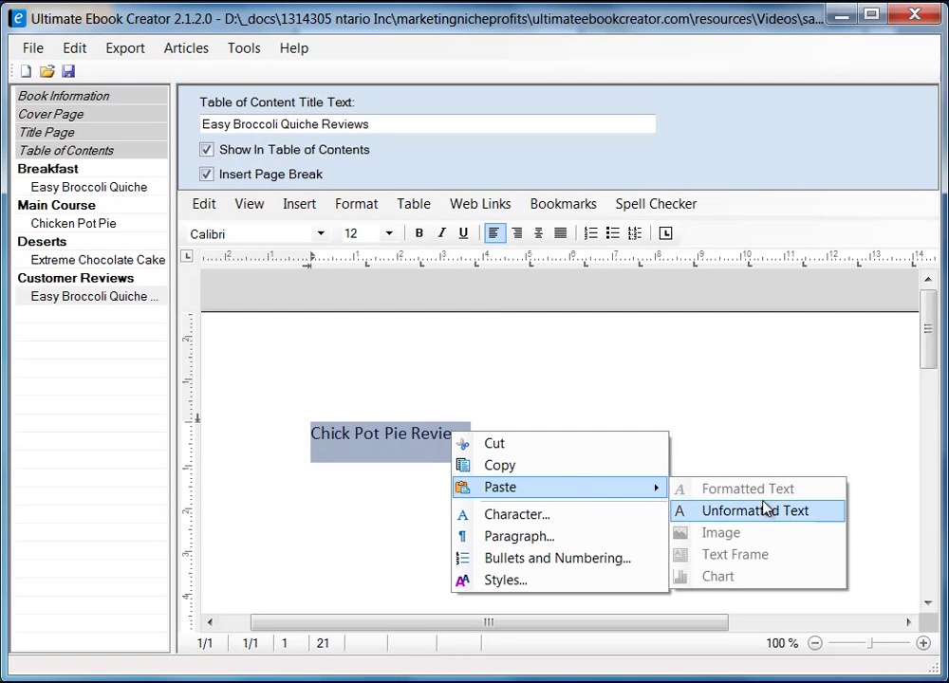
{"action": "left_click", "coordinate": [764, 508]}
{"action": "key", "text": "Return"}
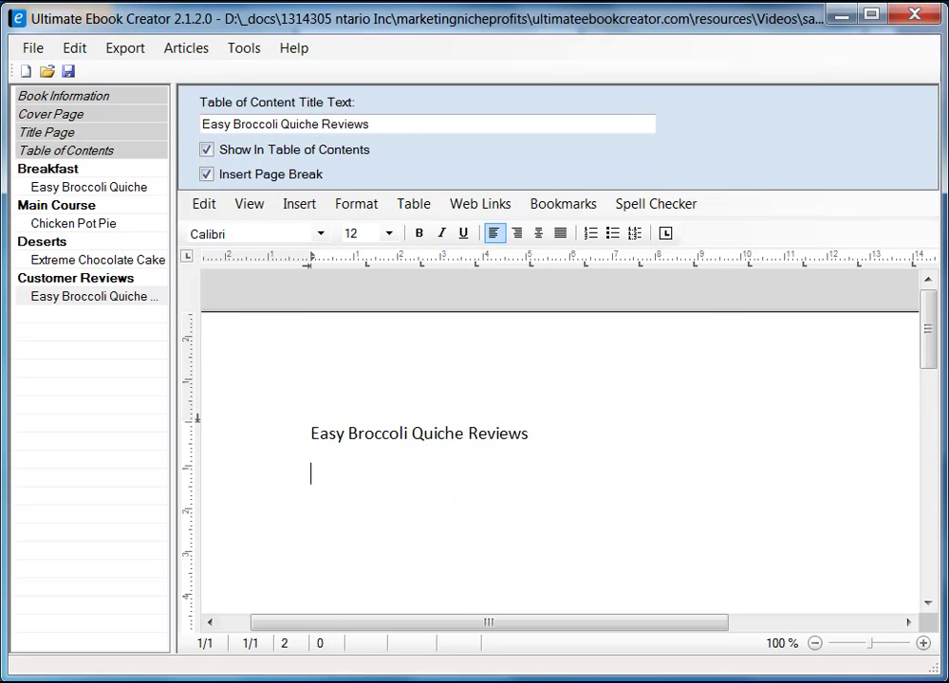
- Copy the top quiche review from Firefox and return to the ebook editor
{"action": "key", "text": "alt+Tab"}
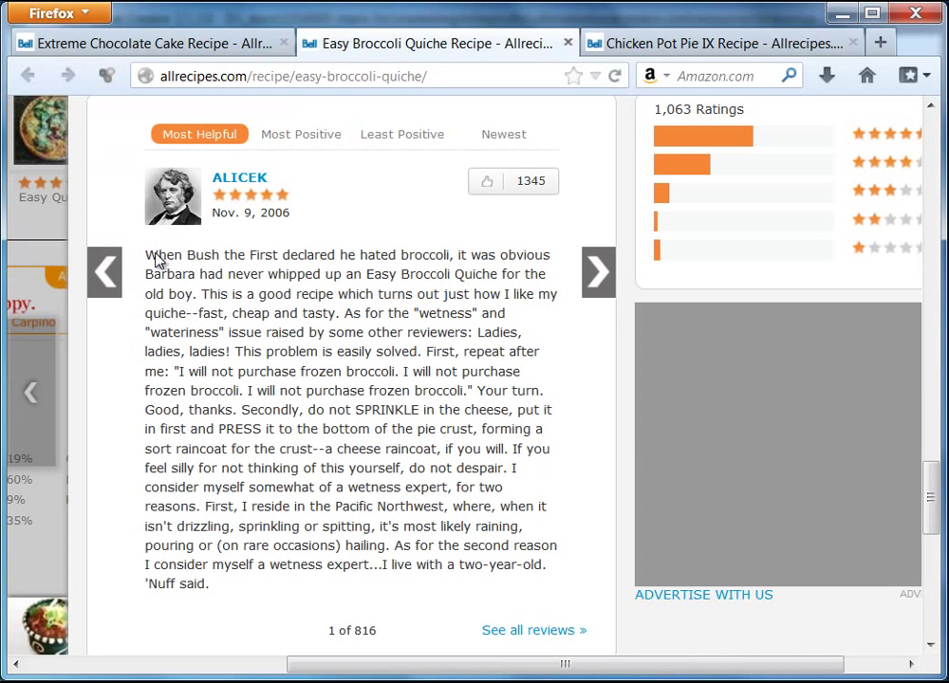
{"action": "left_click_drag", "start_coordinate": [149, 260], "coordinate": [217, 593]}
{"action": "right_click", "coordinate": [242, 513]}
{"action": "left_click", "coordinate": [287, 530]}
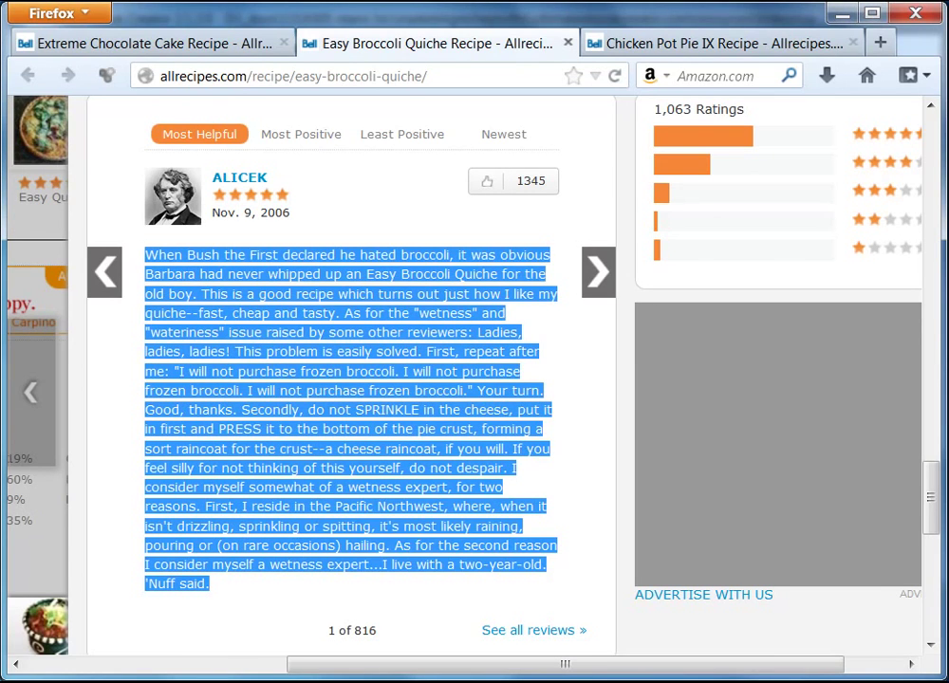
{"action": "key", "text": "alt+Tab"}
- Paste the copied quiche review as unformatted text below the heading
{"action": "right_click", "coordinate": [330, 496]}
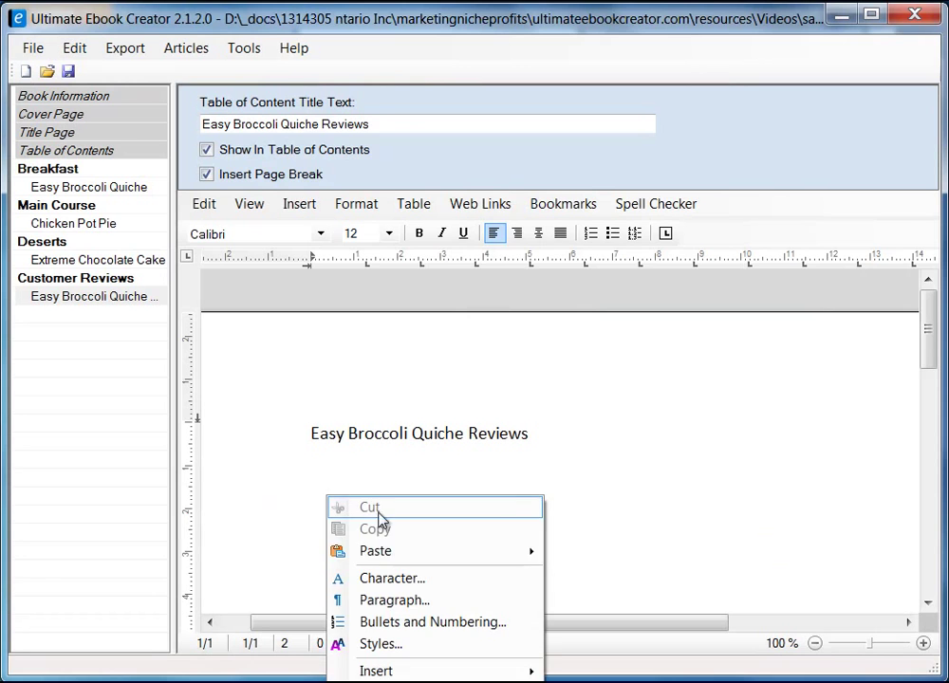
{"action": "mouse_move", "coordinate": [391, 558]}
{"action": "left_click", "coordinate": [630, 571]}
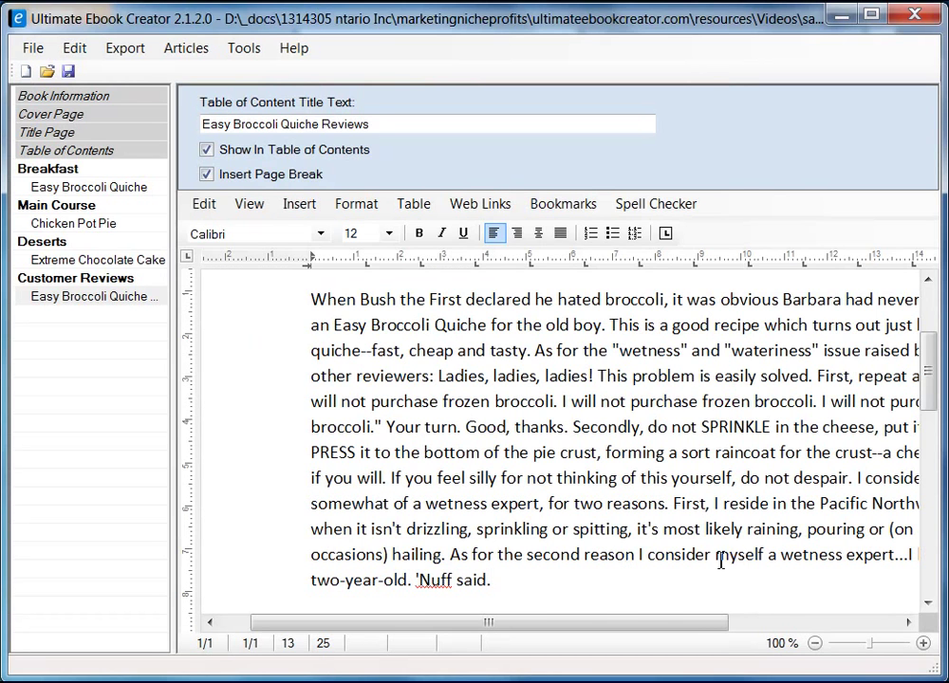
{"action": "scroll", "coordinate": [581, 503], "scroll_direction": "up", "scroll_amount": 3}
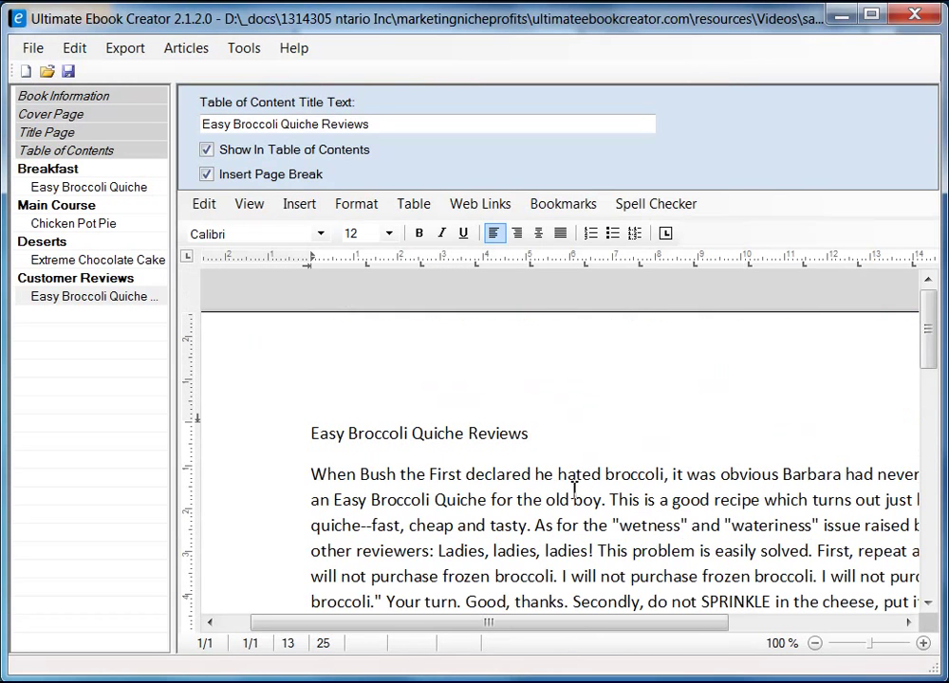
- Apply the heading 2 style to the Easy Broccoli Quiche Reviews title
{"action": "left_click", "coordinate": [268, 438]}
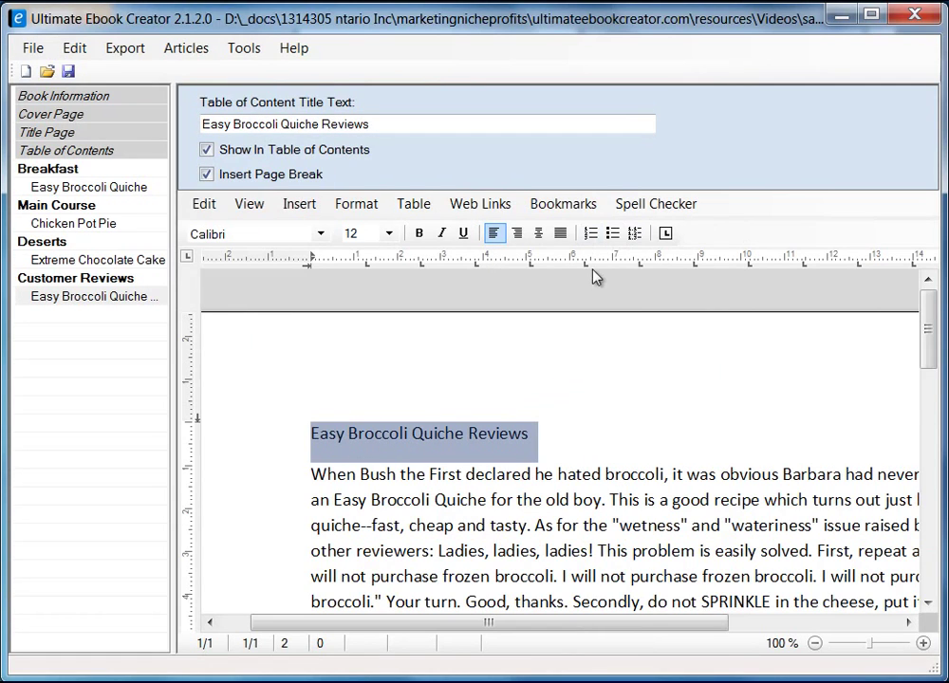
{"action": "left_click", "coordinate": [366, 210]}
{"action": "left_click", "coordinate": [400, 297]}
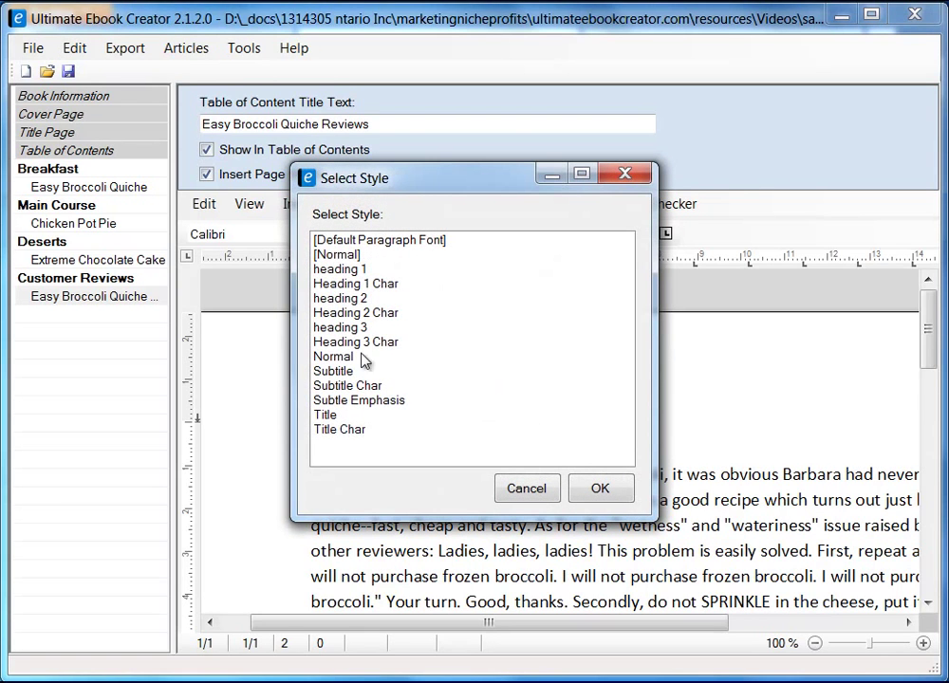
{"action": "left_click", "coordinate": [364, 299]}
{"action": "left_click", "coordinate": [598, 487]}
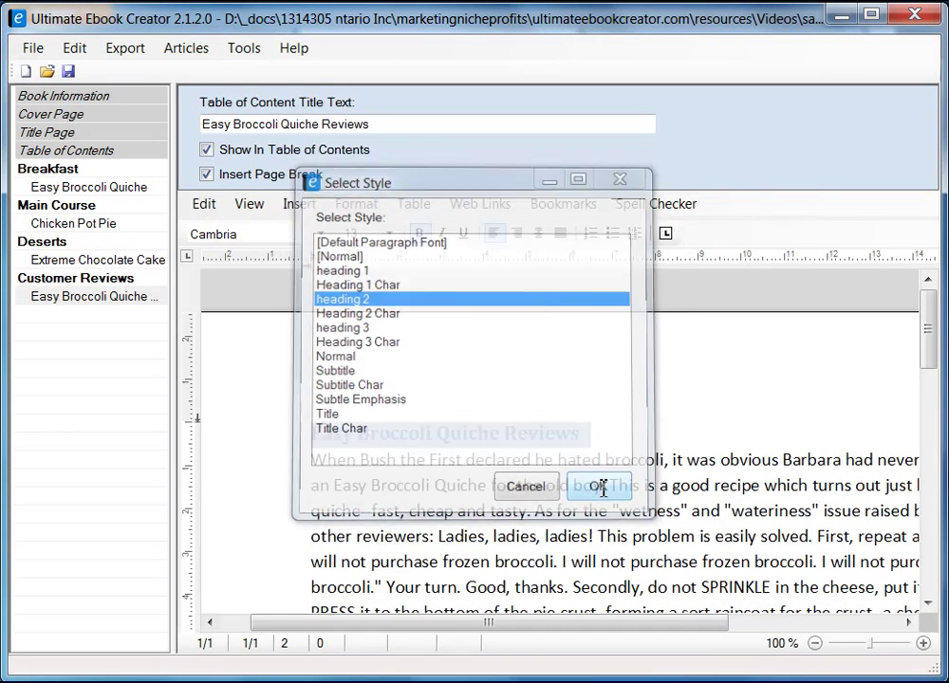
{"action": "scroll", "coordinate": [596, 400], "scroll_direction": "down", "scroll_amount": 5}
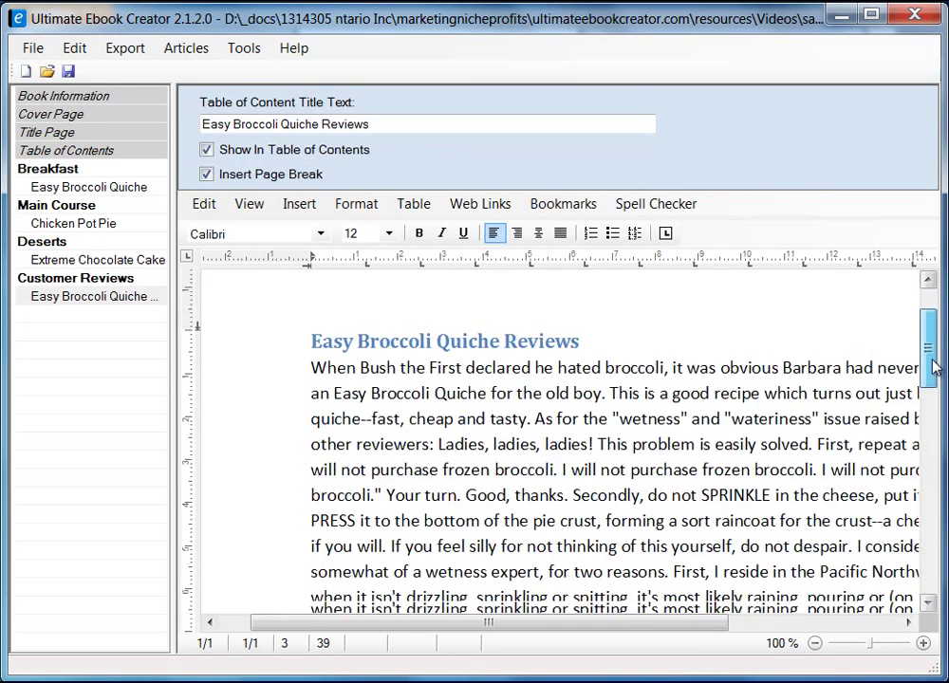
{"action": "left_click", "coordinate": [606, 401]}
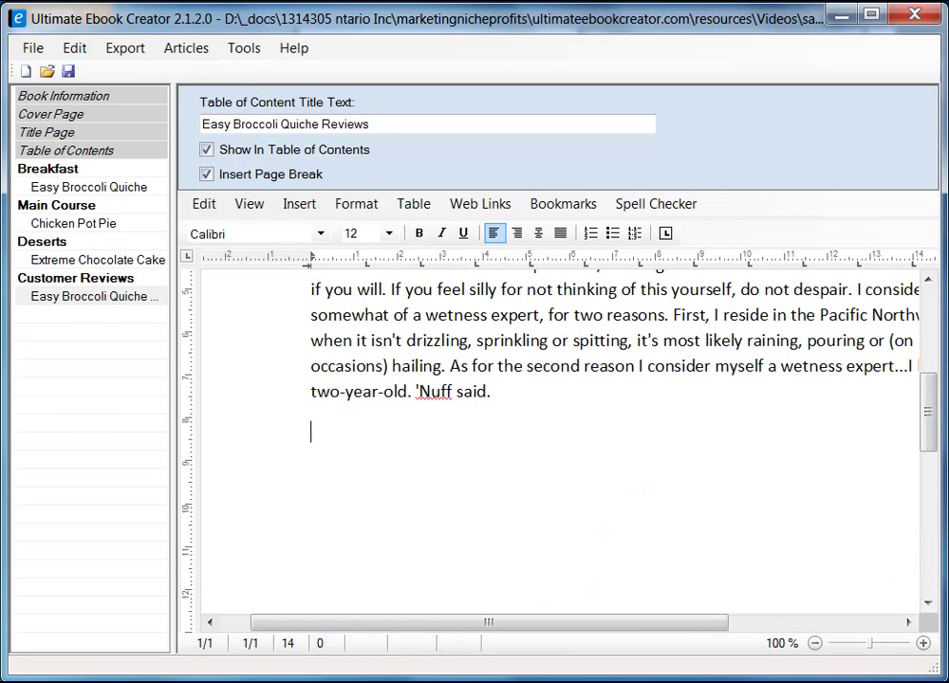
- In Firefox, advance to review 2 of 816, copy its text, and return to the editor
{"action": "key", "text": "alt+Tab"}
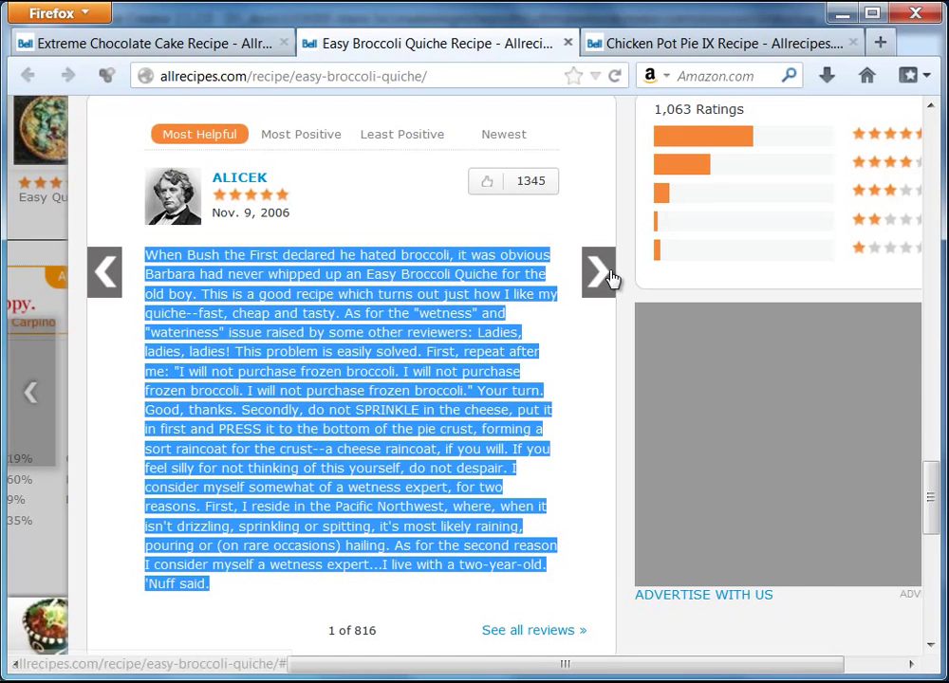
{"action": "left_click", "coordinate": [607, 273]}
{"action": "left_click_drag", "start_coordinate": [144, 256], "coordinate": [506, 398]}
{"action": "right_click", "coordinate": [484, 382]}
{"action": "left_click", "coordinate": [500, 391]}
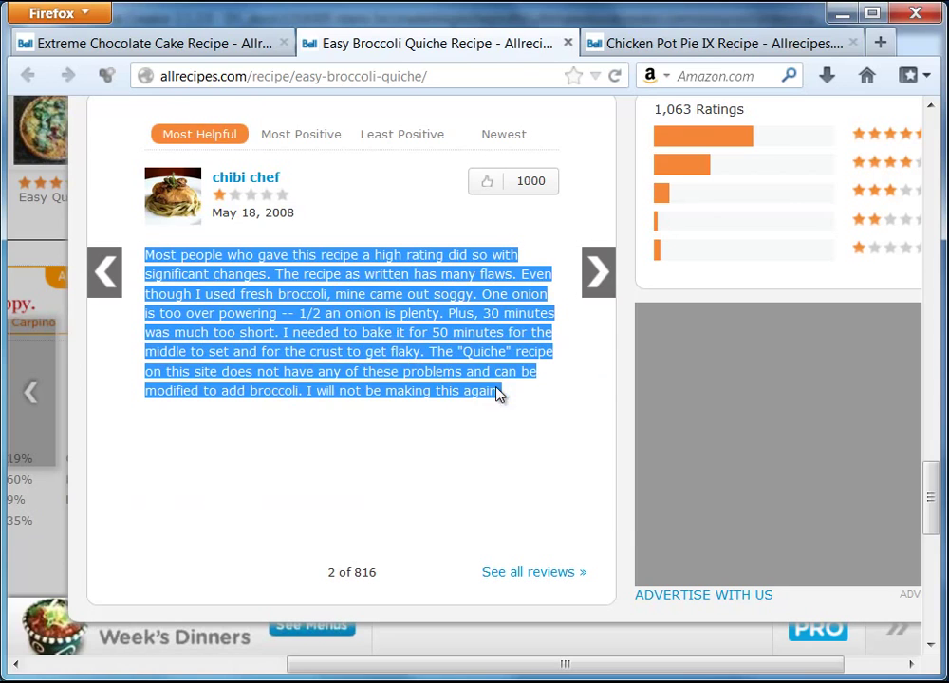
{"action": "key", "text": "alt+Tab"}
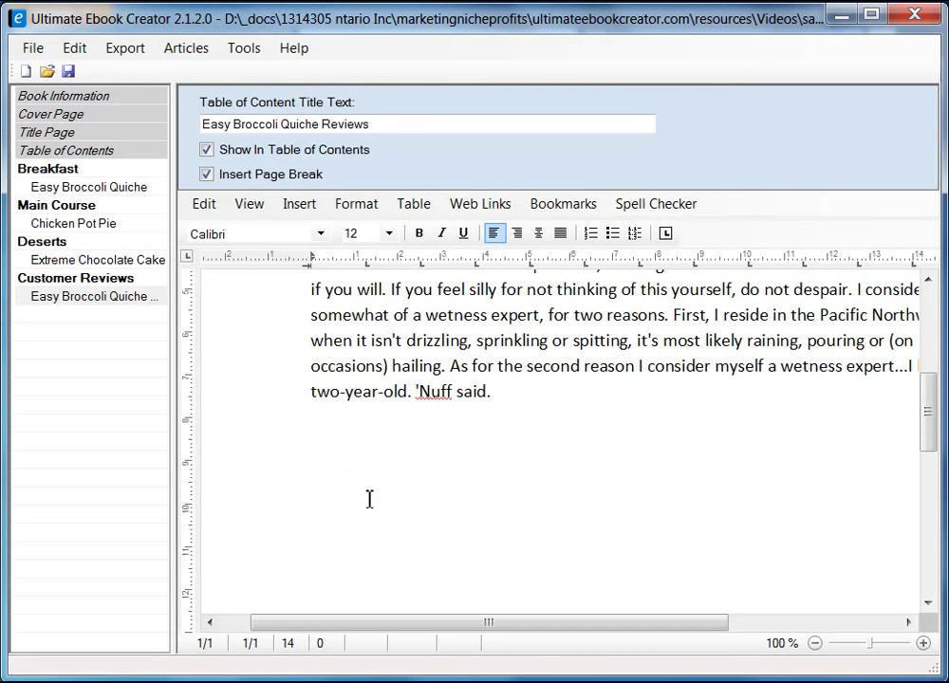
- Add an empty line under the Easy Broccoli Quiche Reviews heading
{"action": "scroll", "coordinate": [584, 516], "scroll_direction": "up", "scroll_amount": 5}
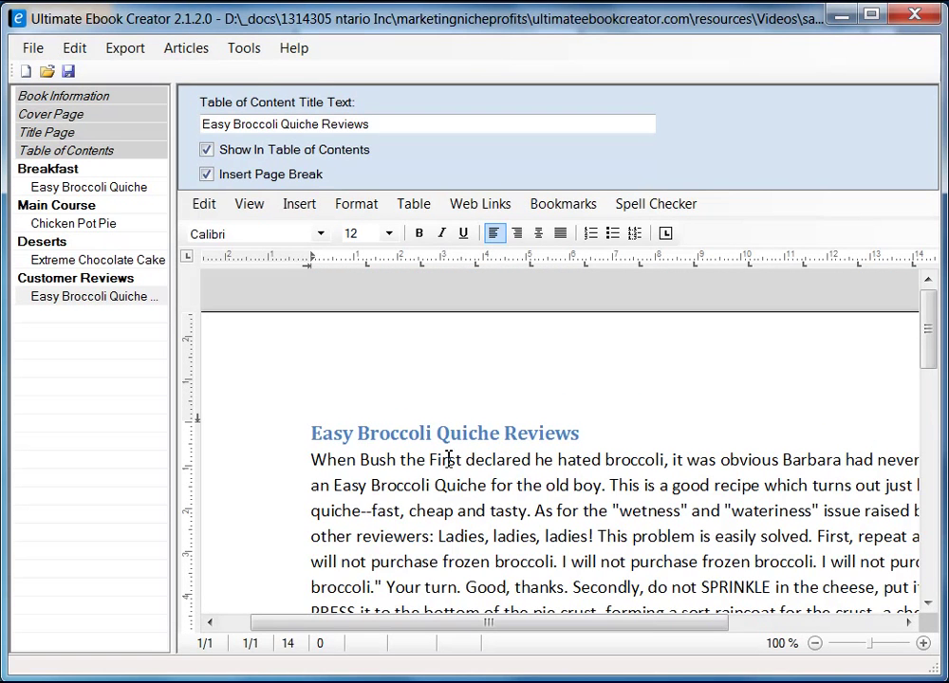
{"action": "left_click", "coordinate": [633, 428]}
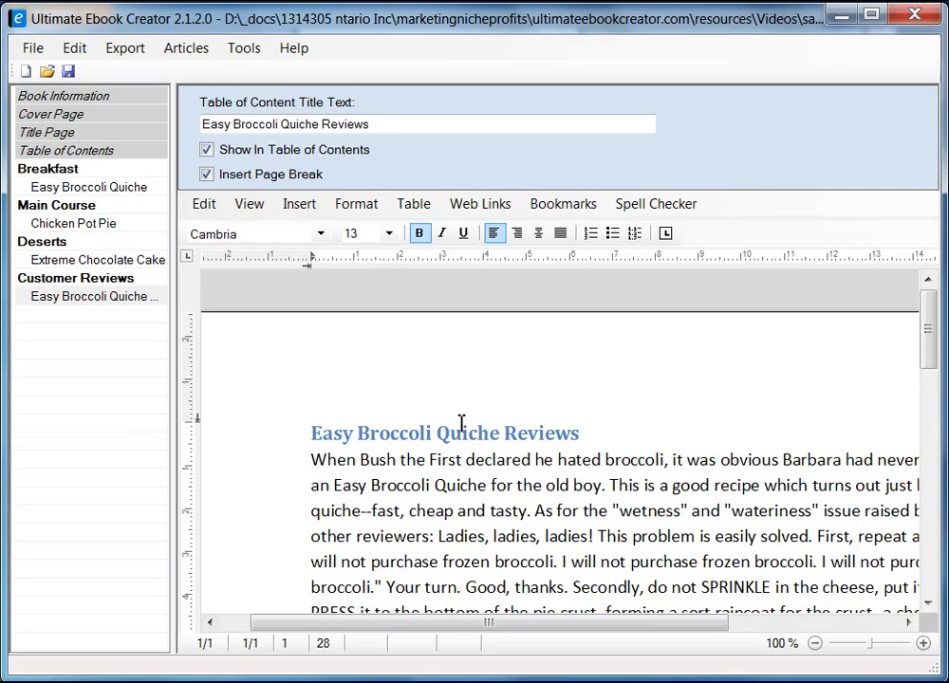
{"action": "scroll", "coordinate": [523, 460], "scroll_direction": "down", "scroll_amount": 1}
{"action": "key", "text": "Return"}
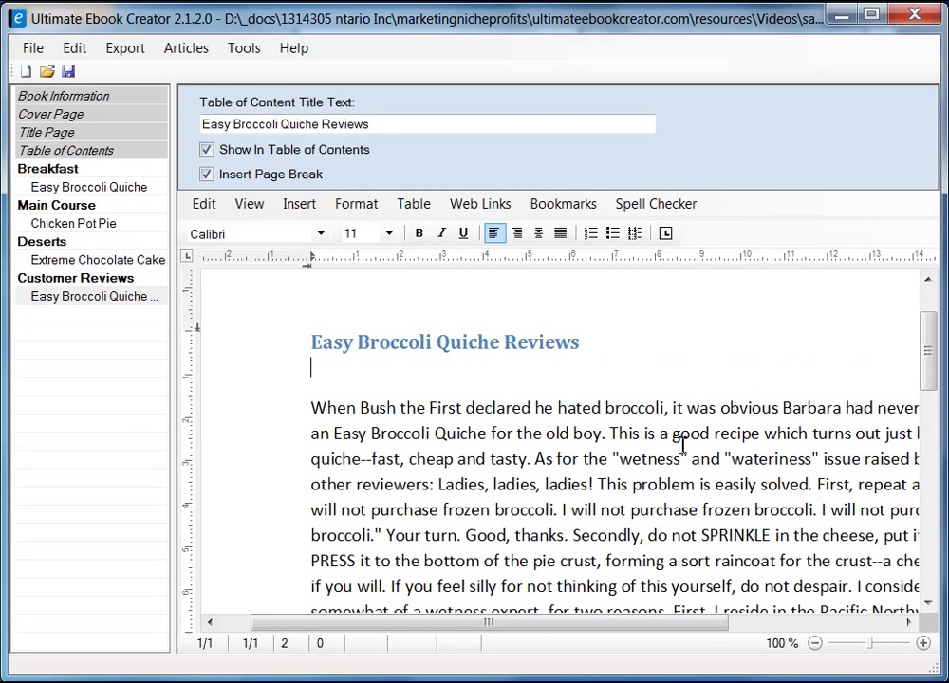
{"action": "key", "text": "Down"}
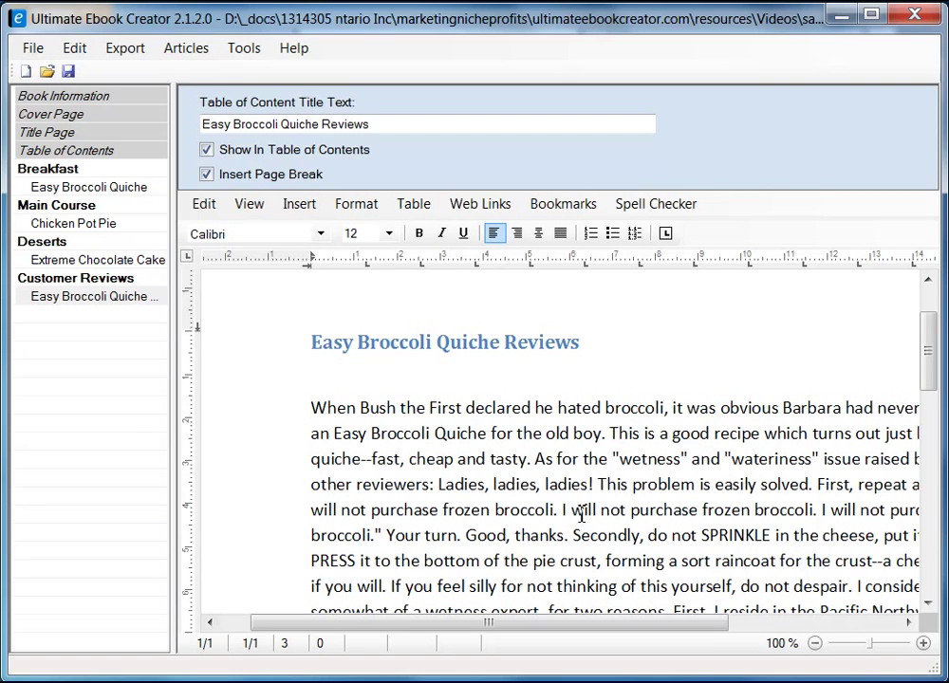
- Insert a page break after the first review, starting a blank page 2
{"action": "scroll", "coordinate": [436, 513], "scroll_direction": "down", "scroll_amount": 3}
{"action": "left_click", "coordinate": [429, 500]}
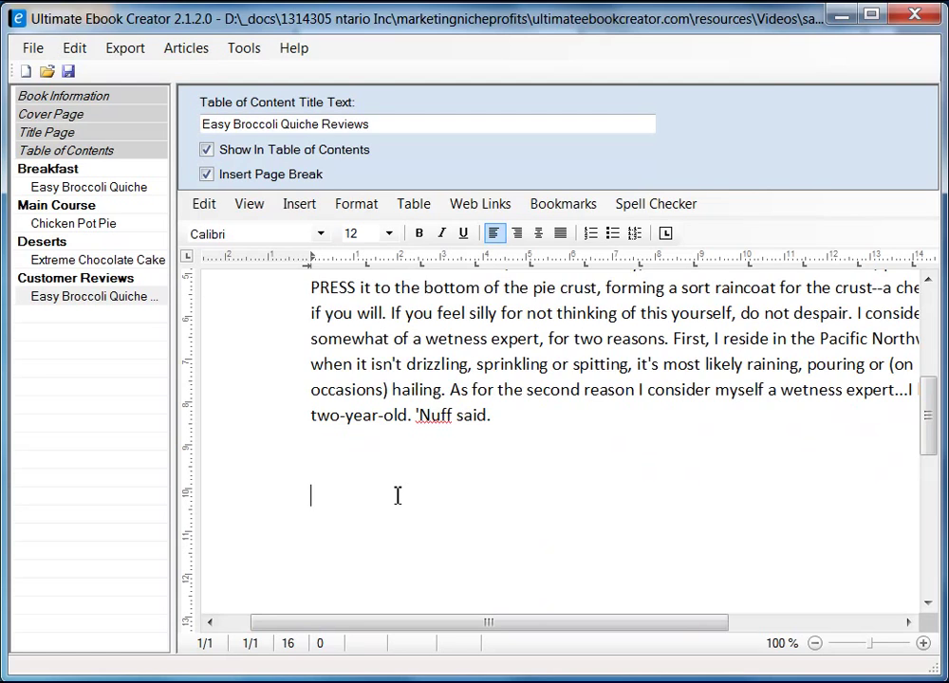
{"action": "key", "text": "ctrl+Return"}
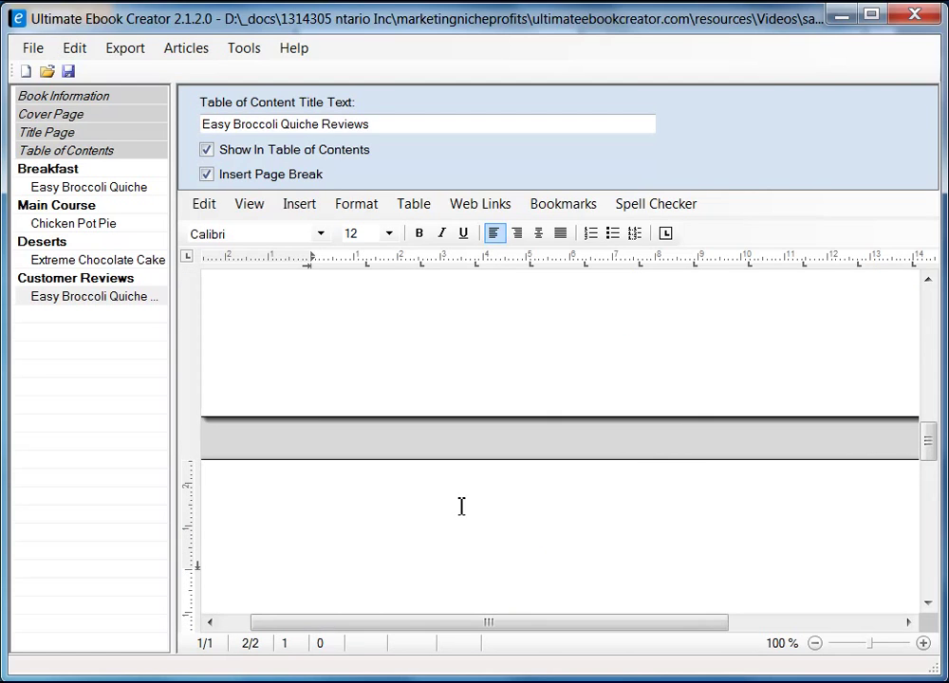
{"action": "left_click_drag", "start_coordinate": [488, 622], "coordinate": [457, 624]}
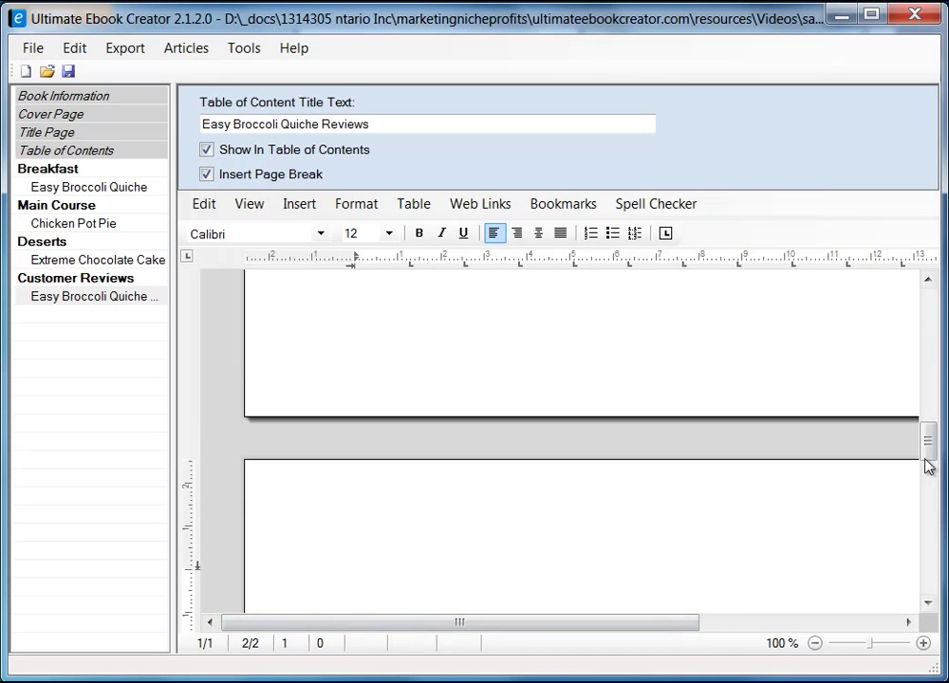
{"action": "mouse_move", "coordinate": [927, 460]}
{"action": "left_mouse_down"}
{"action": "mouse_move", "coordinate": [931, 353]}
{"action": "mouse_move", "coordinate": [930, 466]}
{"action": "left_mouse_up"}
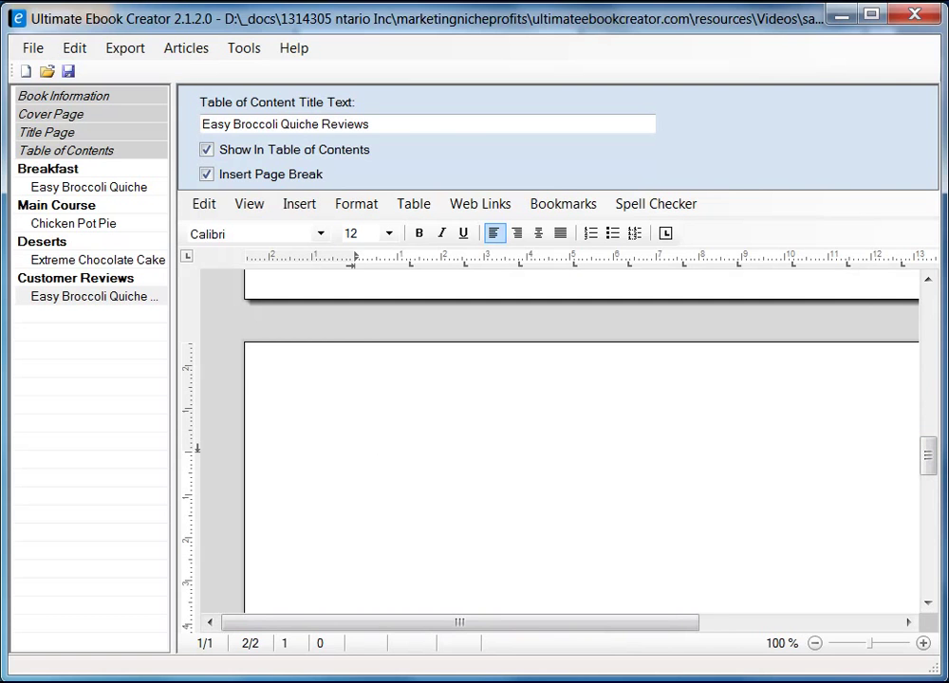
{"action": "key", "text": "alt+Tab"}
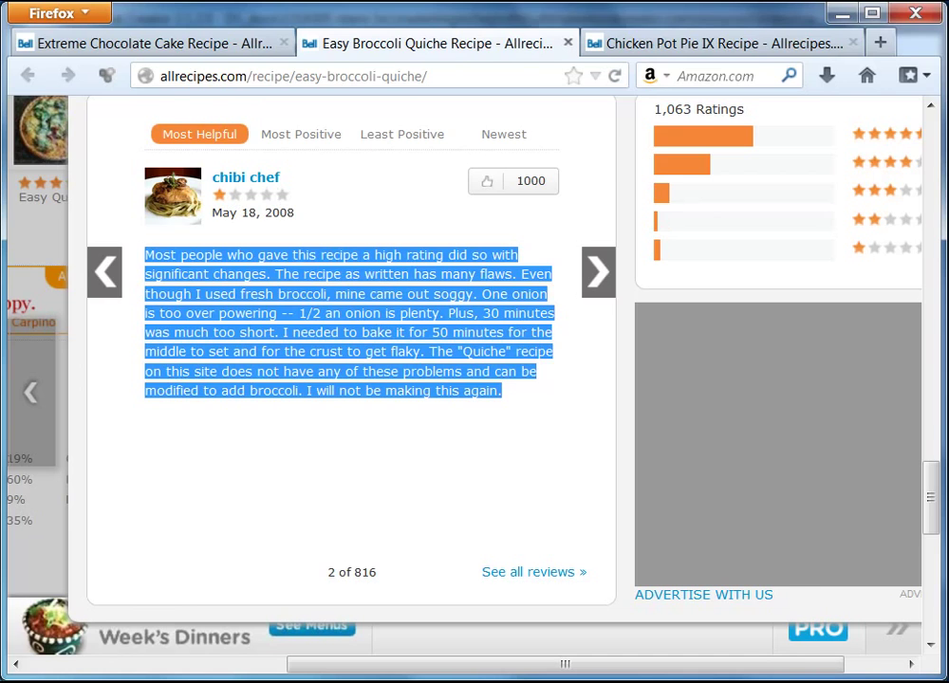
- On page 2, type the second reviewer's name, paste their review unformatted below, and bold the name
{"action": "key", "text": "alt+Tab"}
{"action": "type", "text": "Ch"}
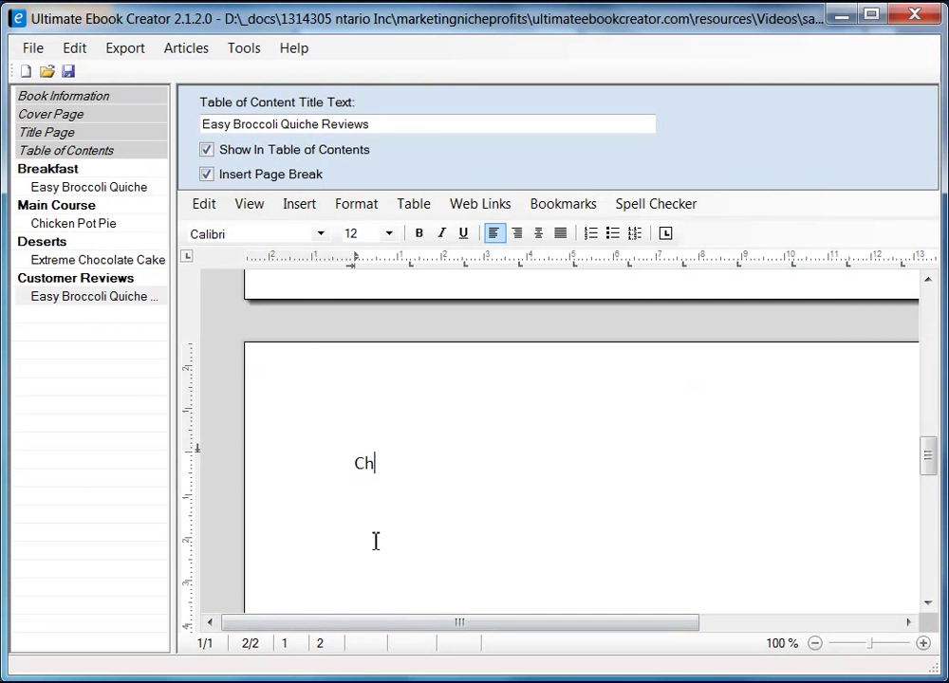
{"action": "type", "text": "ibi Chef"}
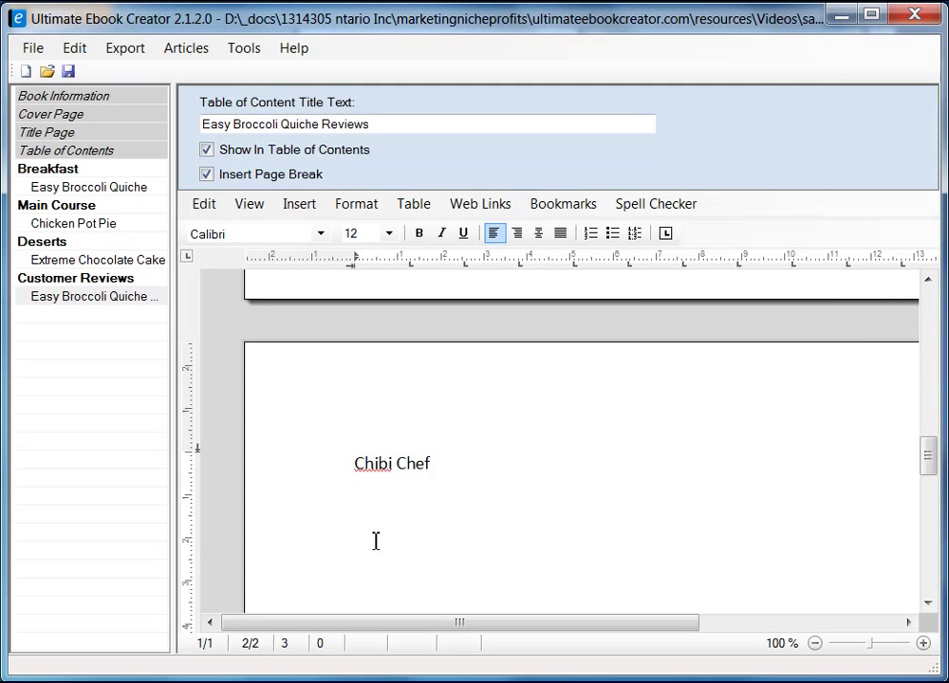
{"action": "right_click", "coordinate": [381, 513]}
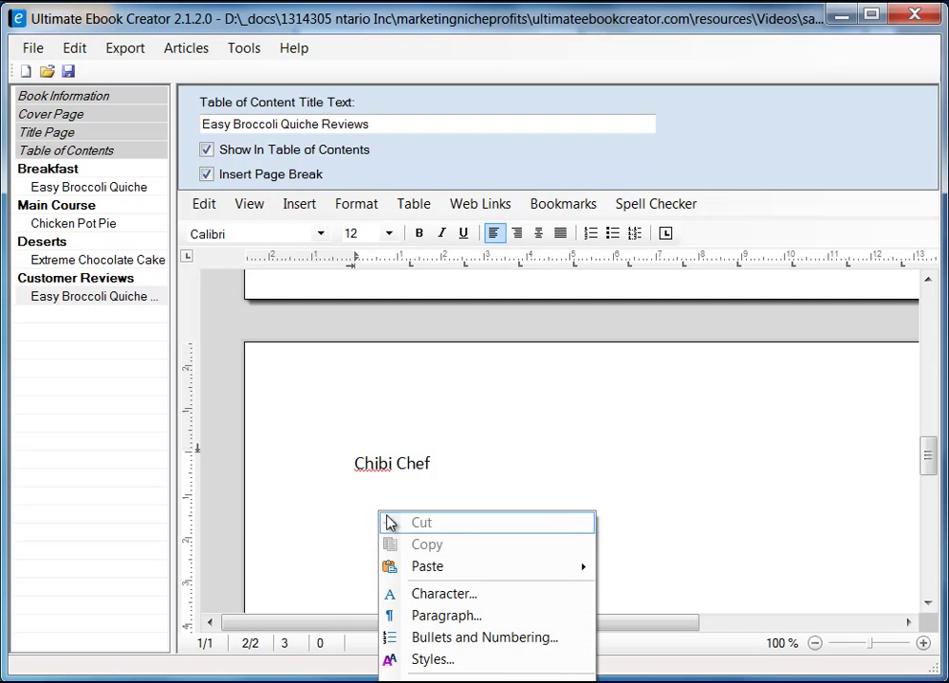
{"action": "mouse_move", "coordinate": [504, 567]}
{"action": "left_click", "coordinate": [727, 595]}
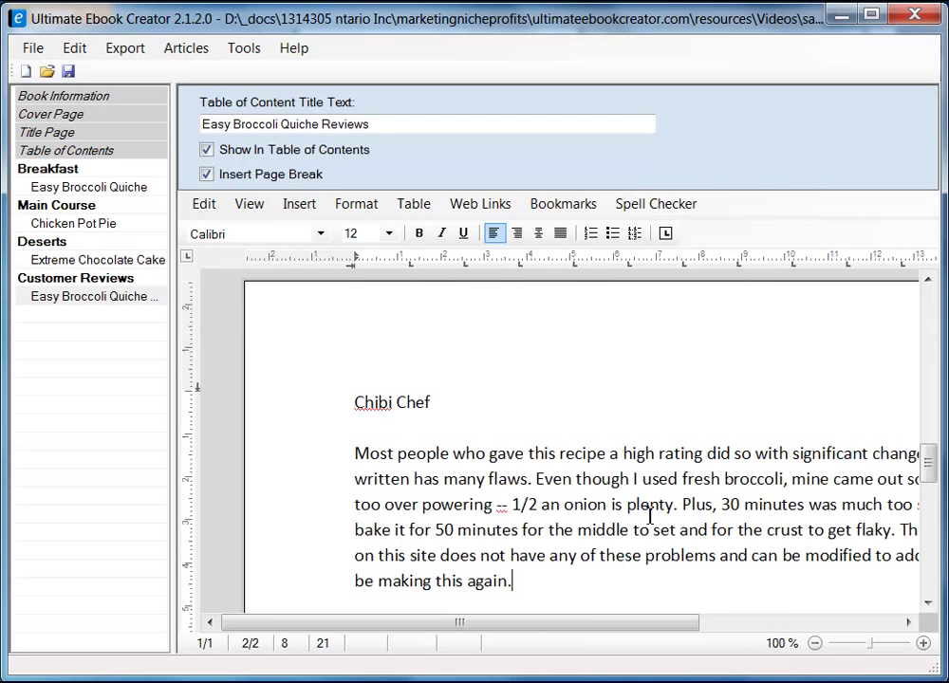
{"action": "left_click", "coordinate": [329, 406]}
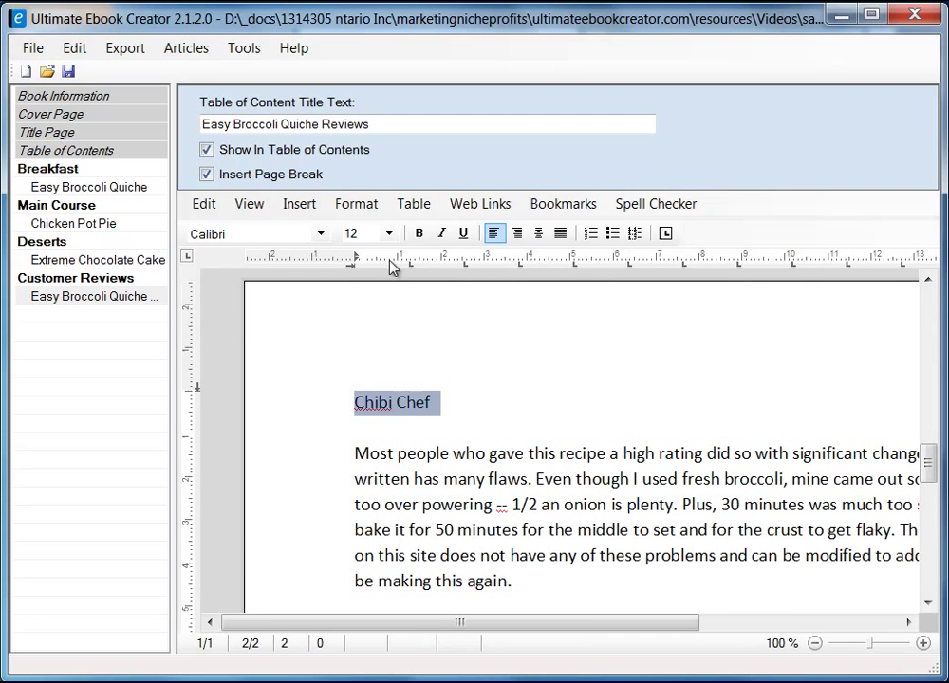
{"action": "left_click", "coordinate": [421, 234]}
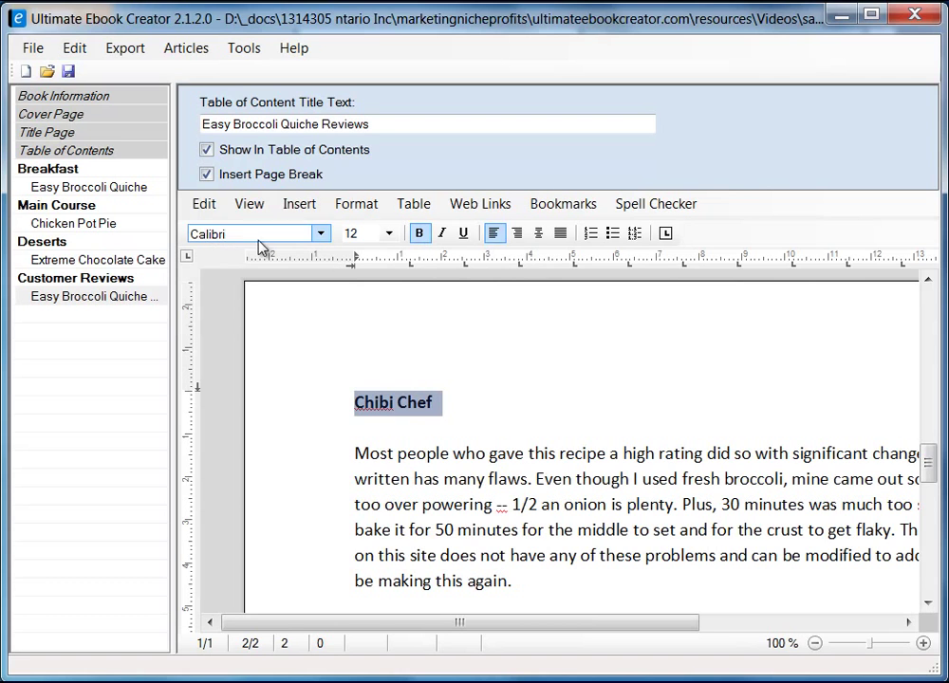
{"action": "left_click", "coordinate": [604, 421]}
- Switch the editor to Draft view so both quiche reviews run as one continuous page
{"action": "scroll", "coordinate": [605, 420], "scroll_direction": "up", "scroll_amount": 10}
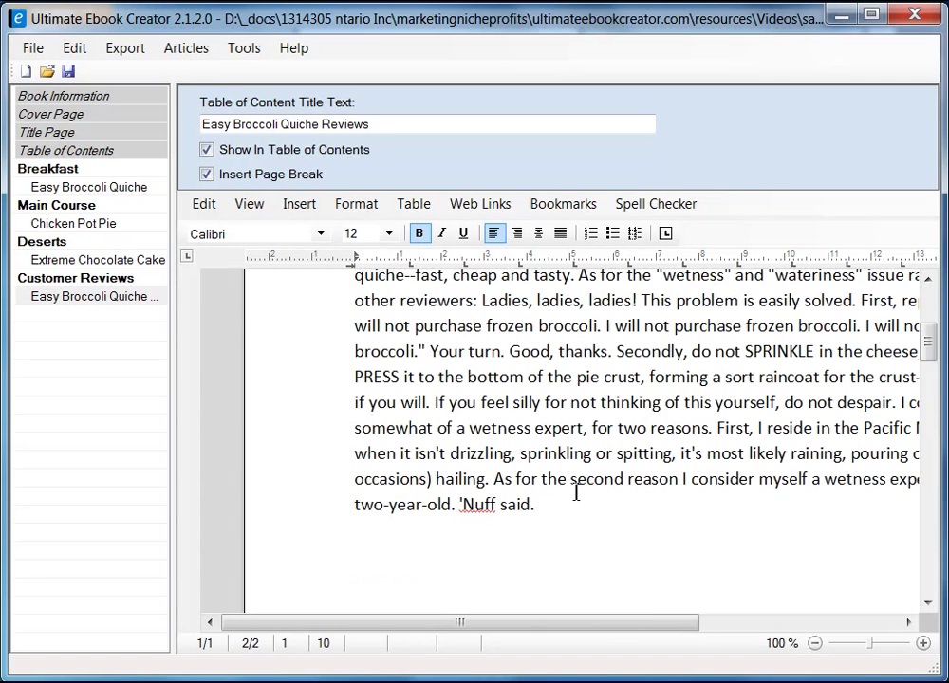
{"action": "scroll", "coordinate": [514, 518], "scroll_direction": "down", "scroll_amount": 10}
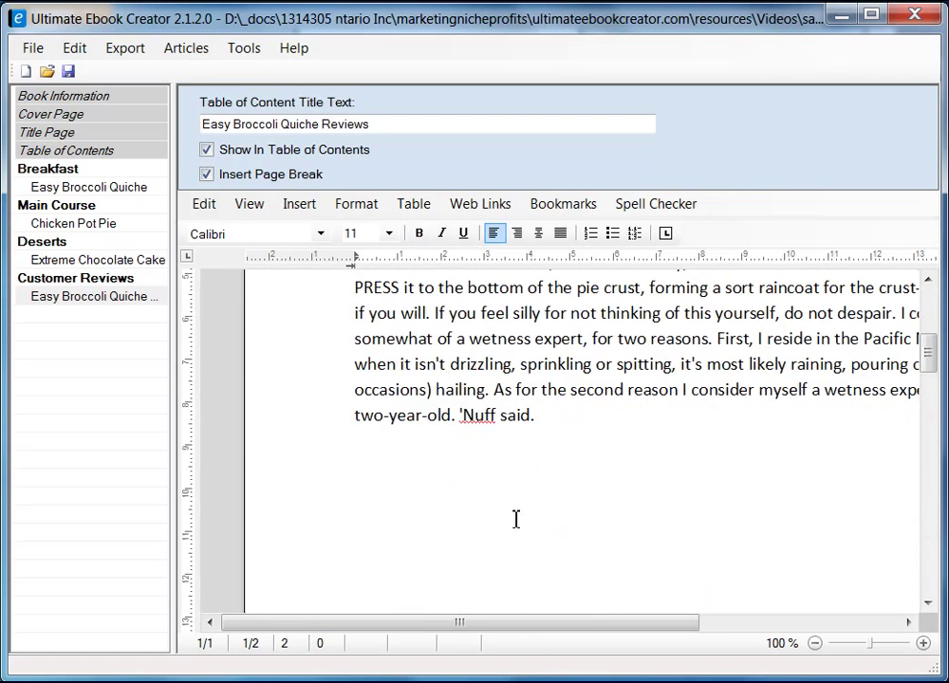
{"action": "scroll", "coordinate": [524, 515], "scroll_direction": "up", "scroll_amount": 5}
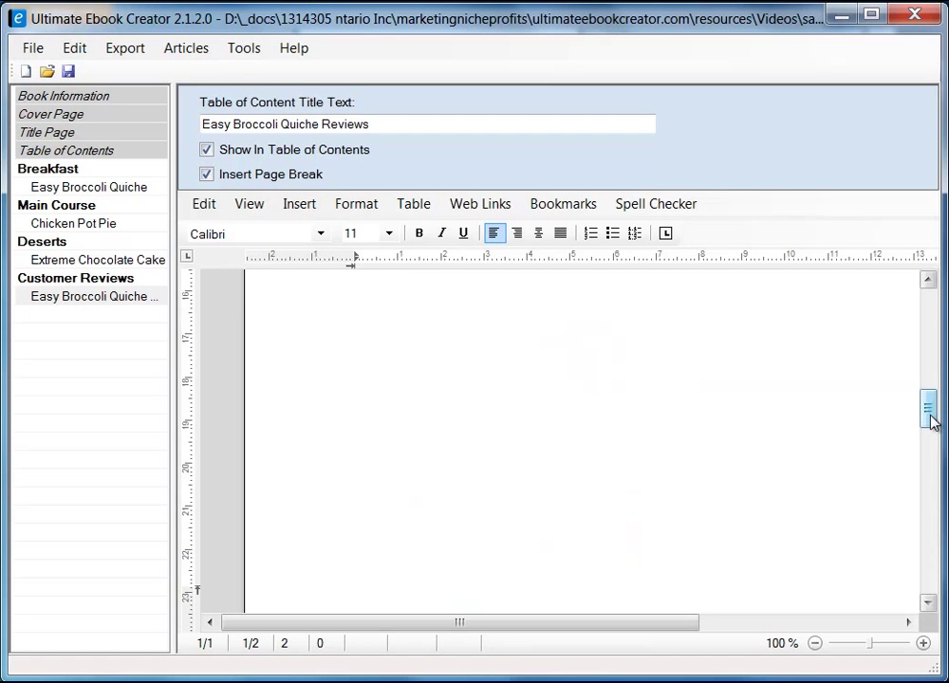
{"action": "mouse_move", "coordinate": [930, 422]}
{"action": "left_mouse_down"}
{"action": "mouse_move", "coordinate": [934, 396]}
{"action": "mouse_move", "coordinate": [915, 561]}
{"action": "mouse_move", "coordinate": [928, 408]}
{"action": "left_mouse_up"}
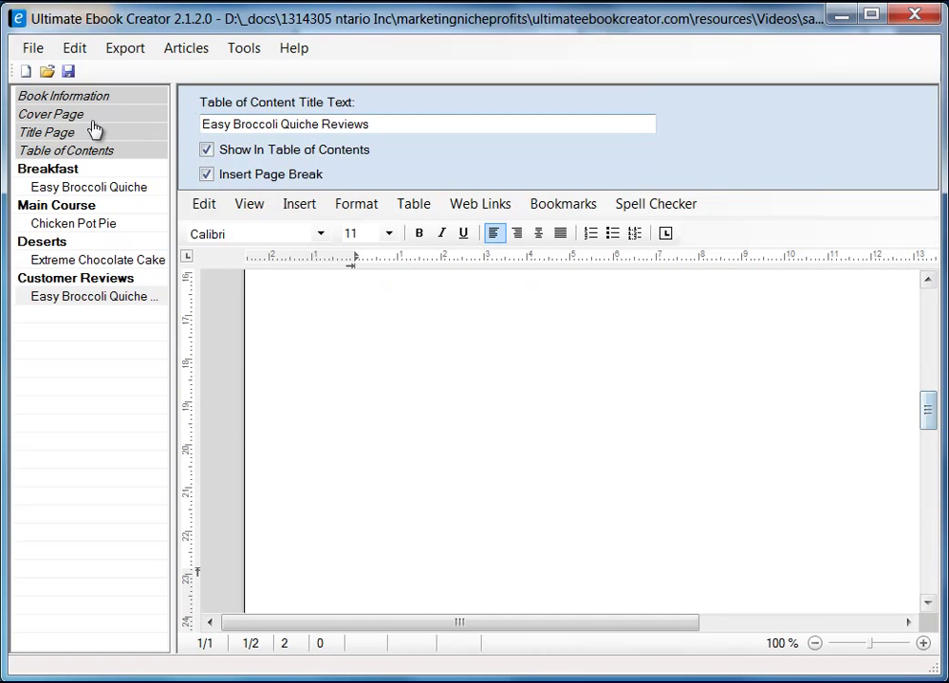
{"action": "left_click", "coordinate": [251, 205]}
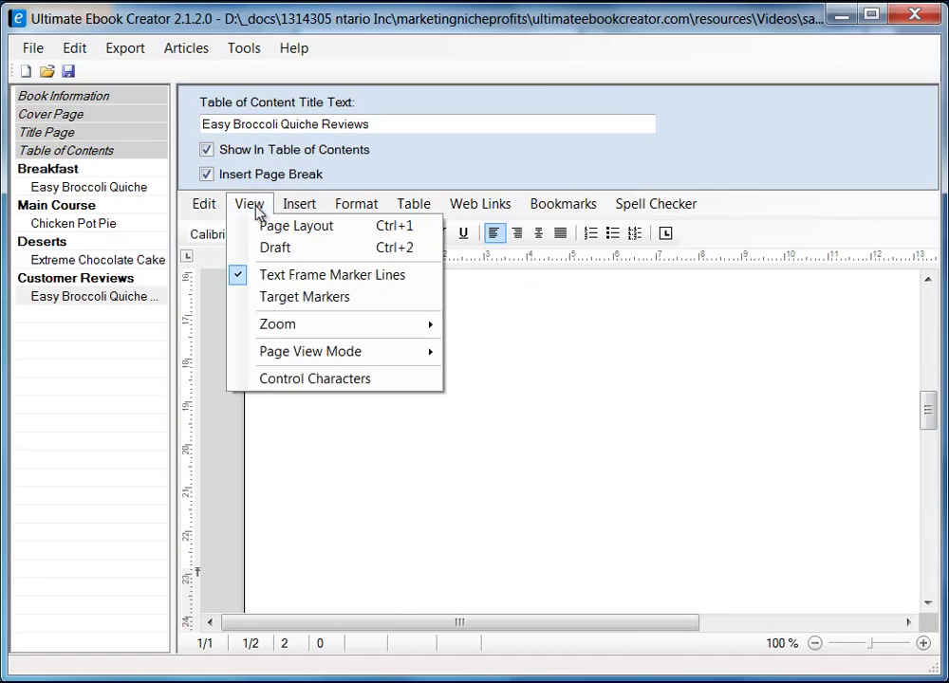
{"action": "left_click", "coordinate": [276, 248]}
{"action": "left_click_drag", "start_coordinate": [930, 372], "coordinate": [928, 470]}
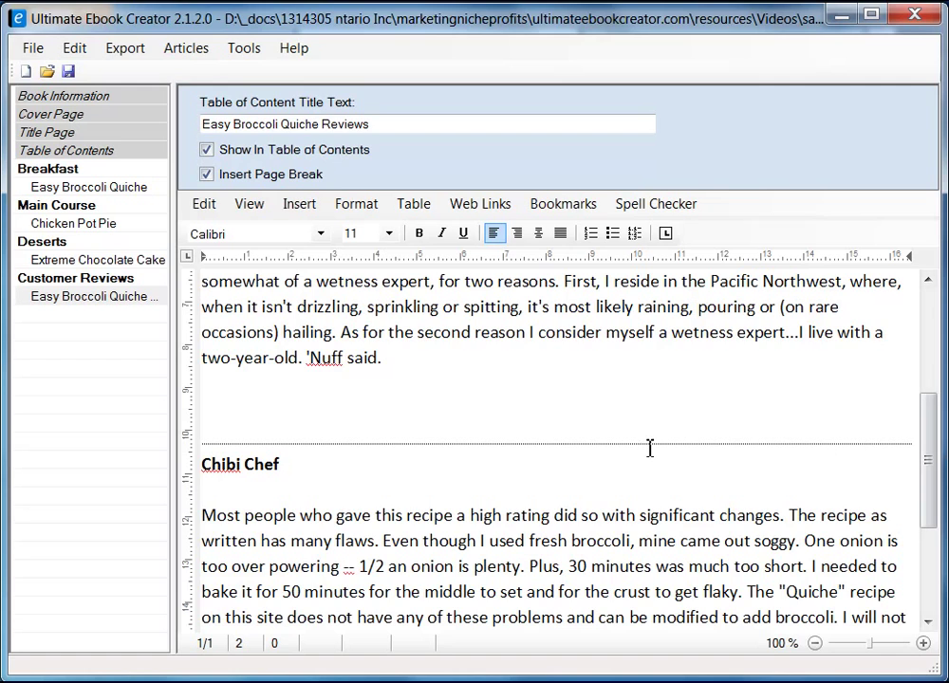
{"action": "scroll", "coordinate": [663, 457], "scroll_direction": "up", "scroll_amount": 4}
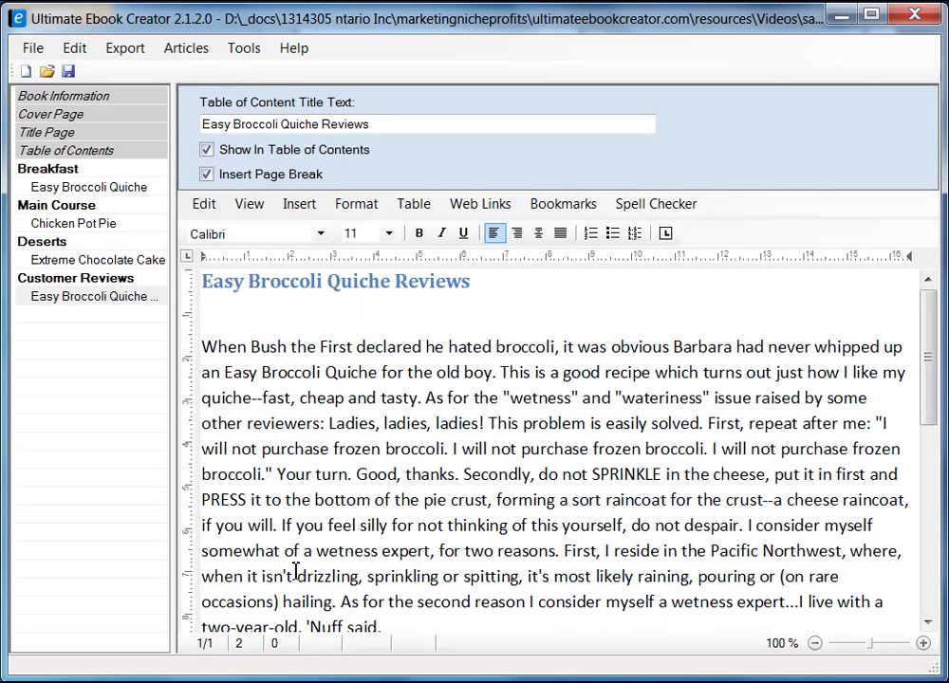
- Add the first reviewer's name in bold on its own line above the first review
{"action": "key", "text": "Down"}
{"action": "key", "text": "Right"}
{"action": "key", "text": "Right"}
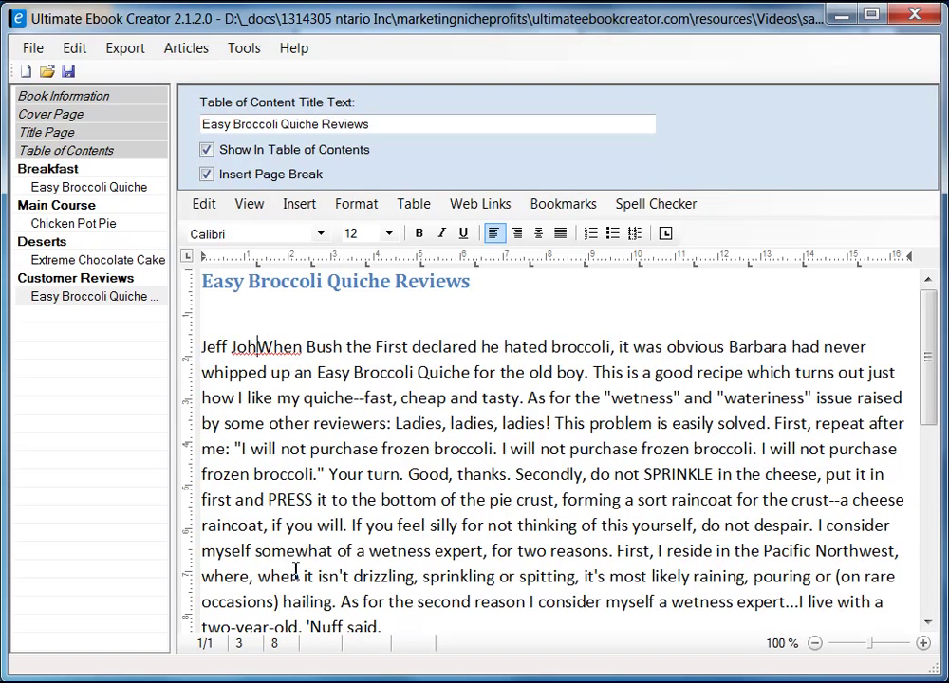
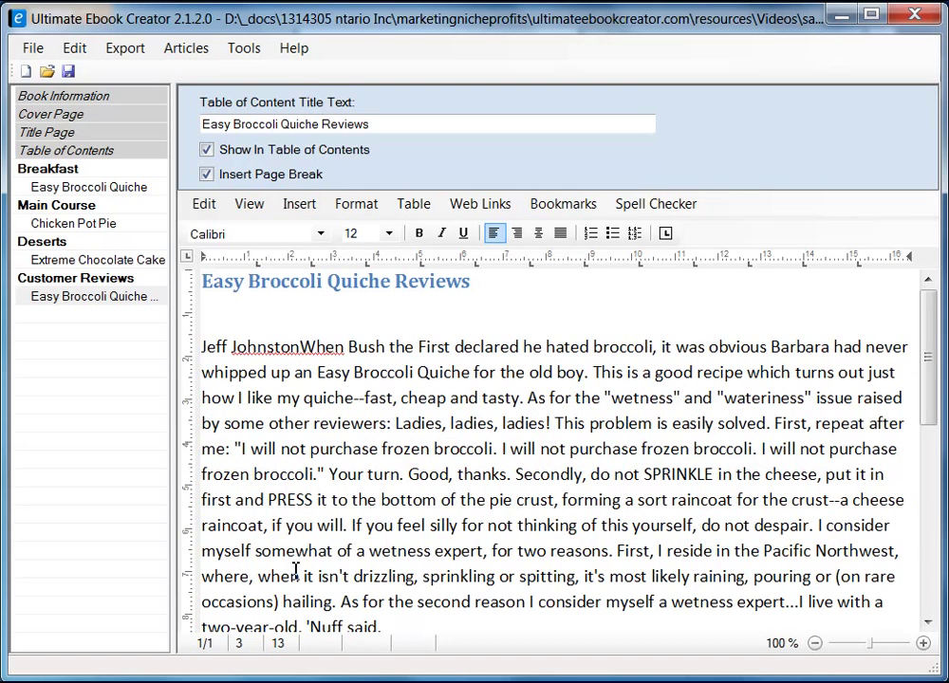
{"action": "key", "text": "Return"}
{"action": "key", "text": "shift+End"}
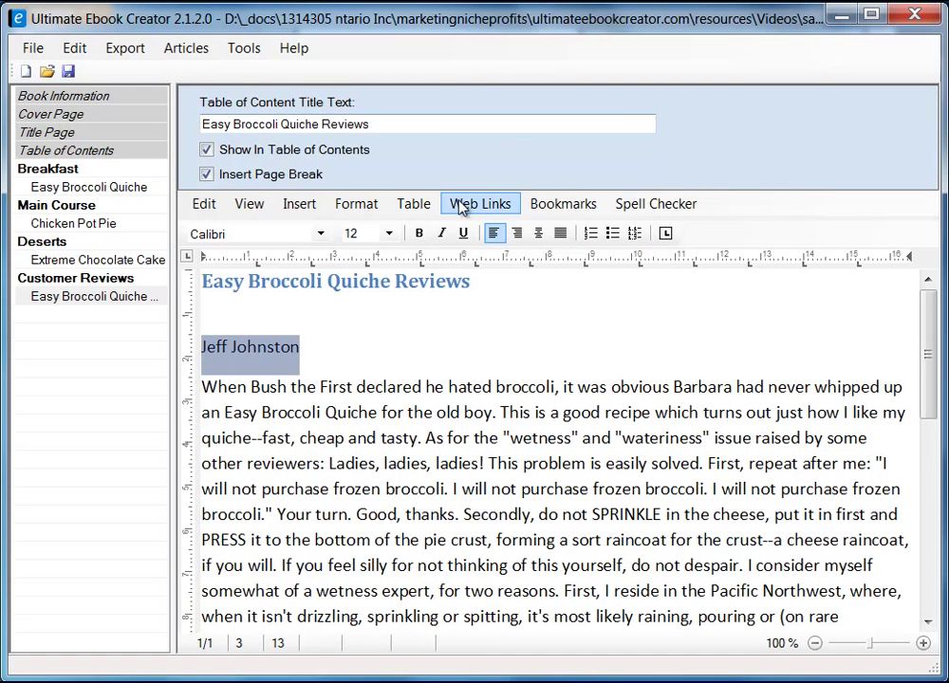
{"action": "left_click", "coordinate": [418, 232]}
{"action": "left_click", "coordinate": [332, 338]}
- Save the ebook project and confirm the saved message
{"action": "scroll", "coordinate": [423, 392], "scroll_direction": "down", "scroll_amount": 3}
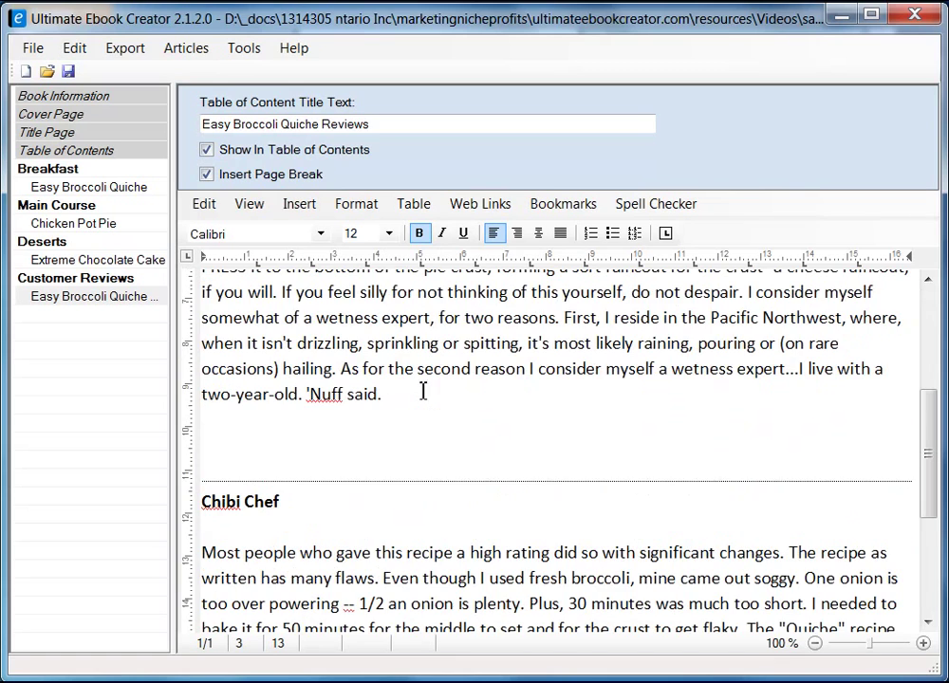
{"action": "scroll", "coordinate": [400, 510], "scroll_direction": "down", "scroll_amount": 2}
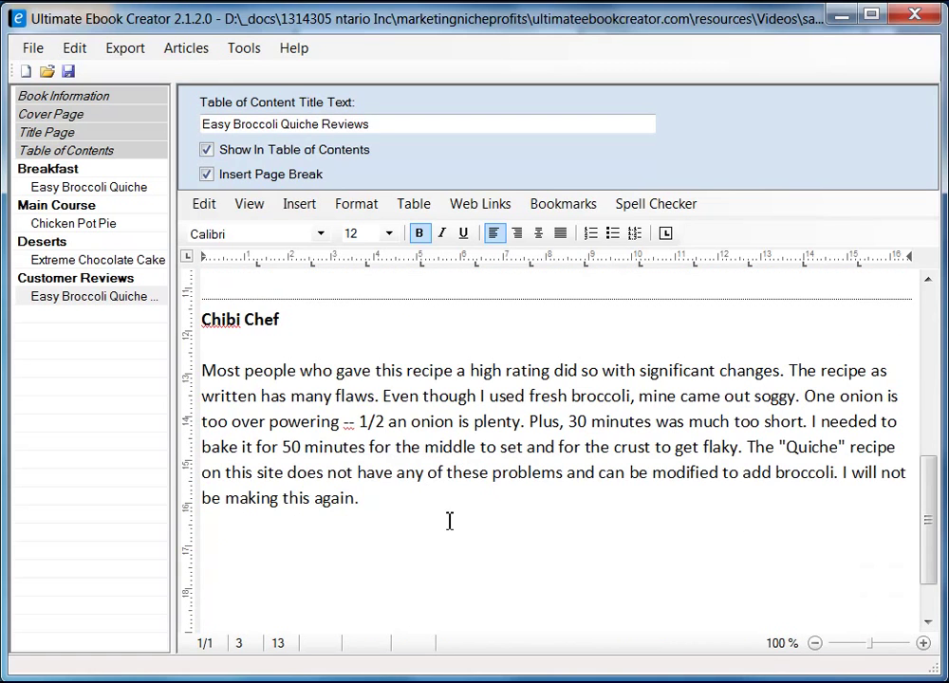
{"action": "left_click", "coordinate": [350, 544]}
{"action": "left_click", "coordinate": [399, 523]}
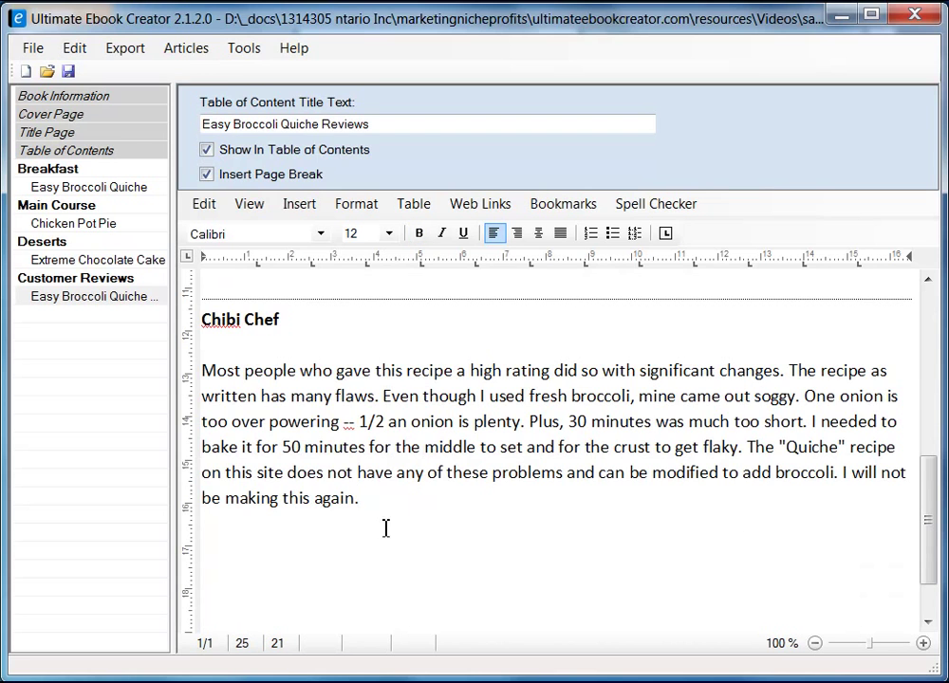
{"action": "left_click", "coordinate": [69, 71]}
{"action": "left_click", "coordinate": [467, 474]}
{"action": "scroll", "coordinate": [401, 548], "scroll_direction": "up", "scroll_amount": 4}
{"action": "left_click", "coordinate": [290, 542]}
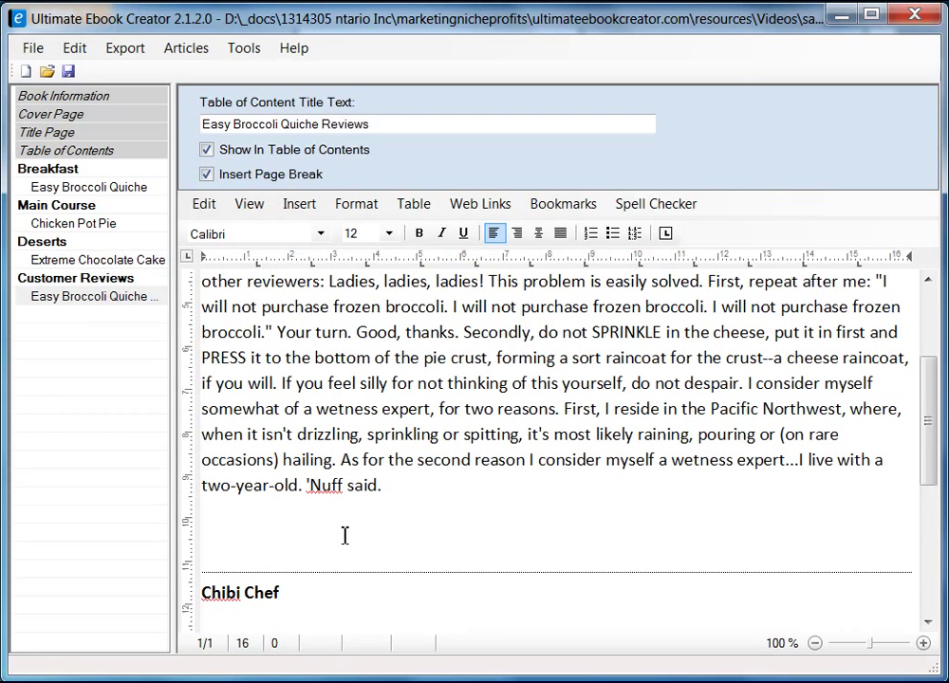
- Add a 'Return ...' line after the first review and another after the second review
{"action": "type", "text": "return"}
{"action": "key", "text": "Delete"}
{"action": "type", "text": "R"}
{"action": "key", "text": "End"}
{"action": "type", "text": "..."}
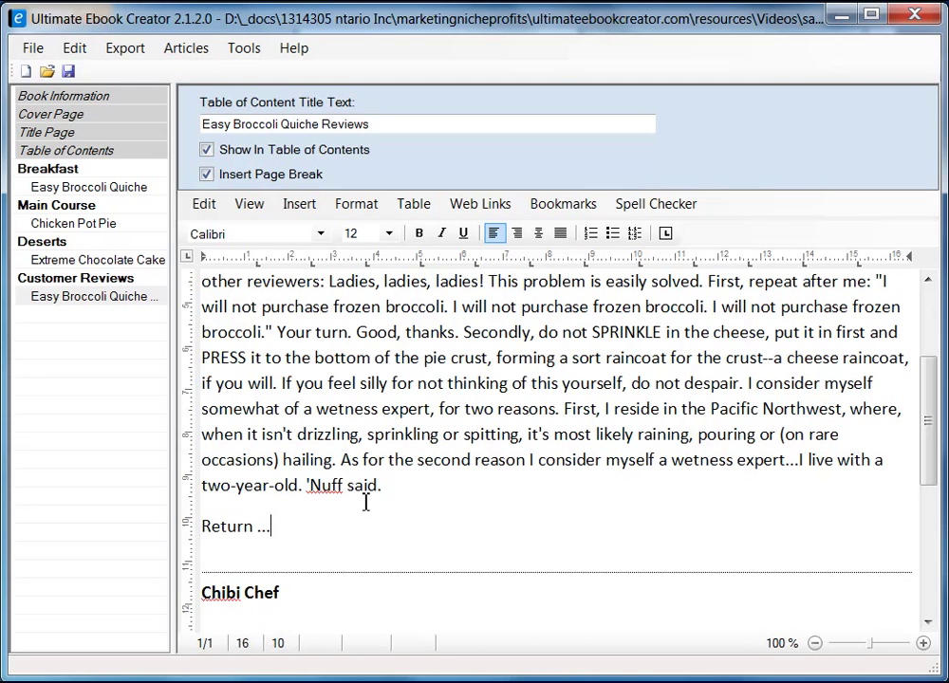
{"action": "key", "text": "shift+Left"}
{"action": "key", "text": "shift+Left"}
{"action": "key", "text": "shift+Left"}
{"action": "key", "text": "shift+Left"}
{"action": "key", "text": "shift+Left"}
{"action": "key", "text": "shift+Left"}
{"action": "key", "text": "shift+Left"}
{"action": "key", "text": "shift+Left"}
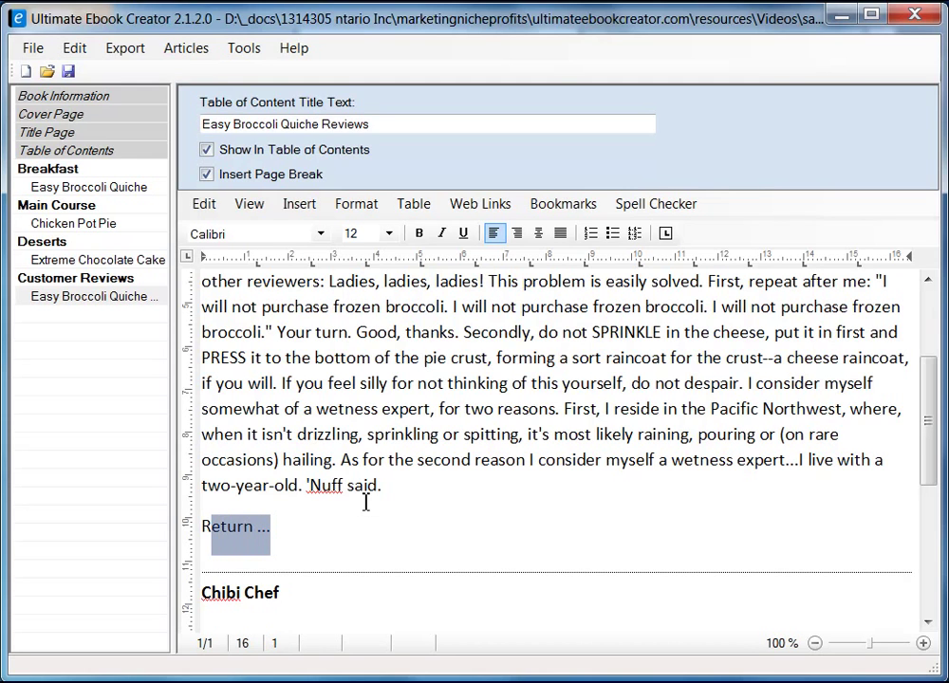
{"action": "scroll", "coordinate": [318, 451], "scroll_direction": "down", "scroll_amount": 3}
{"action": "left_click", "coordinate": [321, 495]}
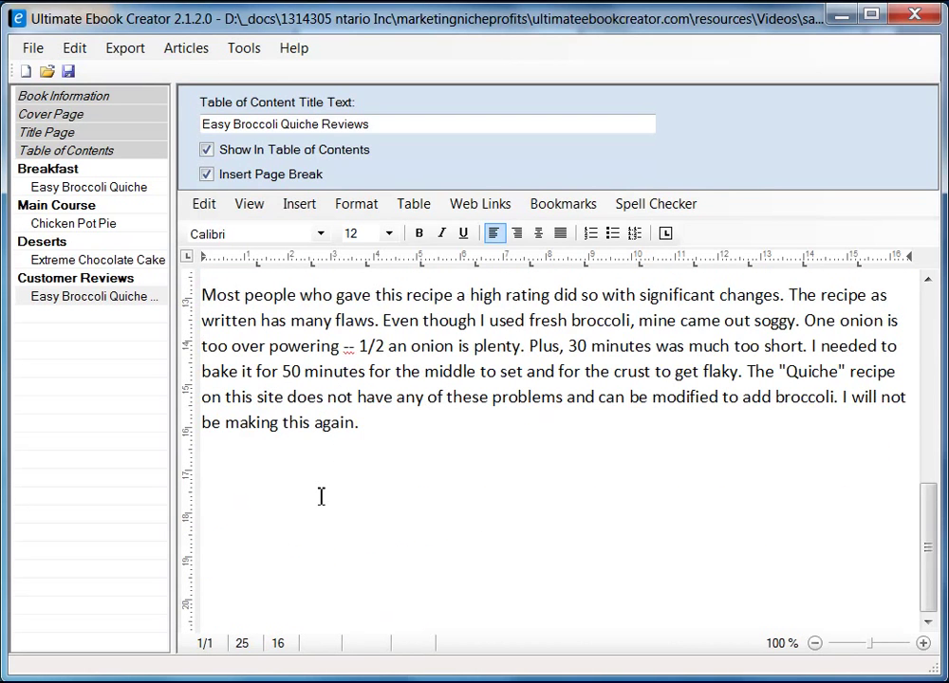
{"action": "key", "text": "Return"}
{"action": "type", "text": "Ret"}
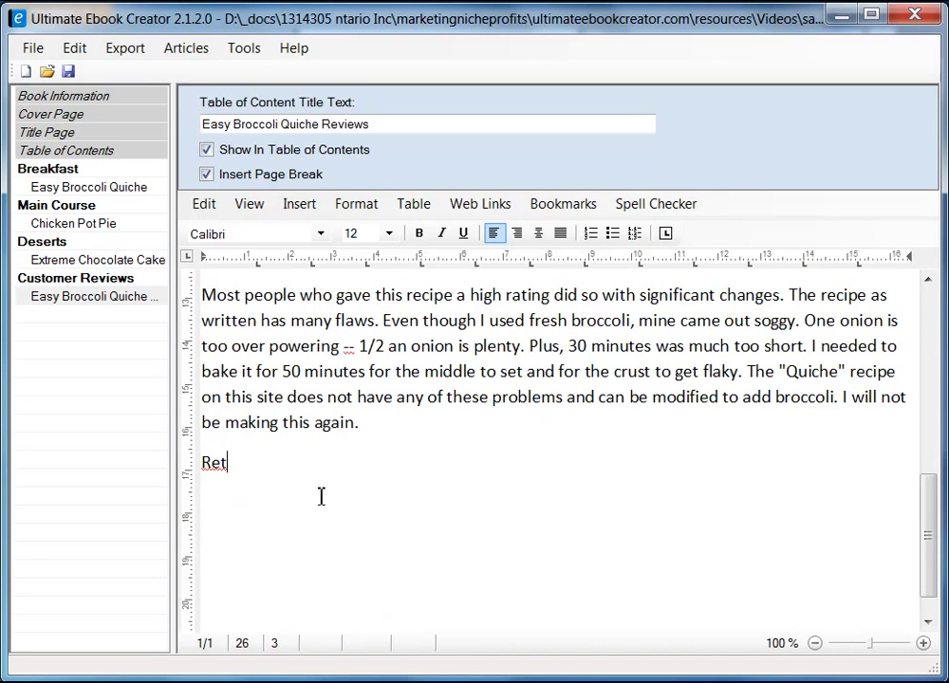
{"action": "type", "text": "urn ..."}
- Type 'Read customer reviews ...' below the last baking step of the Easy Broccoli Quiche recipe
{"action": "left_click", "coordinate": [81, 187]}
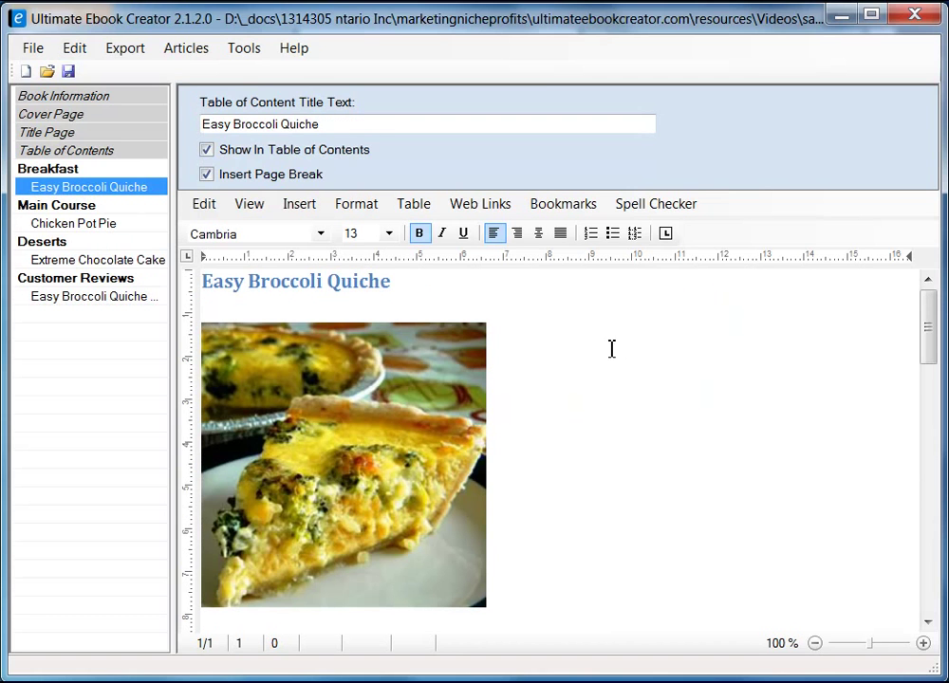
{"action": "left_click_drag", "start_coordinate": [928, 324], "coordinate": [930, 550]}
{"action": "left_click", "coordinate": [296, 451]}
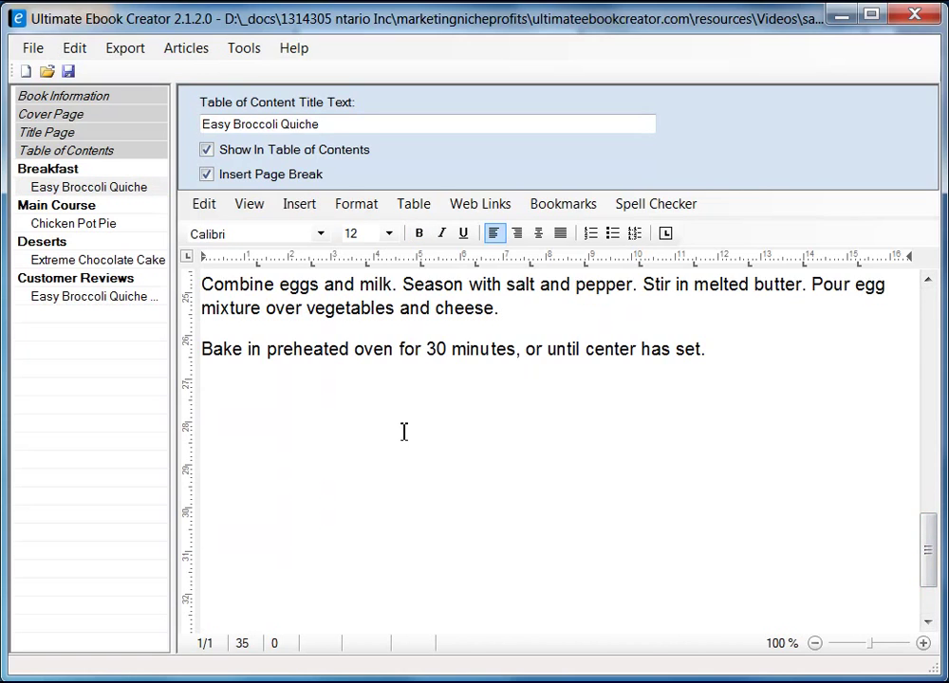
{"action": "type", "text": "Read cus"}
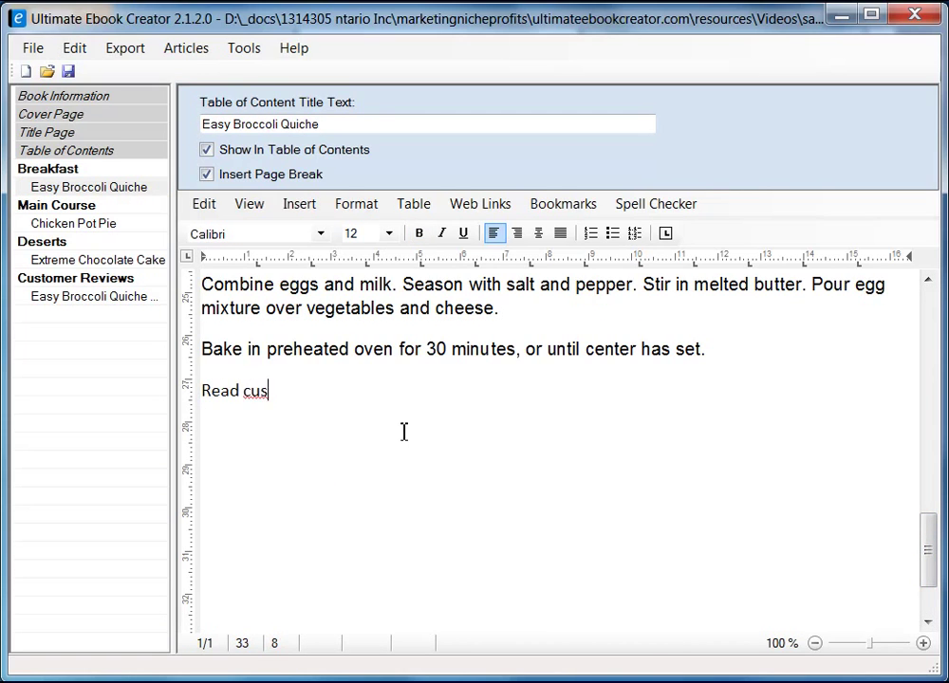
{"action": "type", "text": "tomer reviews ..."}
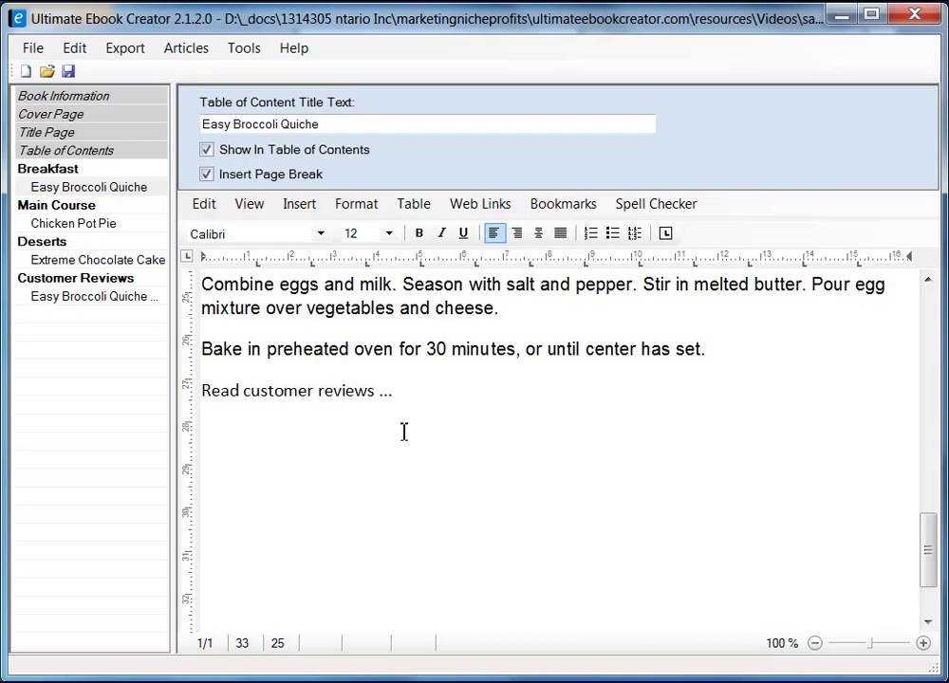
{"action": "key", "text": "shift+Home"}
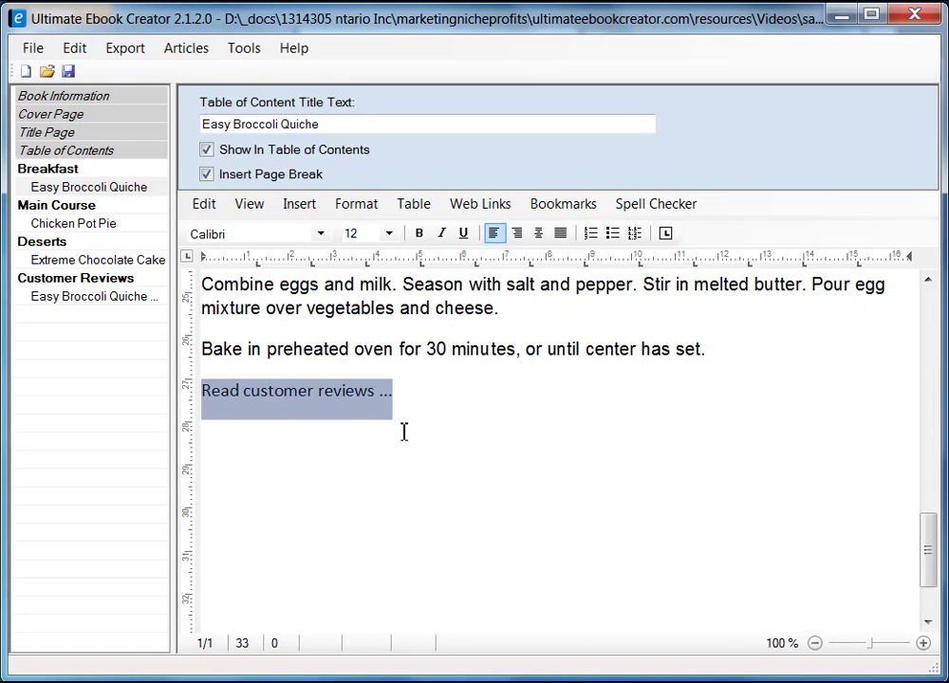
{"action": "left_click", "coordinate": [403, 423]}
{"action": "left_click_drag", "start_coordinate": [400, 395], "coordinate": [208, 400]}
- Link 'Read customer reviews ...' to the Easy Broccoli Quiche Reviews TOC bookmark
{"action": "left_click", "coordinate": [569, 210]}
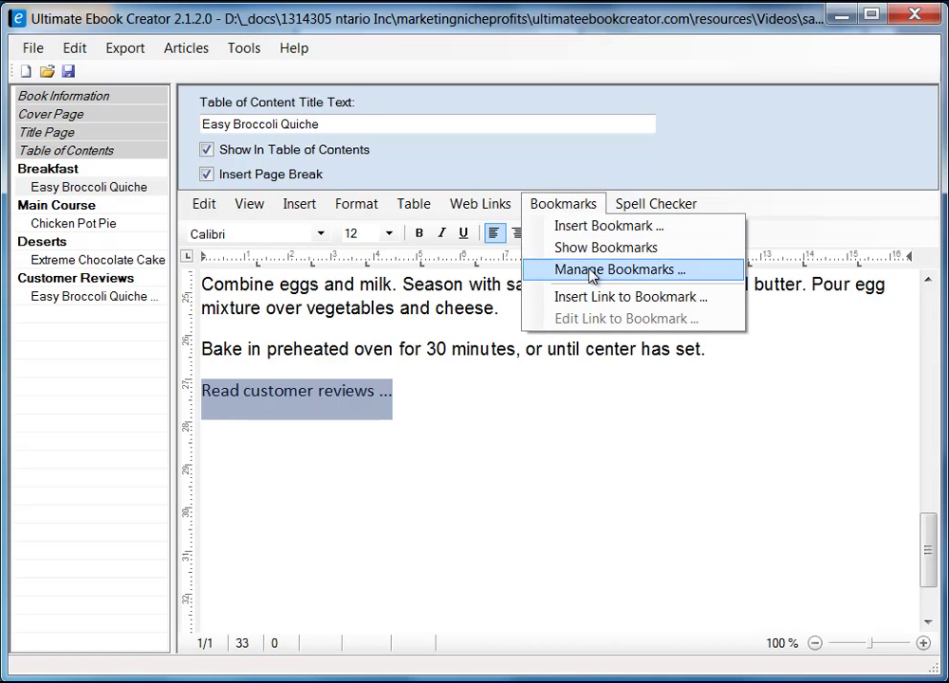
{"action": "left_click", "coordinate": [649, 298]}
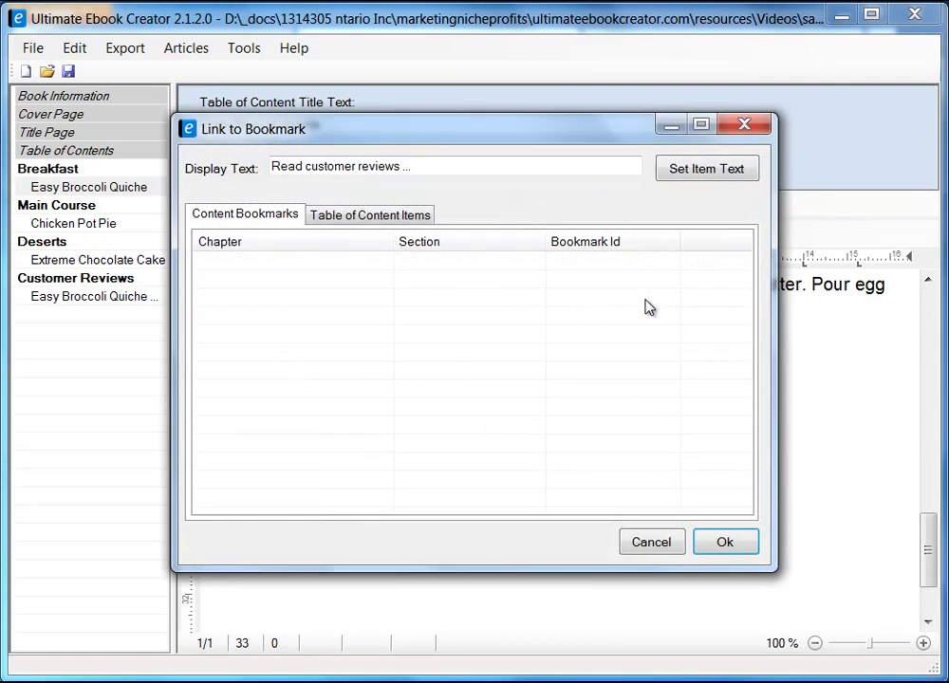
{"action": "left_click_drag", "start_coordinate": [451, 135], "coordinate": [437, 169]}
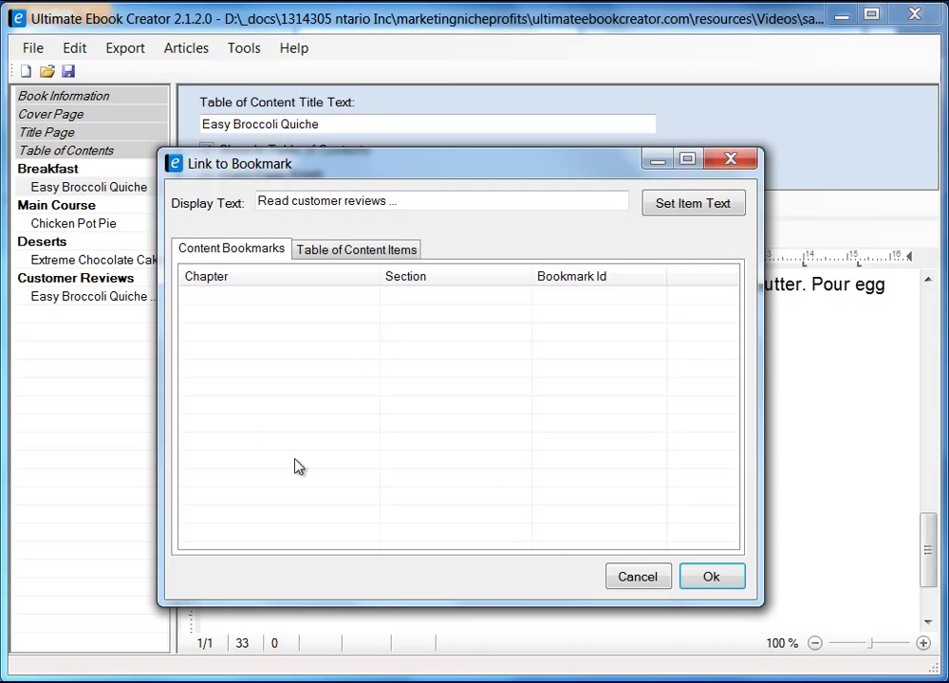
{"action": "left_click", "coordinate": [354, 251]}
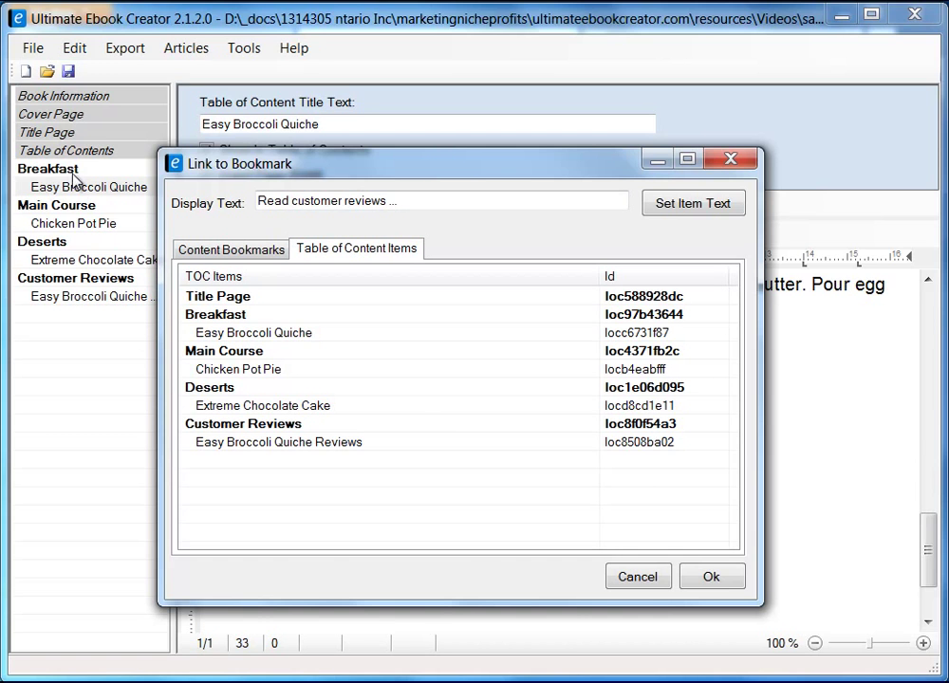
{"action": "left_click_drag", "start_coordinate": [424, 167], "coordinate": [568, 177]}
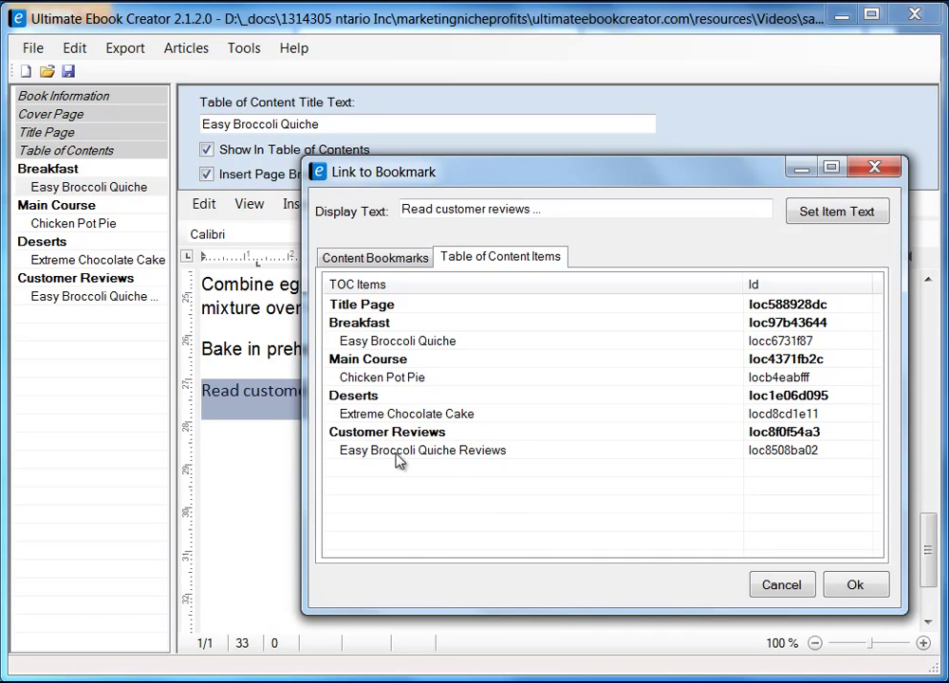
{"action": "left_click", "coordinate": [466, 453]}
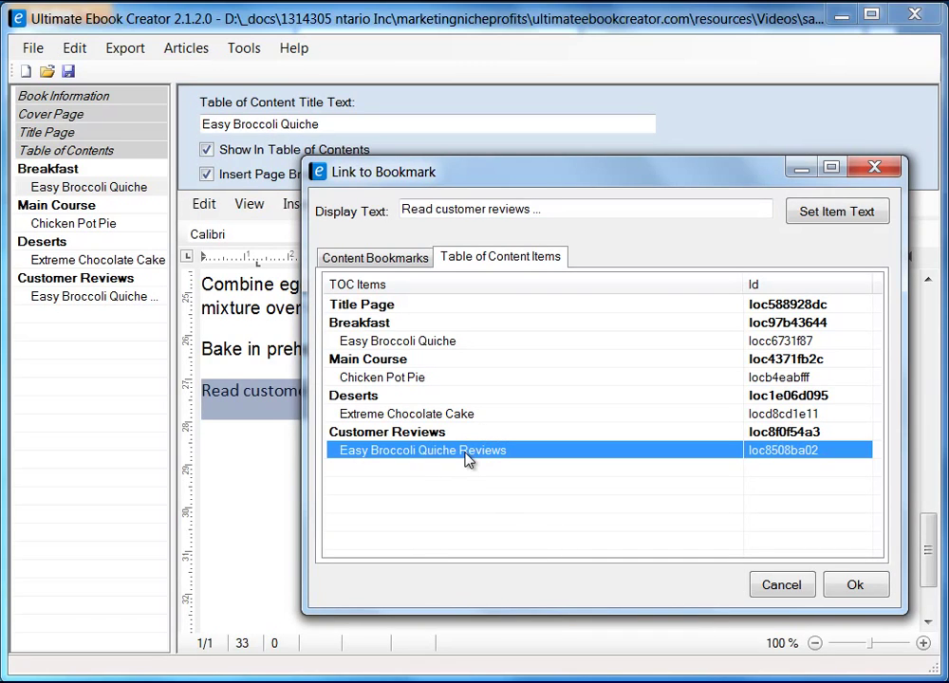
{"action": "left_click", "coordinate": [862, 592]}
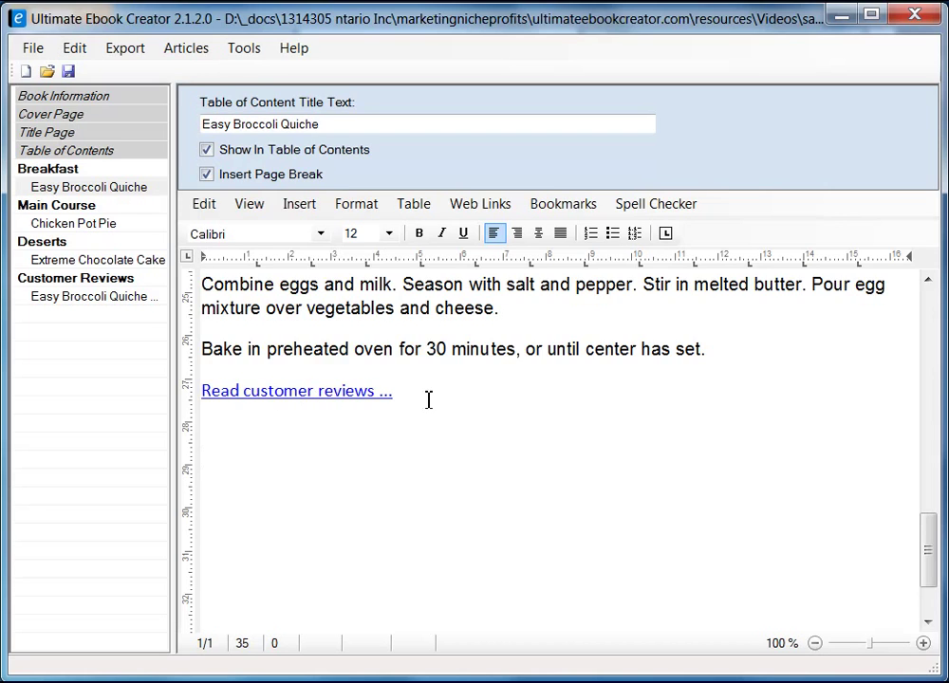
- Look at the export options and close them without exporting
{"action": "left_click", "coordinate": [127, 50]}
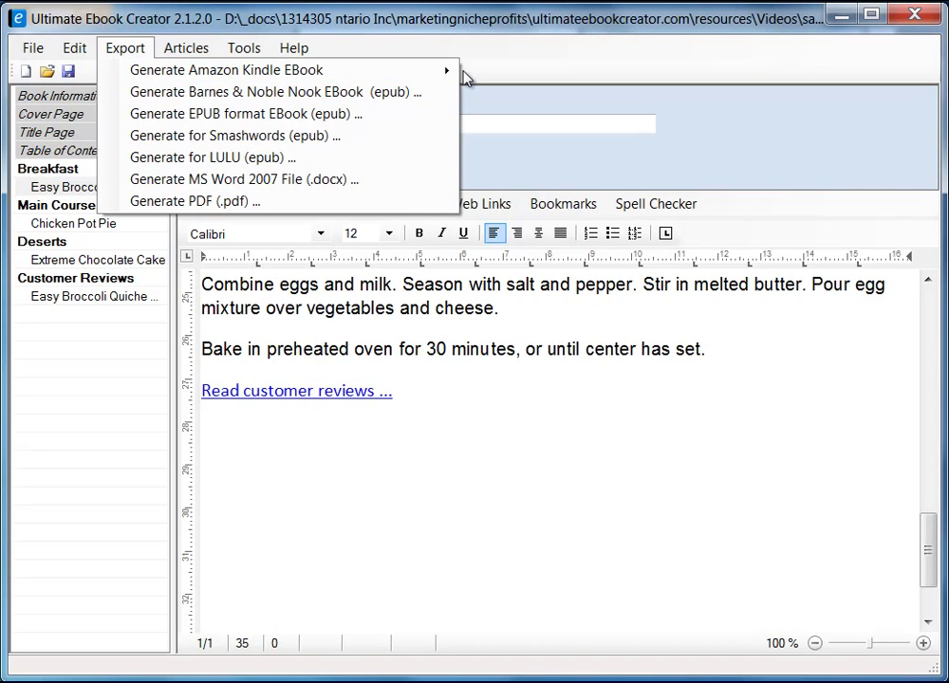
{"action": "mouse_move", "coordinate": [456, 74]}
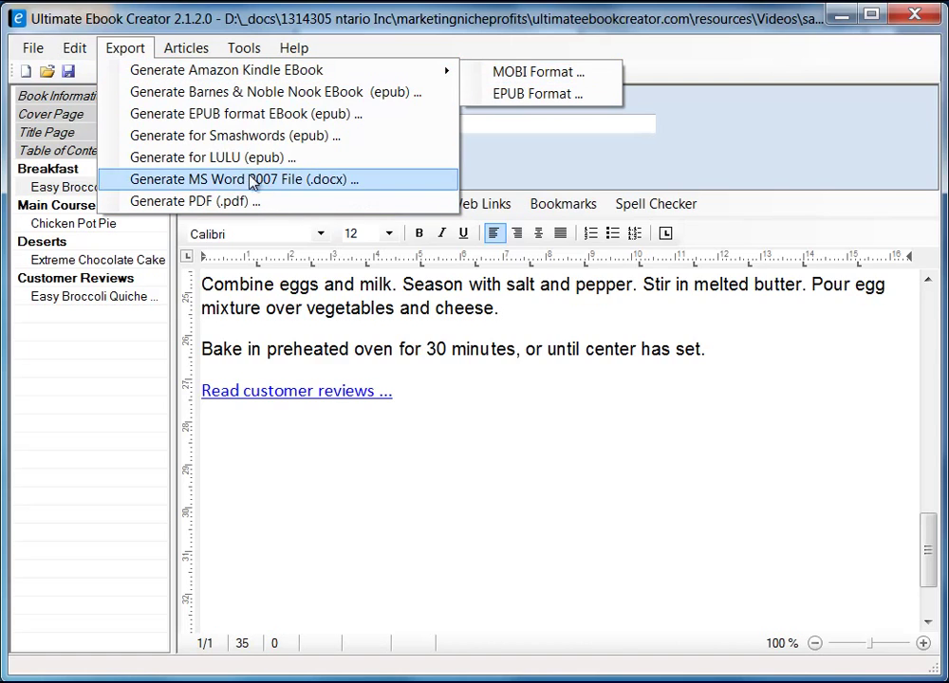
{"action": "left_click", "coordinate": [206, 411]}
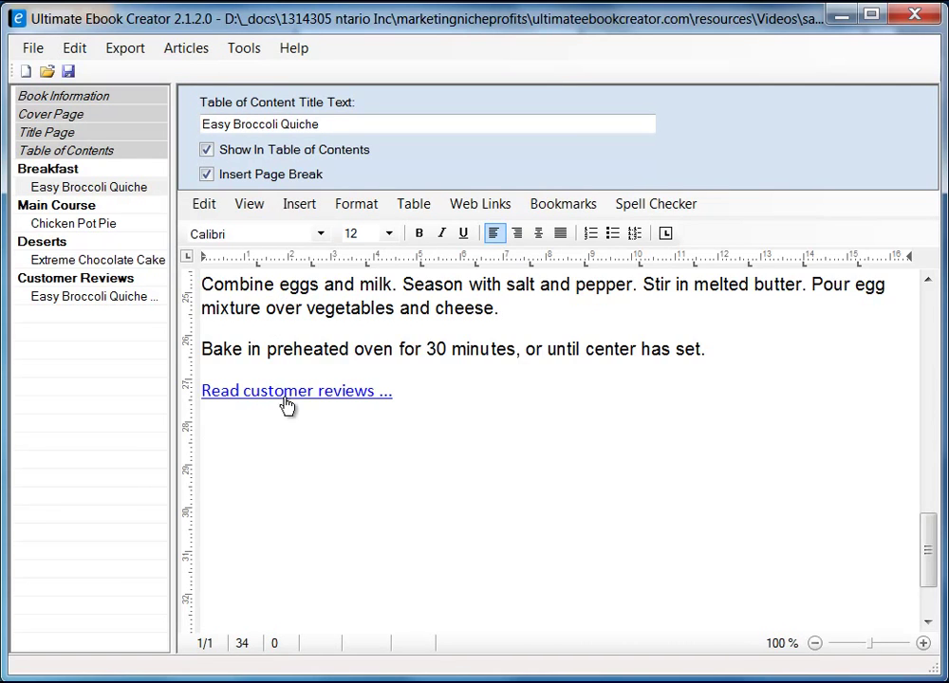
- Link the first 'Return ...' line to the Easy Broccoli Quiche recipe TOC item
{"action": "left_click", "coordinate": [112, 300]}
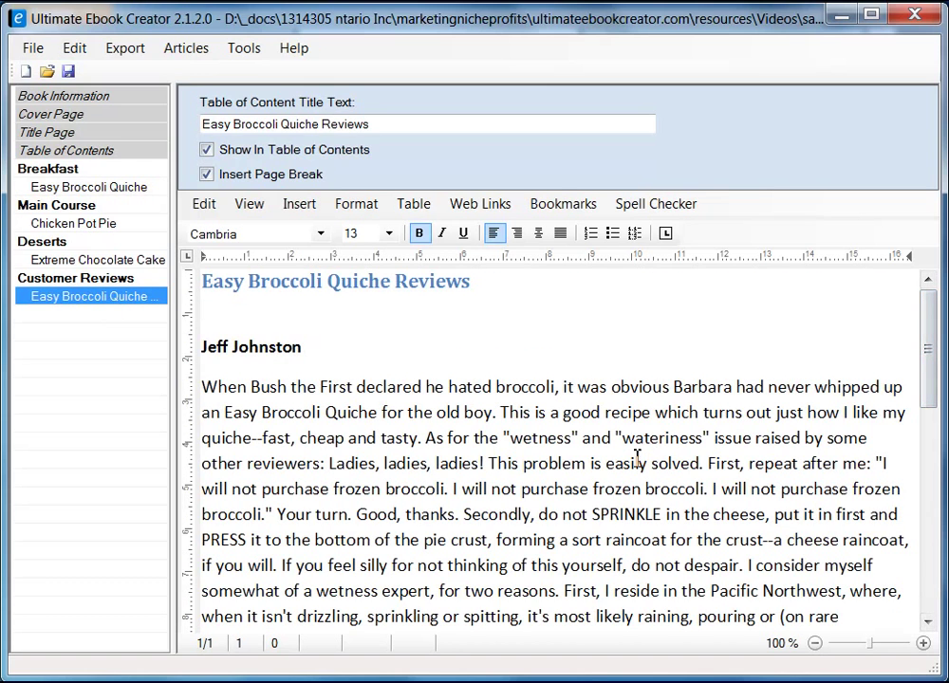
{"action": "left_click", "coordinate": [512, 467]}
{"action": "scroll", "coordinate": [511, 467], "scroll_direction": "down", "scroll_amount": 5}
{"action": "left_click", "coordinate": [271, 345]}
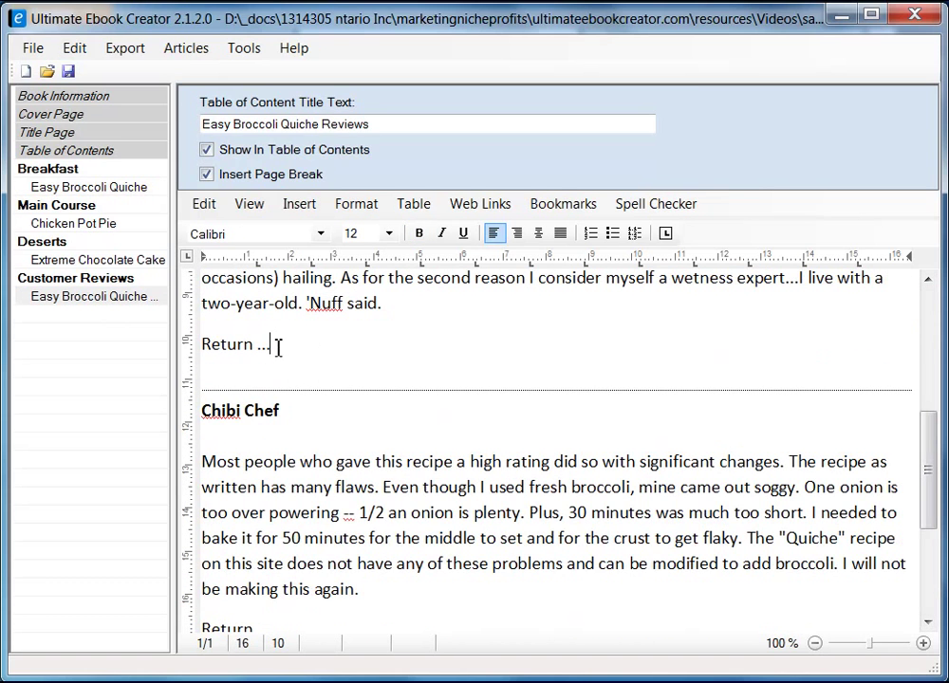
{"action": "key", "text": "shift+Home"}
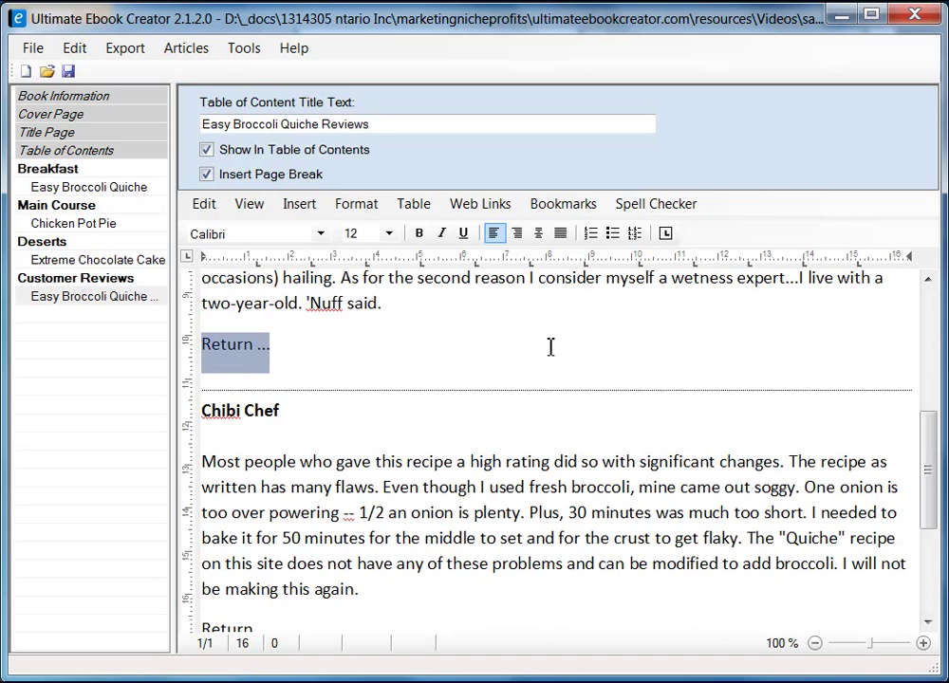
{"action": "left_click", "coordinate": [566, 206]}
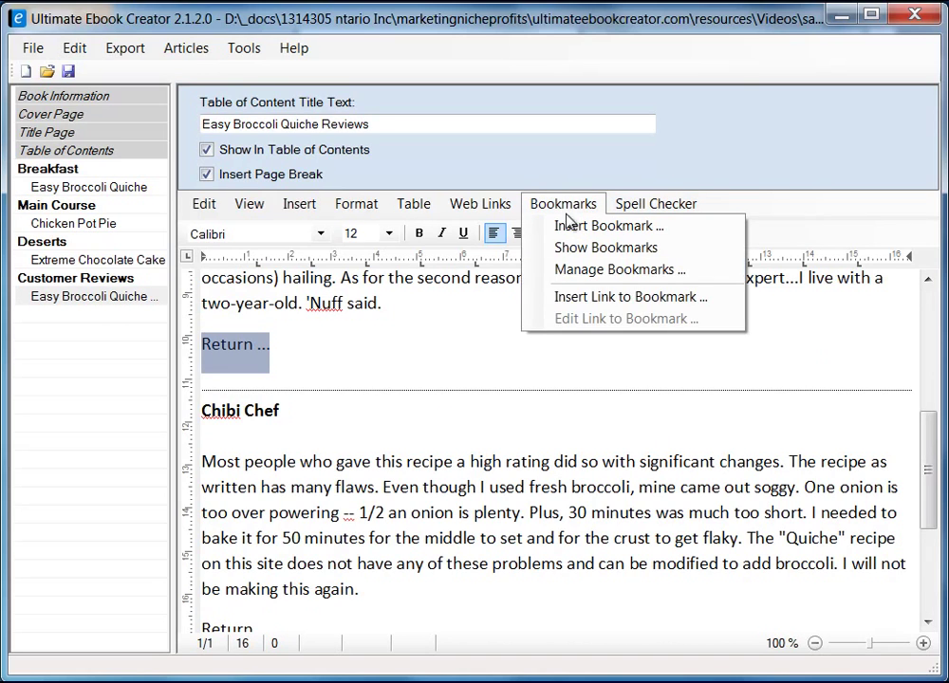
{"action": "left_click", "coordinate": [631, 297]}
{"action": "left_click_drag", "start_coordinate": [406, 136], "coordinate": [599, 167]}
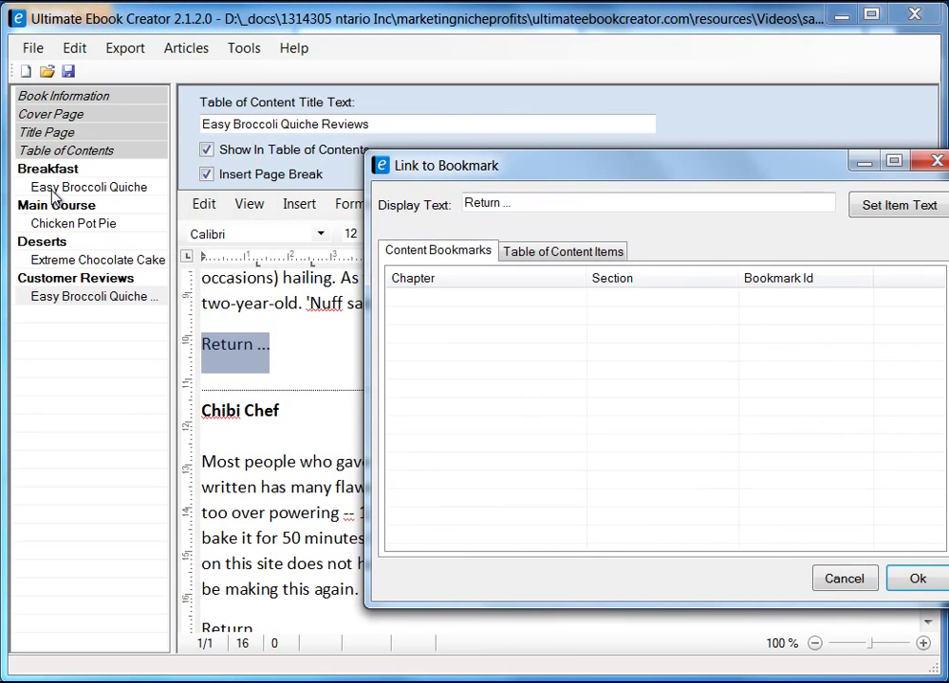
{"action": "left_click", "coordinate": [559, 253]}
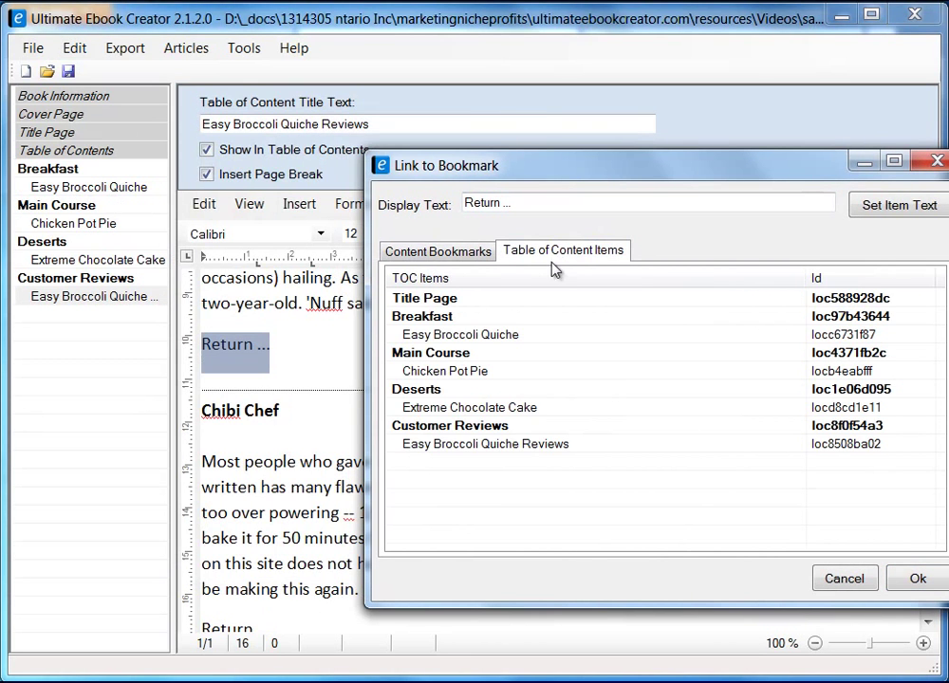
{"action": "left_click", "coordinate": [444, 335]}
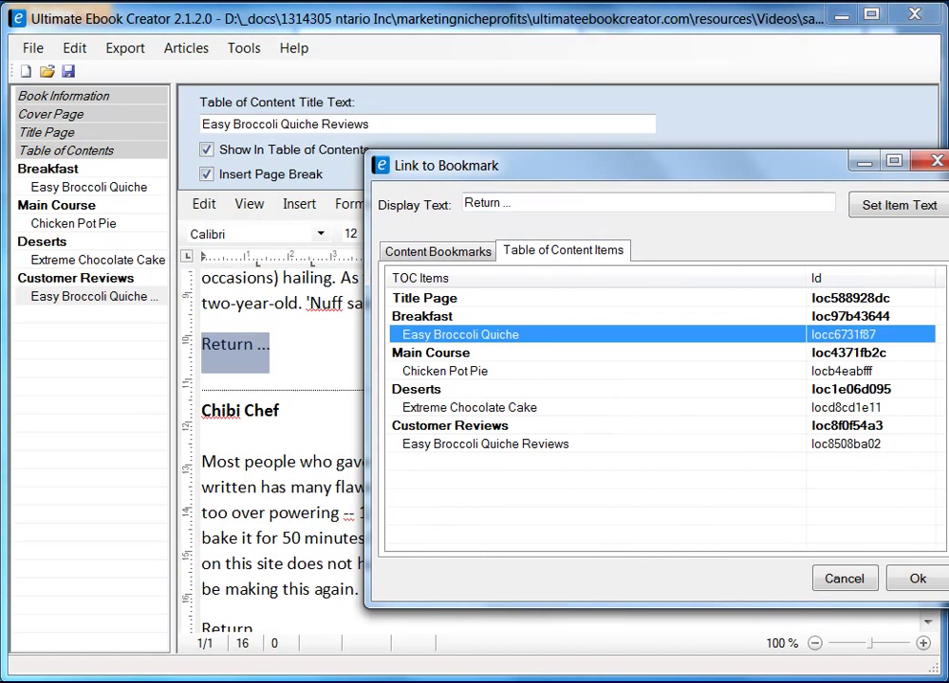
{"action": "left_click", "coordinate": [919, 577]}
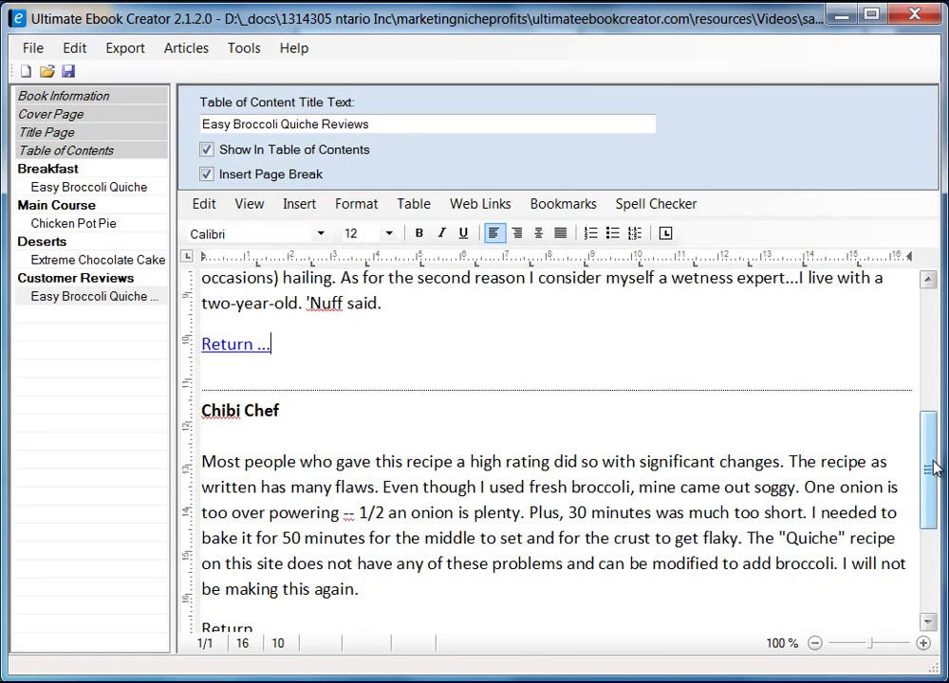
- Link the second 'Return ...' line to the Easy Broccoli Quiche recipe as well
{"action": "left_click_drag", "start_coordinate": [926, 452], "coordinate": [930, 537]}
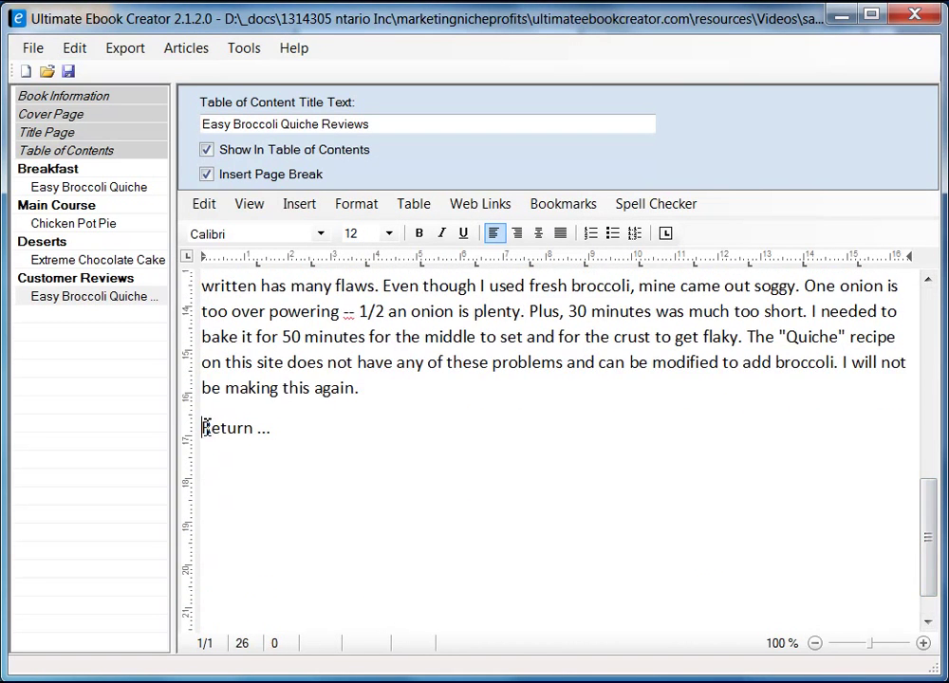
{"action": "left_click_drag", "start_coordinate": [201, 429], "coordinate": [274, 429]}
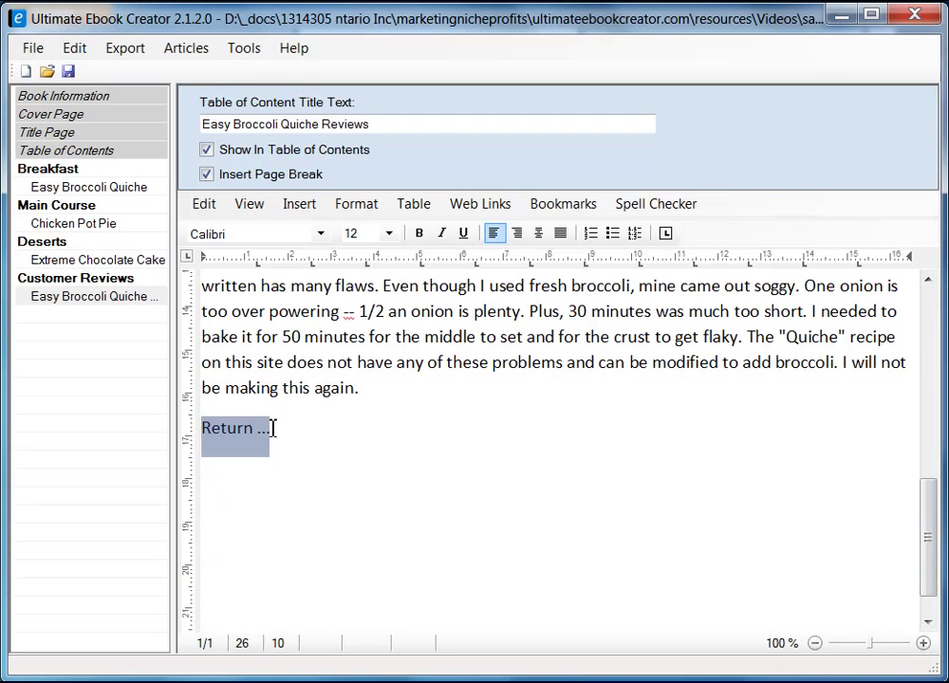
{"action": "left_click", "coordinate": [559, 206]}
{"action": "left_click", "coordinate": [631, 297]}
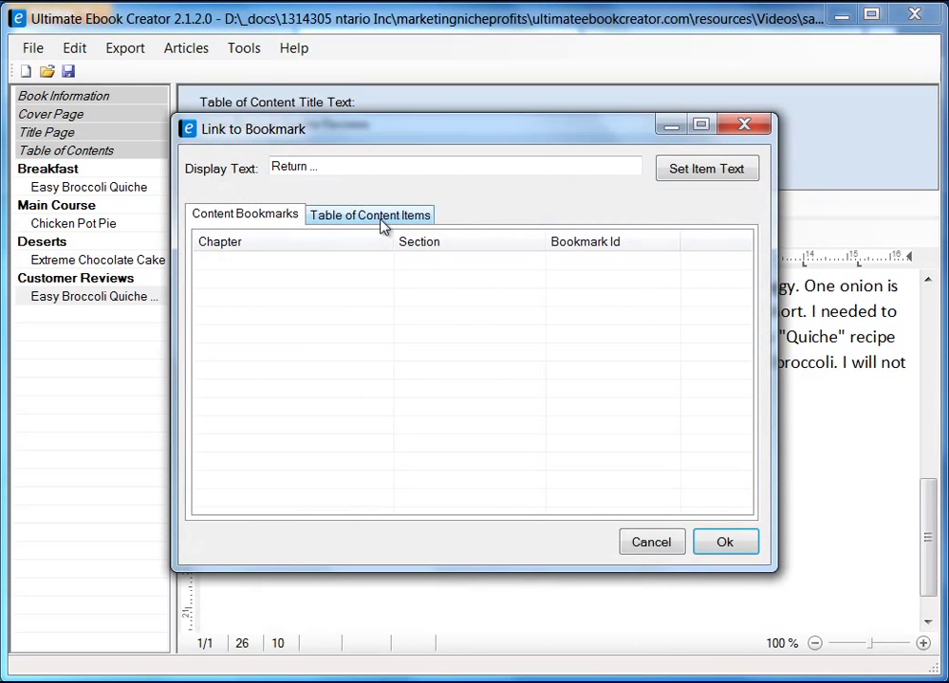
{"action": "left_click", "coordinate": [381, 225]}
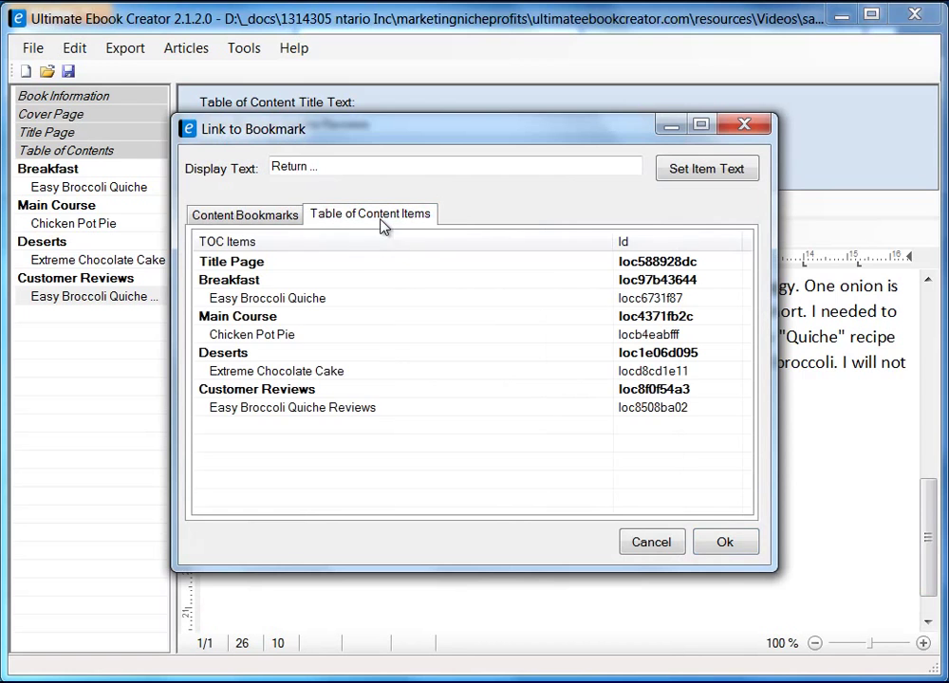
{"action": "left_click", "coordinate": [265, 300]}
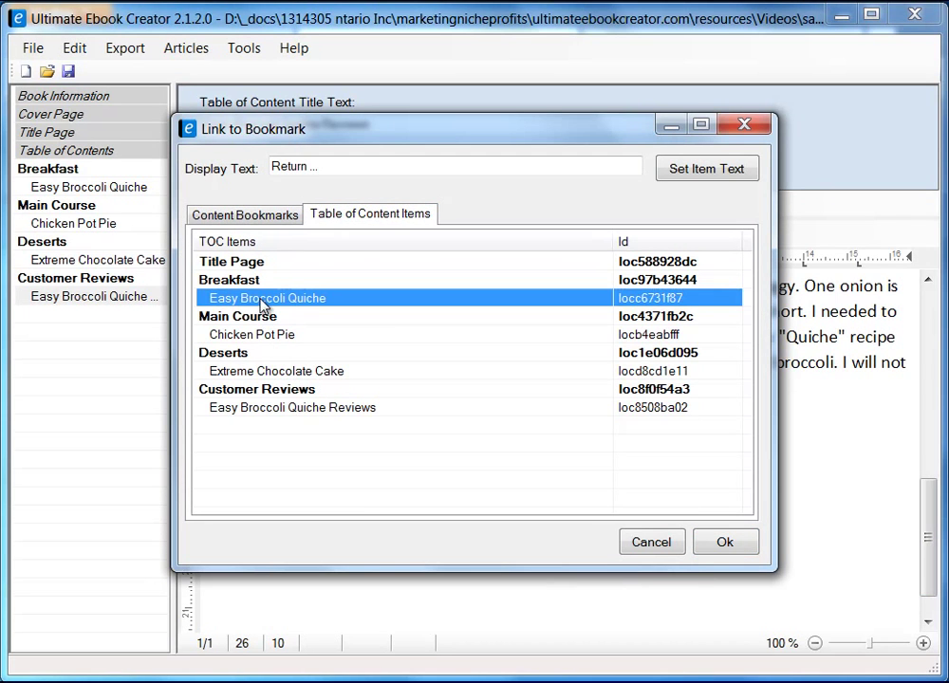
{"action": "left_click", "coordinate": [726, 542]}
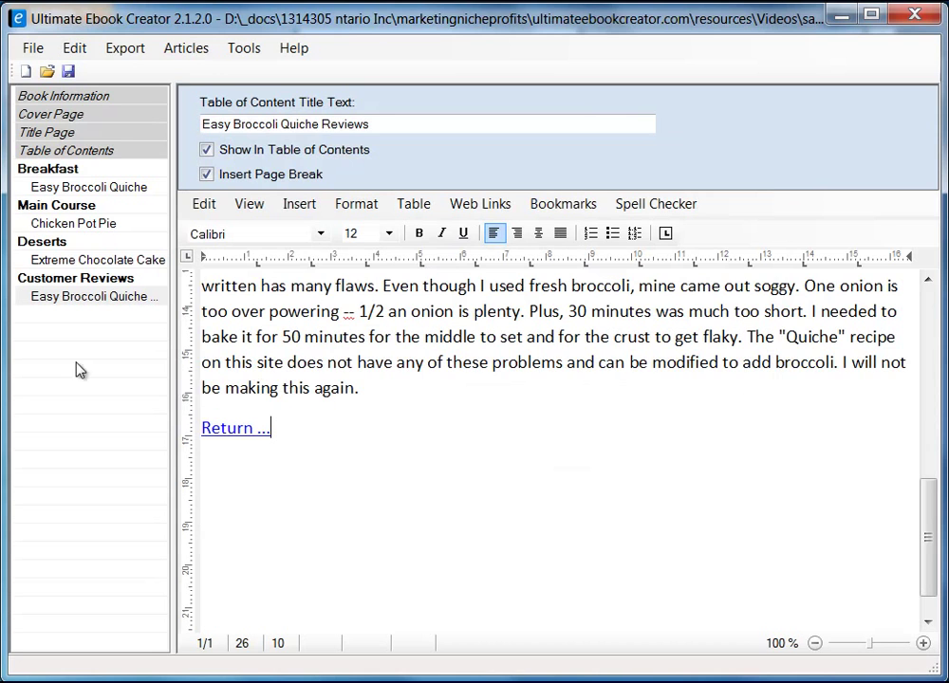
- Save the ebook project and dismiss the confirmation
{"action": "left_click", "coordinate": [69, 71]}
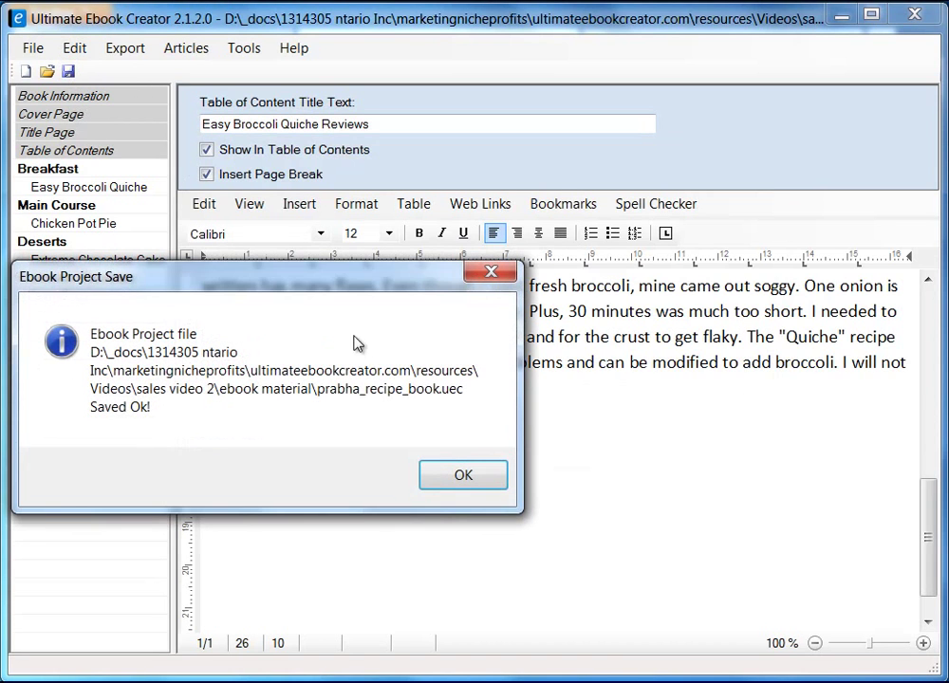
{"action": "left_click", "coordinate": [475, 478]}
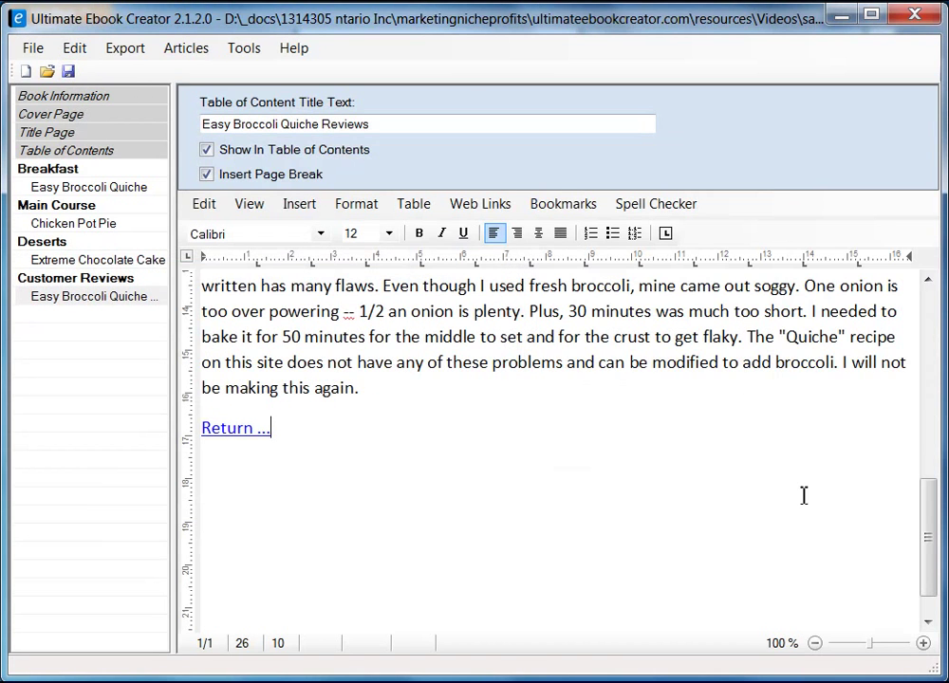
{"action": "left_click_drag", "start_coordinate": [932, 565], "coordinate": [943, 388]}
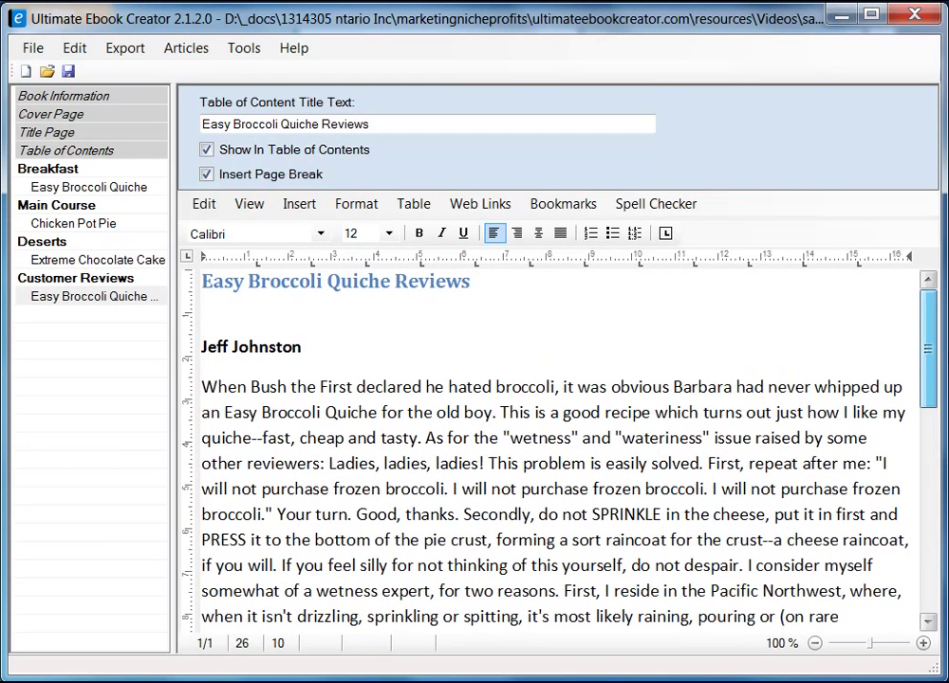
- Review each chapter: Breakfast, Easy Broccoli Quiche, Main Course, Chicken Pot Pie, Extreme Chocolate Cake, Quiche Reviews
{"action": "left_click", "coordinate": [67, 169]}
{"action": "left_click", "coordinate": [78, 187]}
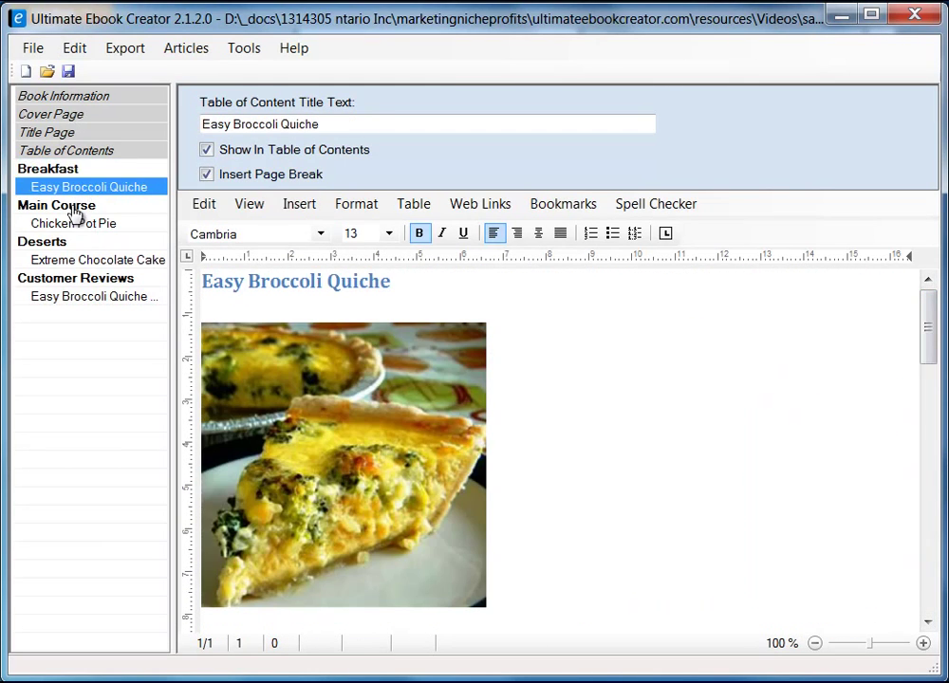
{"action": "left_click", "coordinate": [74, 207]}
{"action": "left_click", "coordinate": [74, 224]}
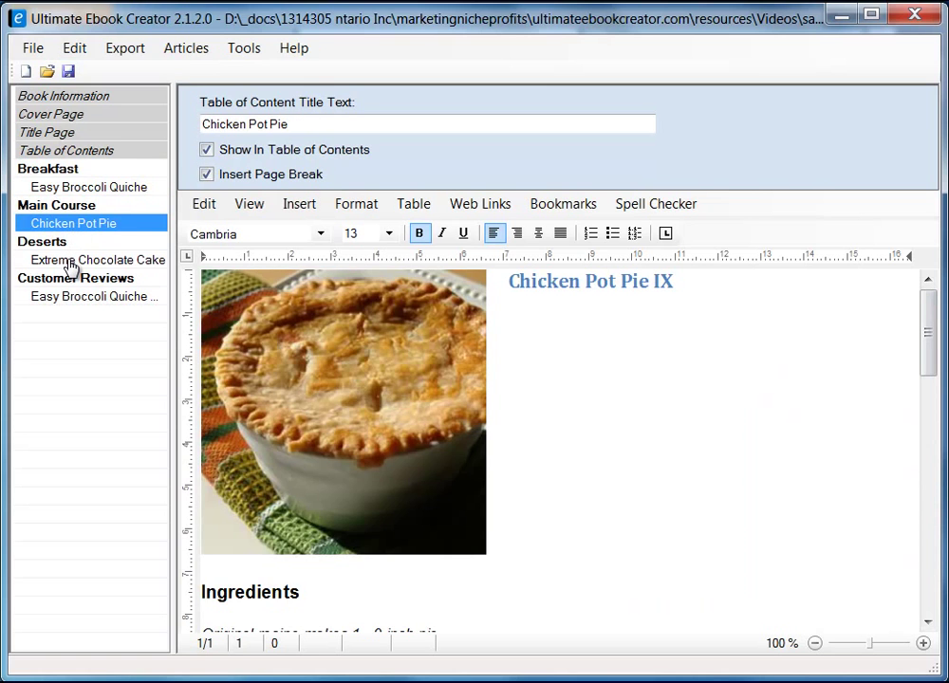
{"action": "left_click", "coordinate": [71, 262]}
{"action": "left_click", "coordinate": [90, 298]}
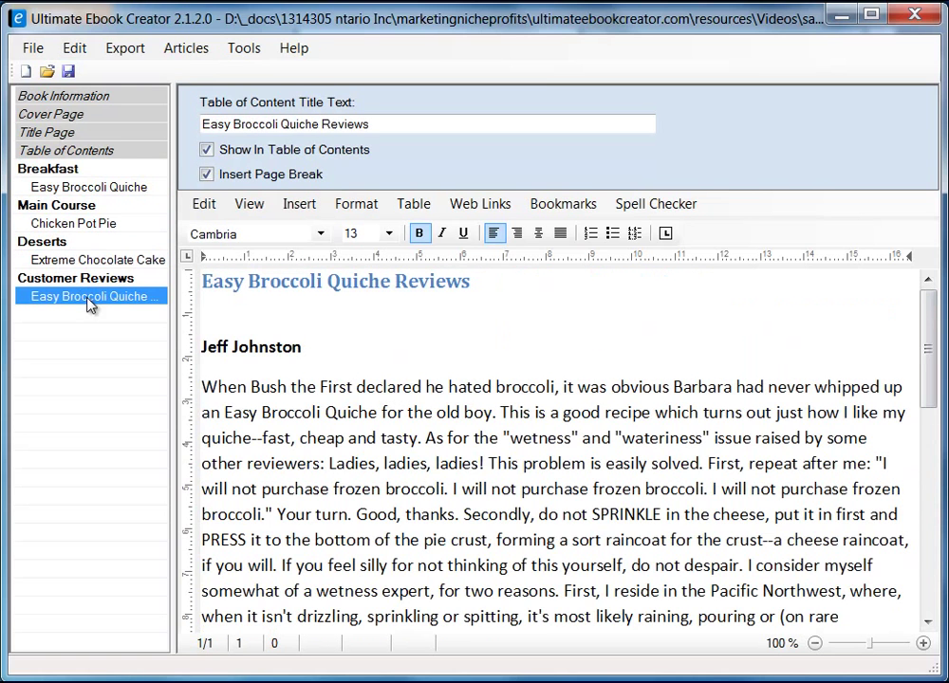
{"action": "left_click_drag", "start_coordinate": [928, 351], "coordinate": [919, 284]}
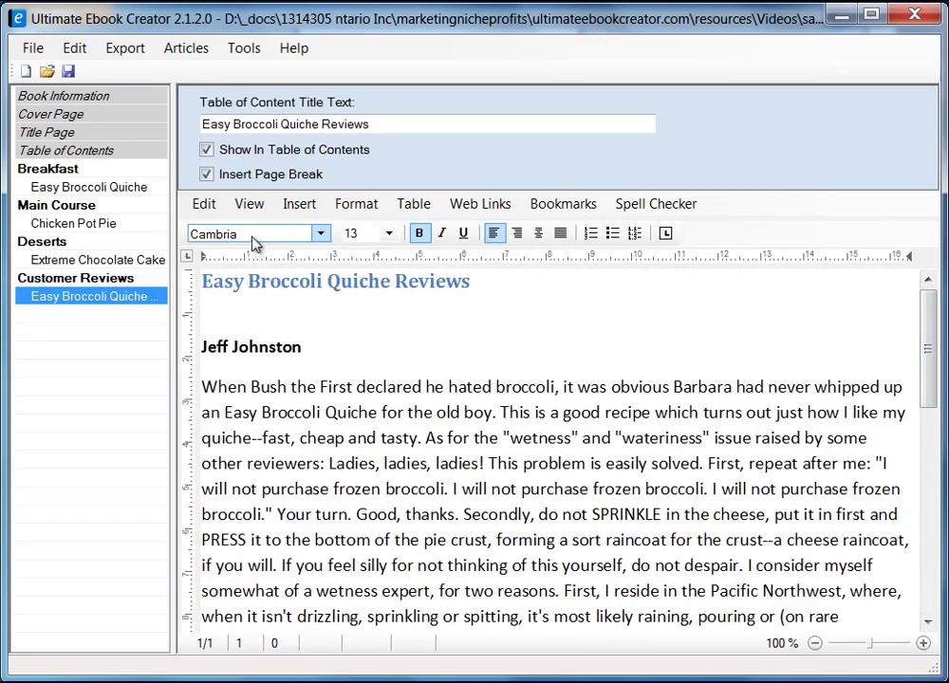
- Look through the text formatting options and place the cursor below the reviews title
{"action": "left_click", "coordinate": [351, 205]}
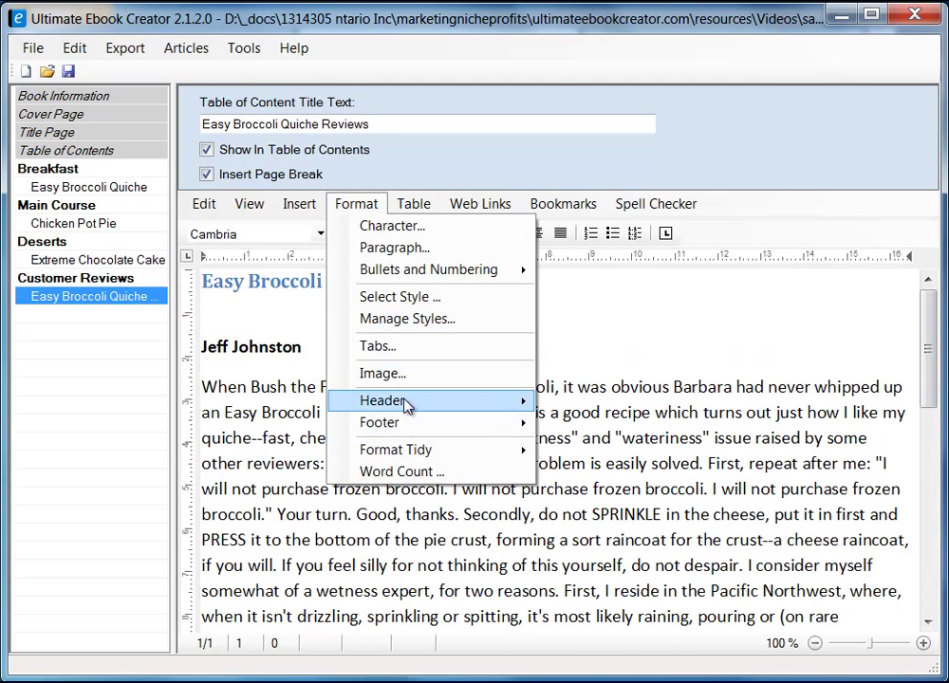
{"action": "mouse_move", "coordinate": [412, 429]}
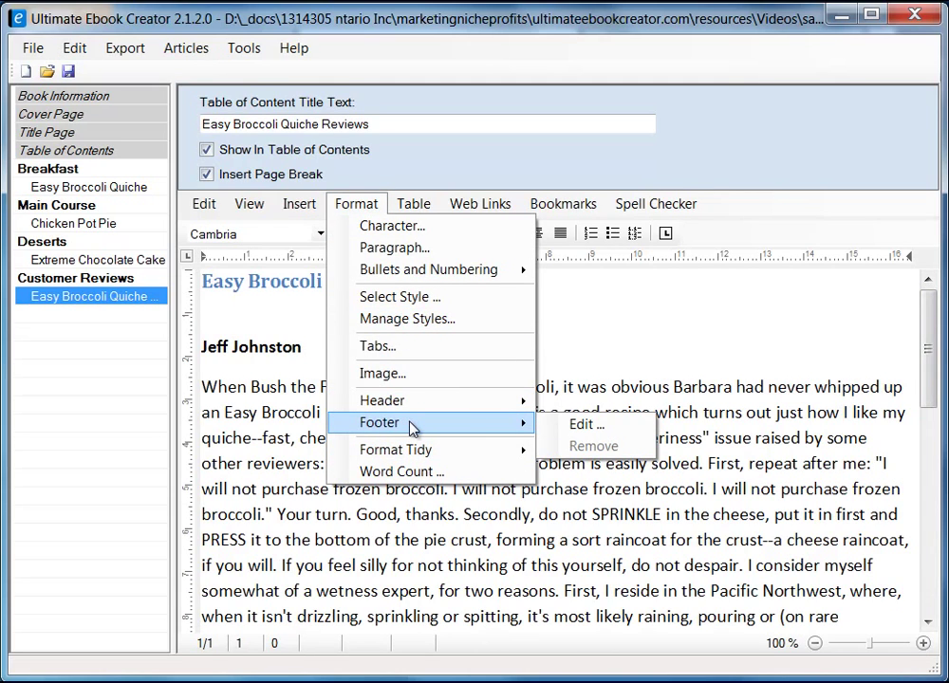
{"action": "mouse_move", "coordinate": [411, 408]}
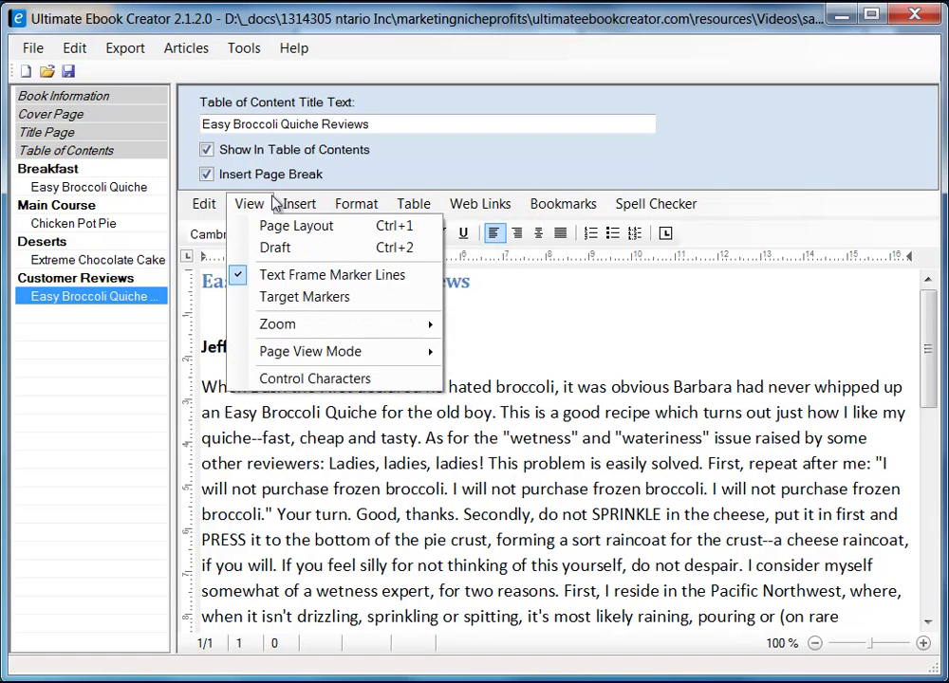
{"action": "mouse_move", "coordinate": [286, 211]}
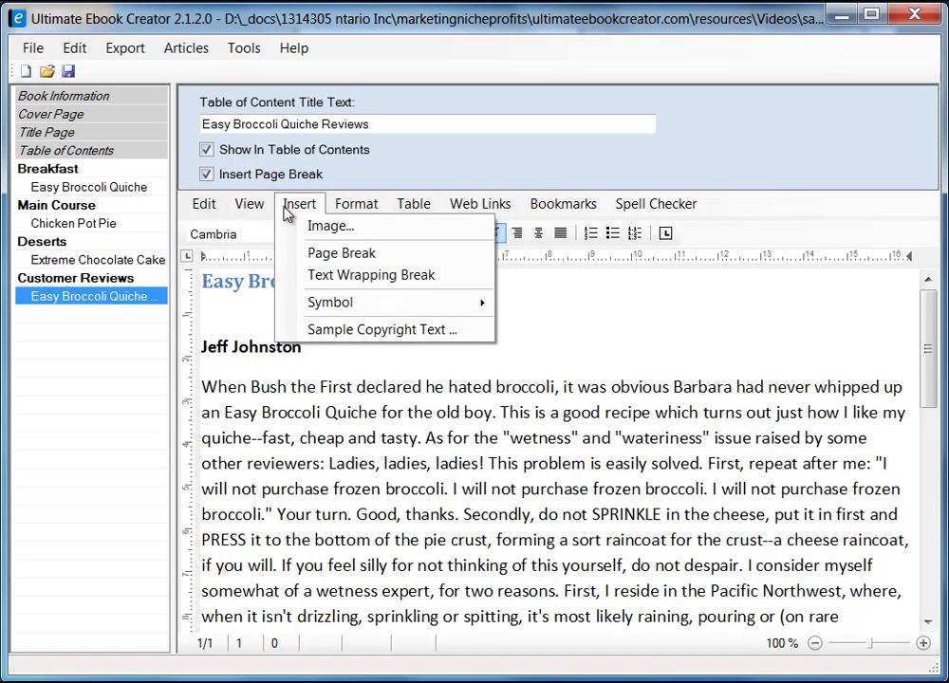
{"action": "mouse_move", "coordinate": [370, 306]}
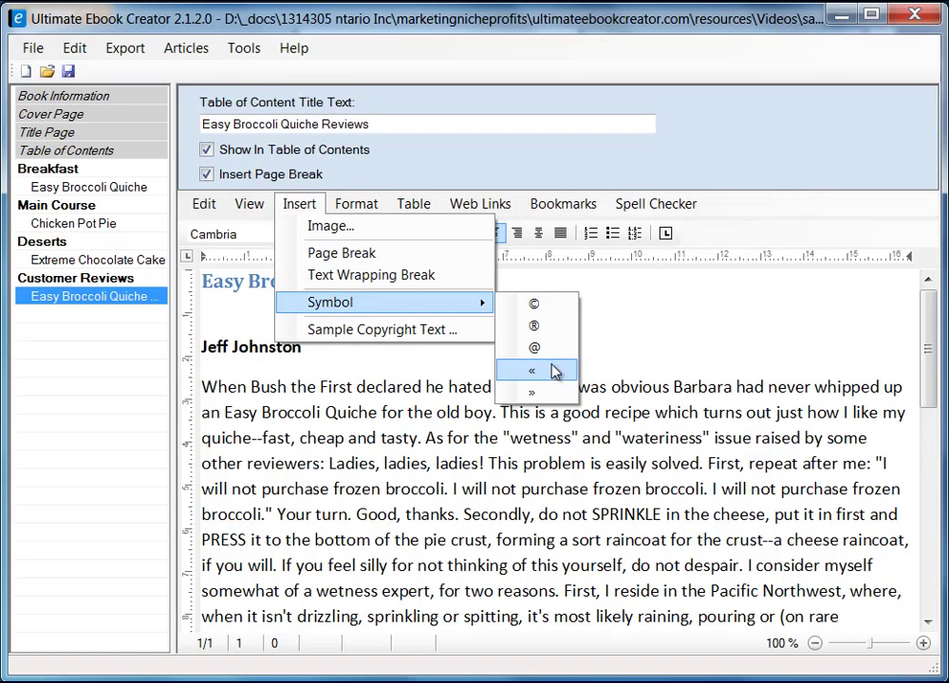
{"action": "mouse_move", "coordinate": [249, 203]}
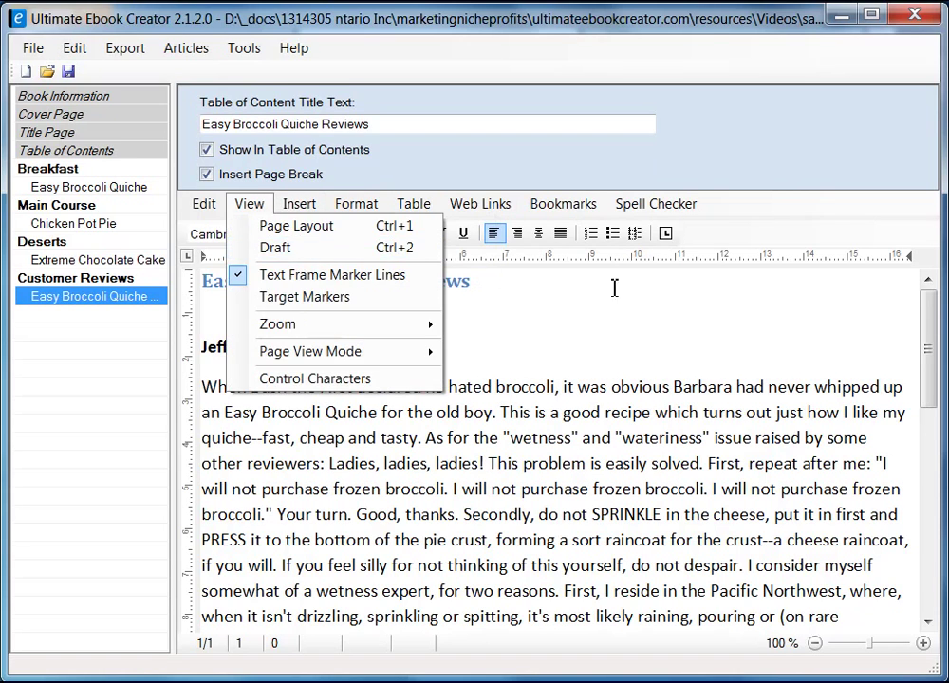
{"action": "left_click", "coordinate": [643, 307]}
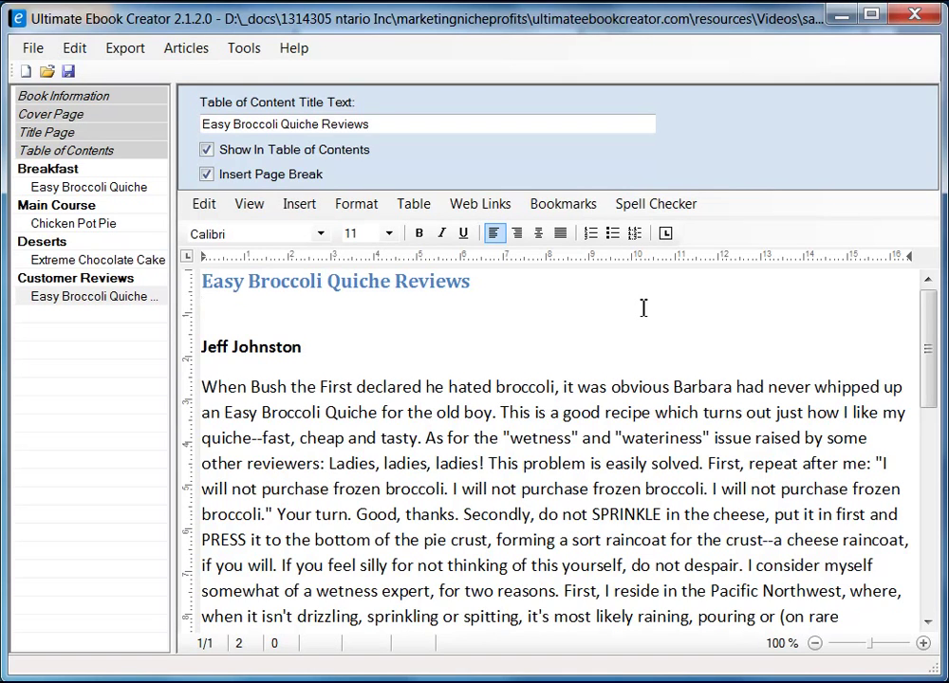
{"action": "left_click", "coordinate": [634, 308]}
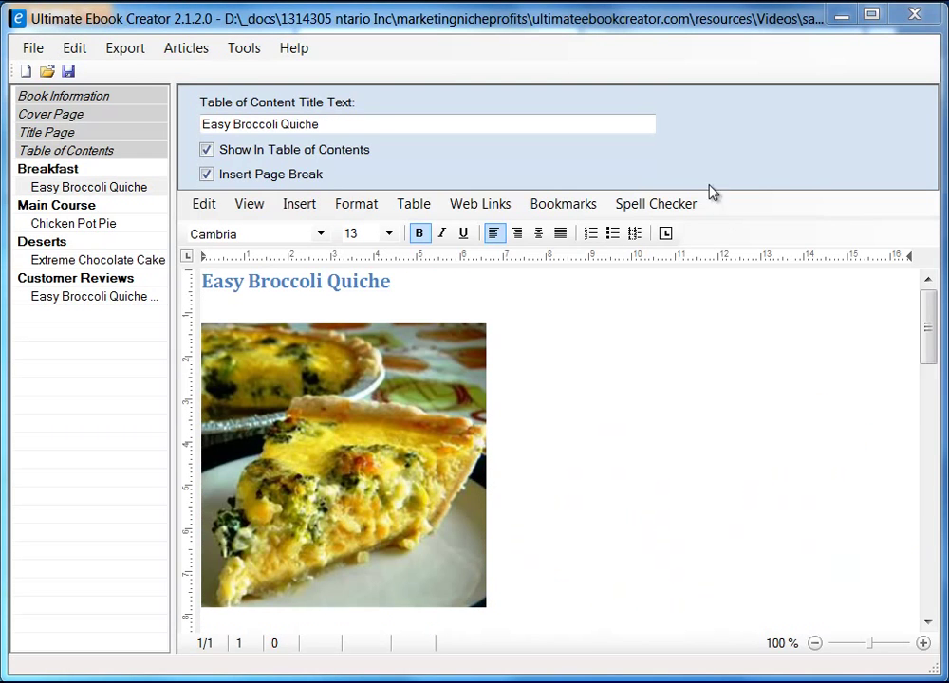
- Export the book in Kindle MOBI format as prabha_recipe_book.mobi, replacing the existing file
{"action": "left_click", "coordinate": [128, 49]}
{"action": "mouse_move", "coordinate": [151, 74]}
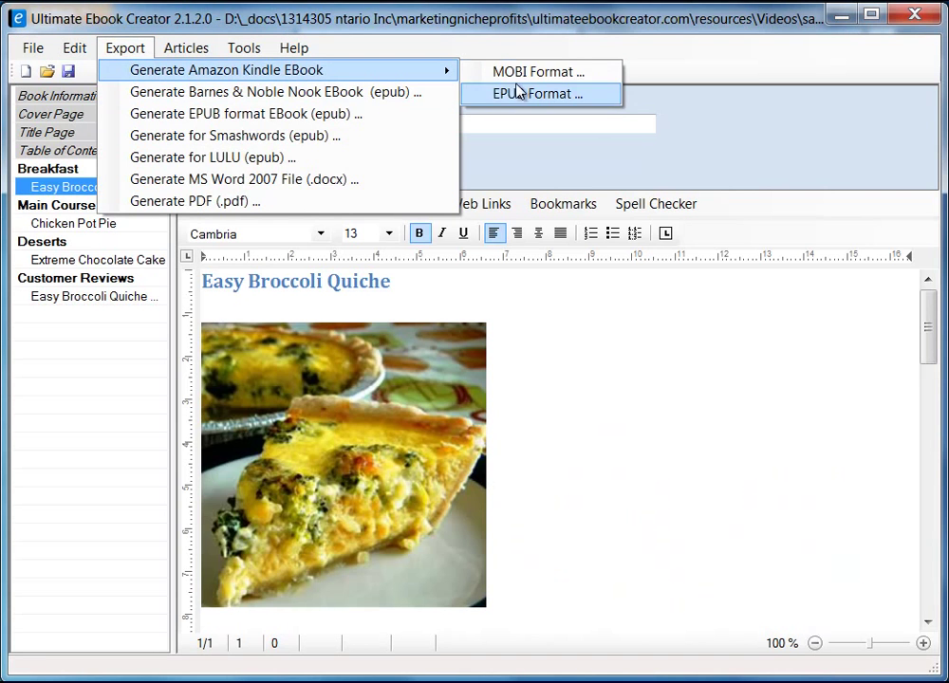
{"action": "left_click", "coordinate": [531, 77]}
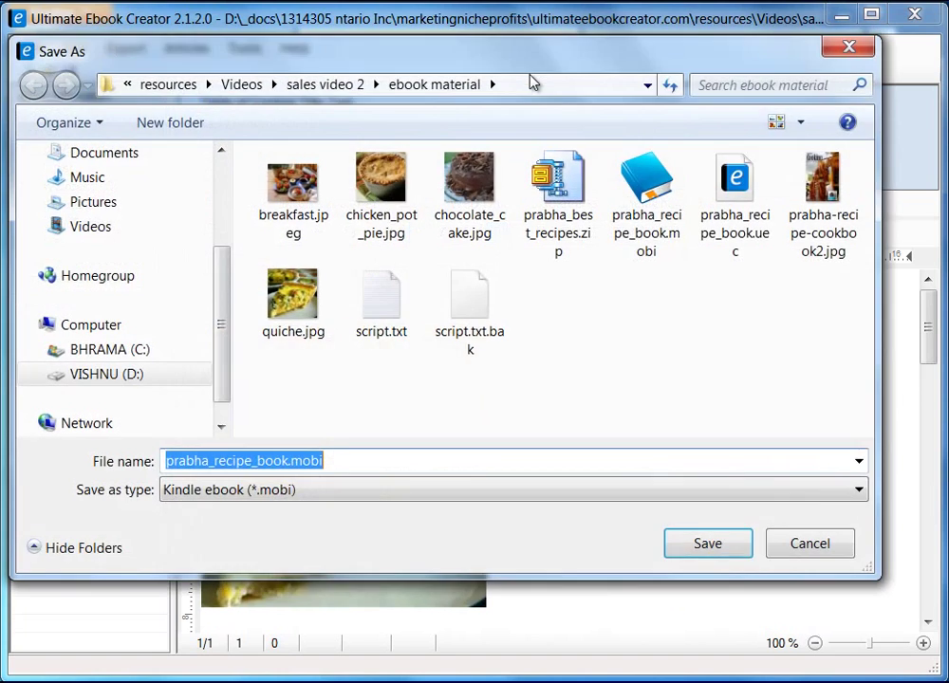
{"action": "left_click_drag", "start_coordinate": [508, 58], "coordinate": [531, 67]}
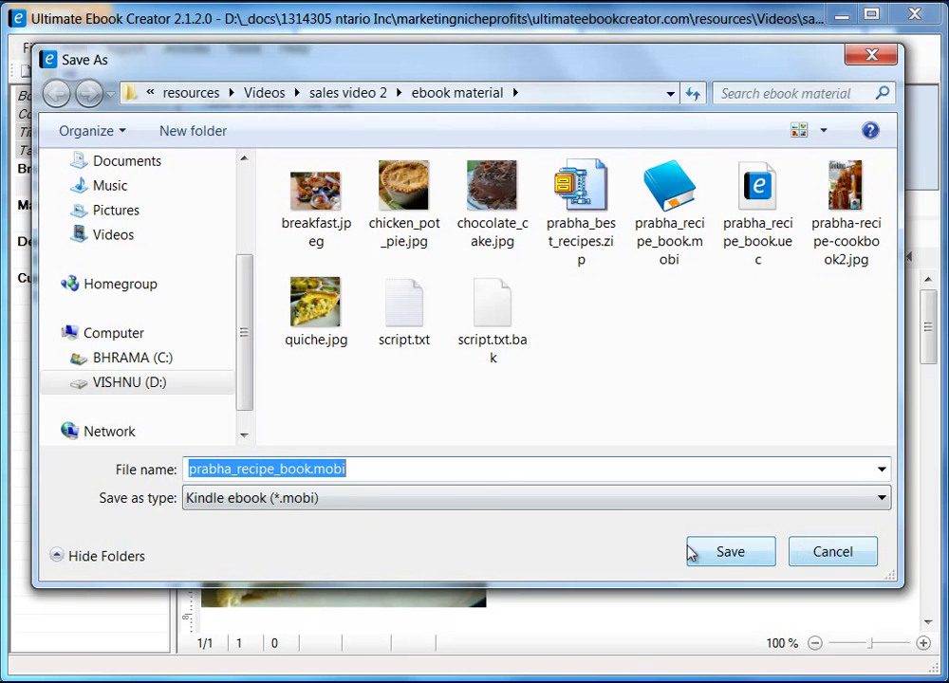
{"action": "left_click", "coordinate": [738, 557]}
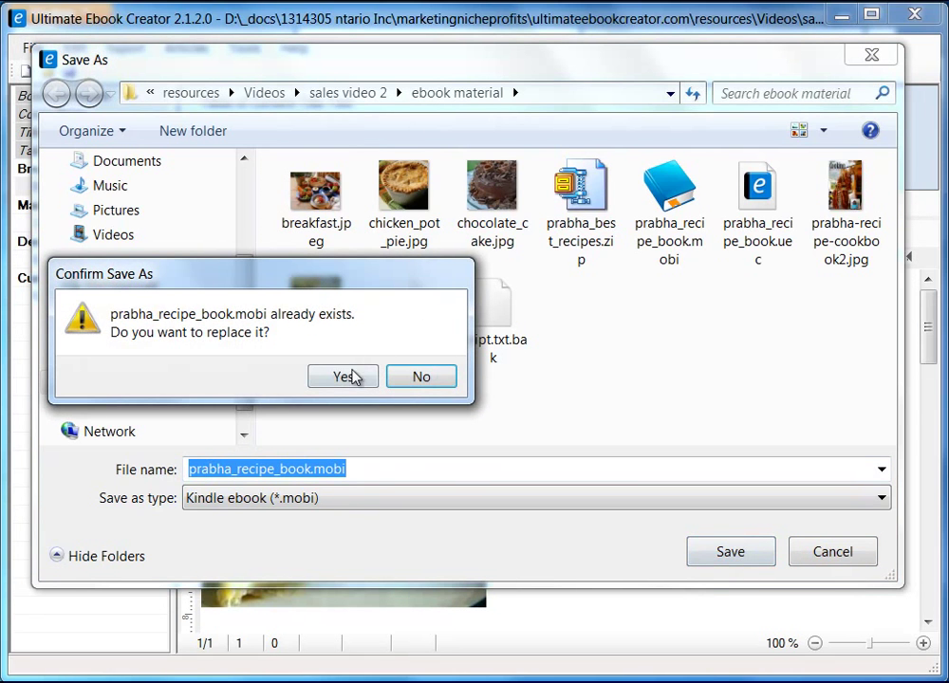
{"action": "left_click", "coordinate": [351, 377]}
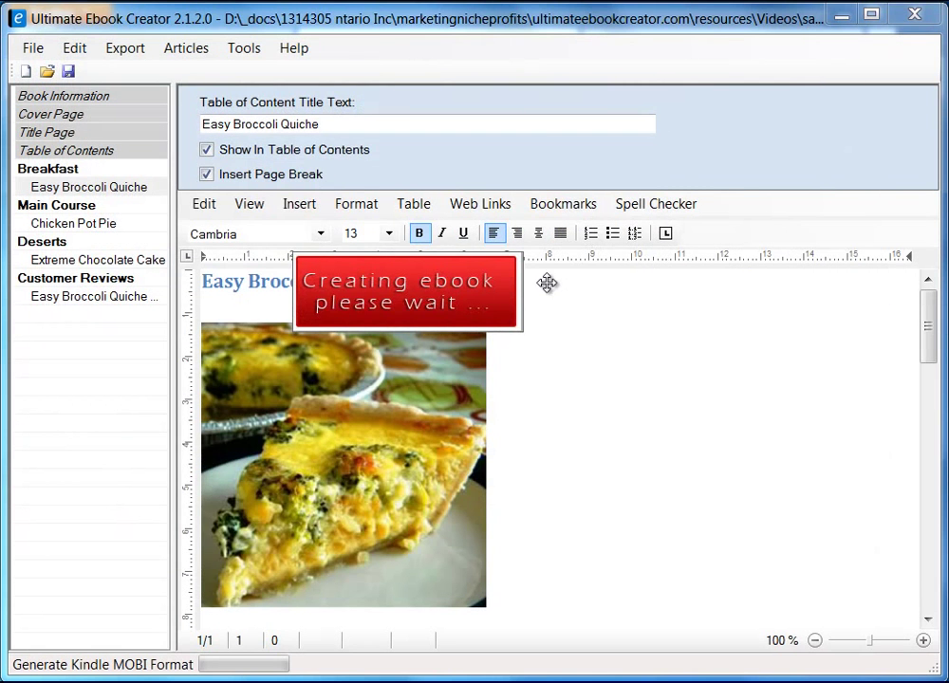
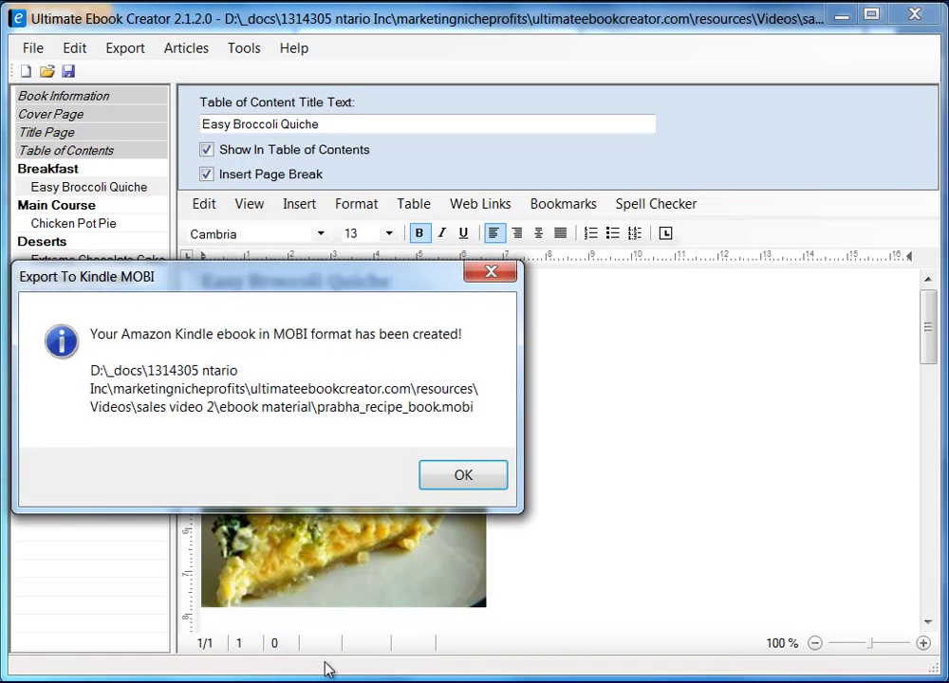
- Dismiss the export message and widen the ebook material folder listing prabha_recipe_book.mobi
{"action": "left_click", "coordinate": [463, 475]}
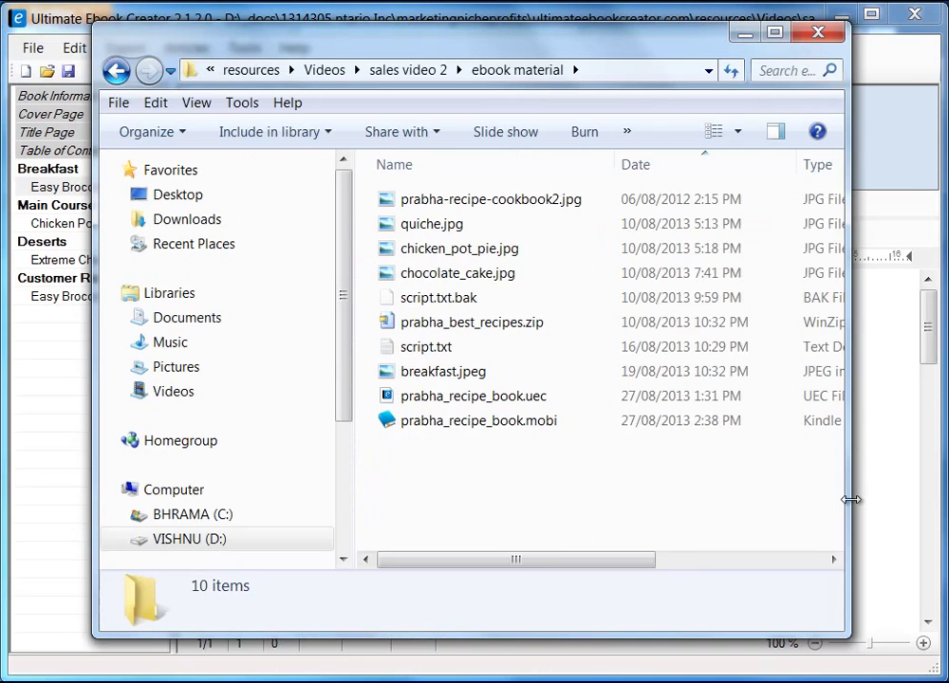
{"action": "left_click_drag", "start_coordinate": [851, 499], "coordinate": [898, 495]}
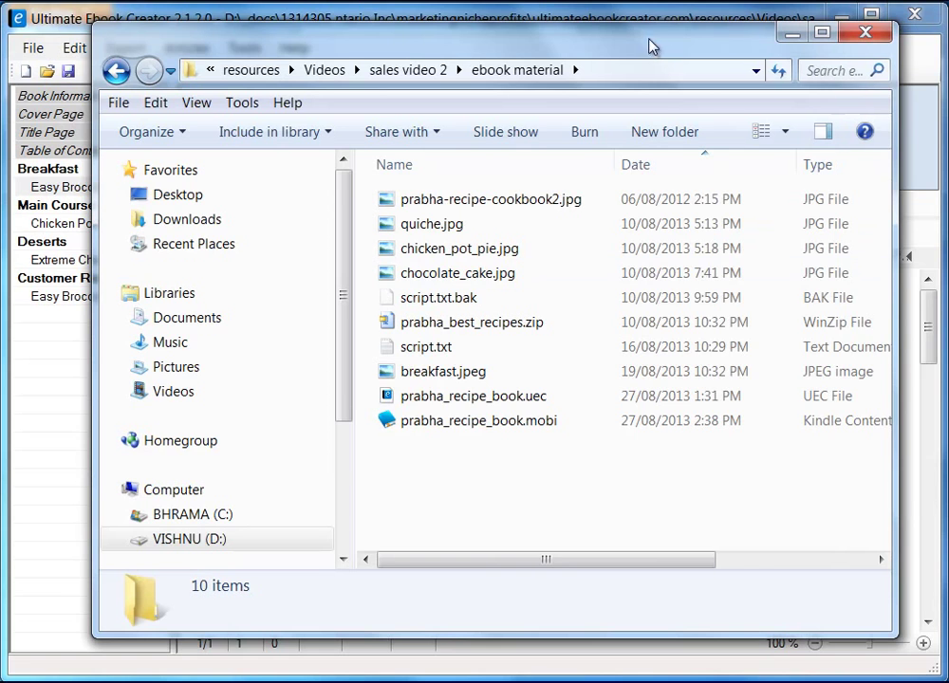
{"action": "left_click_drag", "start_coordinate": [626, 43], "coordinate": [600, 46]}
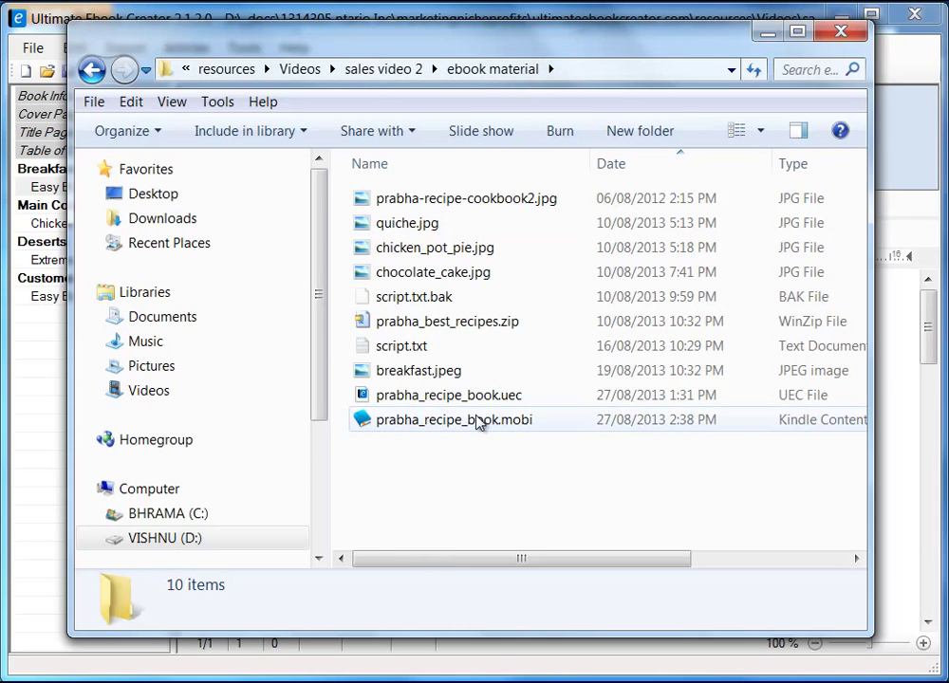
{"action": "mouse_move", "coordinate": [482, 423]}
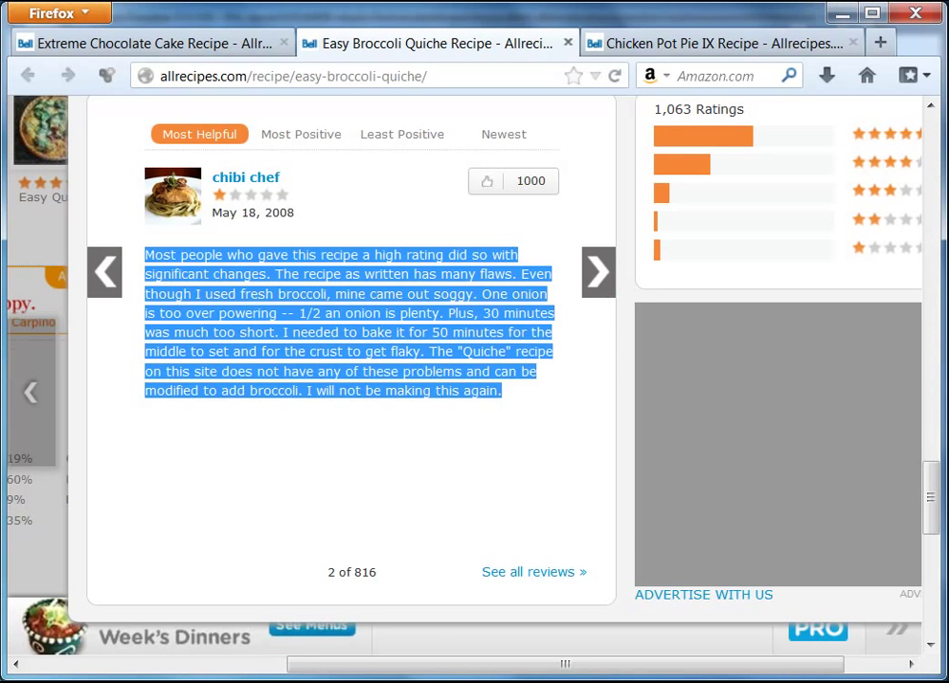
{"action": "left_click", "coordinate": [885, 45]}
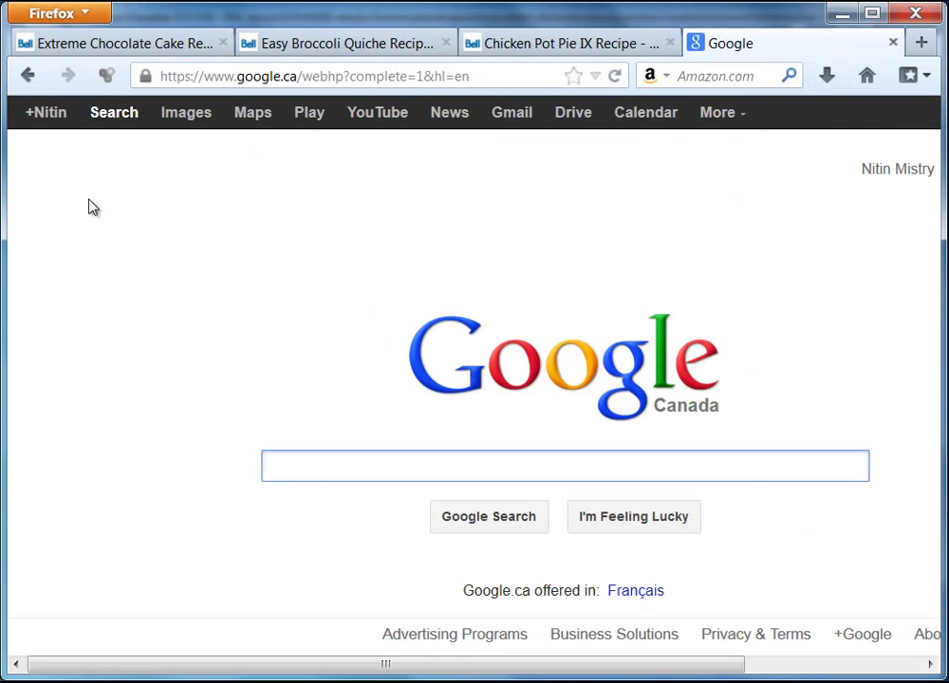
{"action": "type", "text": "kindle"}
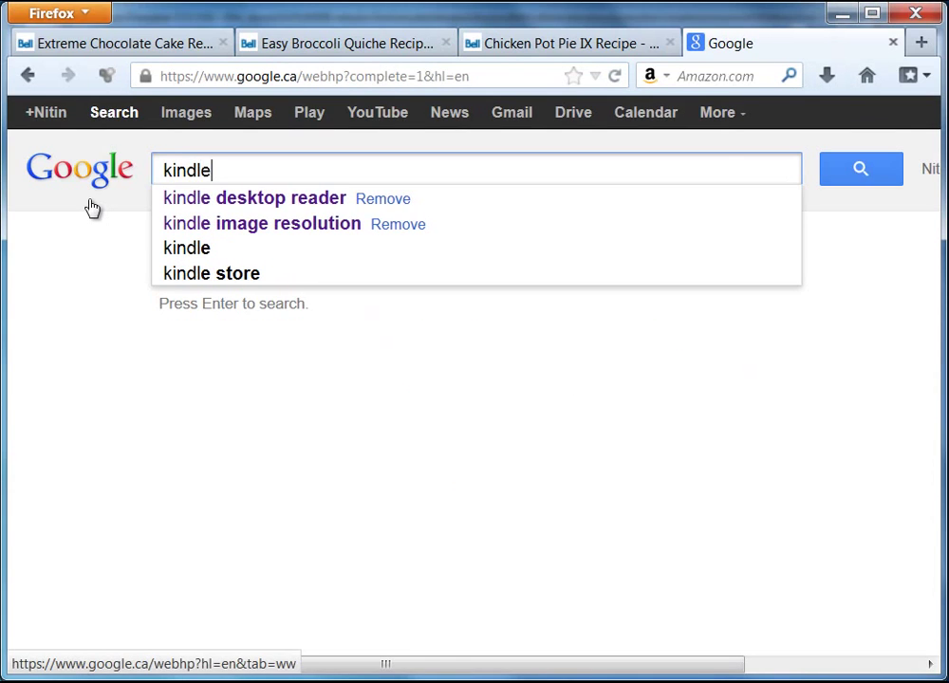
{"action": "left_click", "coordinate": [252, 201]}
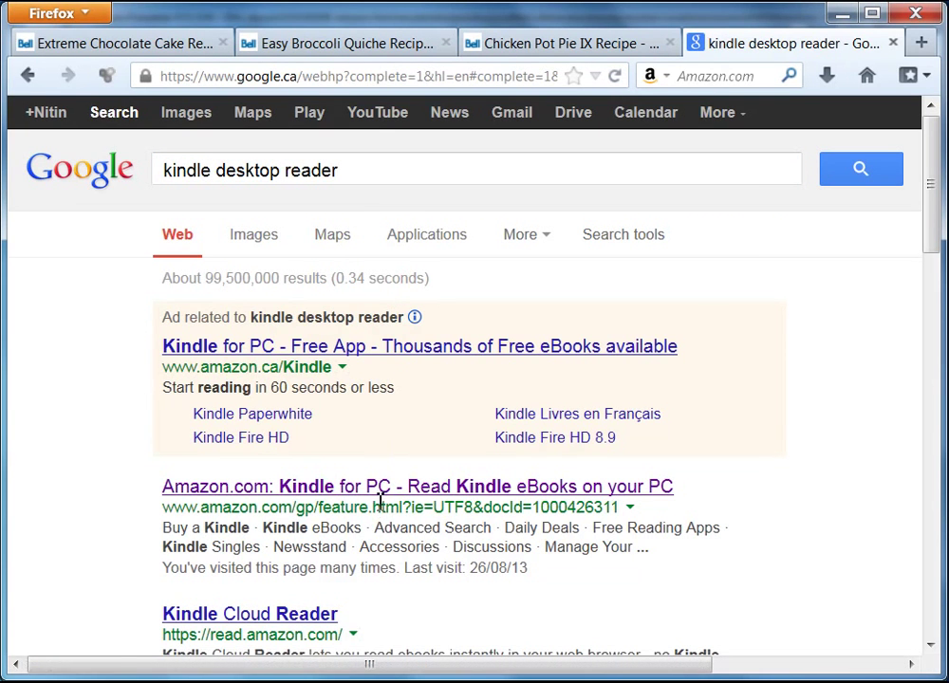
{"action": "left_click", "coordinate": [389, 487]}
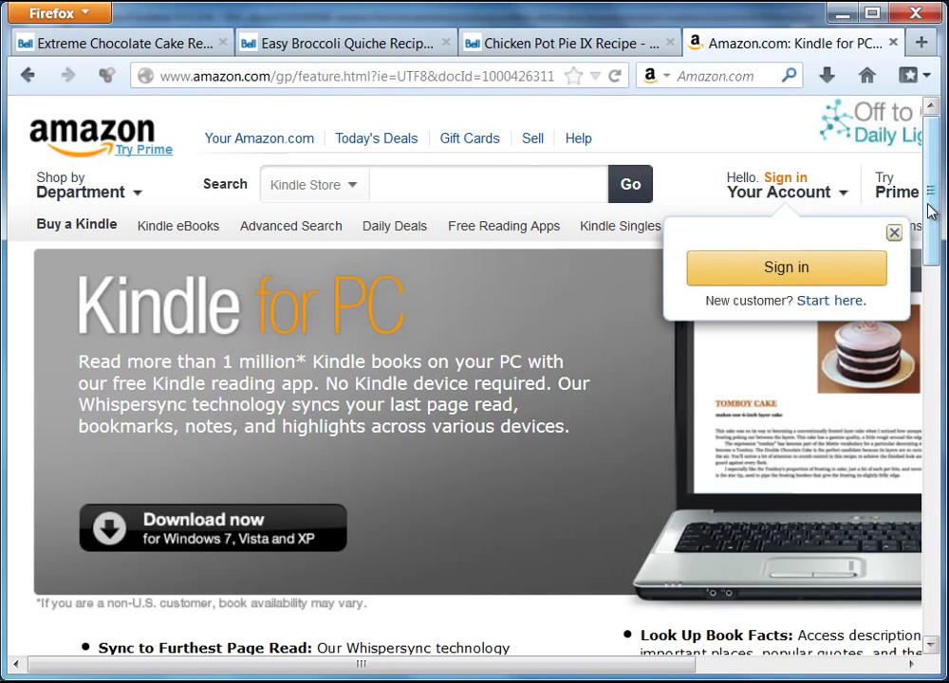
{"action": "scroll", "coordinate": [932, 232], "scroll_direction": "down", "scroll_amount": 3}
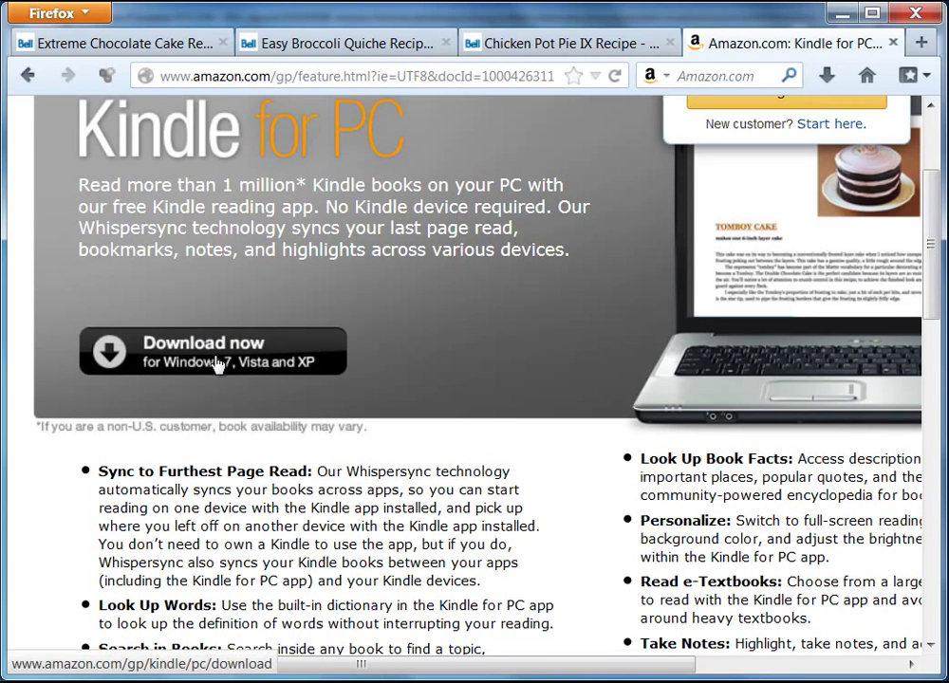
{"action": "scroll", "coordinate": [933, 207], "scroll_direction": "up", "scroll_amount": 3}
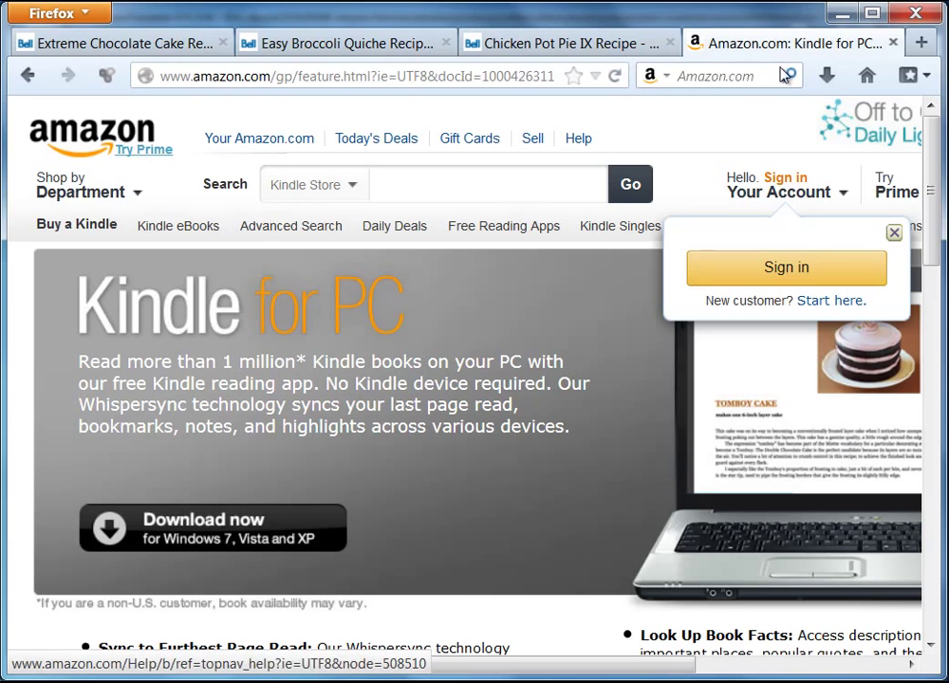
{"action": "left_click", "coordinate": [891, 44]}
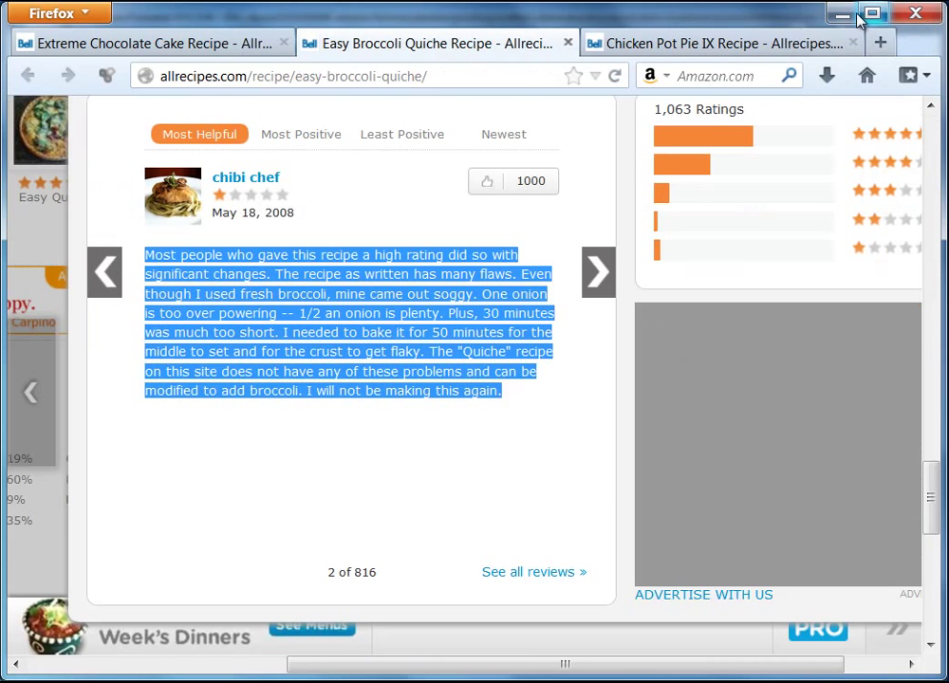
- Minimize Firefox and open prabha_recipe_book.mobi in Kindle for PC
{"action": "left_click", "coordinate": [841, 14]}
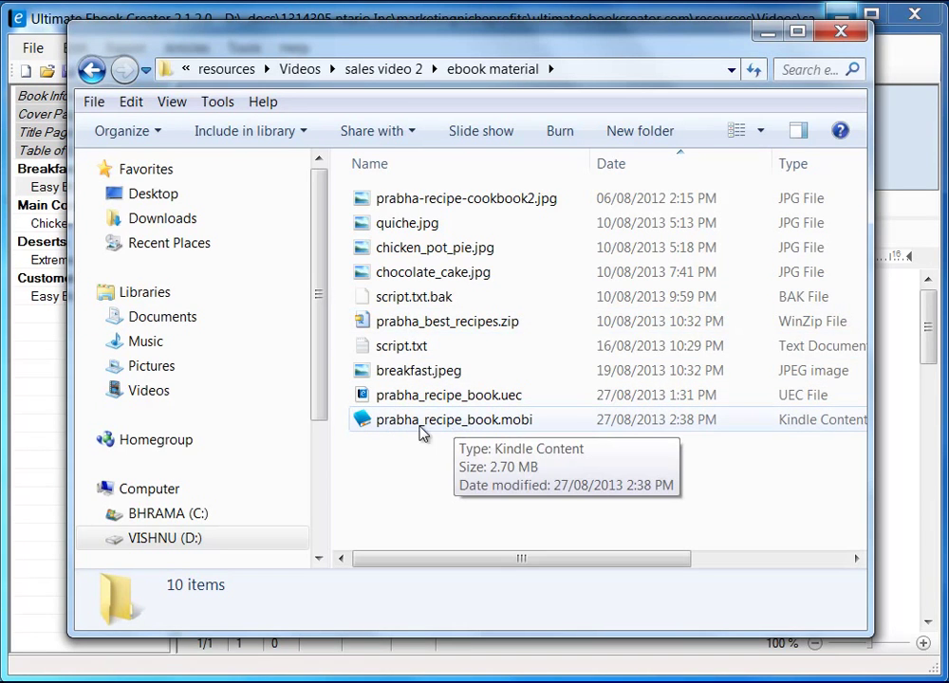
{"action": "double_click", "coordinate": [474, 429]}
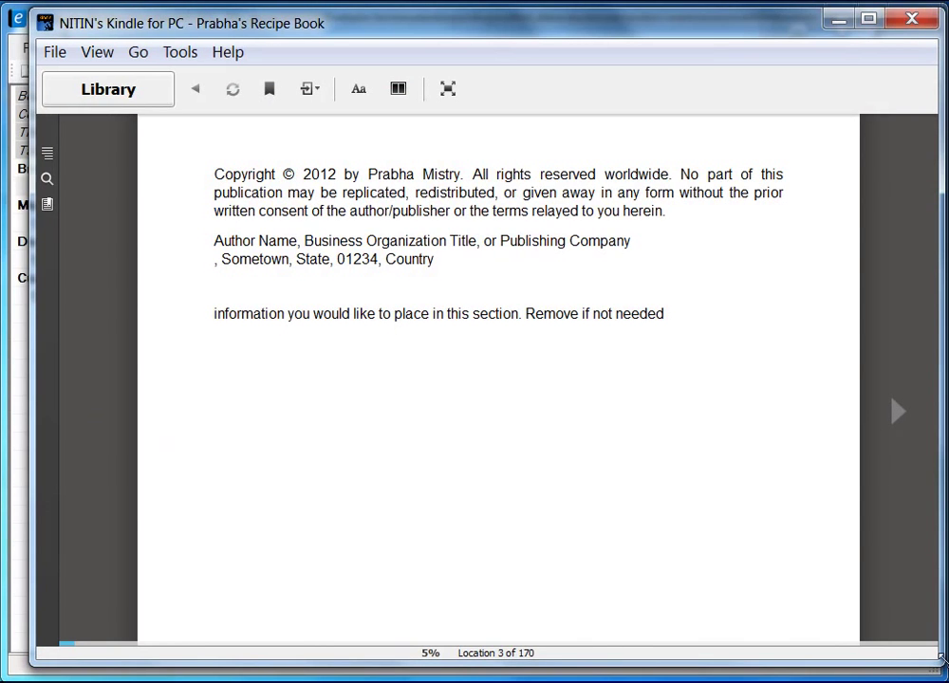
- Enlarge the Kindle window to nearly full screen, then check the cover and return to the copyright page
{"action": "left_click_drag", "start_coordinate": [939, 665], "coordinate": [545, 542]}
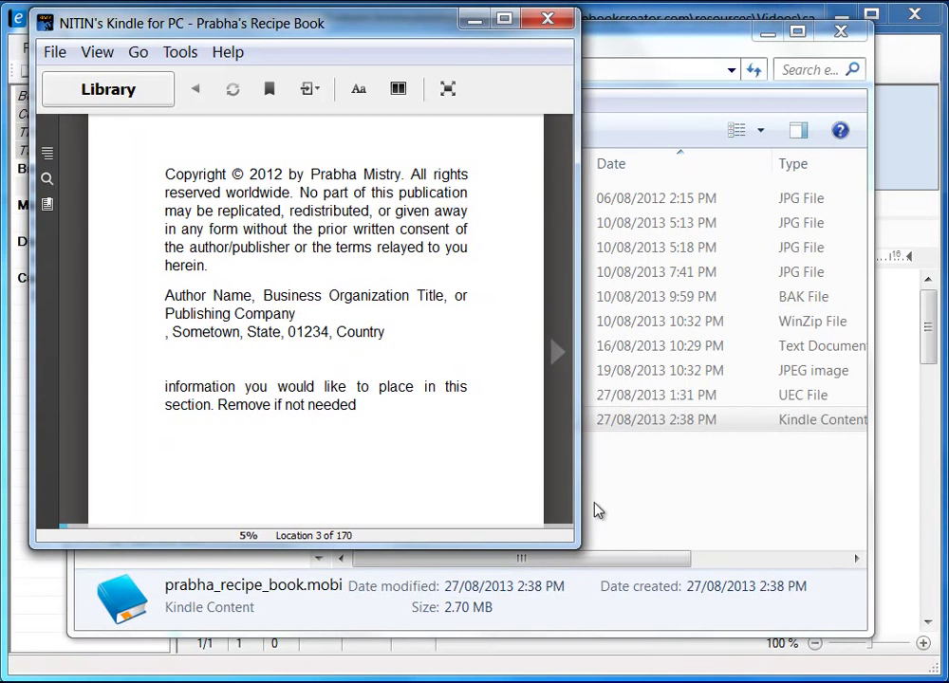
{"action": "left_click_drag", "start_coordinate": [576, 547], "coordinate": [937, 670]}
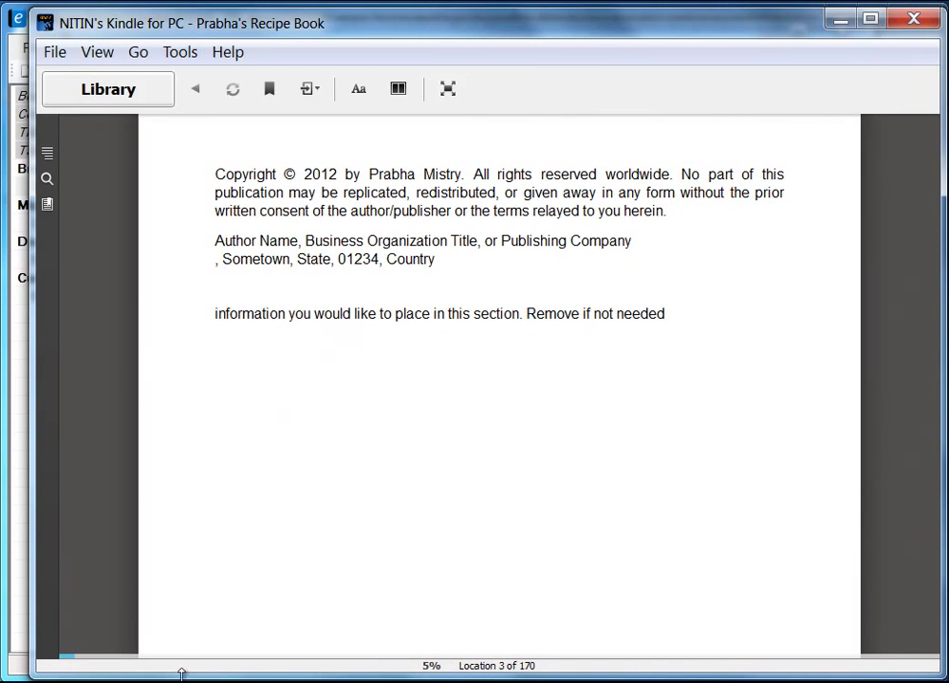
{"action": "left_click_drag", "start_coordinate": [29, 593], "coordinate": [8, 583]}
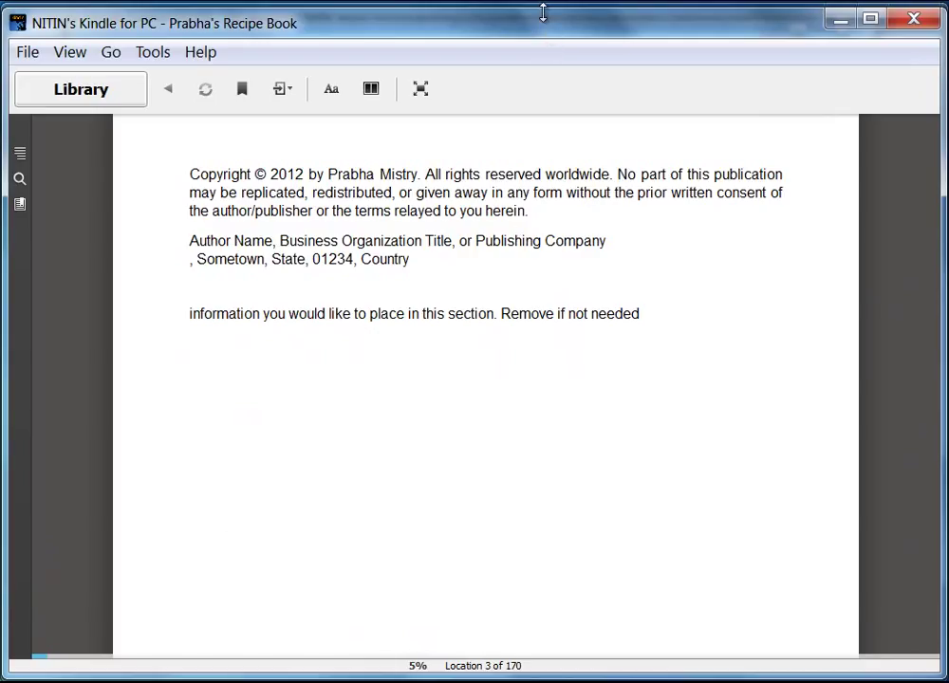
{"action": "left_click_drag", "start_coordinate": [543, 13], "coordinate": [542, 11]}
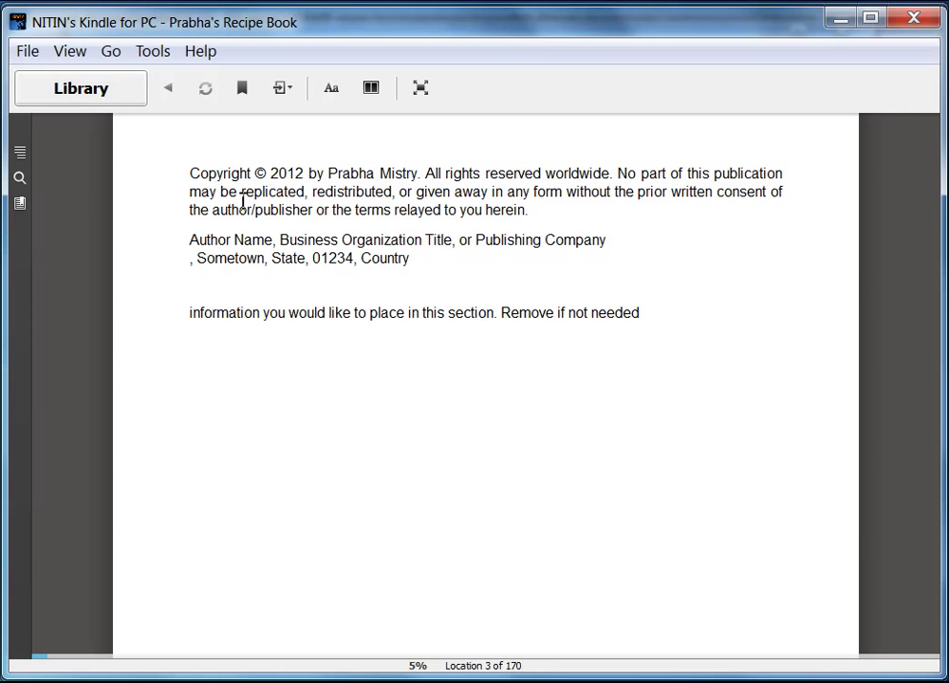
{"action": "left_click", "coordinate": [71, 423]}
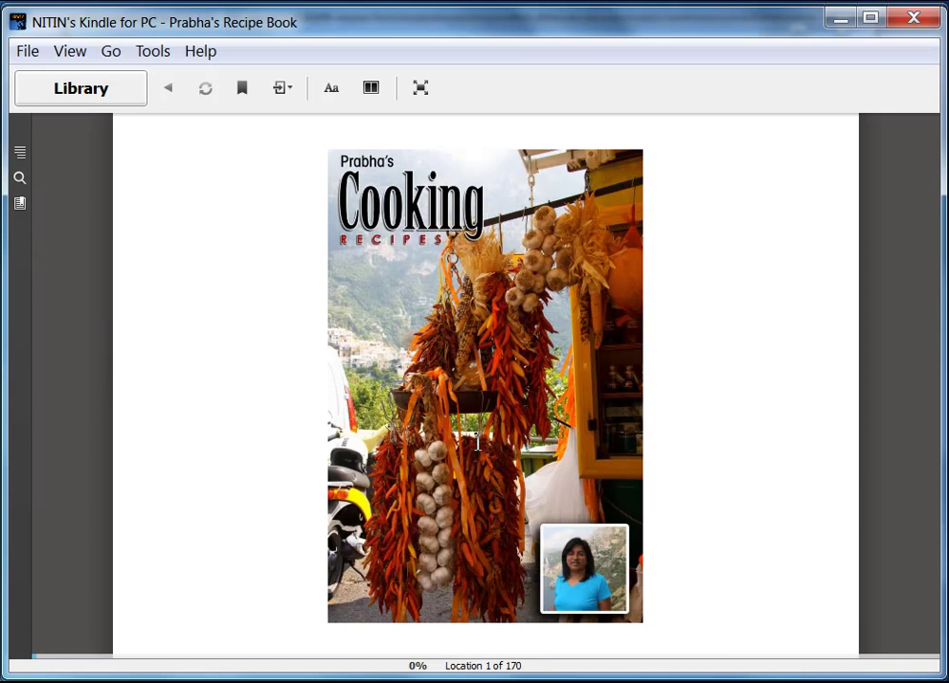
{"action": "left_click", "coordinate": [898, 429]}
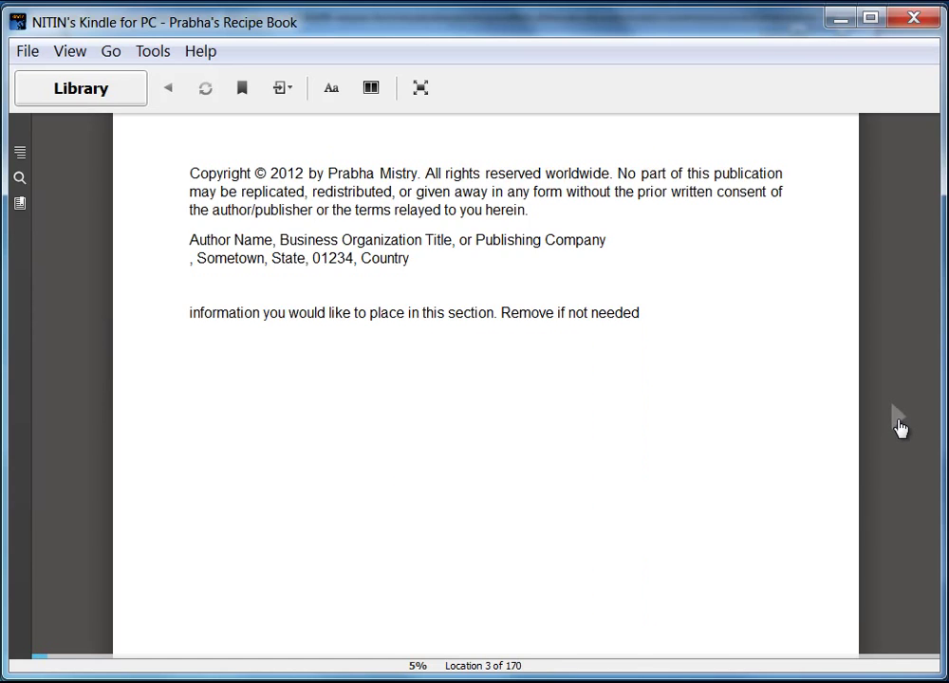
- Jump from the Table of Contents to Breakfast and the Easy Broccoli Quiche recipe
{"action": "left_click", "coordinate": [900, 428]}
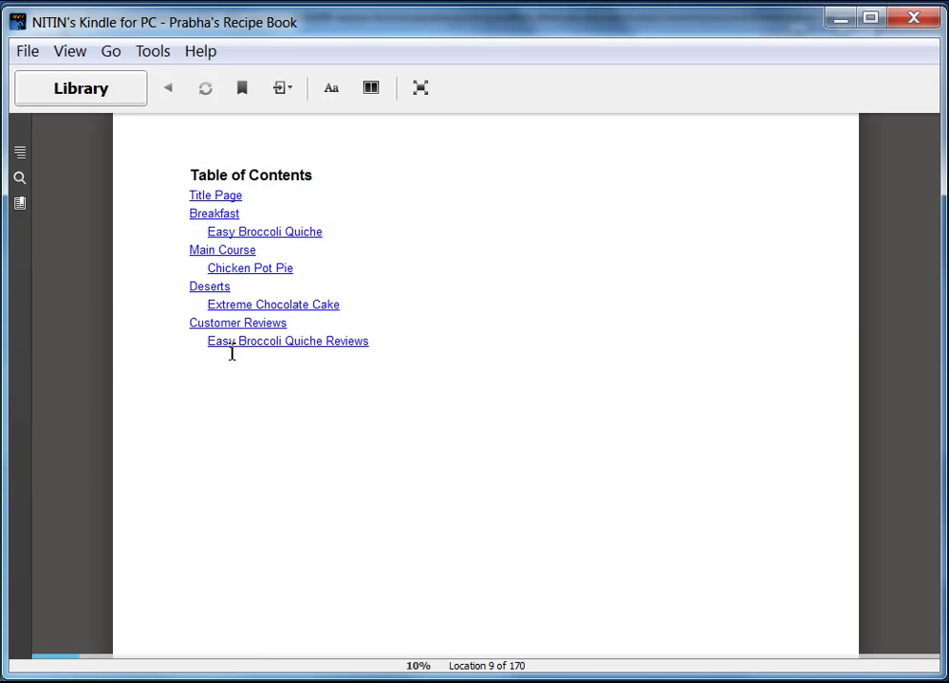
{"action": "left_click", "coordinate": [223, 217]}
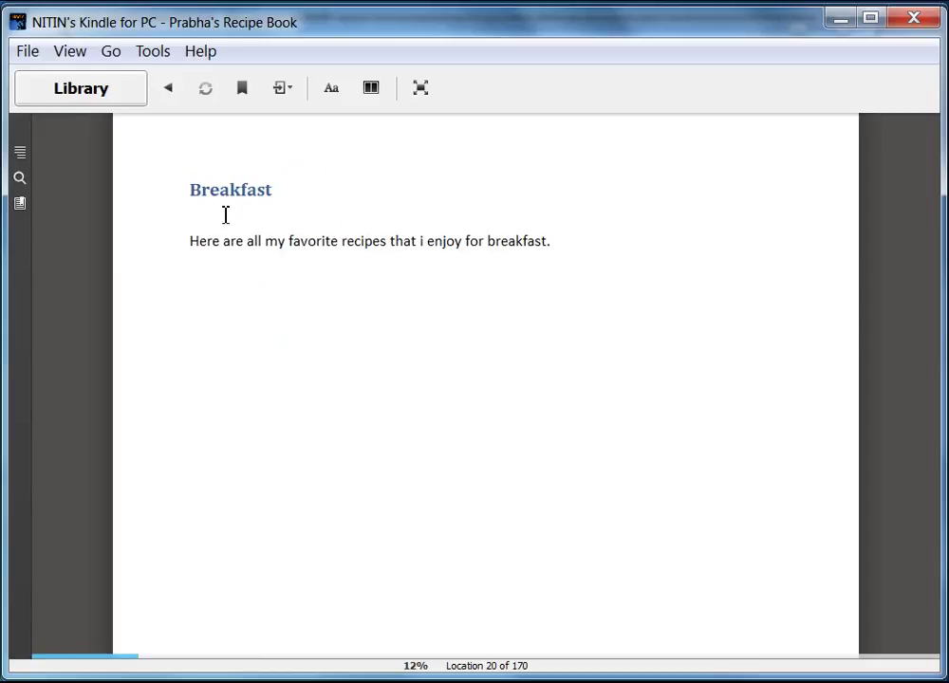
{"action": "left_click", "coordinate": [900, 424]}
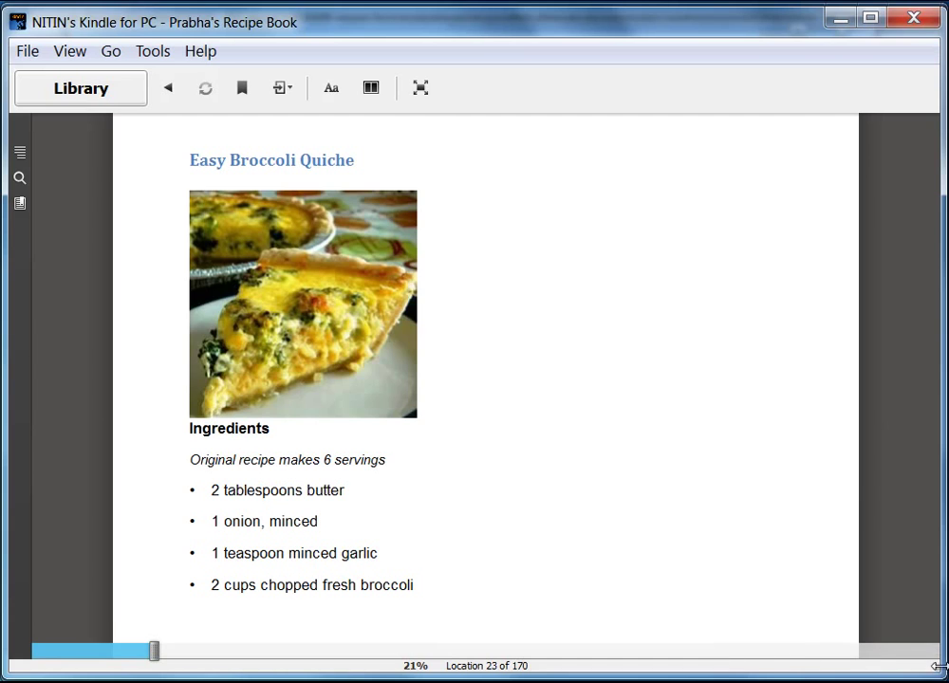
{"action": "mouse_move", "coordinate": [936, 673]}
{"action": "left_mouse_down"}
{"action": "mouse_move", "coordinate": [608, 552]}
{"action": "mouse_move", "coordinate": [487, 491]}
{"action": "mouse_move", "coordinate": [307, 420]}
{"action": "mouse_move", "coordinate": [456, 474]}
{"action": "mouse_move", "coordinate": [530, 555]}
{"action": "mouse_move", "coordinate": [541, 621]}
{"action": "mouse_move", "coordinate": [560, 633]}
{"action": "mouse_move", "coordinate": [694, 637]}
{"action": "mouse_move", "coordinate": [722, 650]}
{"action": "mouse_move", "coordinate": [939, 676]}
{"action": "left_mouse_up"}
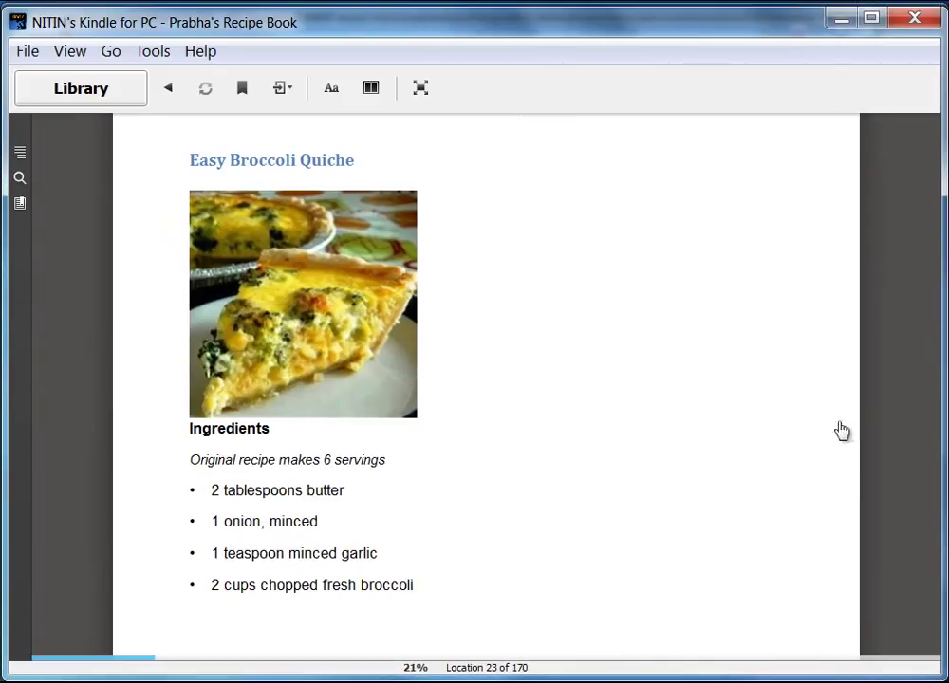
- Page through the quiche directions and follow the customer reviews link
{"action": "left_click", "coordinate": [900, 422]}
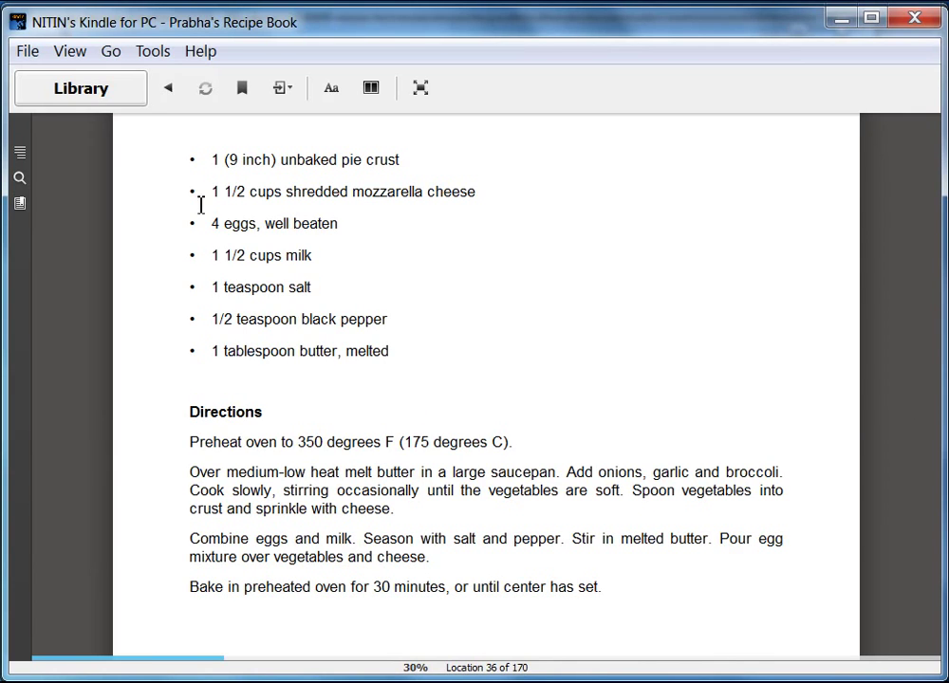
{"action": "left_click", "coordinate": [898, 421]}
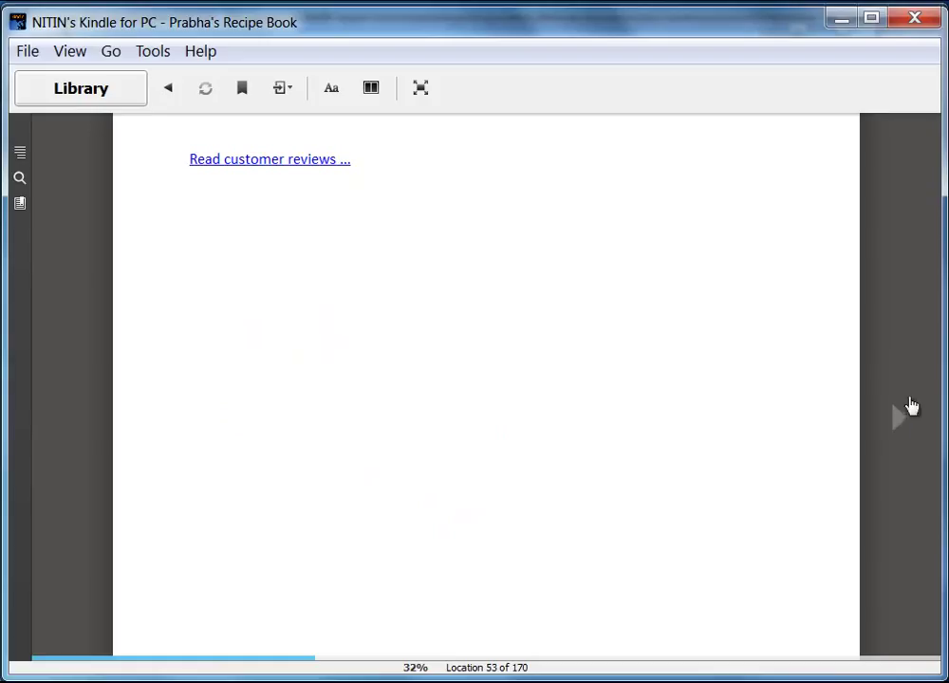
{"action": "left_click", "coordinate": [269, 160]}
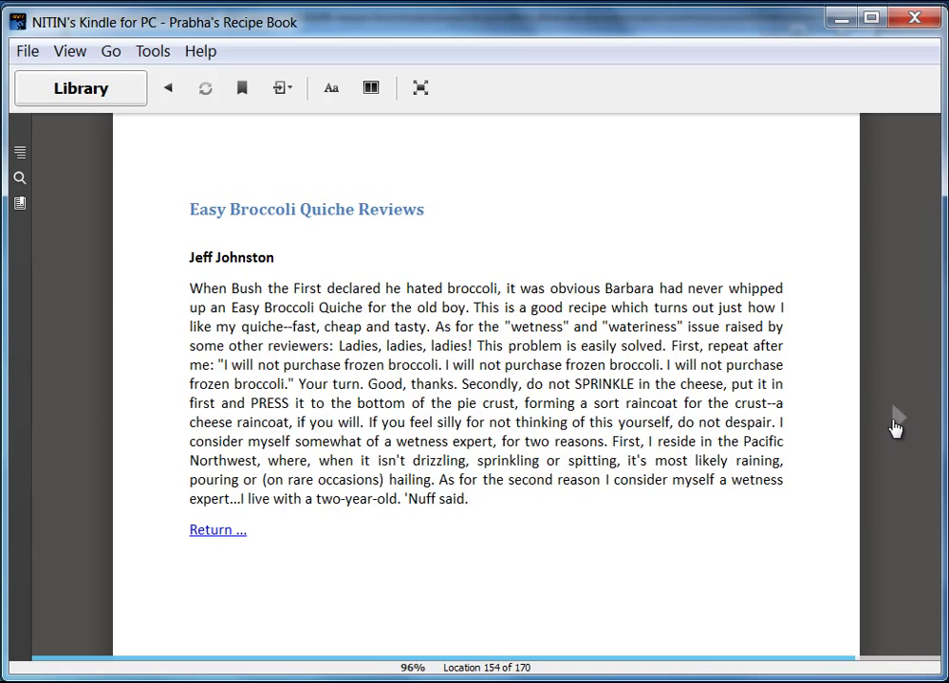
- Browse both quiche reviews and use the Return link to go back to the recipe
{"action": "left_click", "coordinate": [893, 429]}
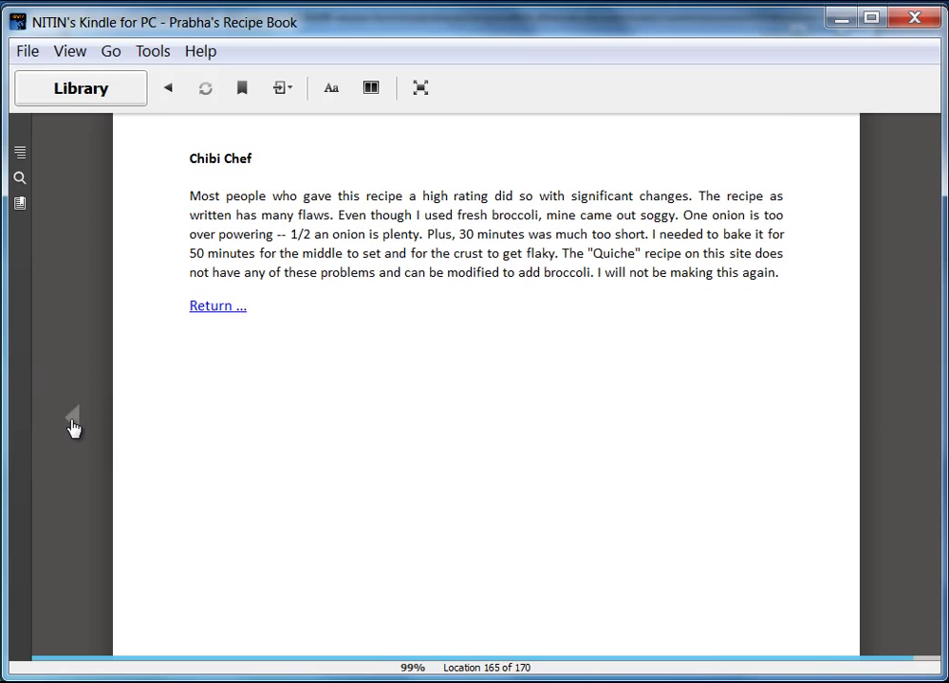
{"action": "left_click", "coordinate": [72, 426]}
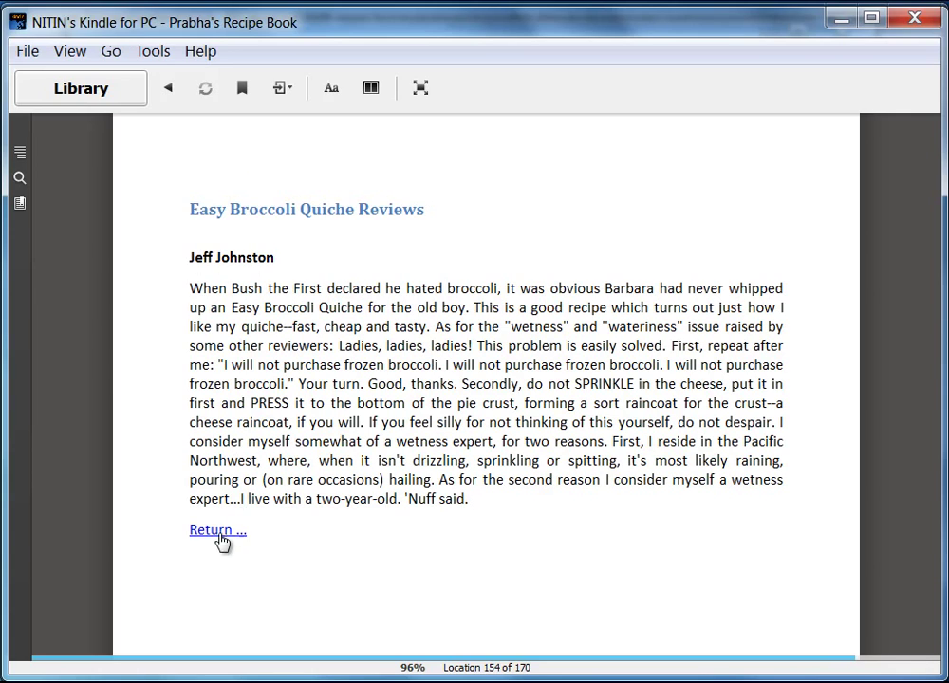
{"action": "left_click", "coordinate": [897, 424]}
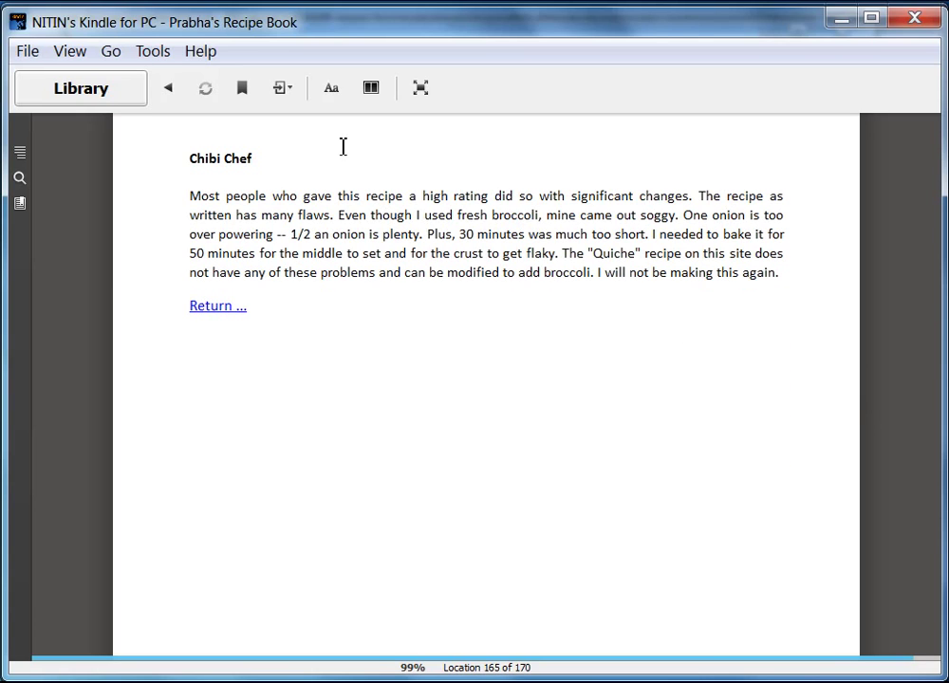
{"action": "left_click", "coordinate": [215, 307]}
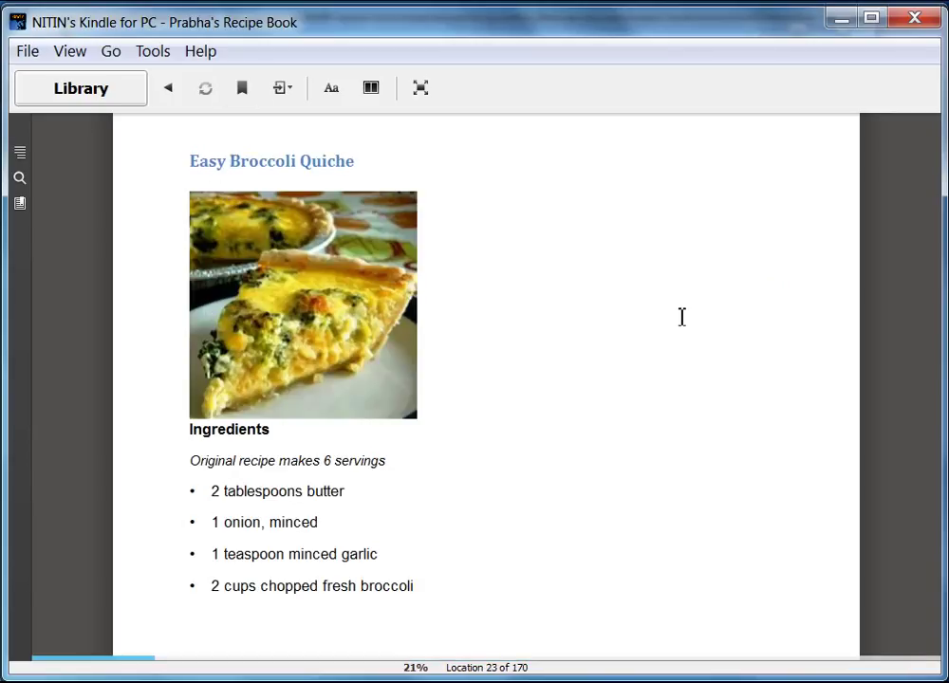
- Page forward past the reviews link to the Chicken Pot Pie IX recipe
{"action": "mouse_move", "coordinate": [883, 394]}
{"action": "left_click", "coordinate": [898, 424]}
{"action": "left_click", "coordinate": [899, 424]}
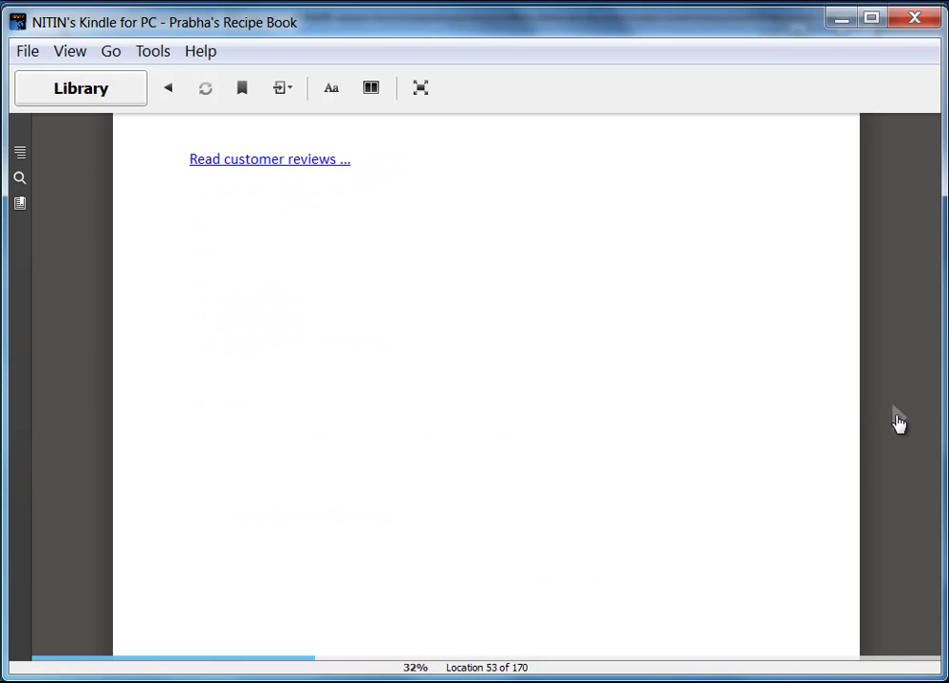
{"action": "left_click", "coordinate": [899, 423]}
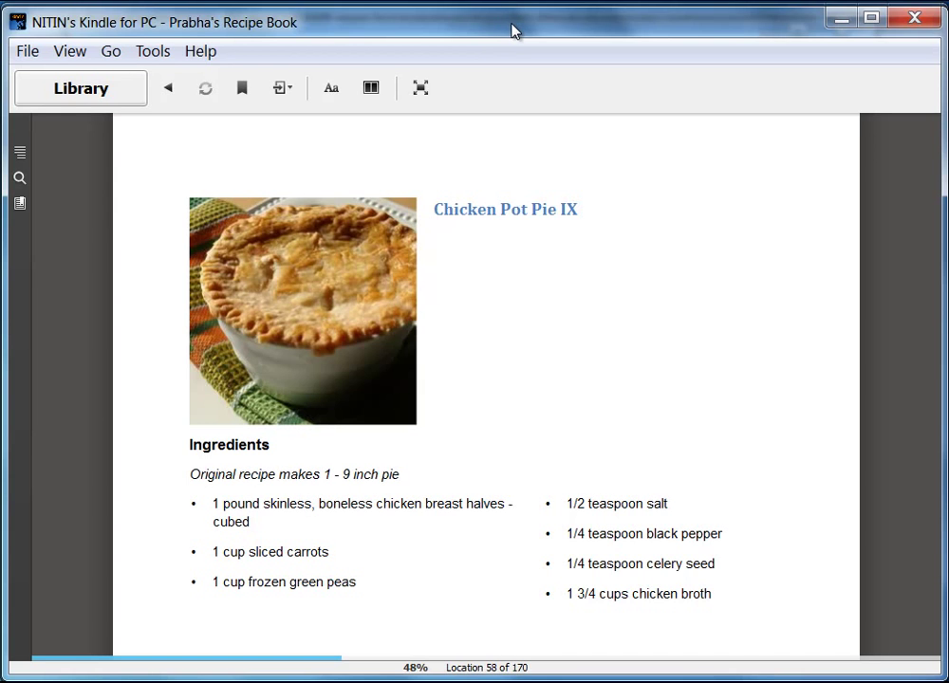
- Make the Kindle window taller and page past Chicken Pot Pie IX to Extreme Chocolate Cake
{"action": "left_click_drag", "start_coordinate": [508, 31], "coordinate": [506, 0]}
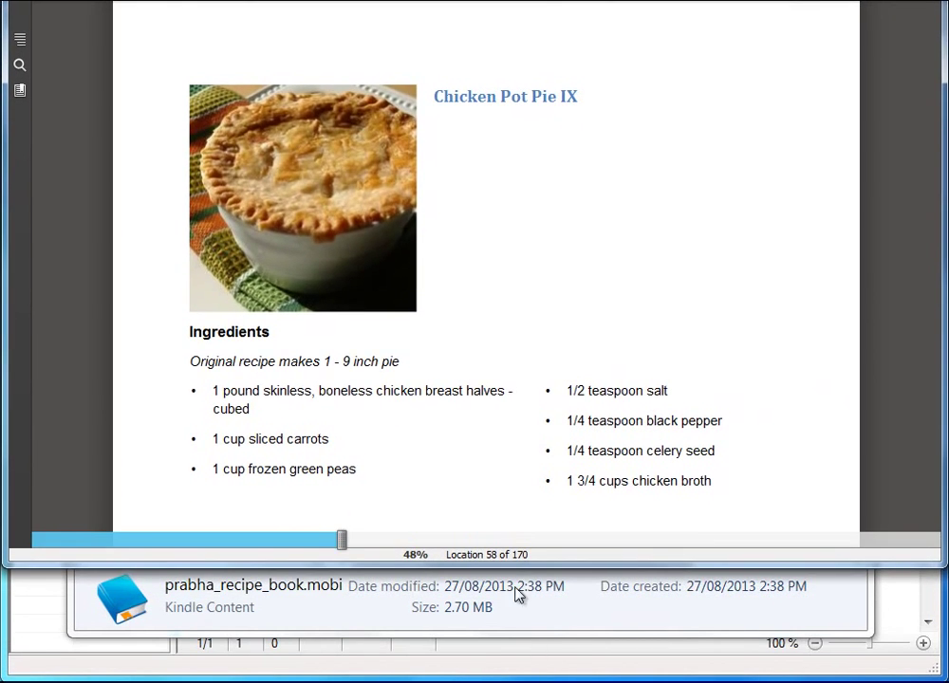
{"action": "left_click_drag", "start_coordinate": [511, 567], "coordinate": [510, 682]}
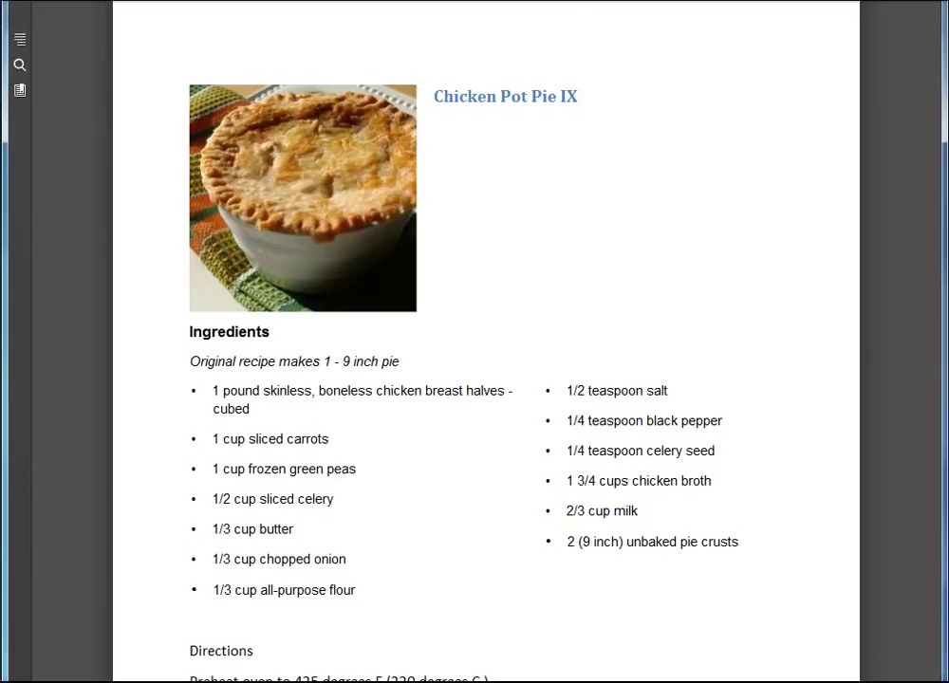
{"action": "mouse_move", "coordinate": [884, 408]}
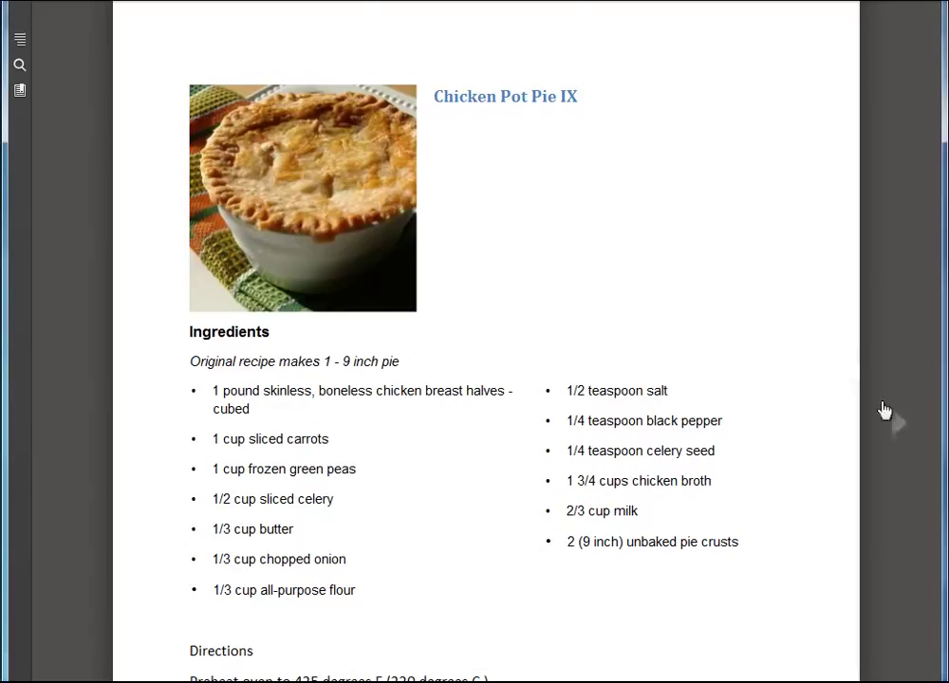
{"action": "left_click", "coordinate": [899, 430]}
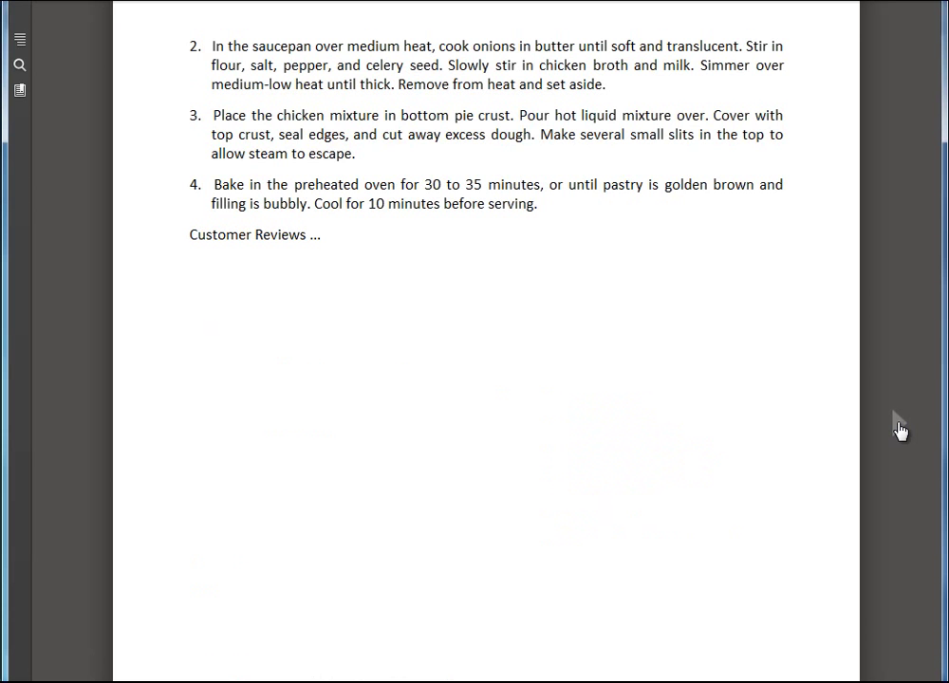
{"action": "left_click", "coordinate": [900, 430]}
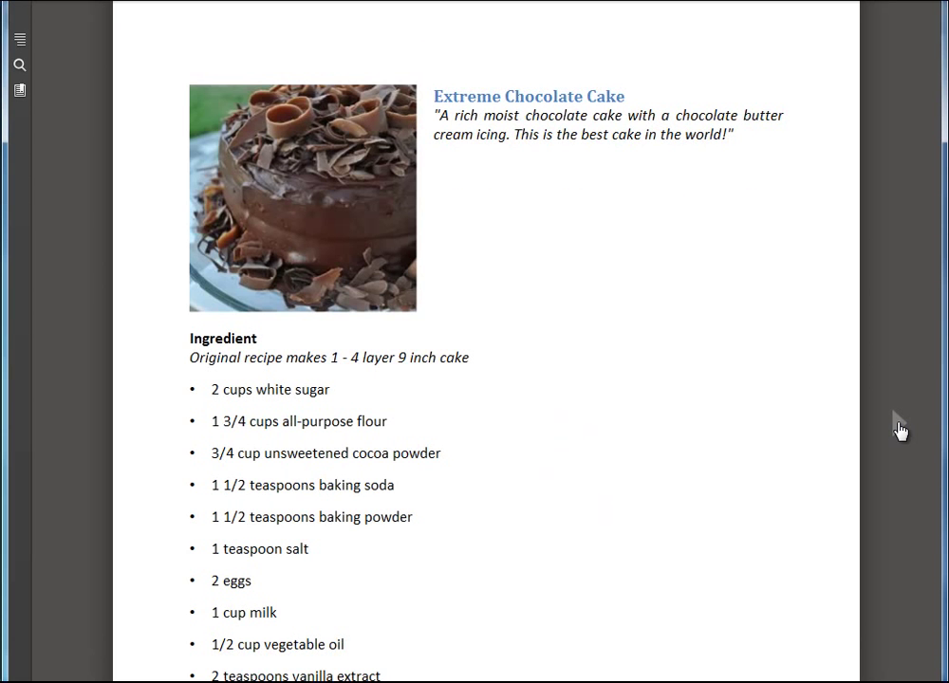